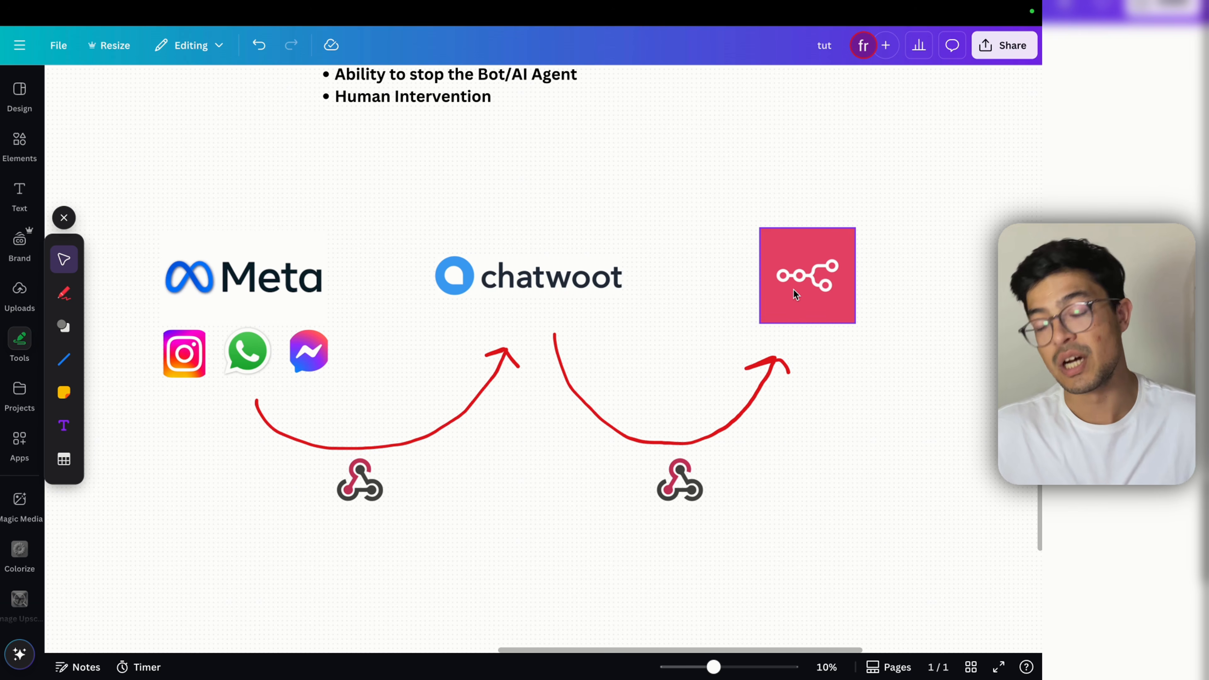
Step: Handwrite red 'AI A' notes with the Draw pen beside the n8n logo in the diagram
scroll(805, 303, "right", 1)
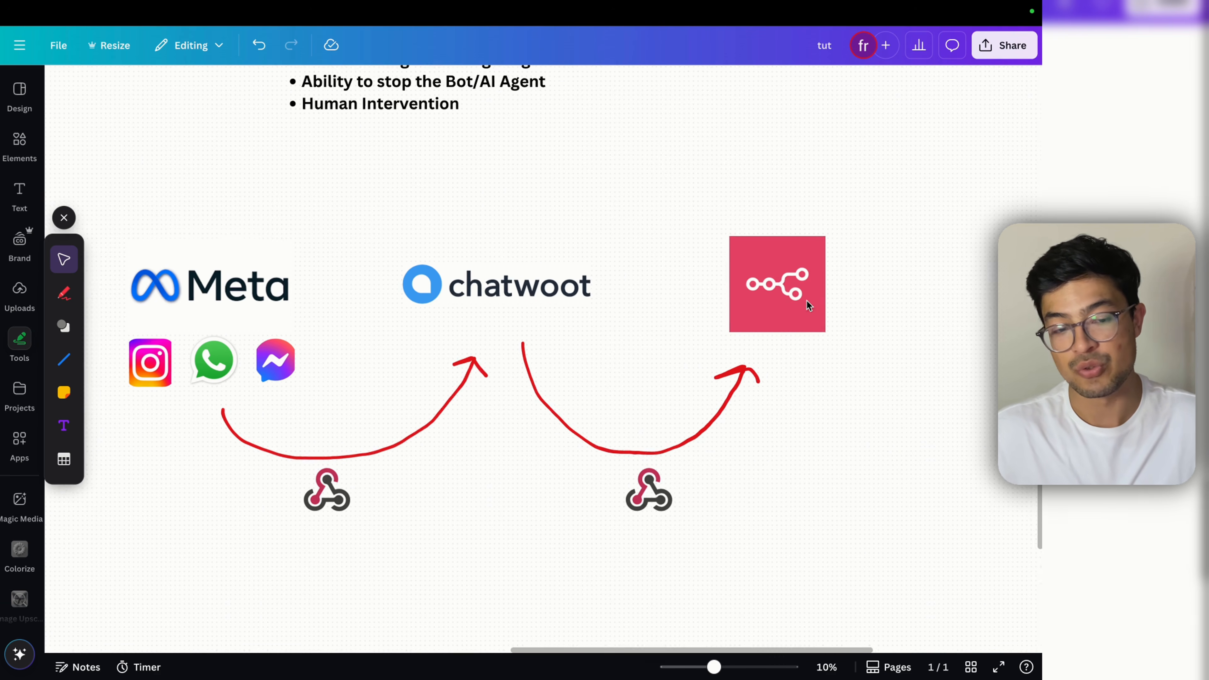
scroll(808, 303, "up", 1)
left_click(64, 293)
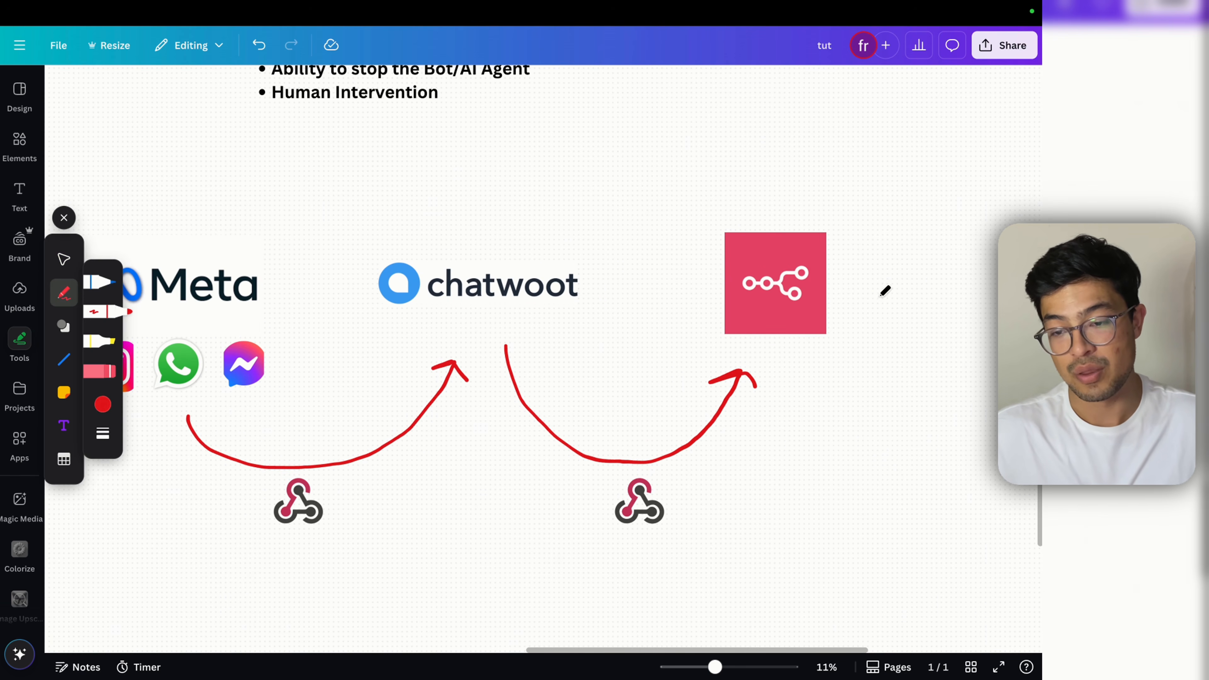
mouse_move(883, 299)
left_mouse_down()
mouse_move(888, 281)
mouse_move(921, 270)
mouse_move(951, 285)
left_mouse_up()
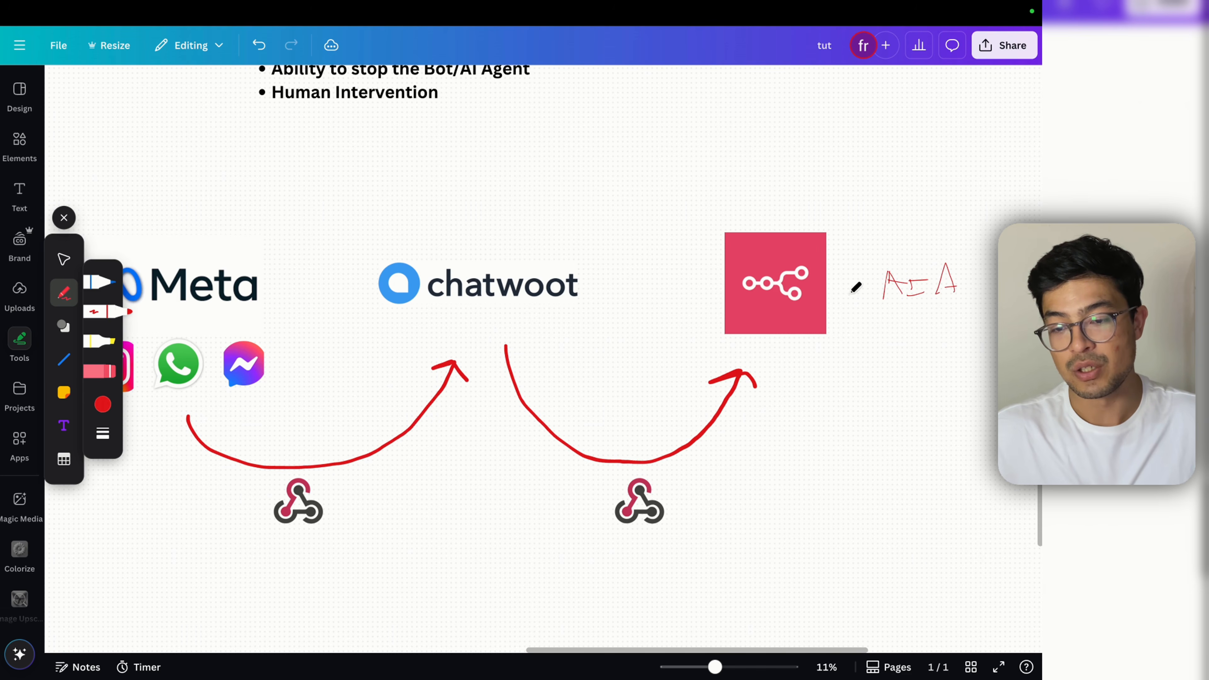
mouse_move(844, 286)
left_mouse_down()
mouse_move(854, 299)
mouse_move(873, 275)
mouse_move(853, 283)
left_mouse_up()
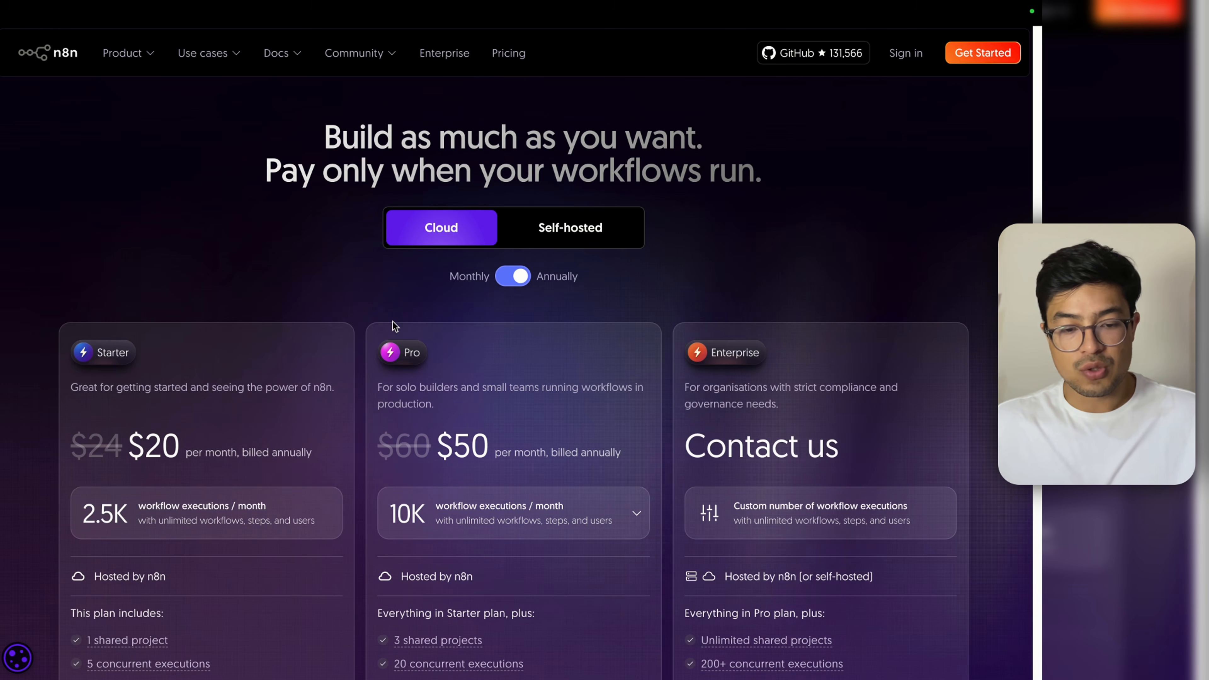
Step: Switch to the Hostinger tab listing self-hosted n8n VPS plans
mouse_move(350, 5)
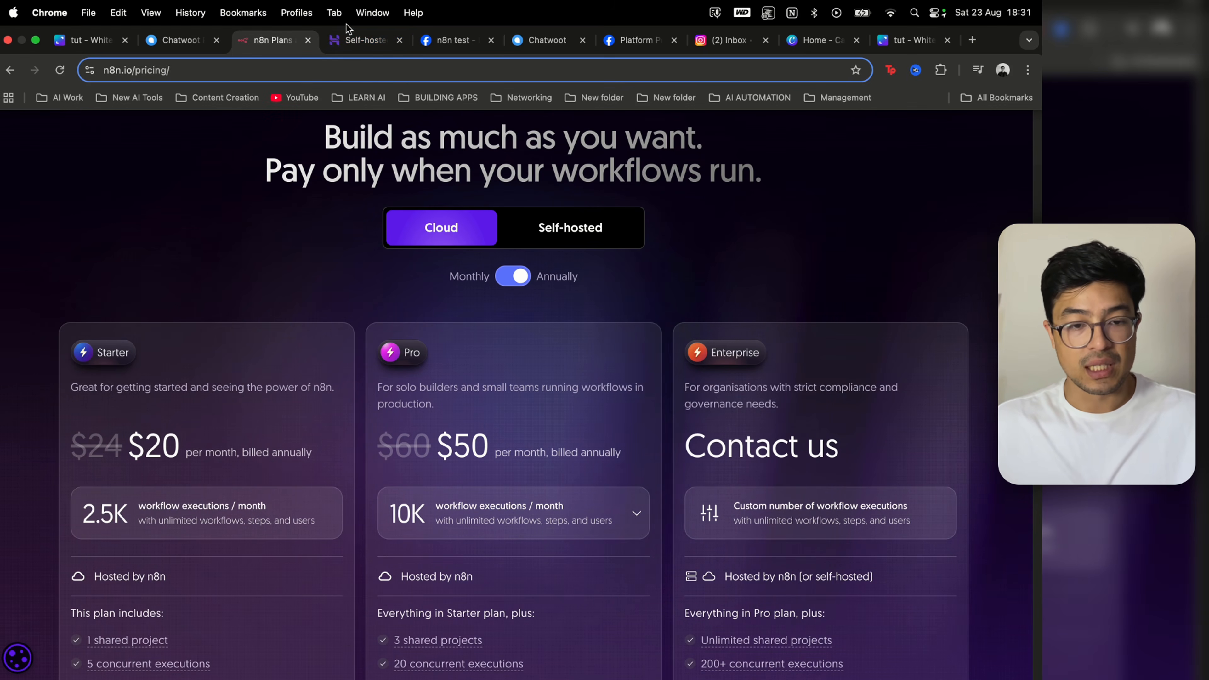
left_click(351, 42)
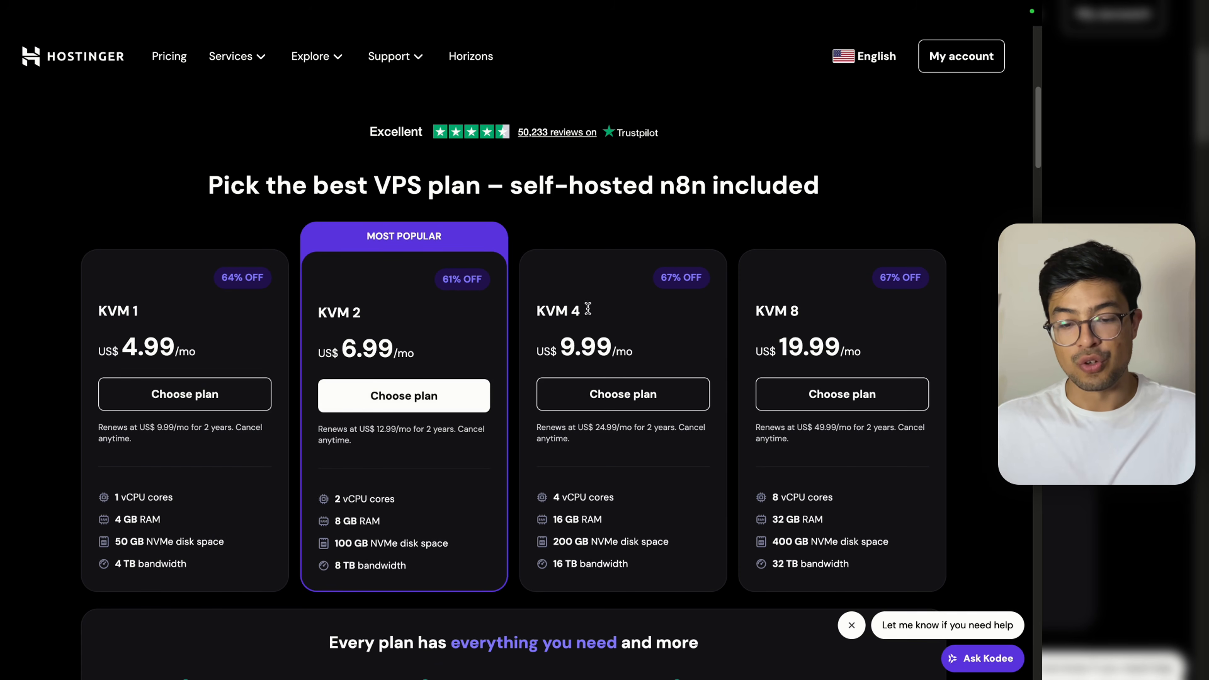
Step: Choose the KVM 2 plan, apply the discount coupon code, then open the running VPS
left_click(413, 395)
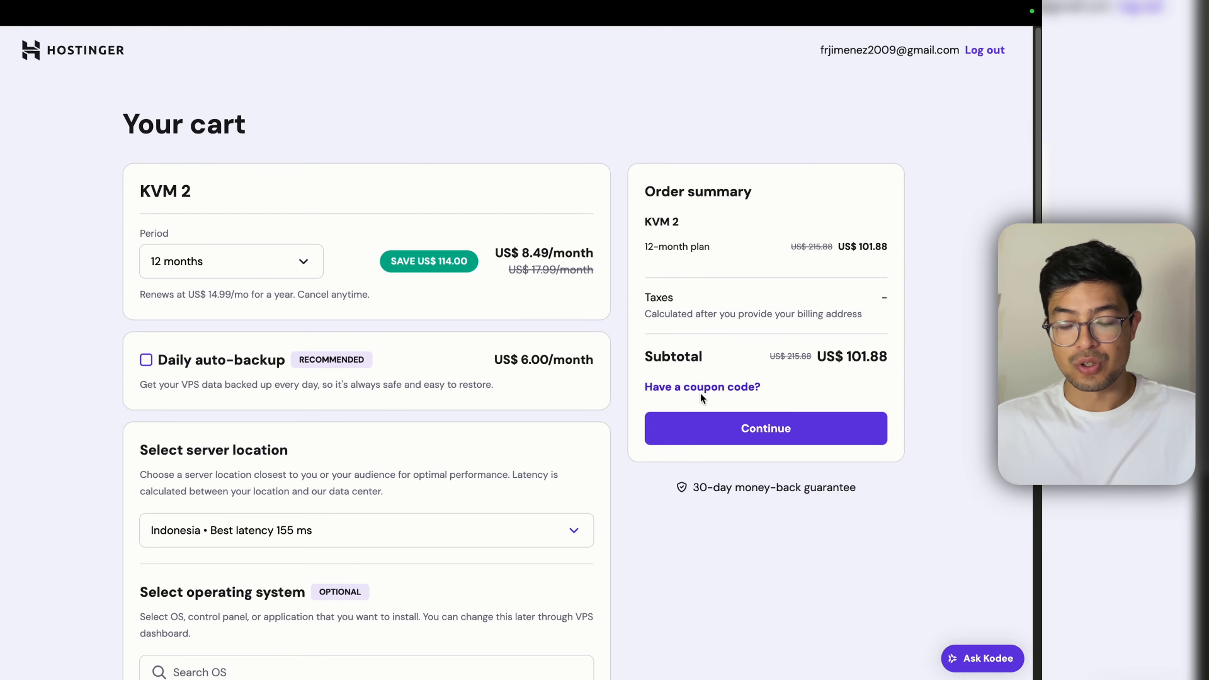
left_click(700, 390)
left_click(721, 446)
type("FRANK")
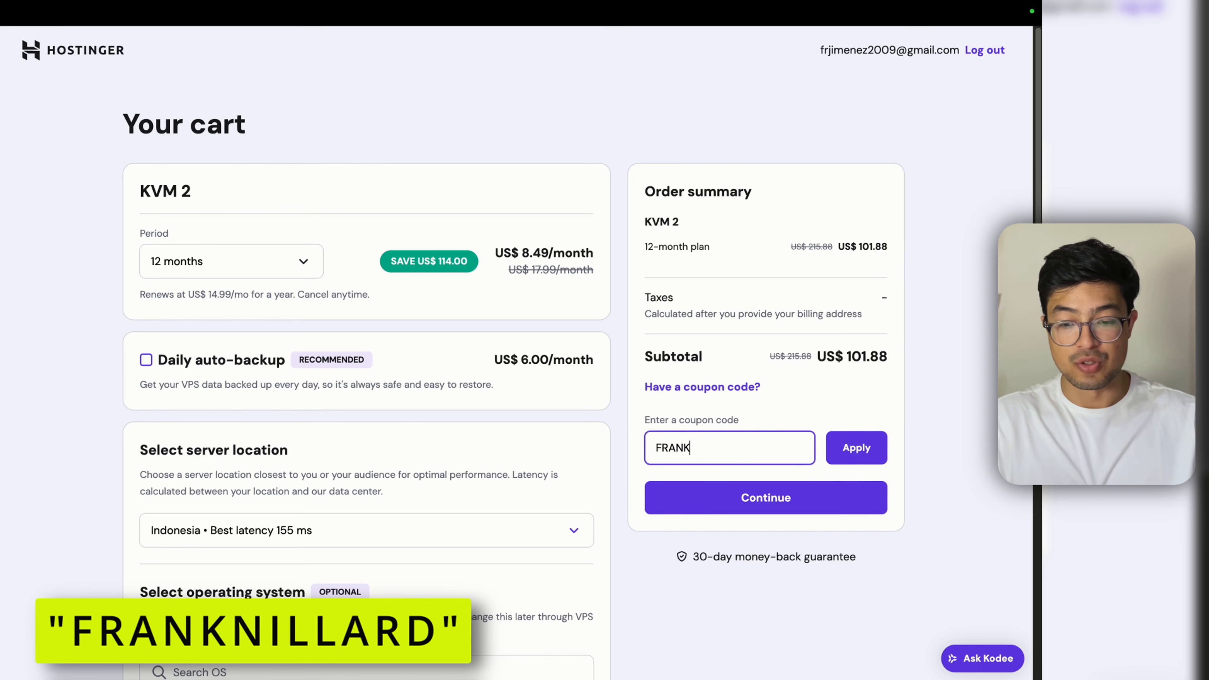
type("NILLARFD")
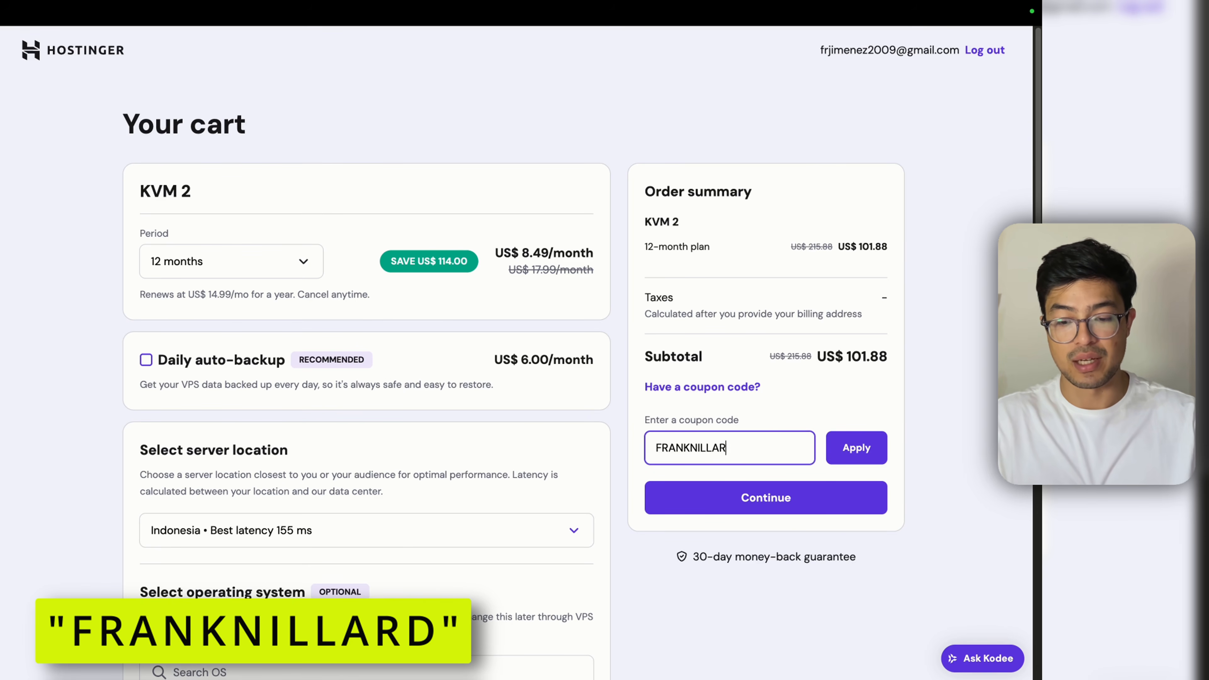
type("D")
left_click(838, 460)
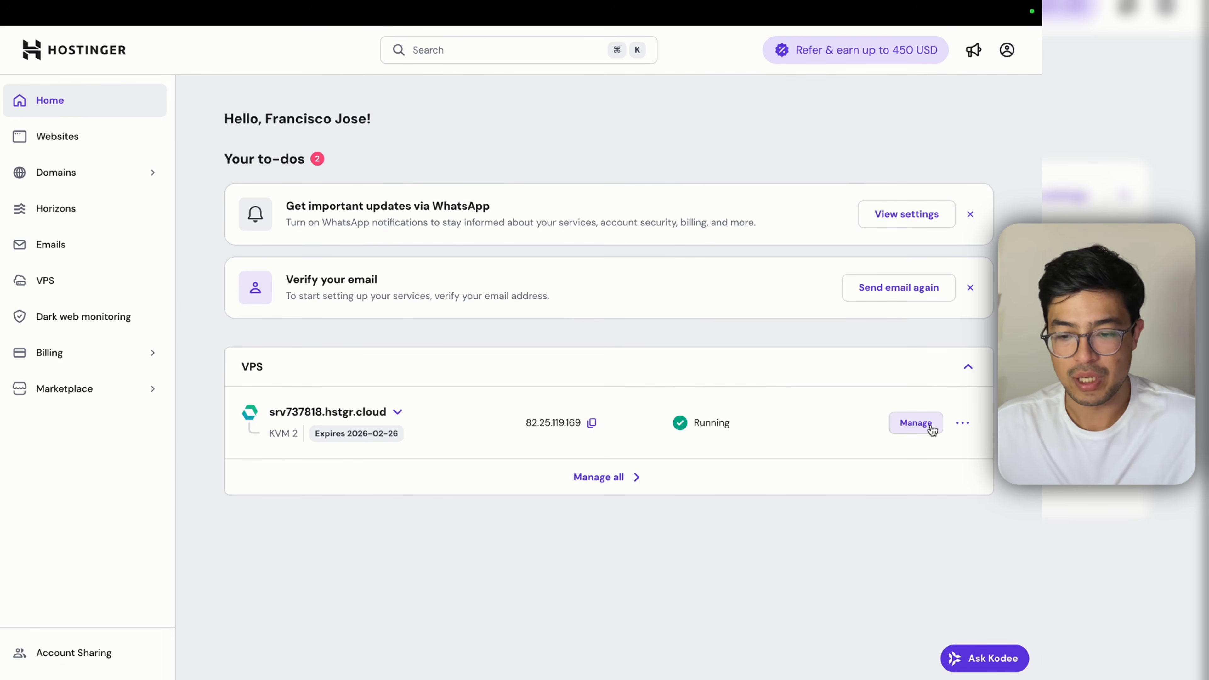
left_click(916, 423)
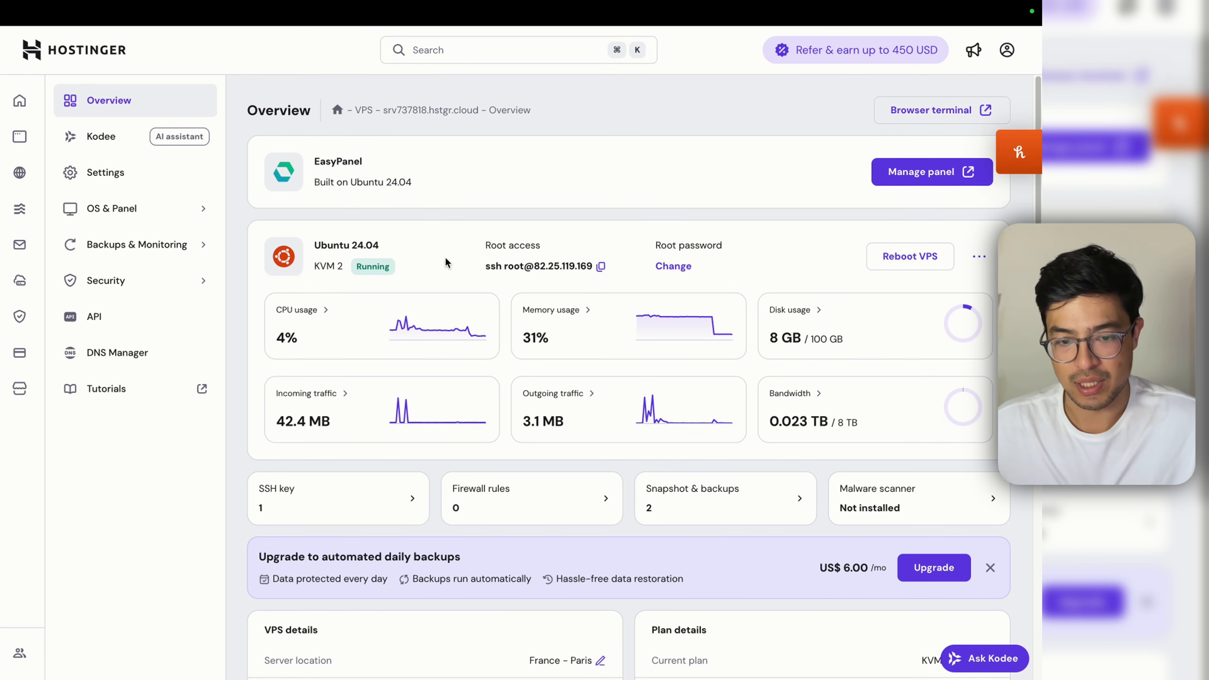
Step: Open OS & Panel > Operating System, show more choices and filter to OS with Panel
mouse_move(434, 336)
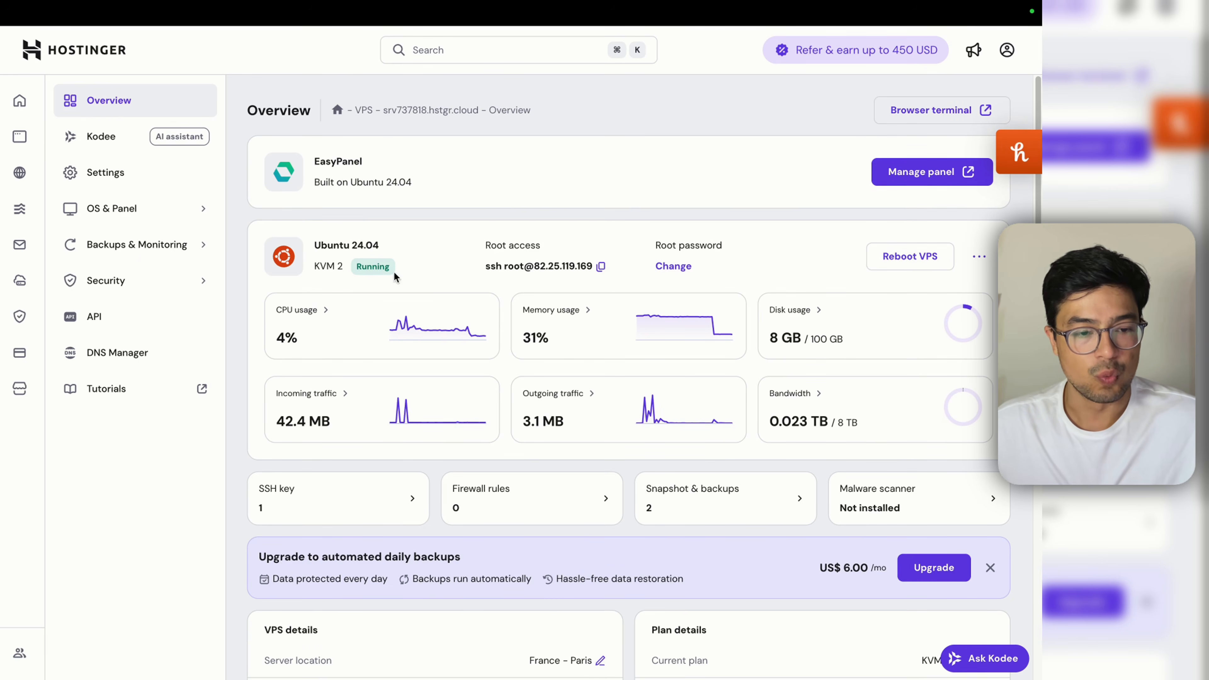
left_click(183, 222)
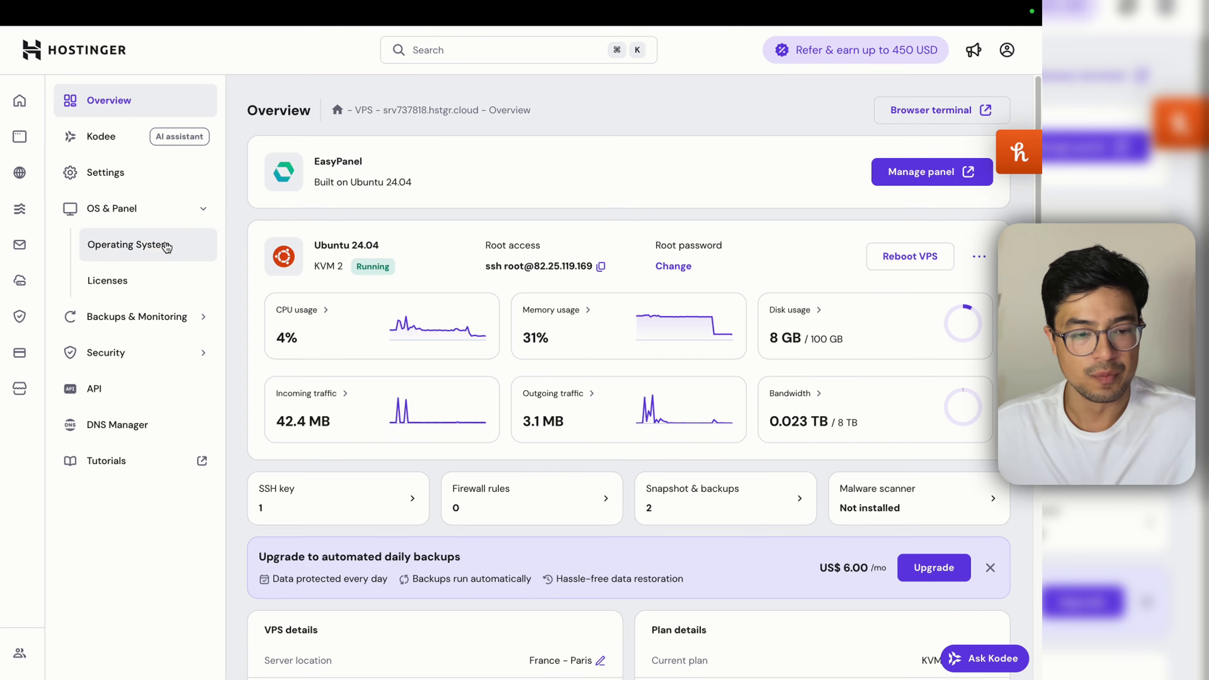
left_click(162, 249)
scroll(691, 419, "down", 5)
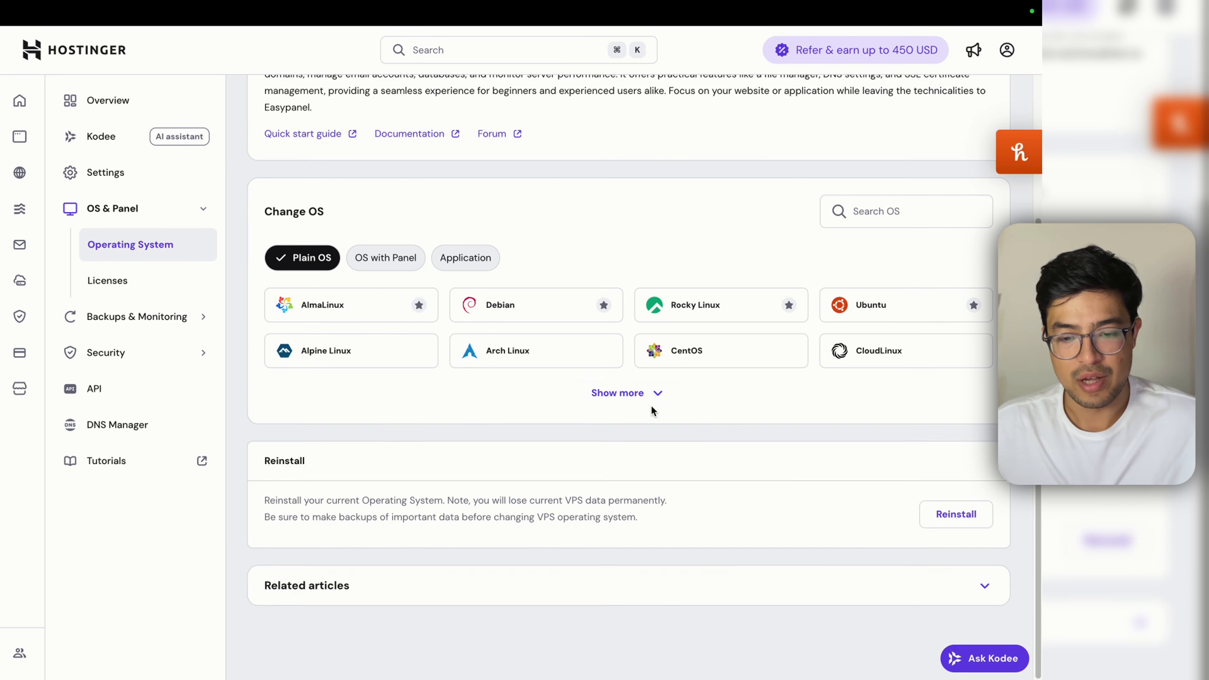
left_click(651, 400)
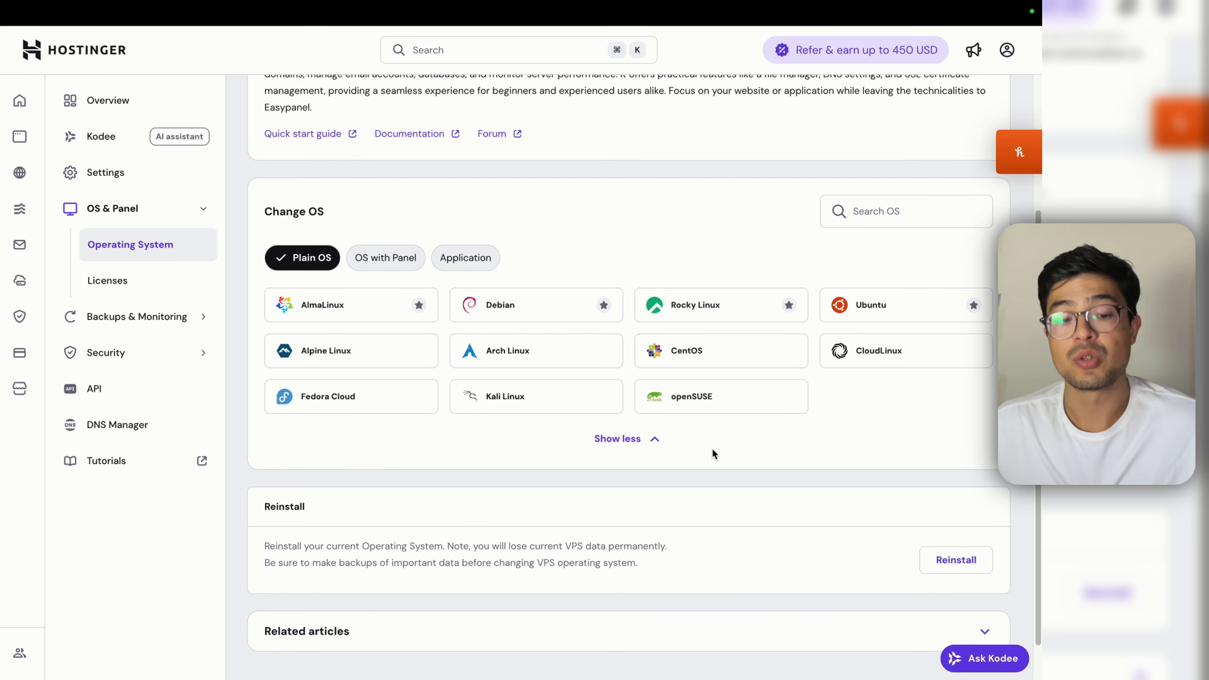
scroll(711, 452, "up", 2)
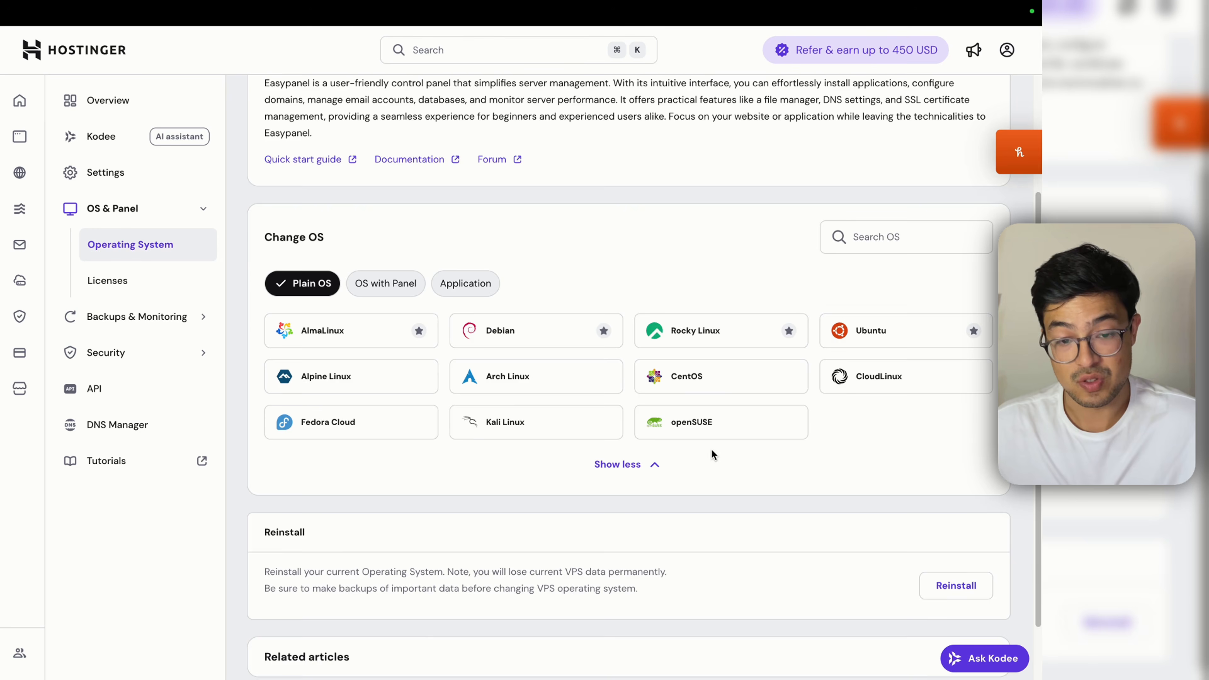
scroll(709, 455, "up", 1)
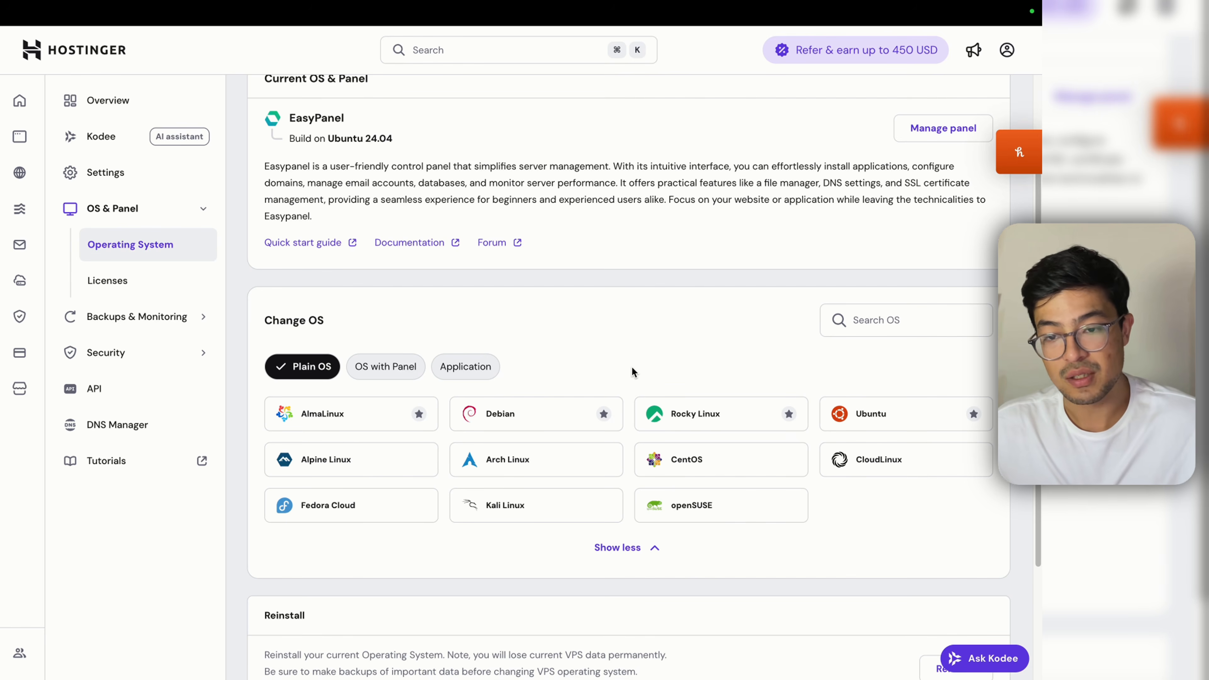
left_click(366, 368)
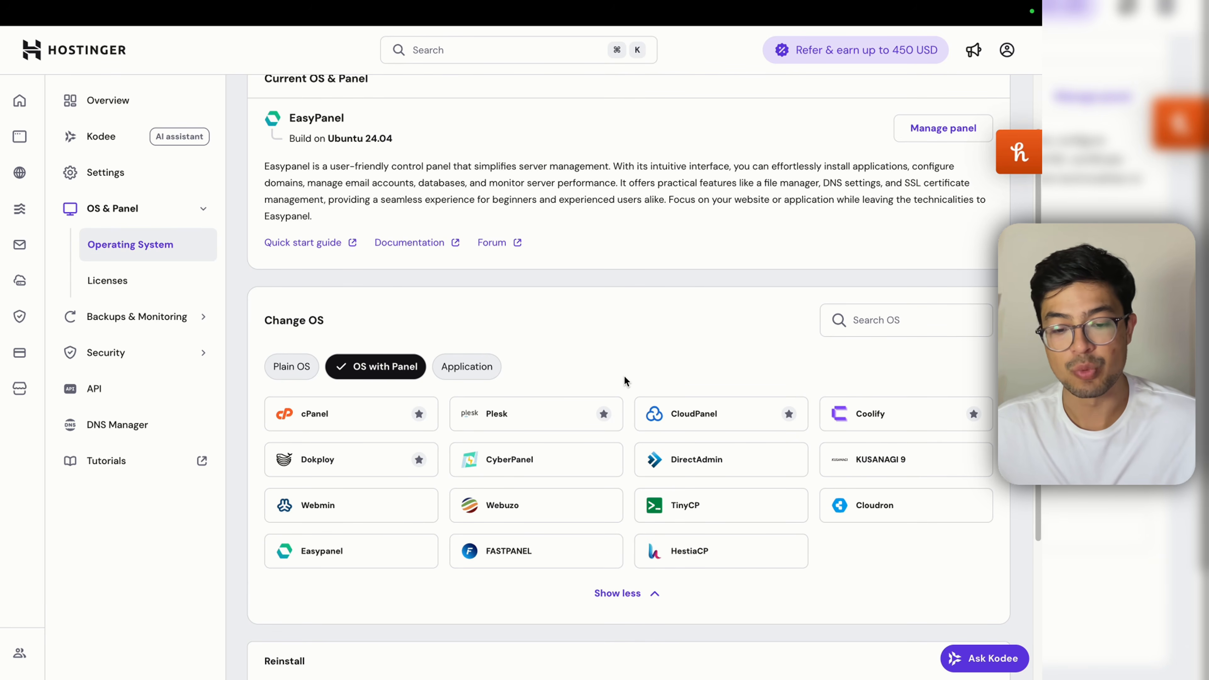
Step: Search the OS list for 'easy' and review the Ubuntu-based Easypanel option without changing OS
left_click(906, 330)
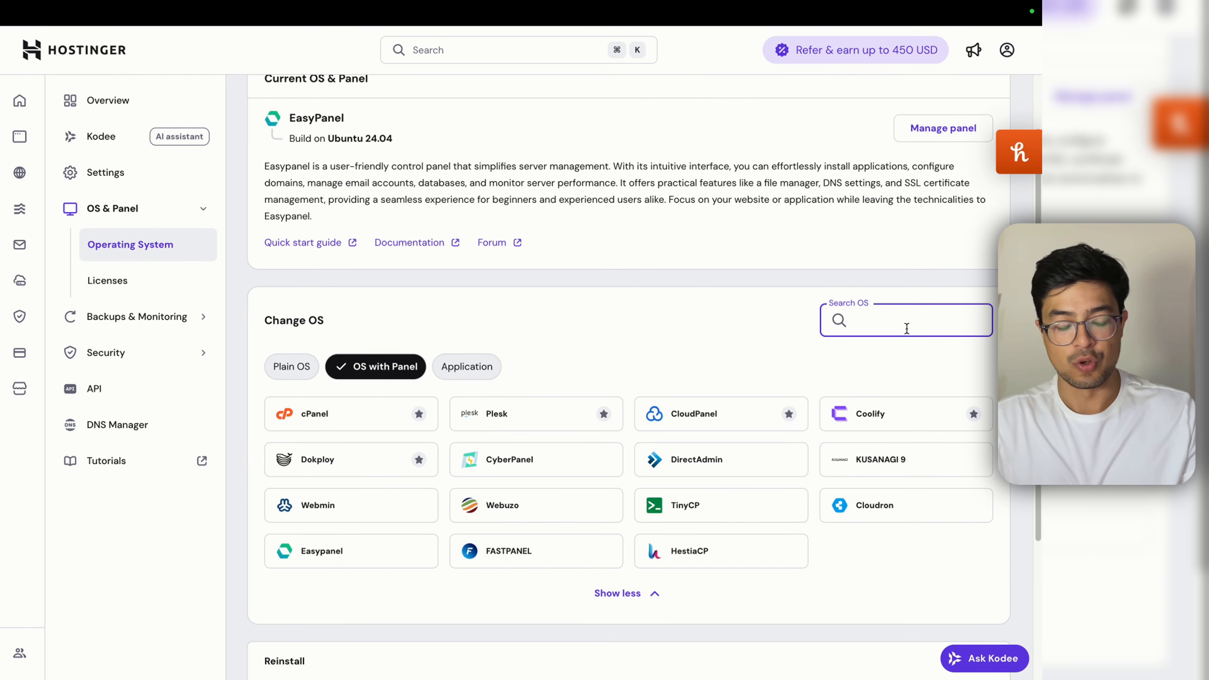
type("easy")
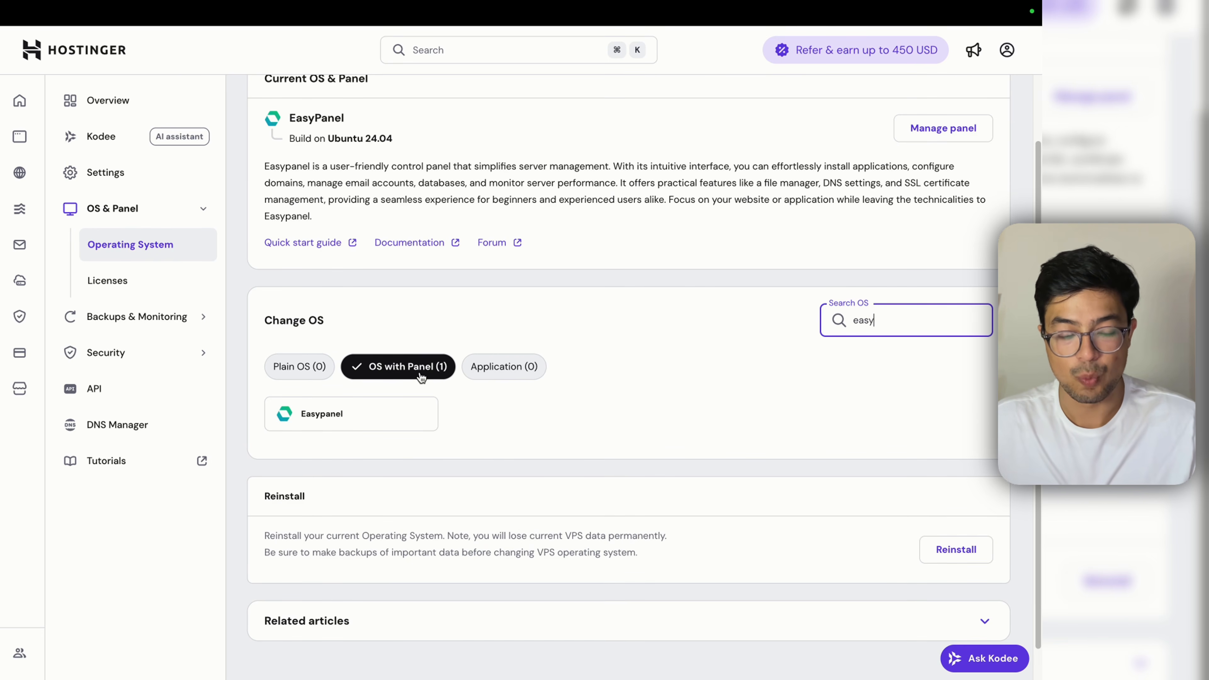
left_click(405, 409)
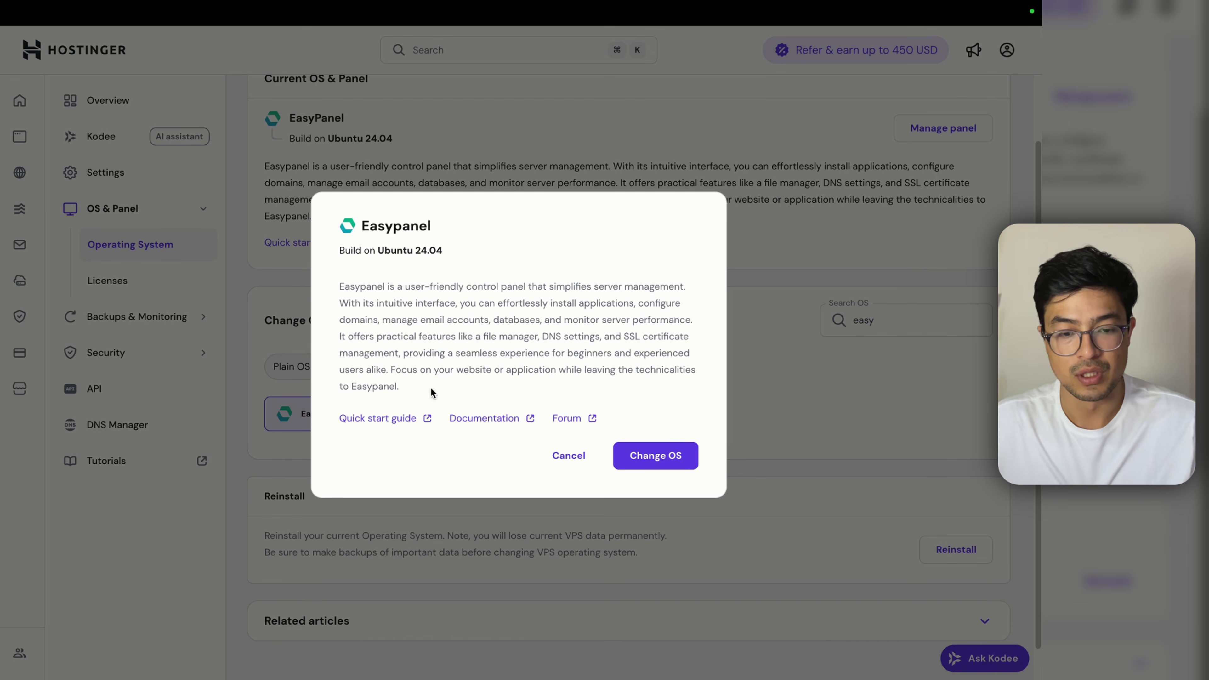
left_click_drag(377, 251, 410, 252)
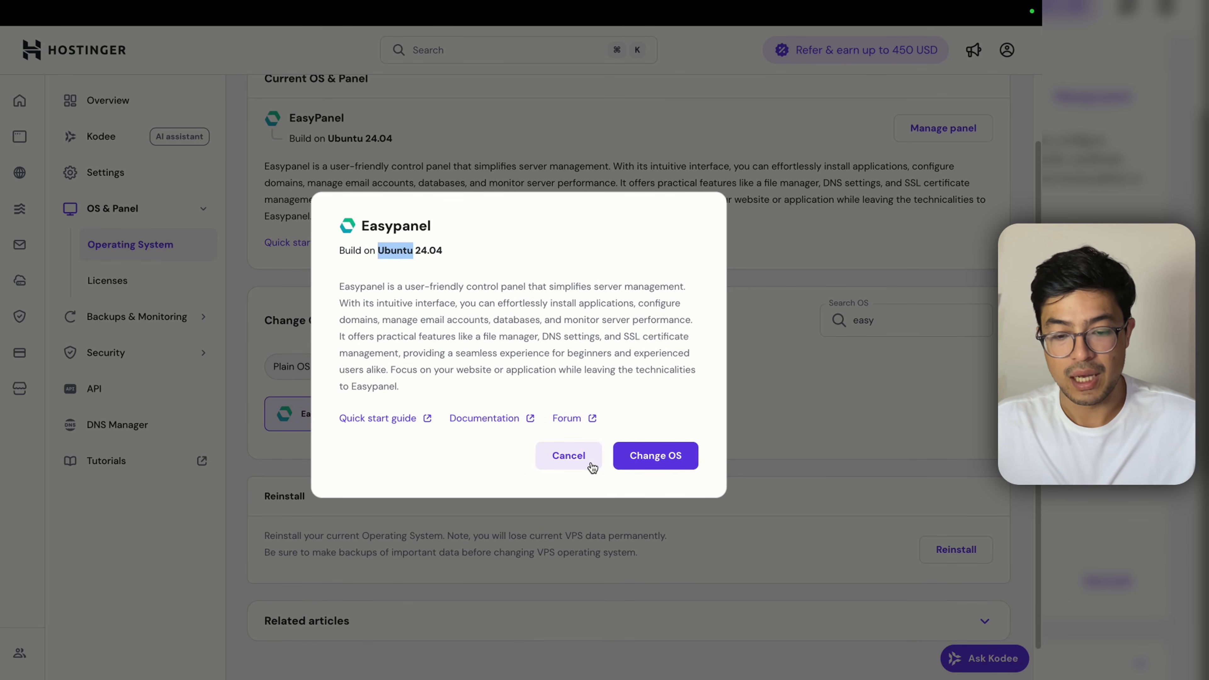
left_click(568, 455)
Step: Open the VPS's Easypanel dashboard from Overview and begin a new project
scroll(617, 454, "up", 2)
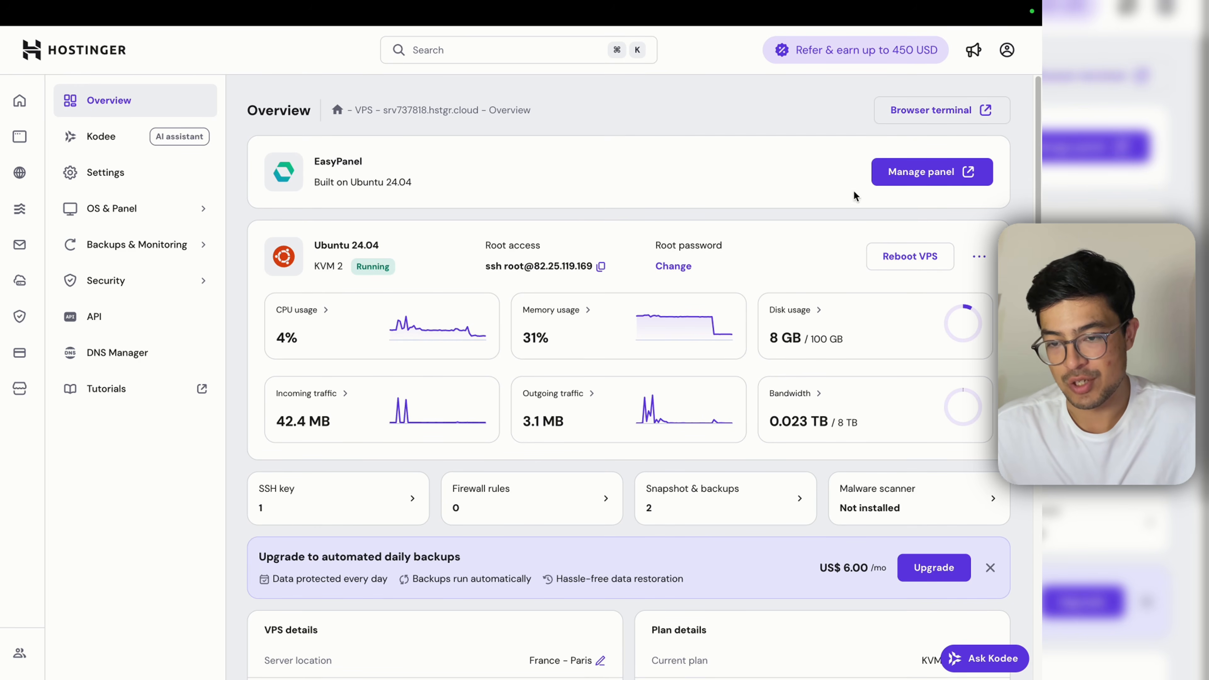
left_click(940, 173)
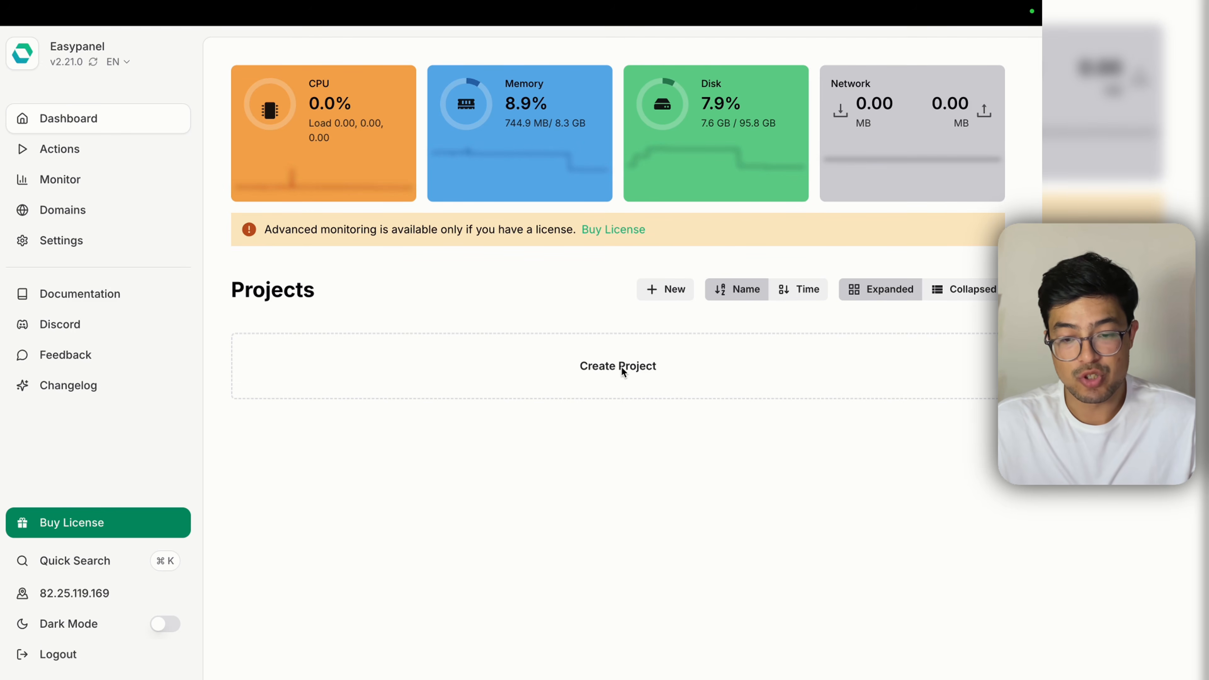
left_click(622, 367)
Step: Create a 'chatwoot' project and deploy the Chatwoot template with default settings
type("ch")
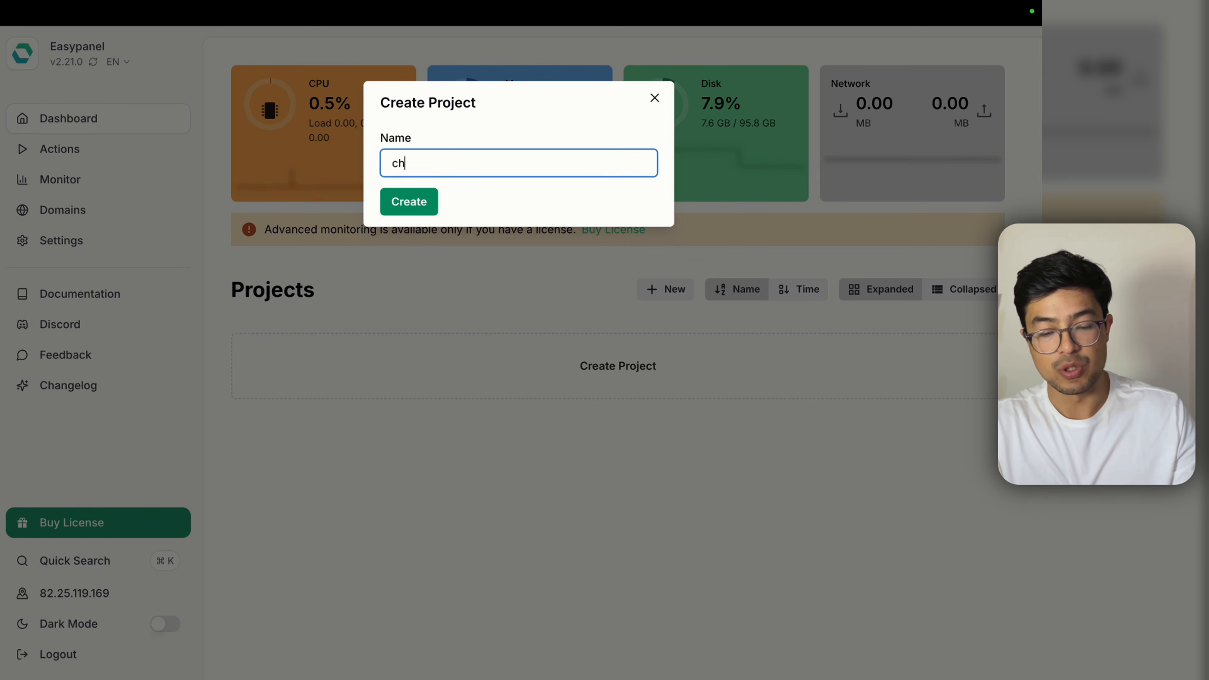
type("atwoot")
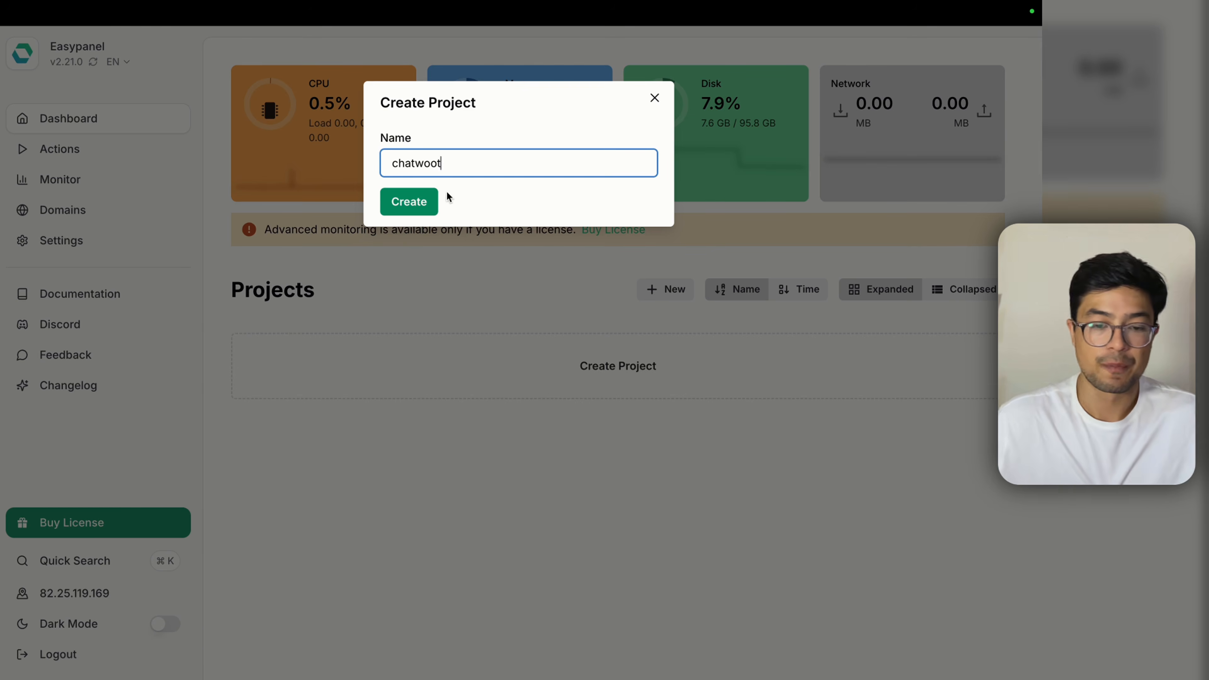
key("Return")
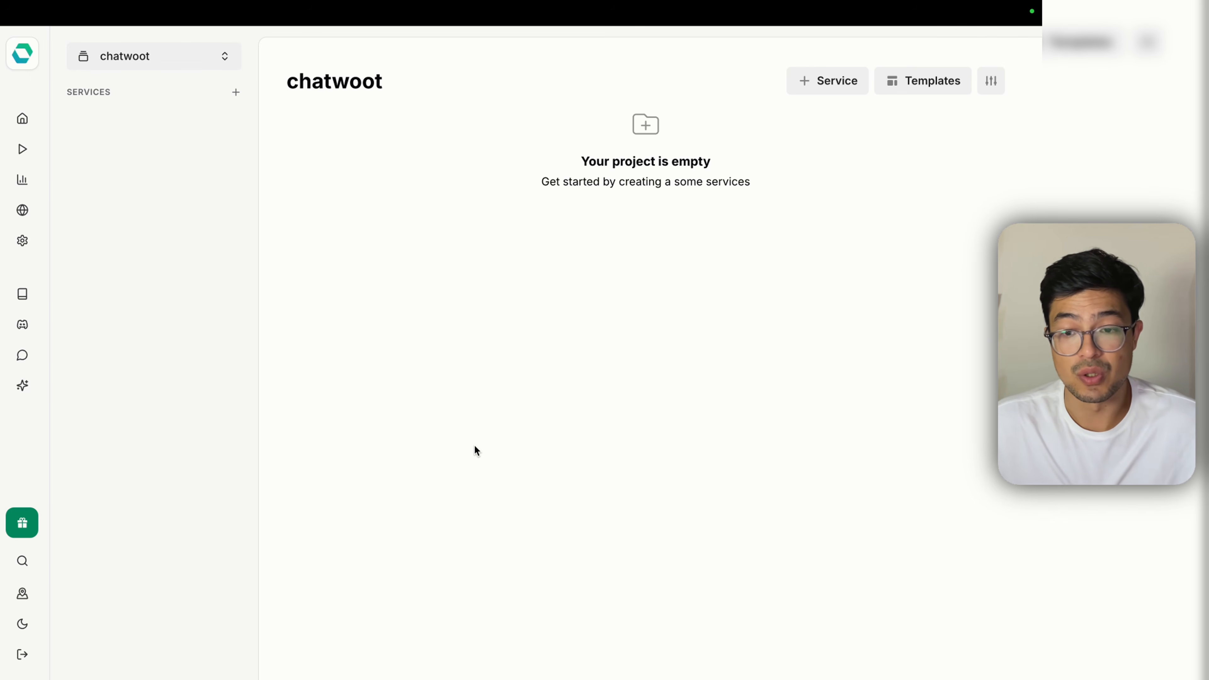
left_click(934, 82)
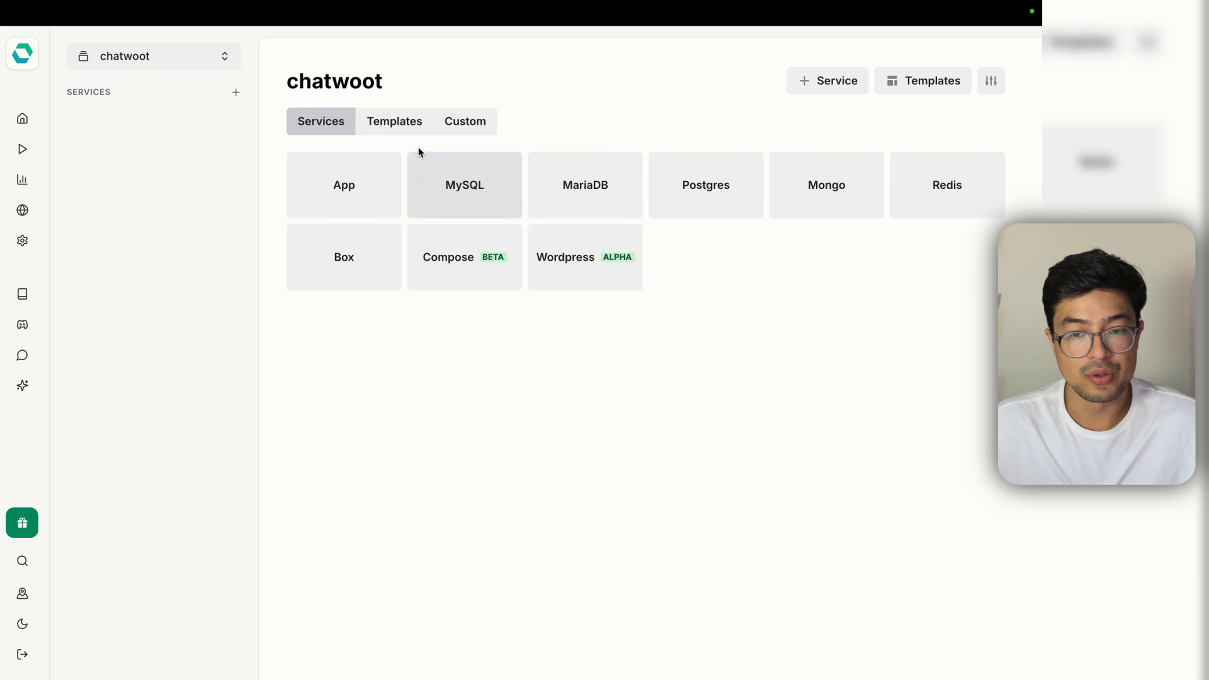
left_click(404, 125)
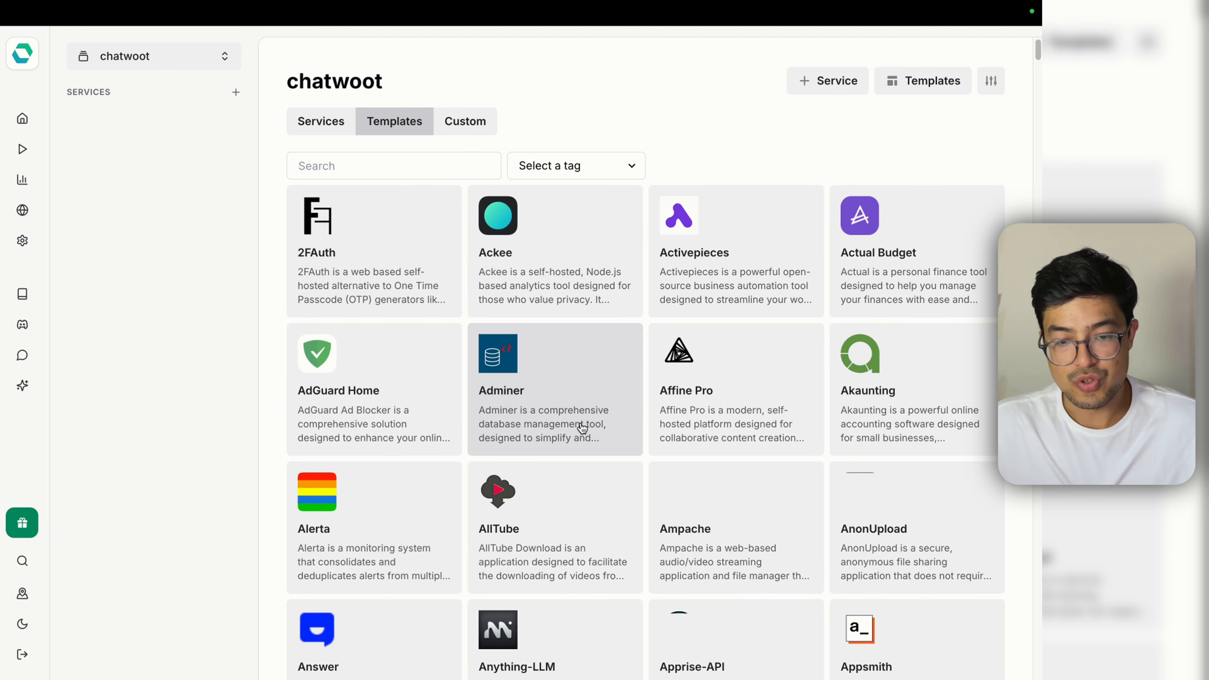
scroll(582, 428, "down", 1)
scroll(580, 427, "down", 5)
scroll(575, 435, "up", 5)
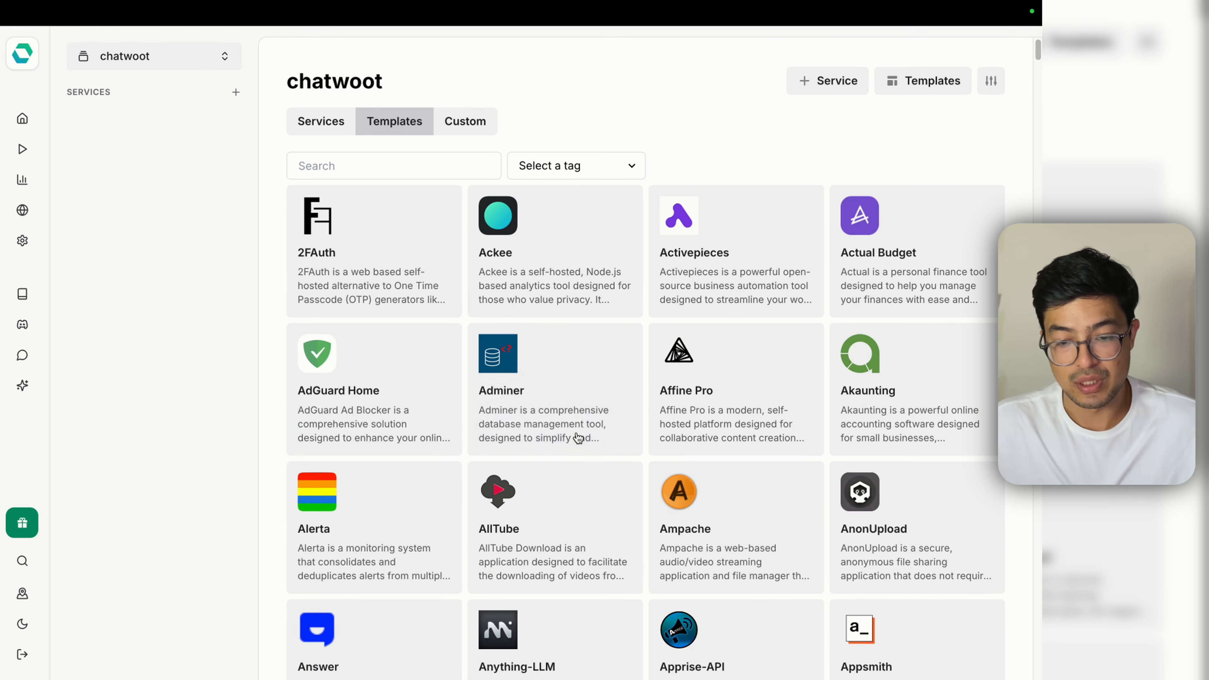
left_click(370, 164)
type("chatwoot")
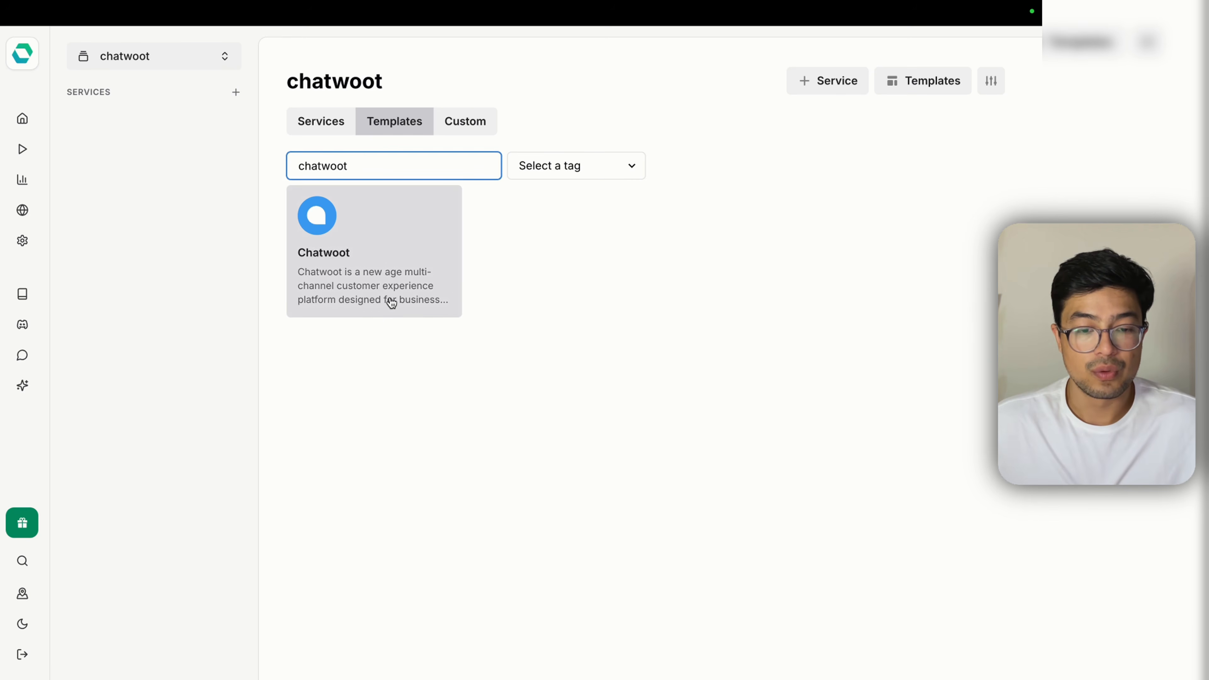
left_click(388, 302)
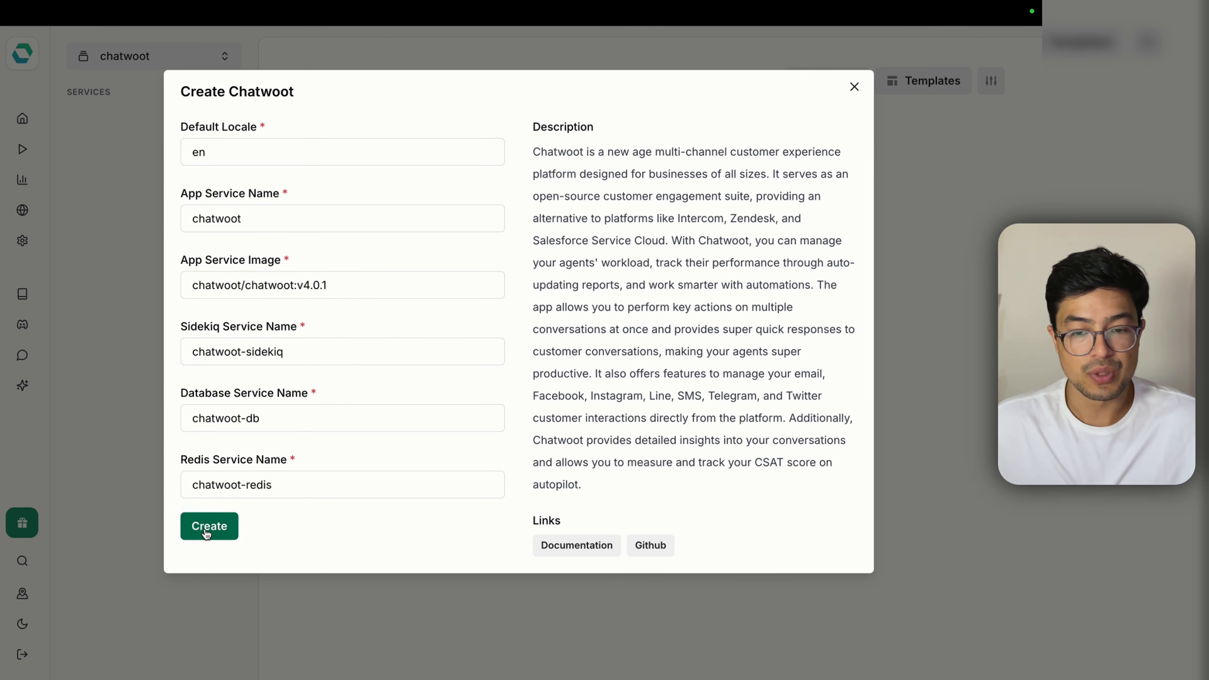
left_click(213, 540)
Step: Check the new chatwoot project's logs, then return to the dashboard to start another project
left_click(453, 174)
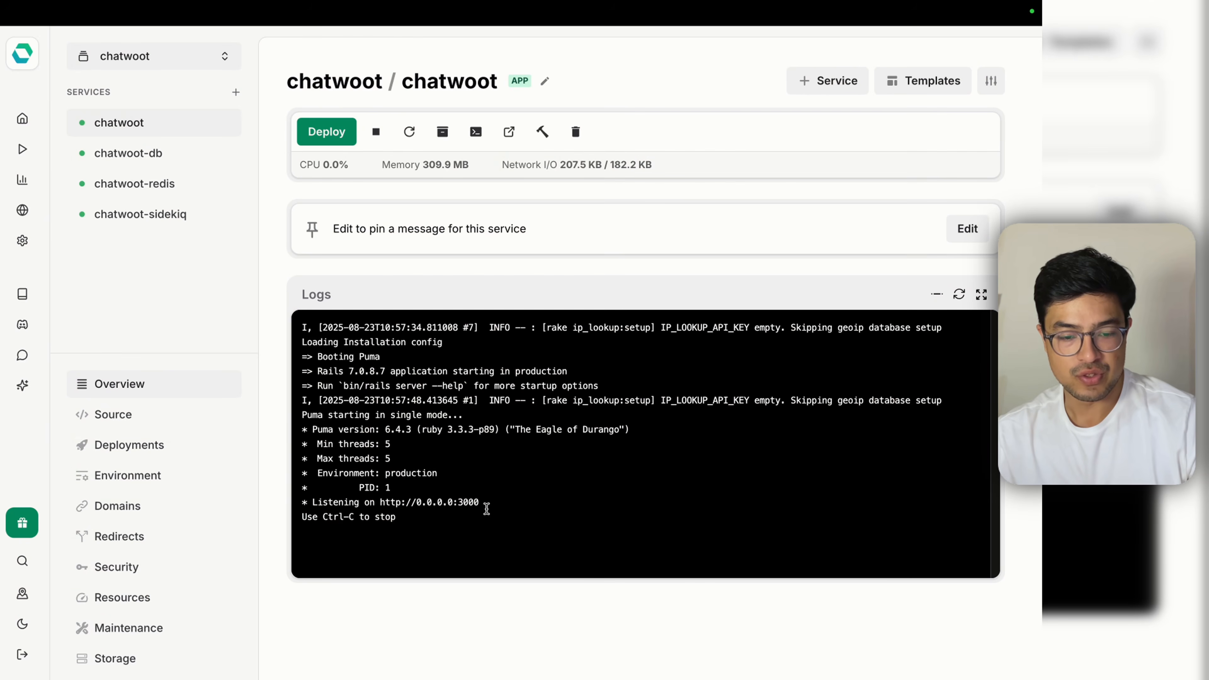
left_click_drag(486, 503, 380, 503)
left_click(389, 521)
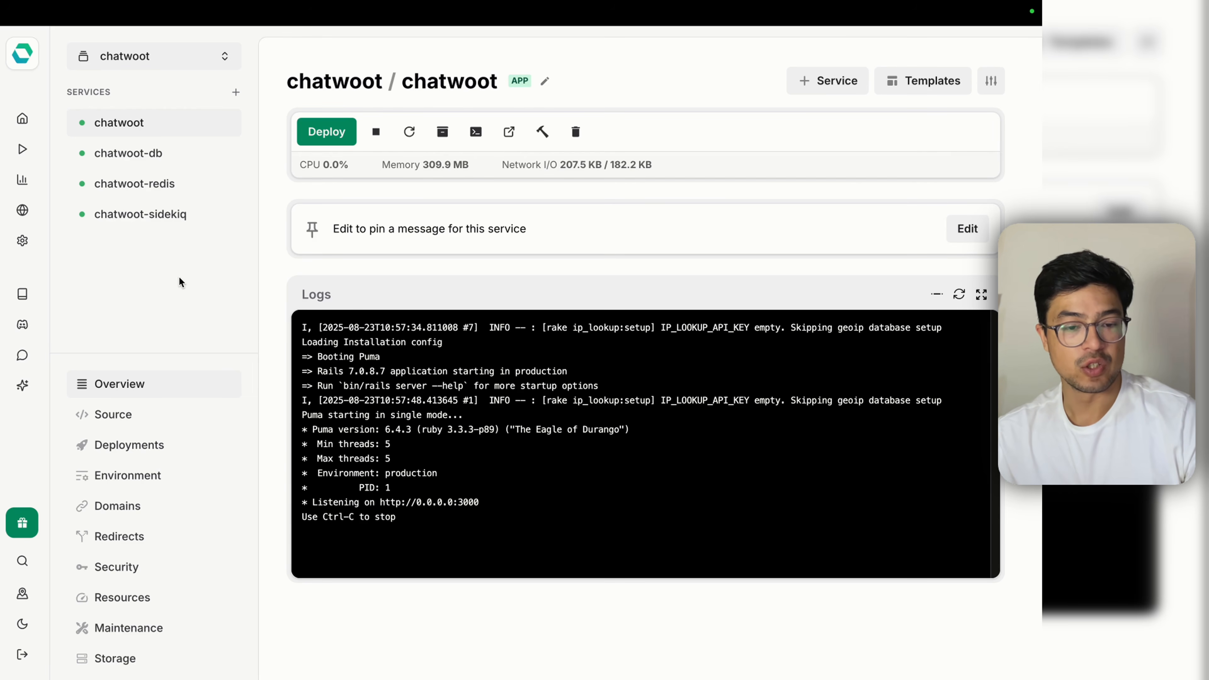
left_click(22, 119)
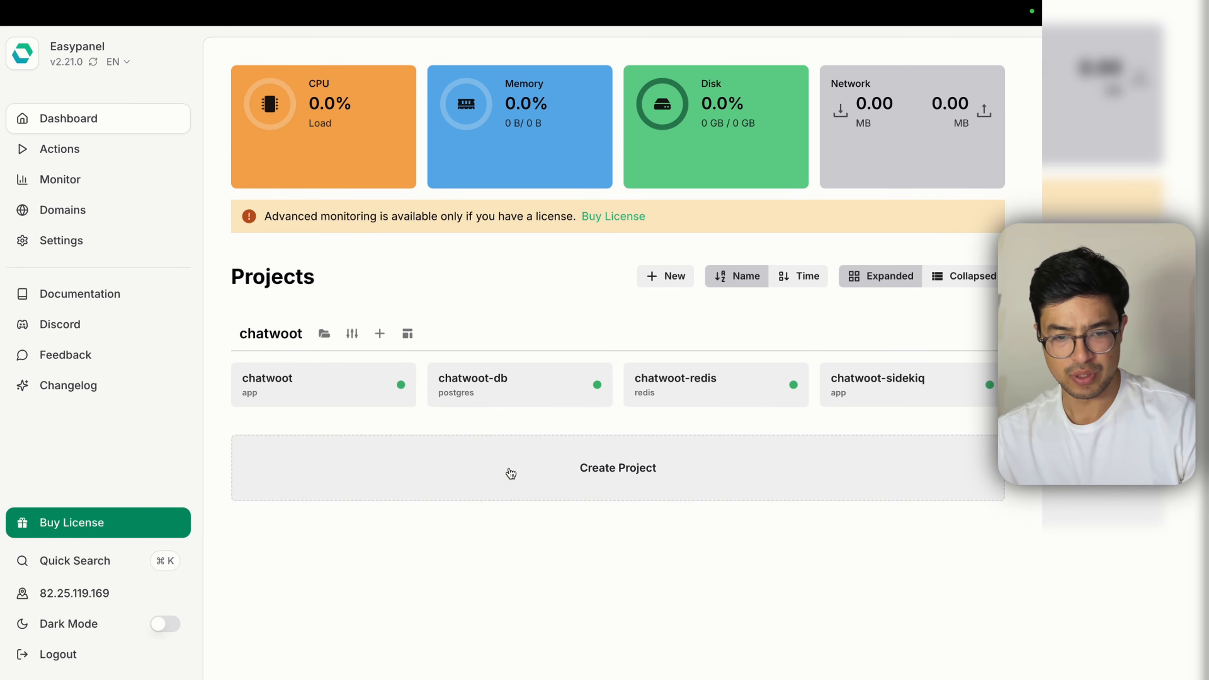
left_click(510, 467)
Step: Create a second Easypanel project named 'n8n'
type("n8n")
key("Return")
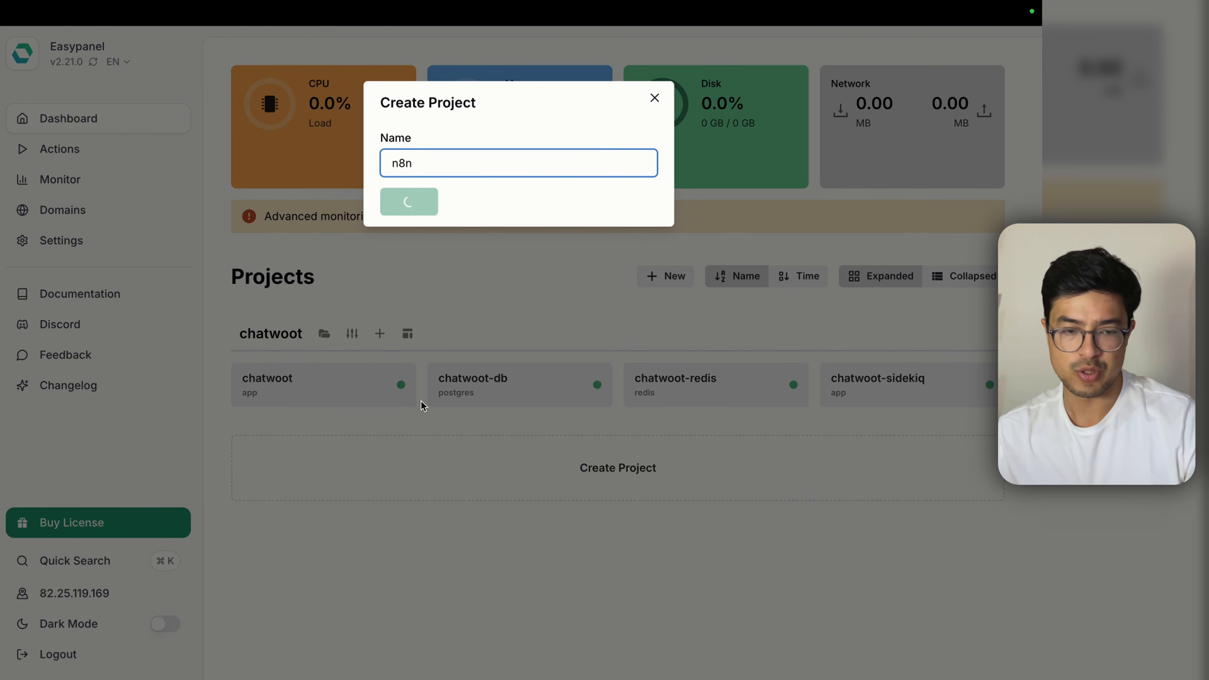
type("n8n")
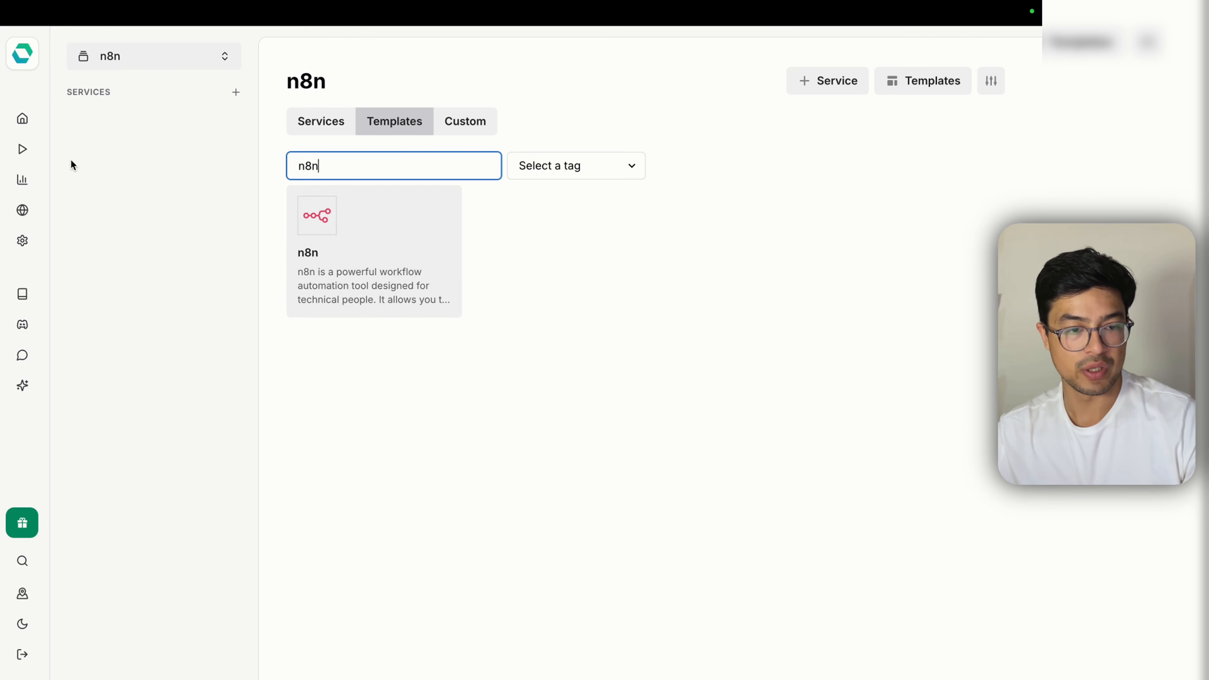
Step: Copy the chatwoot app's easypanel.host domain from Domains and open a new Chrome tab
left_click(23, 119)
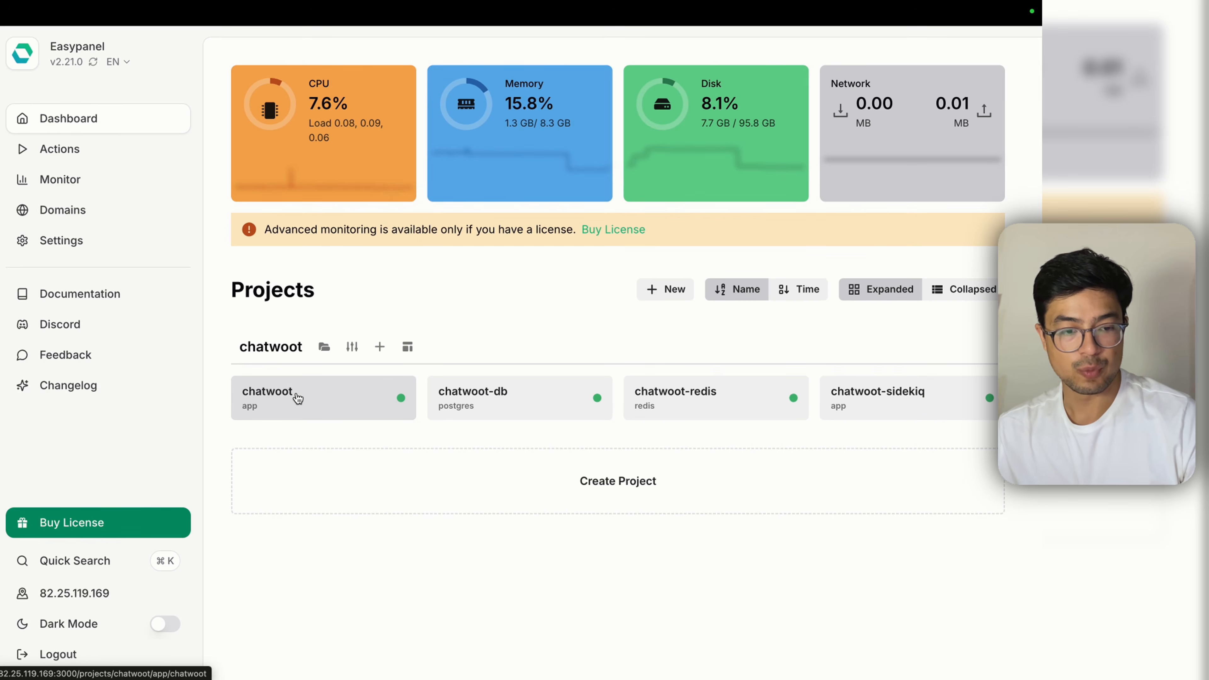
left_click(130, 208)
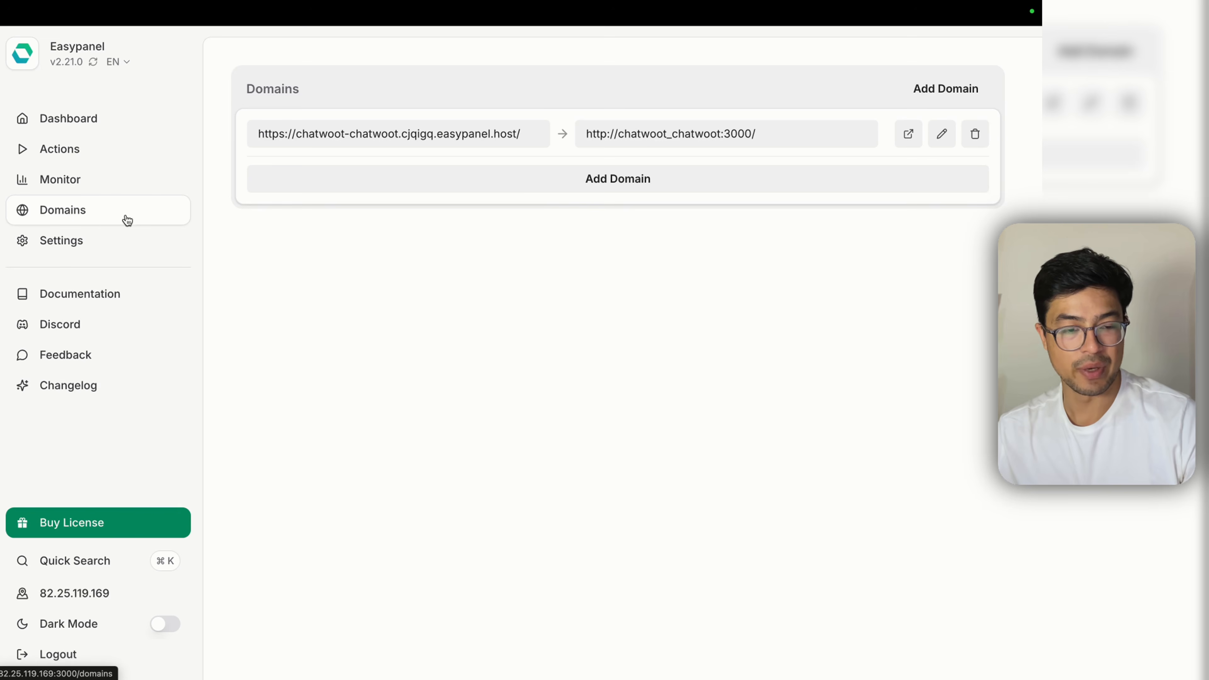
left_click(473, 137)
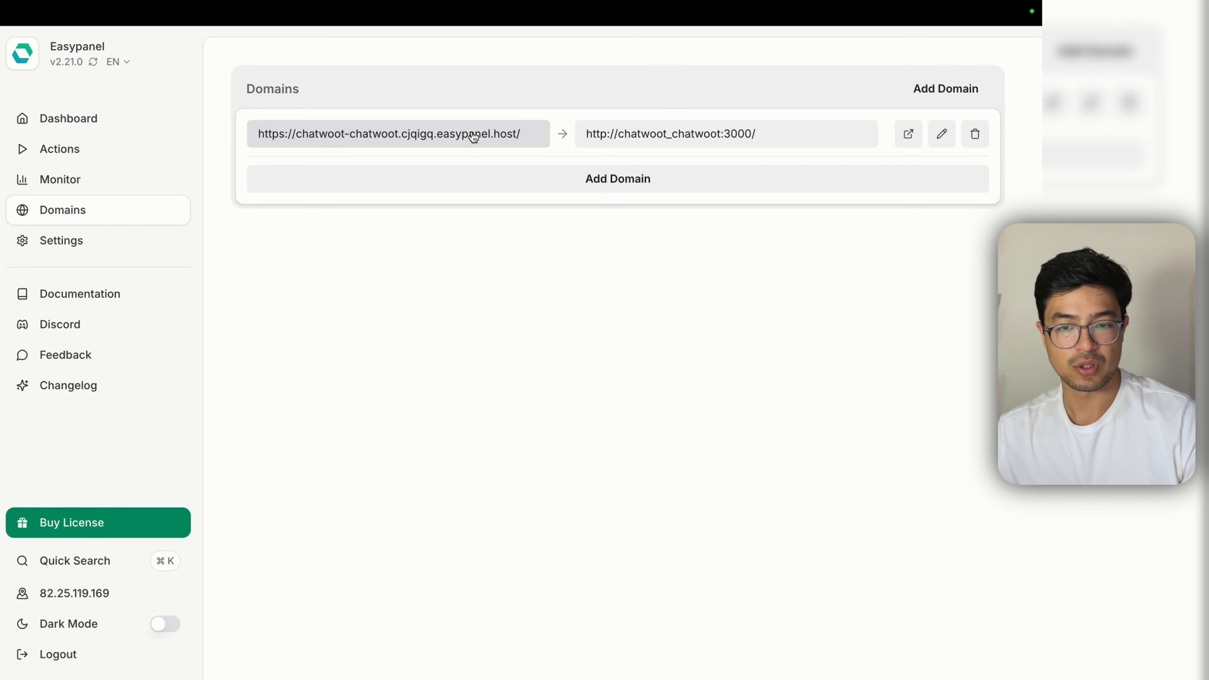
mouse_move(483, 2)
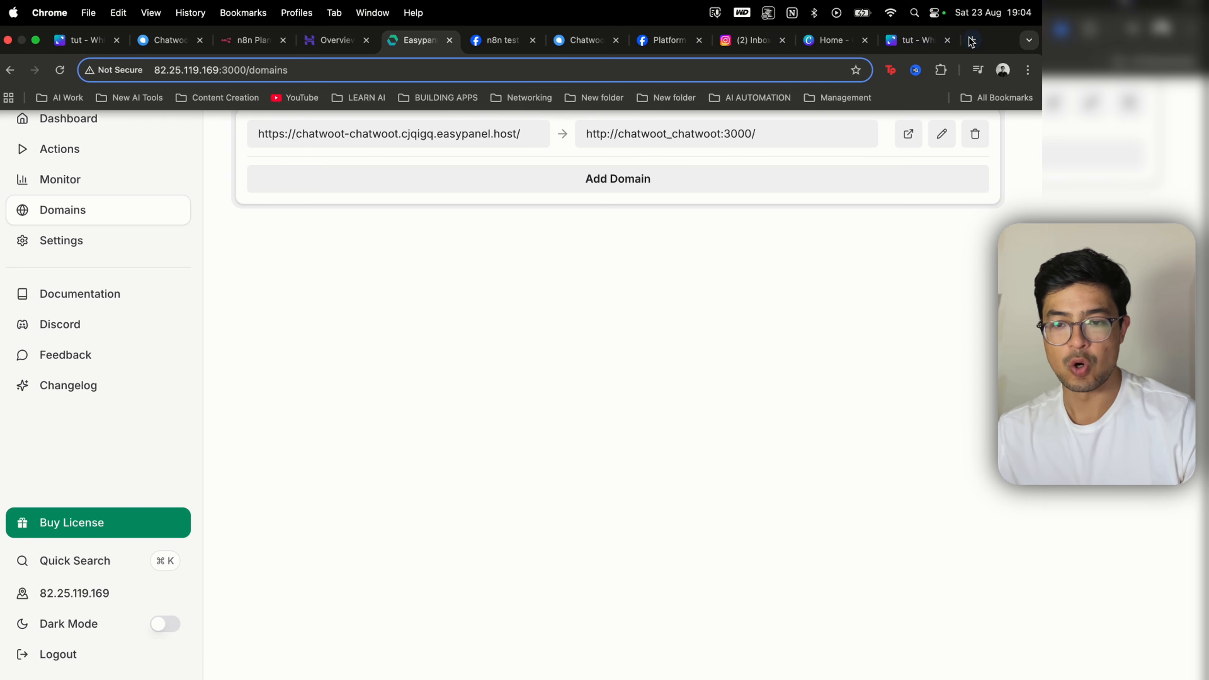
left_click(972, 42)
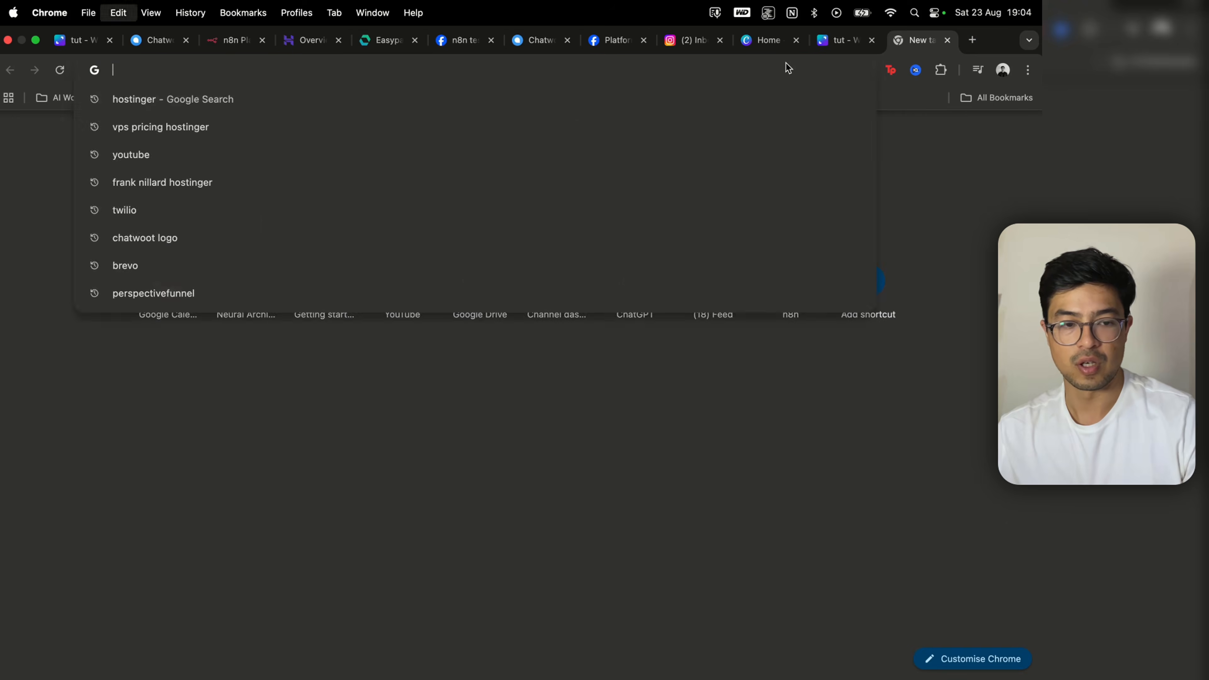
Step: Load the pasted Chatwoot address and enter the company name and work e-mail
key("super+v")
key("Return")
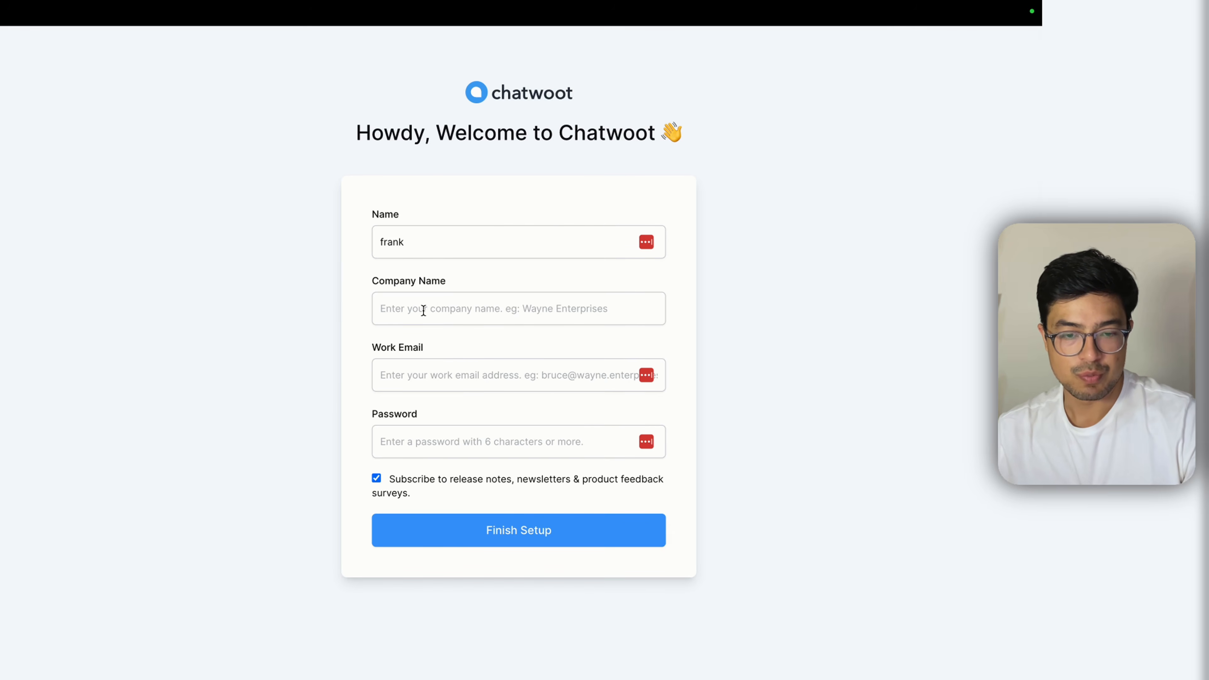
left_click(423, 310)
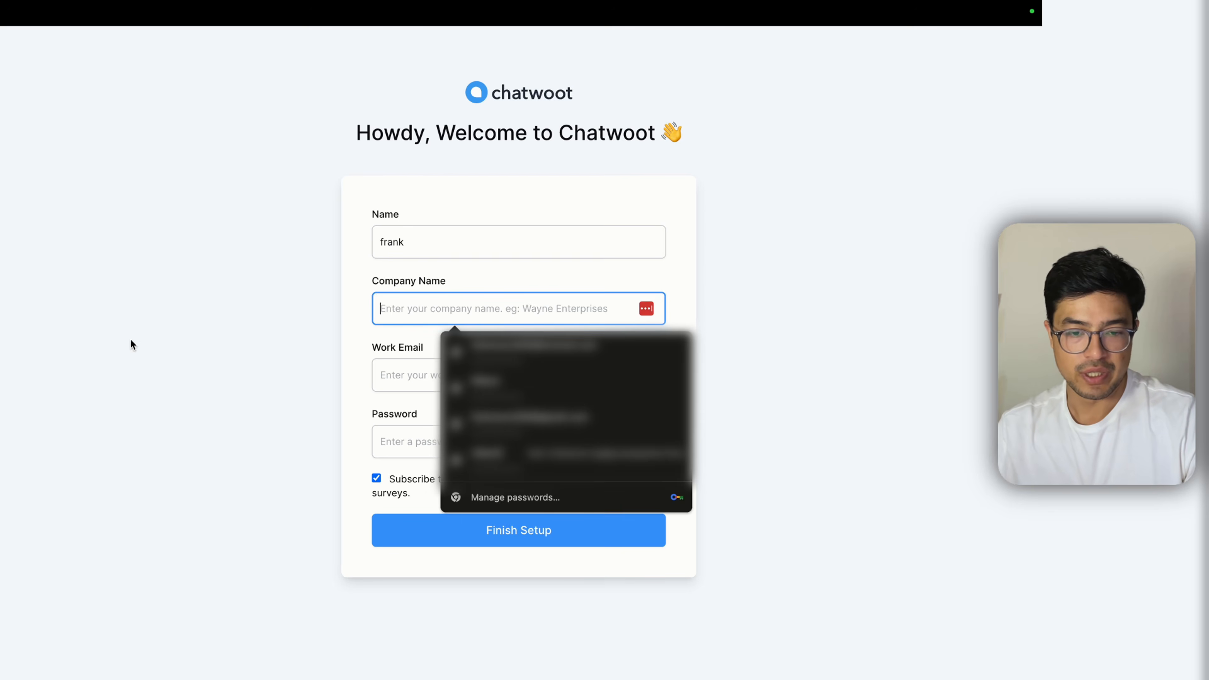
left_click(410, 308)
type("nillard")
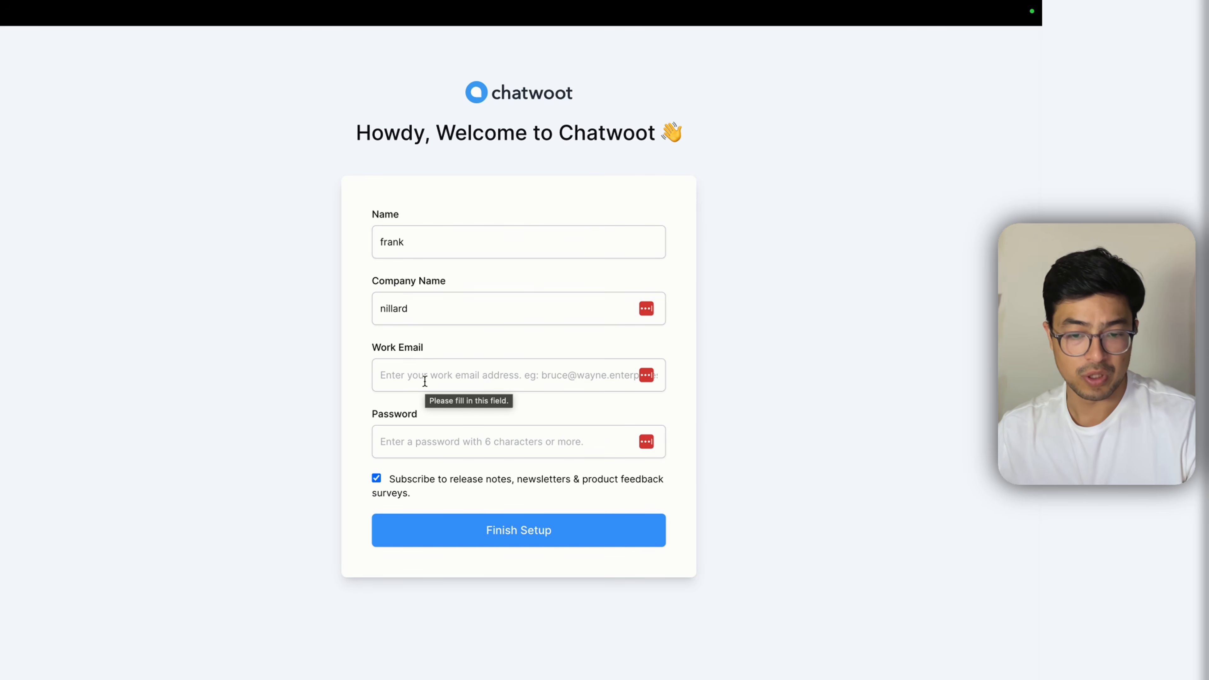
left_click(443, 376)
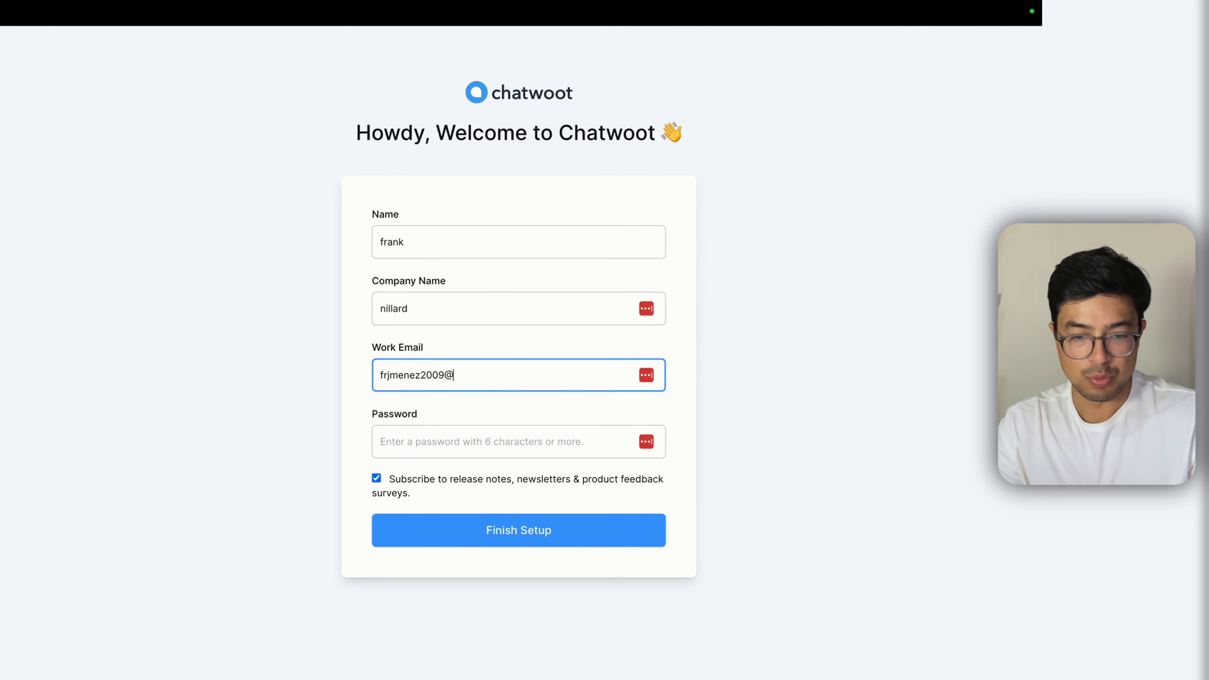
left_click(491, 412)
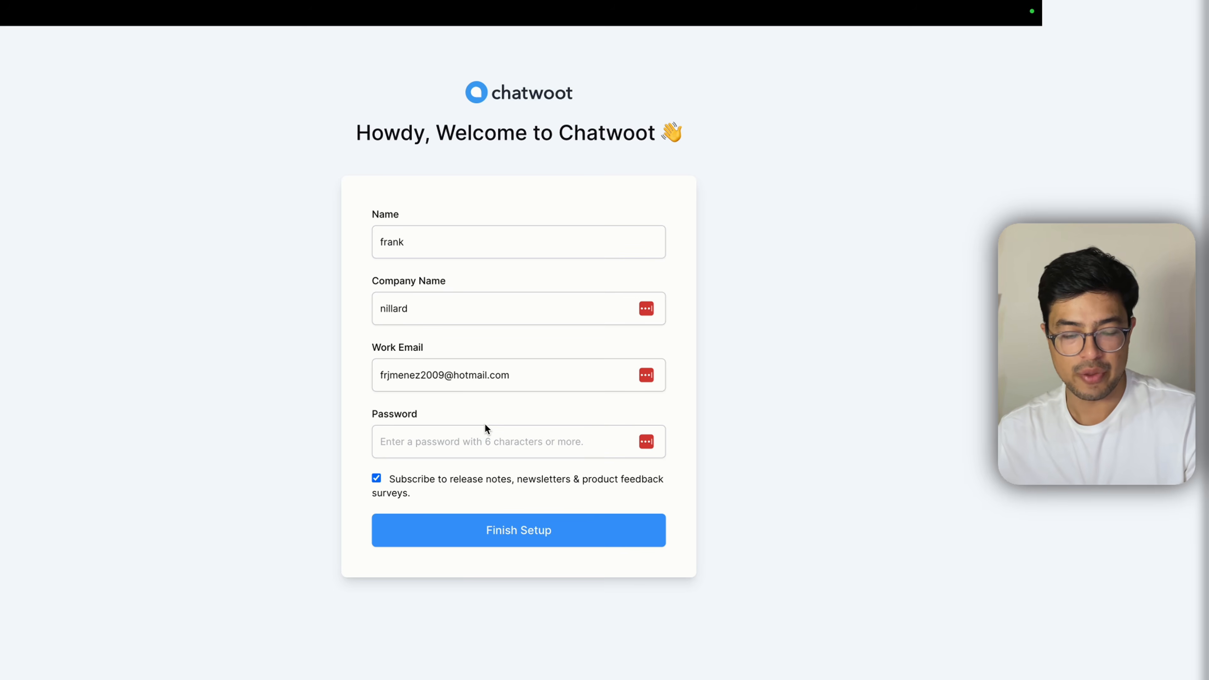
Step: Set the account password, opt out of newsletters and finish setup to reach login
left_click(485, 441)
type("•••••••••••")
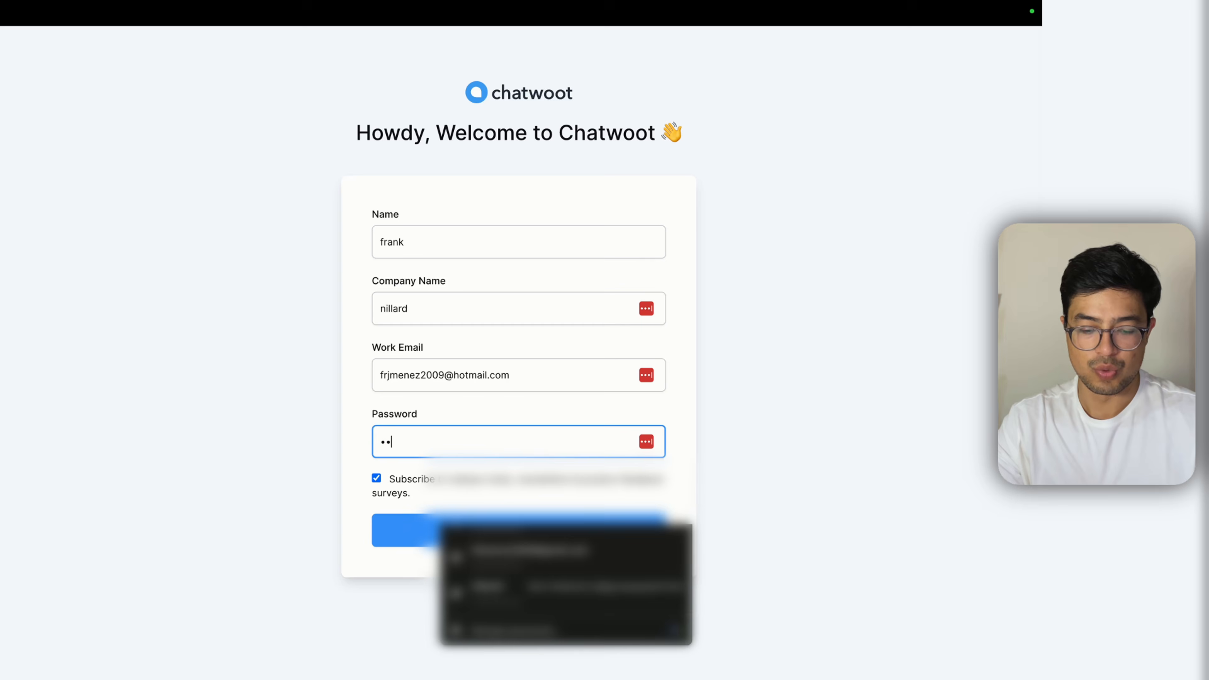
left_click(221, 450)
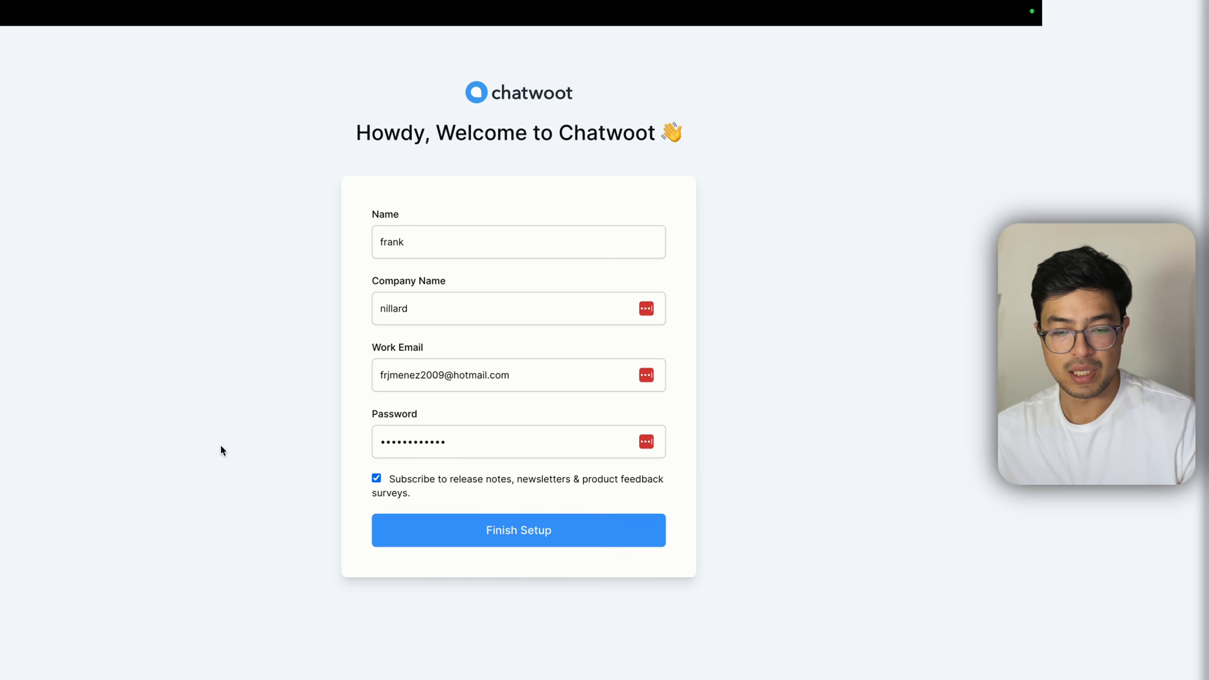
left_click(376, 478)
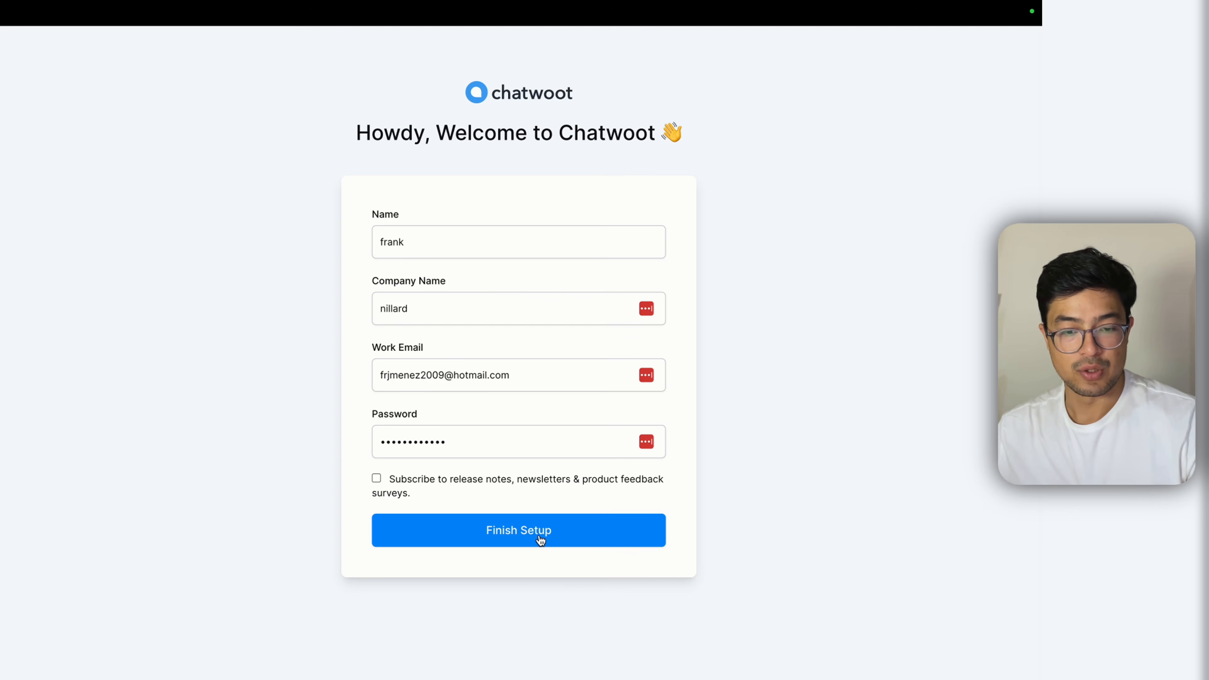
left_click(540, 540)
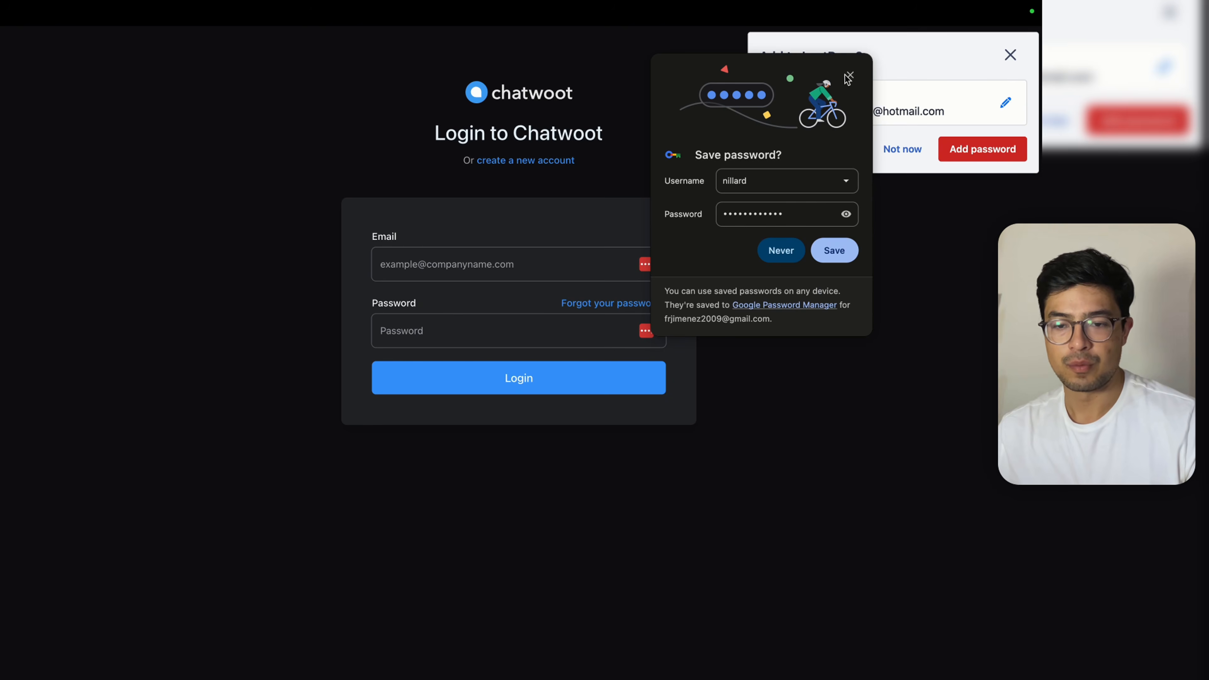
left_click(849, 76)
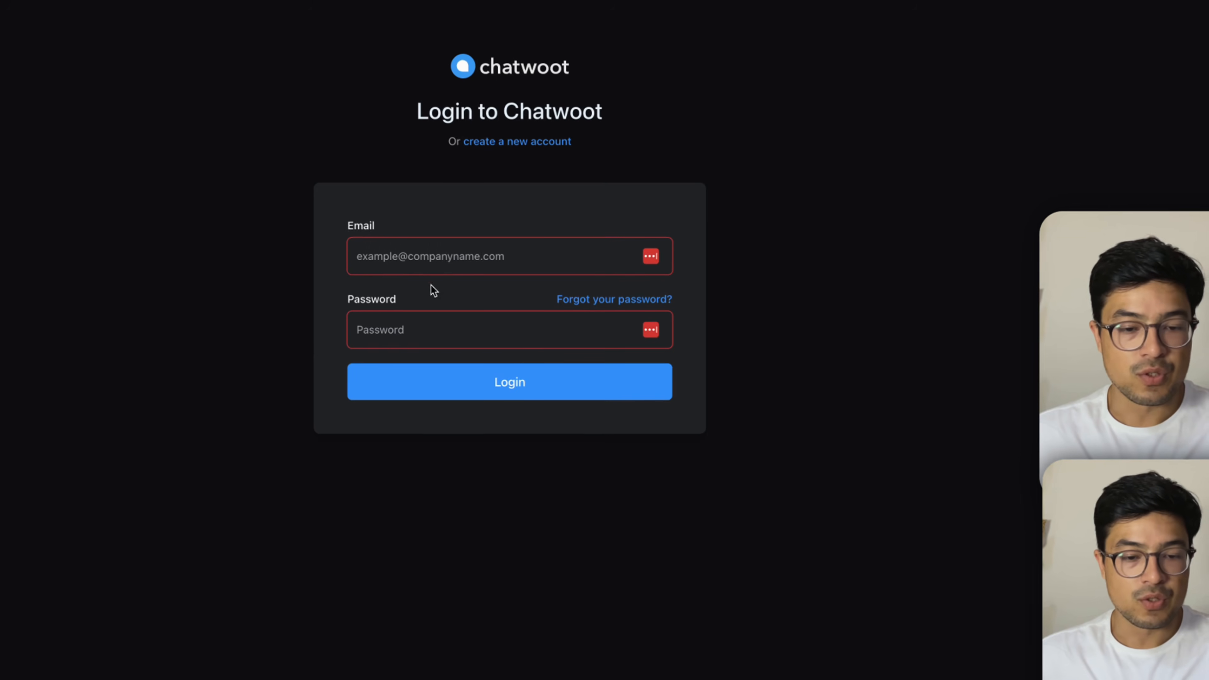
left_click(446, 263)
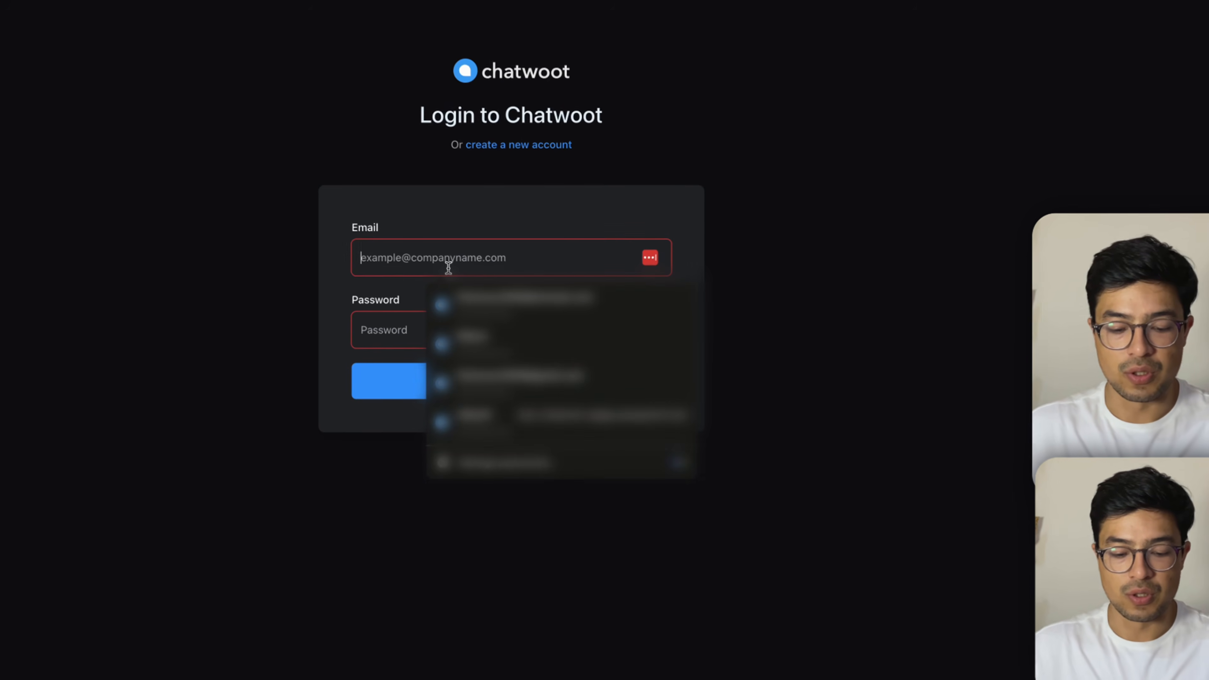
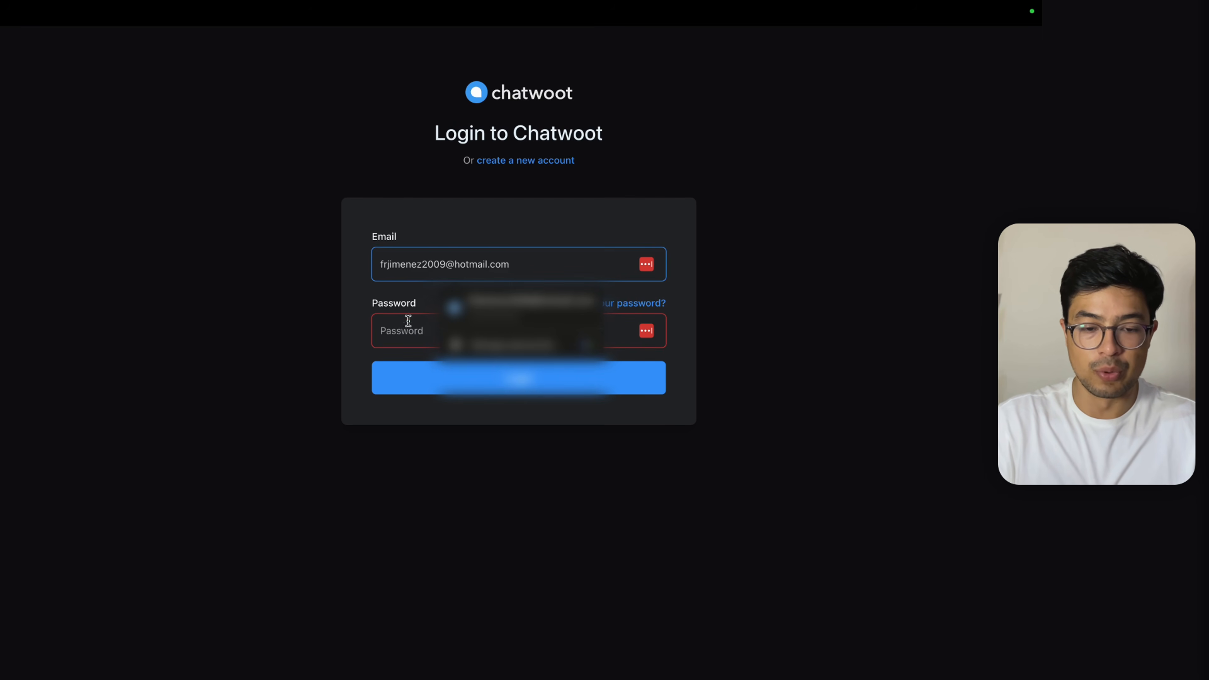
Step: Log in with the account e-mail and password, start a new inbox and pick WhatsApp
left_click(408, 321)
type("********")
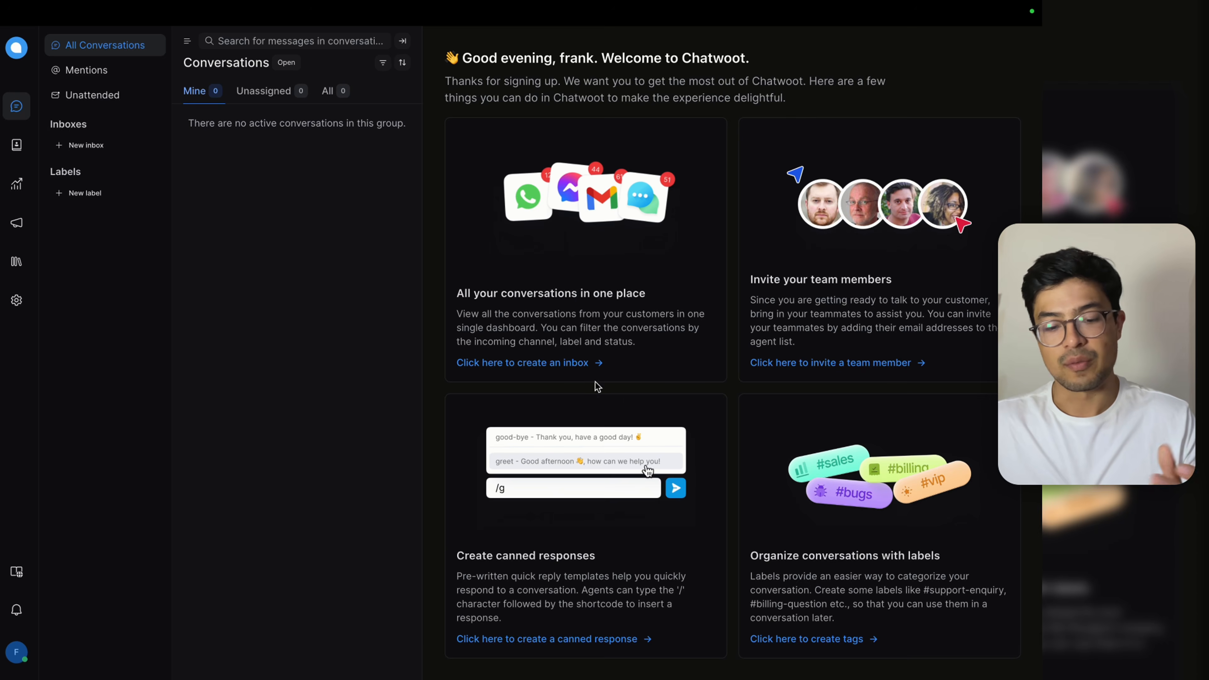
left_click(582, 368)
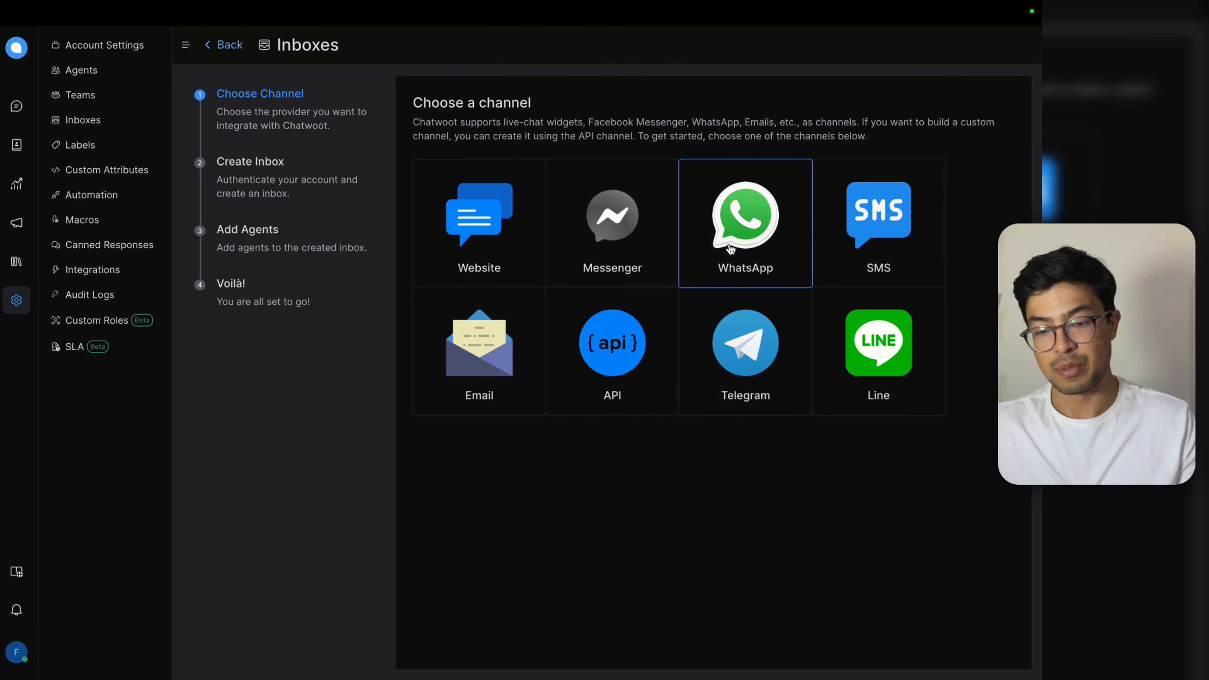
left_click(750, 230)
Step: Keep WhatsApp Cloud as the API provider and name the inbox 'EduBot'
left_click(638, 168)
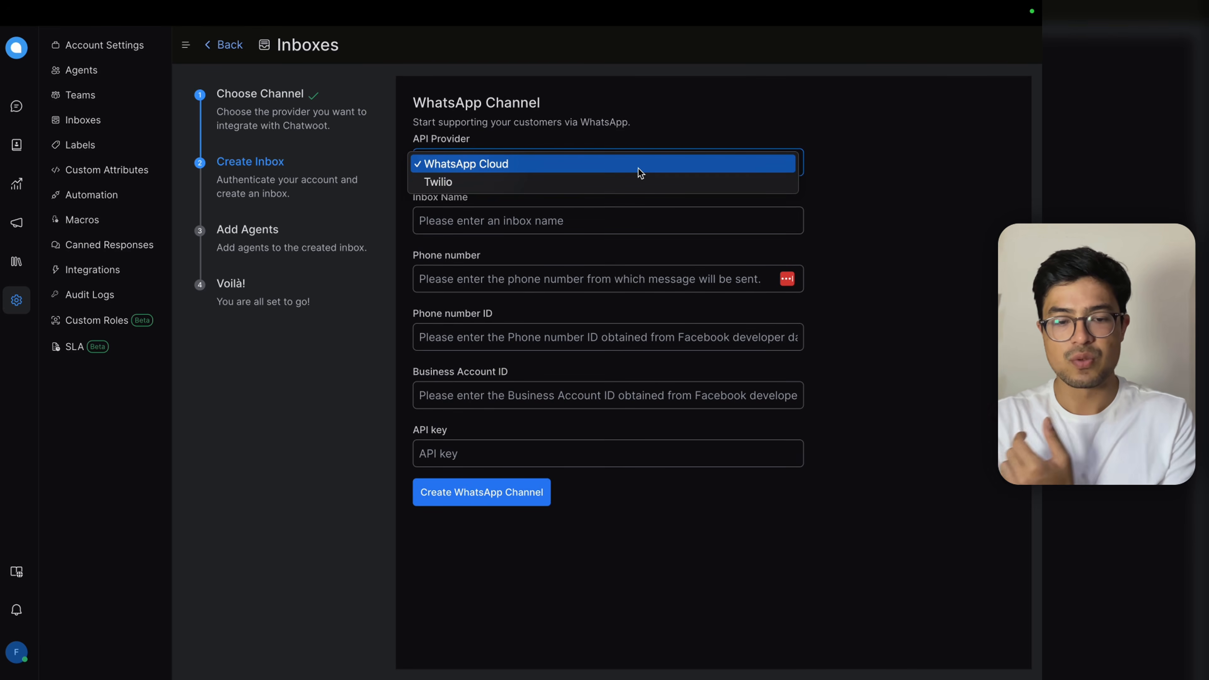
left_click(641, 171)
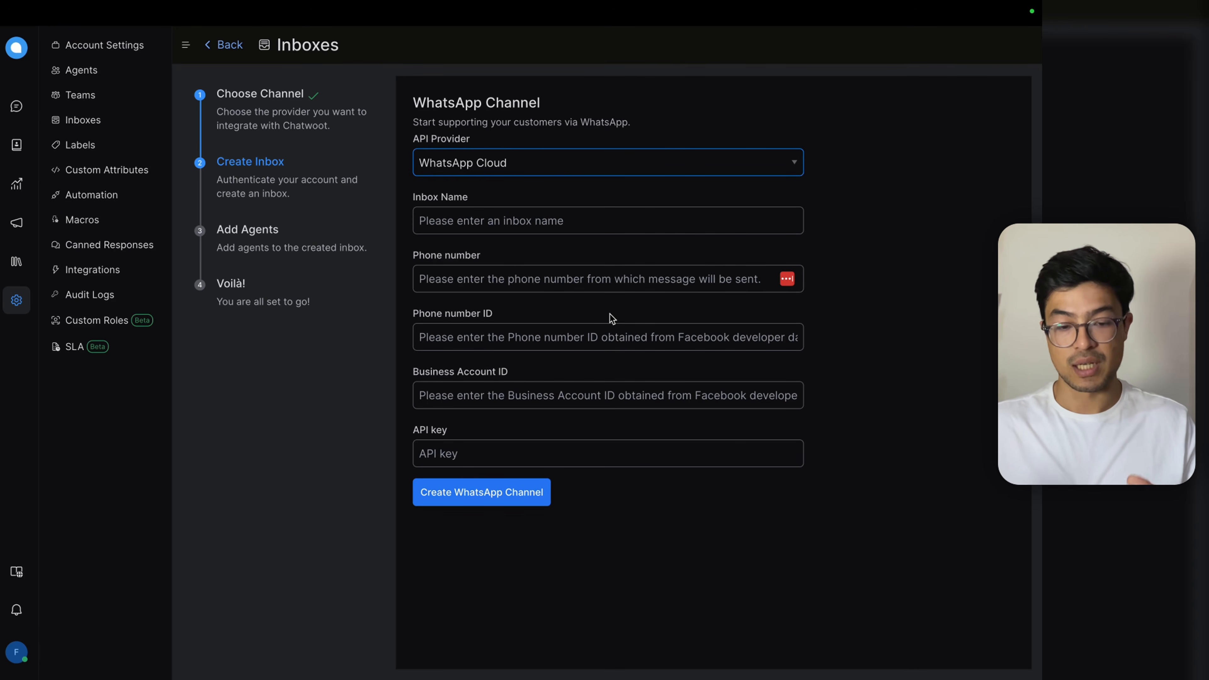
left_click(562, 229)
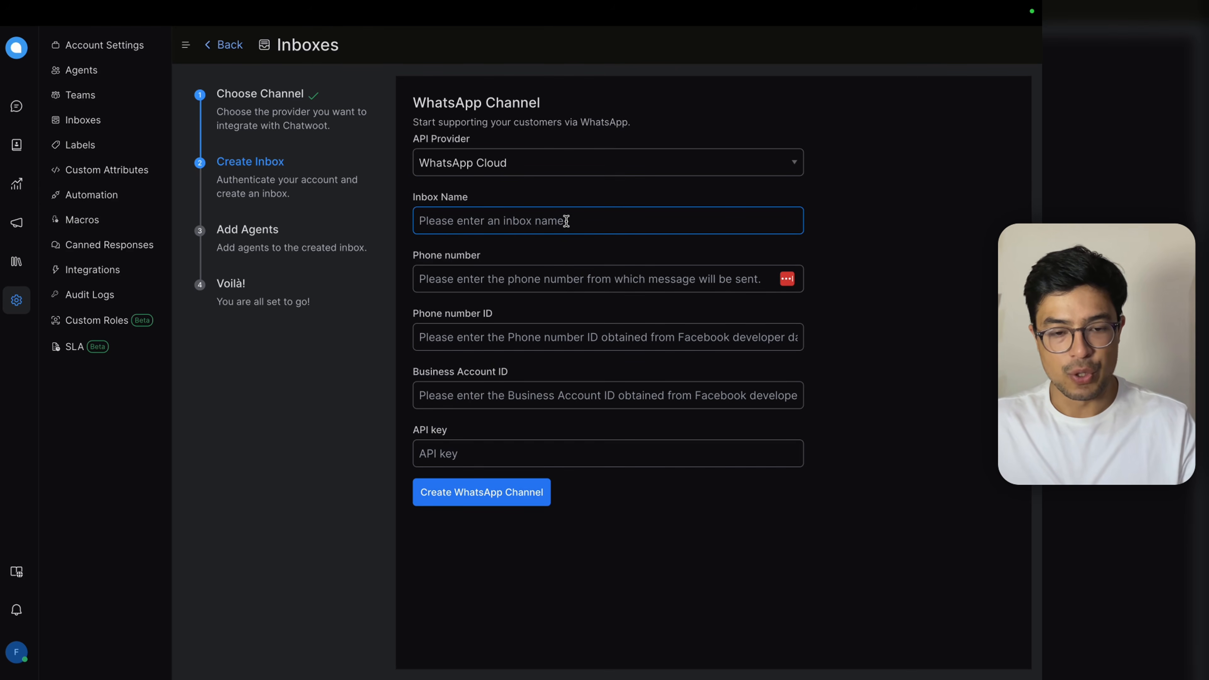
type("EduBot")
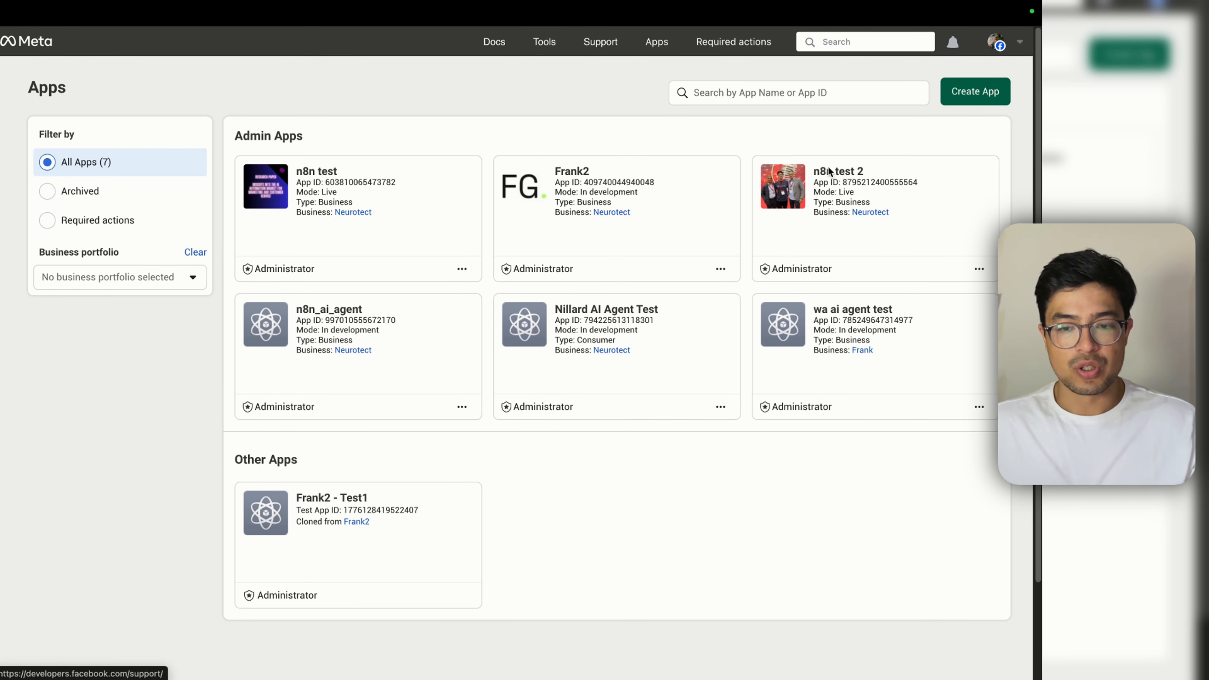
Step: Start a new app named EduBot, changing the contact email's domain to hotmail.com
left_click(977, 92)
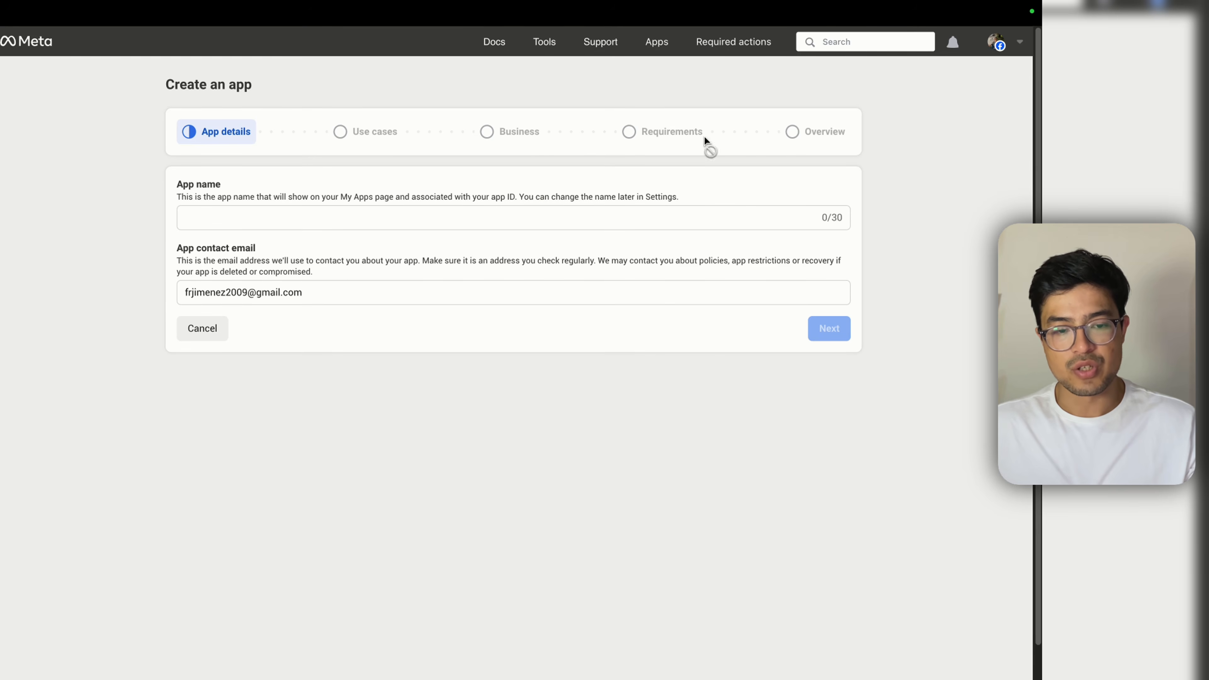
triple_click(293, 295)
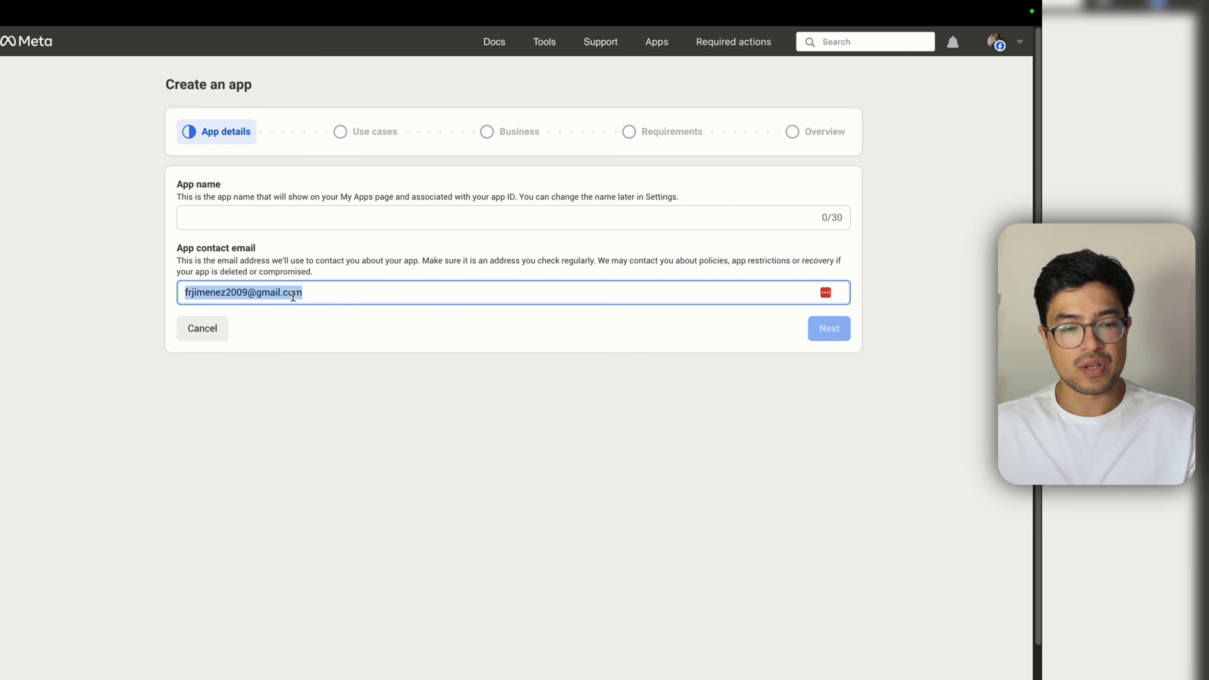
left_click(310, 294)
left_click_drag(310, 294, 259, 294)
type("hotmail.com")
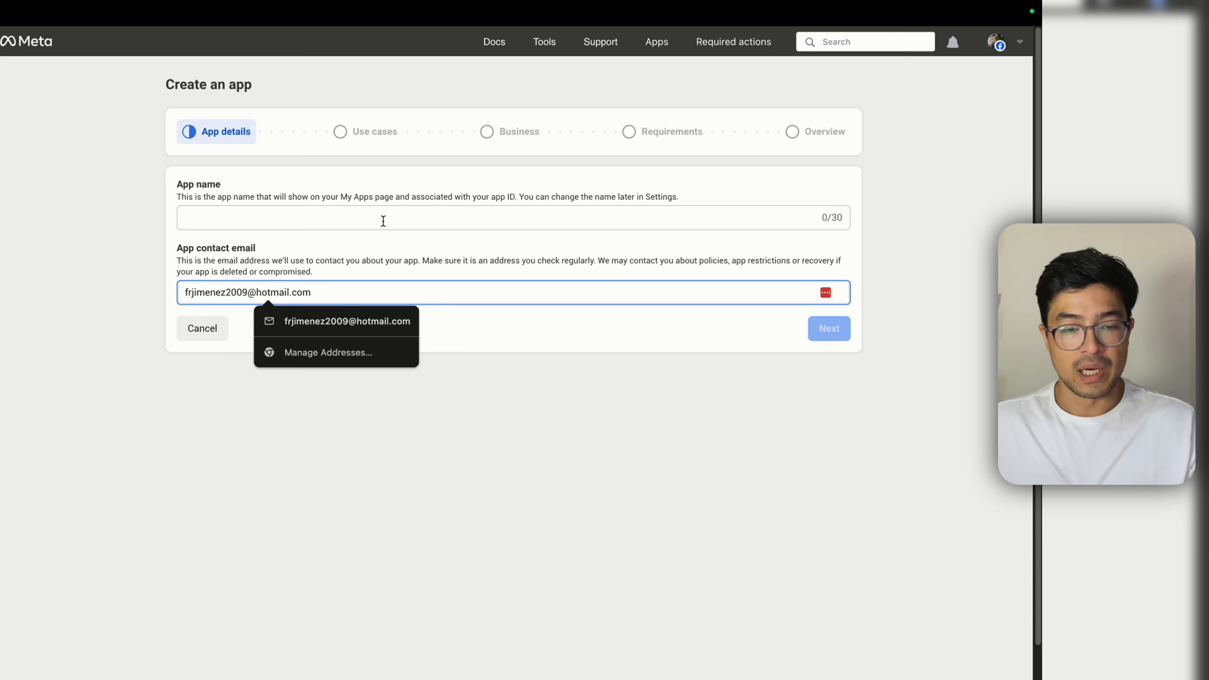
left_click(383, 221)
type("EduBot")
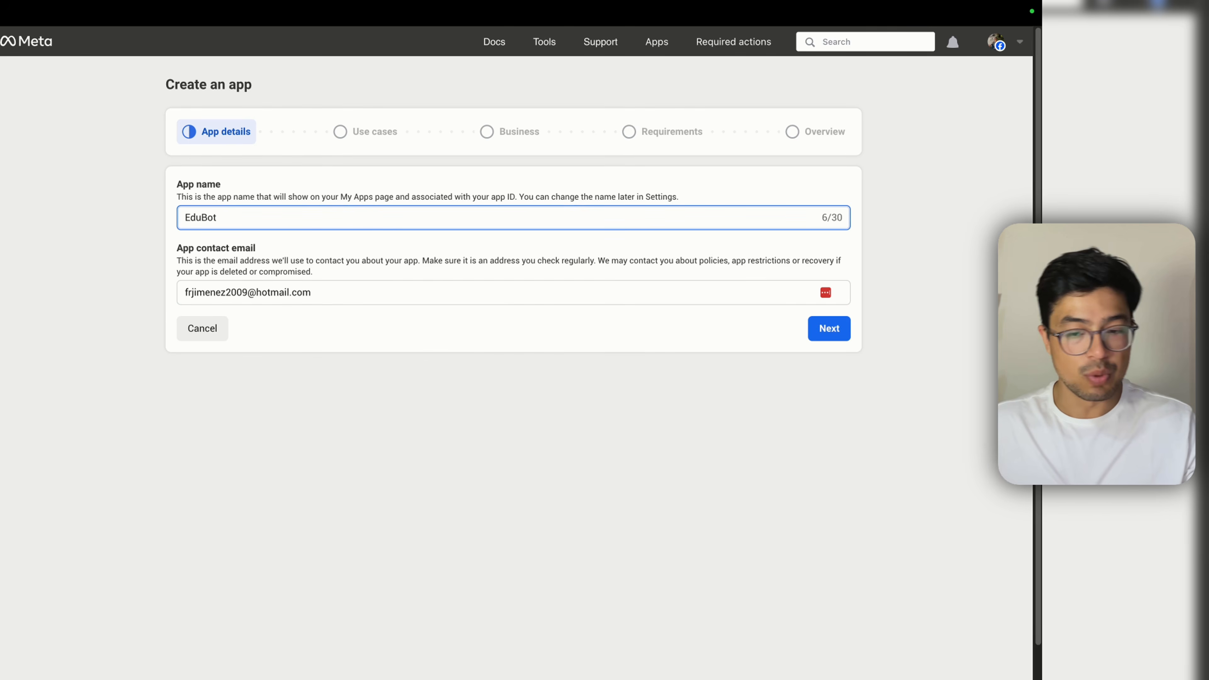
left_click(531, 327)
Step: Choose the Other use case and Business app type, link the Neurotect portfolio, and create it
left_click(814, 336)
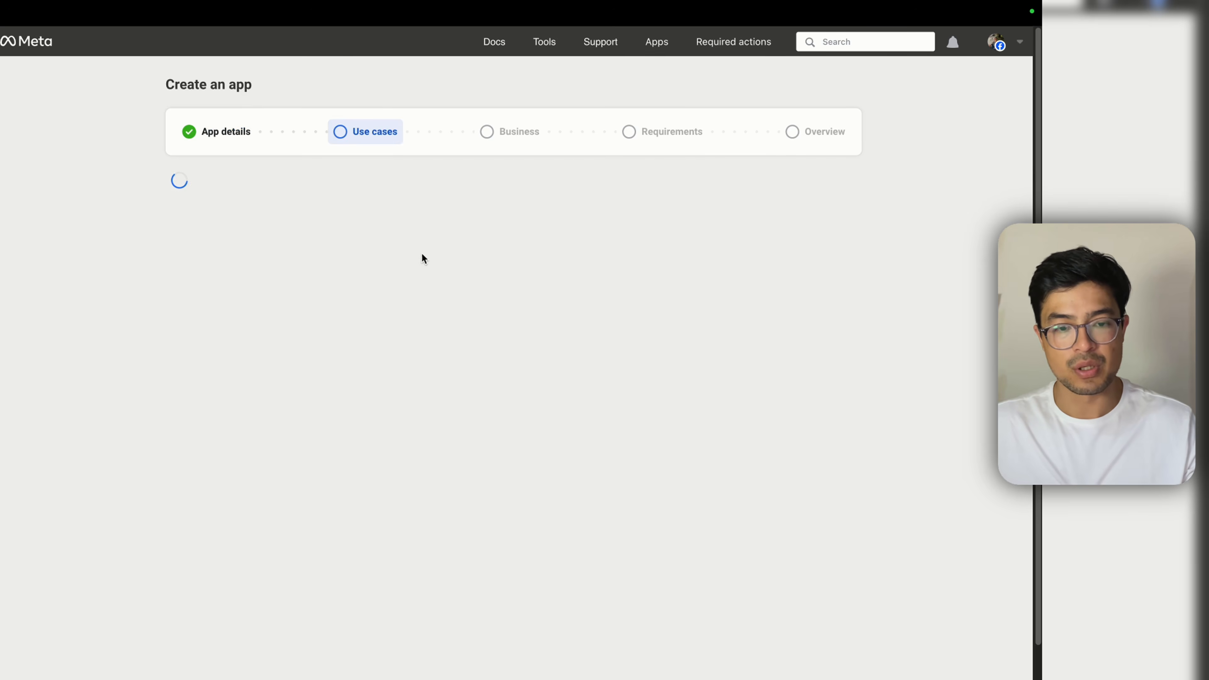
scroll(405, 368, "down", 7)
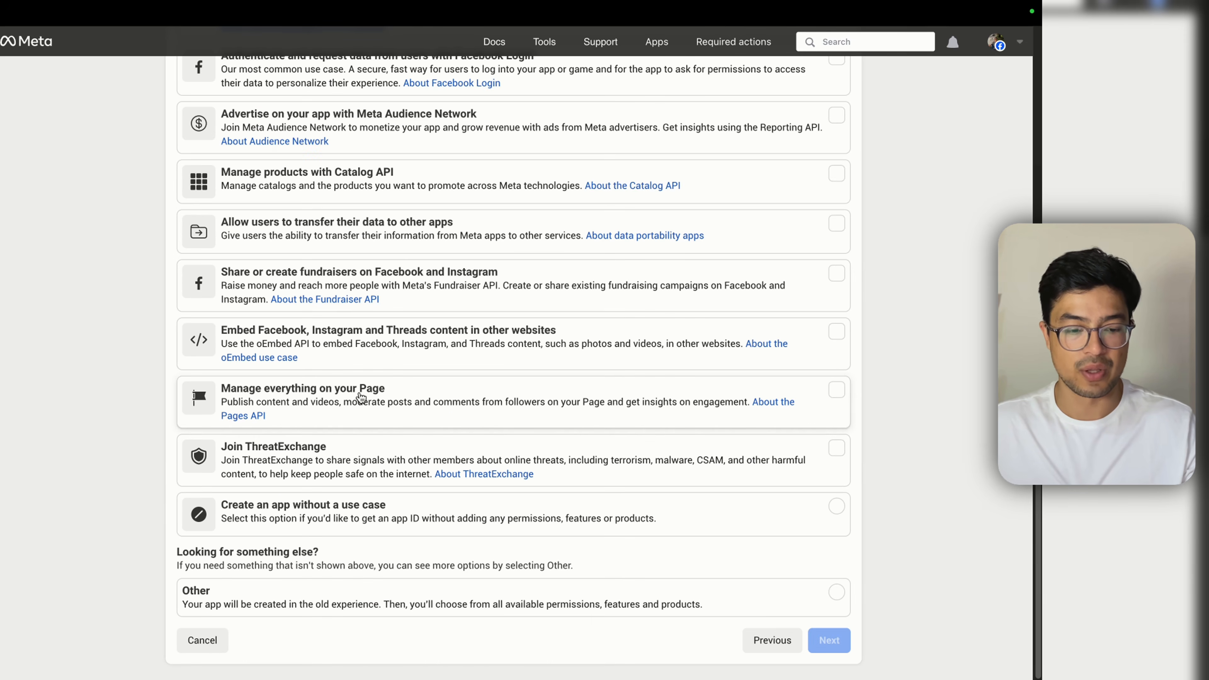
scroll(376, 452, "up", 6)
scroll(386, 495, "down", 6)
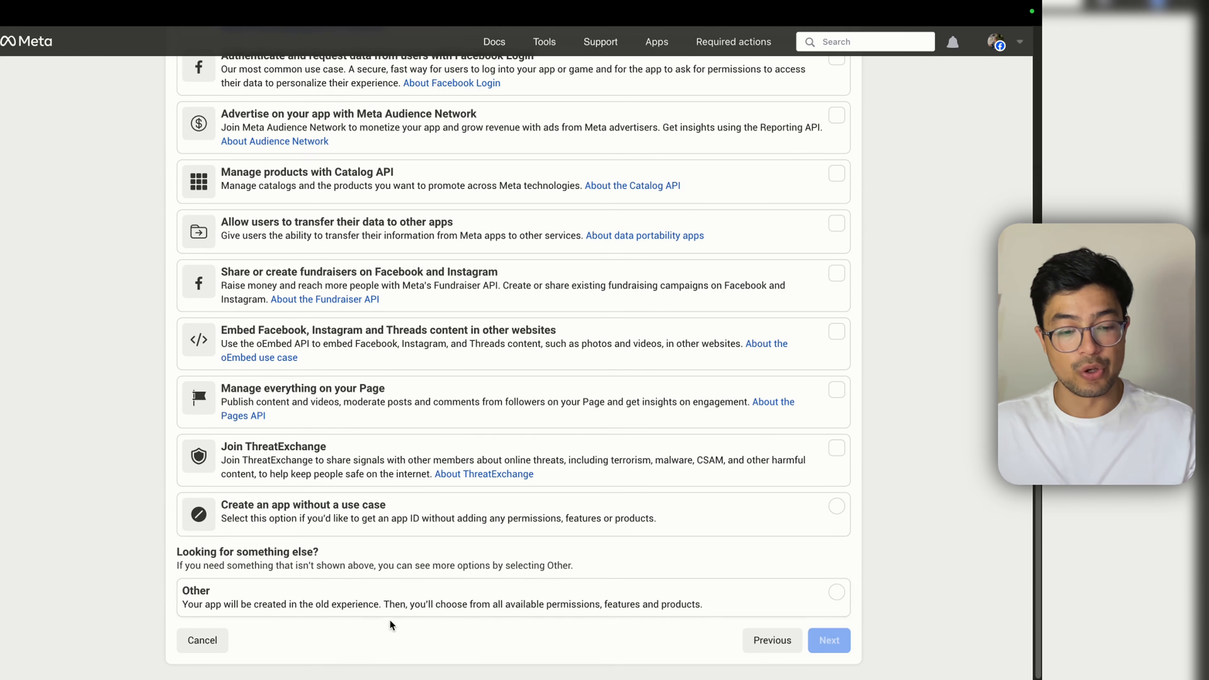
left_click(402, 603)
left_click(829, 641)
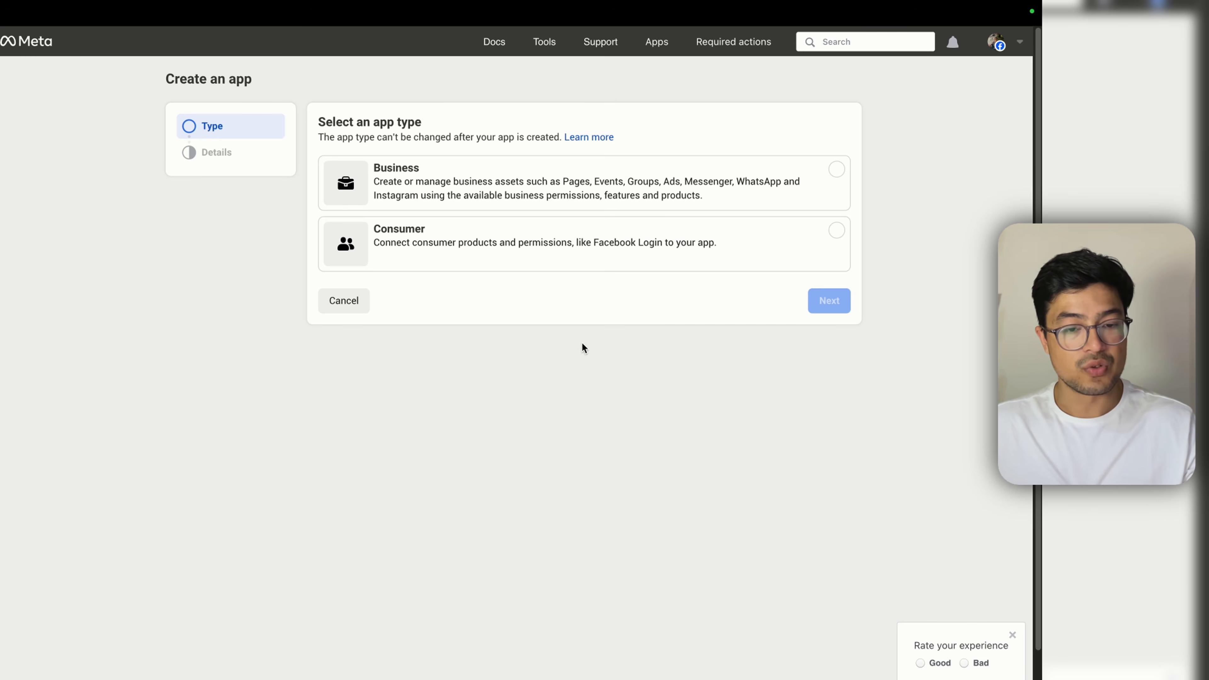
left_click(554, 188)
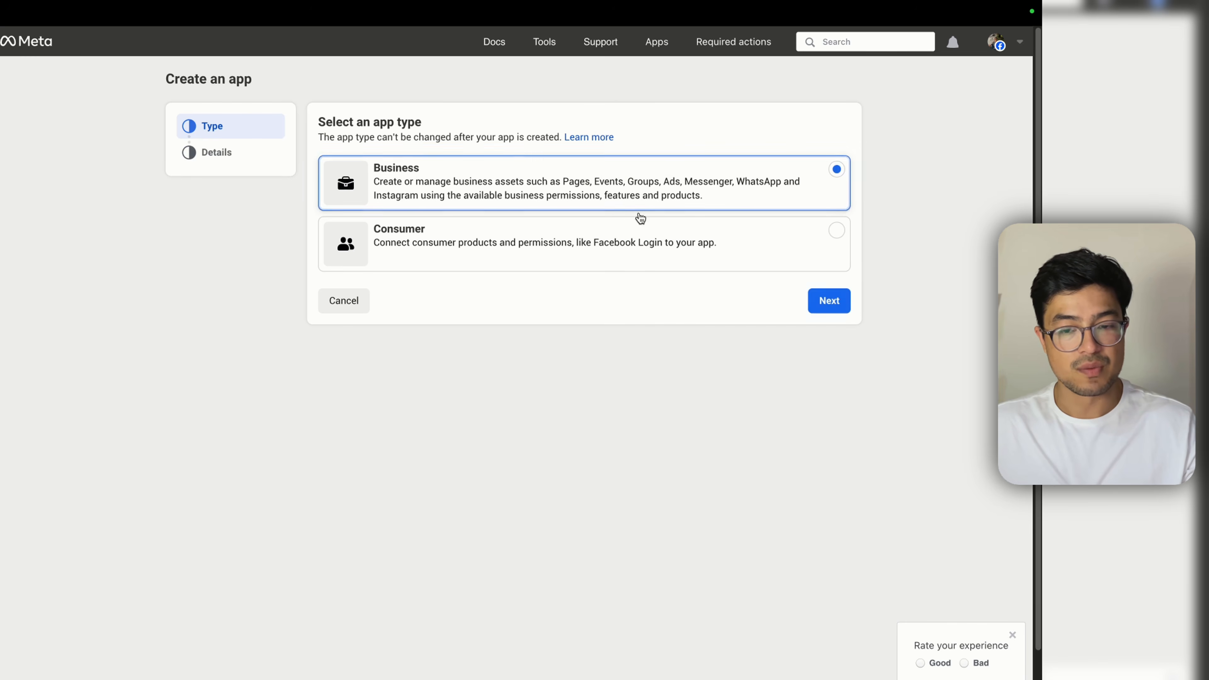
left_click(829, 301)
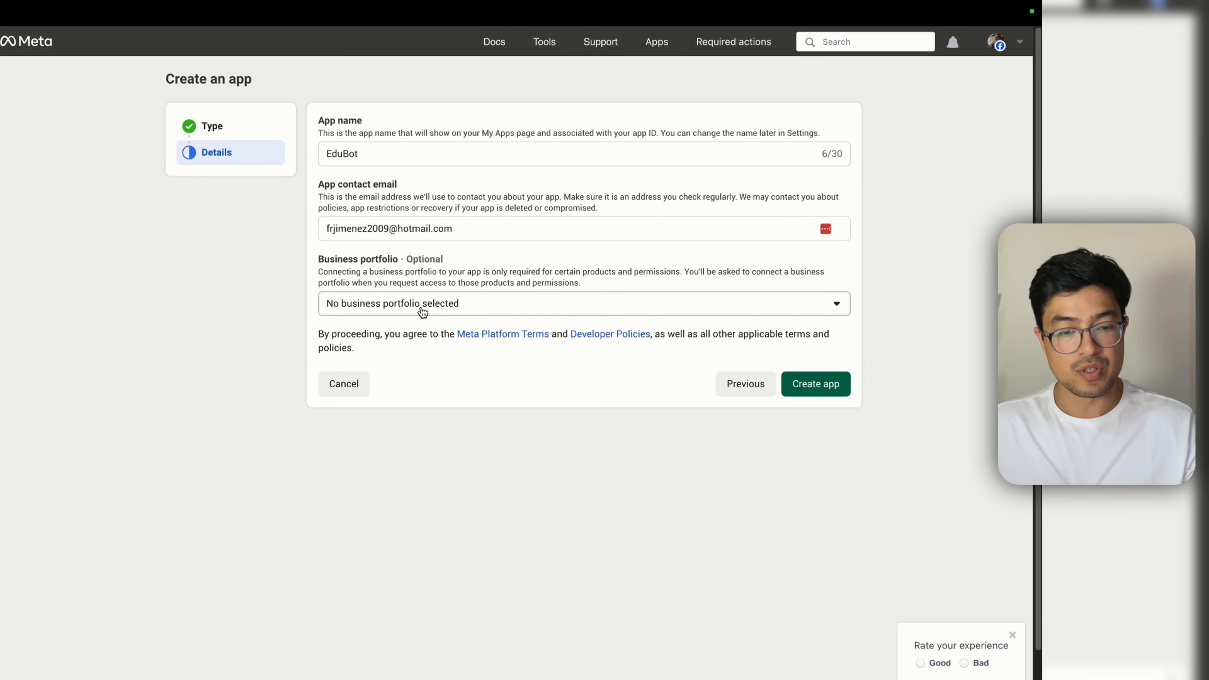
left_click(422, 312)
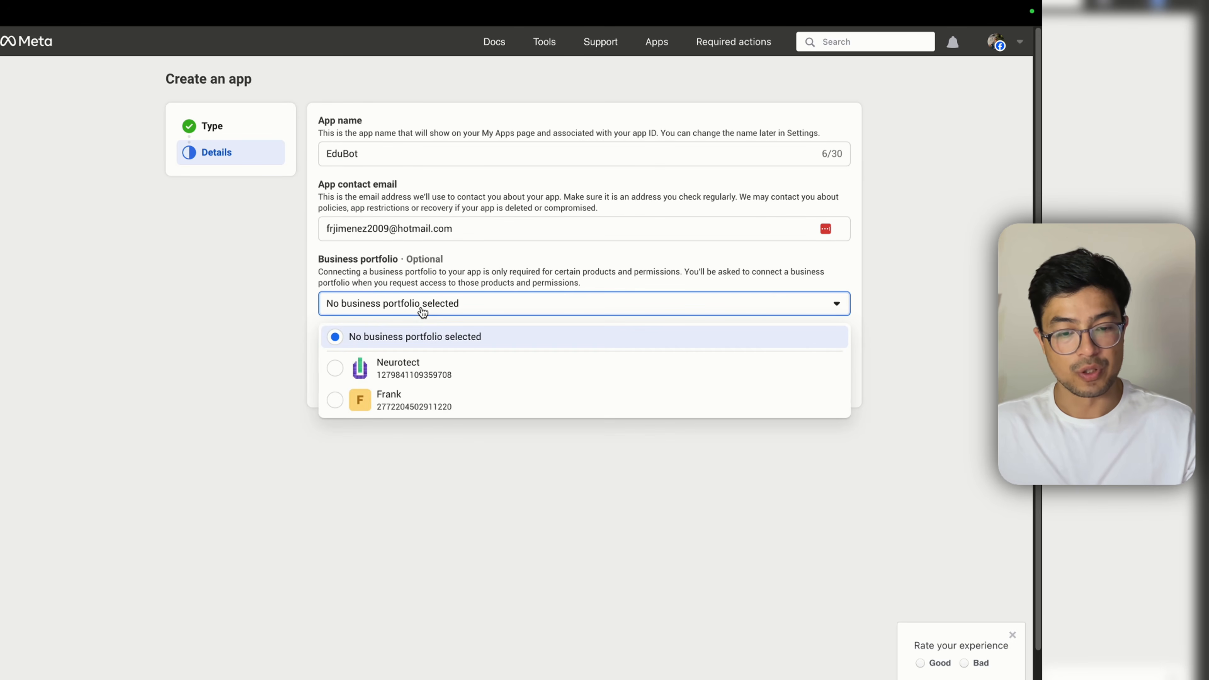
left_click(427, 370)
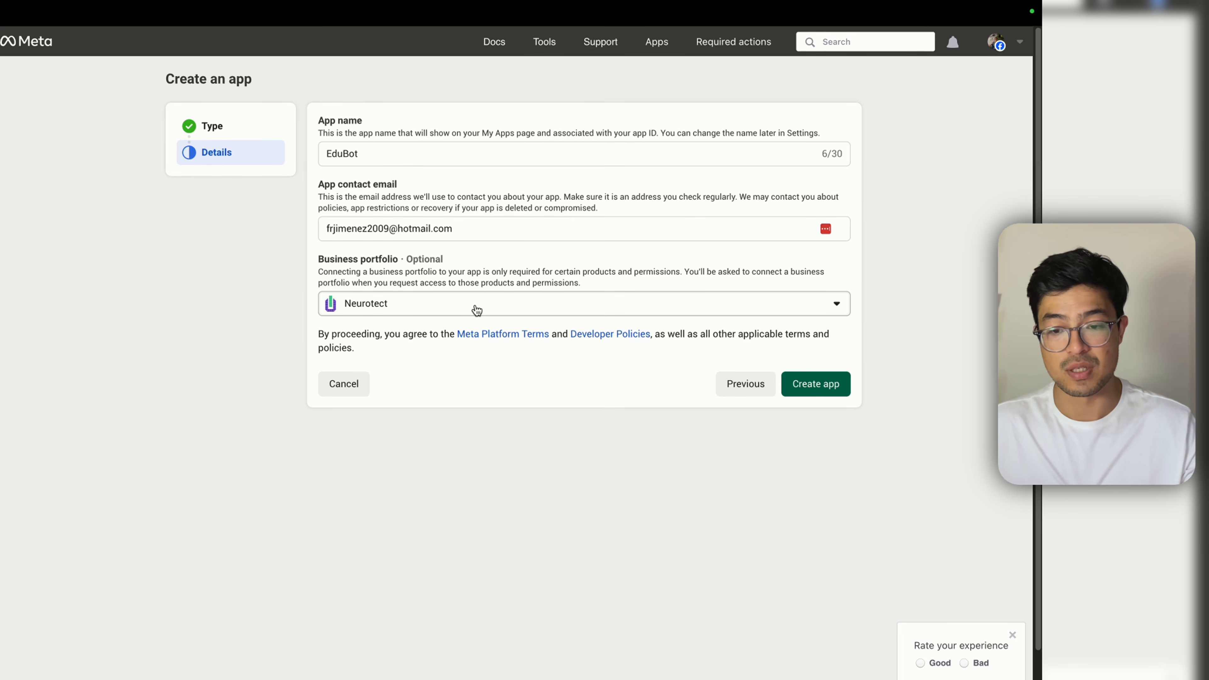
left_click(817, 386)
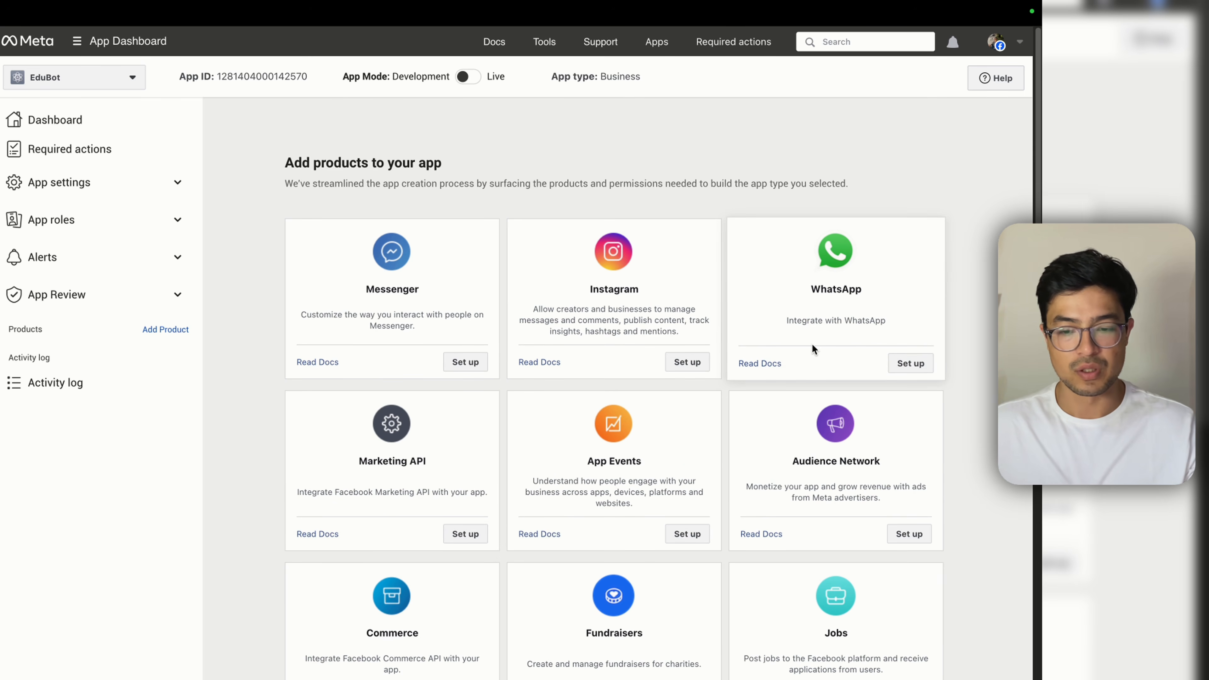
Step: Add the WhatsApp product to the EduBot app
left_click(917, 364)
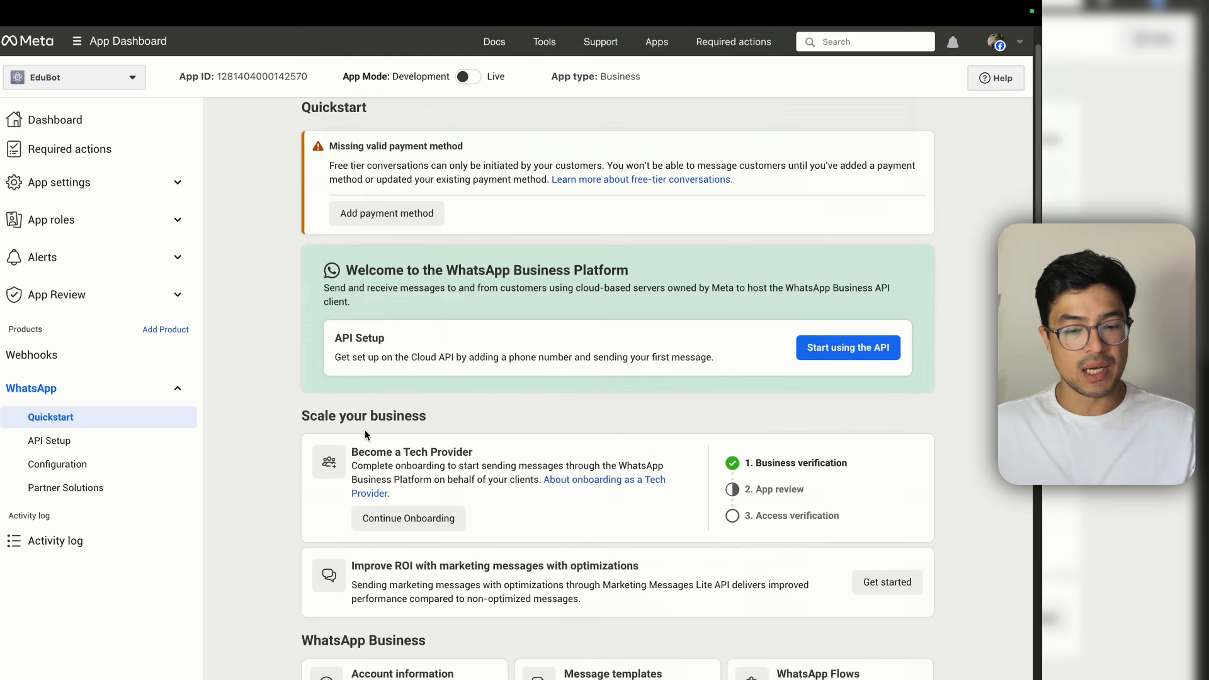
scroll(366, 434, "down", 10)
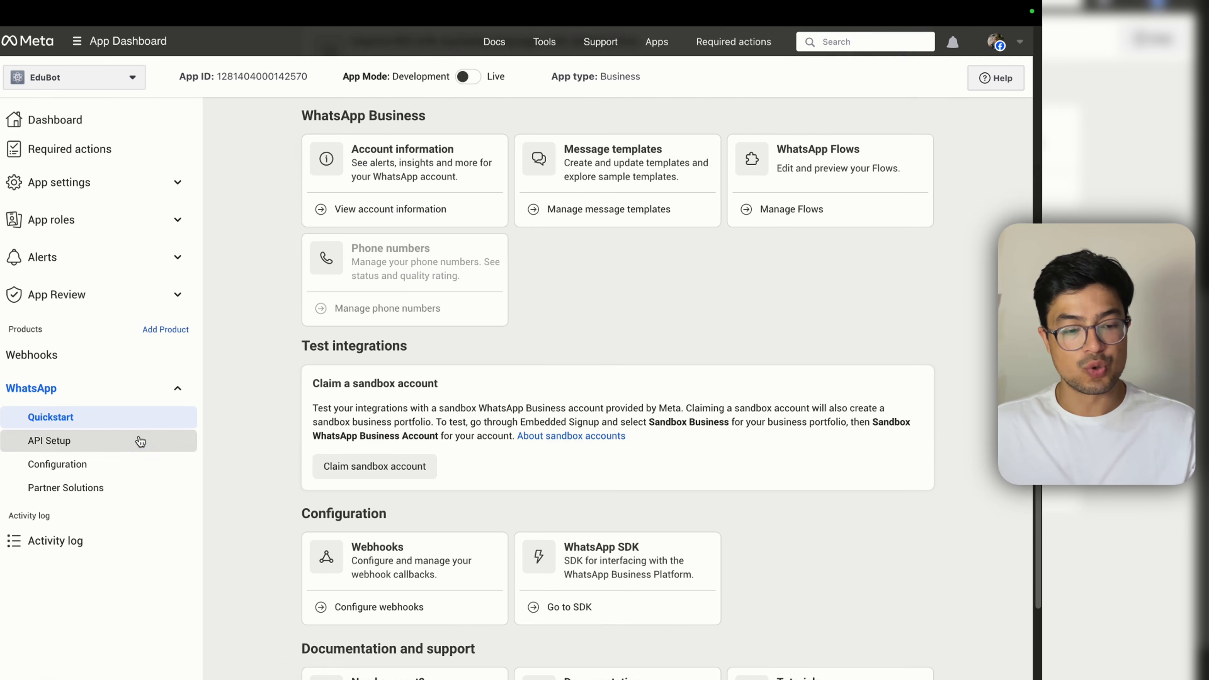
left_click(140, 440)
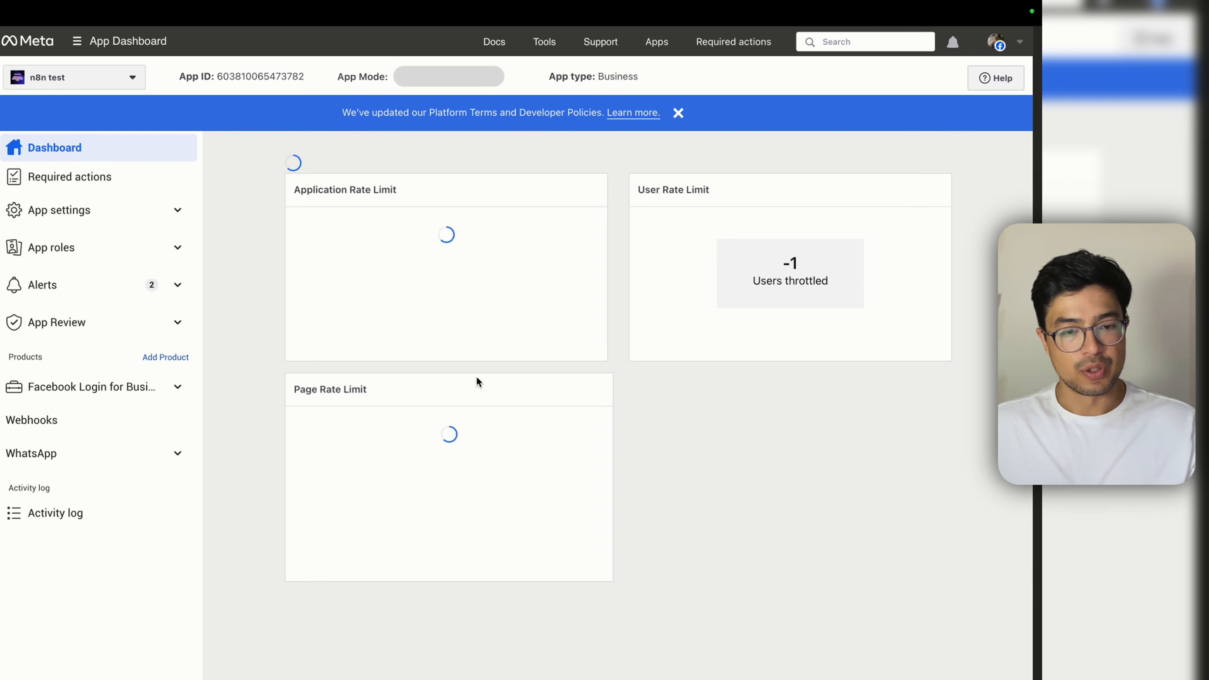
Step: In WhatsApp API Setup, open the From number list and start adding a new phone number
scroll(620, 376, "down", 10)
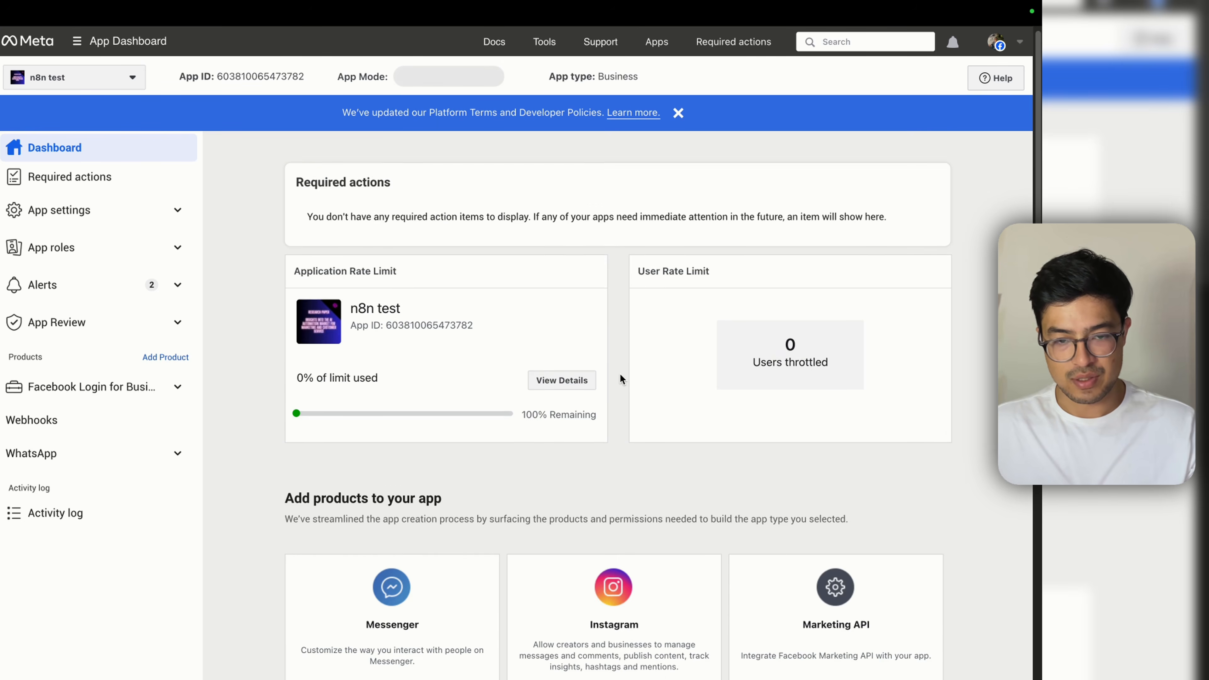
scroll(618, 382, "up", 6)
left_click(108, 455)
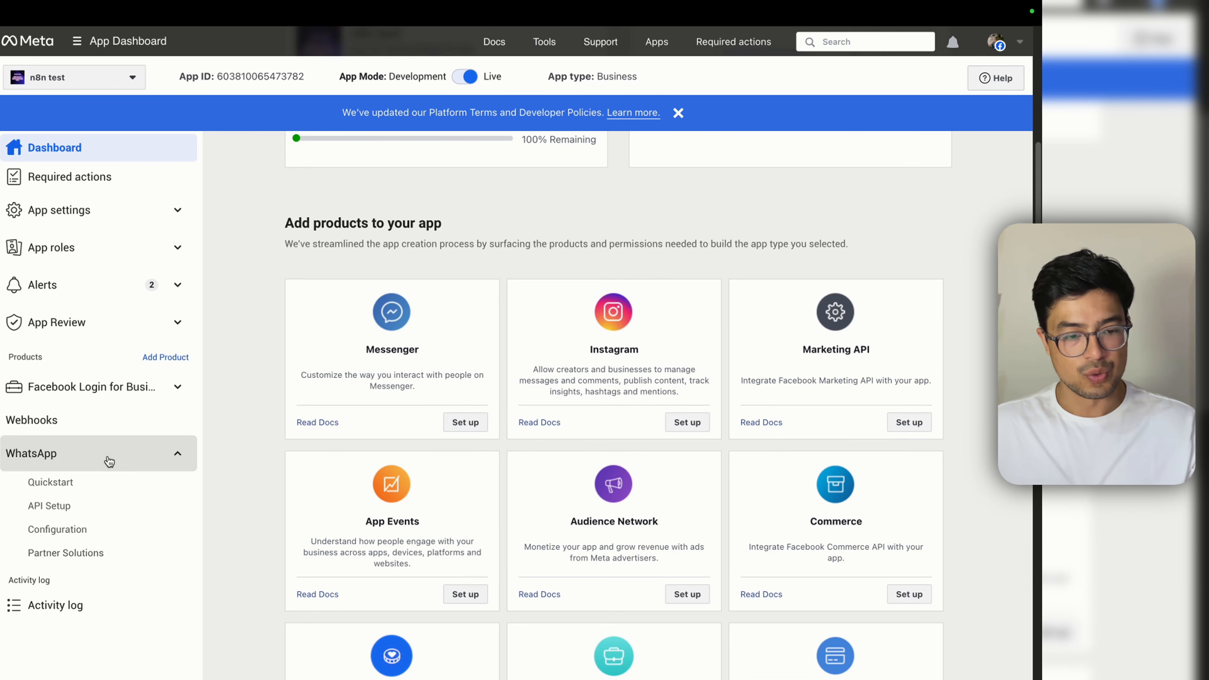
left_click(108, 506)
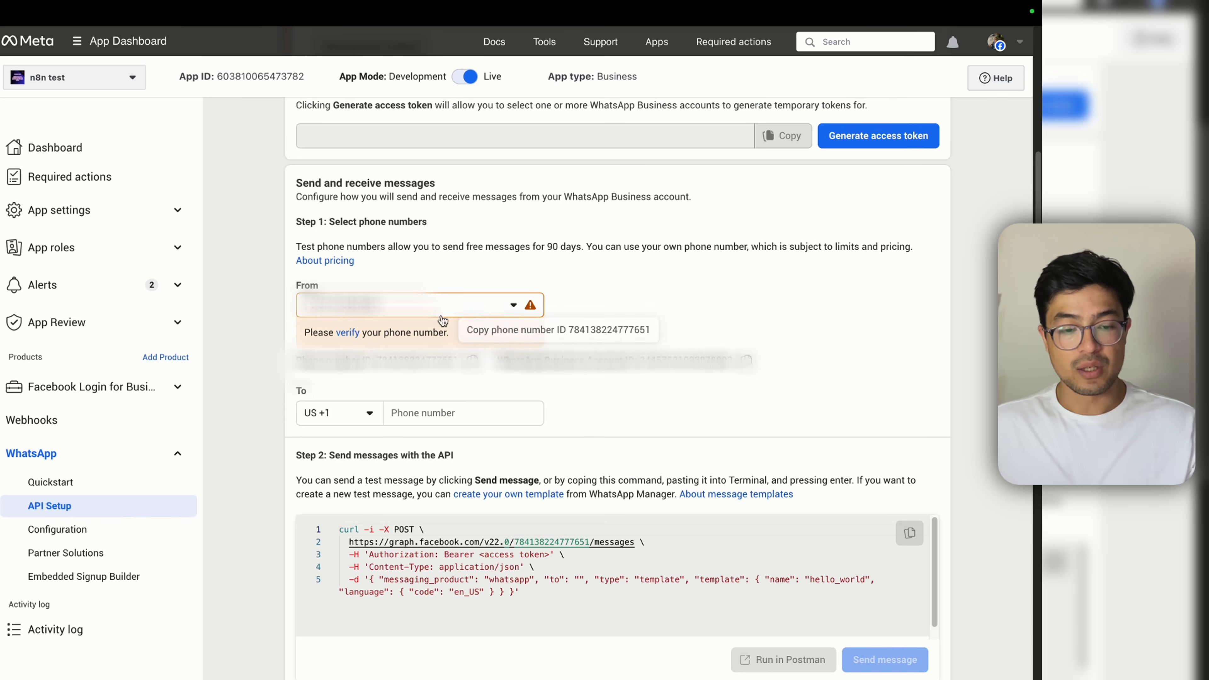
left_click(419, 305)
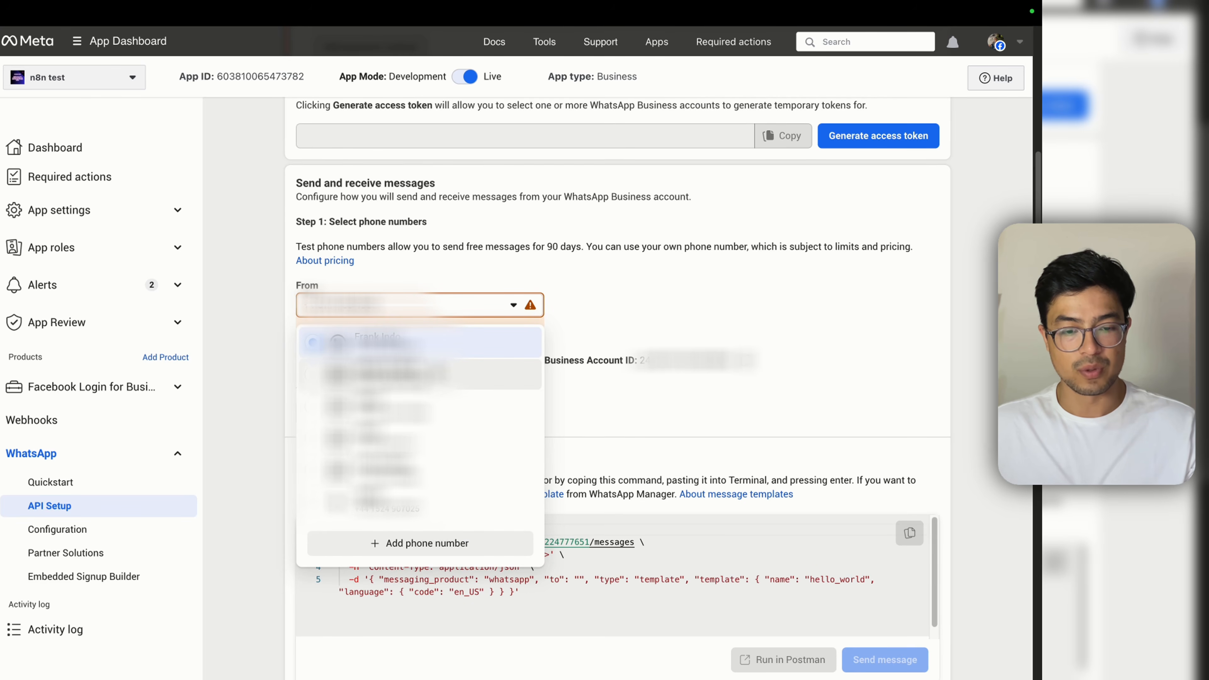
left_click(430, 548)
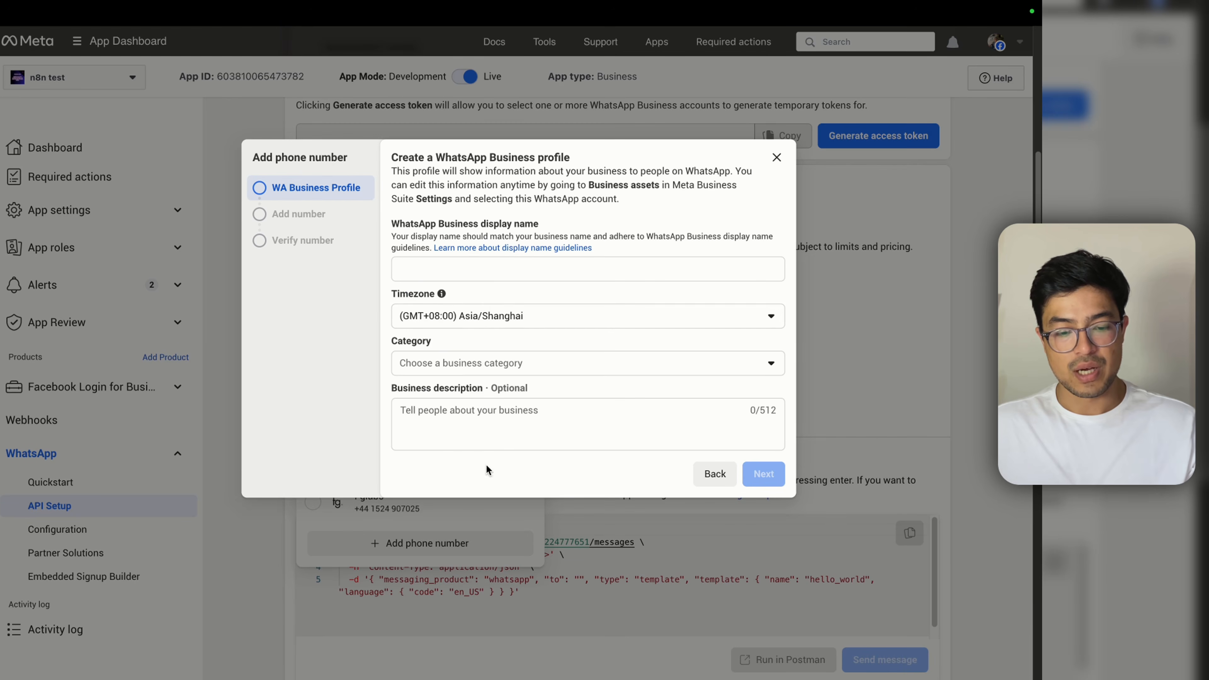
Step: Fill the business profile: display name 'nillard', category Other, description 'Development Agency'
left_click(493, 273)
type("NIL")
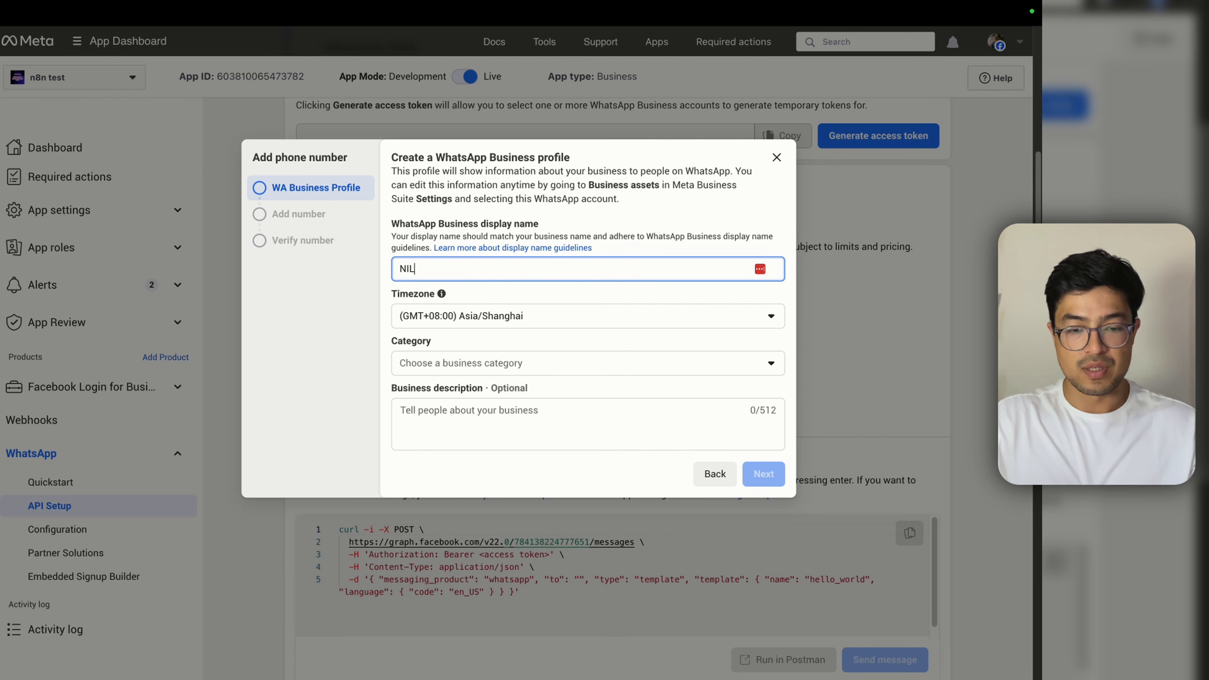
type("LARD")
key("super+a")
type("nillard")
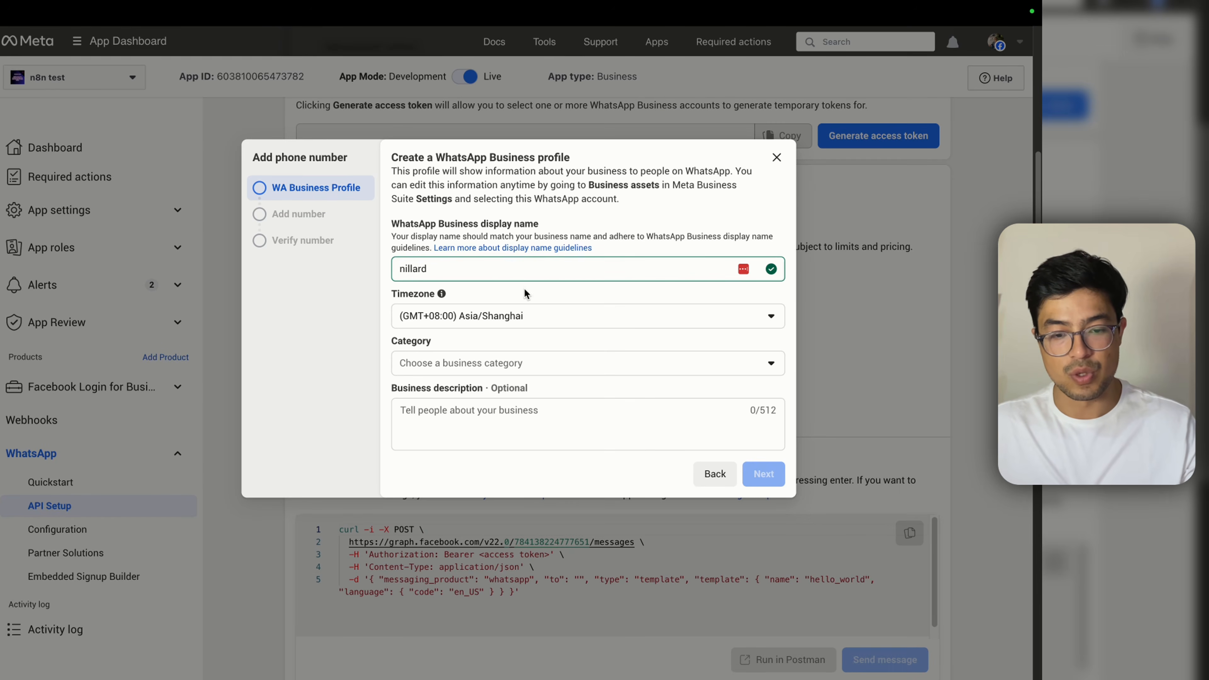
left_click(526, 363)
scroll(514, 571, "down", 5)
left_click(519, 629)
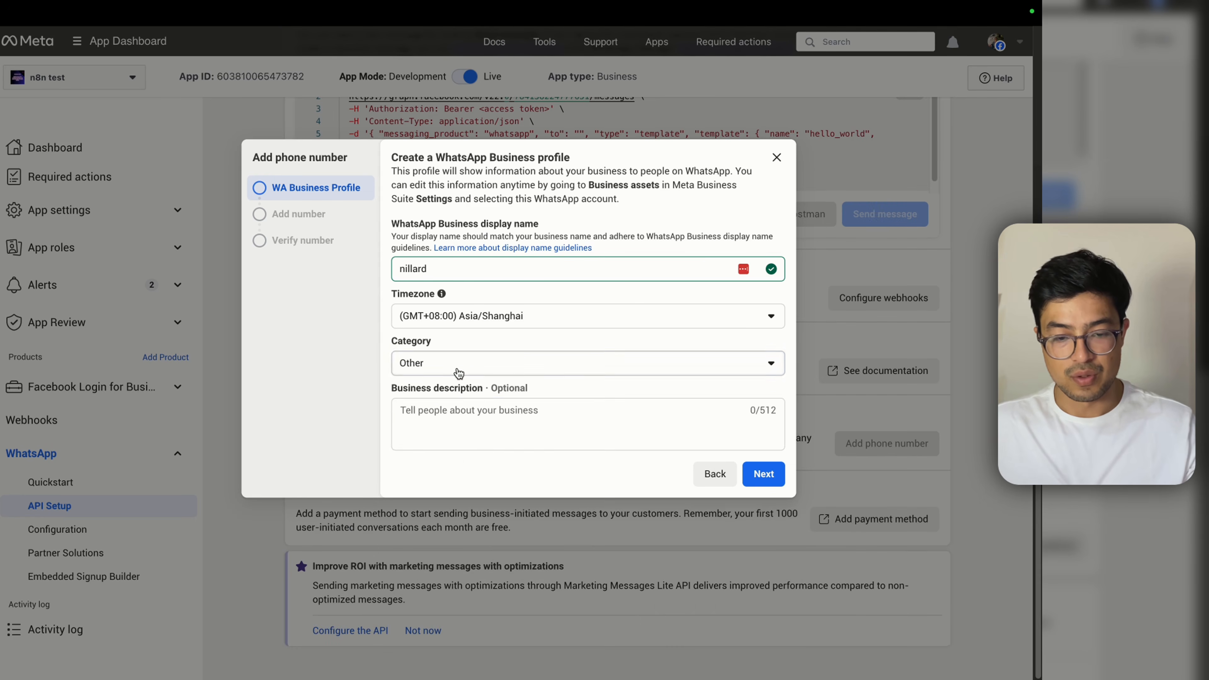
left_click(460, 422)
type("Development Agency")
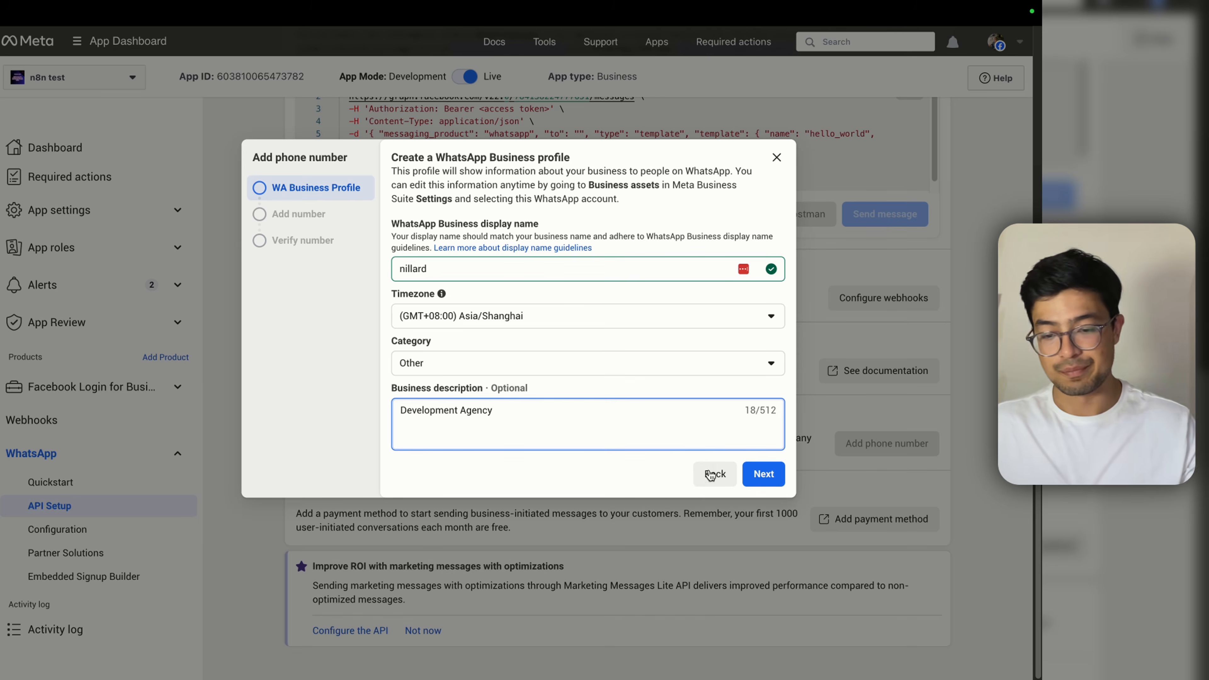
left_click(763, 474)
Step: Keep US +1 as the country code, try the phone number field, then close the form
left_click(508, 287)
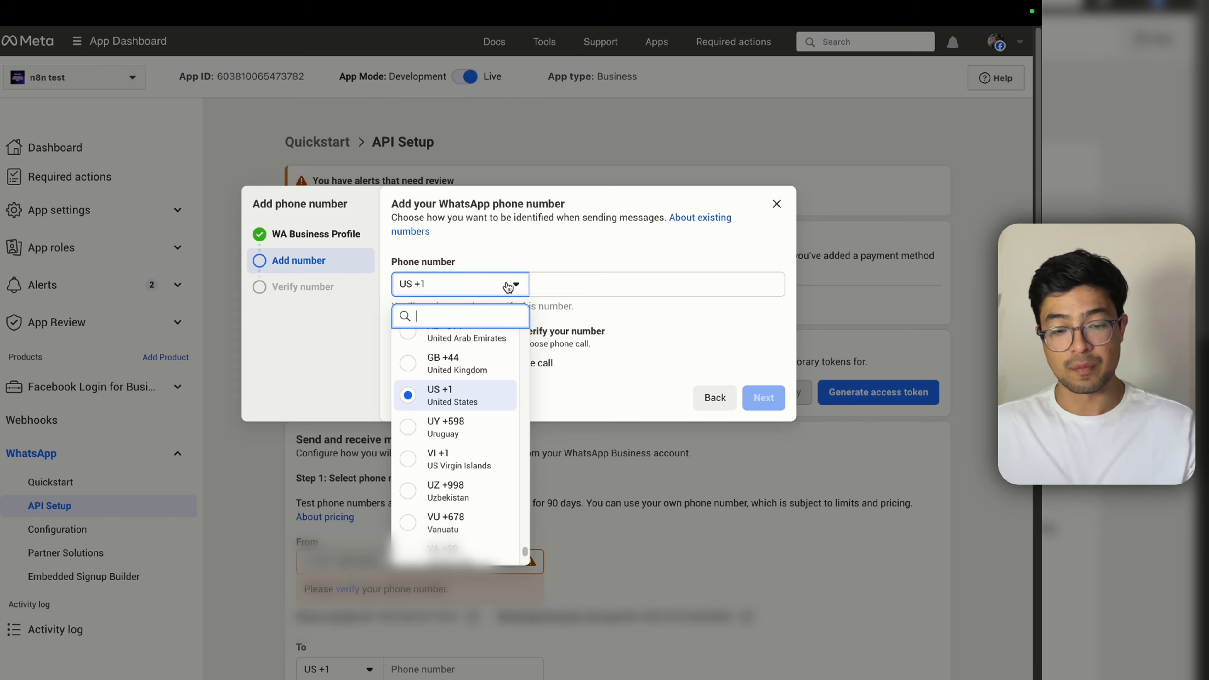
left_click(600, 265)
left_click(607, 287)
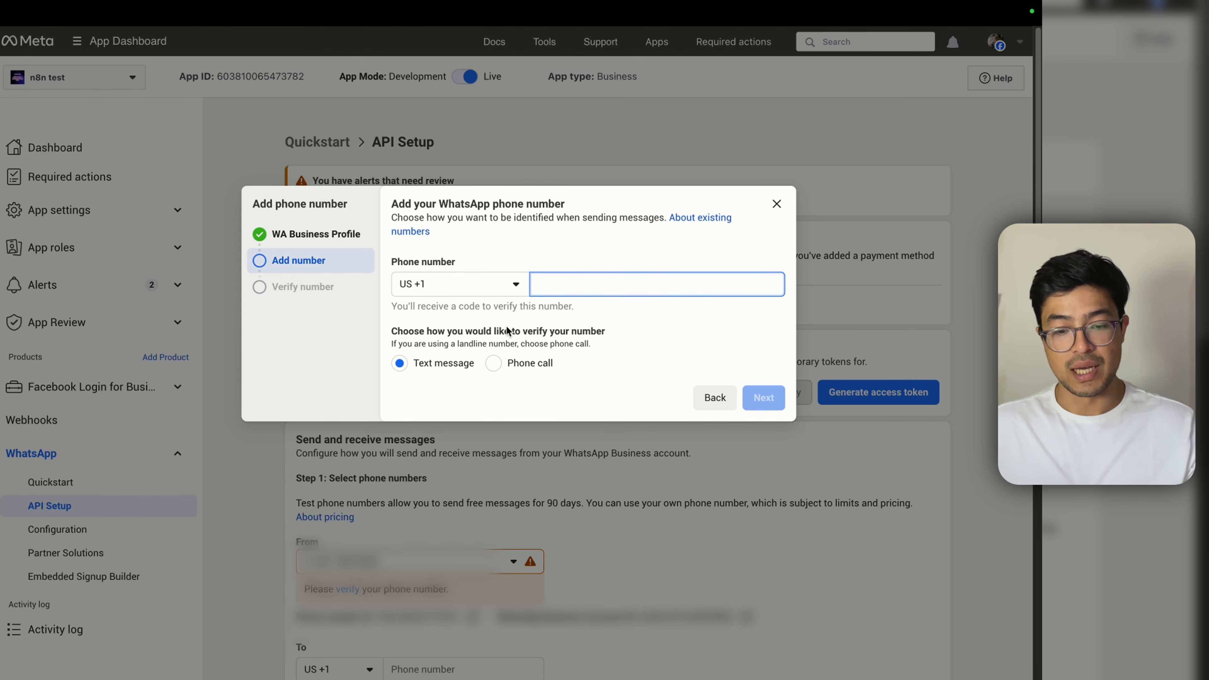
left_click(306, 289)
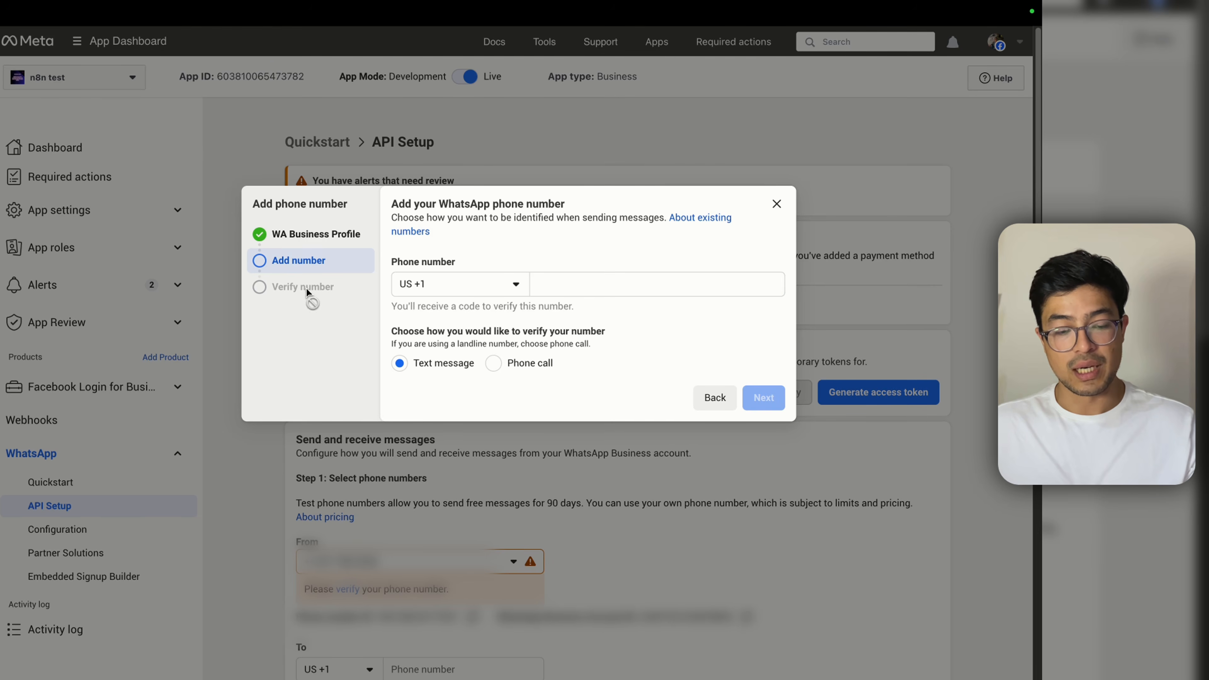
left_click(534, 282)
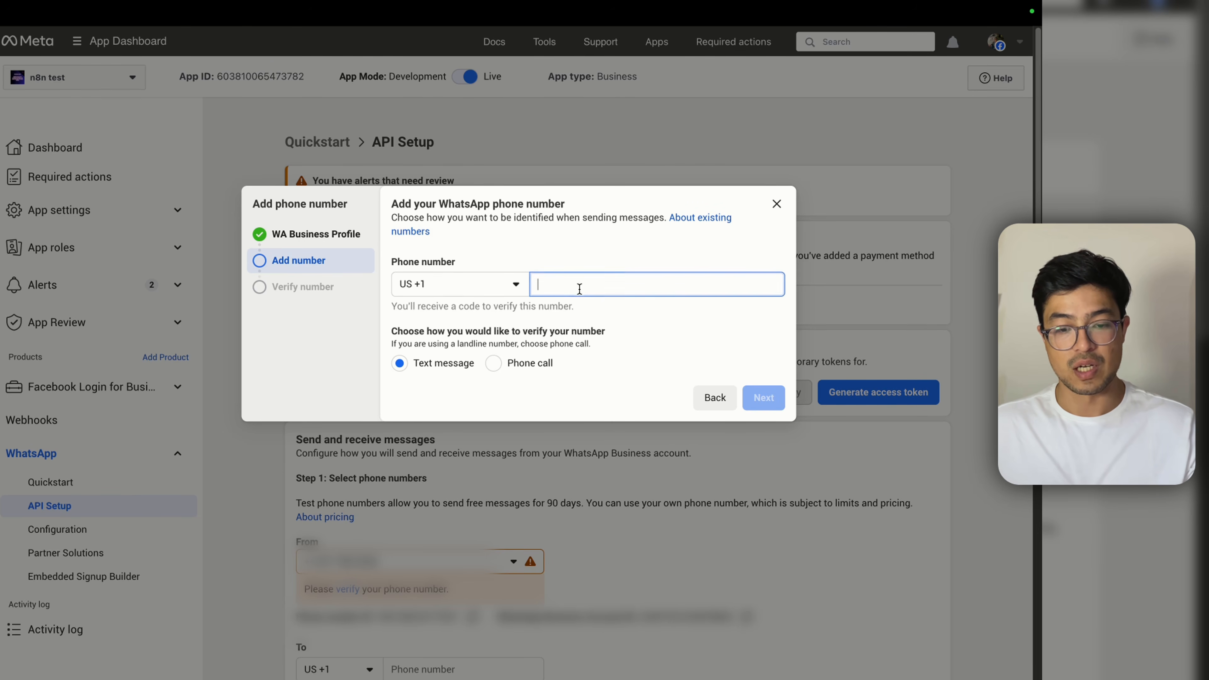
left_click(500, 286)
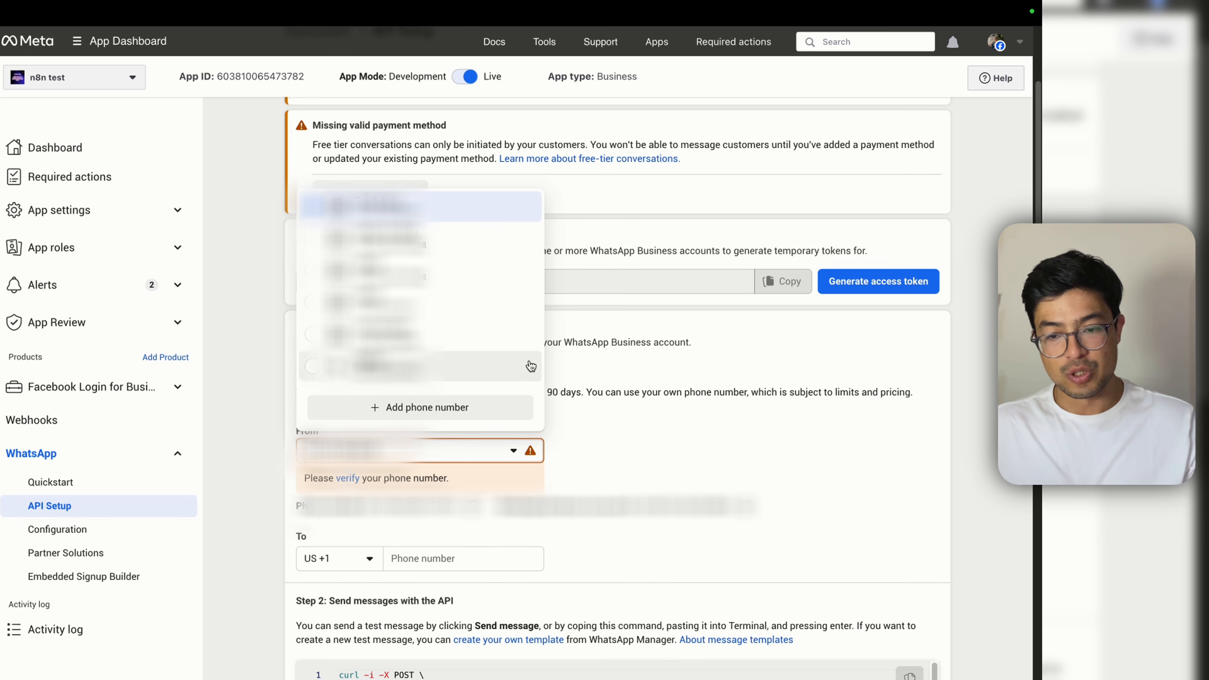
left_click(660, 421)
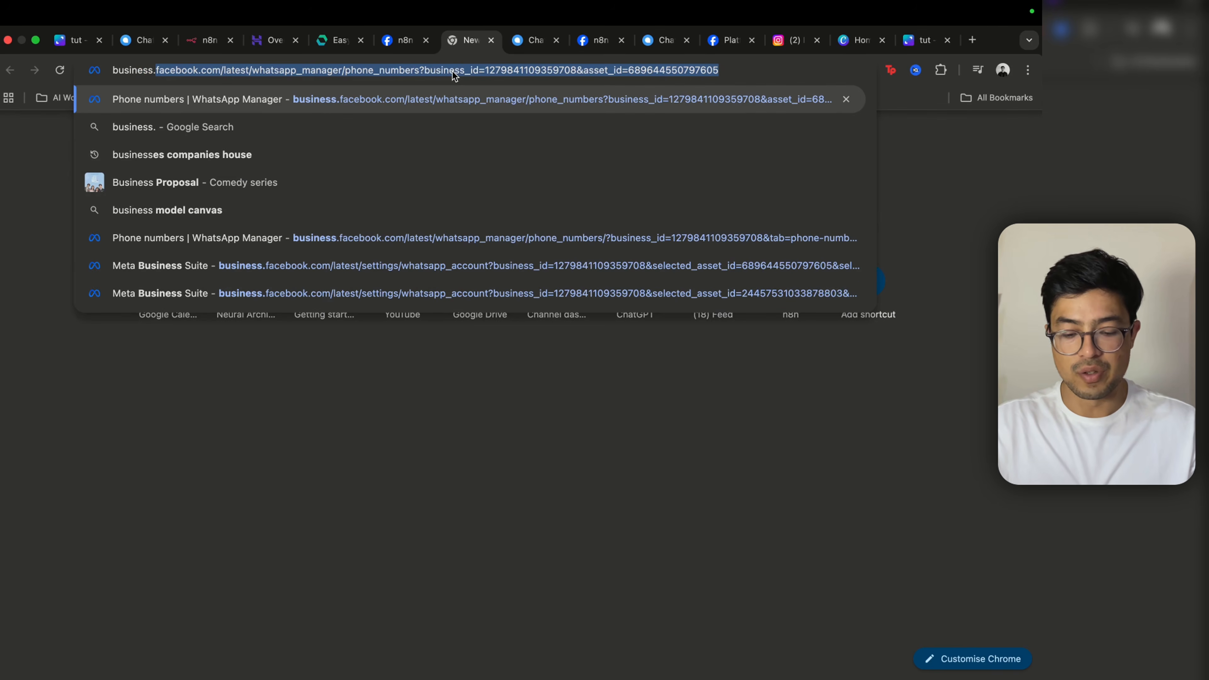
Step: Load business.facebook.com in the new tab
type("da")
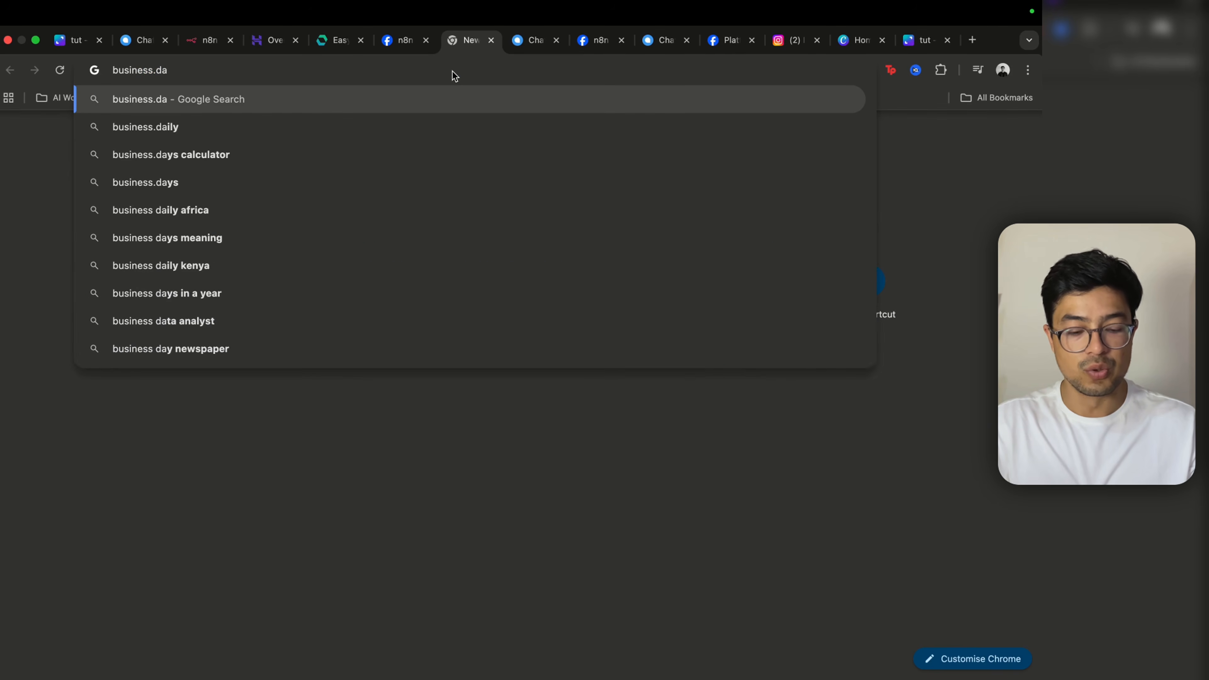
key("BackSpace")
key("BackSpace")
type("facebook.com")
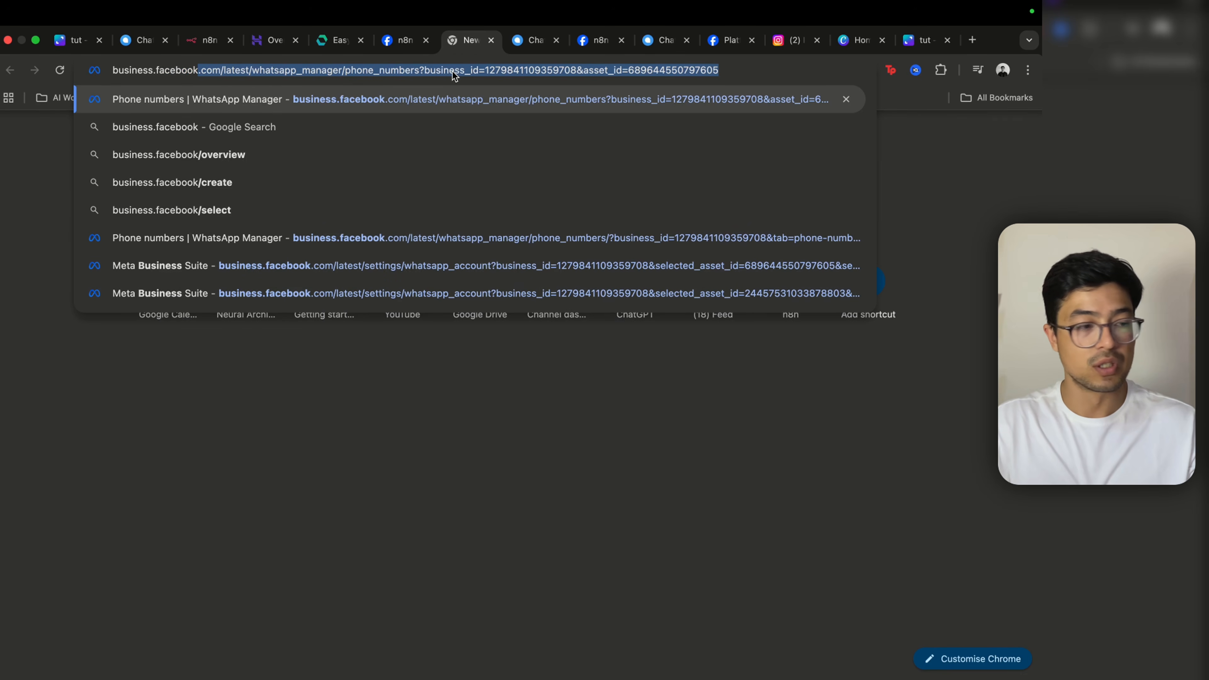
key("Return")
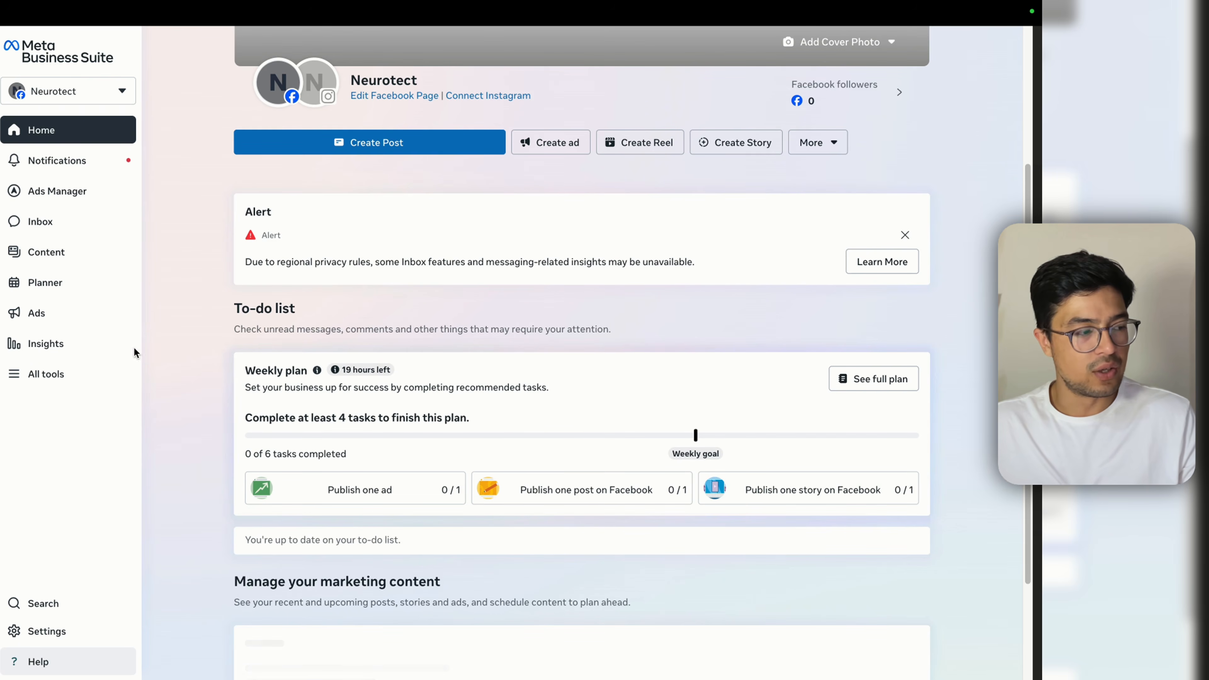
Step: Review the admin system user's assets in Settings, cancel adding a system user, then open WhatsApp accounts
left_click(61, 637)
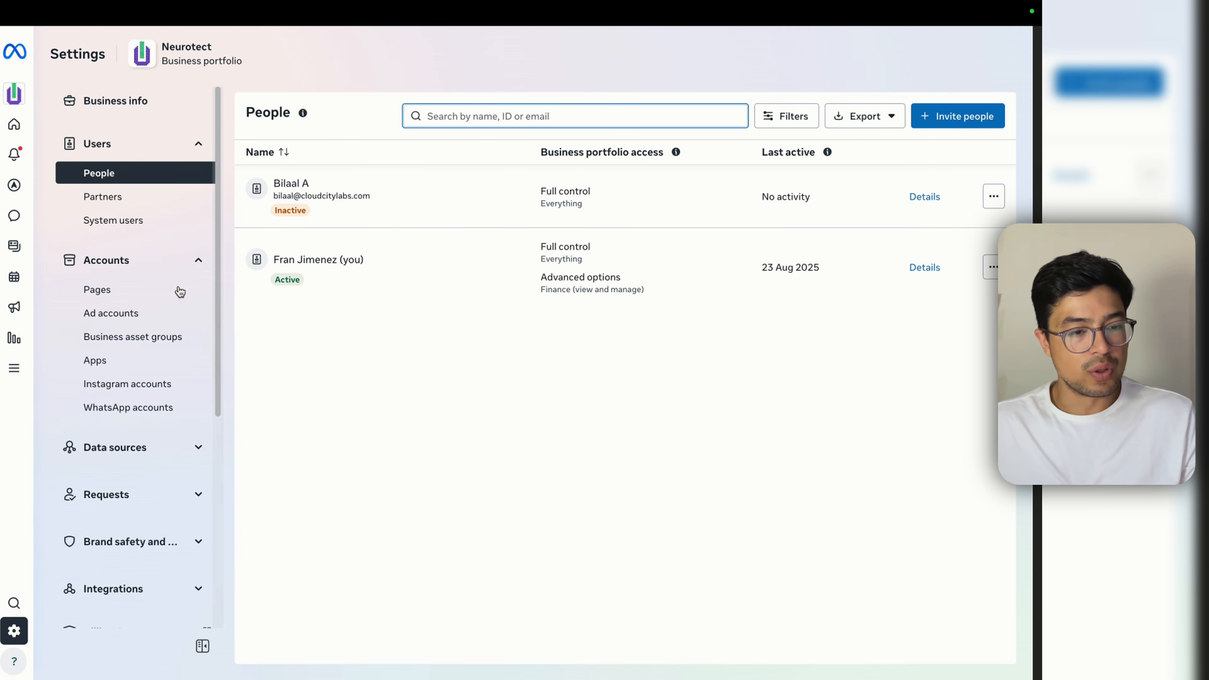
left_click(154, 218)
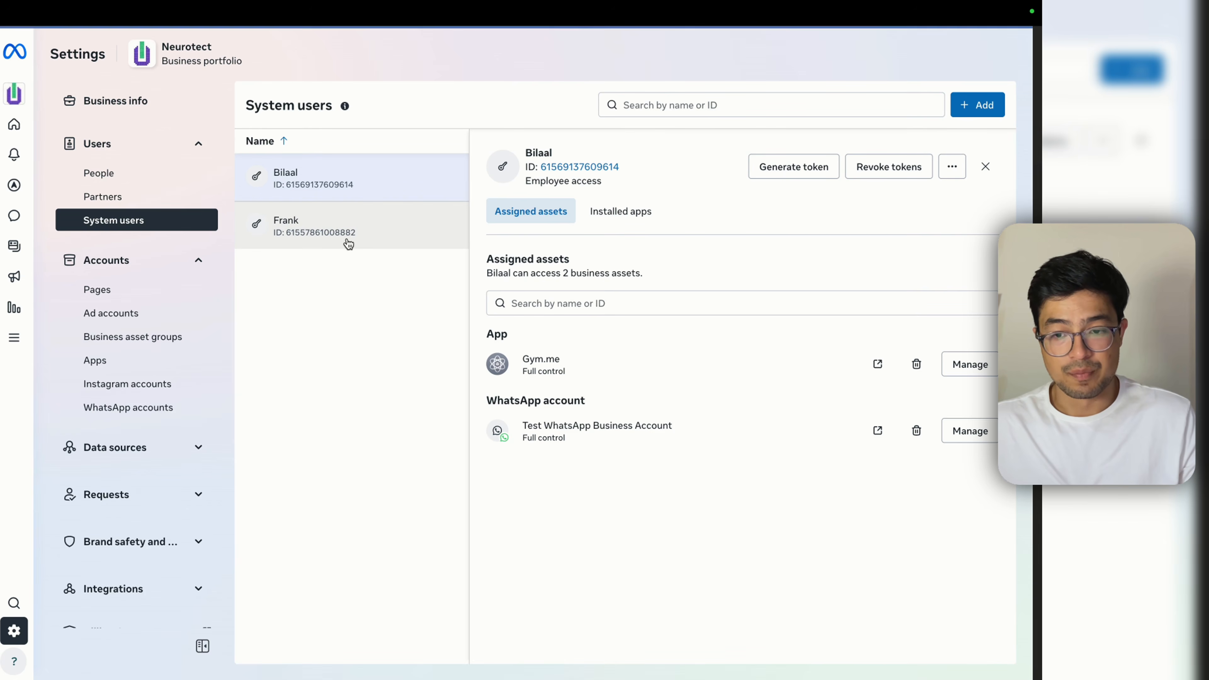
left_click(348, 244)
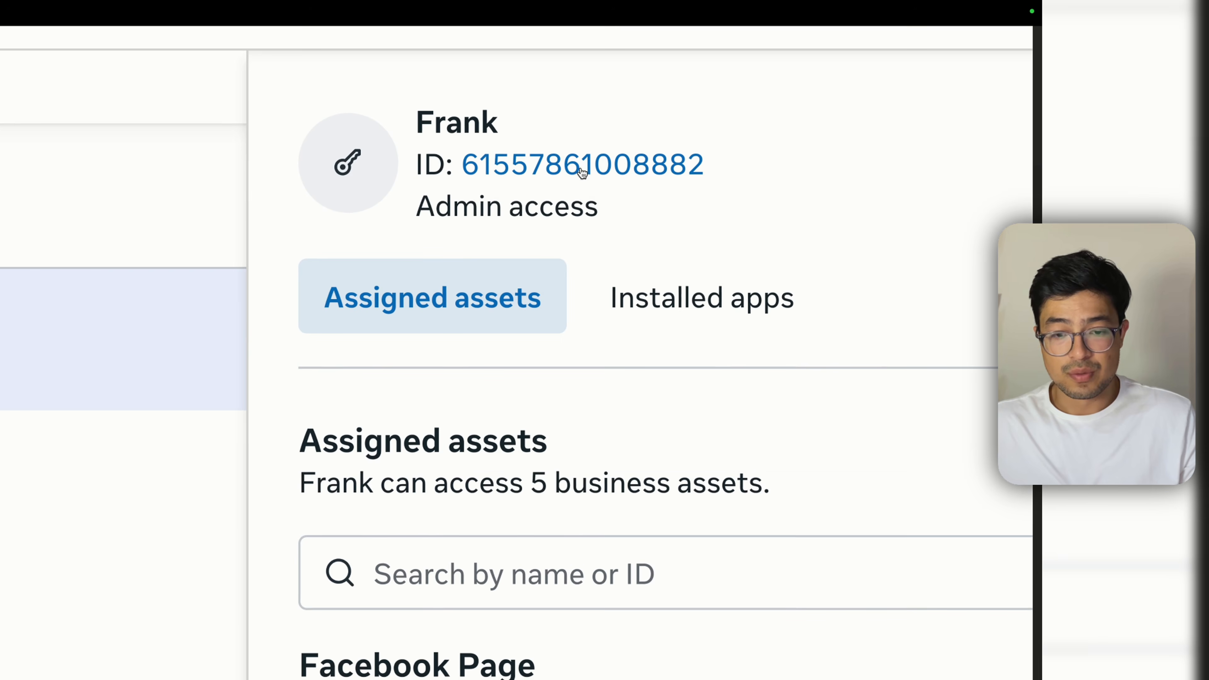
left_click_drag(422, 209, 683, 221)
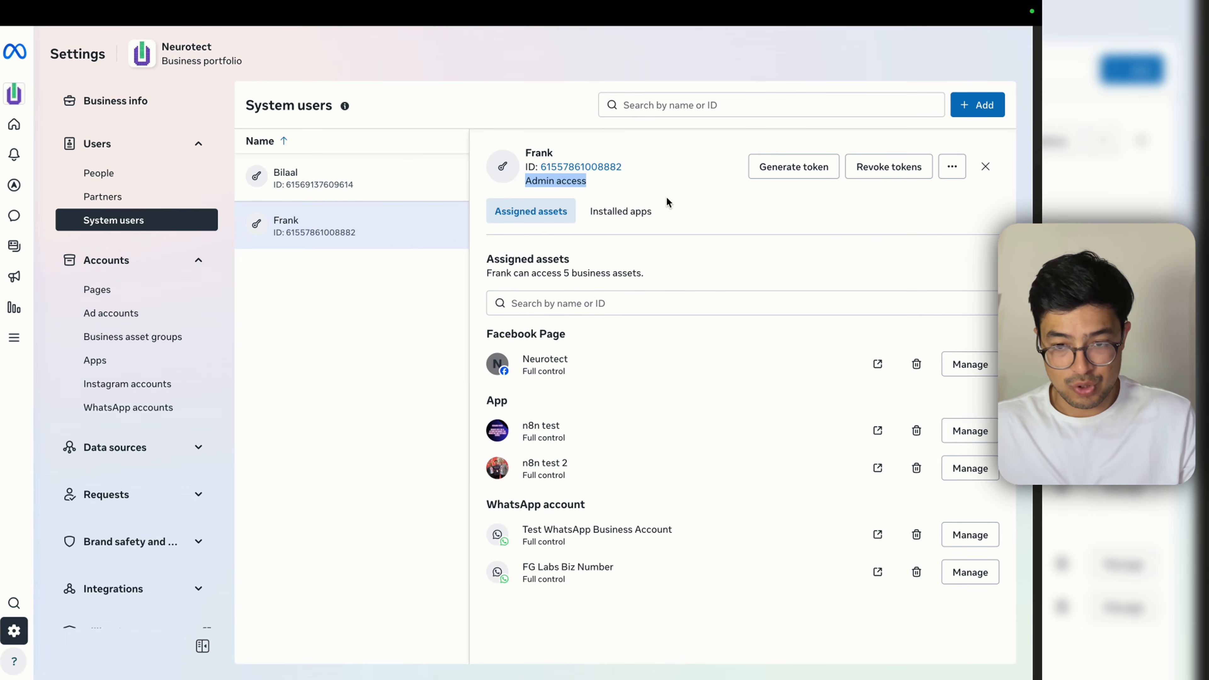
left_click(658, 182)
left_click(969, 107)
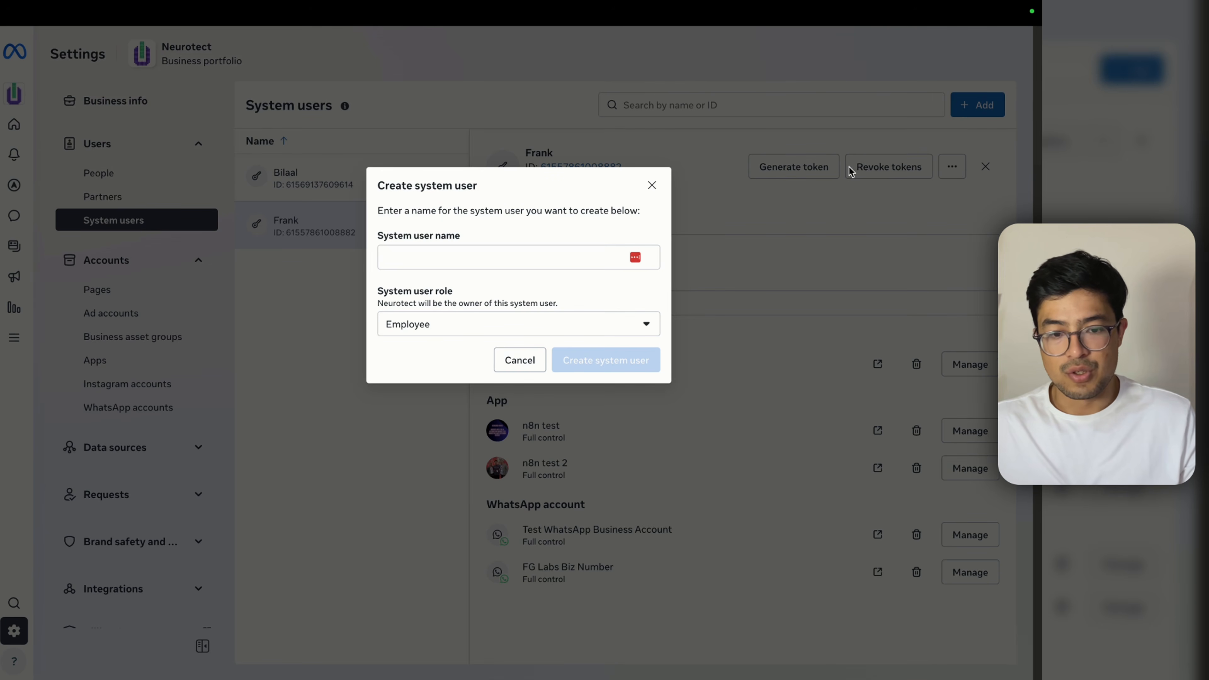
left_click(555, 328)
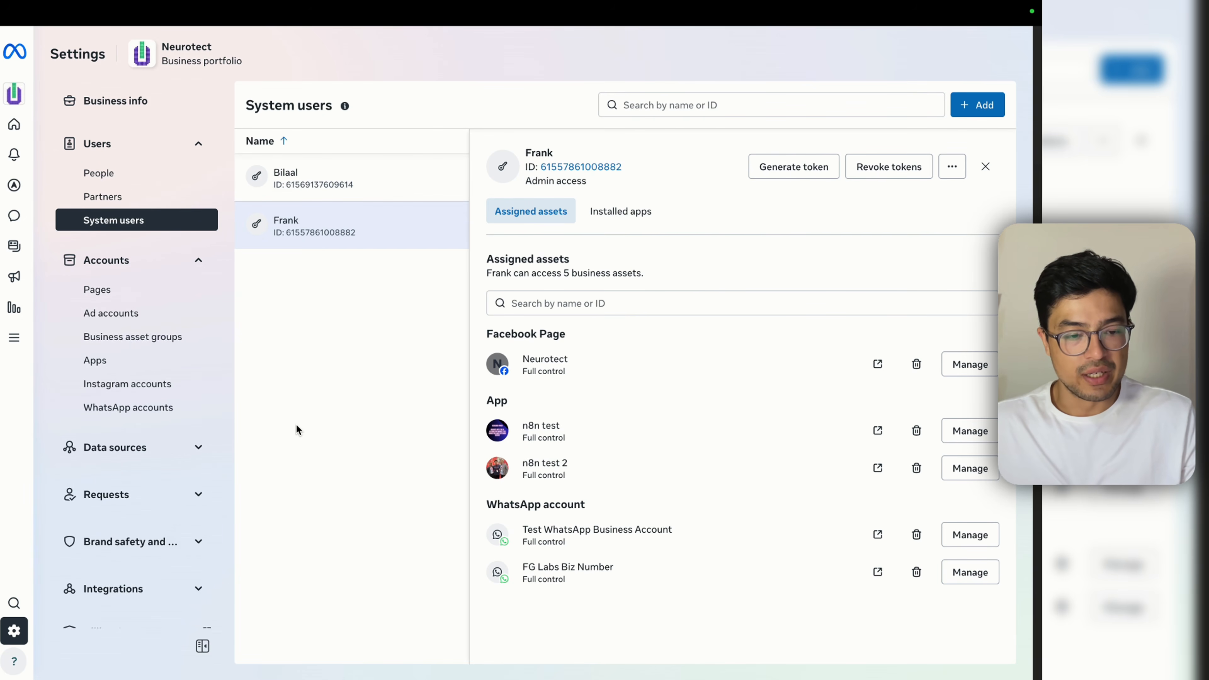
left_click(101, 410)
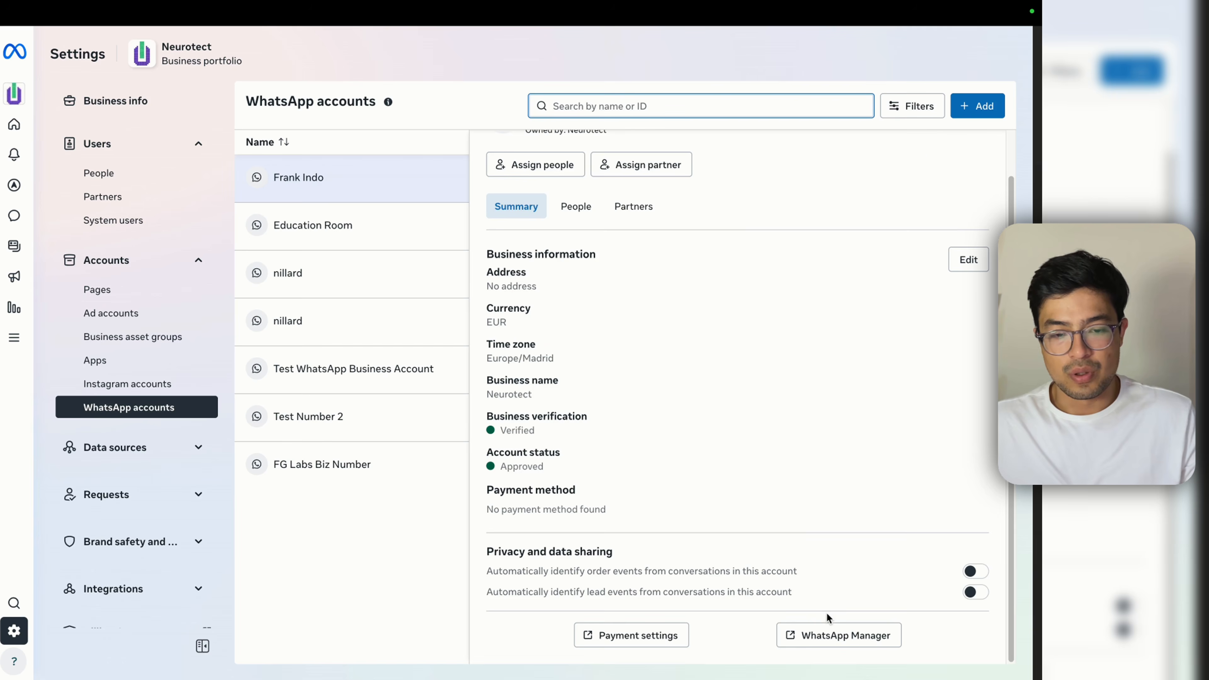
Step: Scroll through the first WhatsApp account's details and open it in WhatsApp Manager
scroll(827, 618, "up", 2)
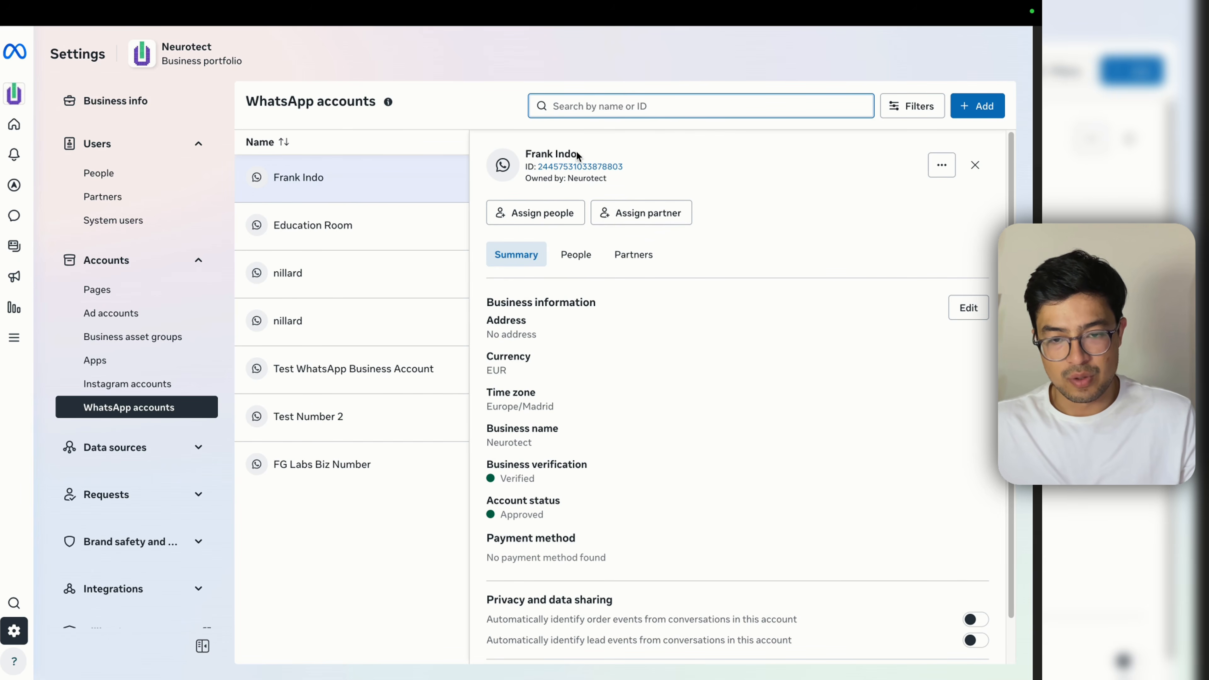
left_click_drag(578, 156, 526, 154)
left_click(672, 360)
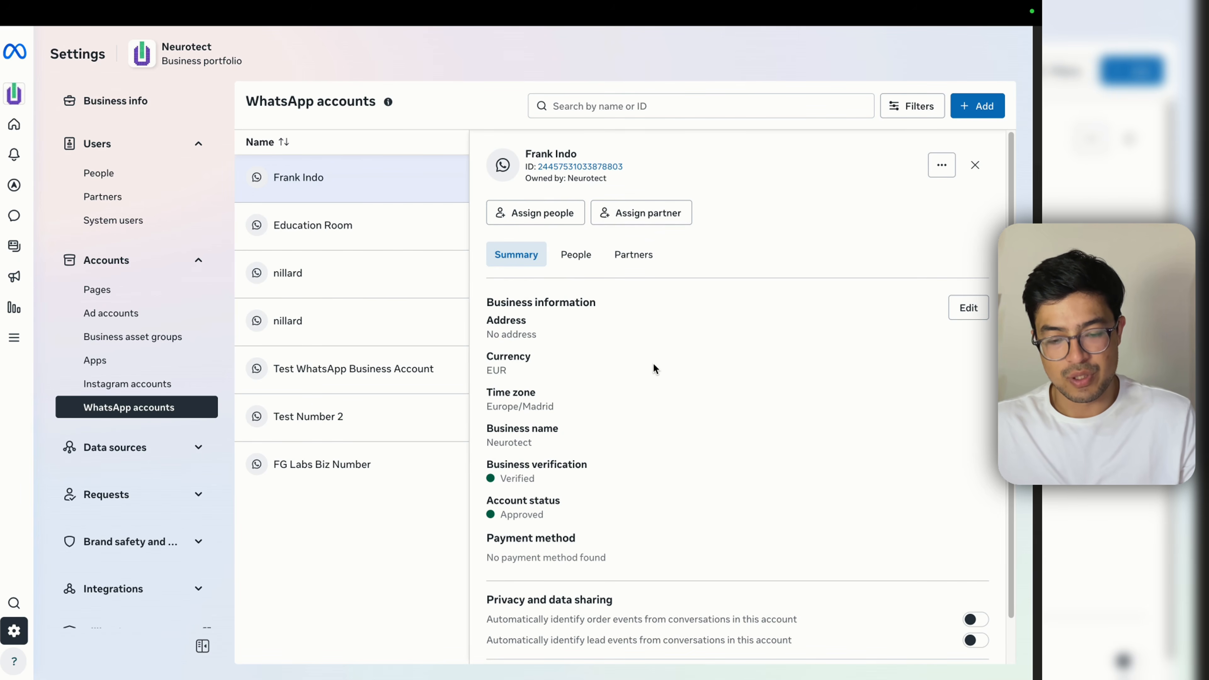
scroll(676, 410, "down", 1)
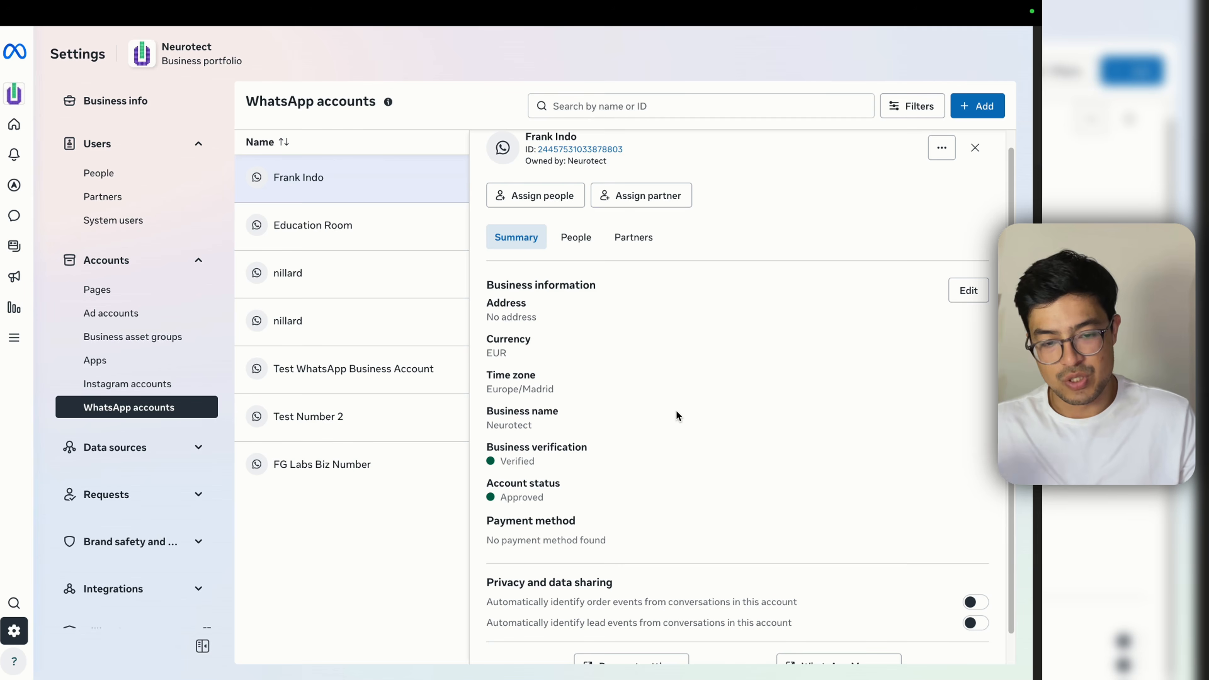
scroll(677, 412, "down", 1)
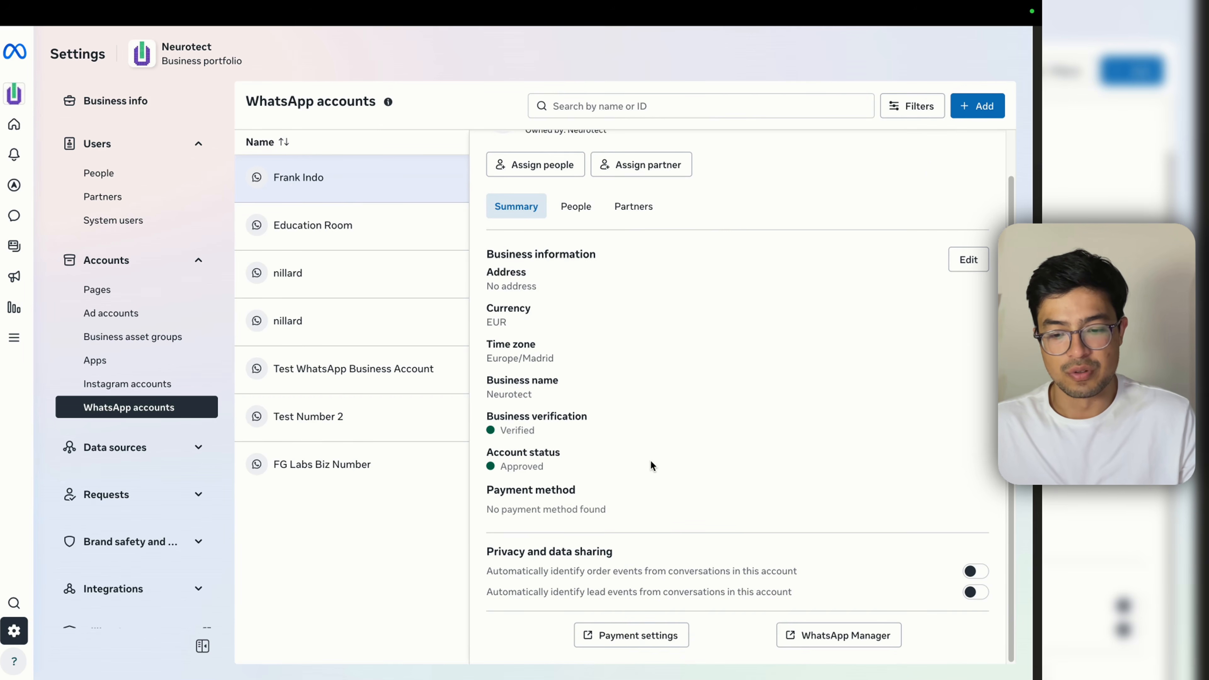
scroll(691, 469, "up", 2)
scroll(672, 329, "down", 2)
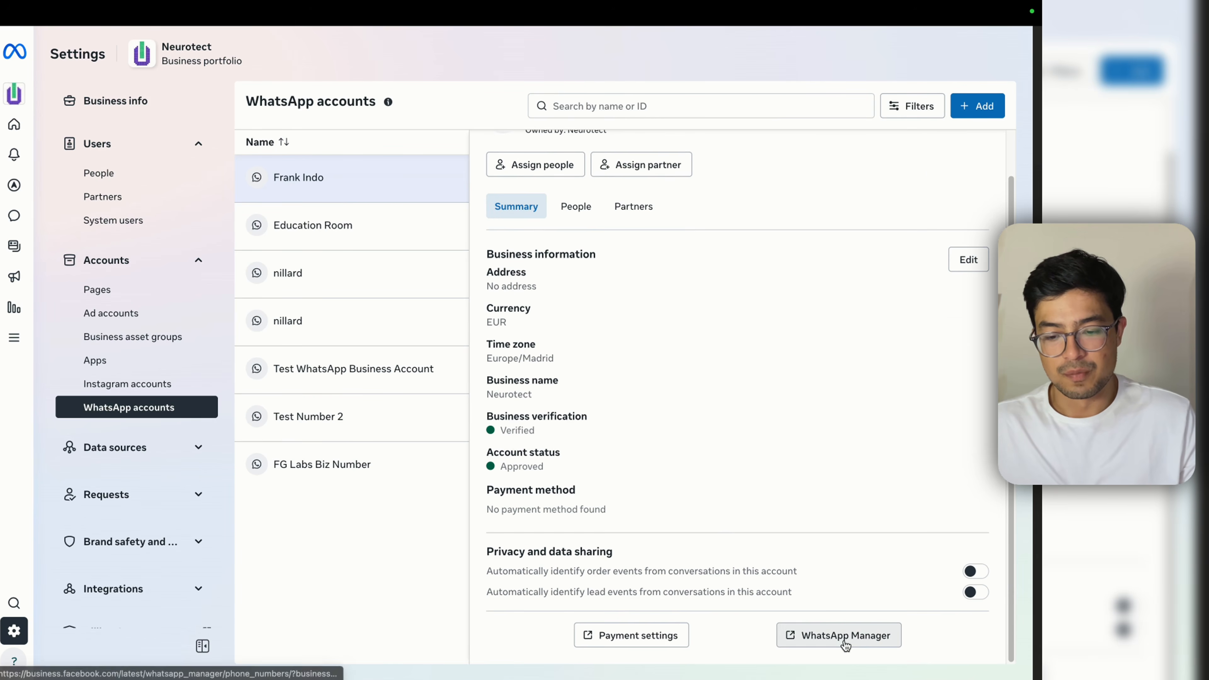
left_click(846, 645)
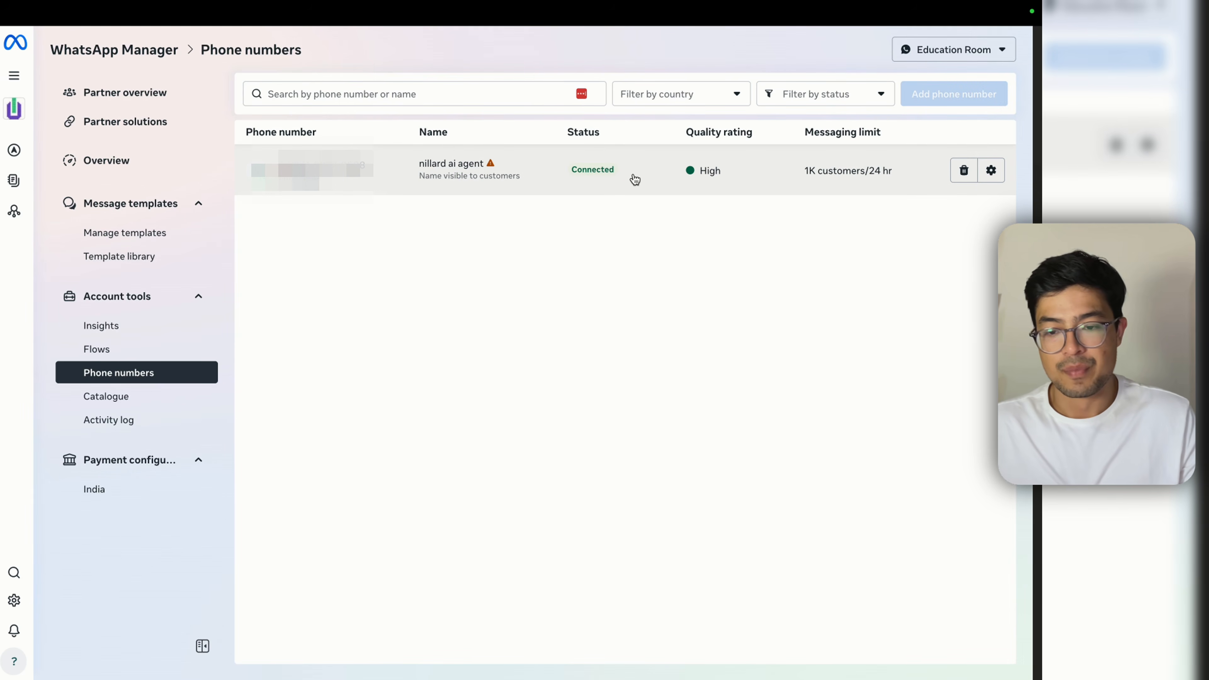
Step: Set the connected number's business profile photo to adwww.png and save the profile
mouse_move(459, 163)
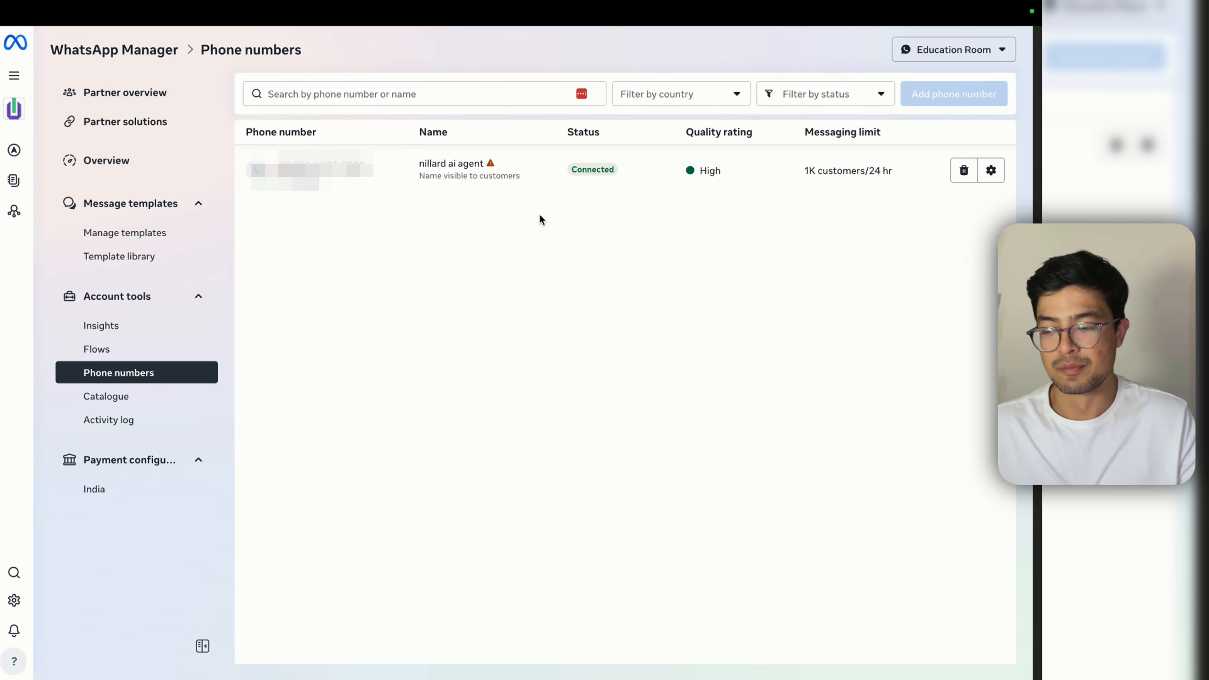
left_click(651, 171)
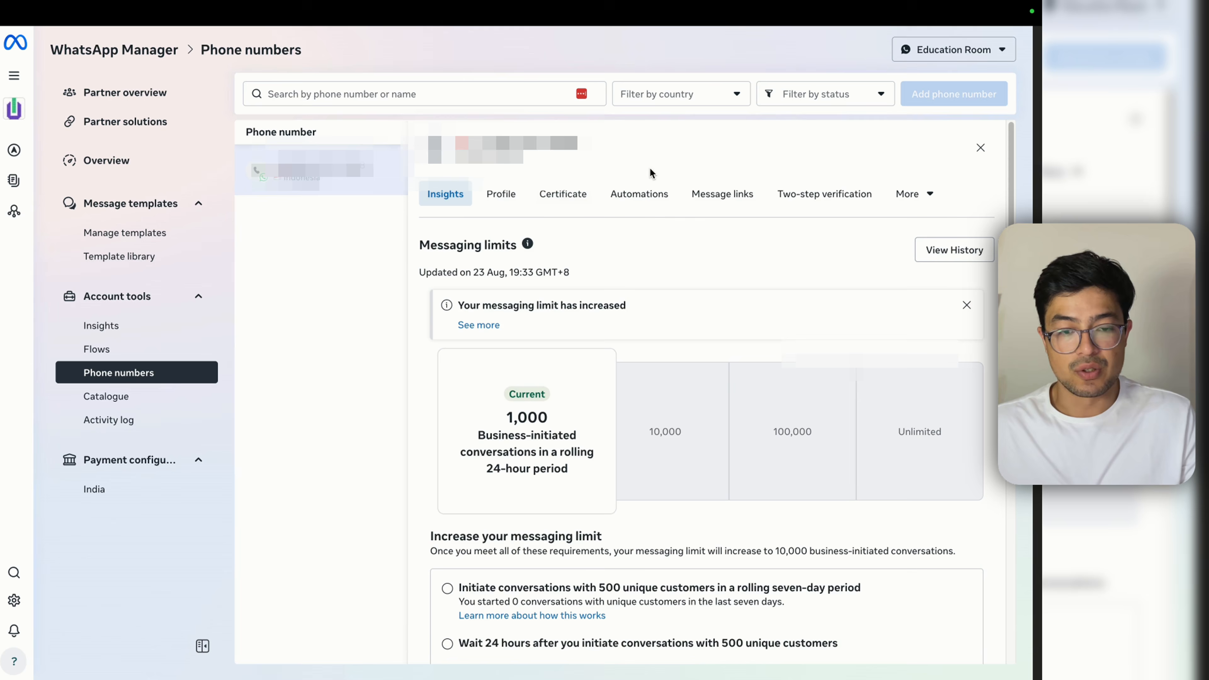
left_click(496, 203)
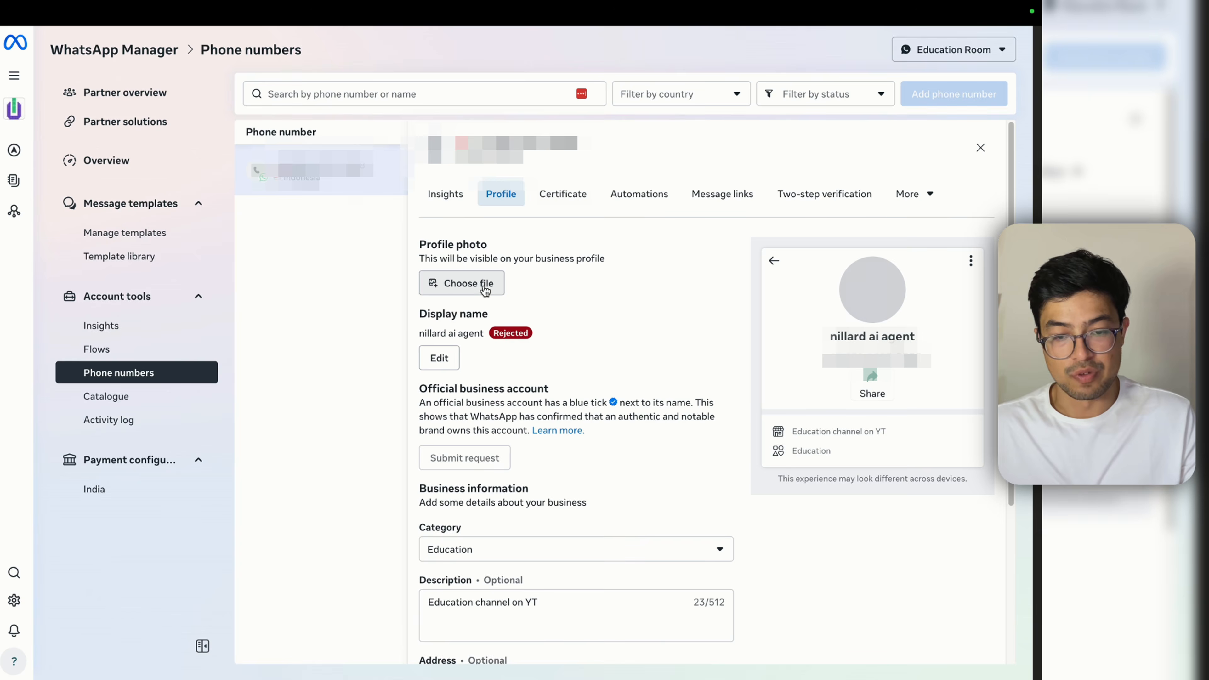
left_click(481, 285)
scroll(477, 308, "down", 5)
left_click(690, 307)
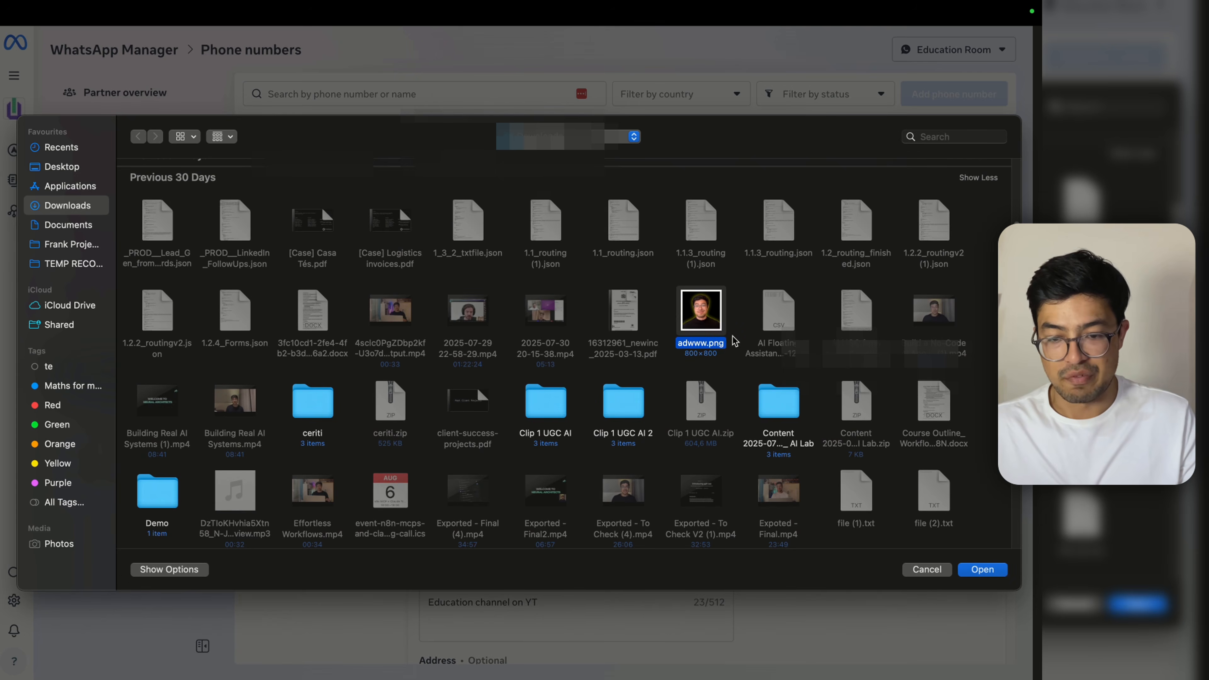
left_click(982, 569)
scroll(624, 361, "down", 2)
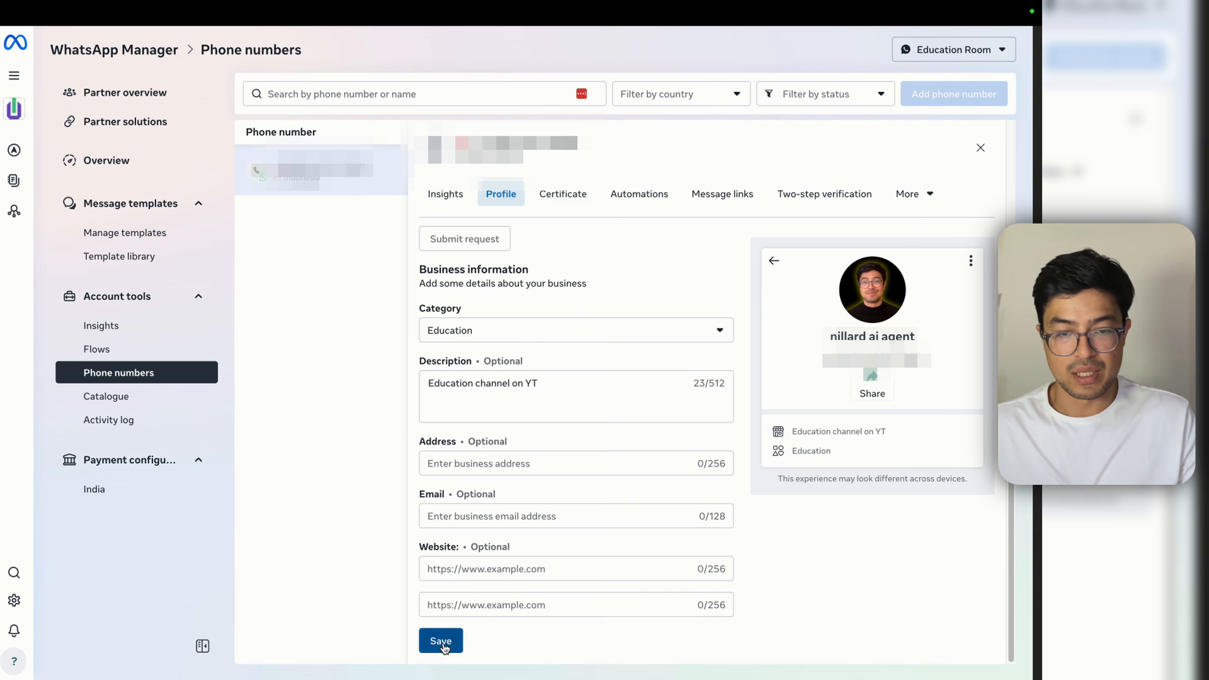
left_click(439, 640)
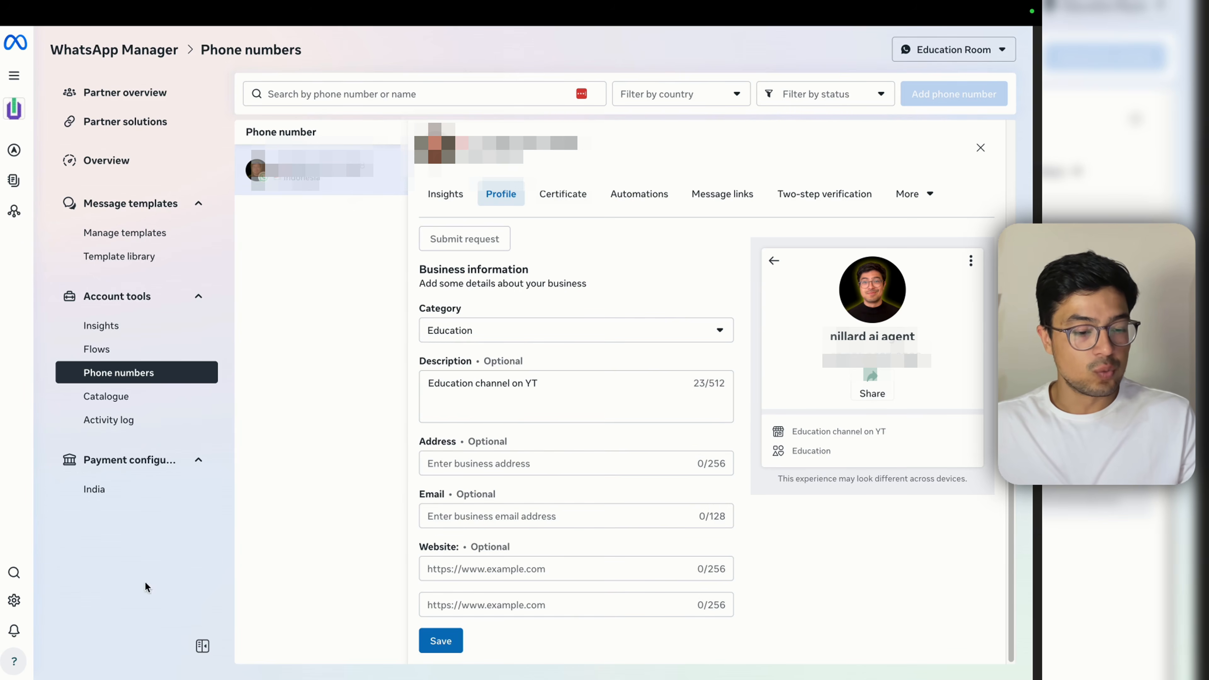
mouse_move(20, 604)
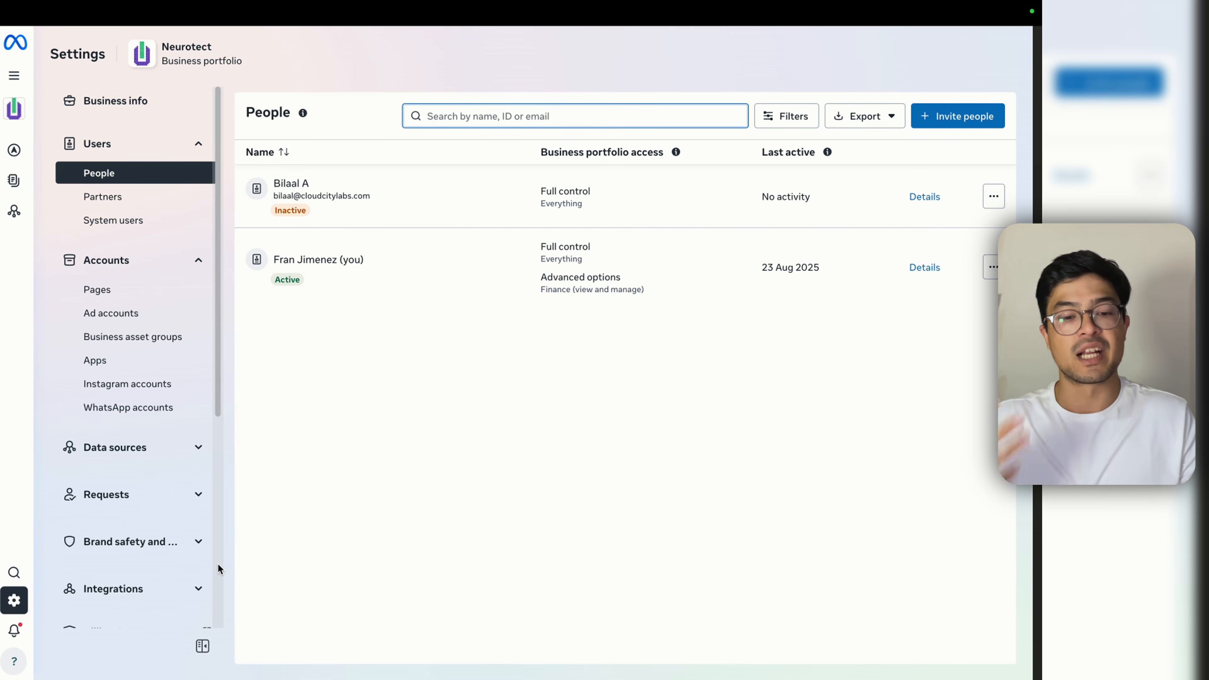
Step: Go to the System users page under Users in Settings
mouse_move(19, 603)
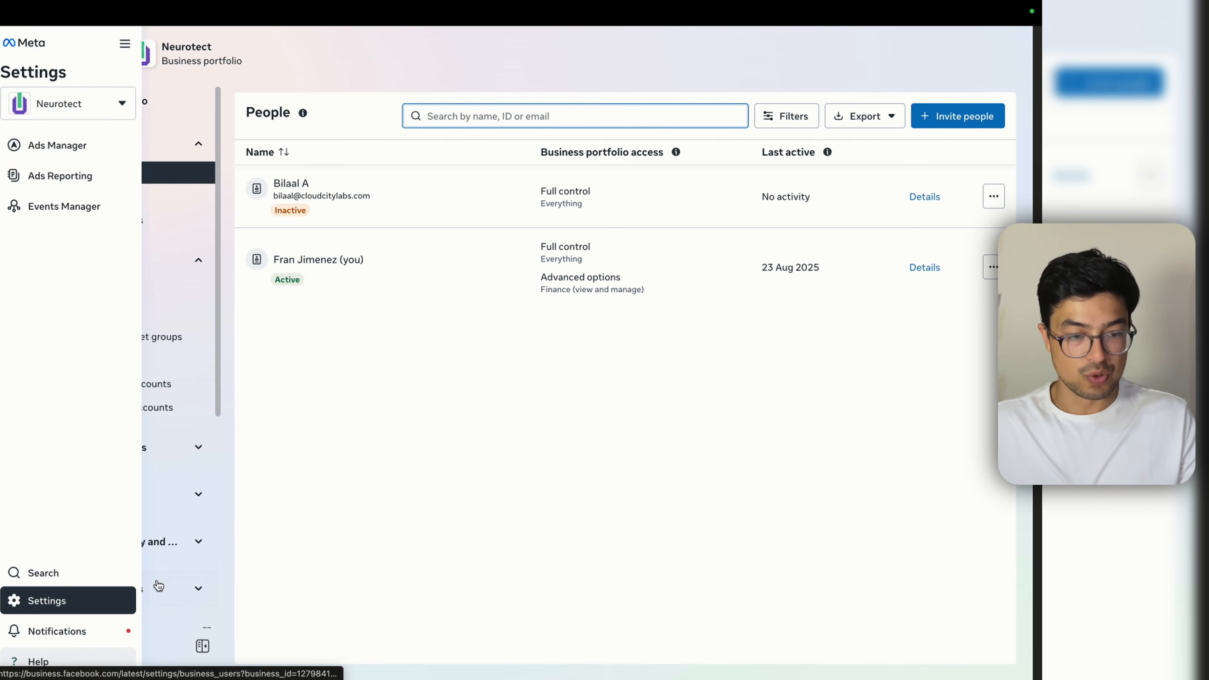
left_click(131, 222)
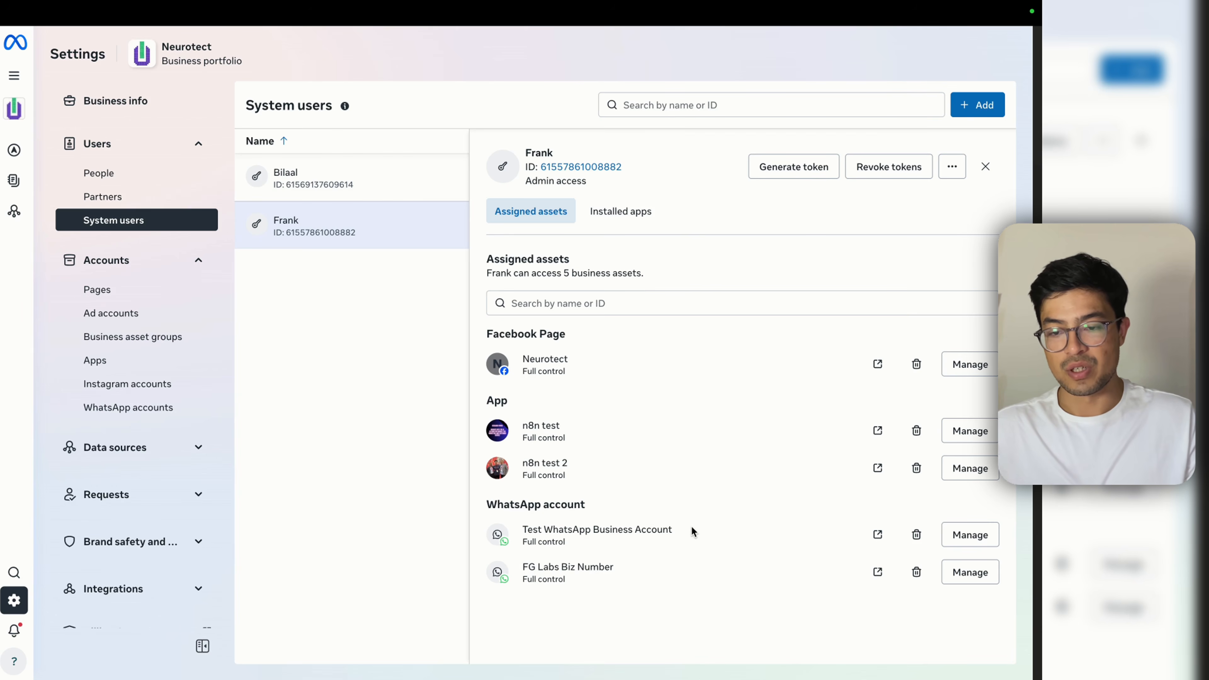
Step: Open asset assignment for the admin system user and select EduBot with full control
left_click(952, 166)
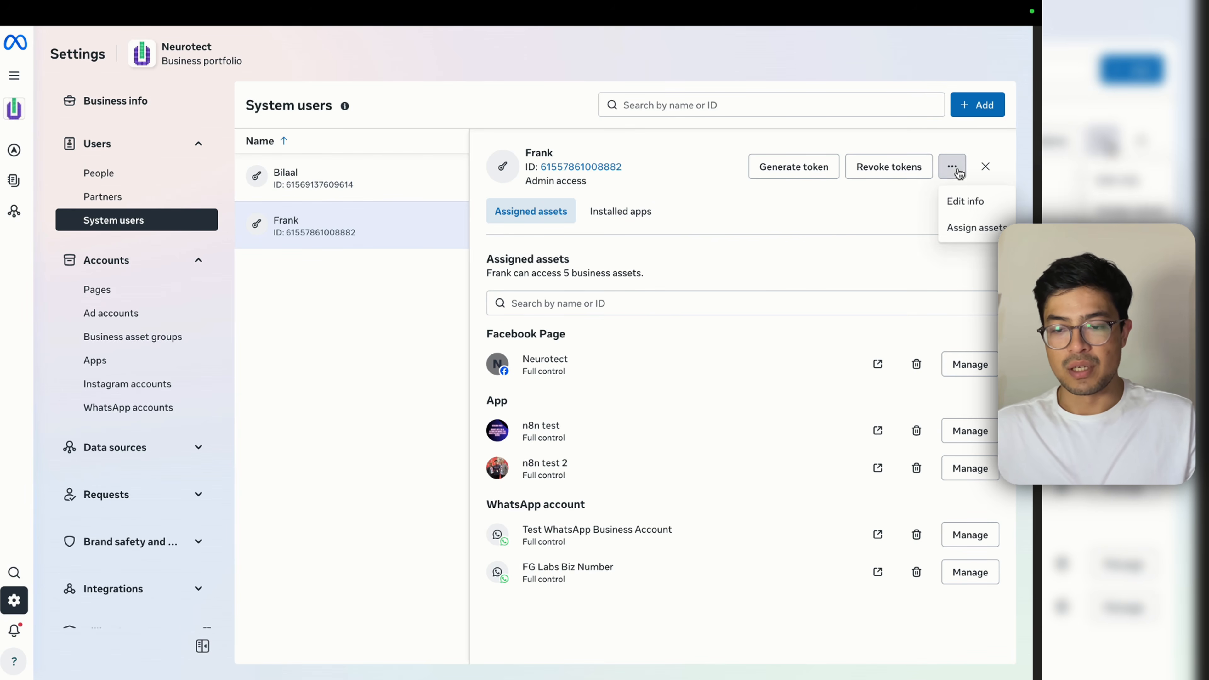
left_click(971, 229)
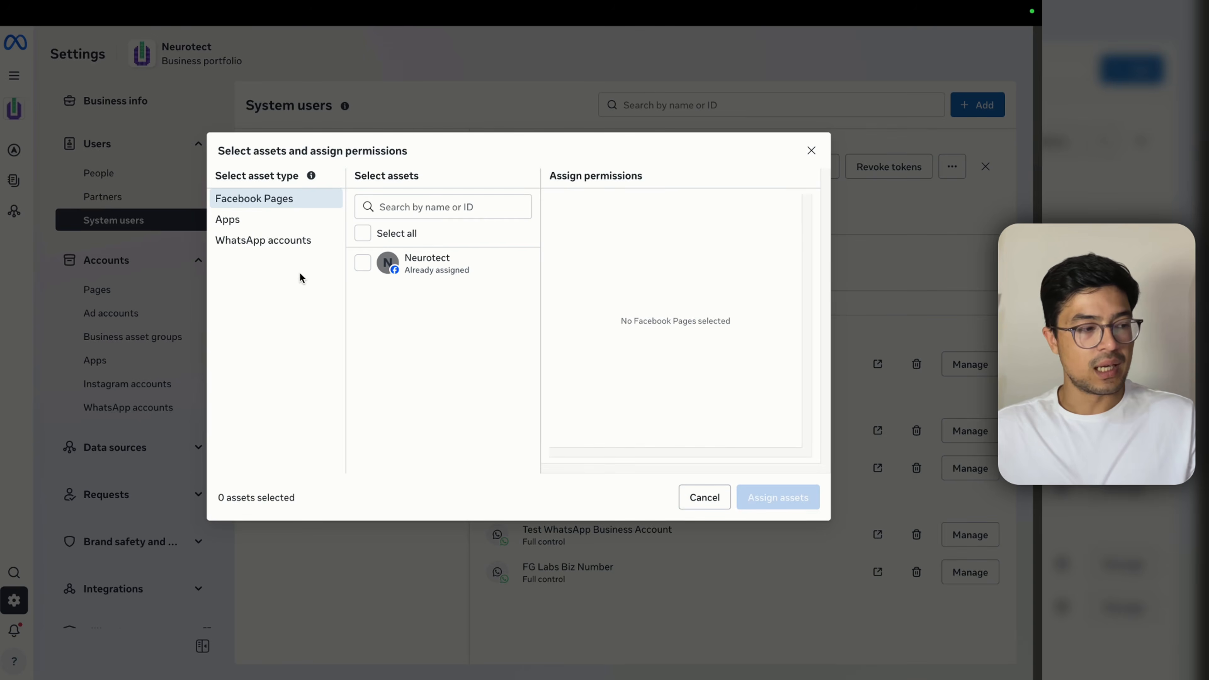
left_click(296, 223)
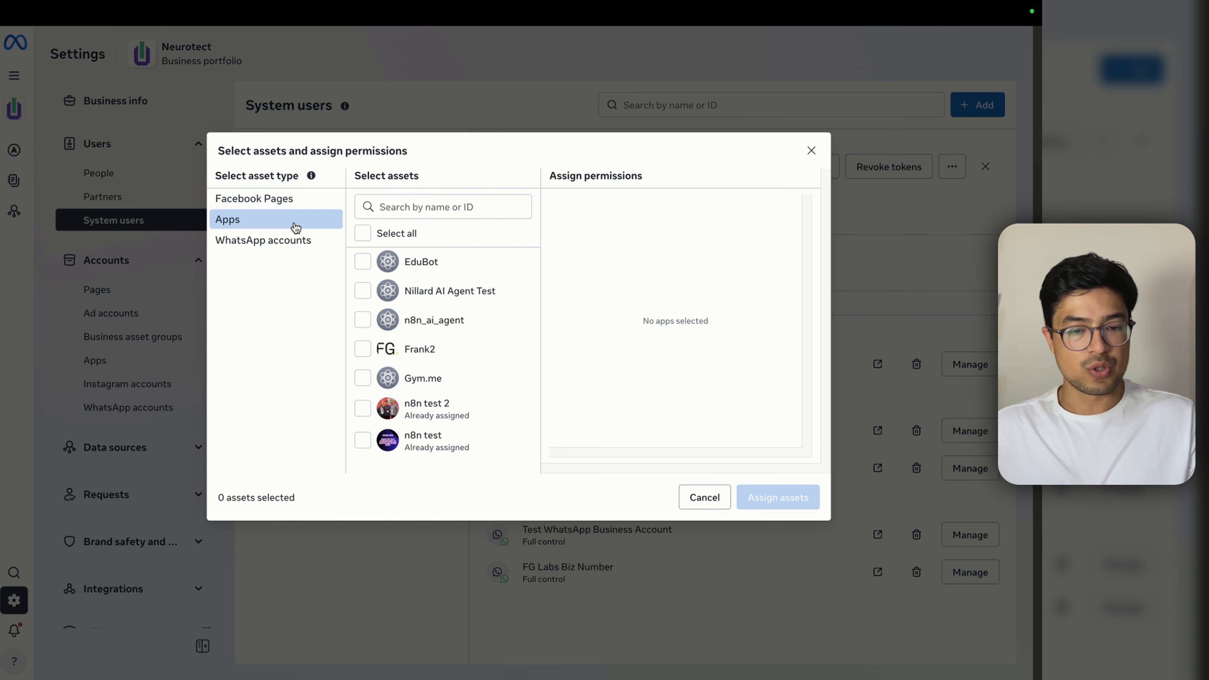
left_click(399, 267)
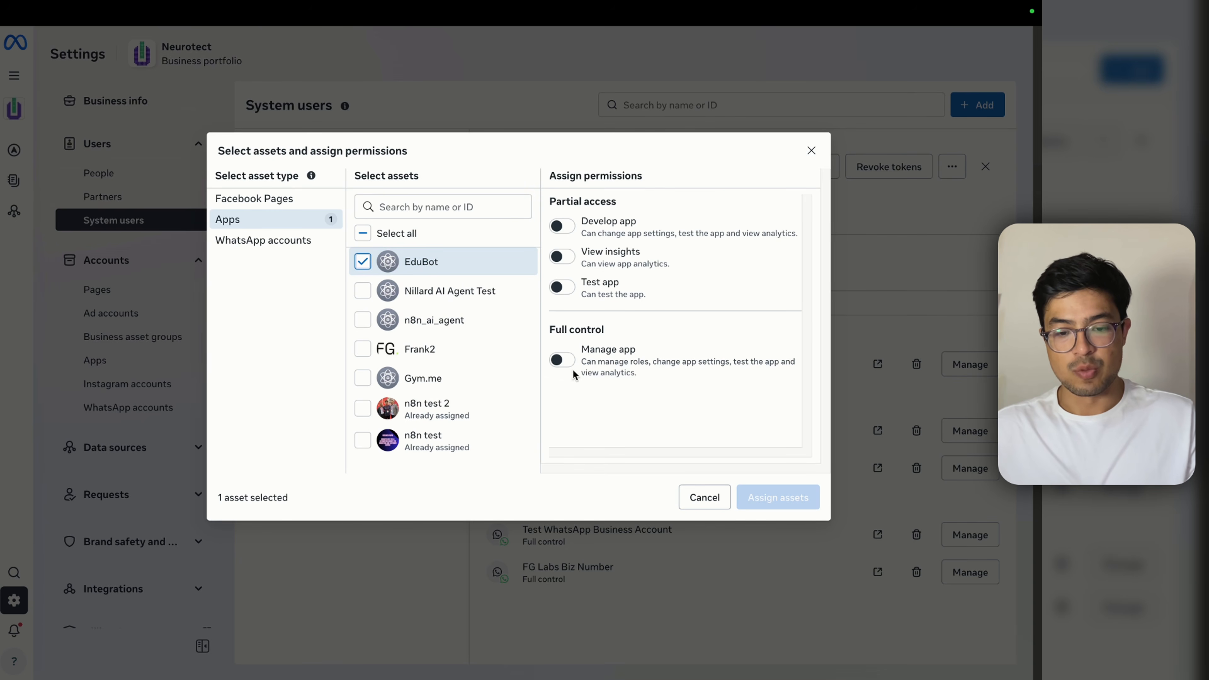
left_click(562, 360)
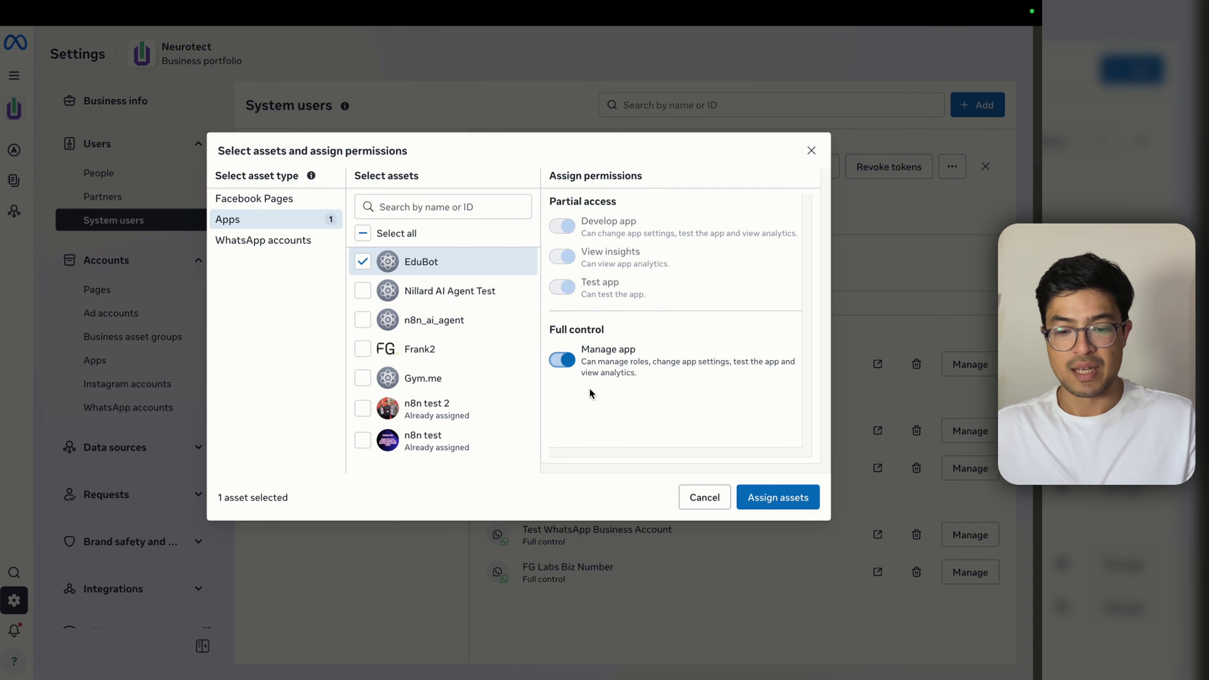
Step: Toggle between EduBot and n8n test, ending with n8n test selected instead of EduBot
left_click(363, 261)
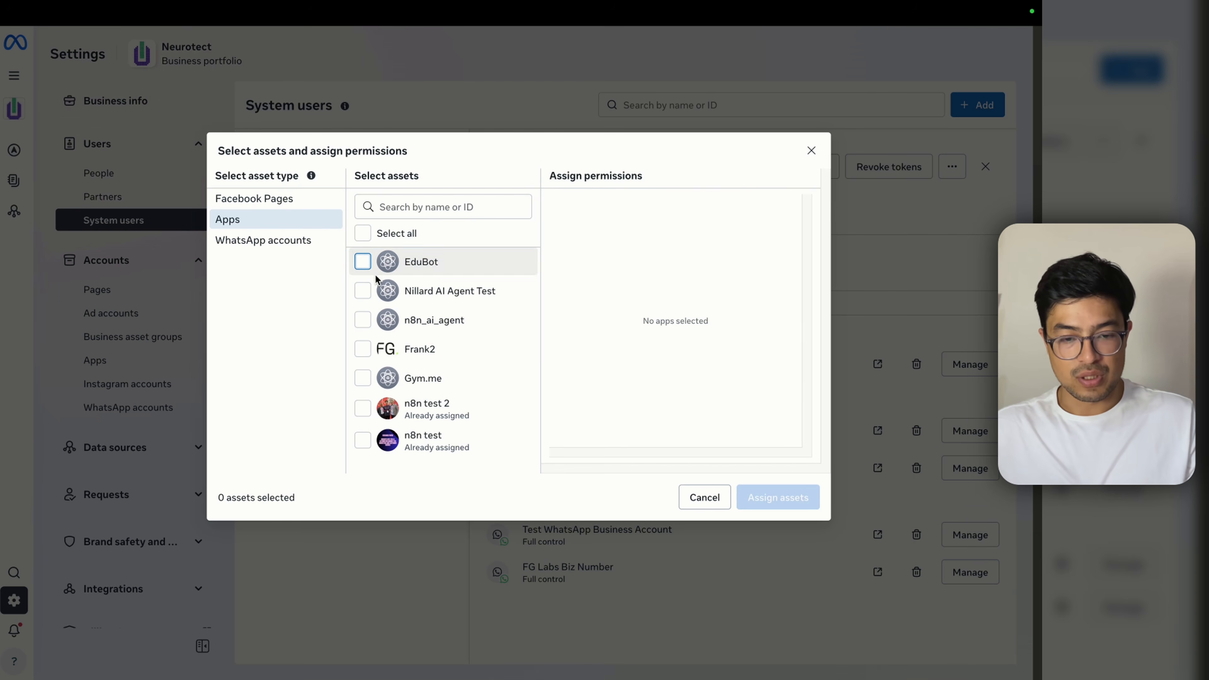
left_click(380, 445)
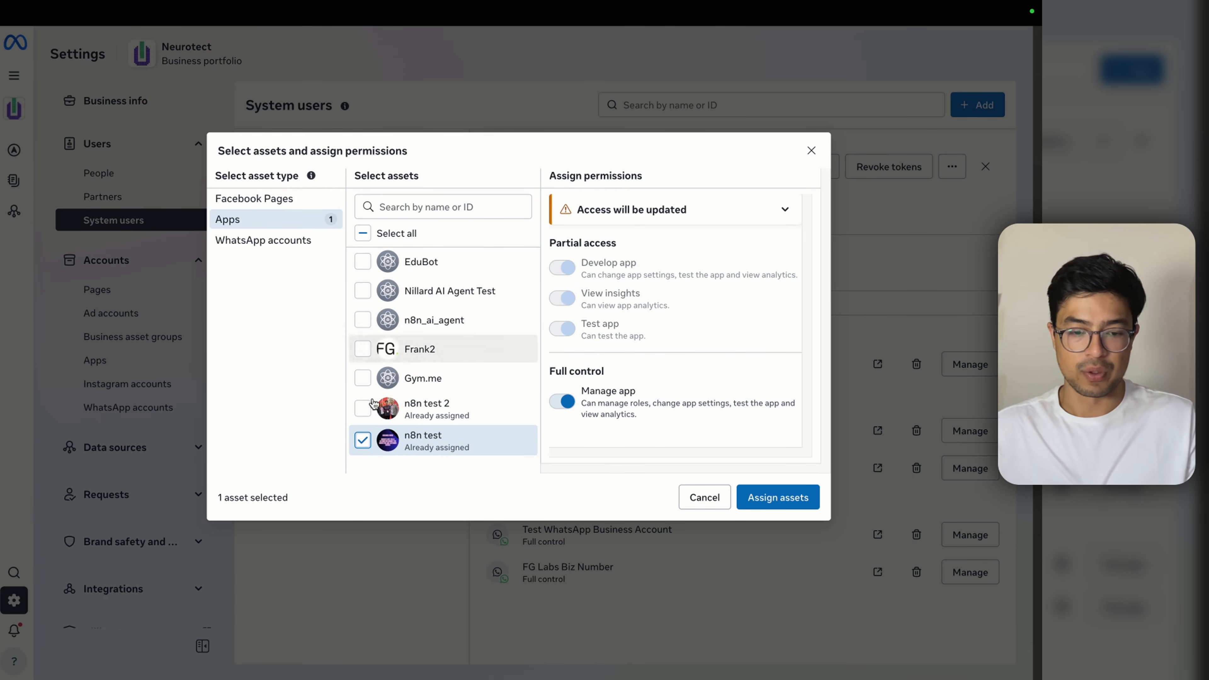
left_click(364, 267)
left_click(363, 440)
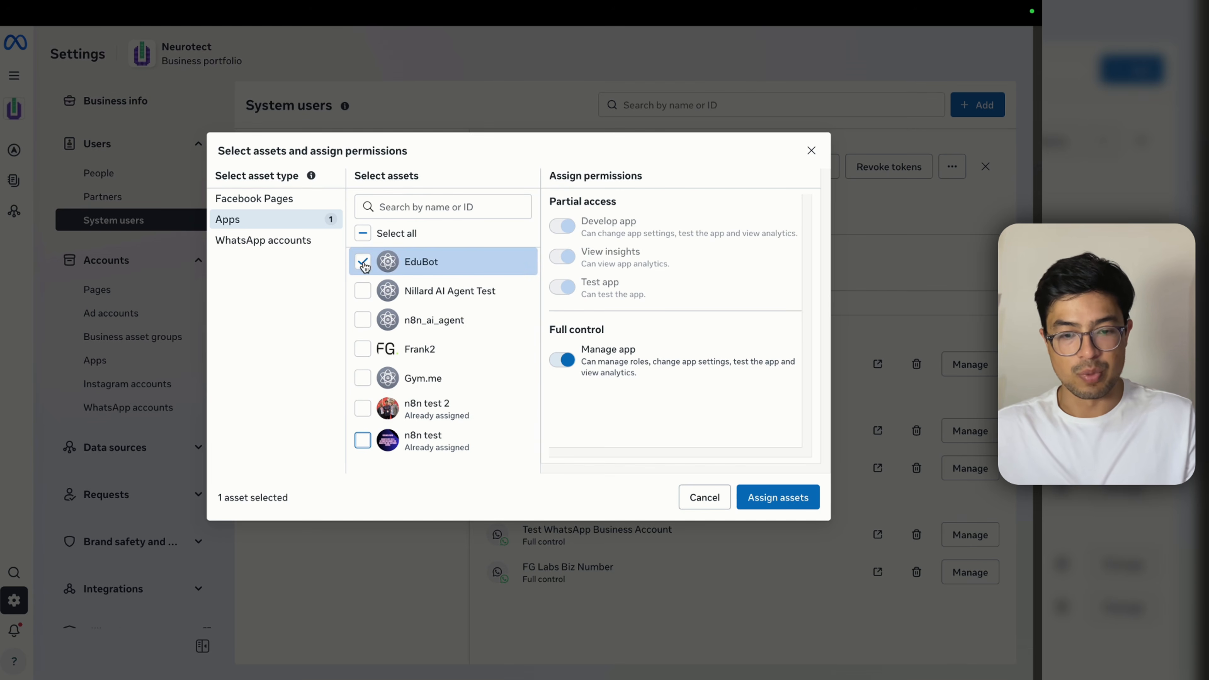
left_click(563, 401)
left_click(563, 412)
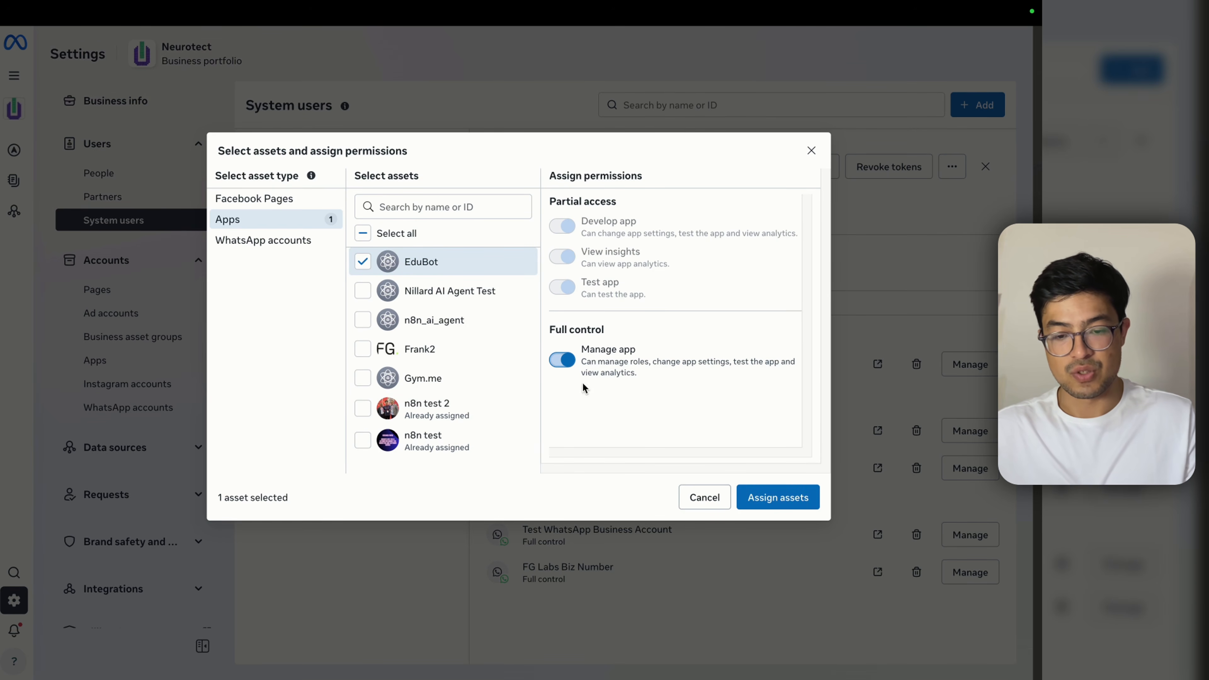
left_click(363, 261)
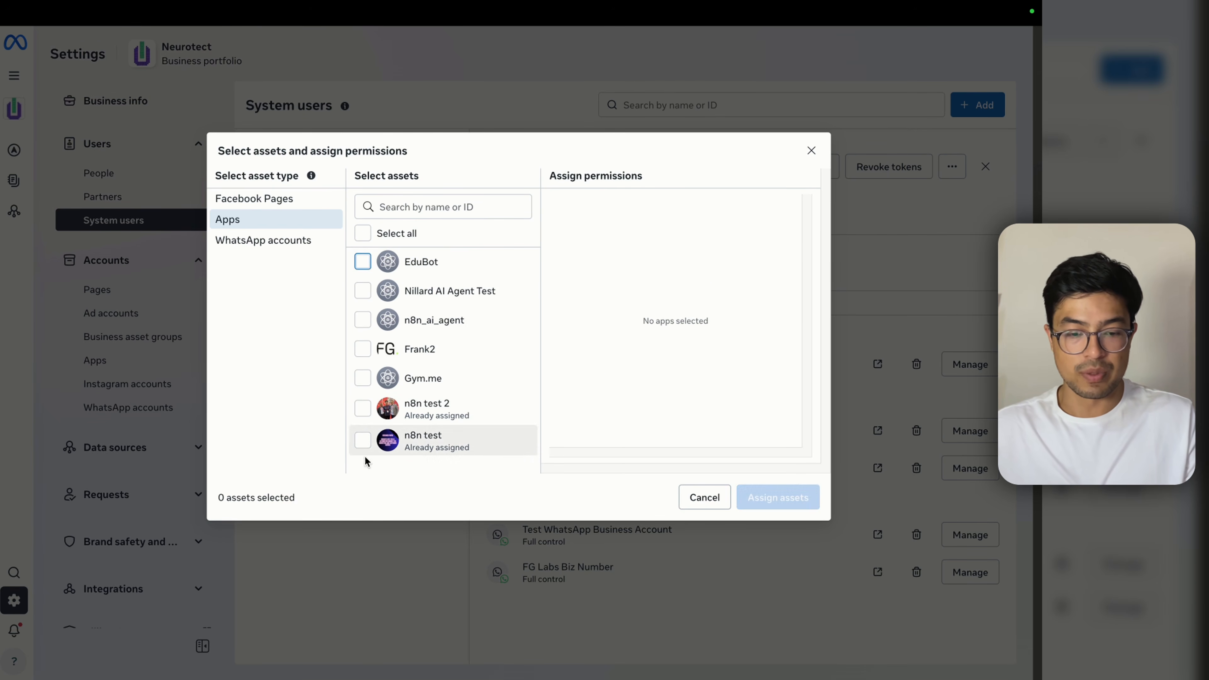
left_click(364, 441)
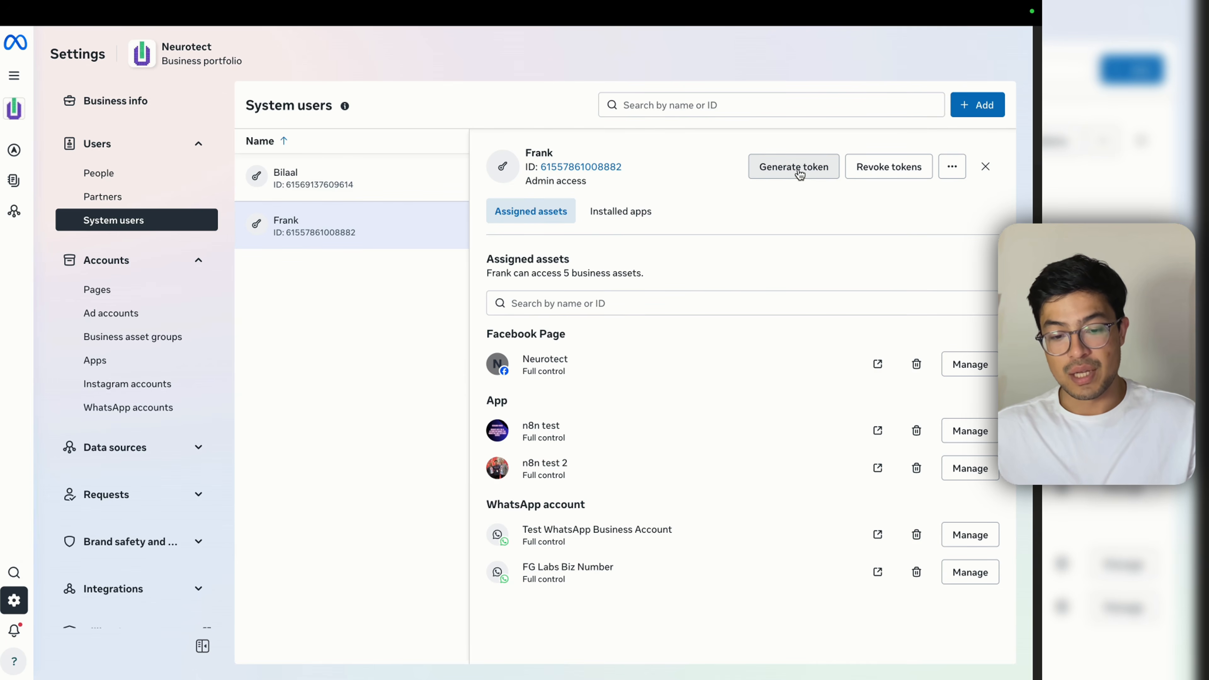
Step: Start a system-user token for the n8n test app set to never expire
left_click(800, 174)
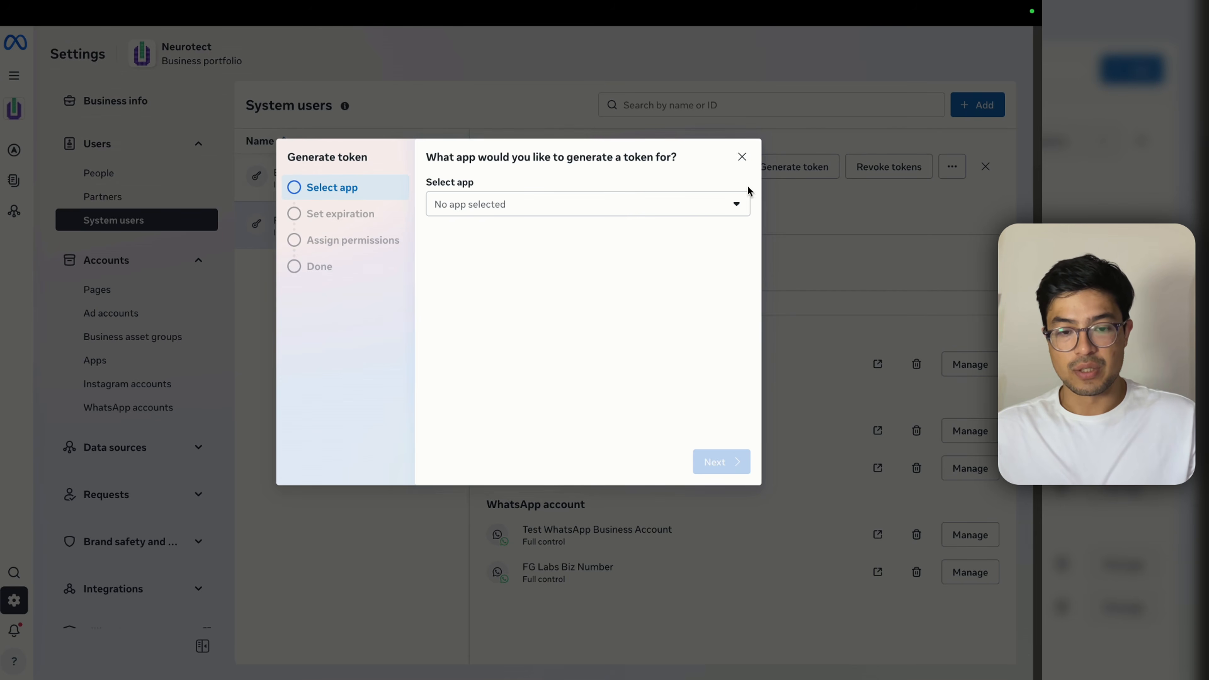
left_click(536, 205)
left_click(512, 262)
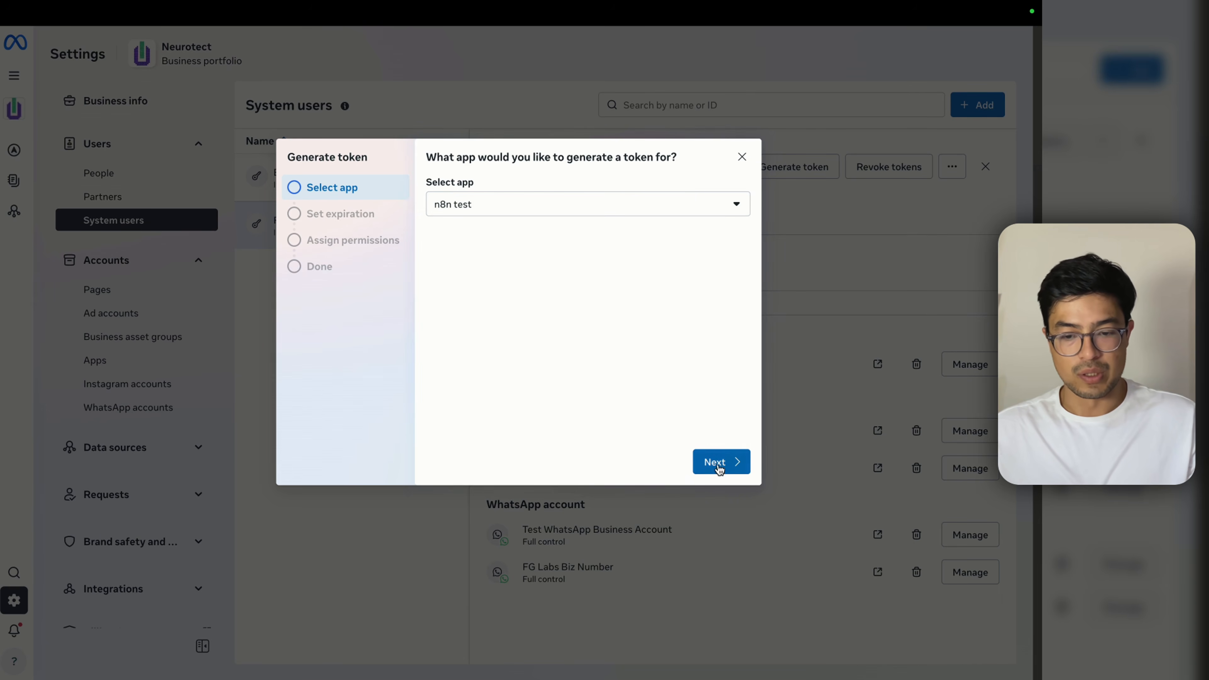
left_click(719, 463)
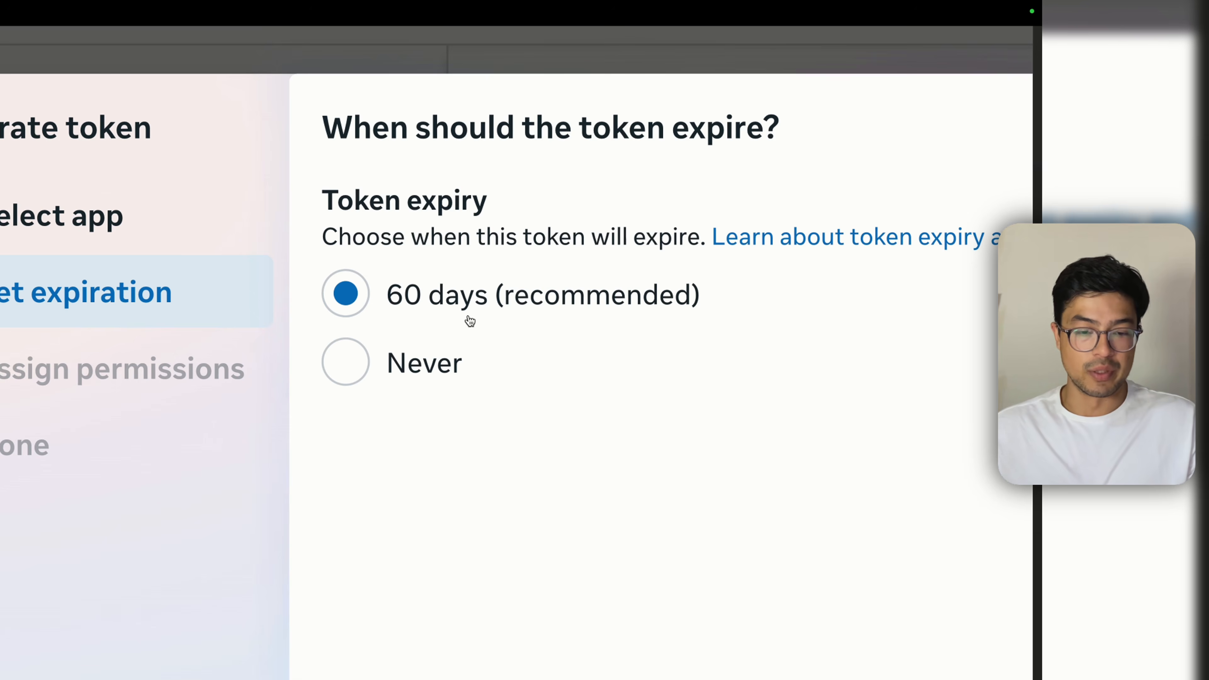
left_click(424, 369)
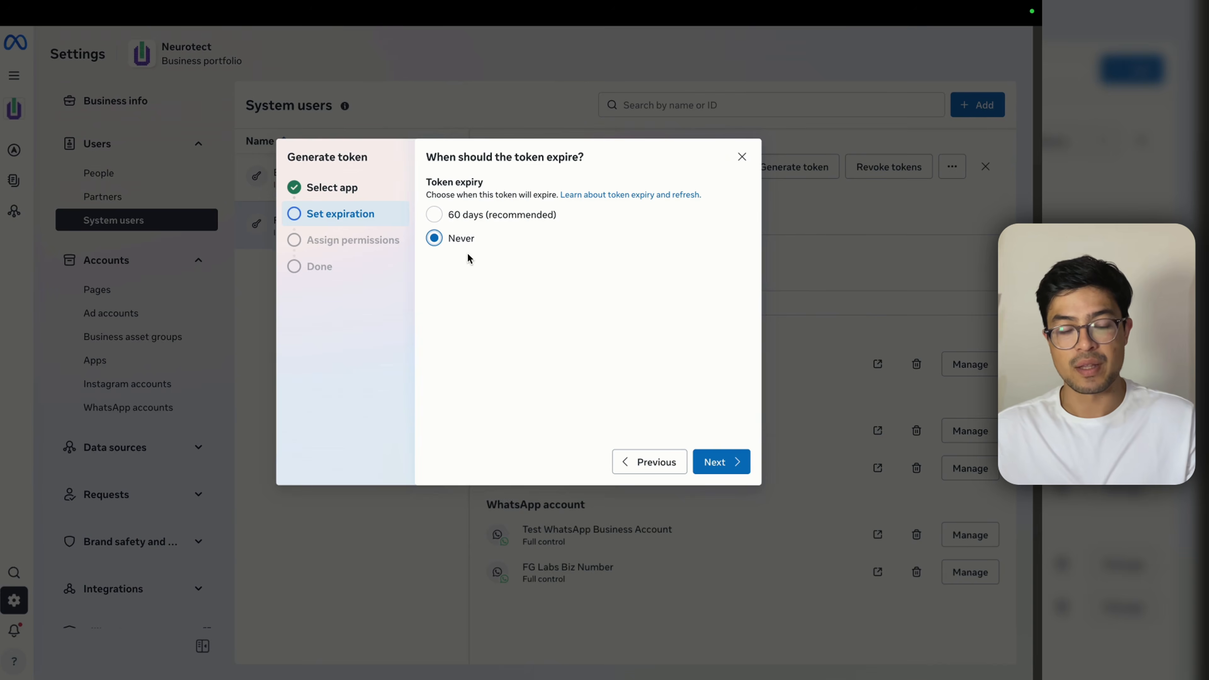
left_click(721, 462)
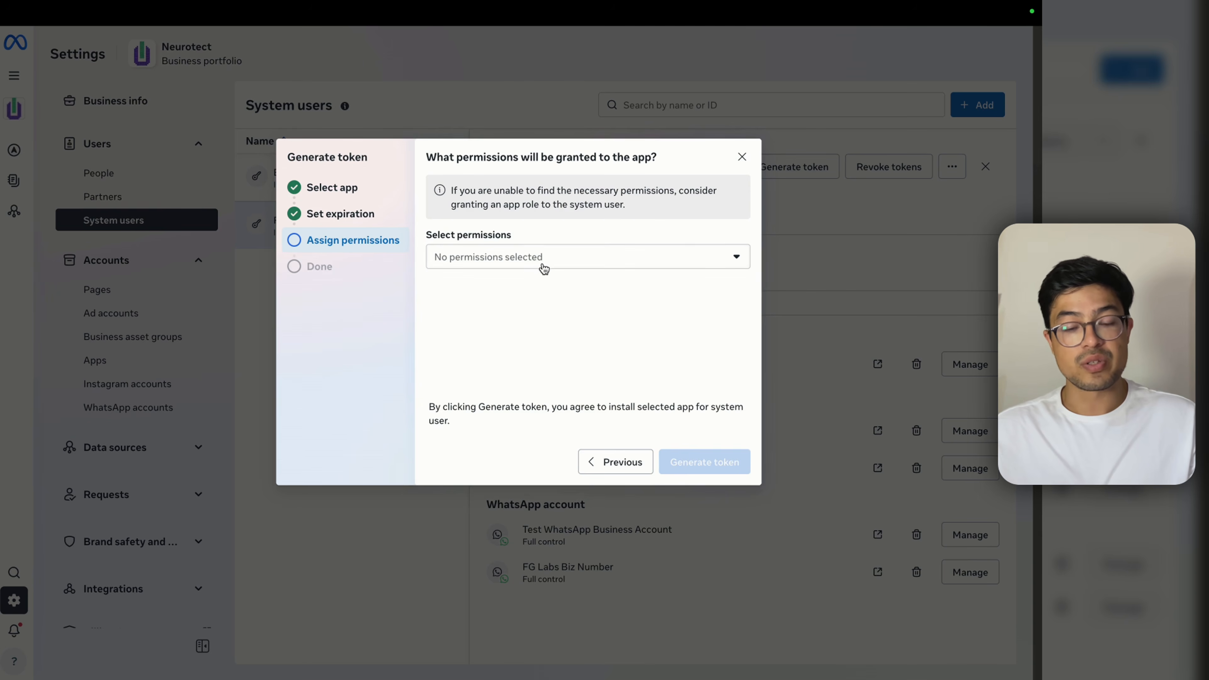
Step: Grant whatsapp_business_messaging, management and manage_events permissions, then generate and copy the token
left_click(544, 267)
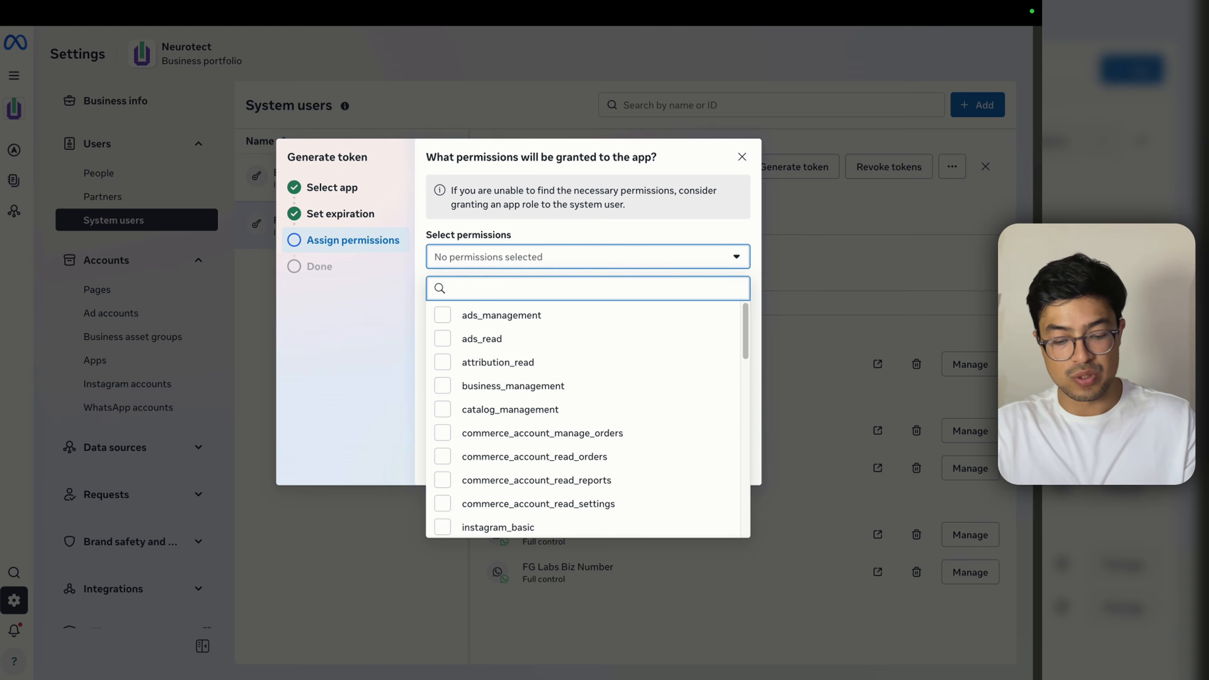
type("whatsapp")
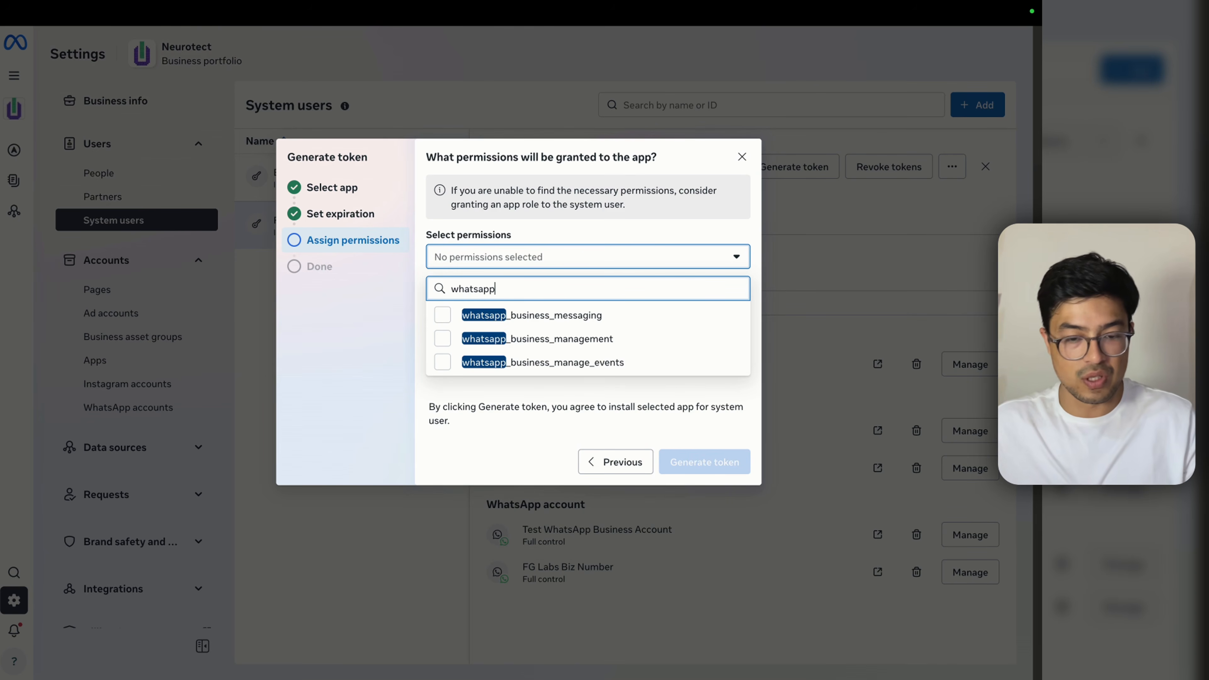
left_click(539, 318)
left_click(535, 340)
left_click(536, 364)
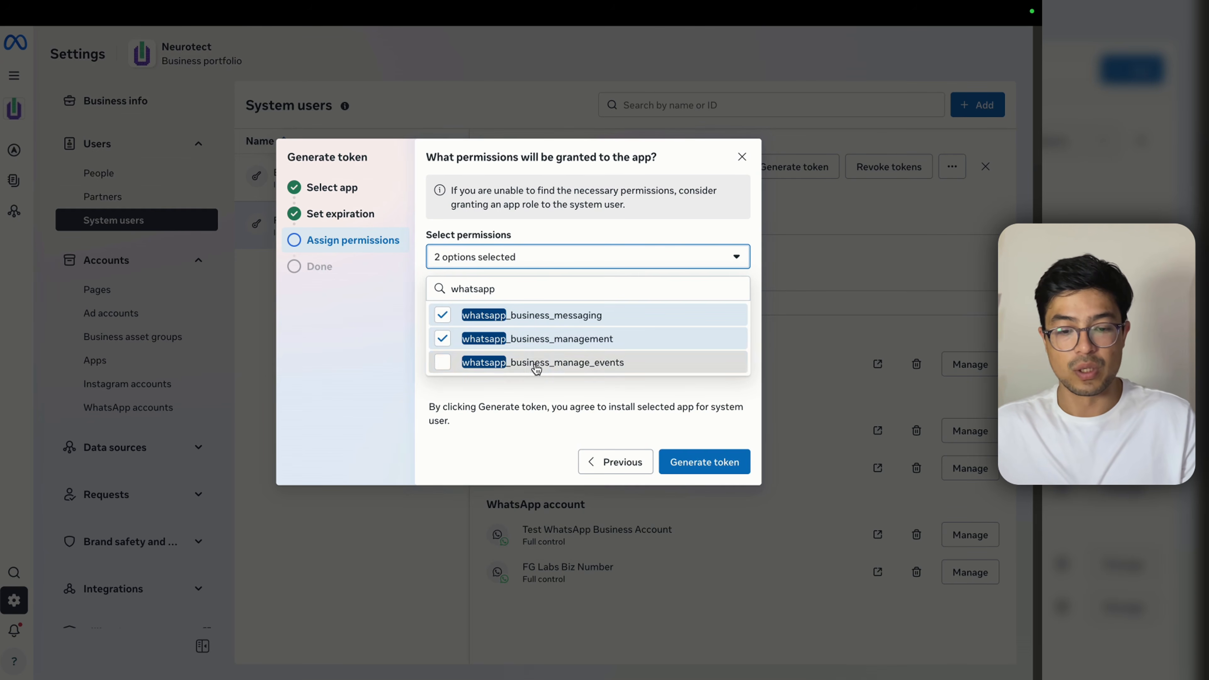
left_click(550, 409)
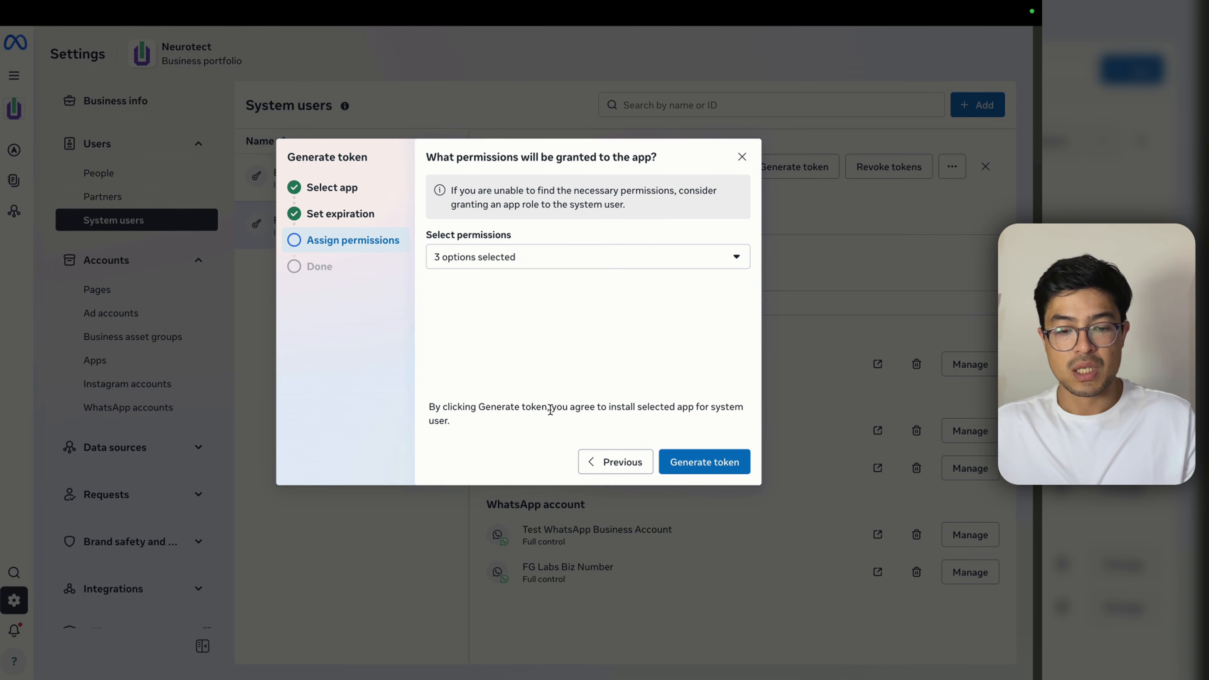
left_click(714, 466)
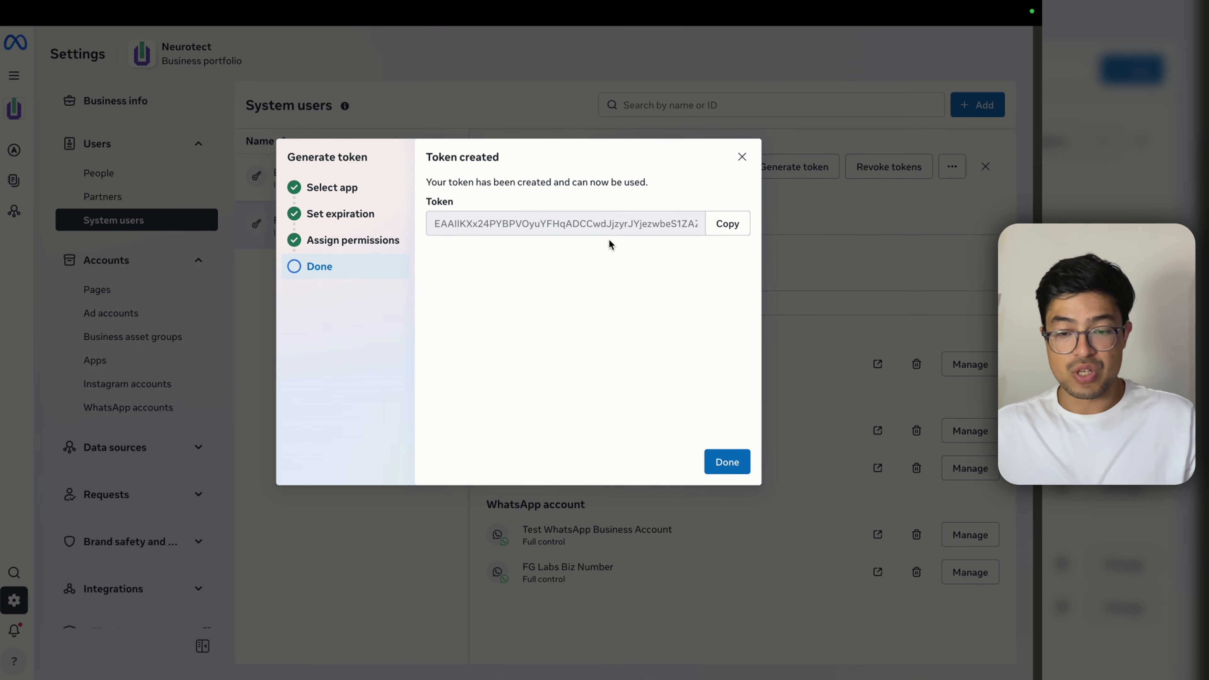
left_click(718, 224)
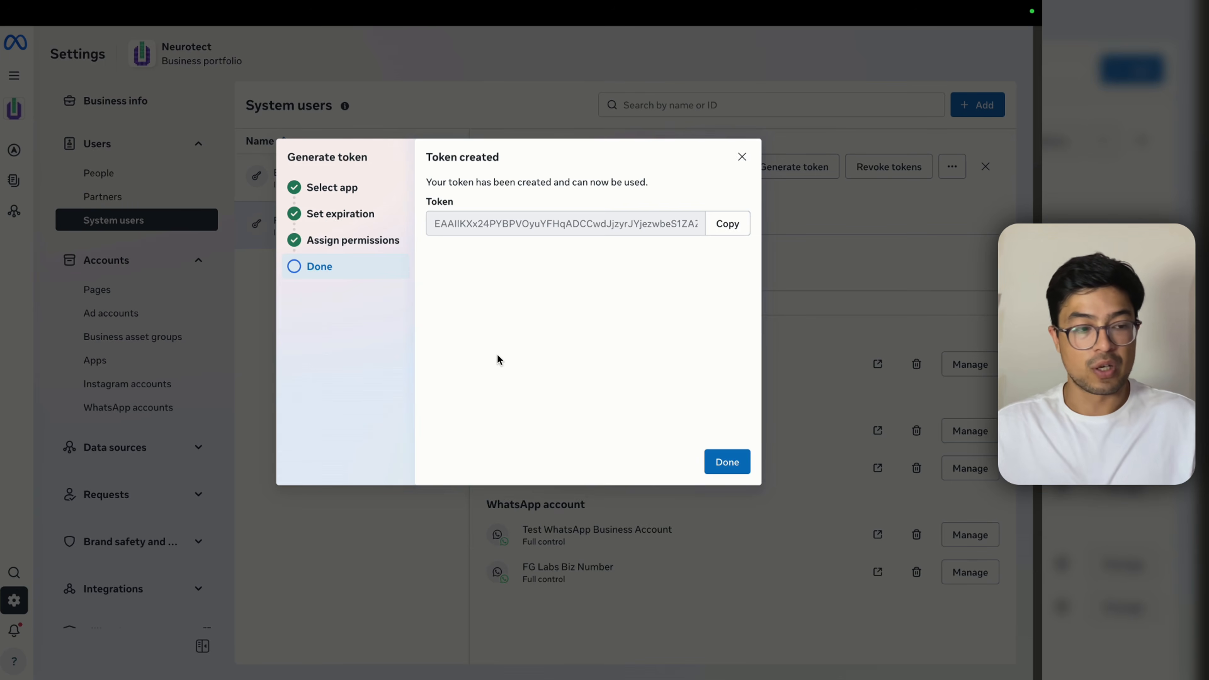
mouse_move(391, 0)
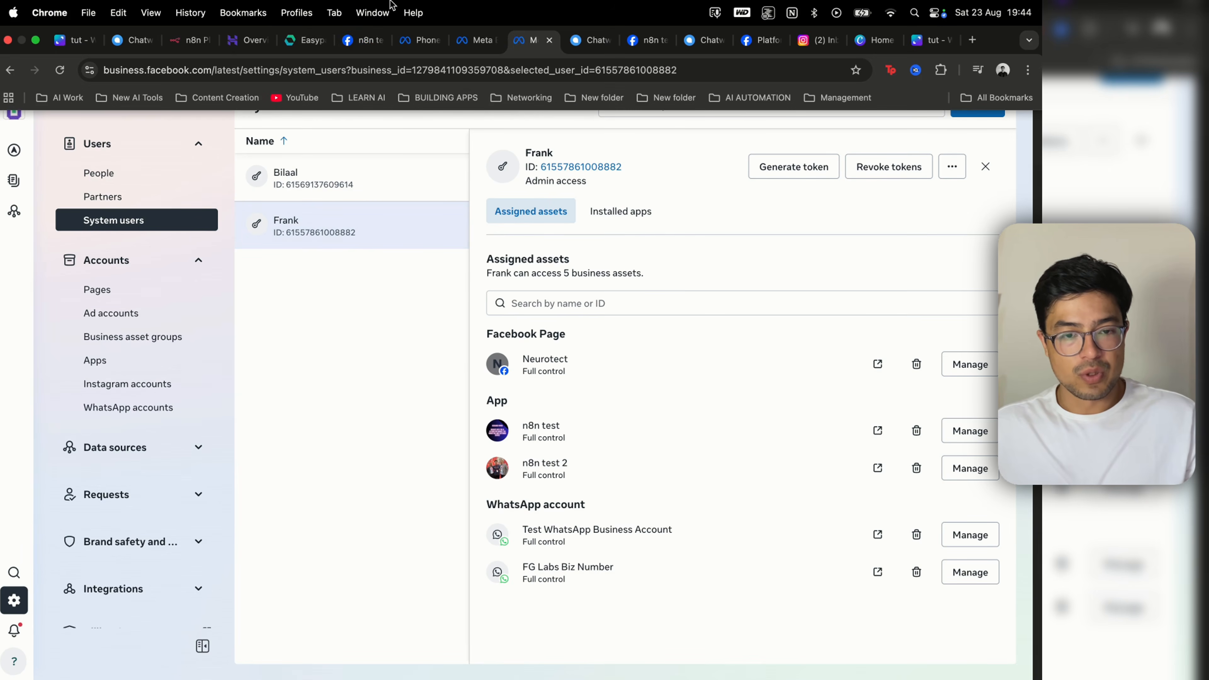
left_click(373, 41)
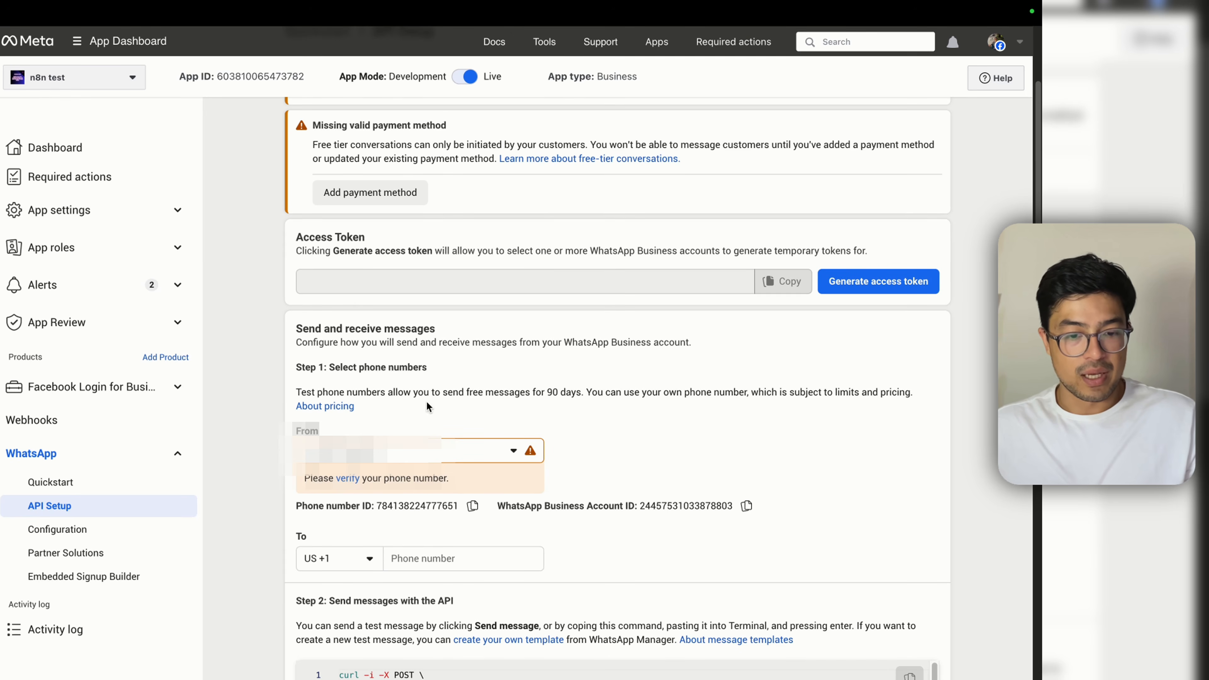
Step: Pick the other sending phone number to reveal its IDs, then go back to Chatwoot
left_click(405, 451)
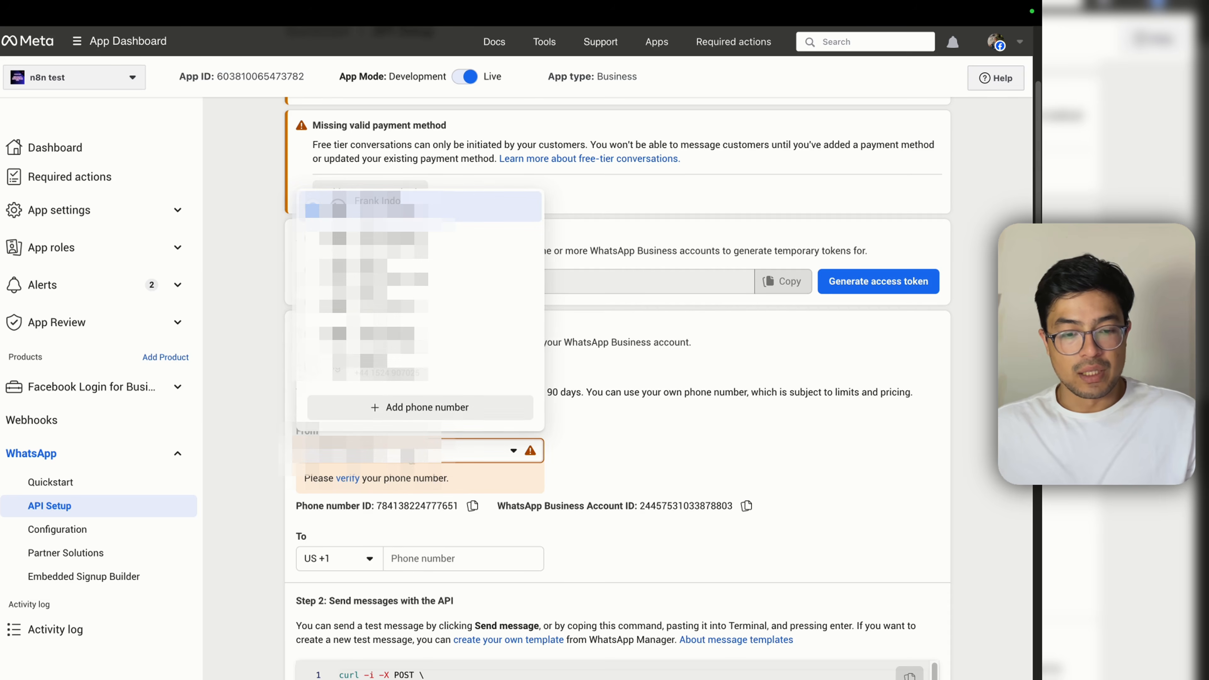
left_click(428, 240)
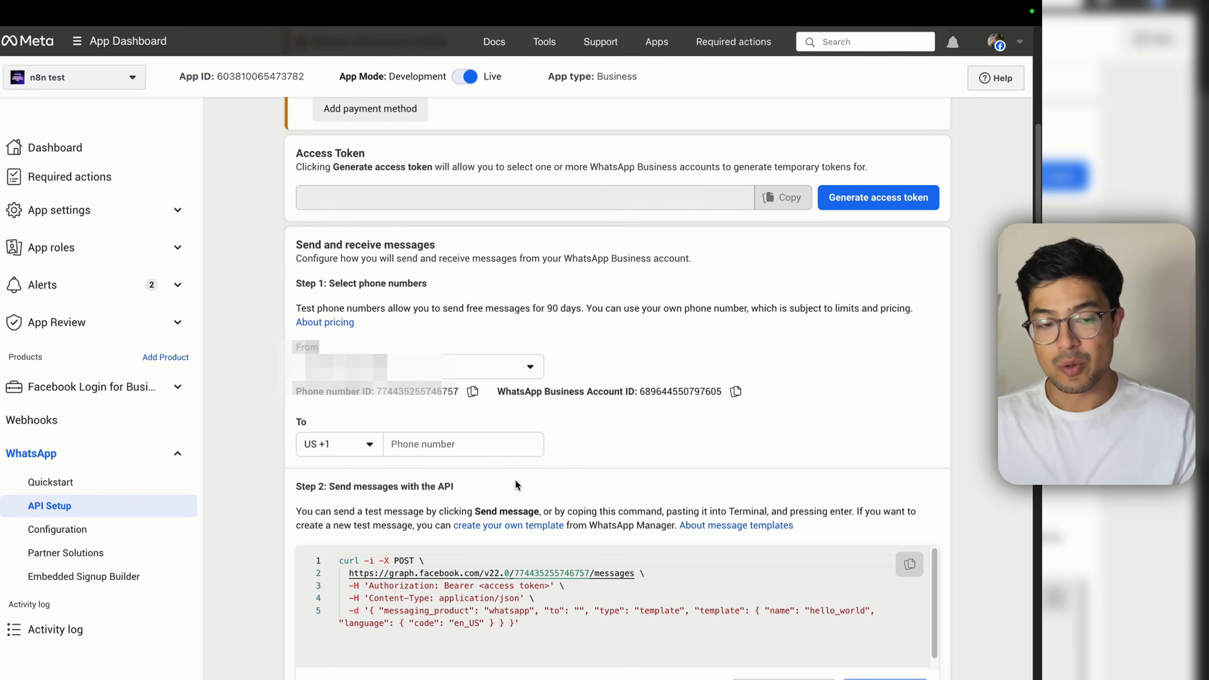
mouse_move(450, 5)
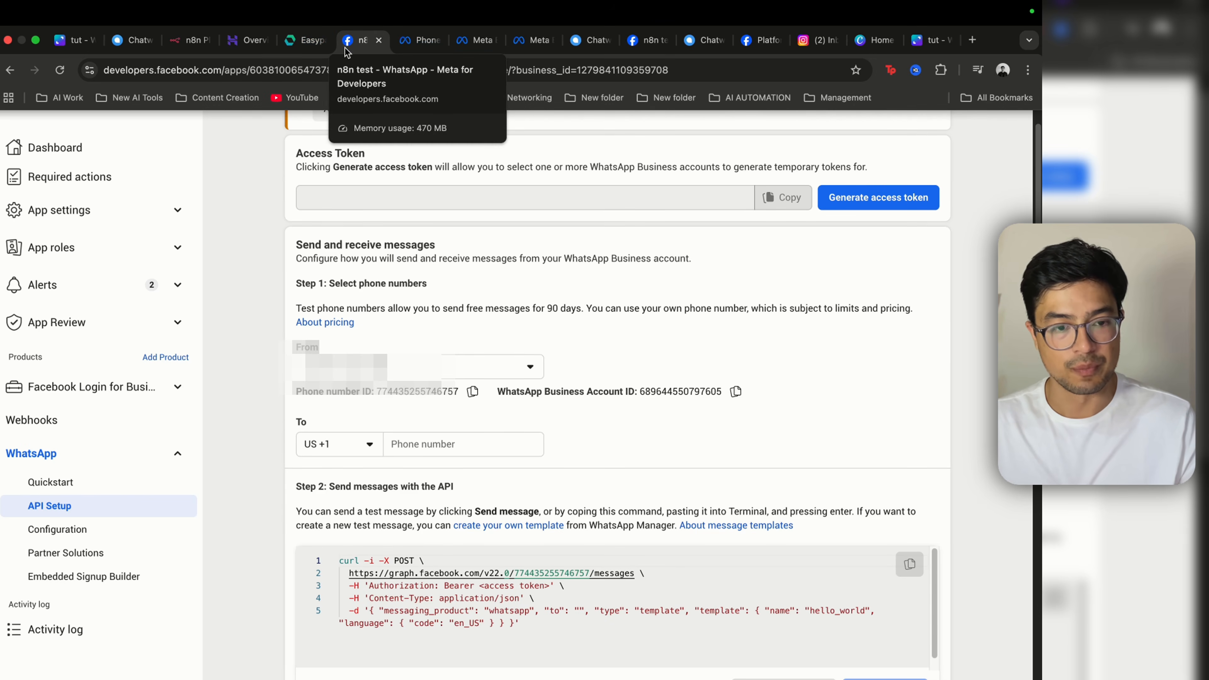
left_click(589, 40)
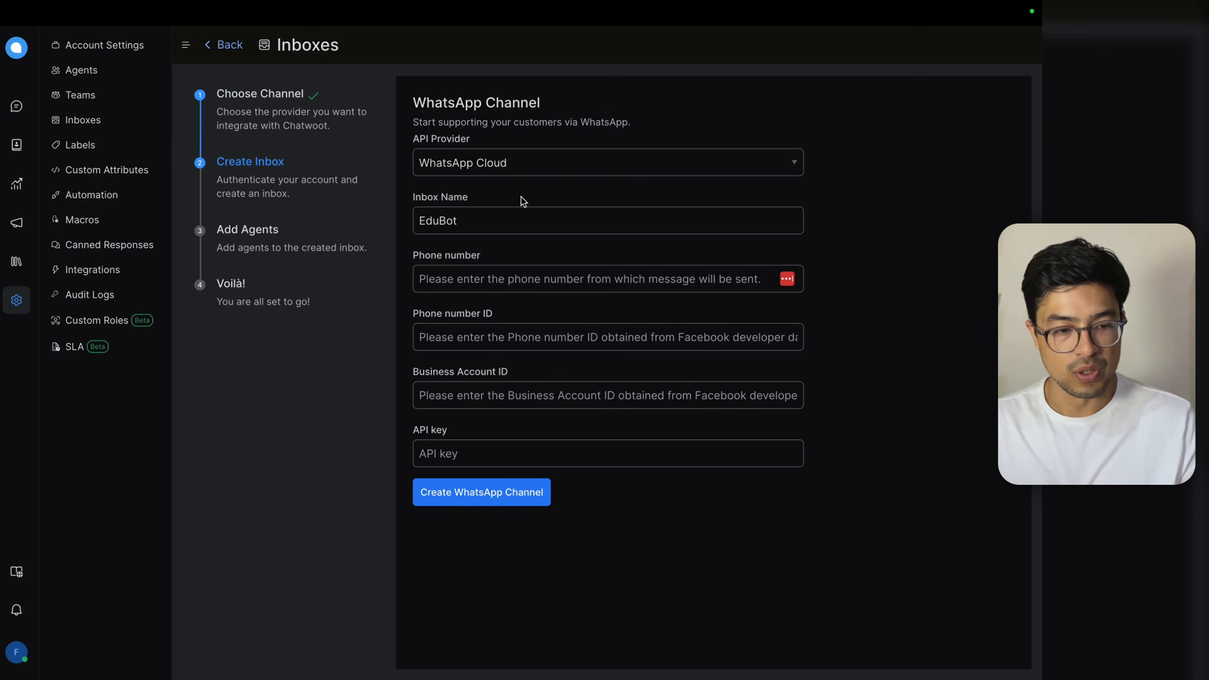
Step: Copy the phone number ID from Meta's API Setup page into Chatwoot's Phone number ID field
left_click(132, 40)
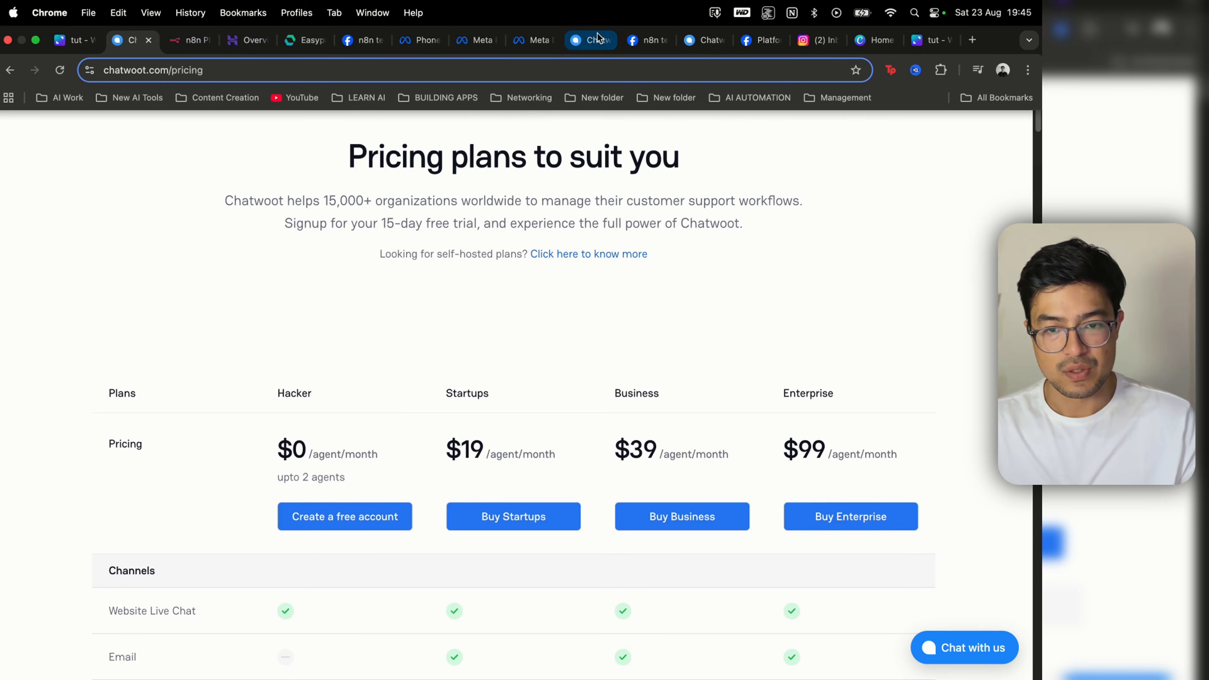
left_click(588, 40)
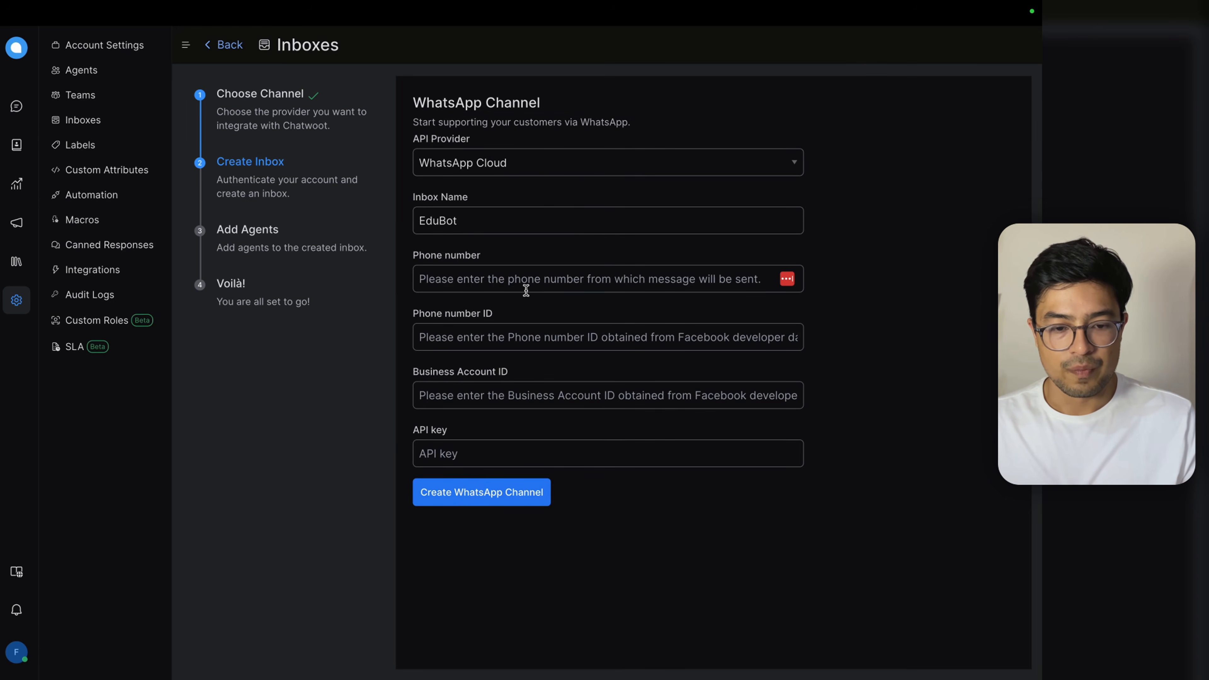
left_click(353, 41)
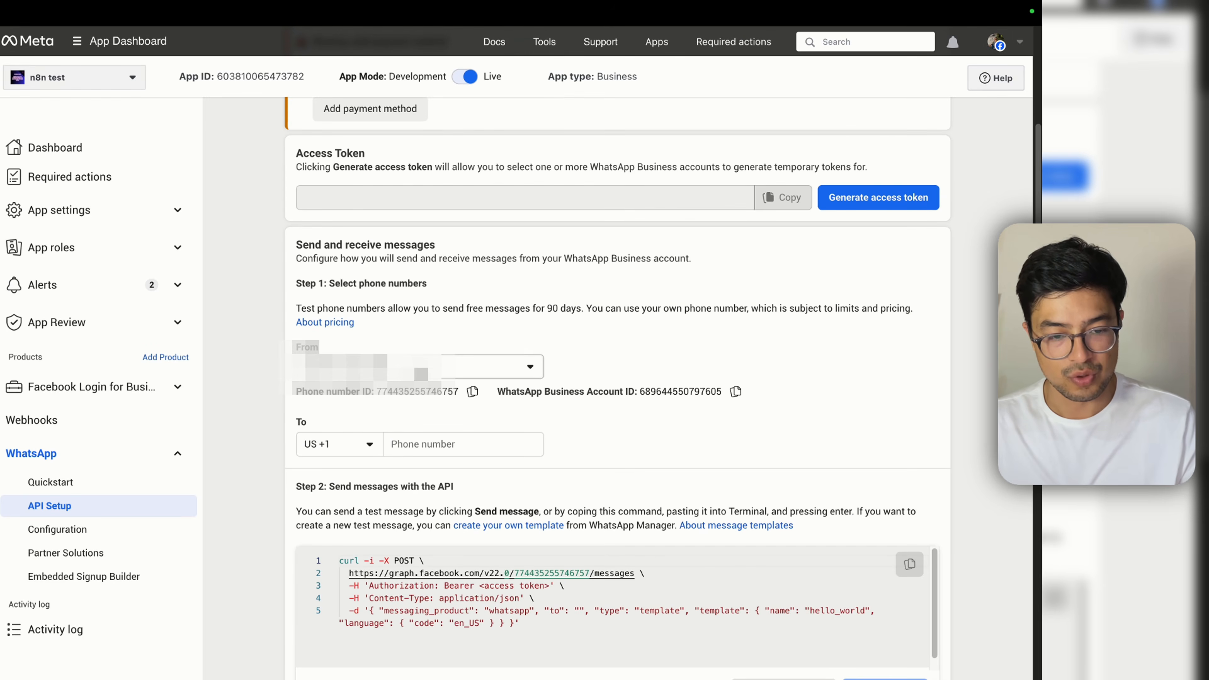
left_click_drag(391, 370, 300, 374)
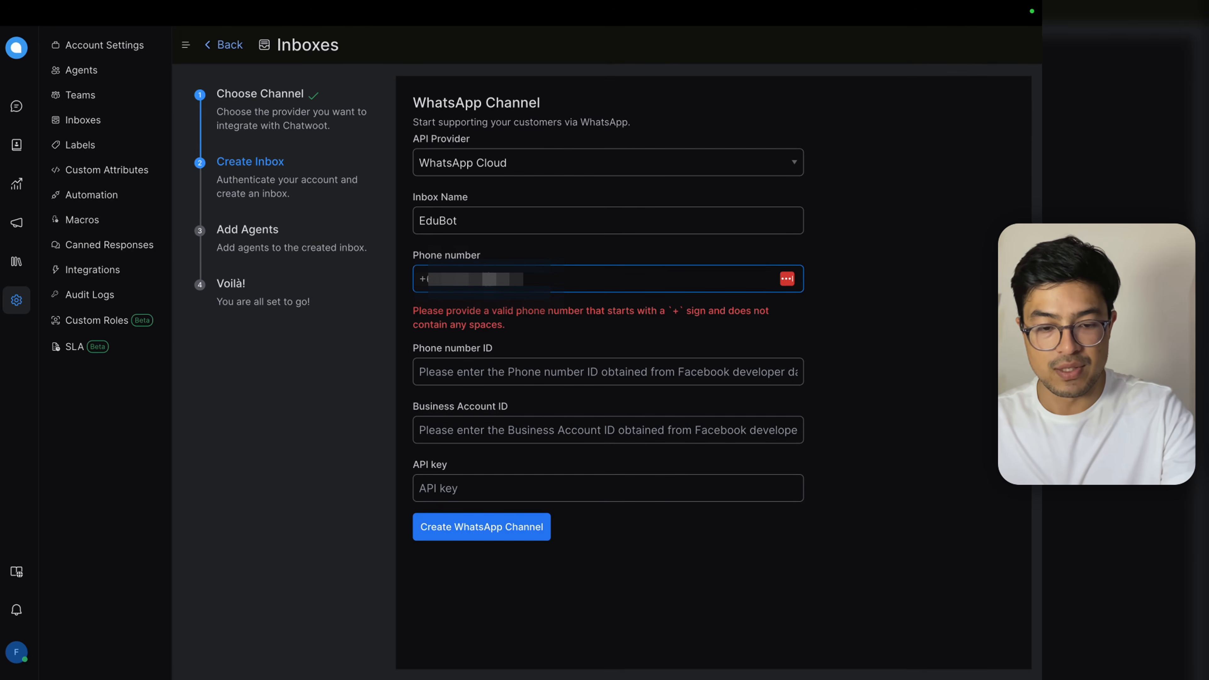
key("Tab")
left_click(419, 40)
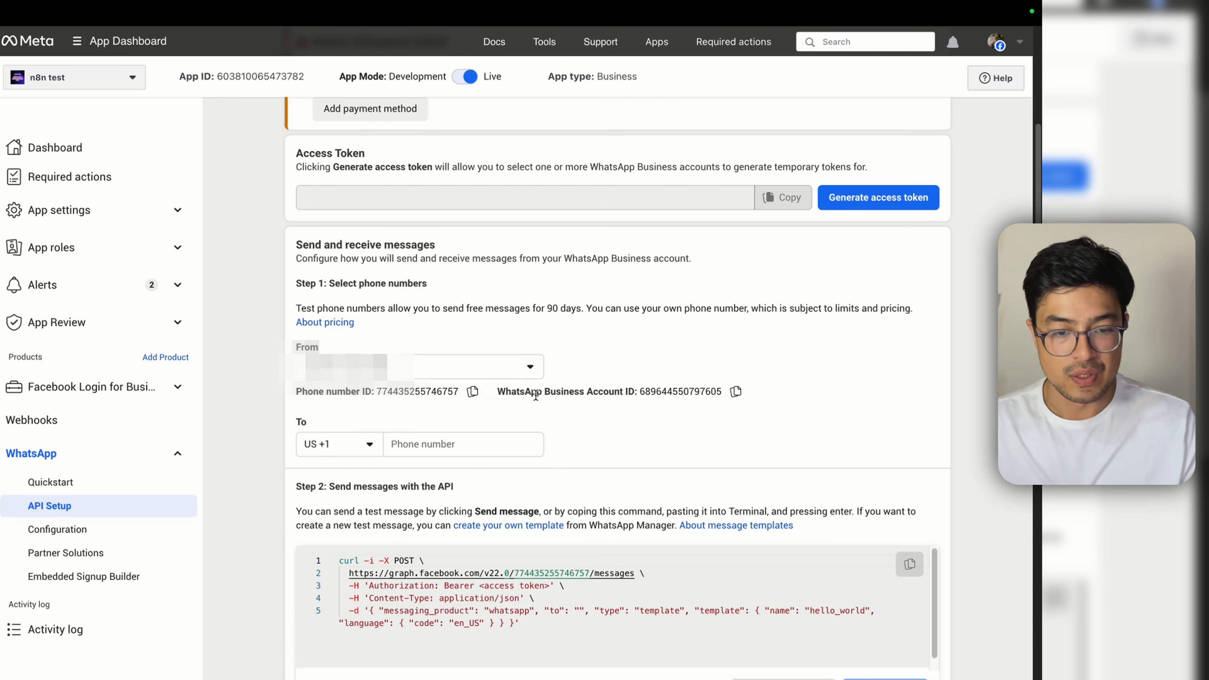
left_click(473, 391)
scroll(371, 399, "up", 5)
scroll(370, 399, "down", 5)
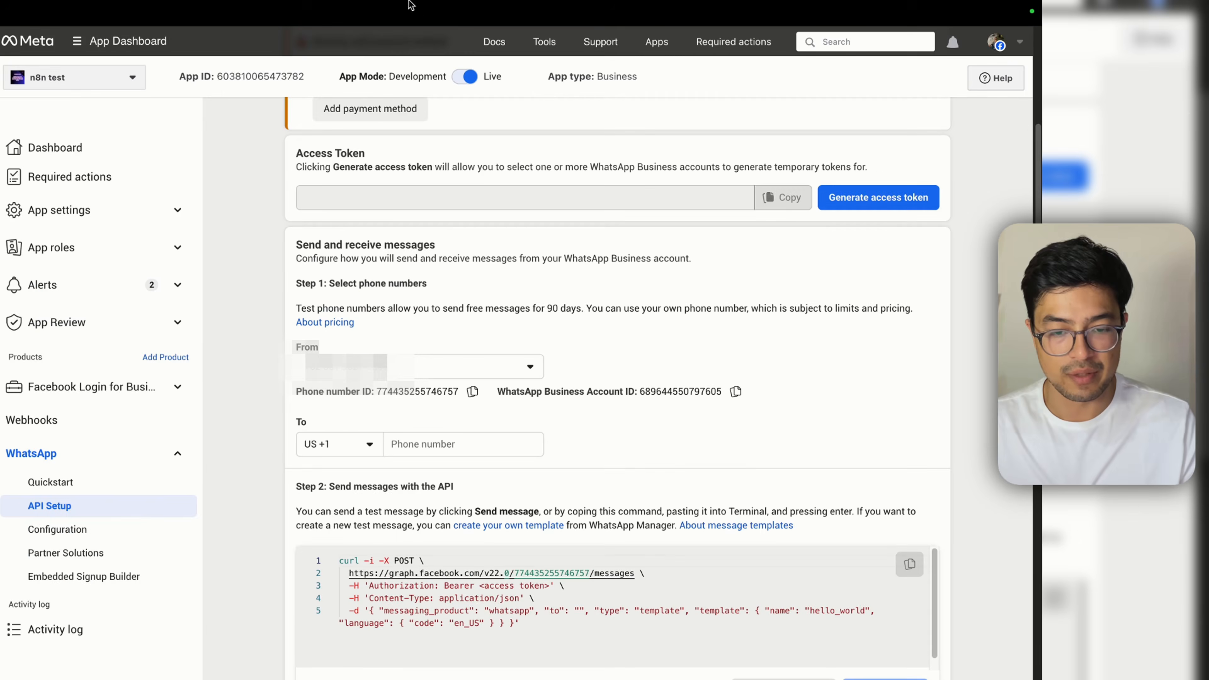
left_click(400, 41)
left_click(492, 340)
key("super+v")
Step: Add the WhatsApp Business Account ID and access-token API key, then create the EduBot channel
left_click(419, 21)
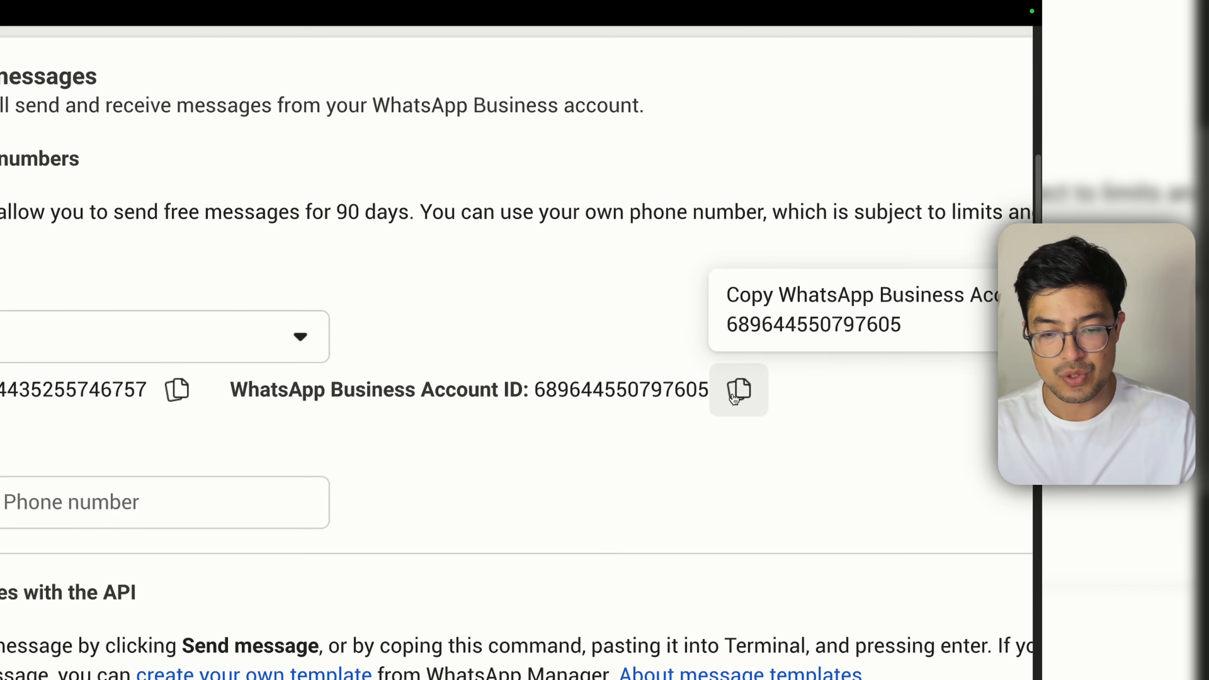
left_click(697, 391)
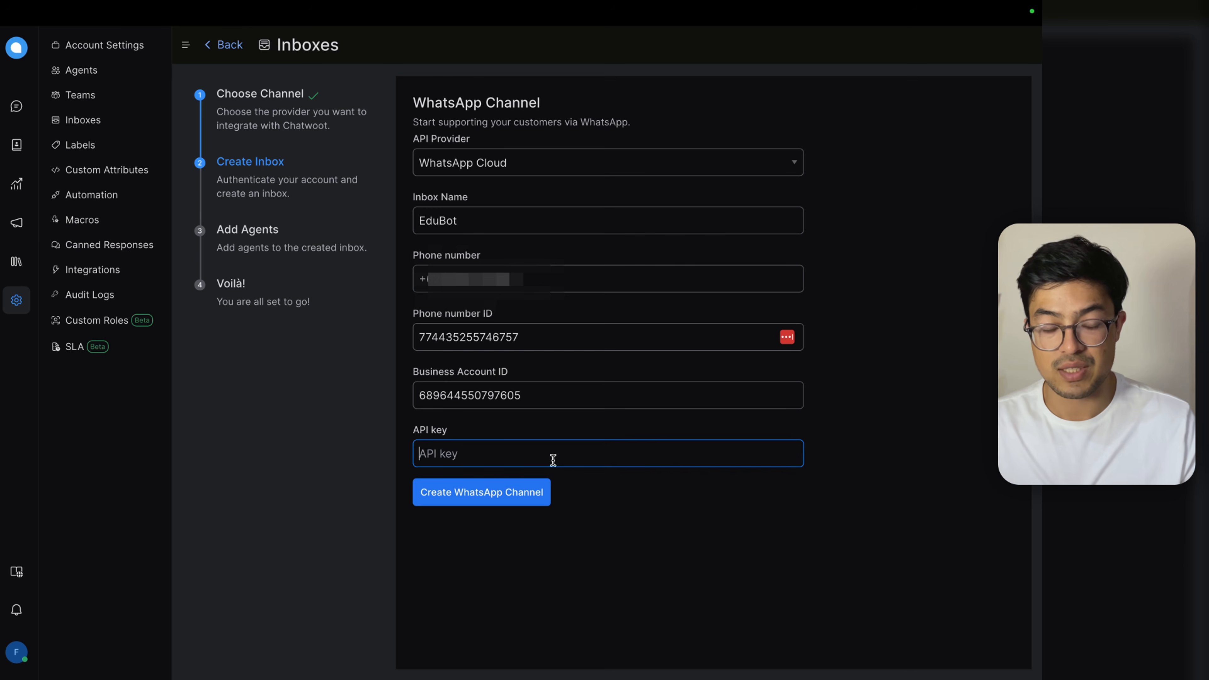
key("super+v")
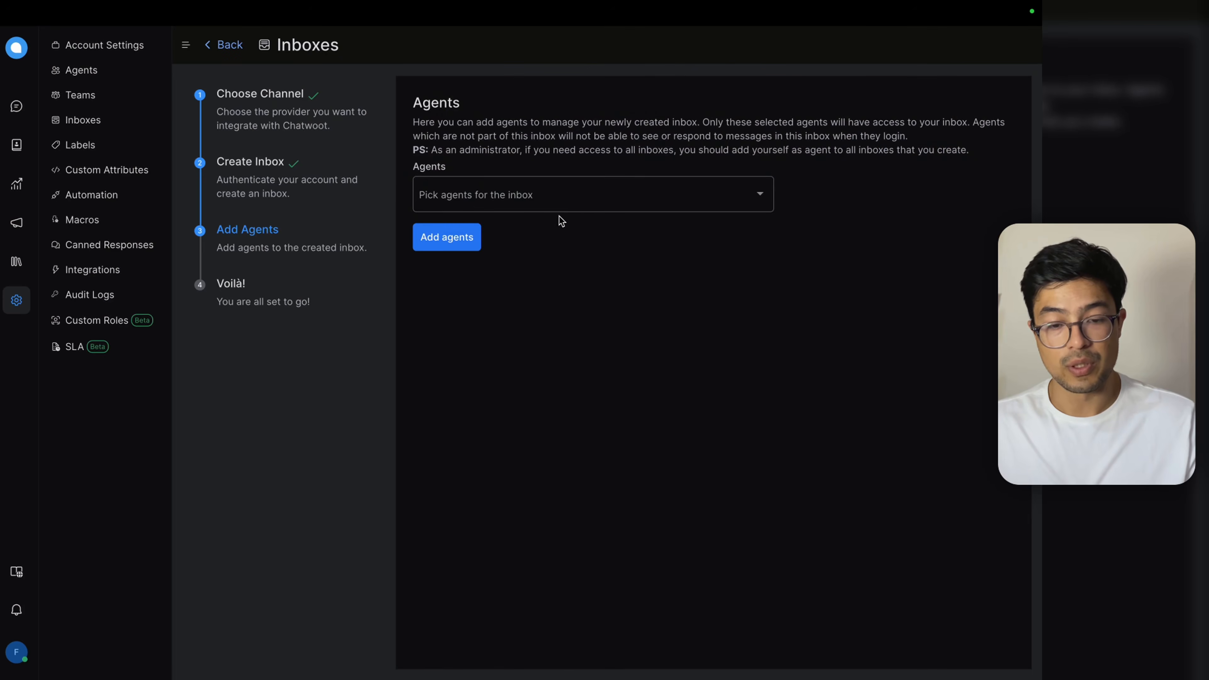
left_click(569, 197)
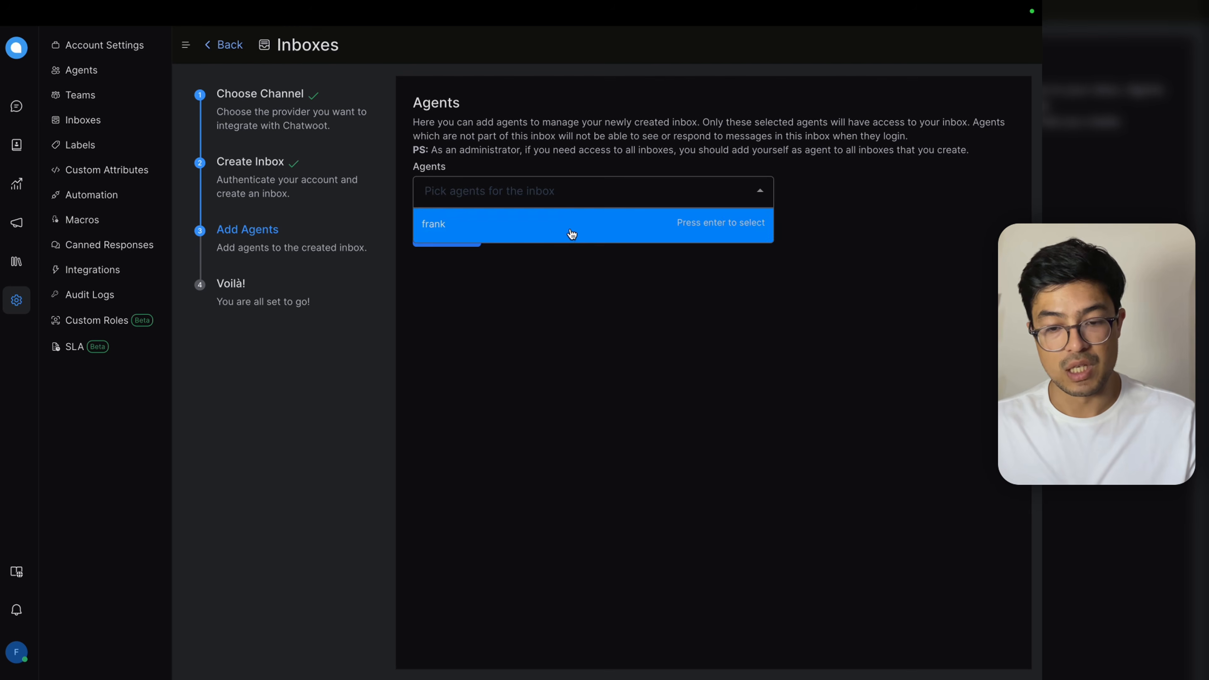
Step: Assign the available agent to the EduBot inbox and complete the setup
left_click(571, 233)
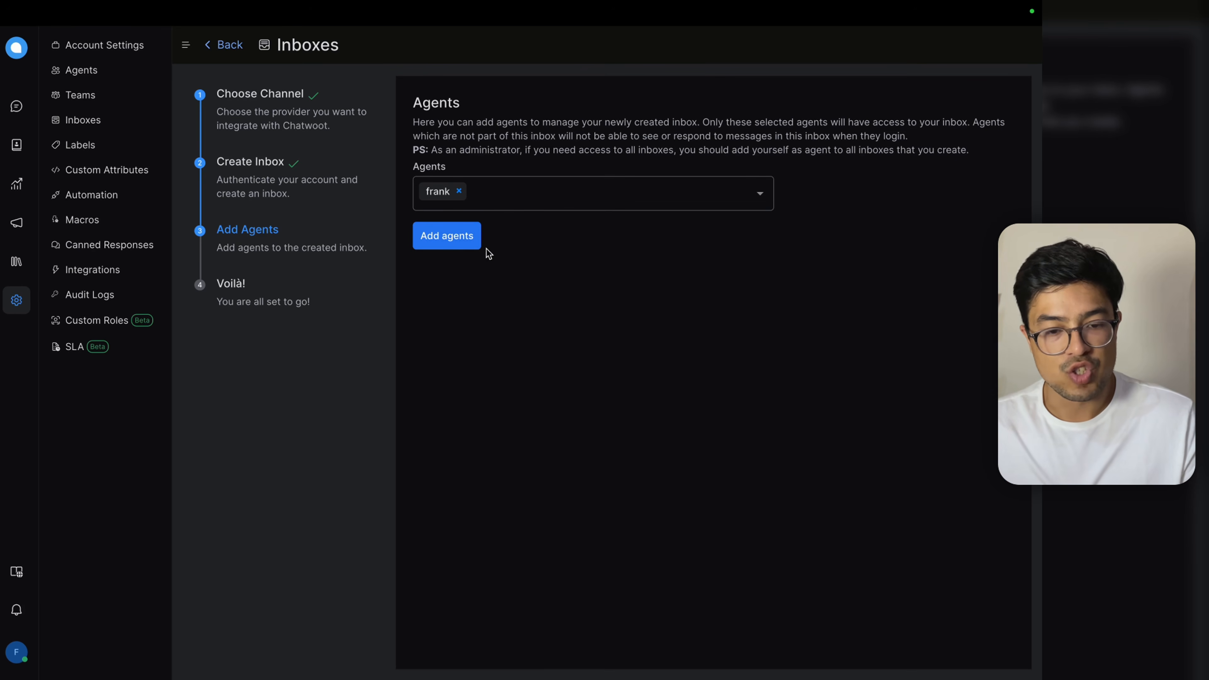
left_click(473, 238)
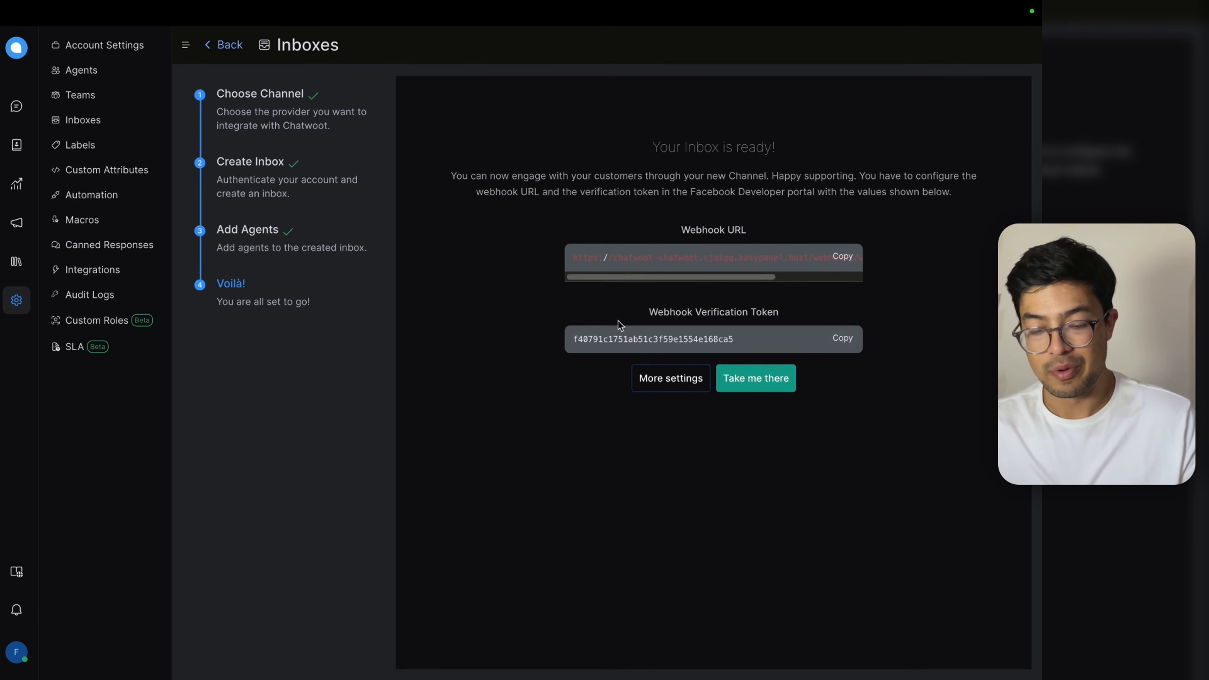
left_click(832, 269)
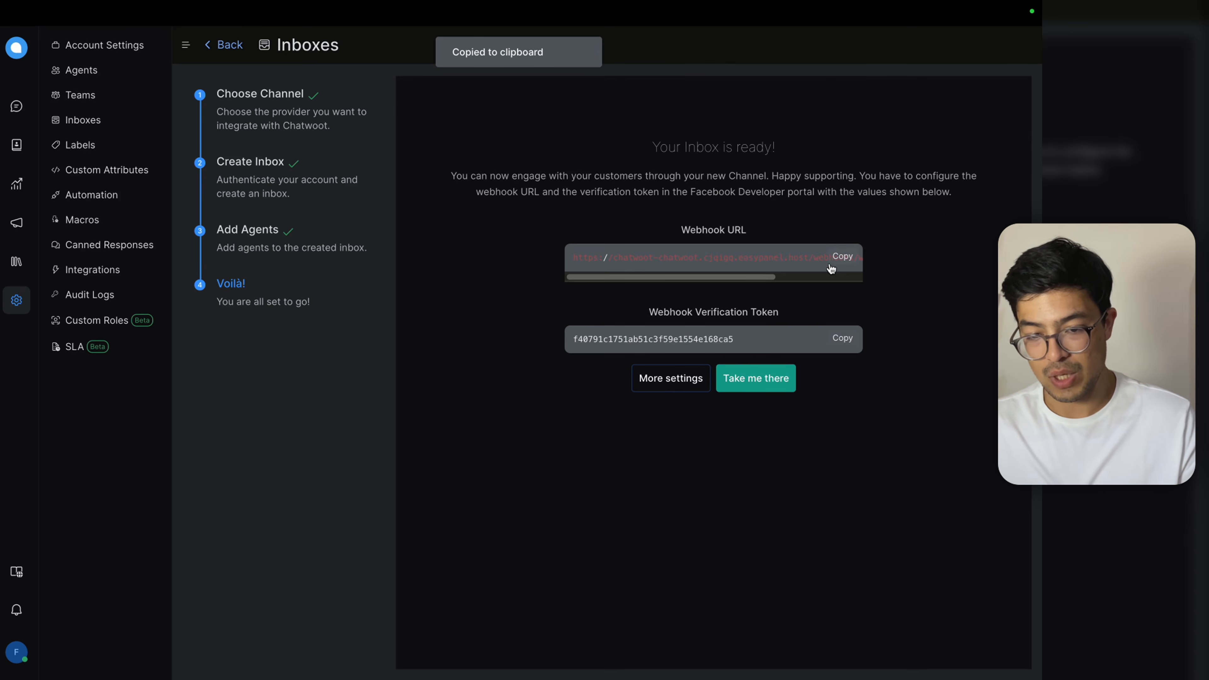
mouse_move(592, 1)
left_click(360, 48)
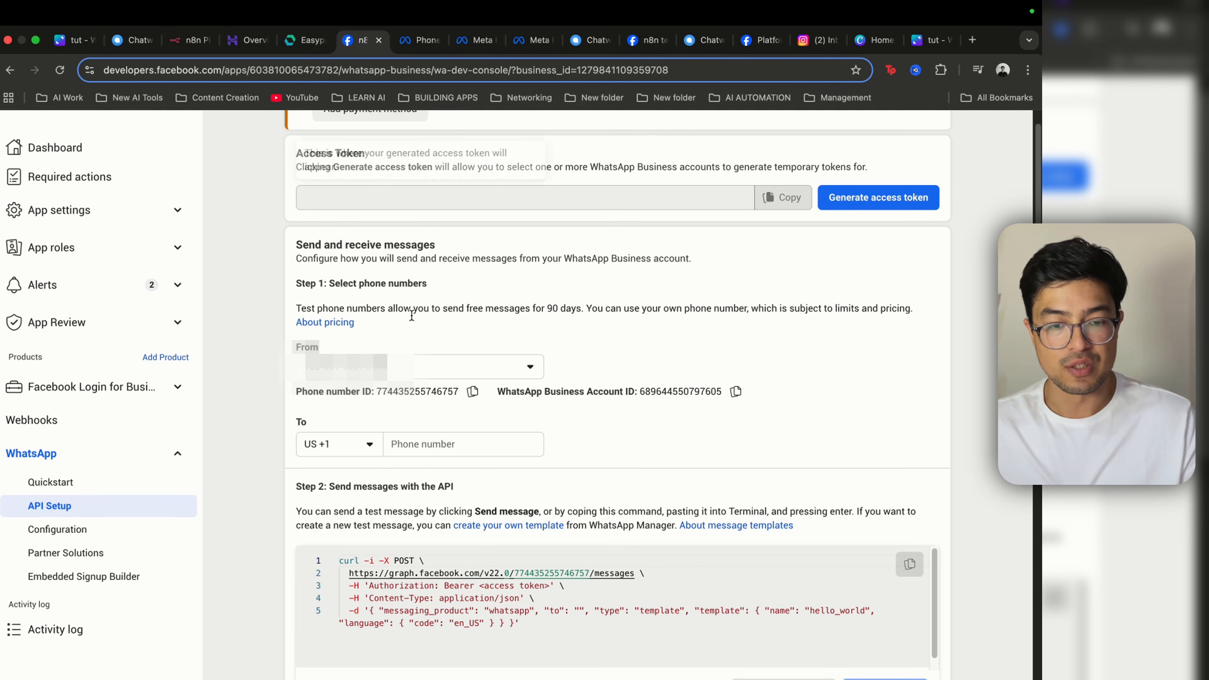
scroll(577, 363, "up", 4)
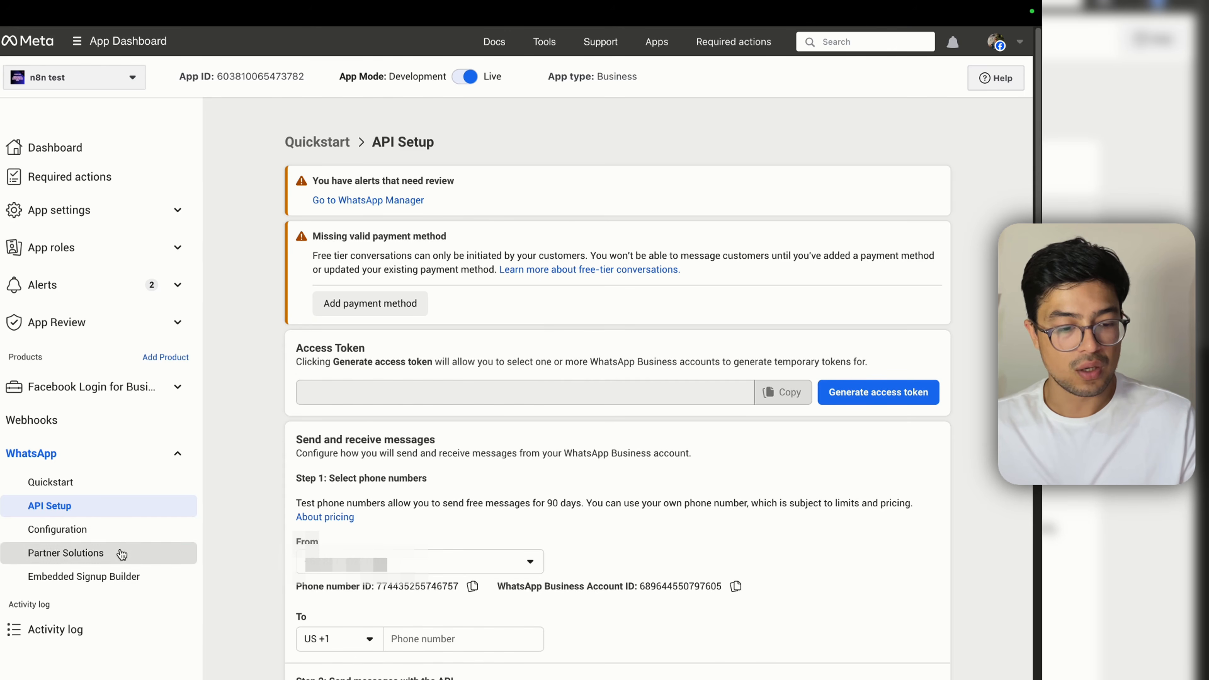
left_click(115, 530)
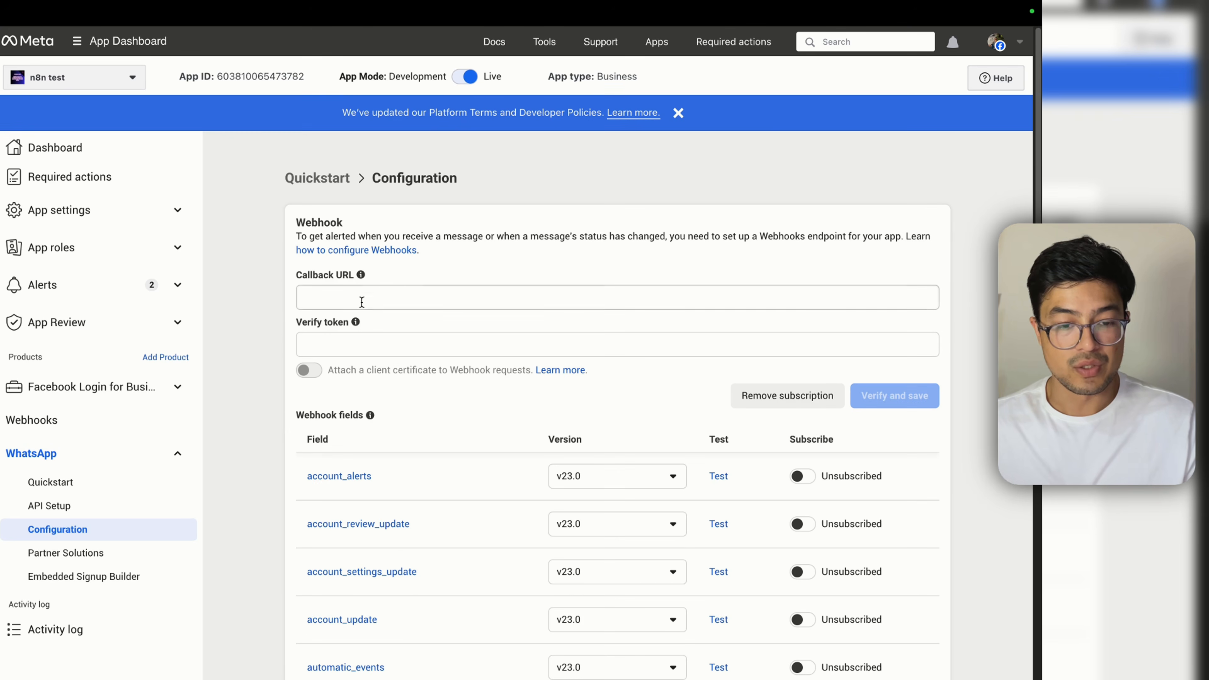
left_click(362, 298)
key("super+v")
key("super+a")
key("BackSpace")
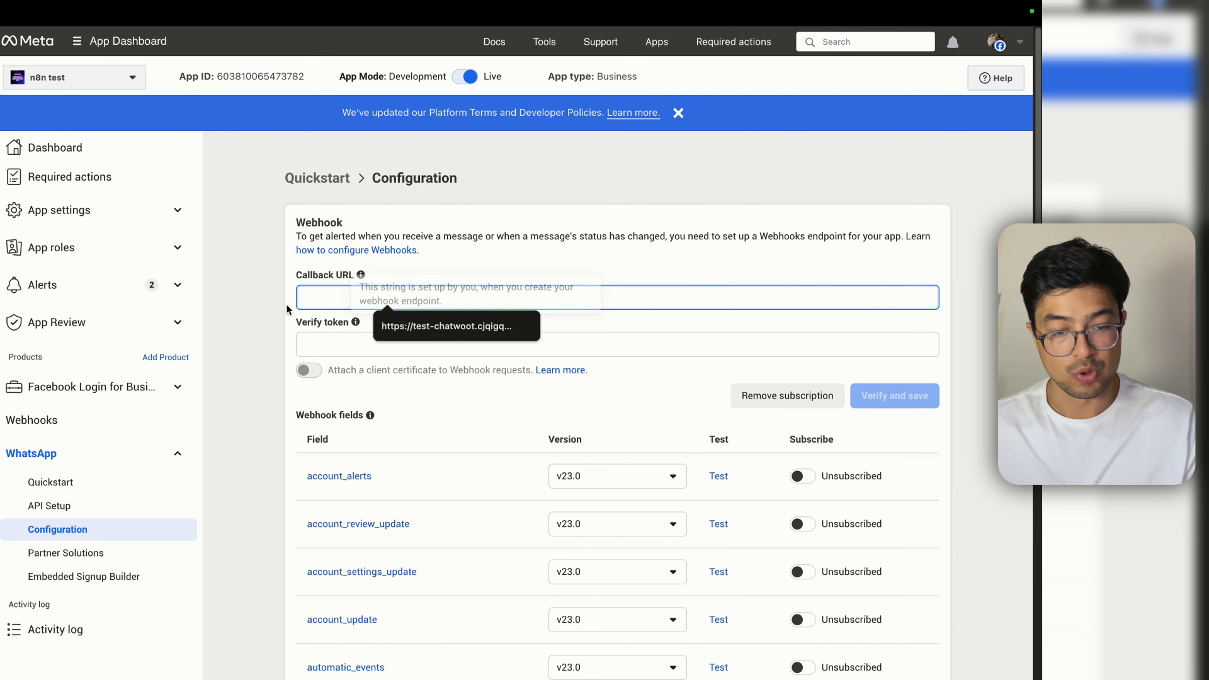
key("super+v")
left_click(282, 316)
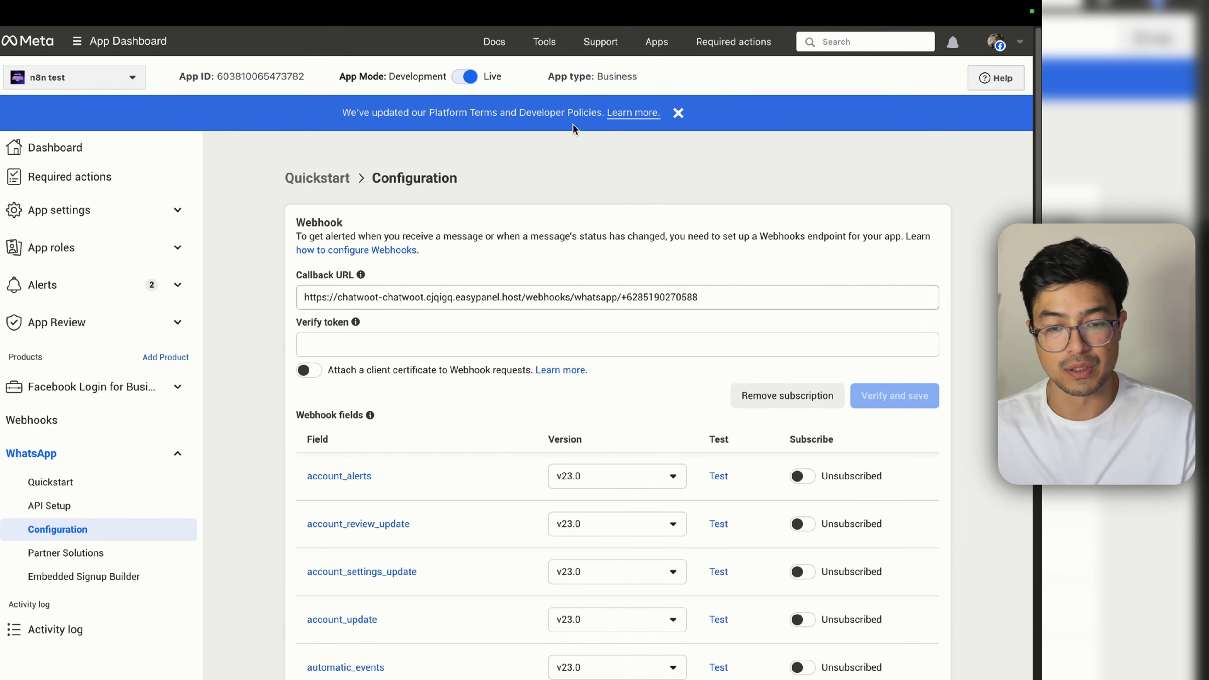
mouse_move(289, 62)
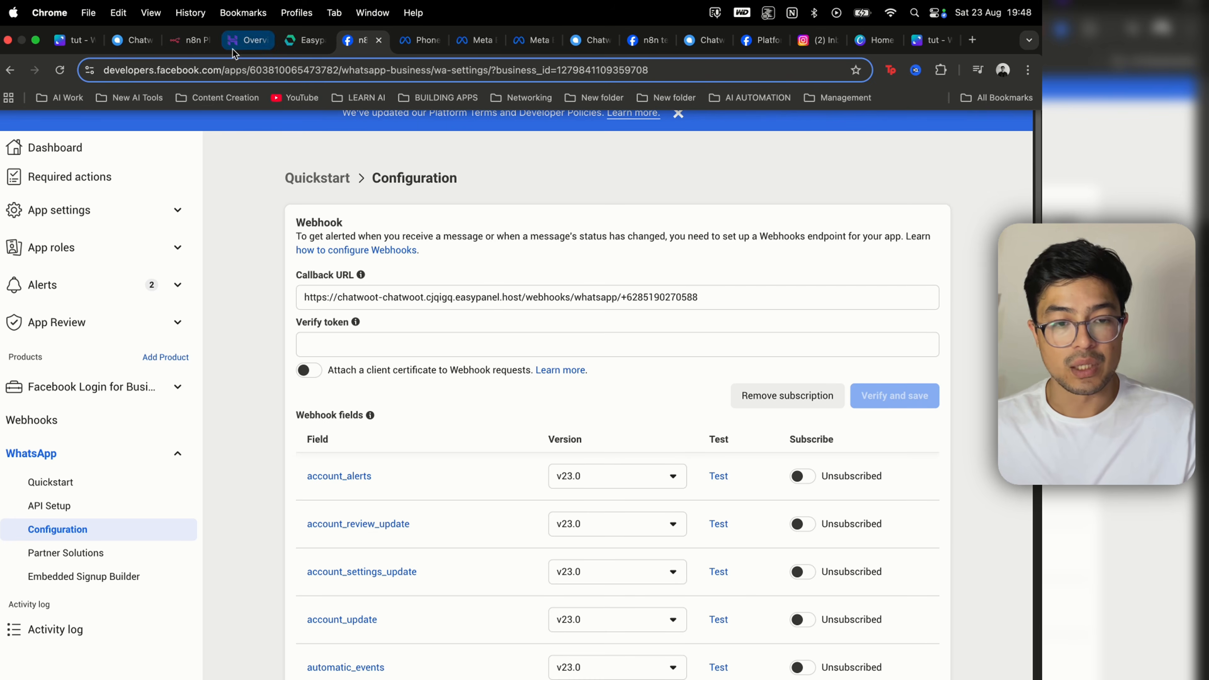
Step: Paste Chatwoot's verification token into Verify token, then verify and save the webhook
left_click(595, 43)
left_click(846, 343)
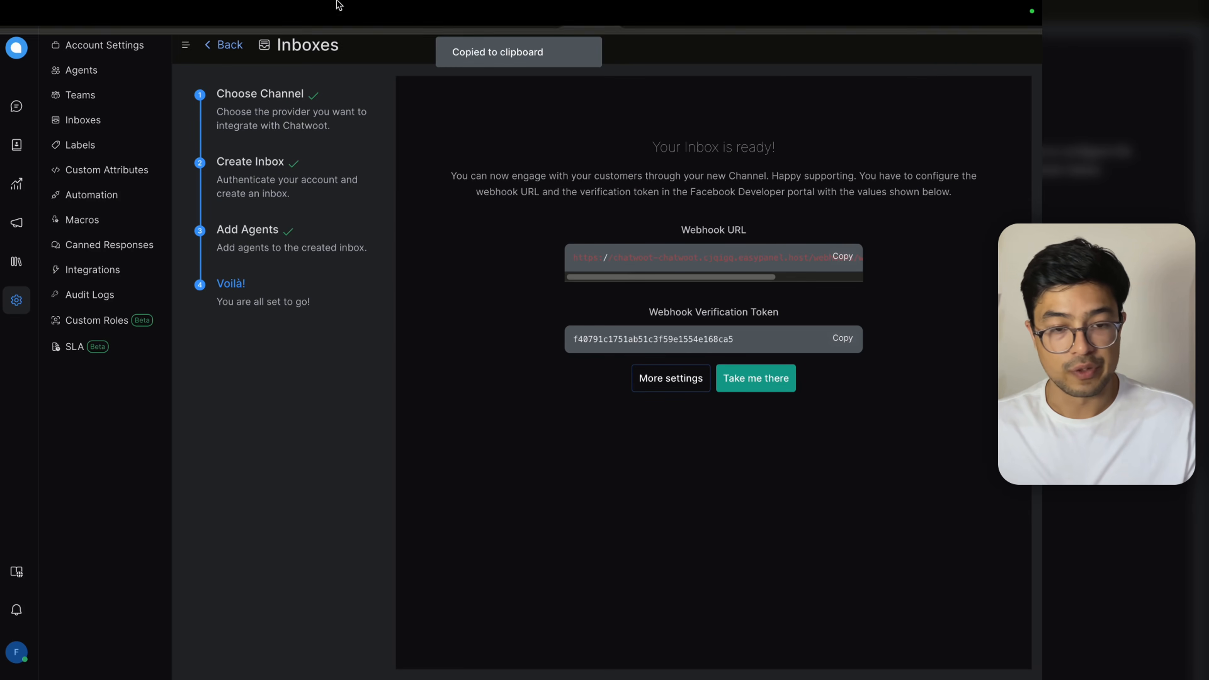
mouse_move(341, 5)
left_click(358, 47)
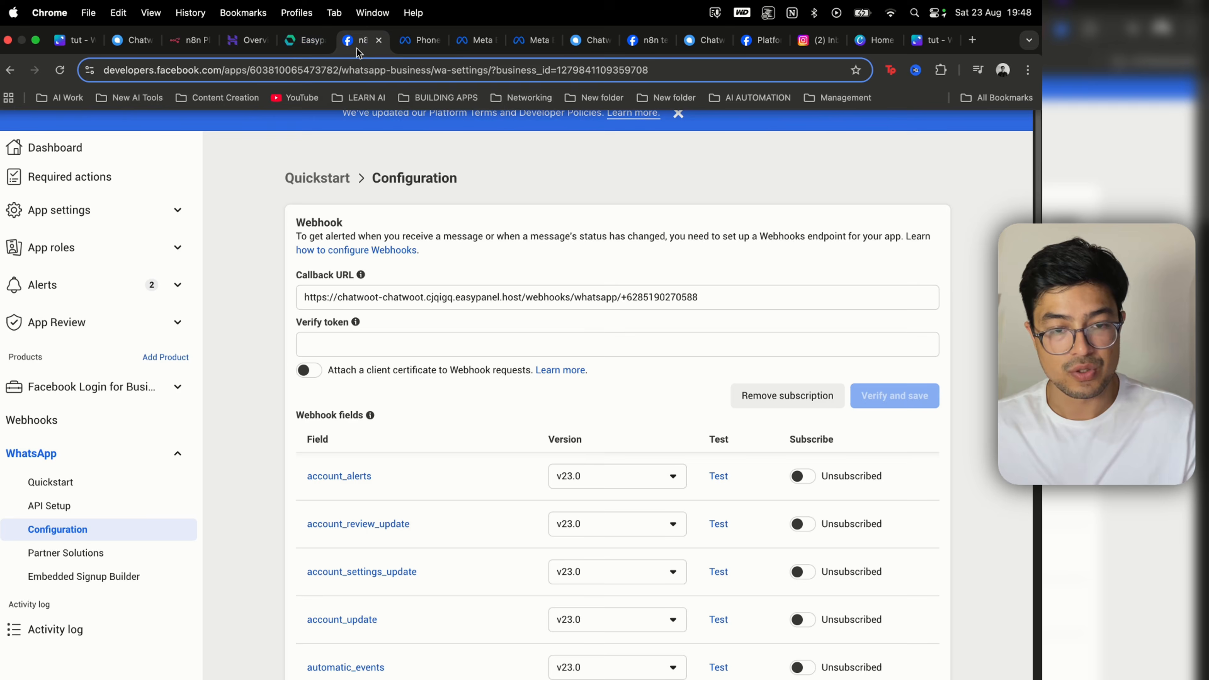
left_click(455, 338)
key("super+v")
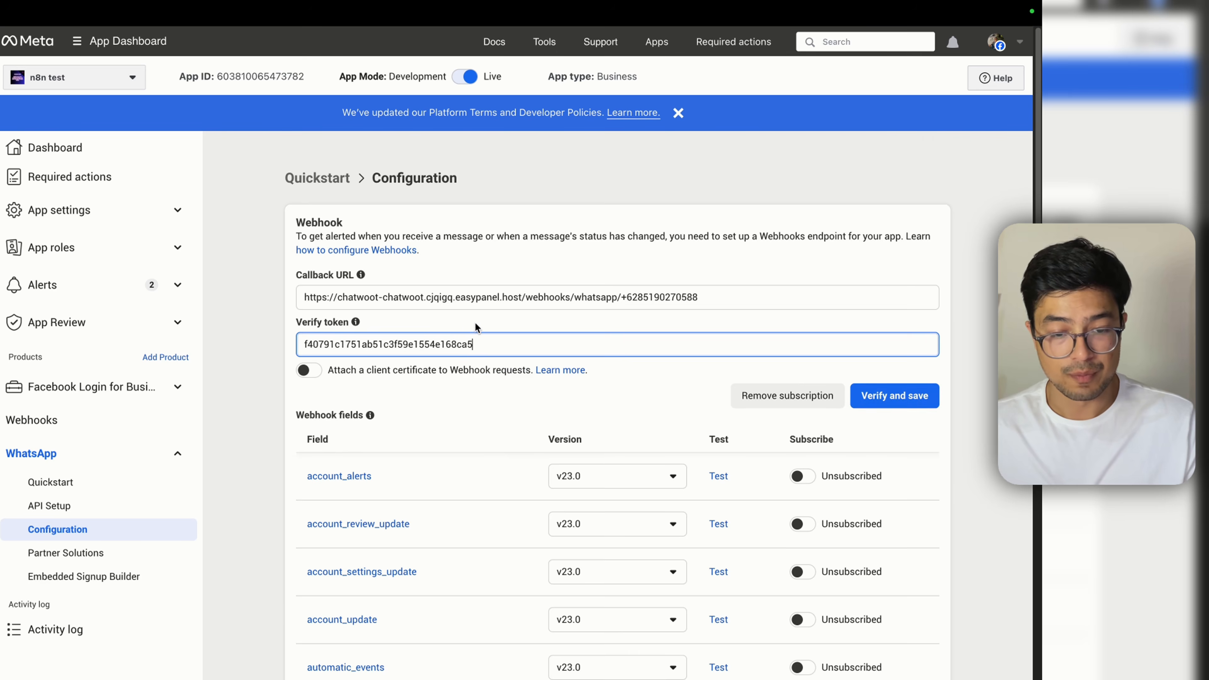
scroll(696, 464, "down", 10)
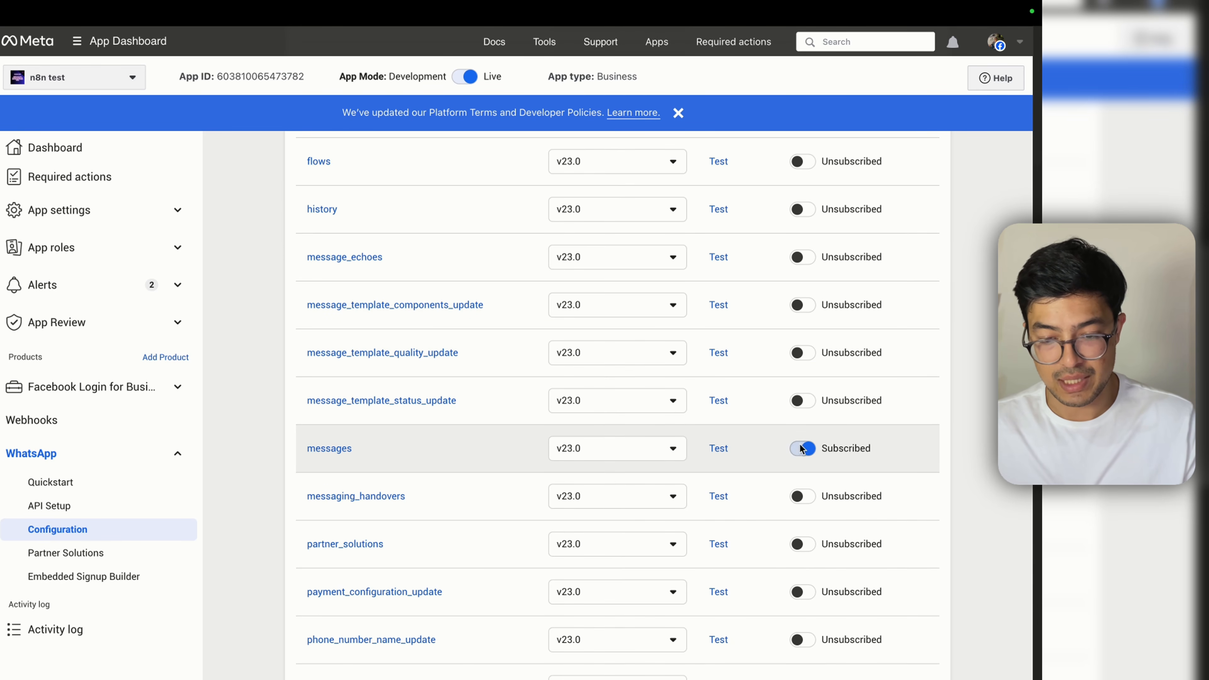
scroll(761, 455, "up", 10)
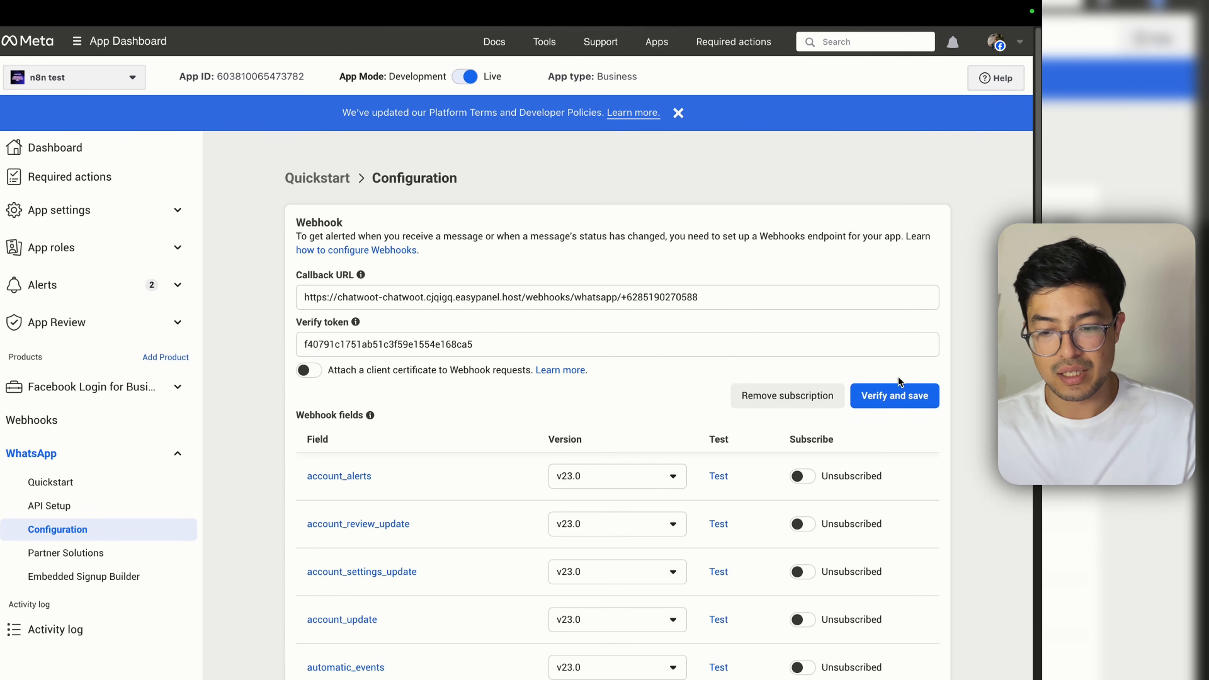
left_click(896, 400)
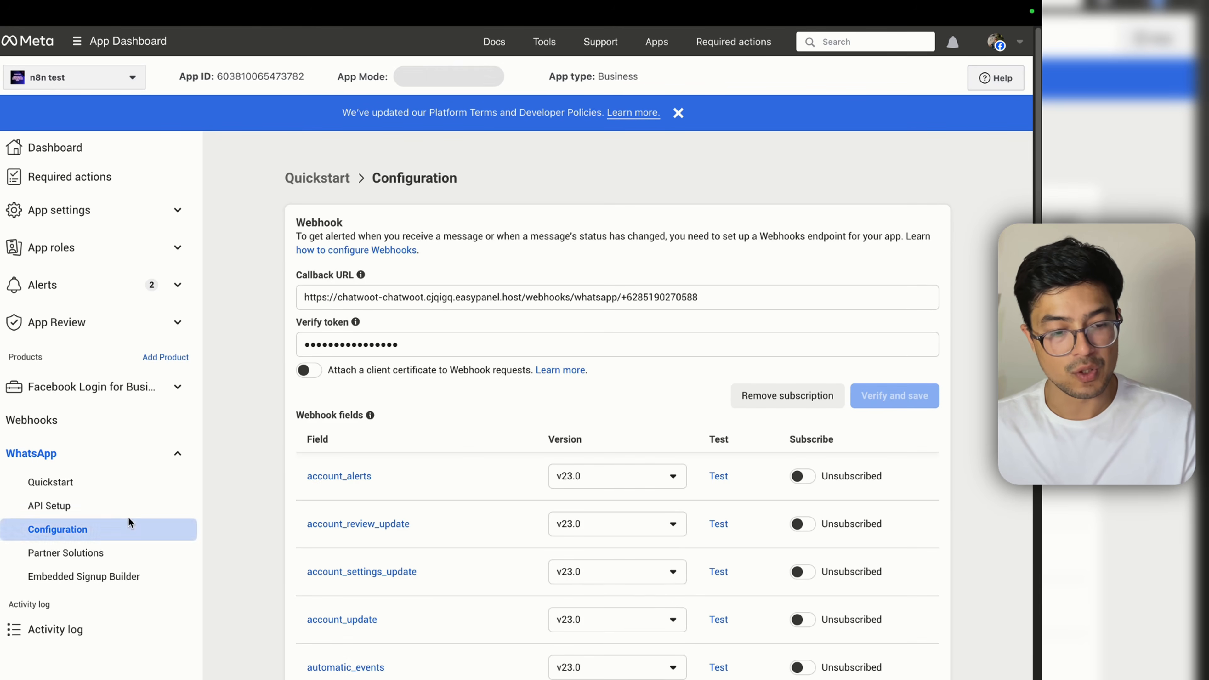
Step: Change the WhatsApp API Setup From number to a different sending phone number
left_click(125, 516)
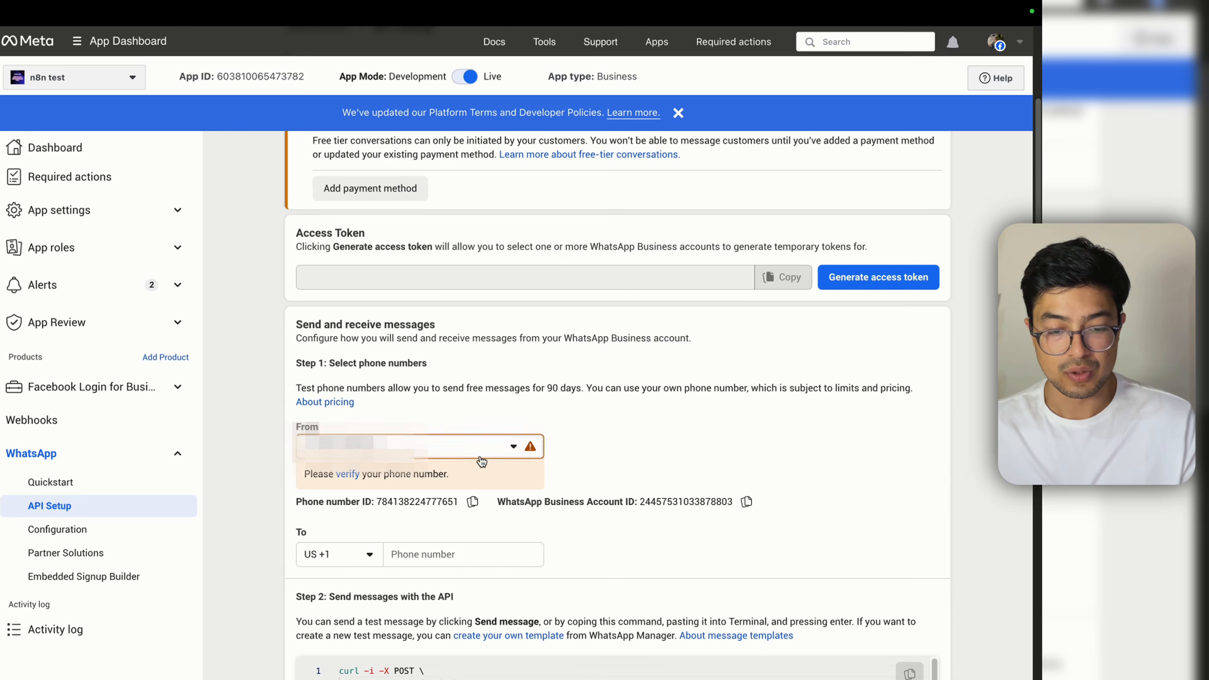
left_click(482, 458)
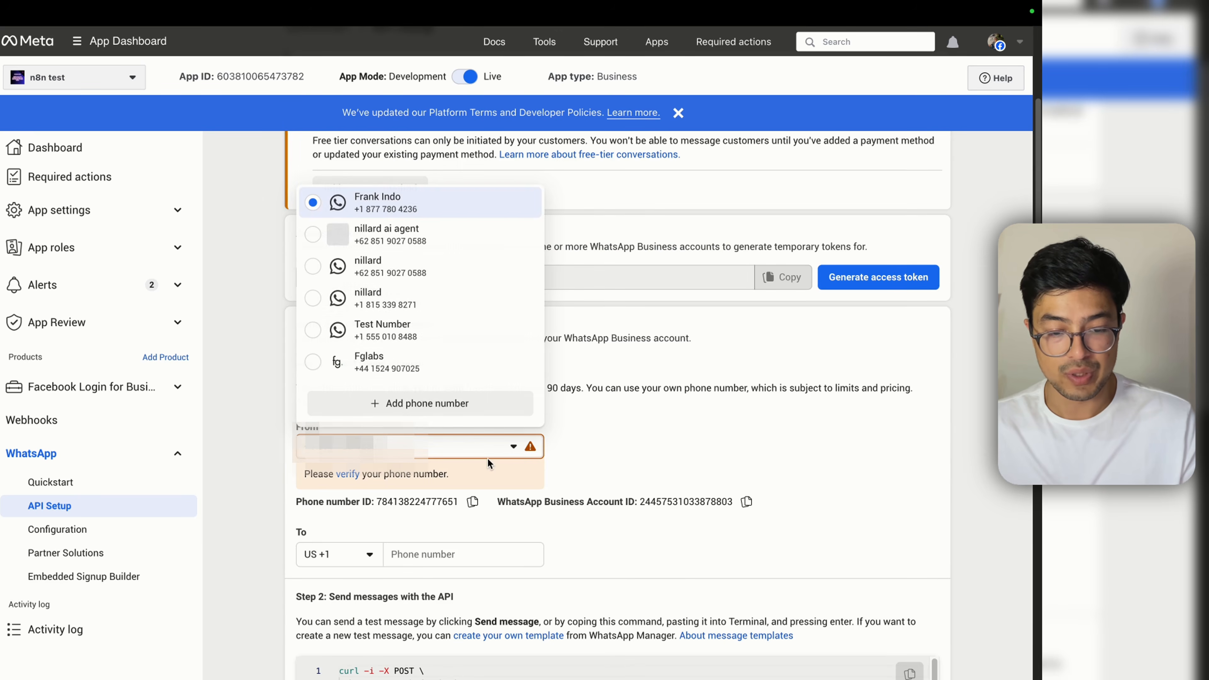
left_click(432, 312)
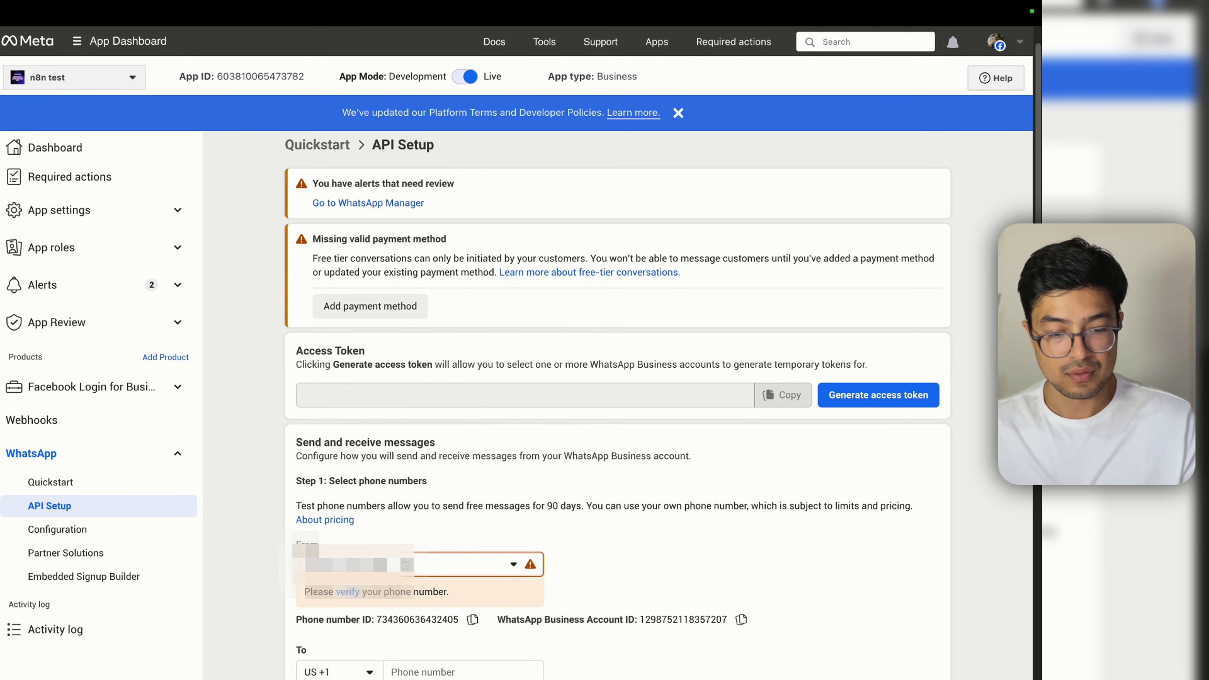
left_click(408, 565)
left_click(429, 352)
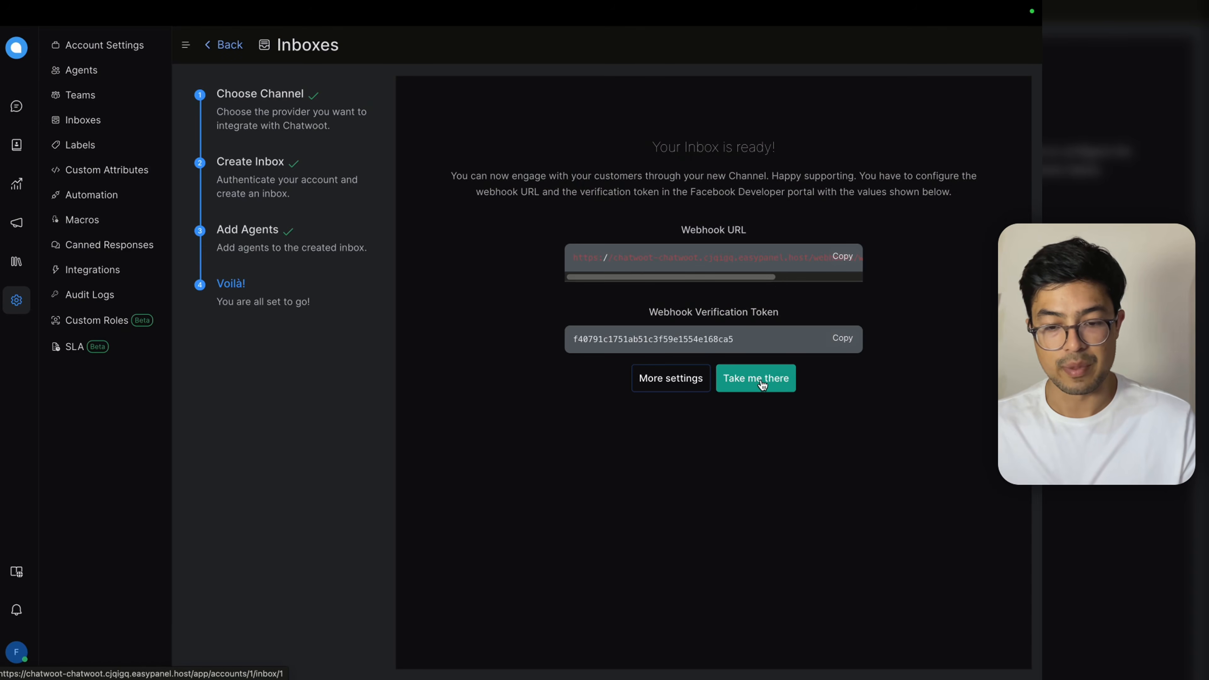
left_click(771, 379)
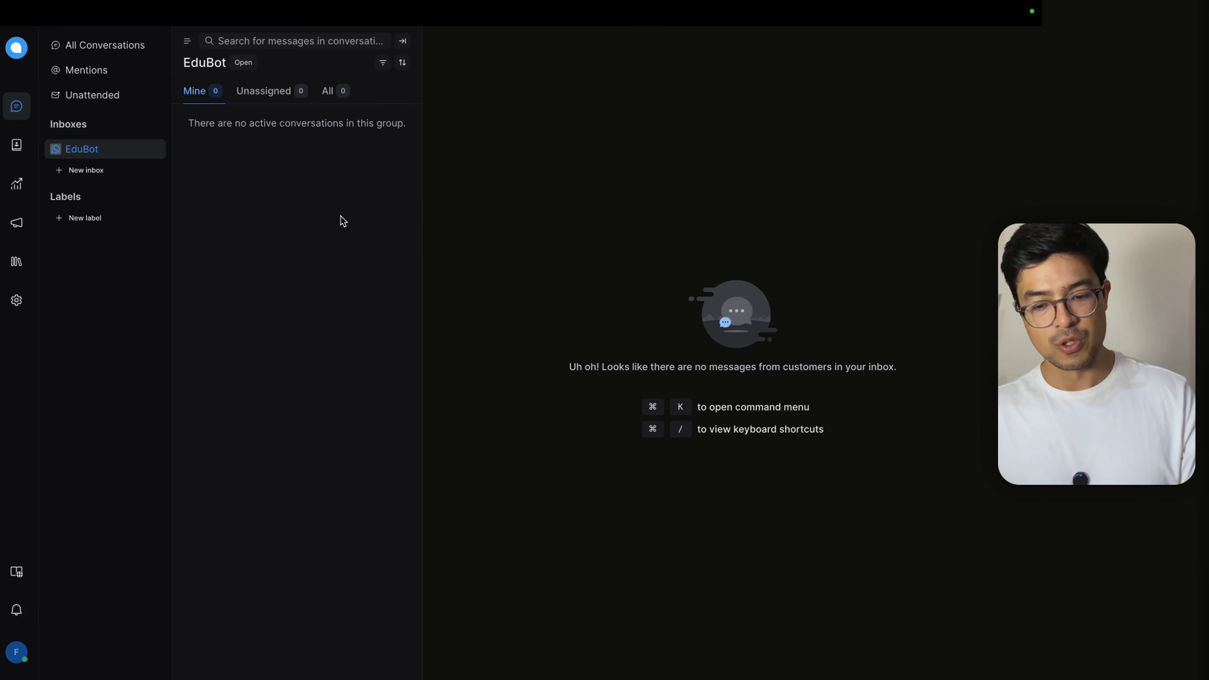
Step: Move to the WhatsApp desktop and nudge its window into place
key("ctrl+Left")
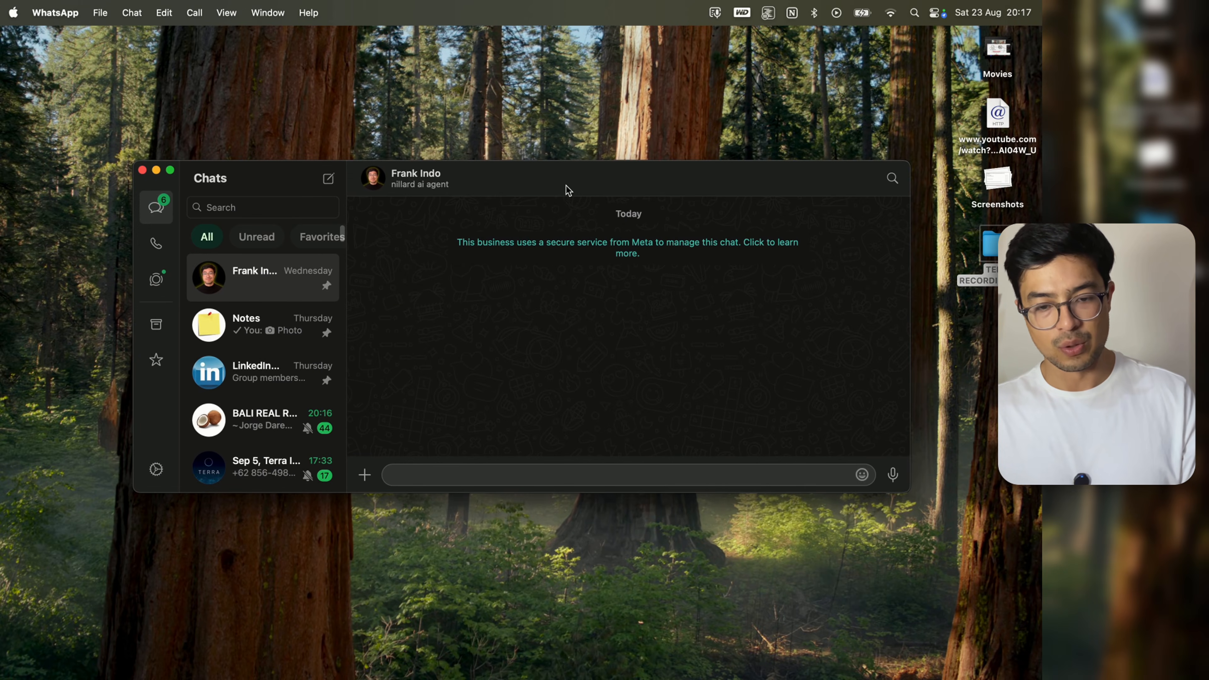
left_click_drag(567, 184, 554, 171)
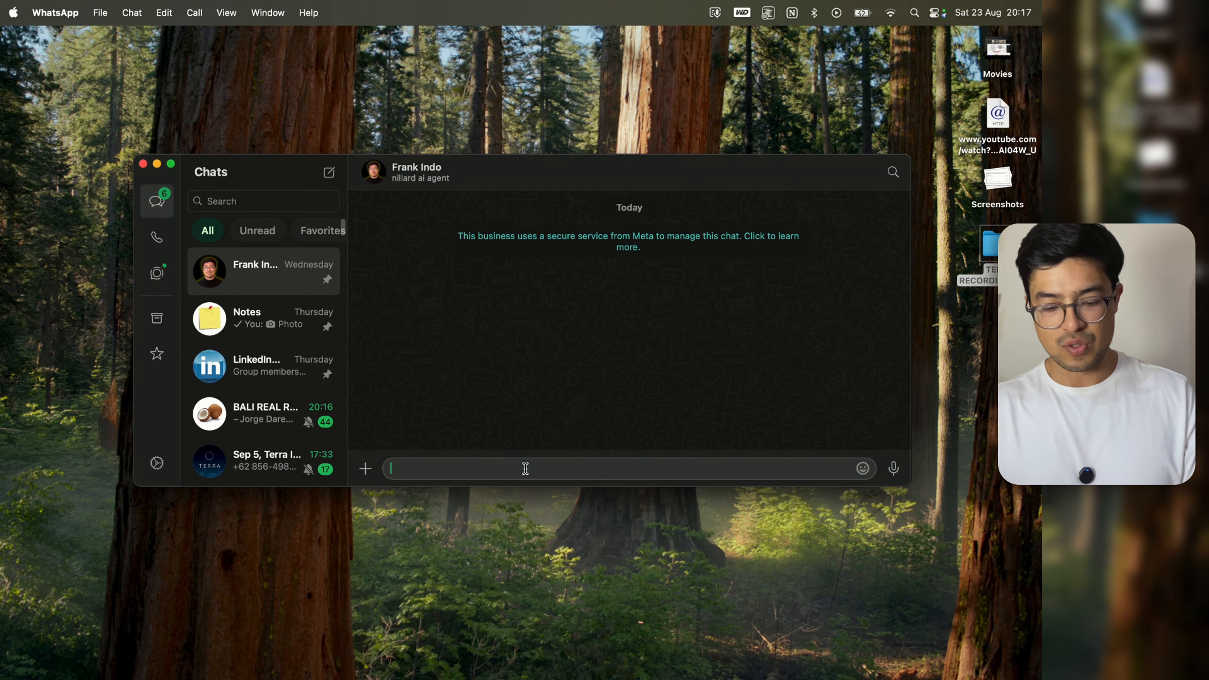
Step: Send 'hi' from WhatsApp and open the incoming conversation in Chatwoot's EduBot inbox
type("hi")
key("Return")
key("ctrl+Right")
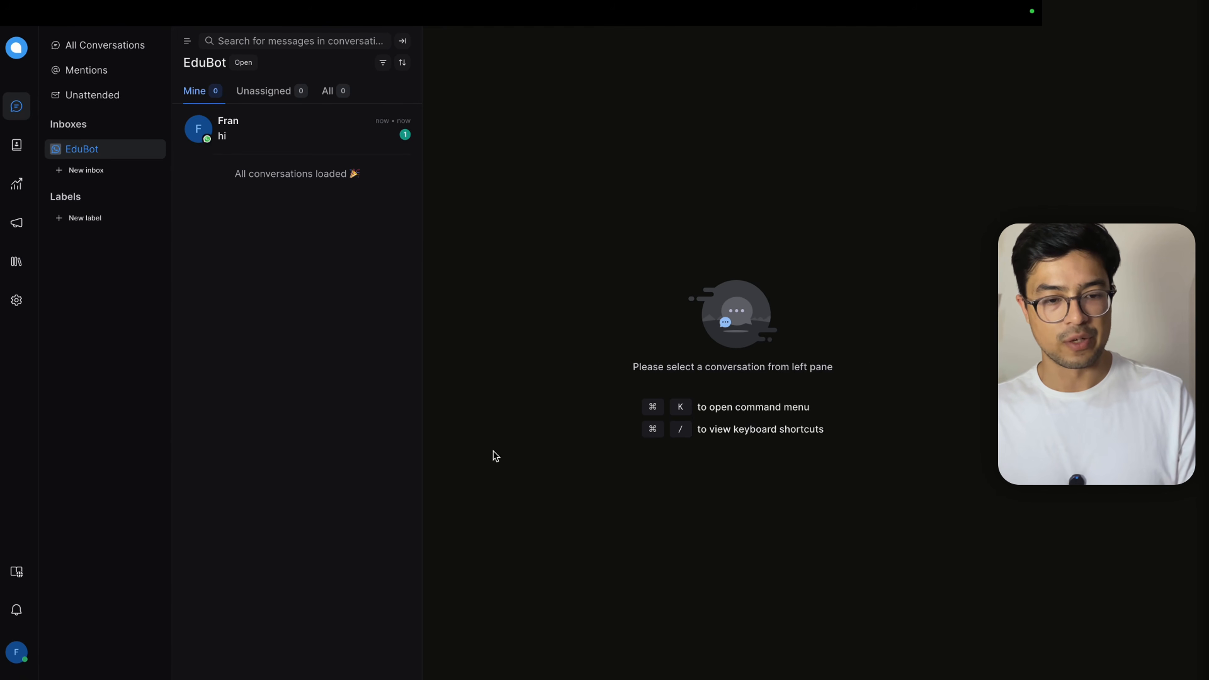
left_click(291, 145)
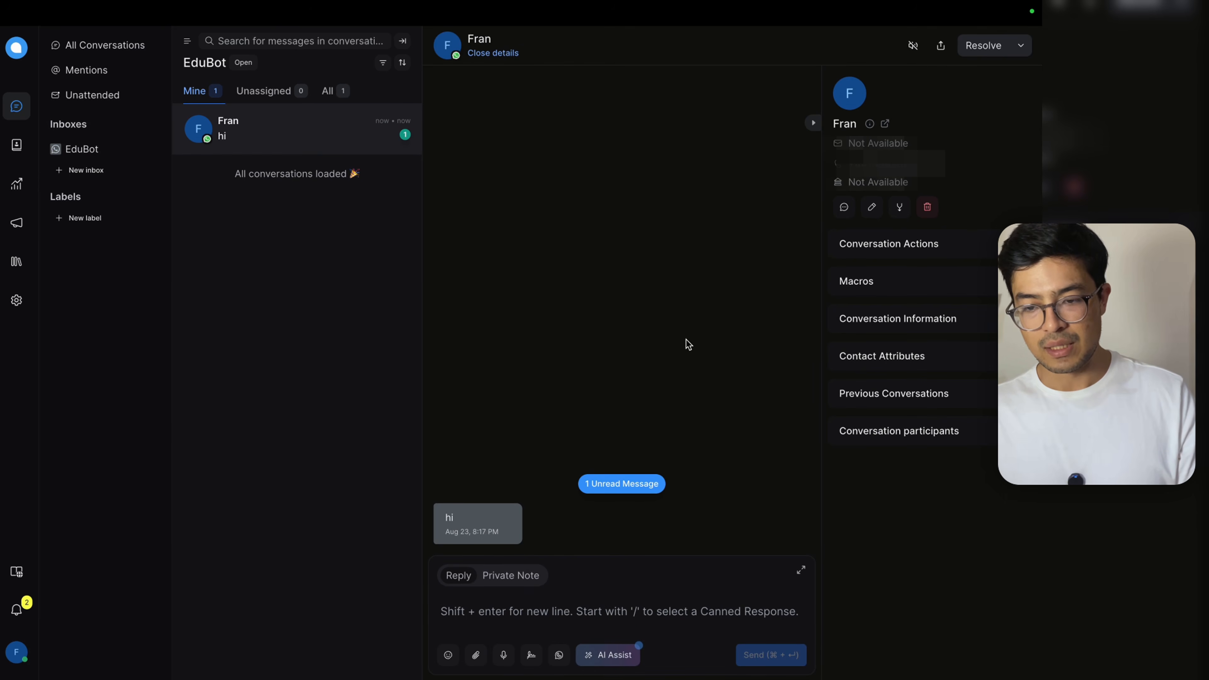
key("ctrl+Left")
key("ctrl+Right")
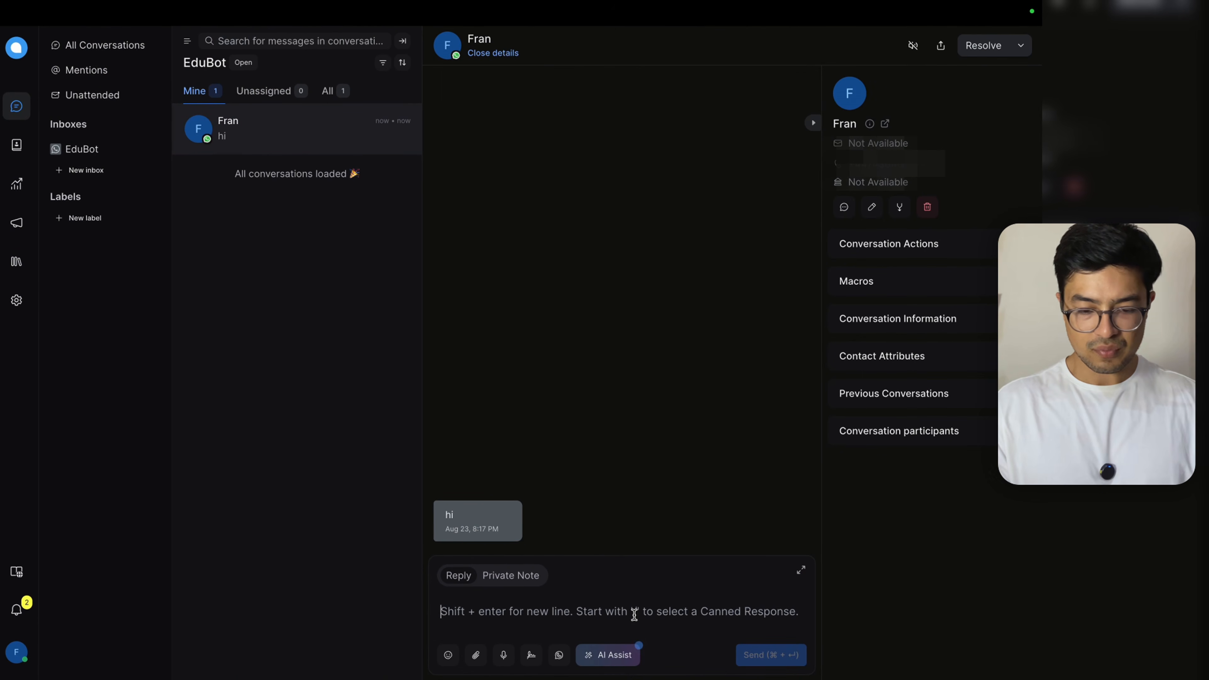
Step: Reply 'how are you?' from Chatwoot and confirm it appears in the WhatsApp chat
type("how are you?")
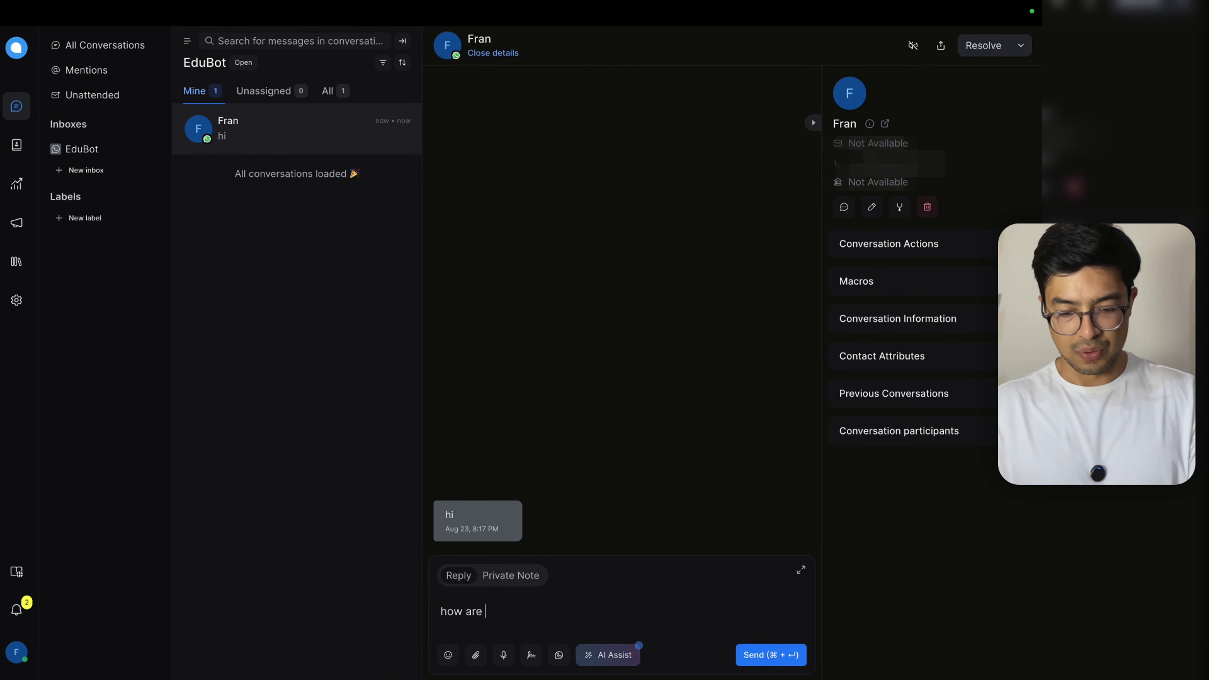
left_click(746, 657)
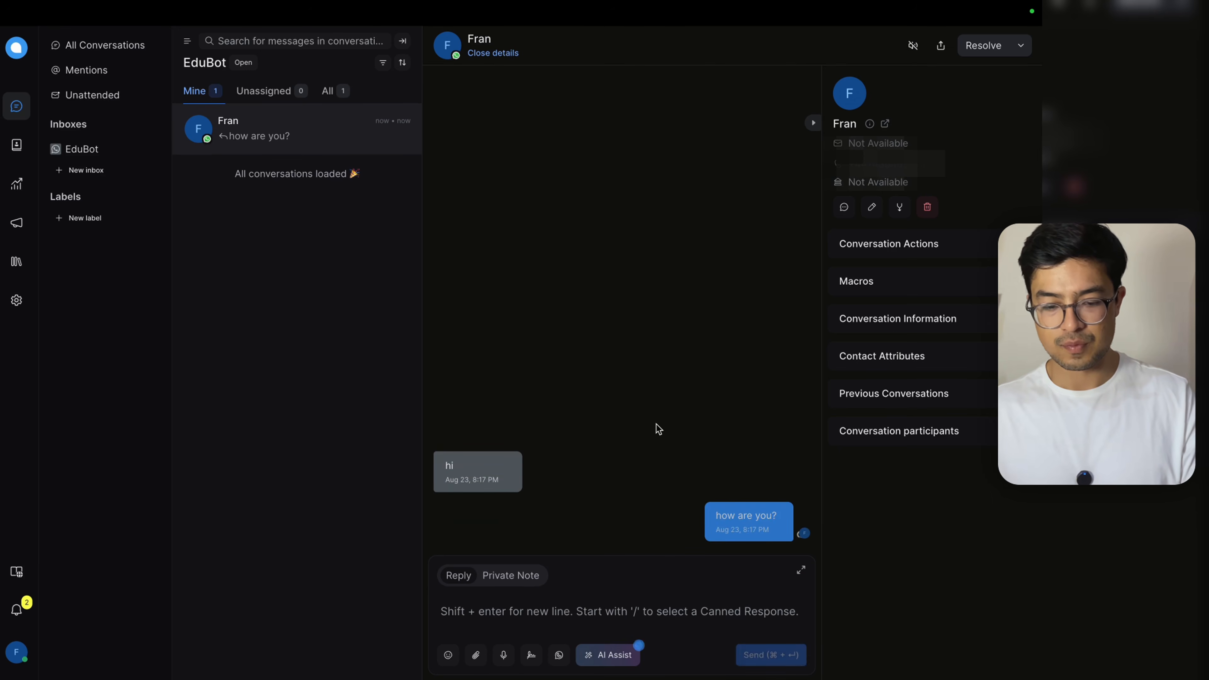
key("ctrl+Left")
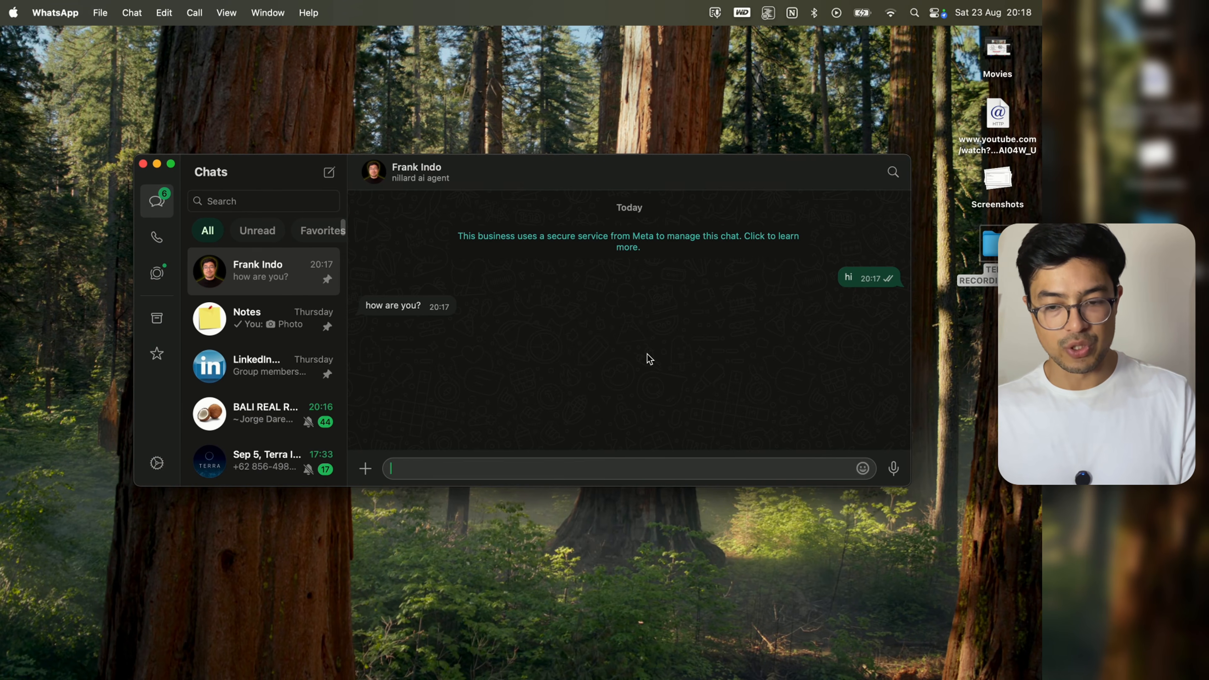
key("ctrl+Right")
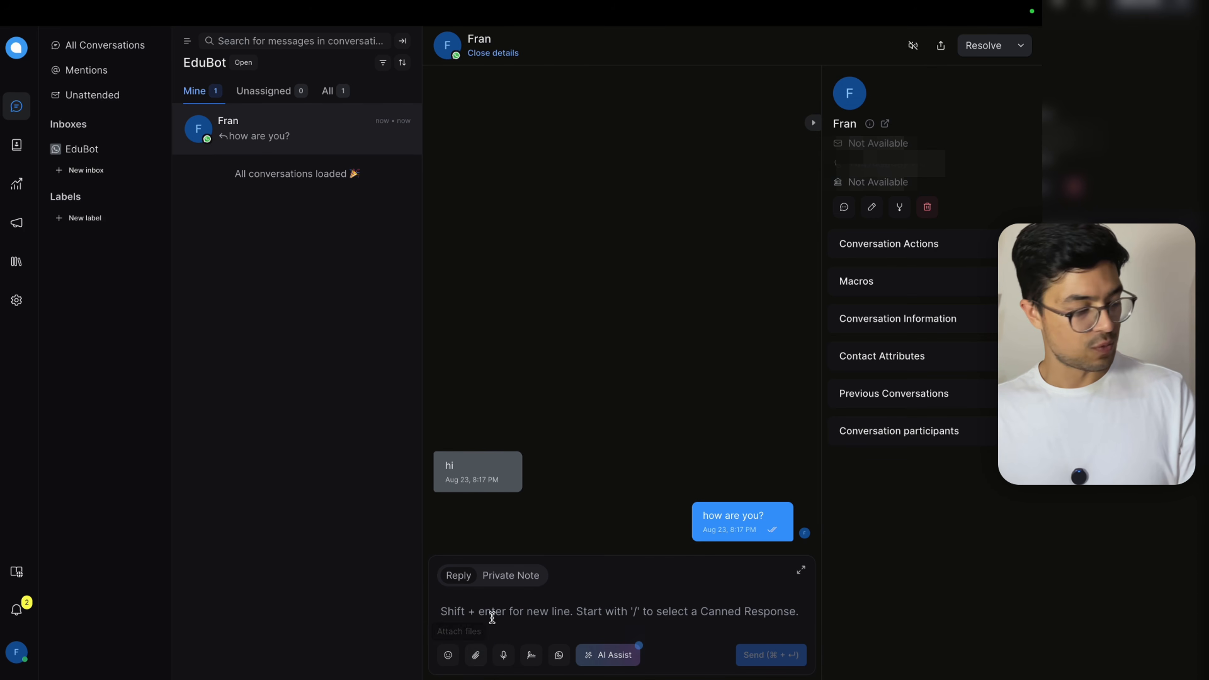
key("ctrl+Left")
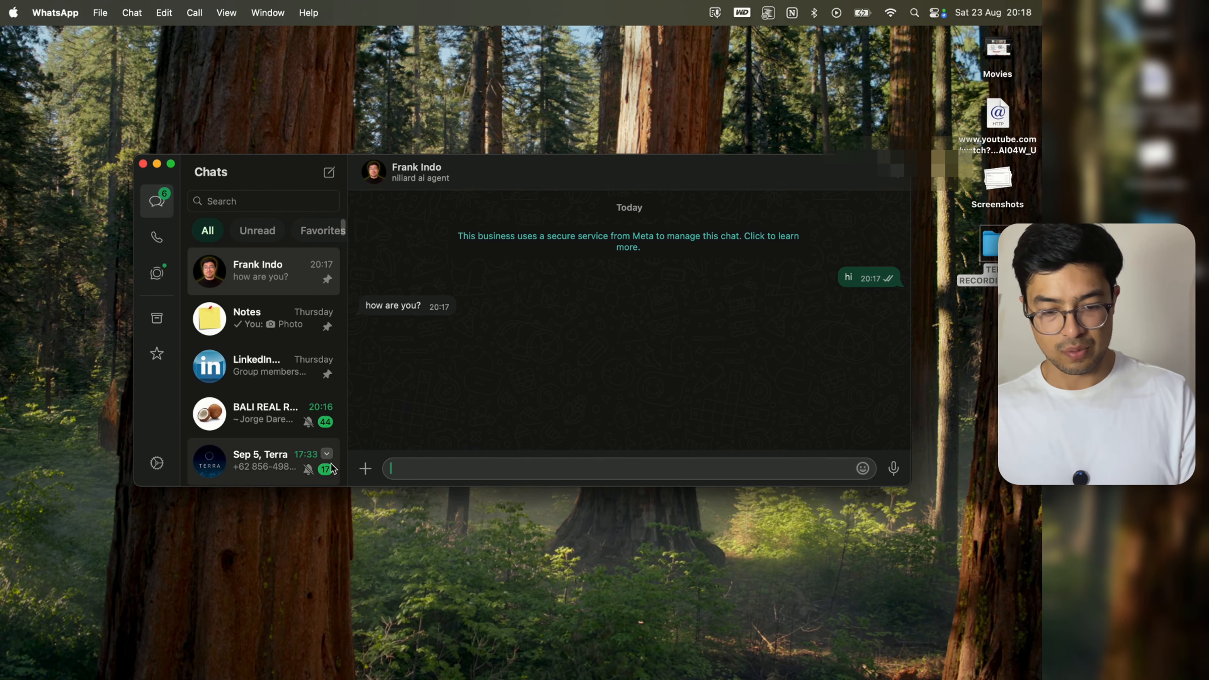
left_click(363, 469)
Step: Send the Downloads screenshot image from WhatsApp into the business chat
left_click(419, 360)
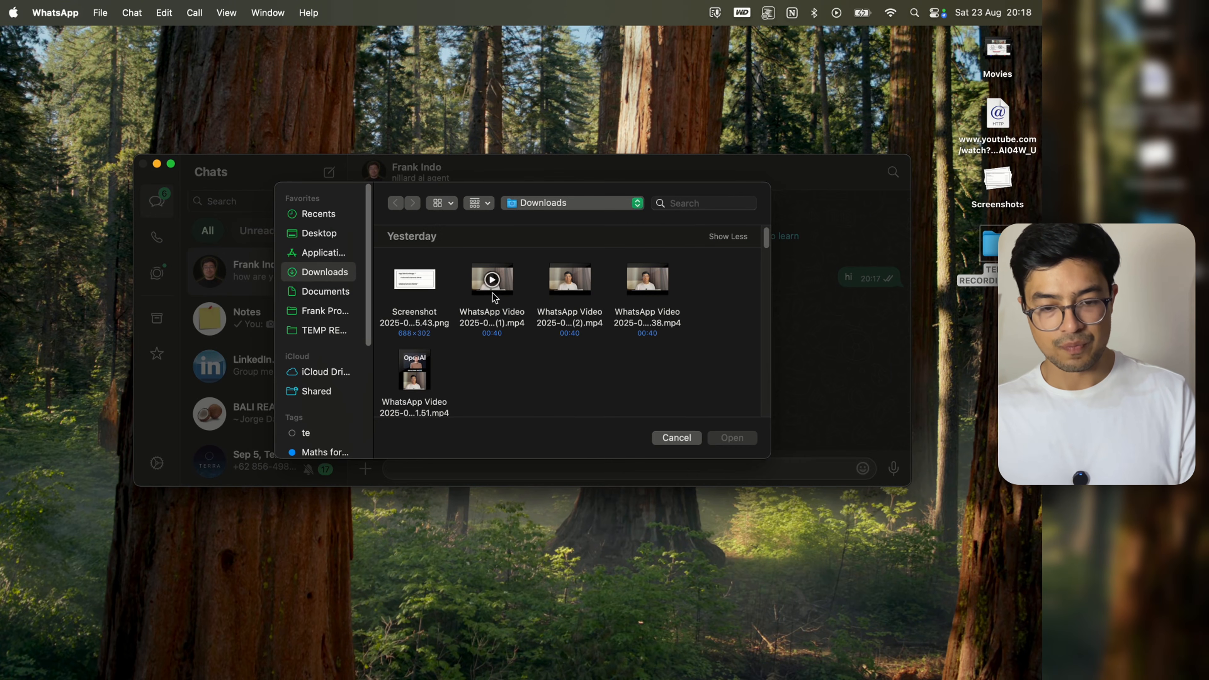
left_click(438, 299)
left_click(732, 438)
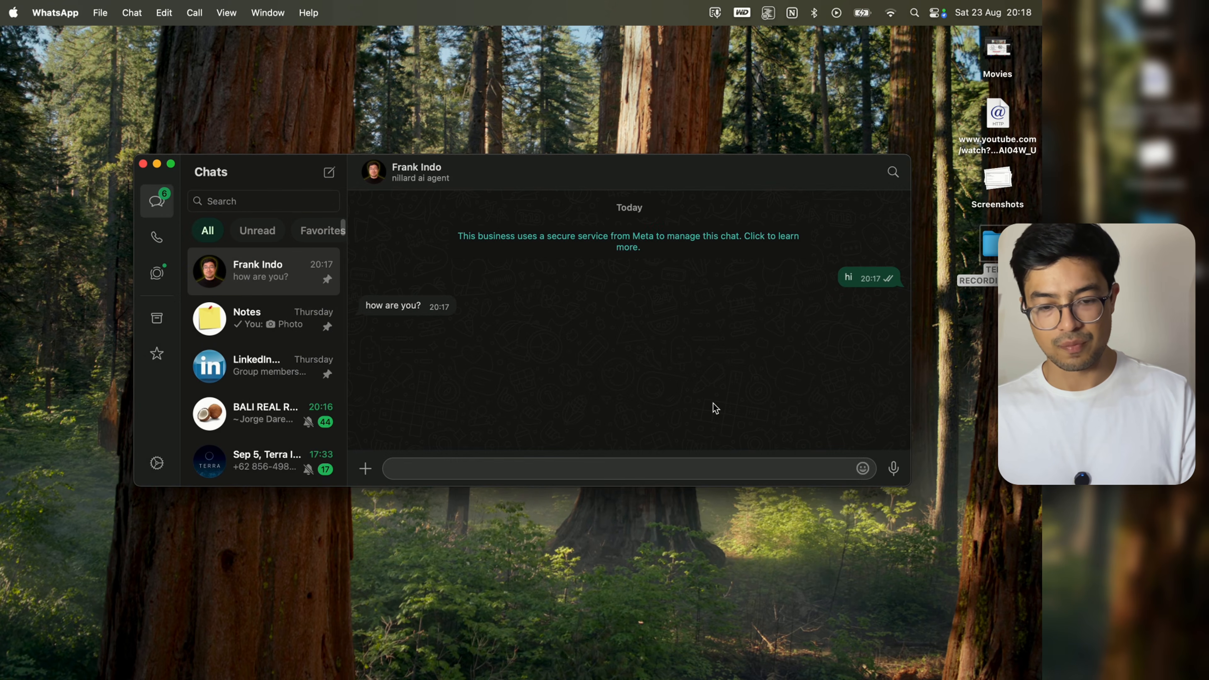
key("ctrl+Right")
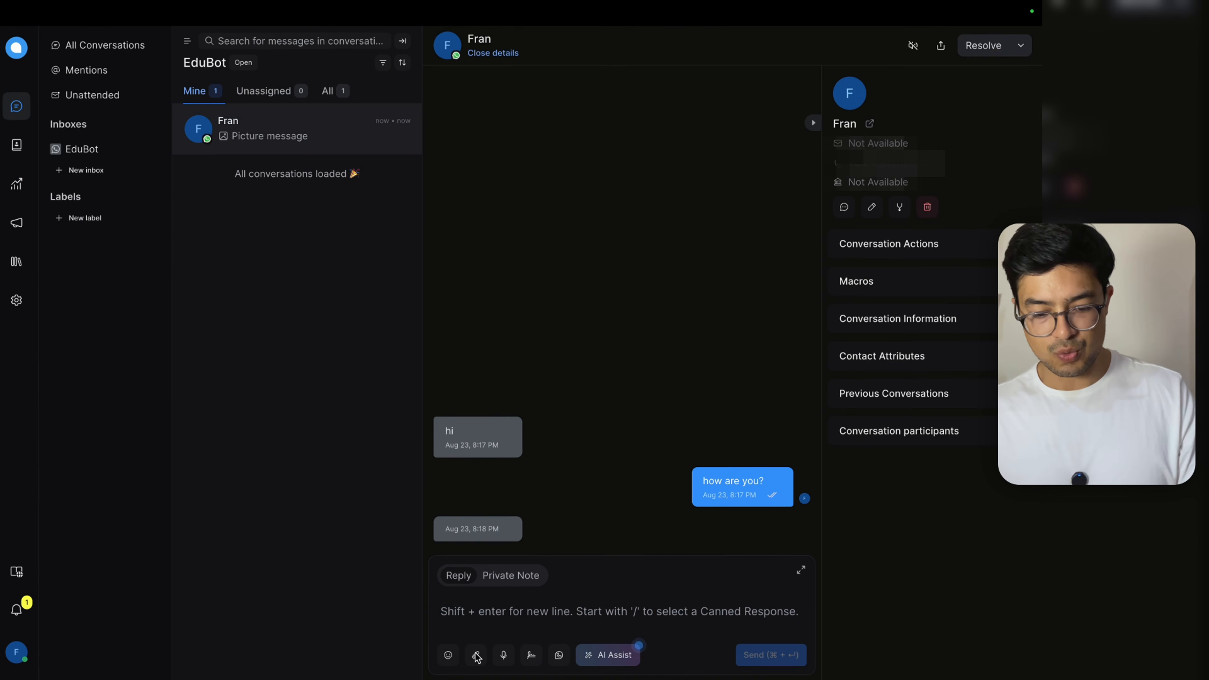
Step: Reply with the same screenshot from Chatwoot and compare both chats
left_click(476, 657)
left_click(169, 212)
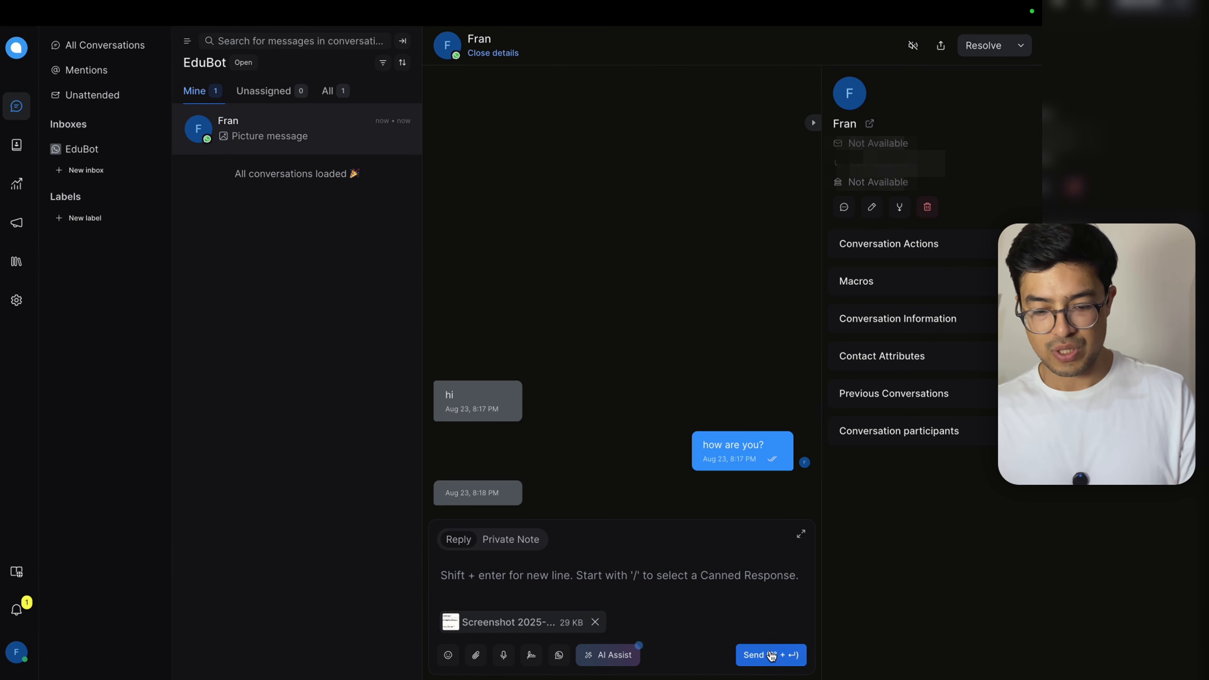
left_click(772, 655)
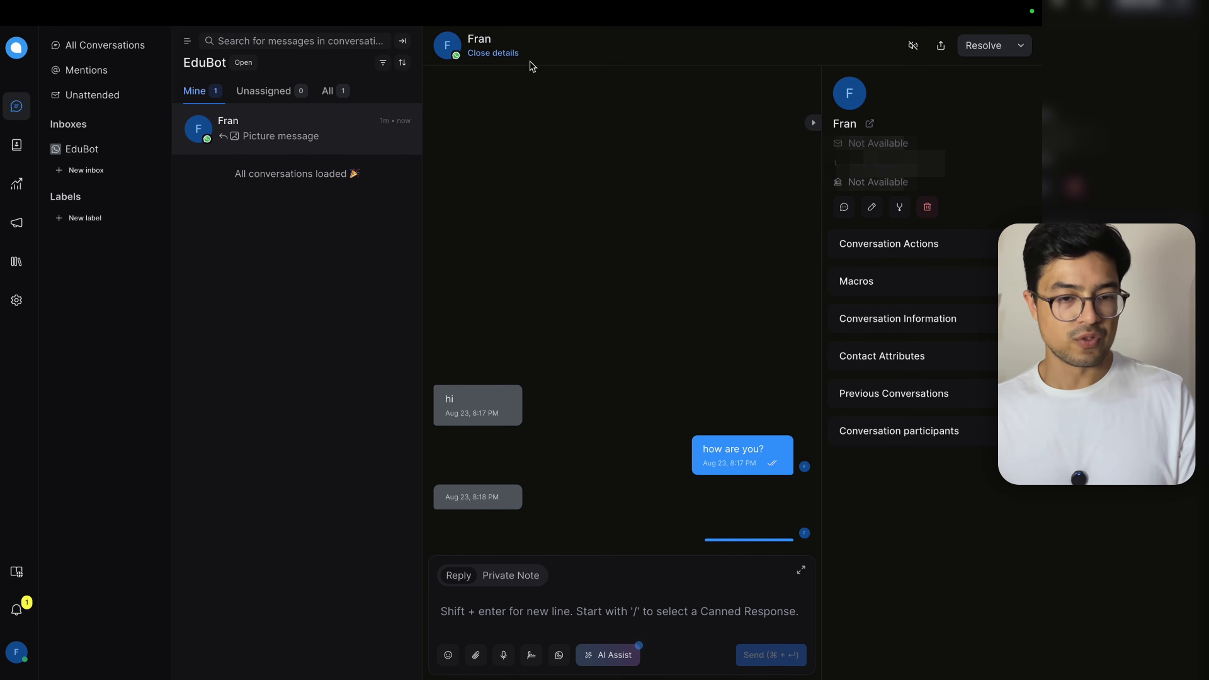
mouse_move(536, 5)
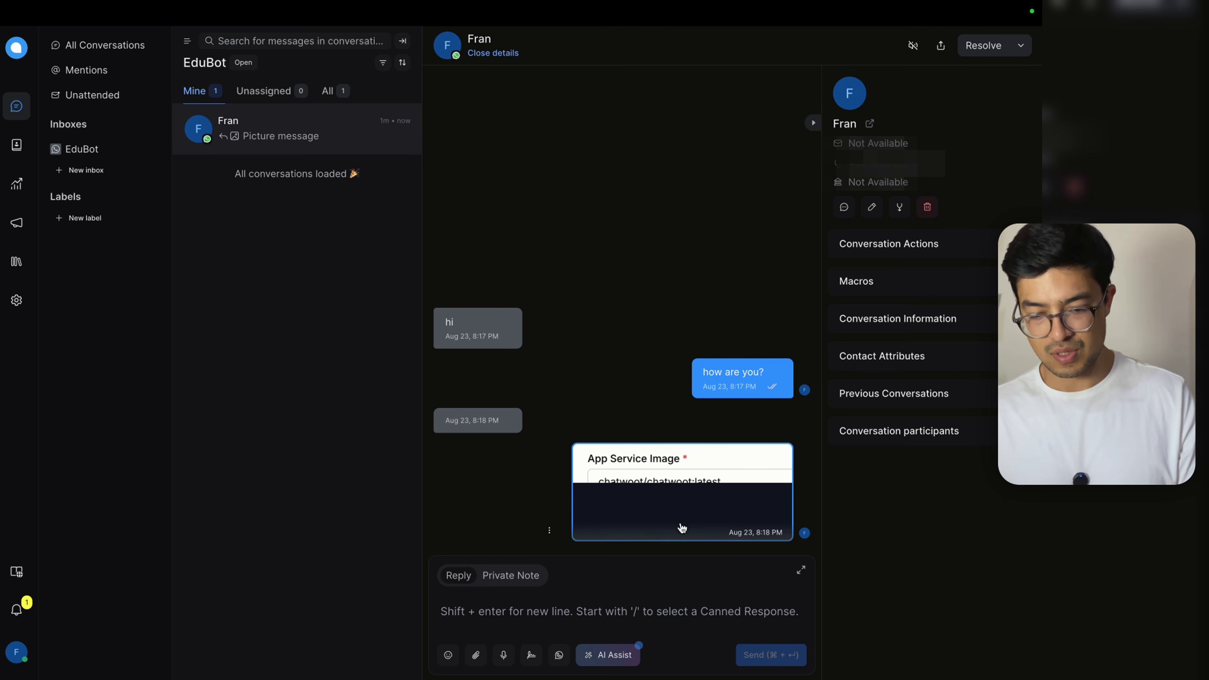
key("ctrl+Left")
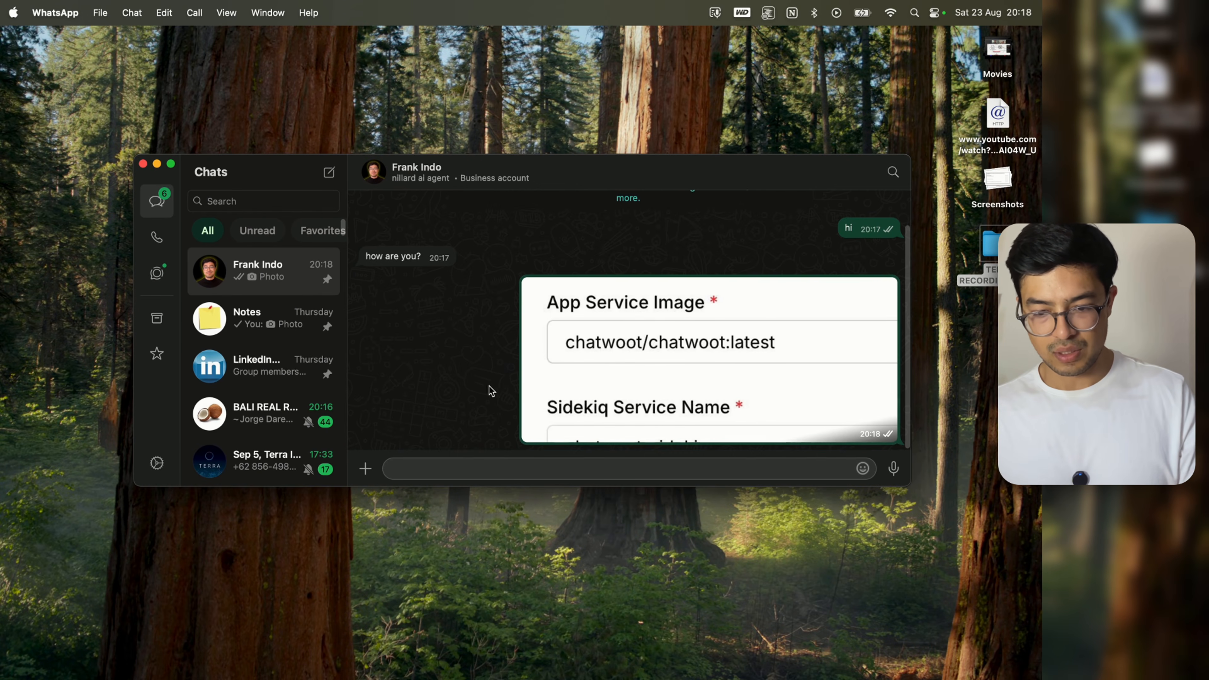
key("ctrl+Right")
key("ctrl+Left")
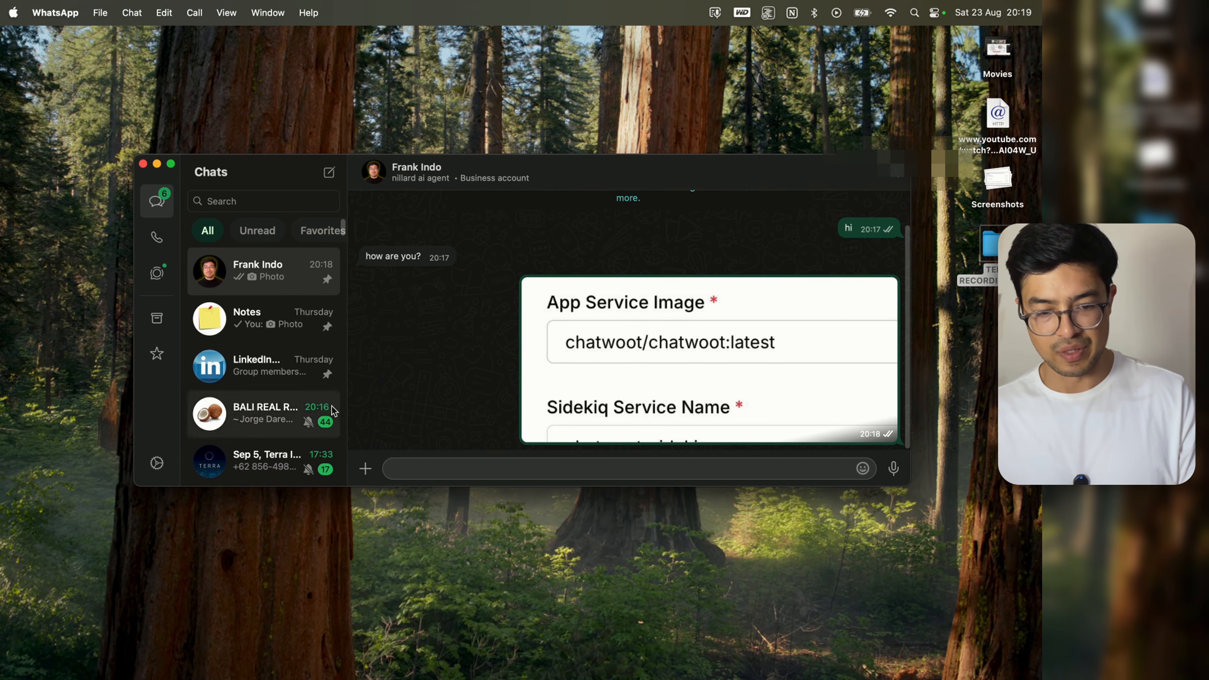
key("ctrl+Right")
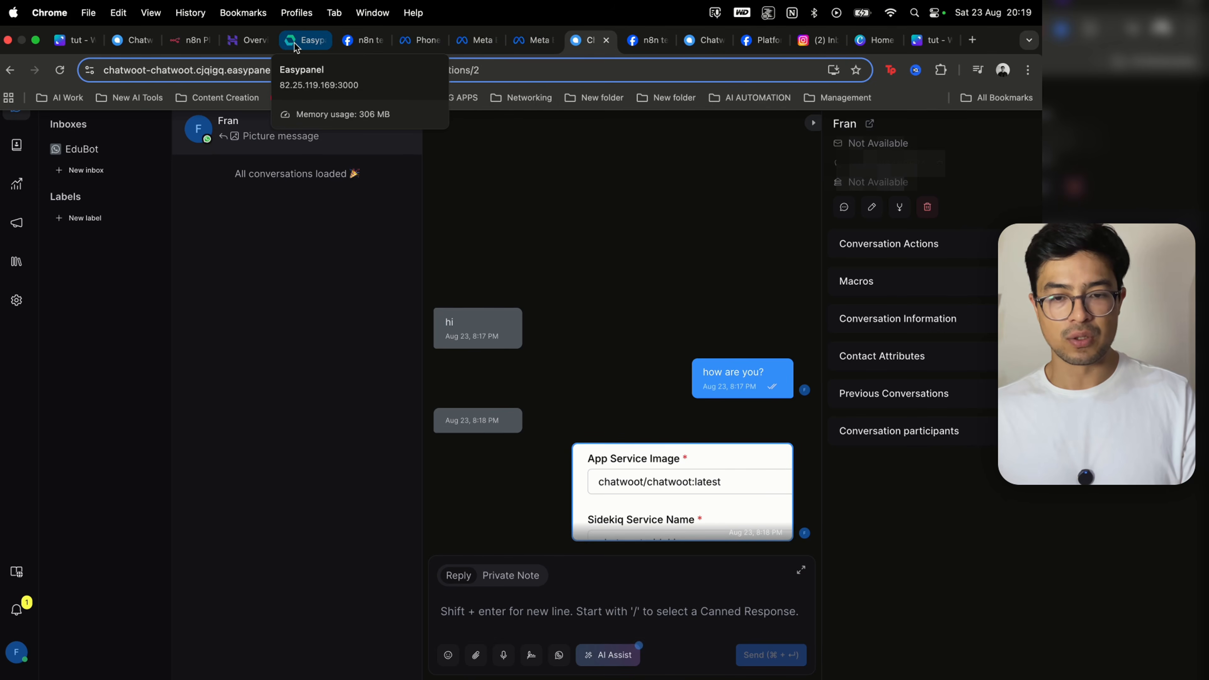
left_click(293, 42)
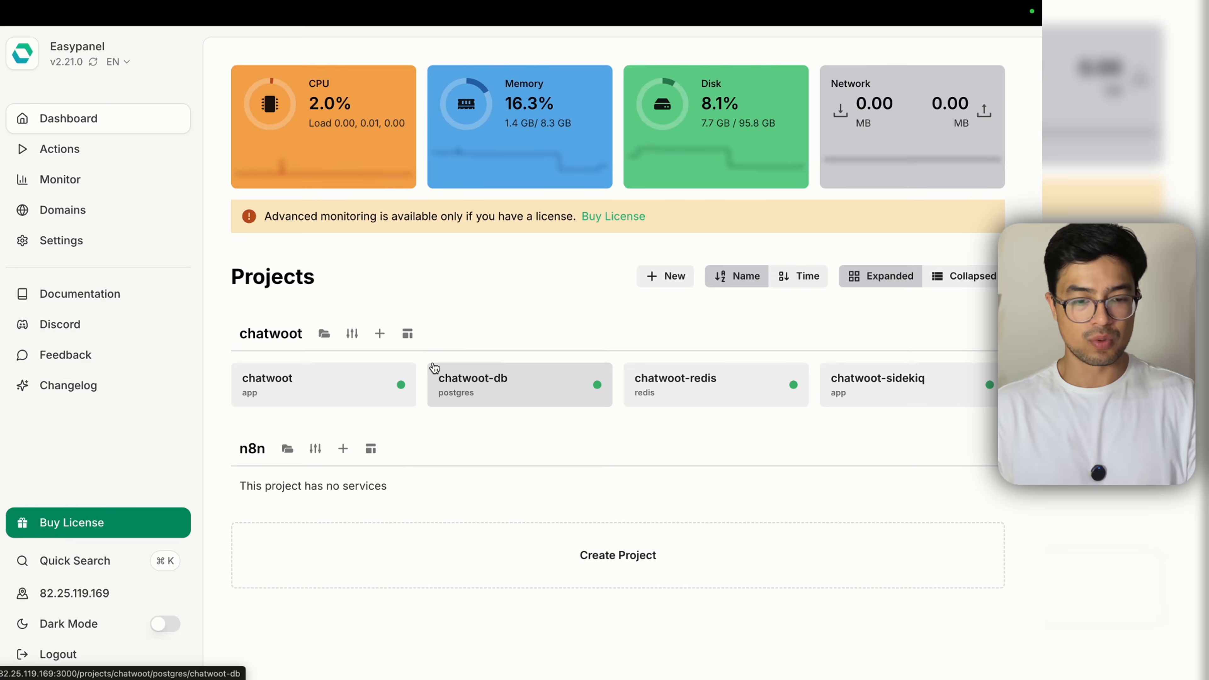
Step: Open chatwoot-sidekiq, check PRIMARY_DOMAIN in its FRONTEND_URL variable, then view its Domains
left_click(352, 401)
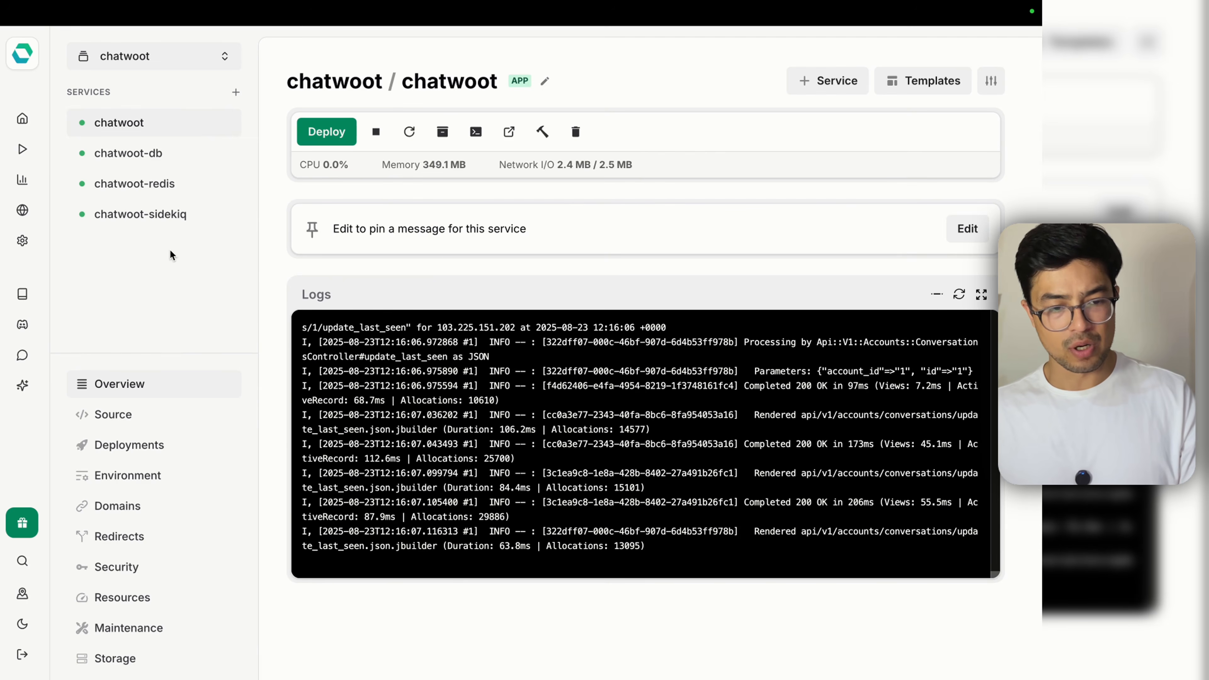
left_click(168, 216)
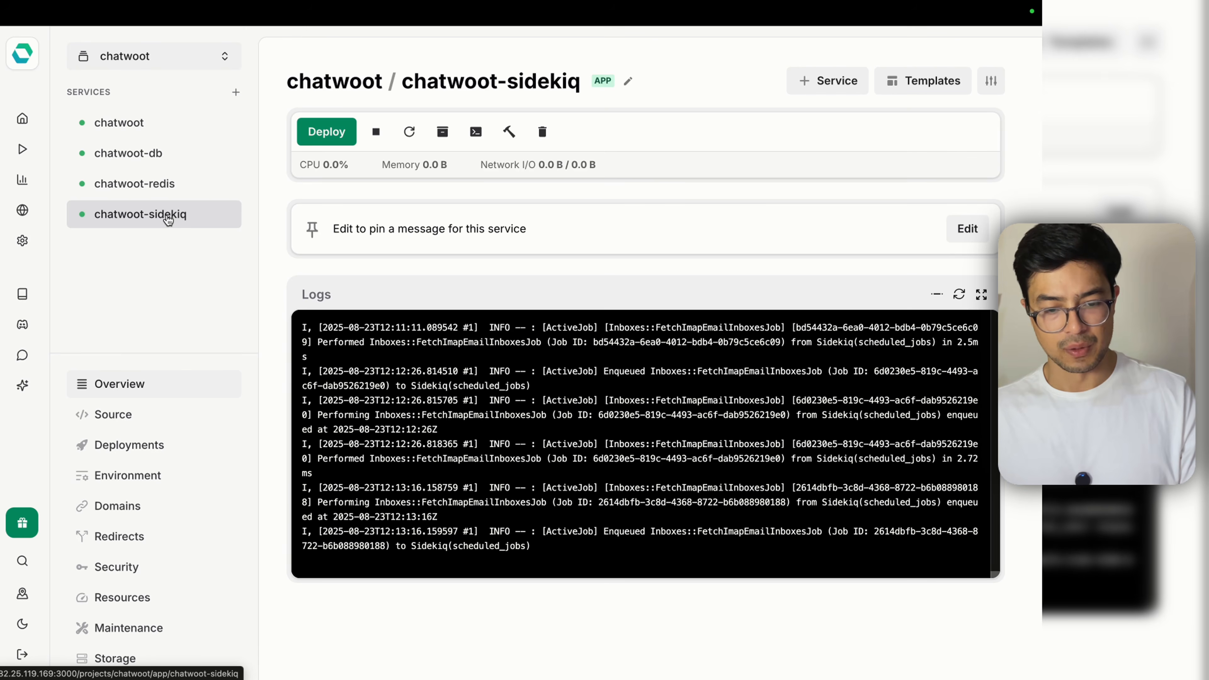
left_click(108, 484)
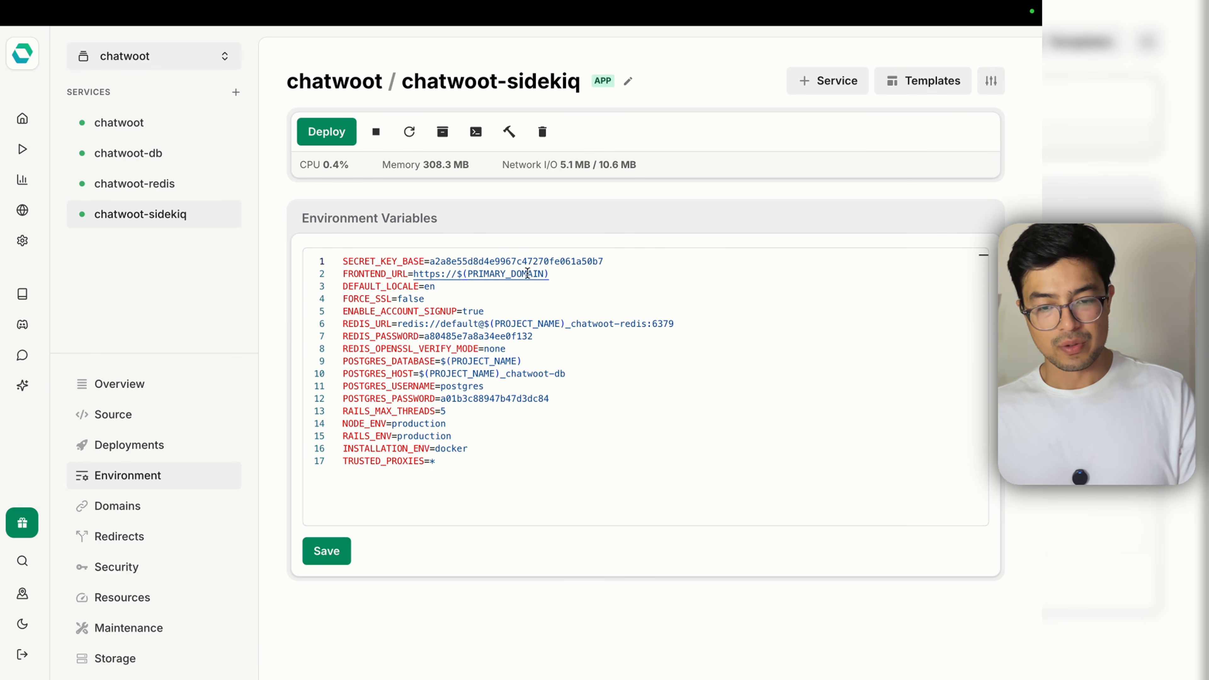
left_click_drag(551, 274, 458, 275)
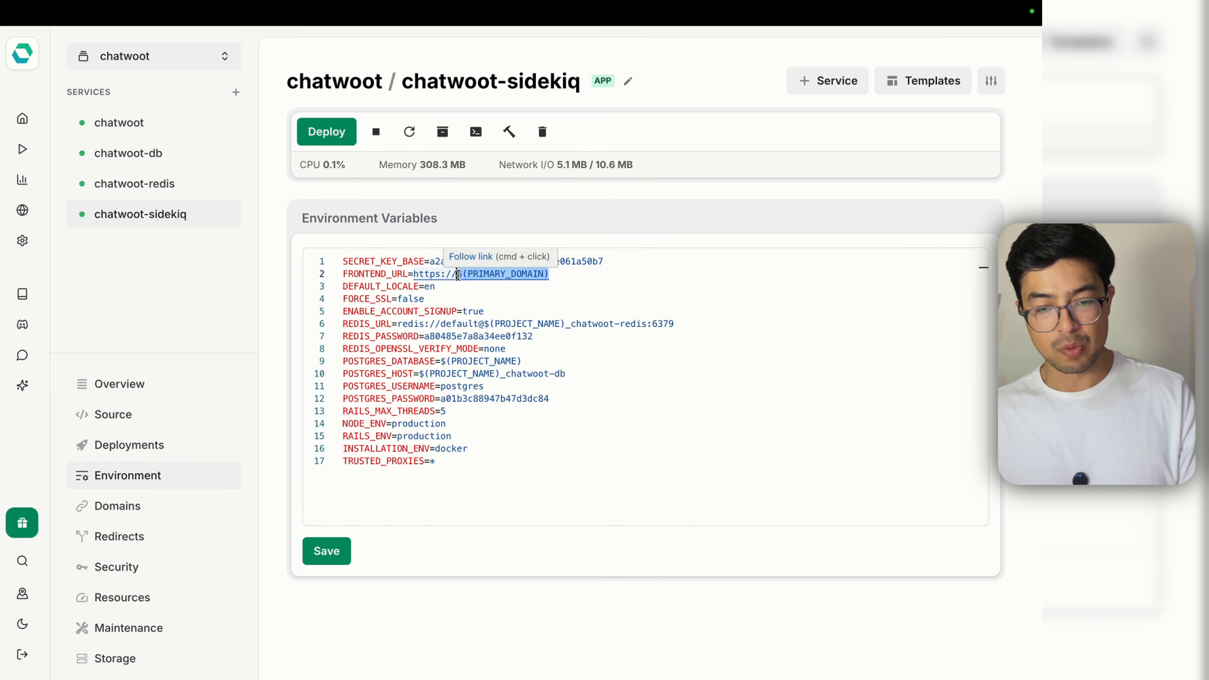
double_click(468, 283)
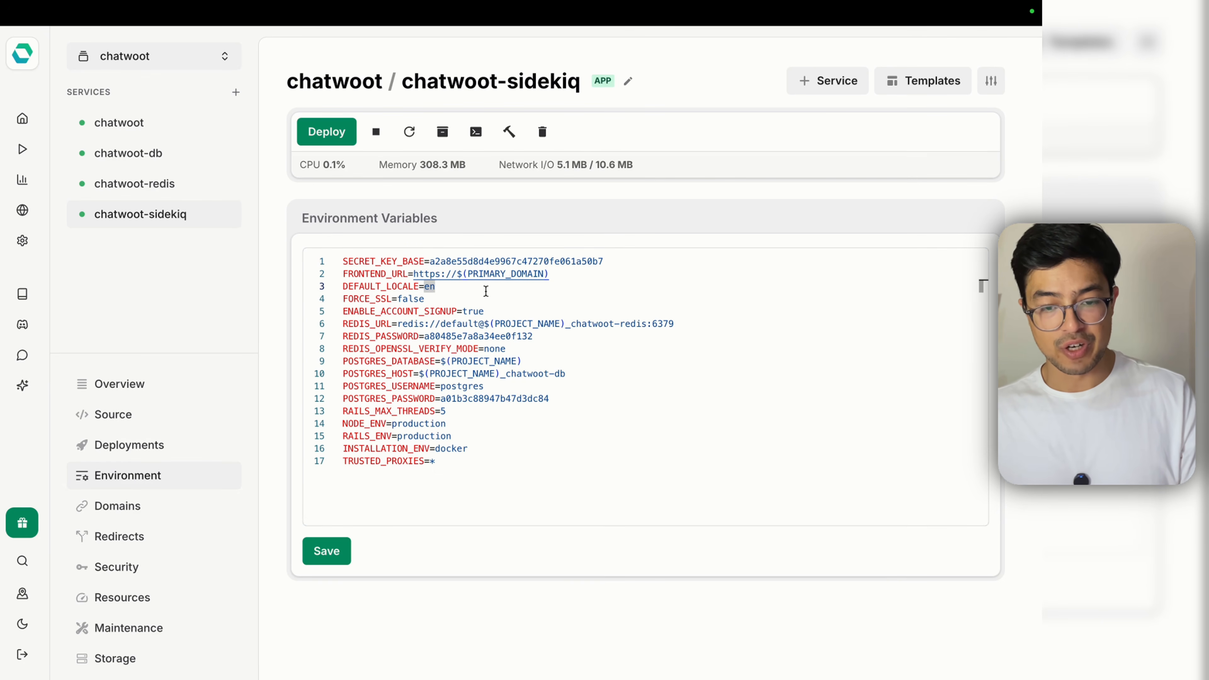
double_click(474, 274)
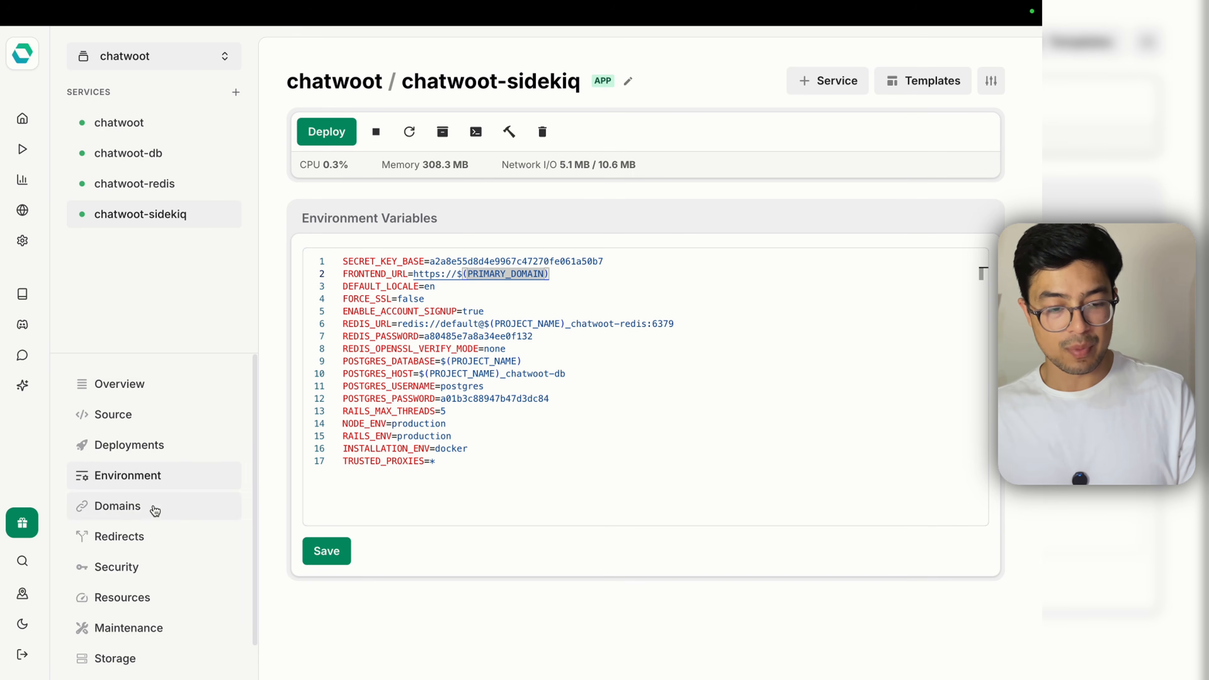
left_click(135, 513)
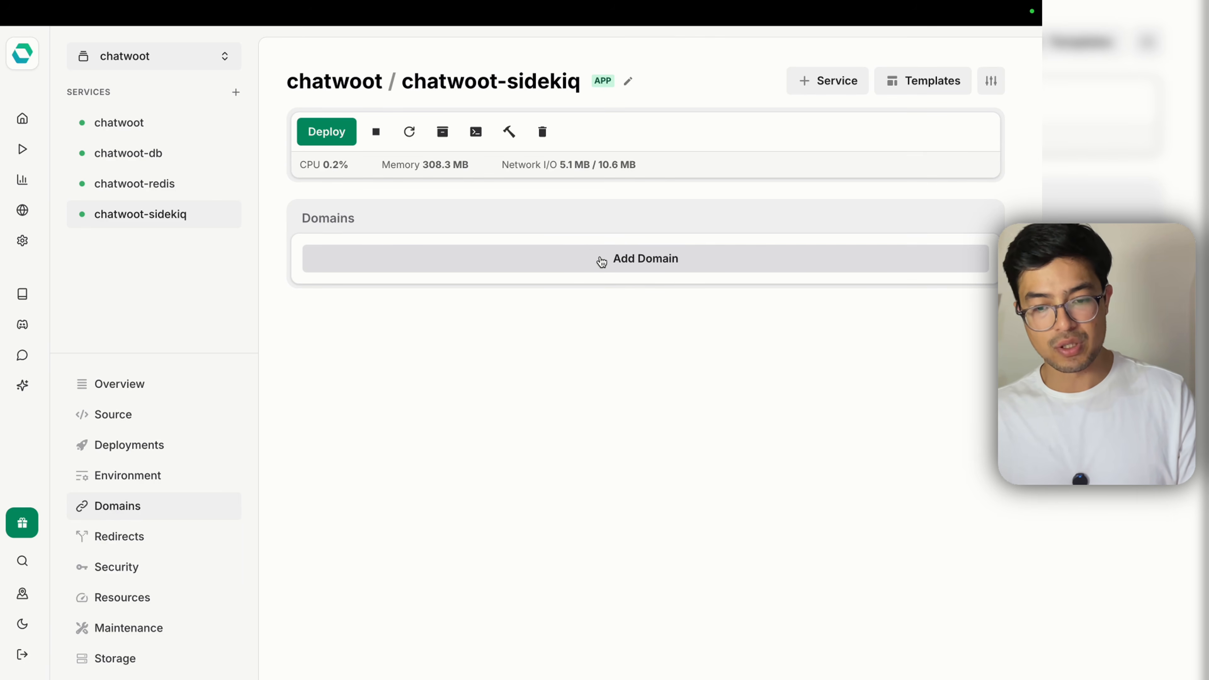
Step: Start a new domain and copy the Chatwoot app's easypanel.host address from its tab
left_click(601, 262)
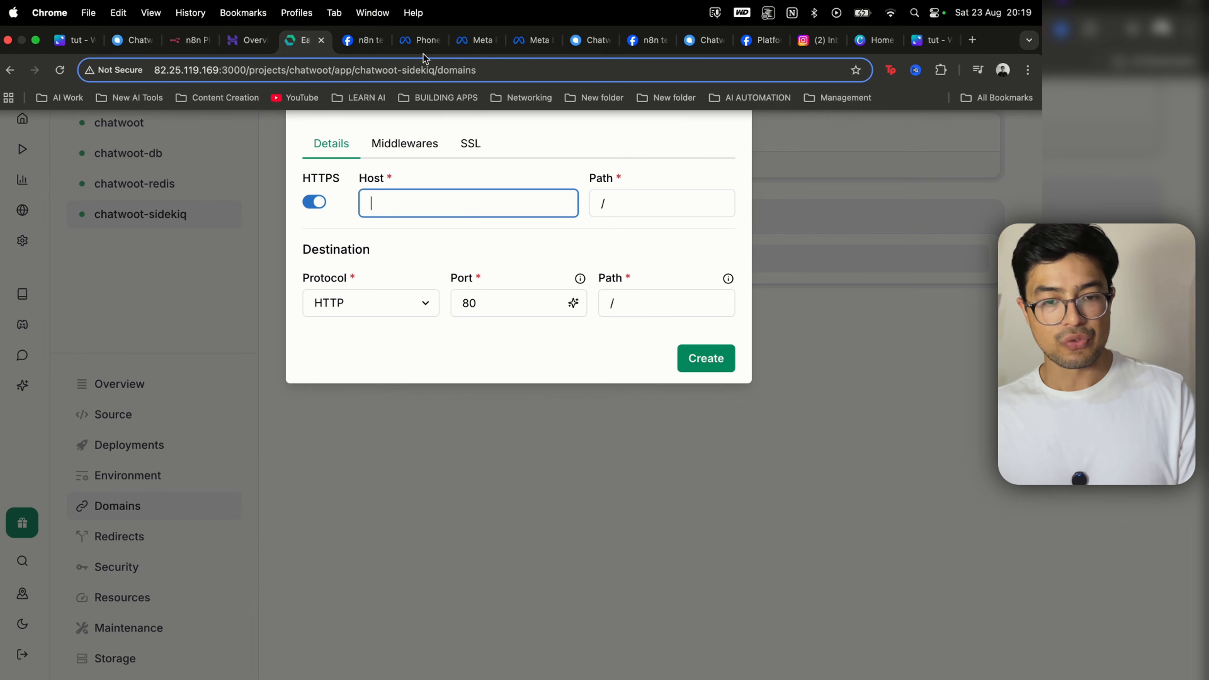
left_click(591, 41)
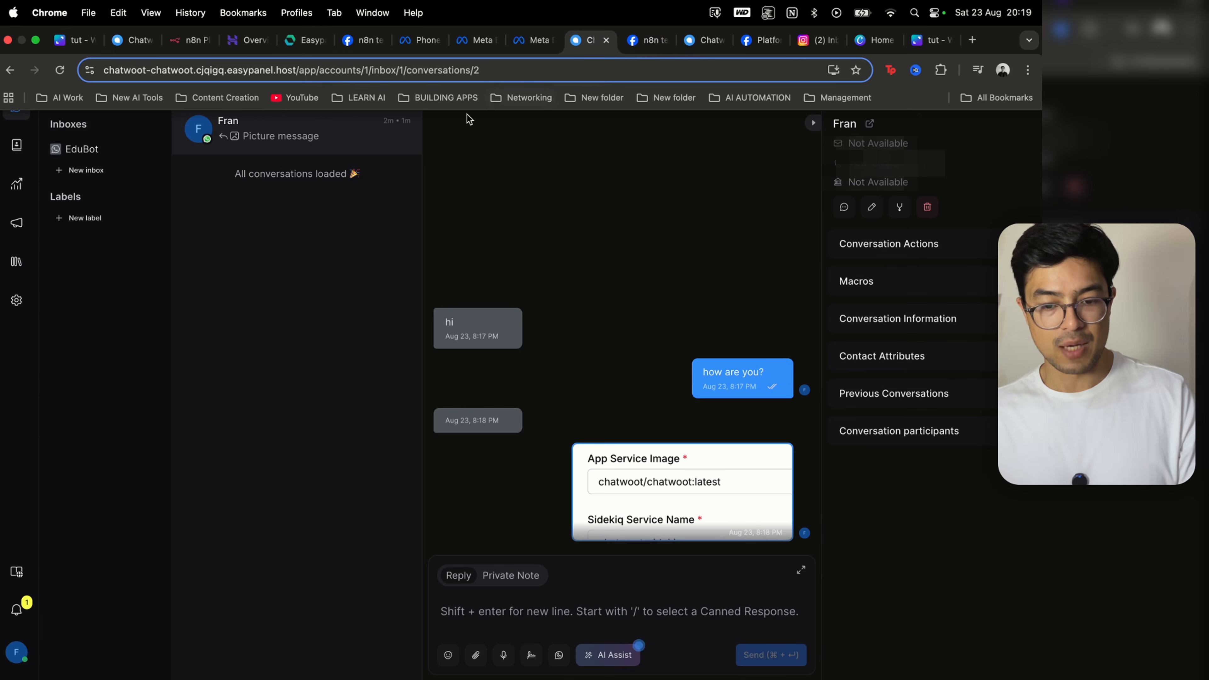
left_click(411, 72)
left_click_drag(329, 73, 163, 79)
left_click(330, 72)
left_click_drag(309, 76, 90, 72)
key("super+c")
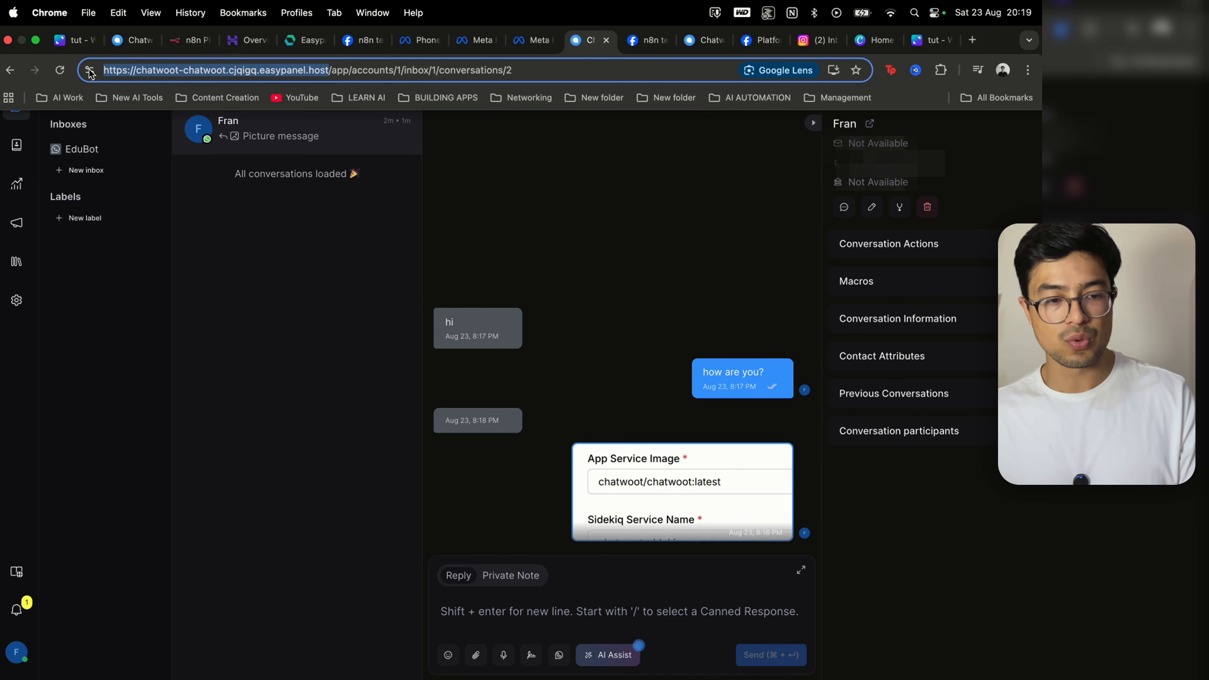
Step: Paste that address as Host without the trailing slash, keep Path /, and create the domain
left_click(298, 46)
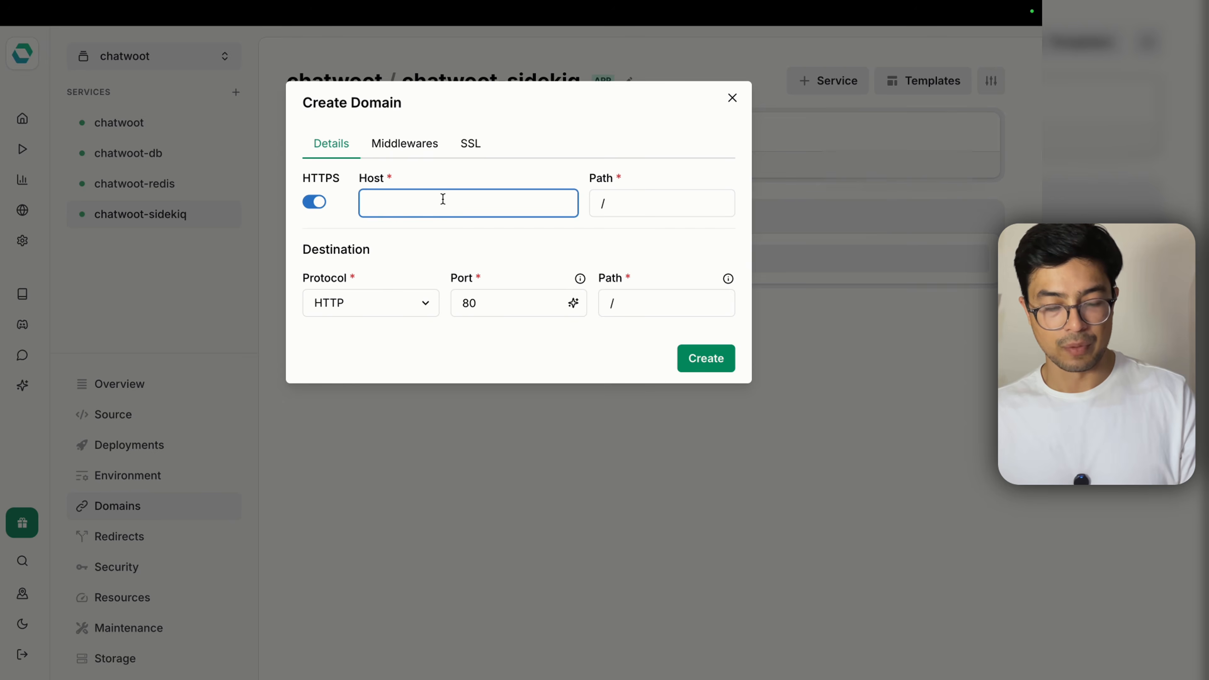
key("super+v")
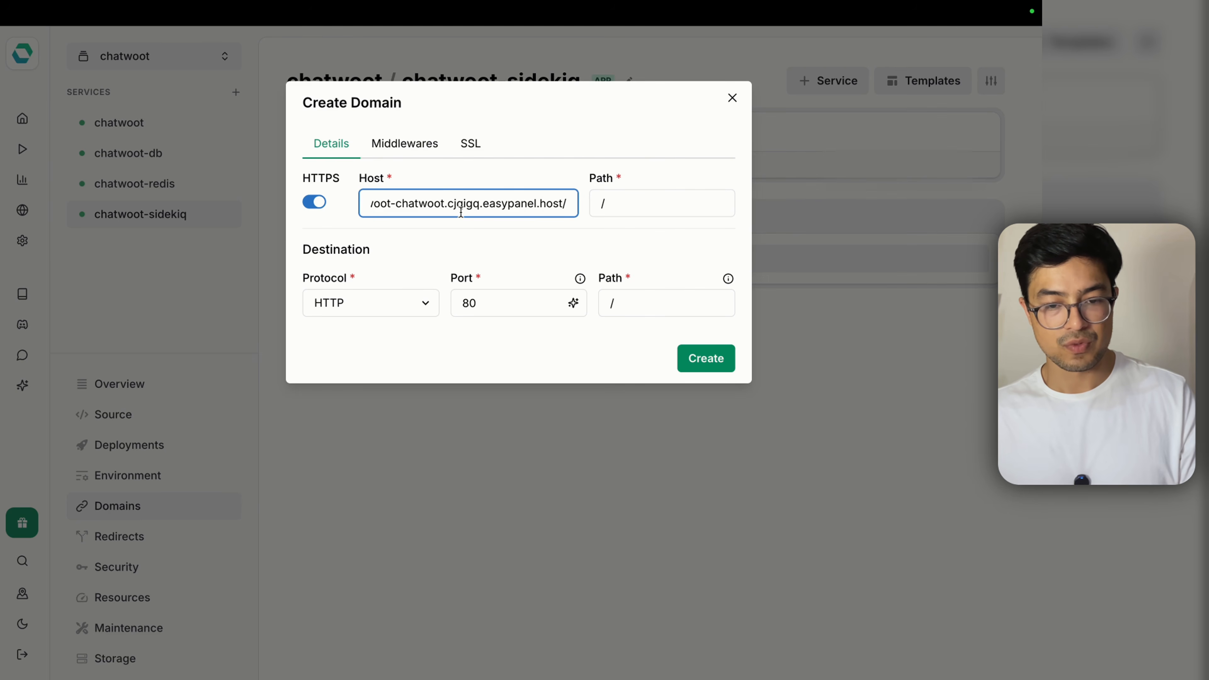
key("BackSpace")
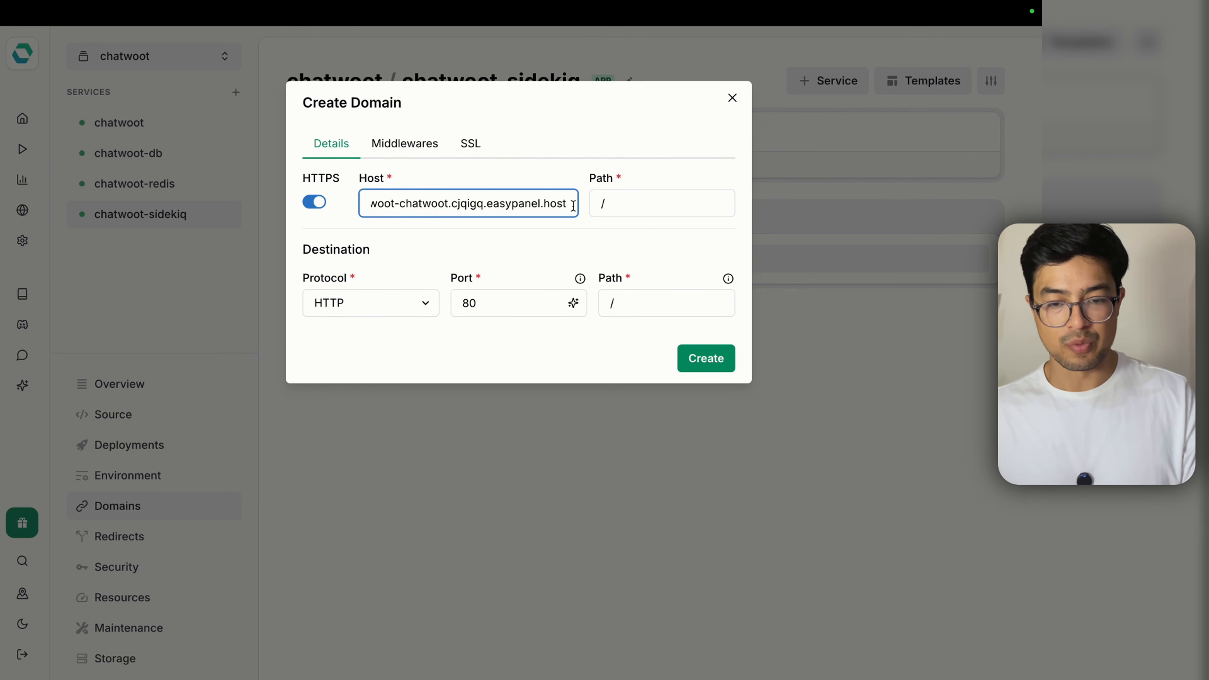
left_click_drag(575, 207, 281, 215)
left_click(568, 205)
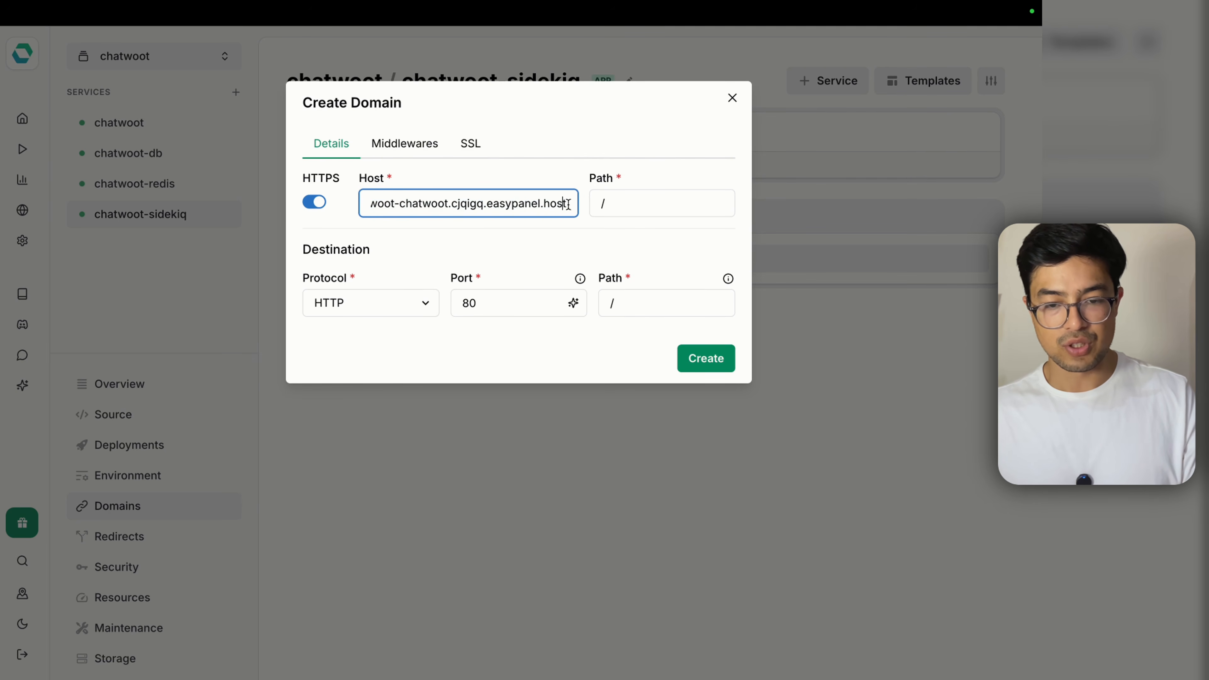
left_click_drag(624, 206, 595, 201)
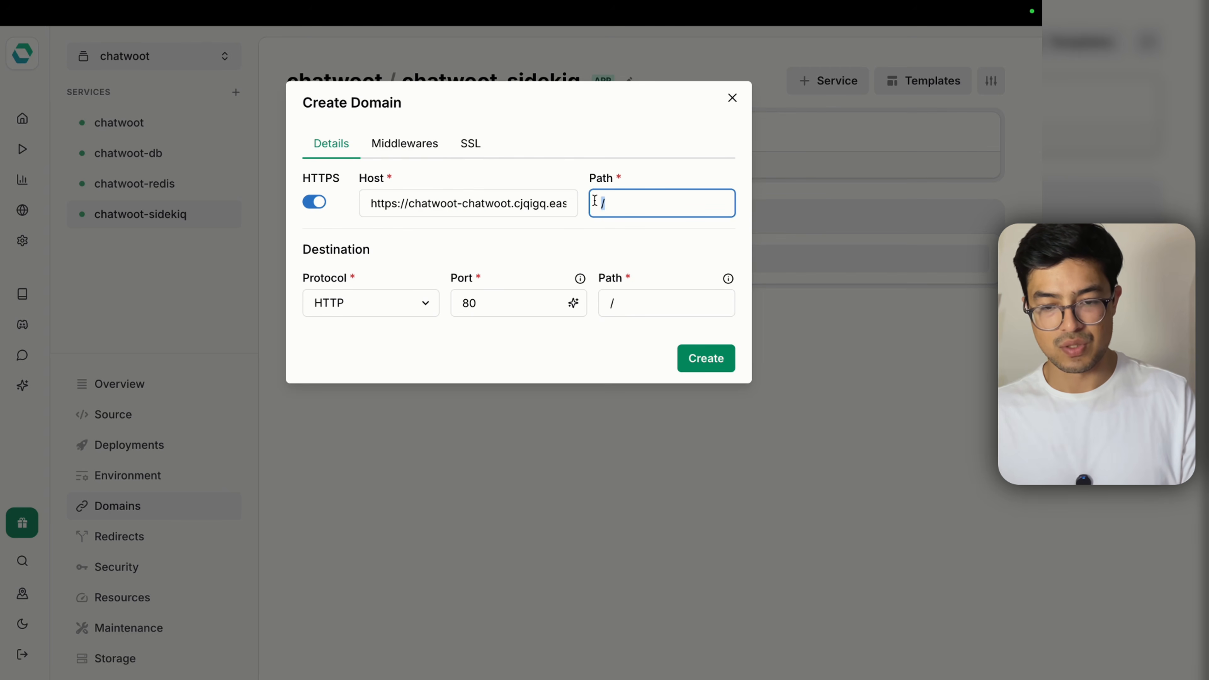
left_click(571, 174)
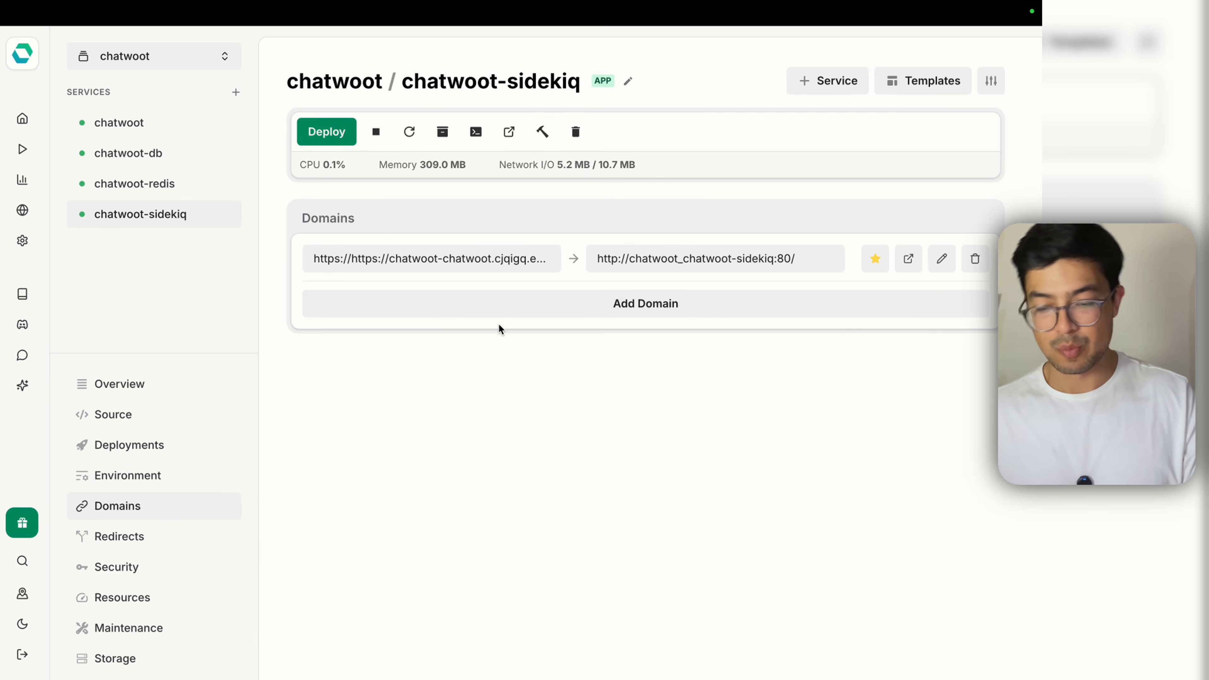
left_click(345, 127)
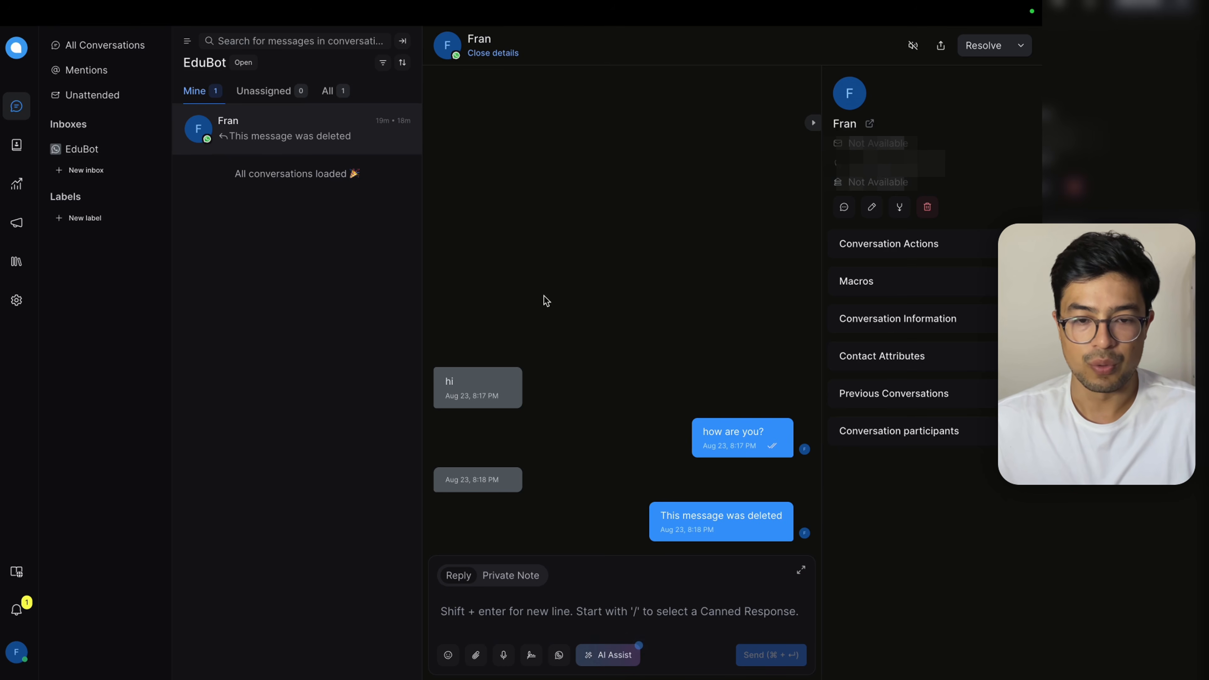
Step: Reload the Chatwoot conversation page, then bring up the chatwoot_test workflow in n8n
mouse_move(481, 5)
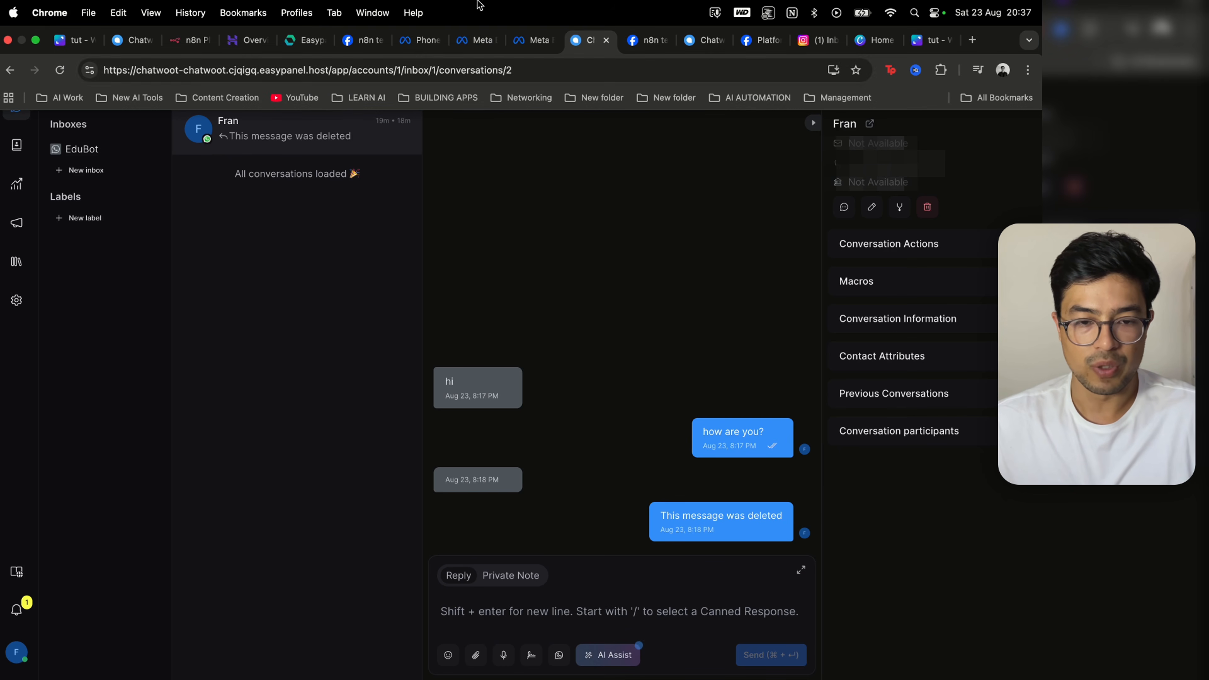
left_click(482, 70)
key("Return")
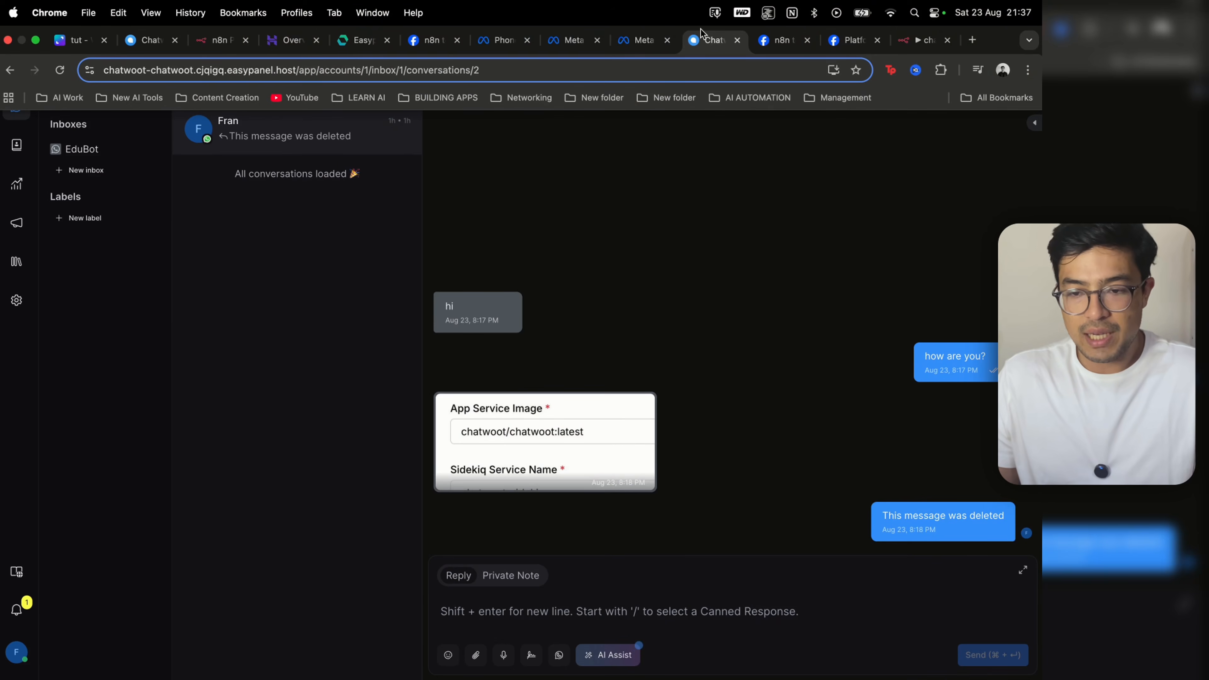
left_click(913, 42)
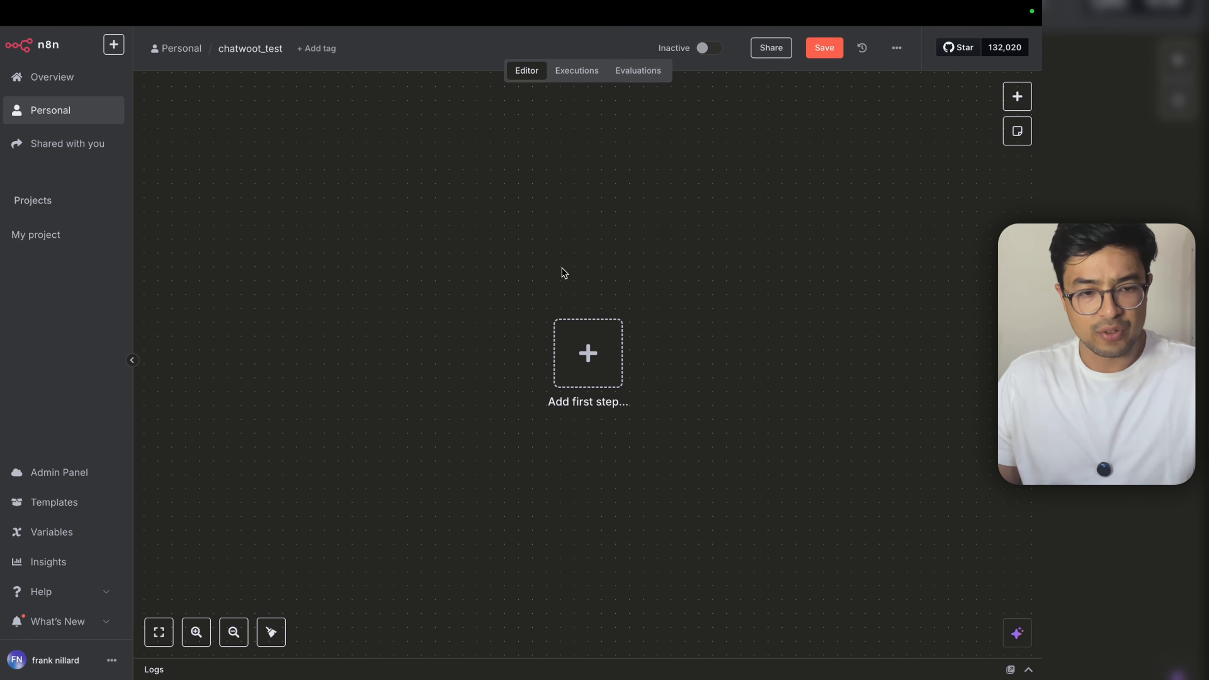
Step: Add a Webhook trigger to chatwoot_test using the Production URL, HTTP method POST and path 'ow'
left_click(566, 341)
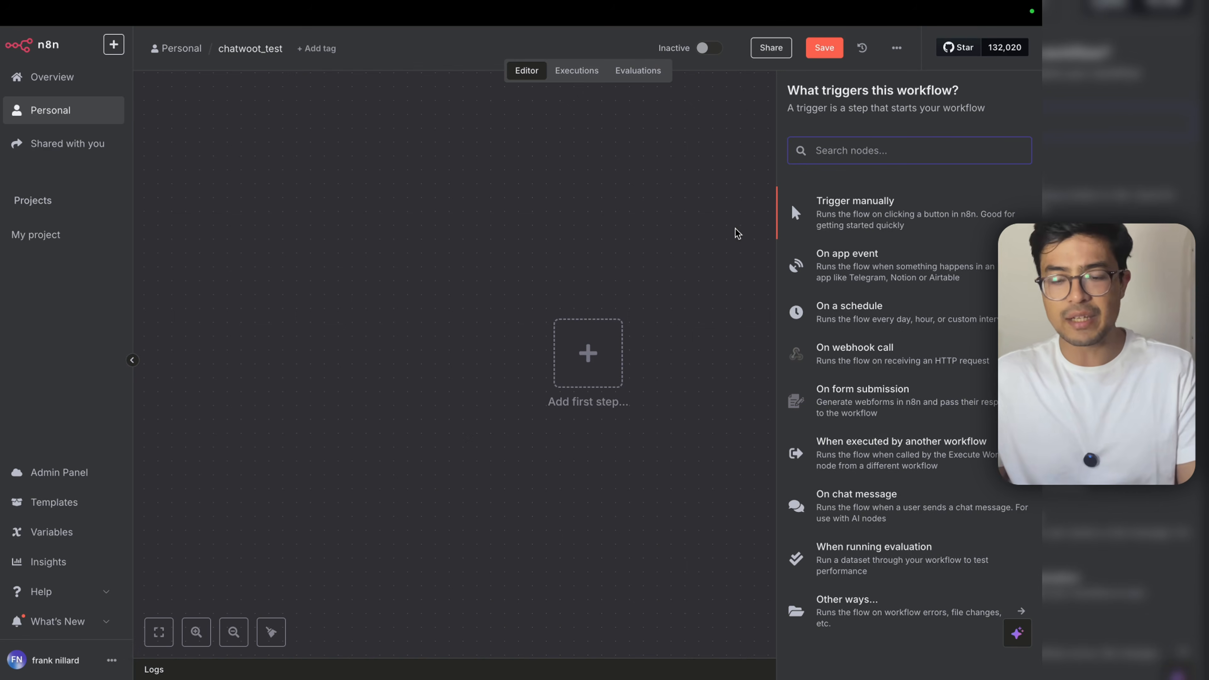
type("webhoo")
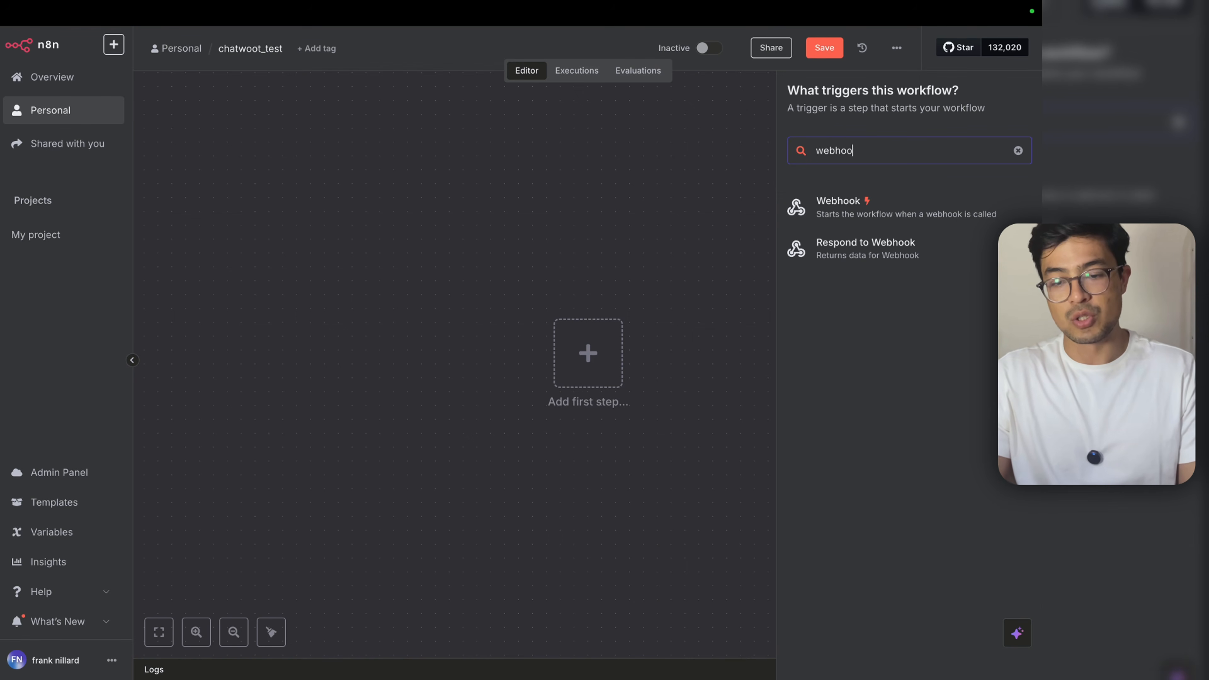
type("k")
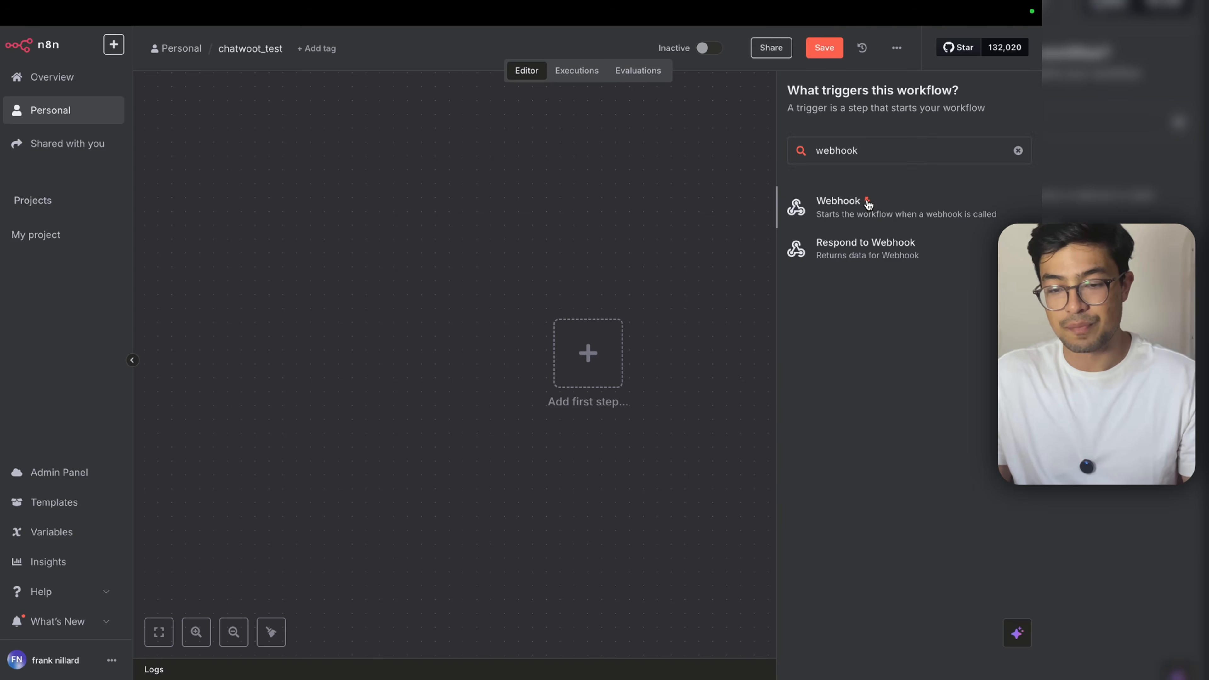
left_click(868, 204)
left_click(372, 143)
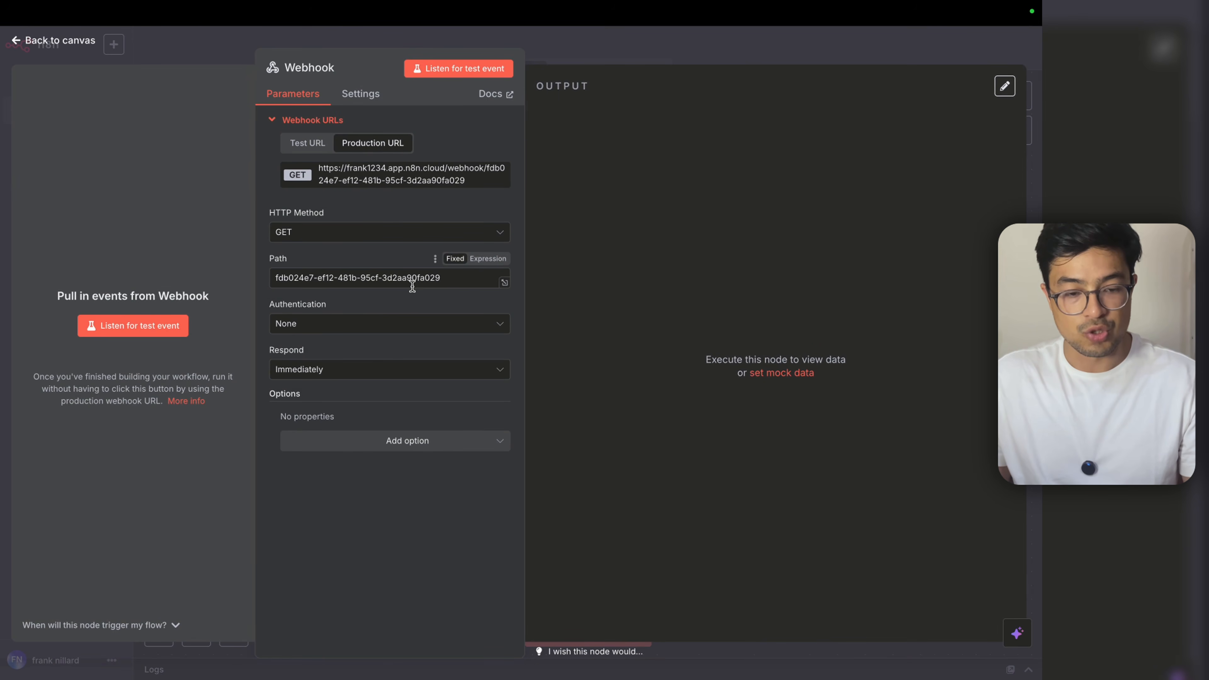
left_click(362, 232)
left_click(344, 357)
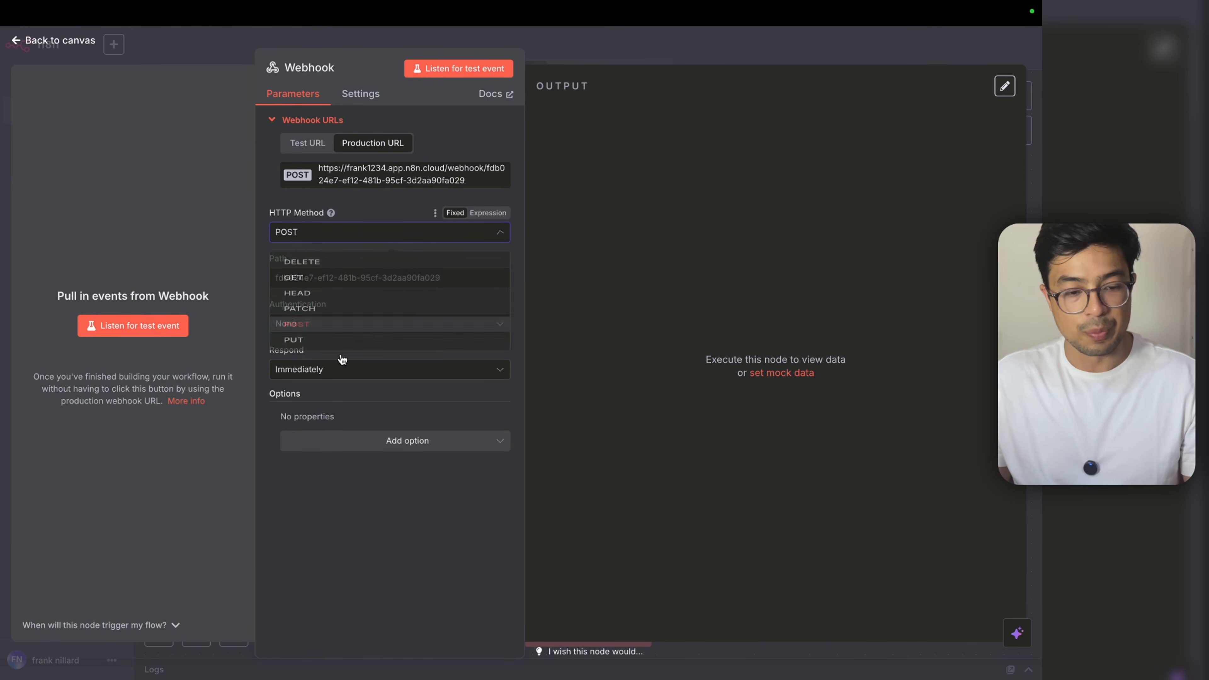
triple_click(358, 278)
type("ow")
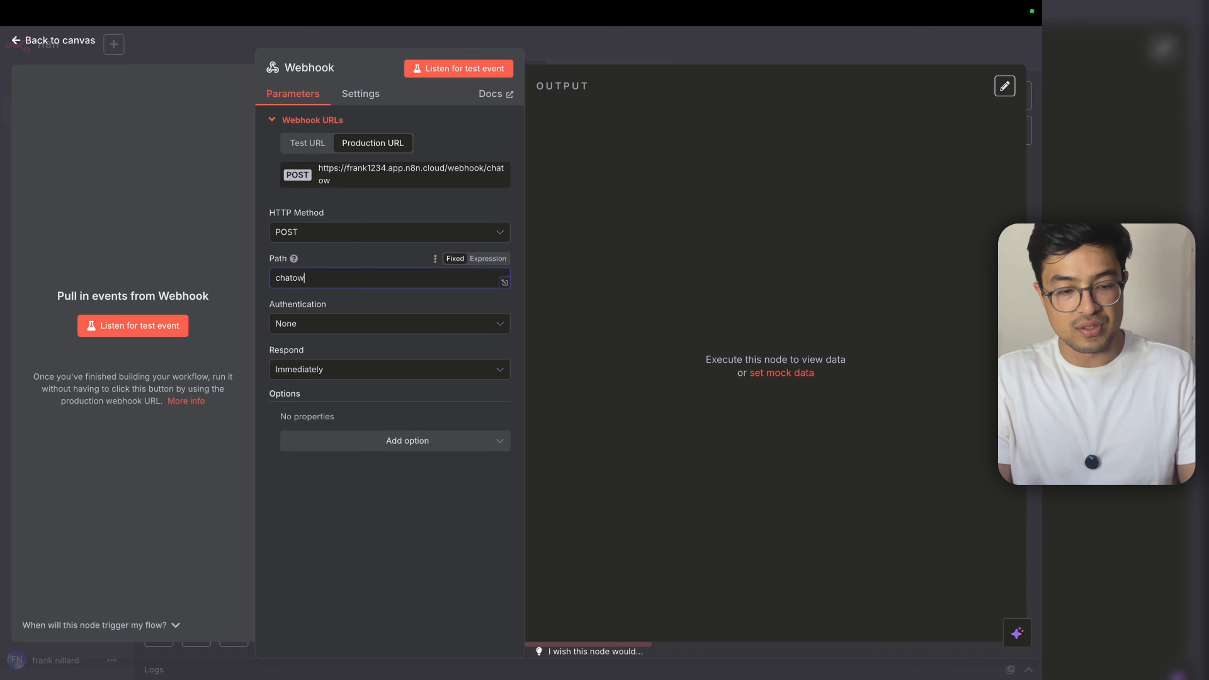
key("Escape")
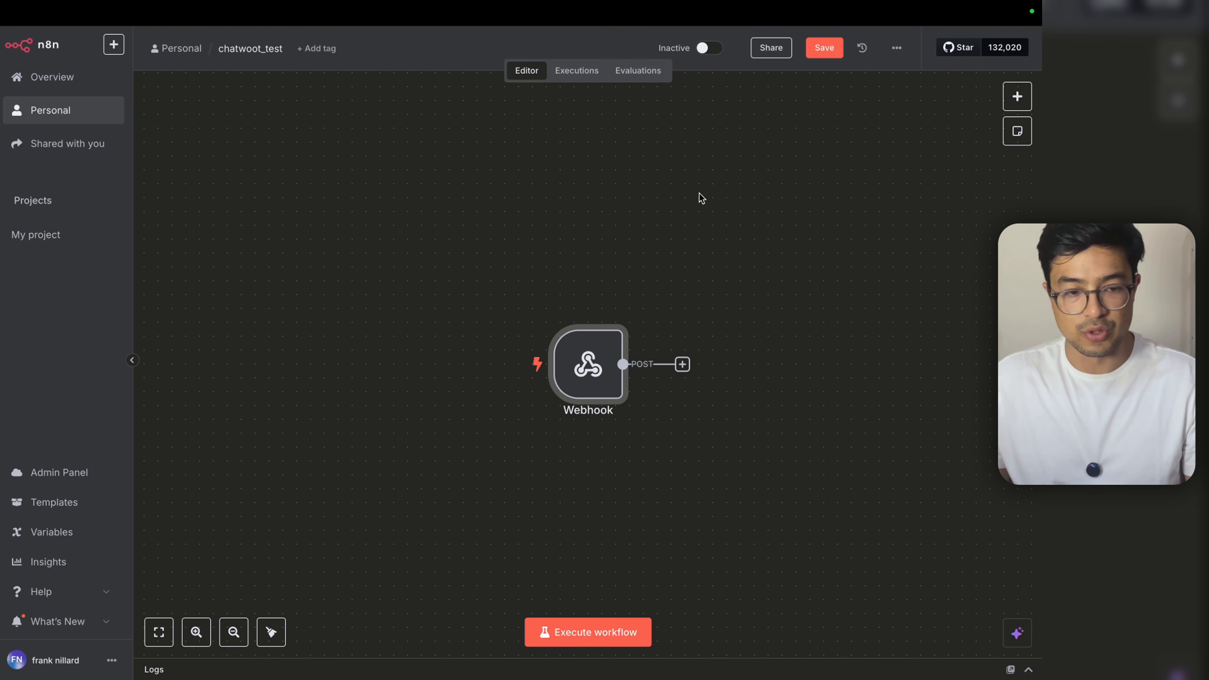
Step: Save and activate the chatwoot_test workflow, then view its empty Executions list
left_click(820, 55)
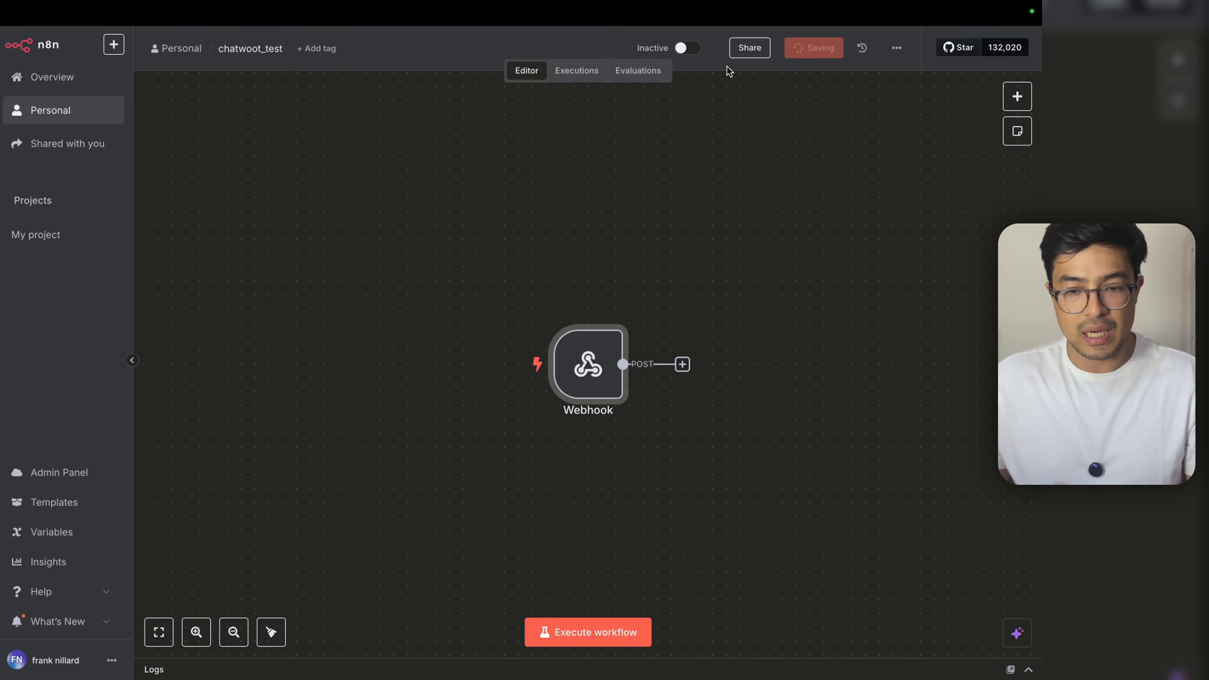
left_click(704, 50)
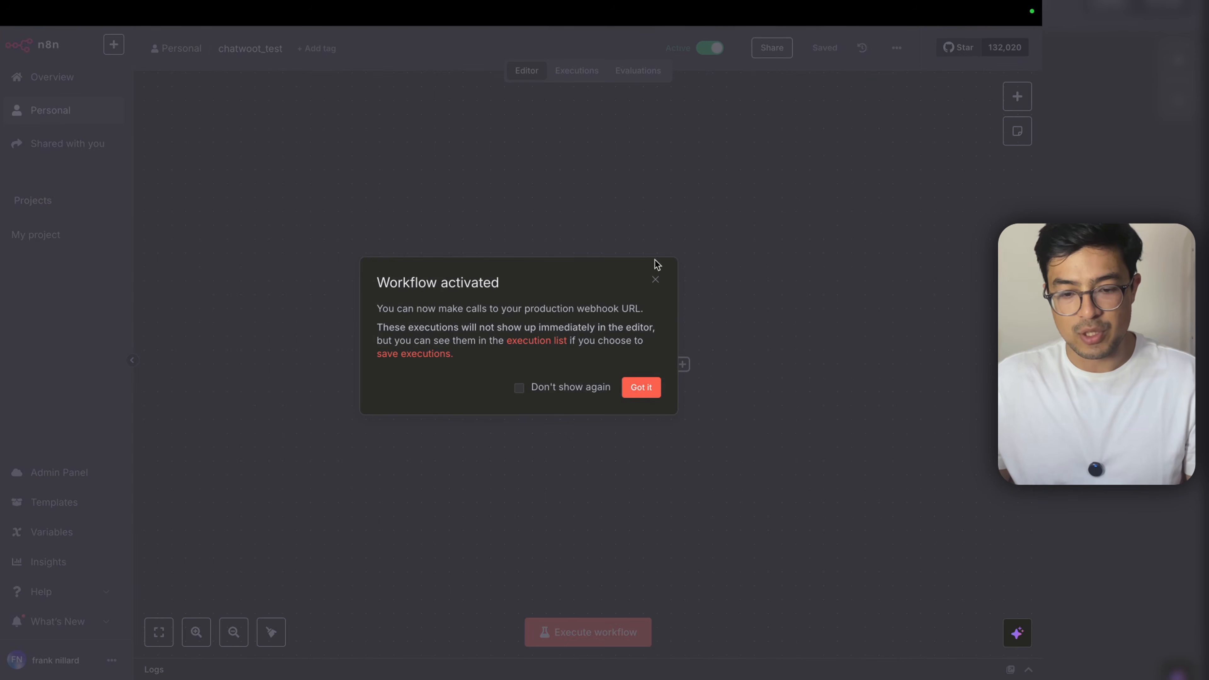
left_click(641, 389)
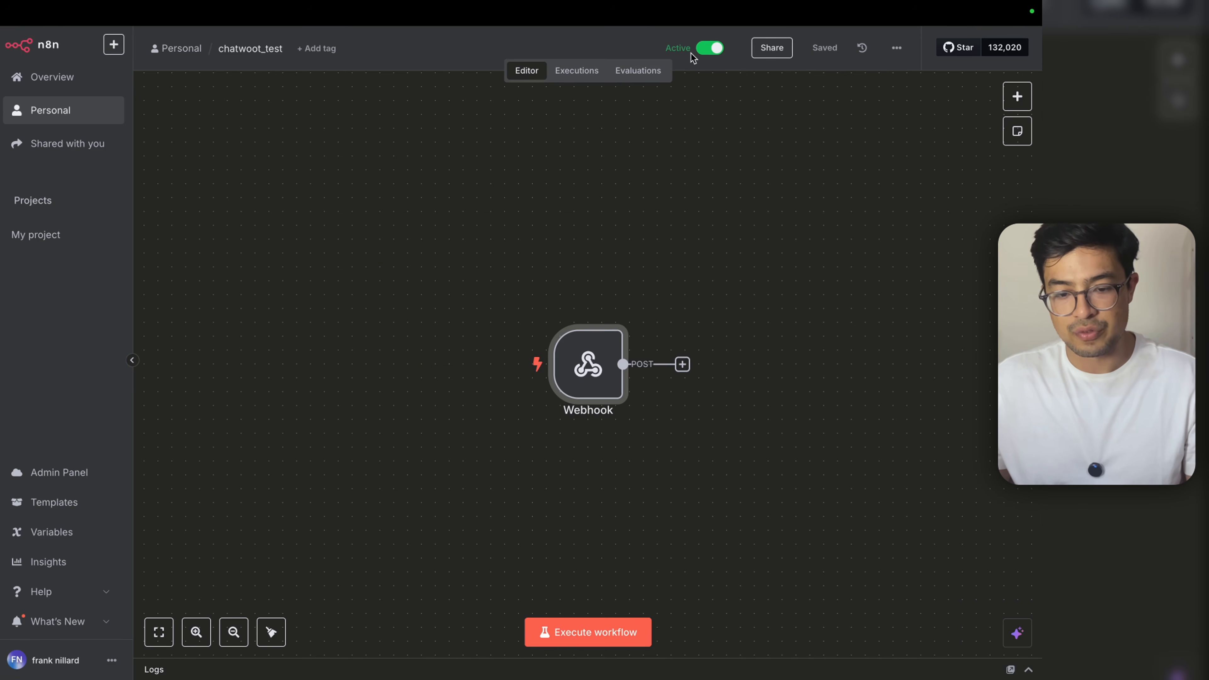
mouse_move(564, 403)
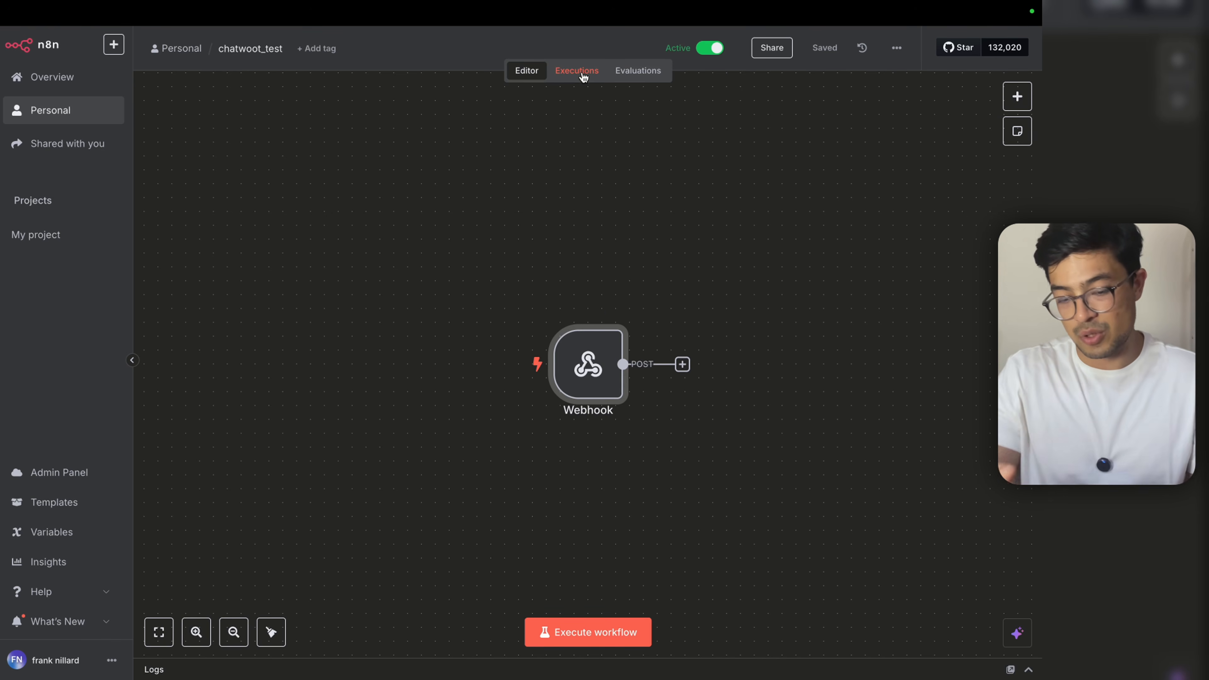
left_click(583, 77)
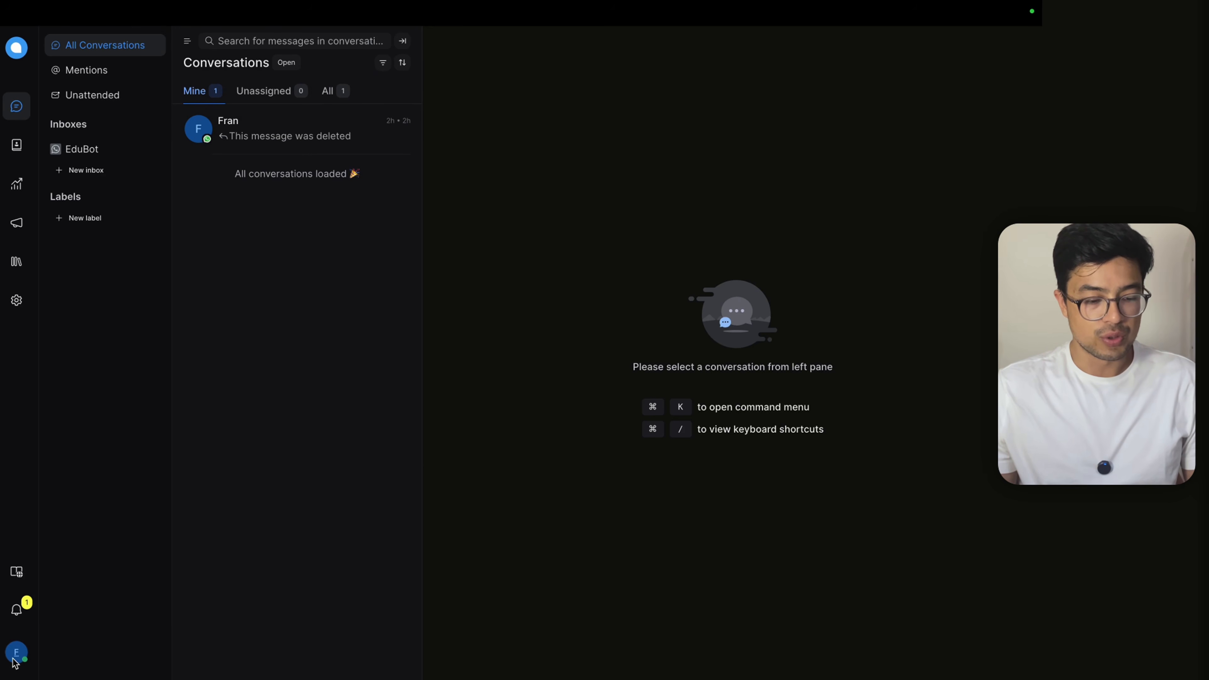
Step: Open the Super Admin Console's Accounts list and scroll the account's page to its features list
left_click(63, 599)
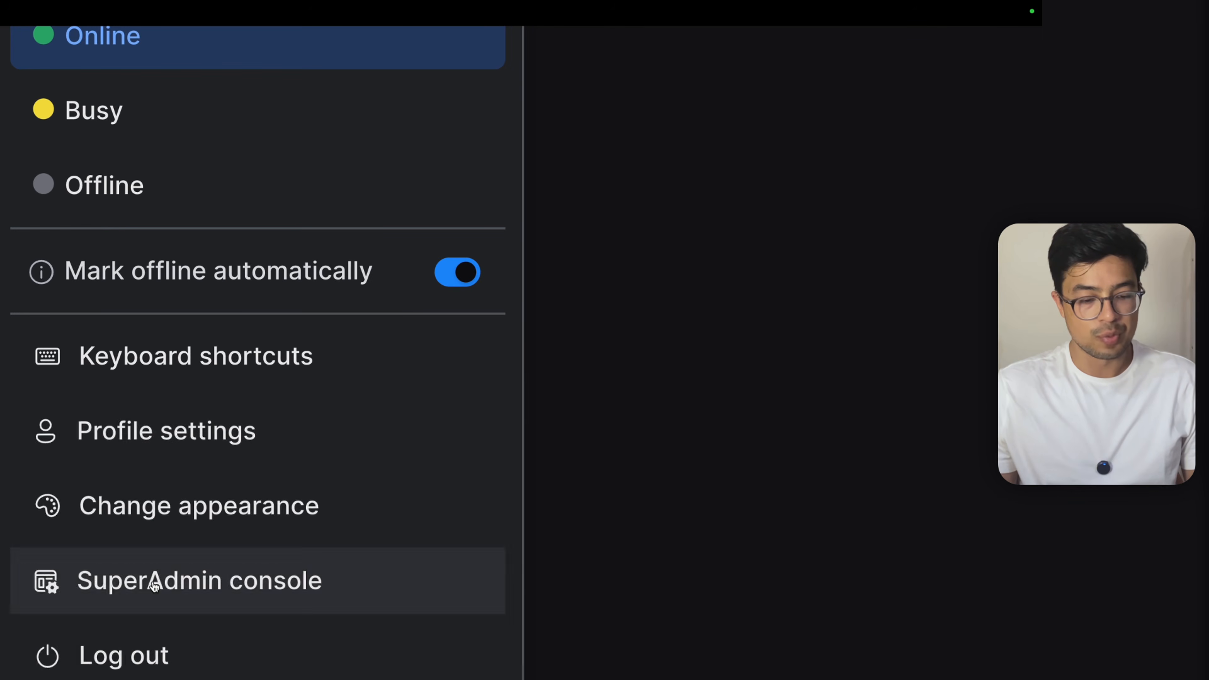
left_click(155, 586)
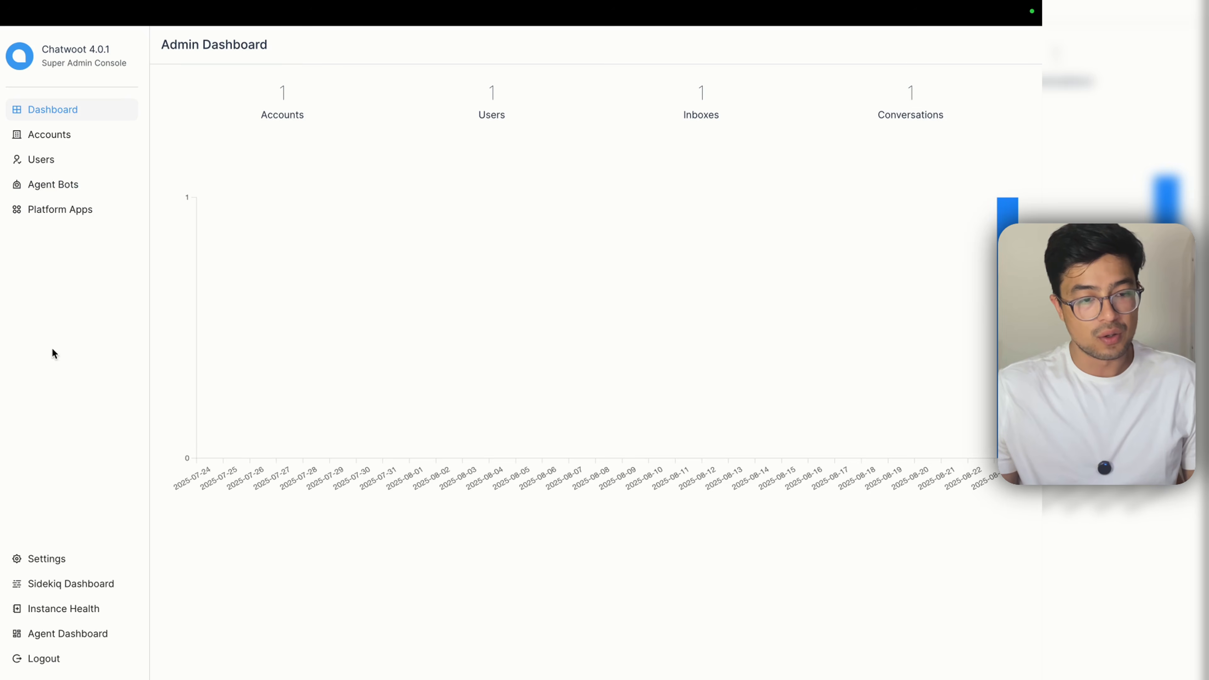
left_click(69, 143)
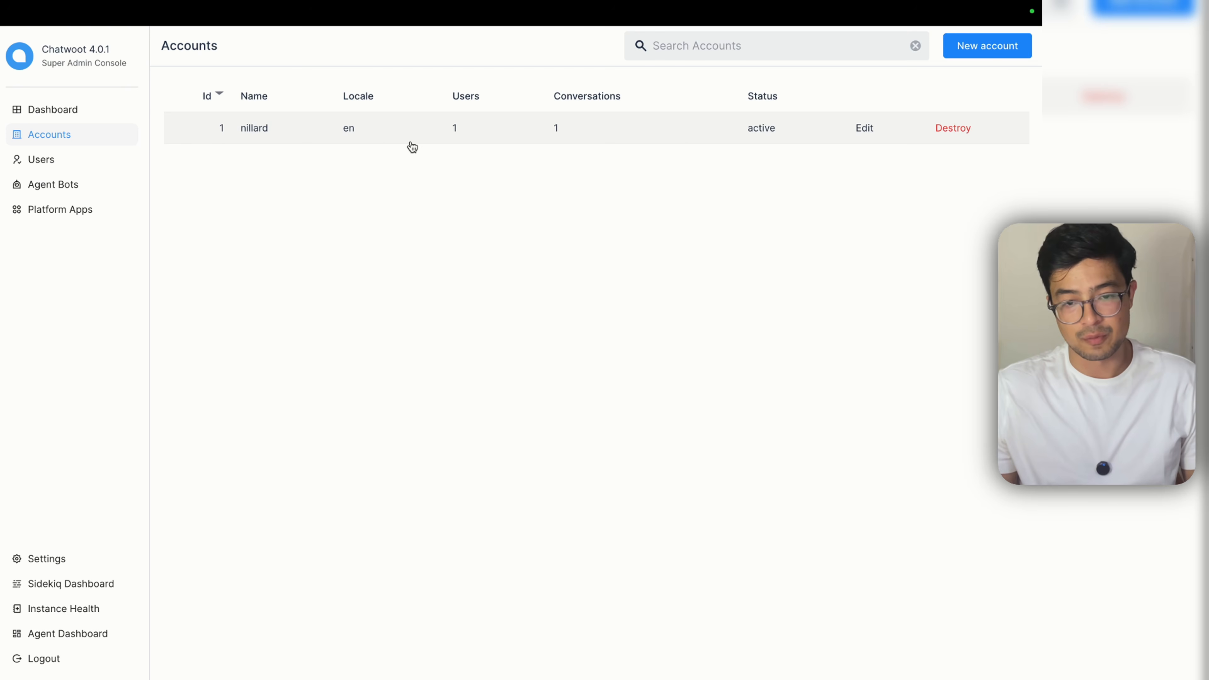
left_click(616, 137)
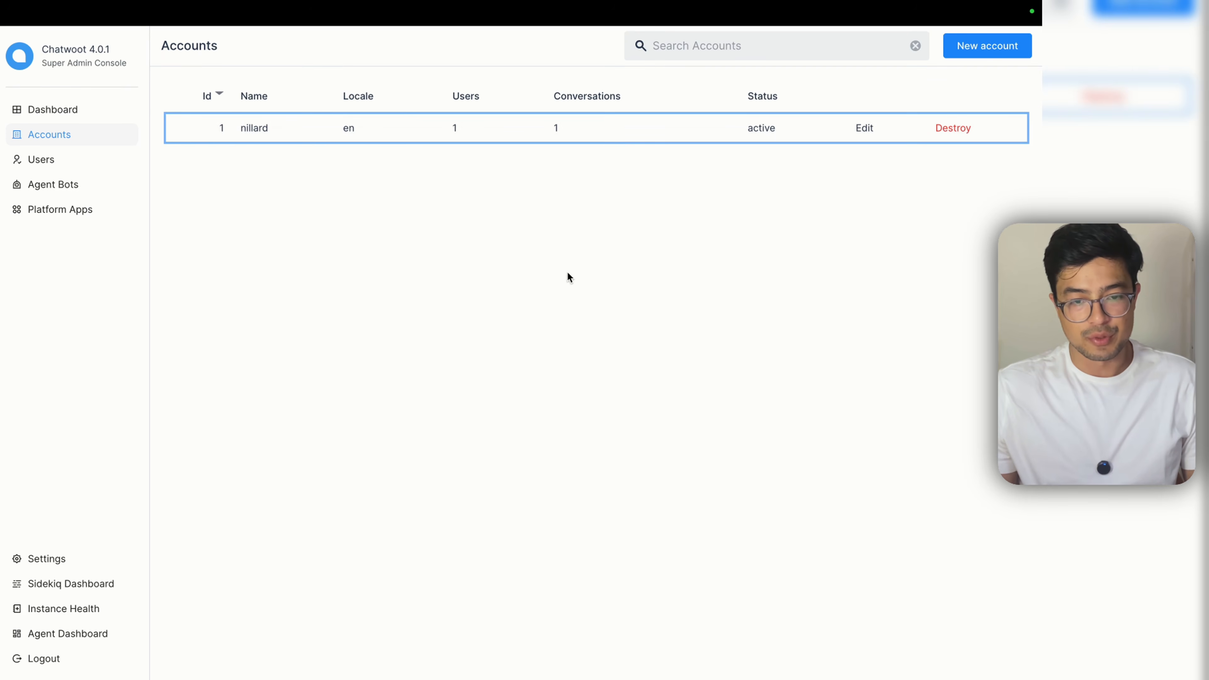
scroll(368, 541, "down", 5)
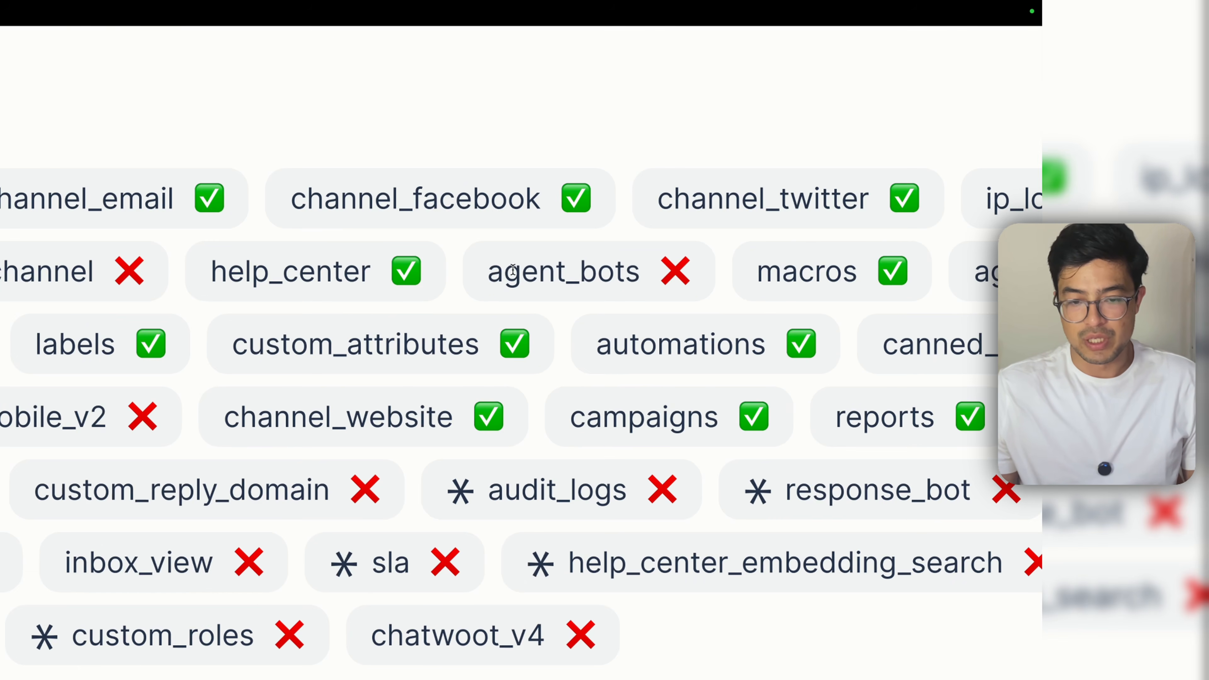
Step: Point out the disabled agent_bots feature, then switch to the dashboard and back to the account page
left_click_drag(599, 275, 656, 279)
left_click(684, 289)
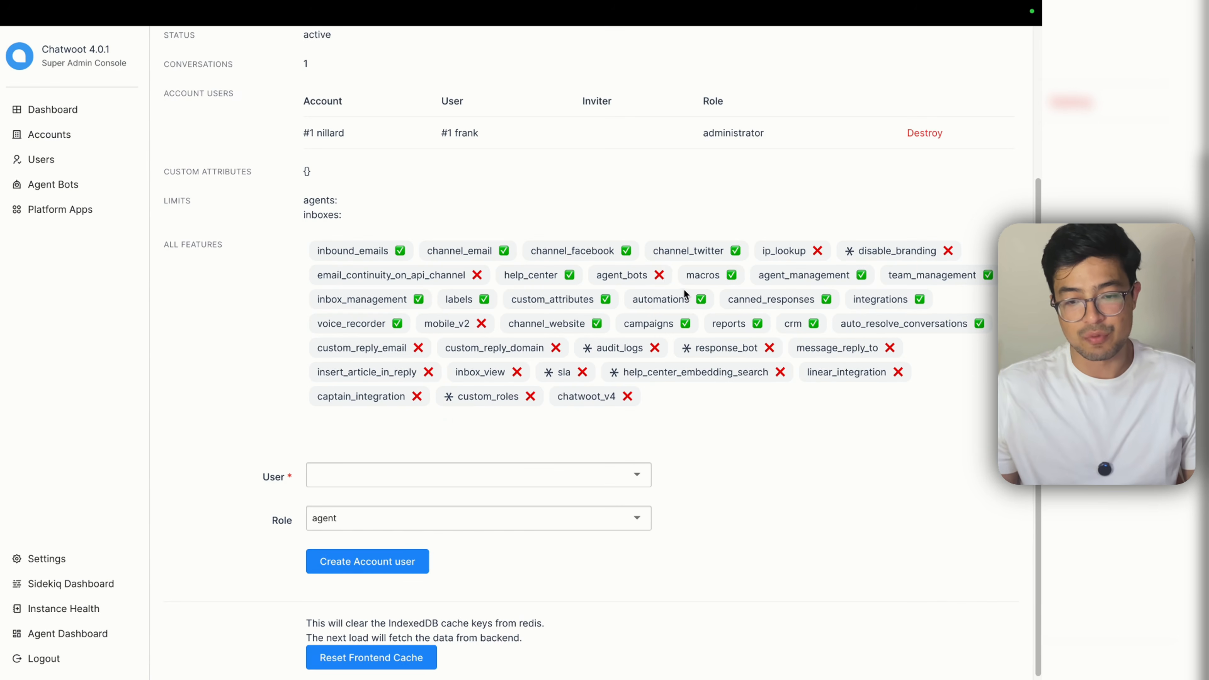
left_click_drag(666, 278, 596, 278)
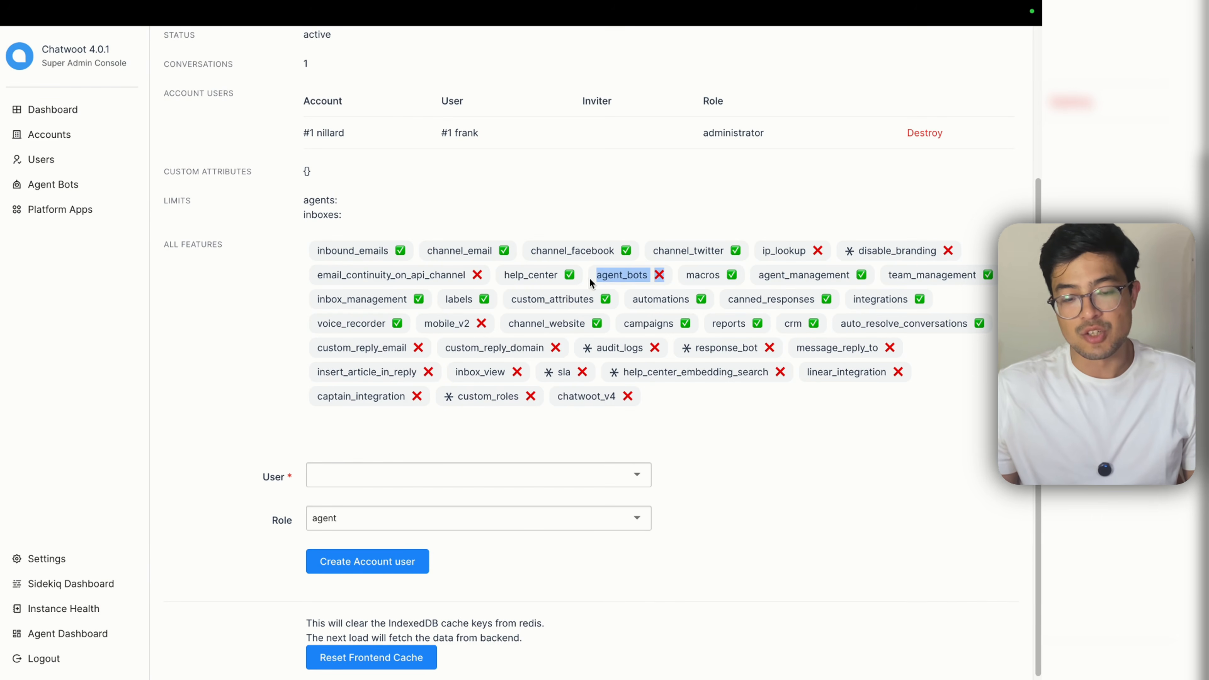
left_click(599, 279)
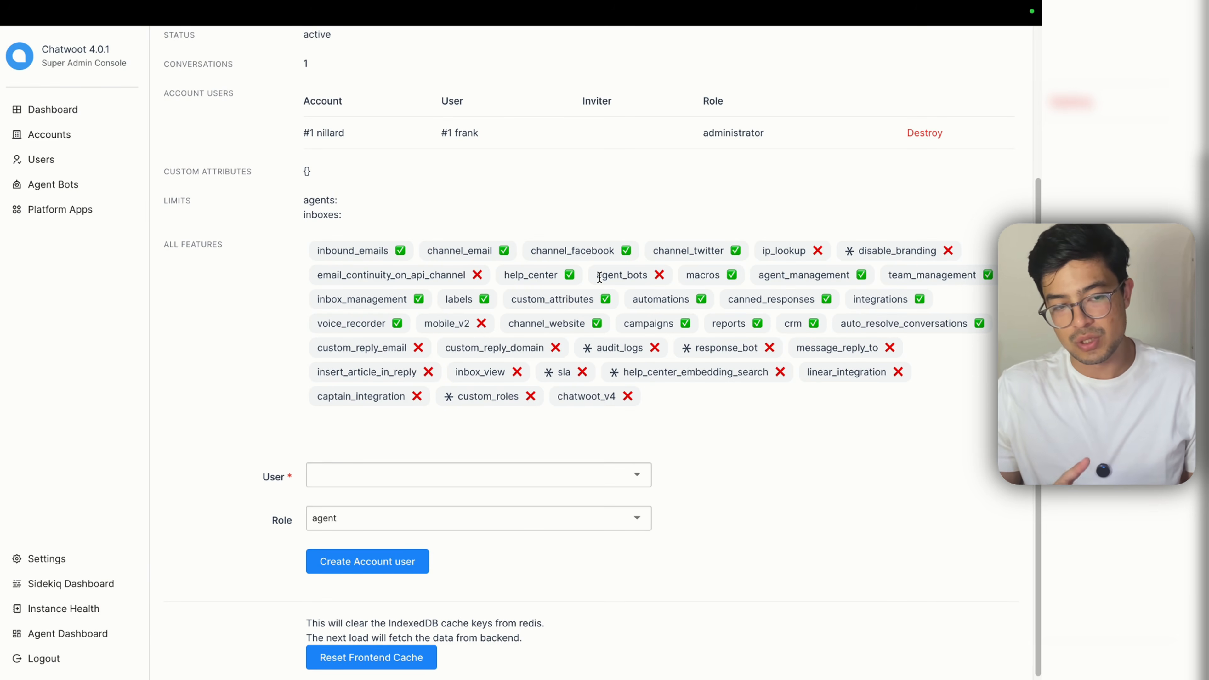
left_click(651, 40)
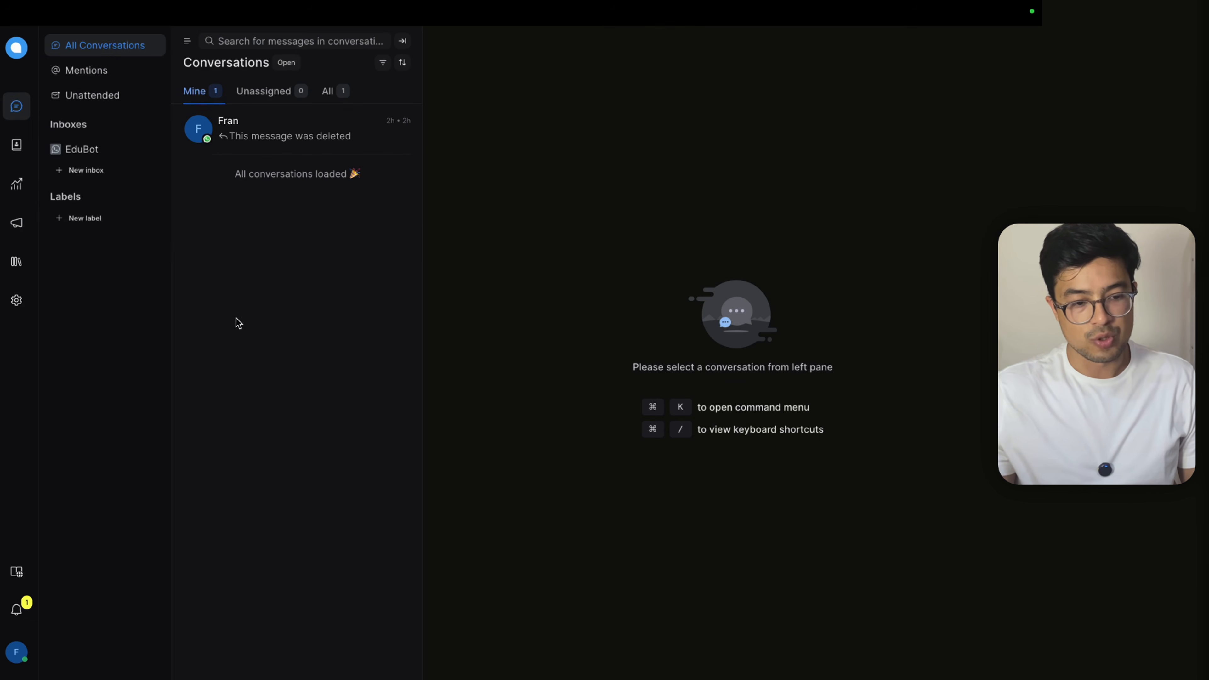
mouse_move(637, 41)
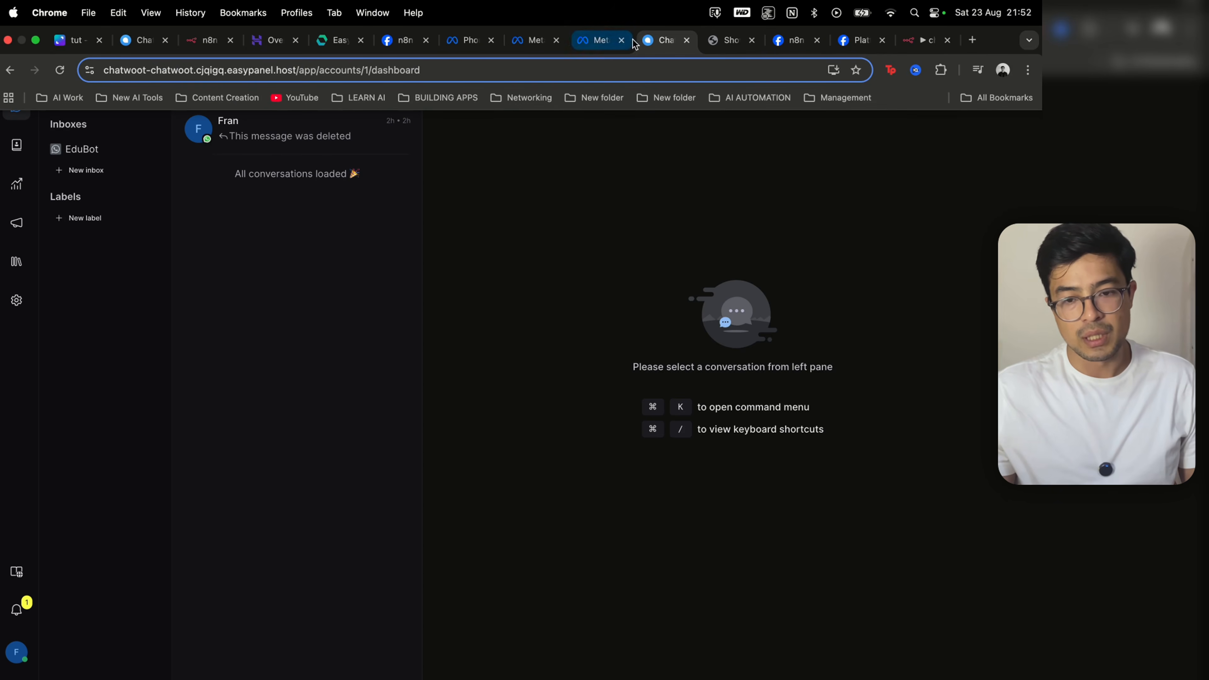
left_click(714, 42)
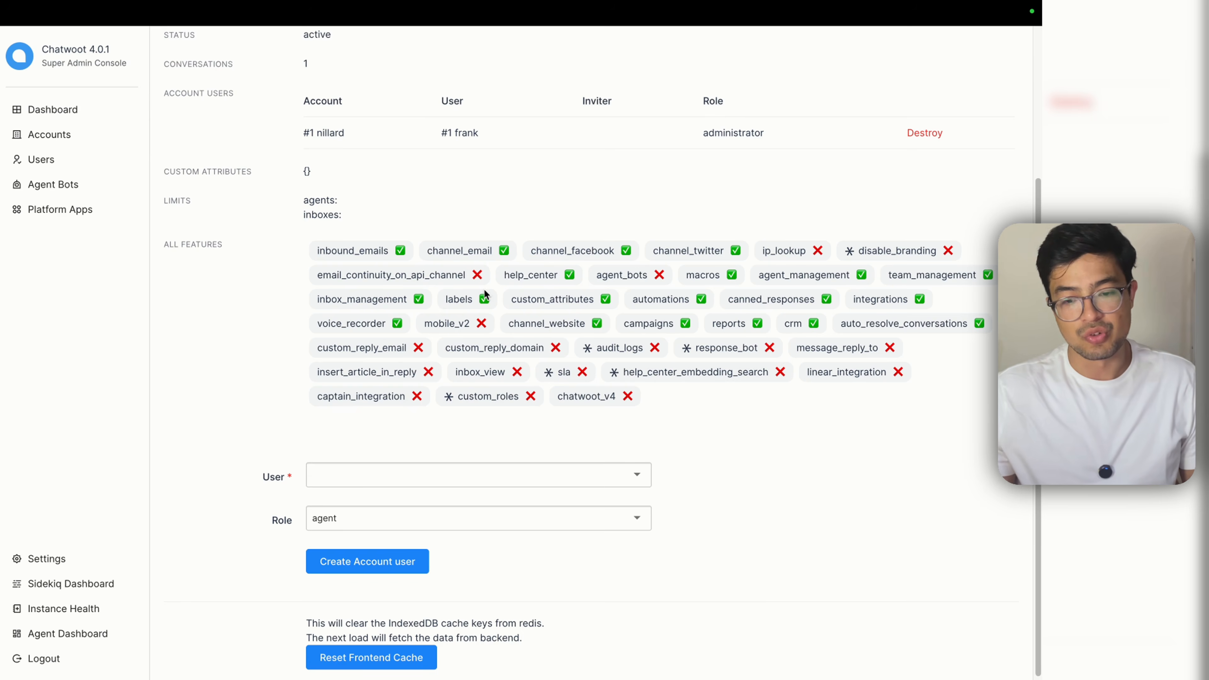
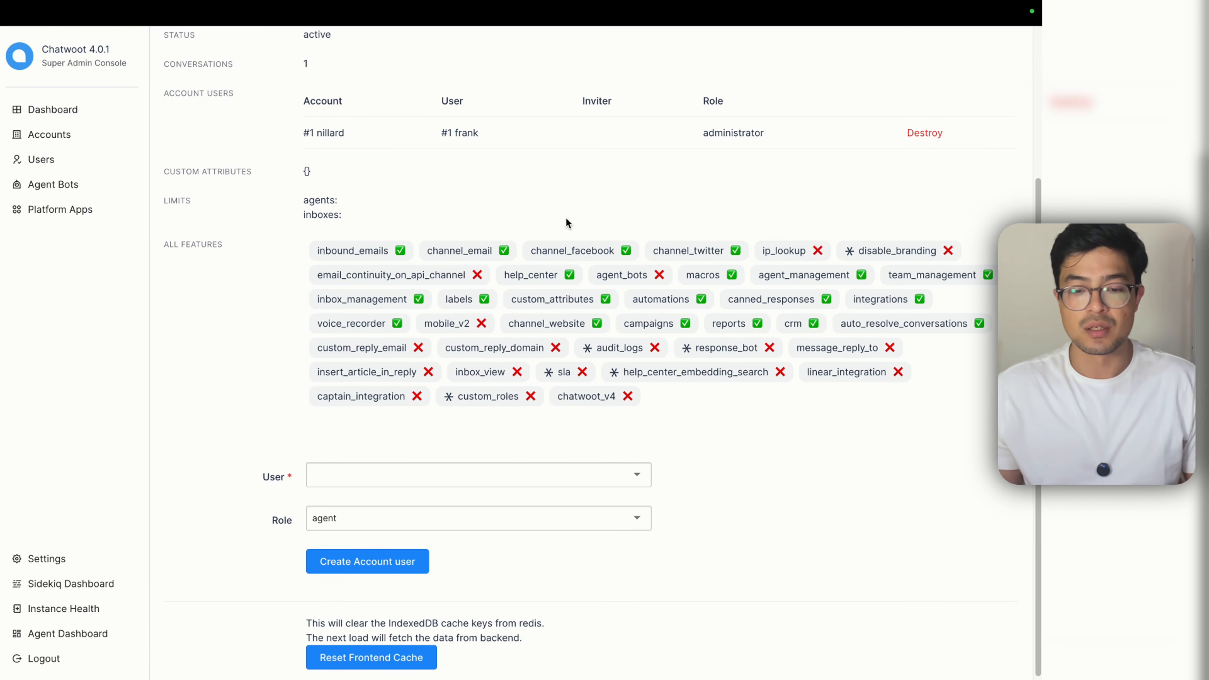
Step: Update the account unchanged, then go to the still-empty Agent Bots list and start a new bot
scroll(742, 301, "up", 3)
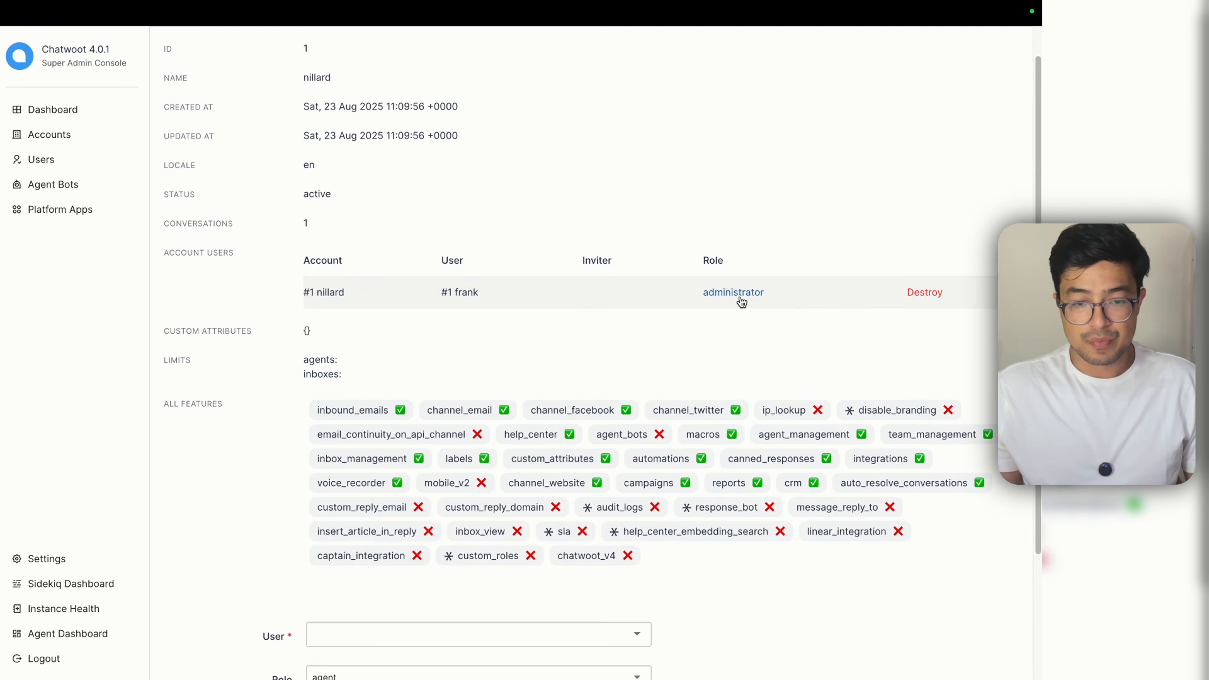
scroll(742, 301, "down", 3)
scroll(564, 435, "up", 4)
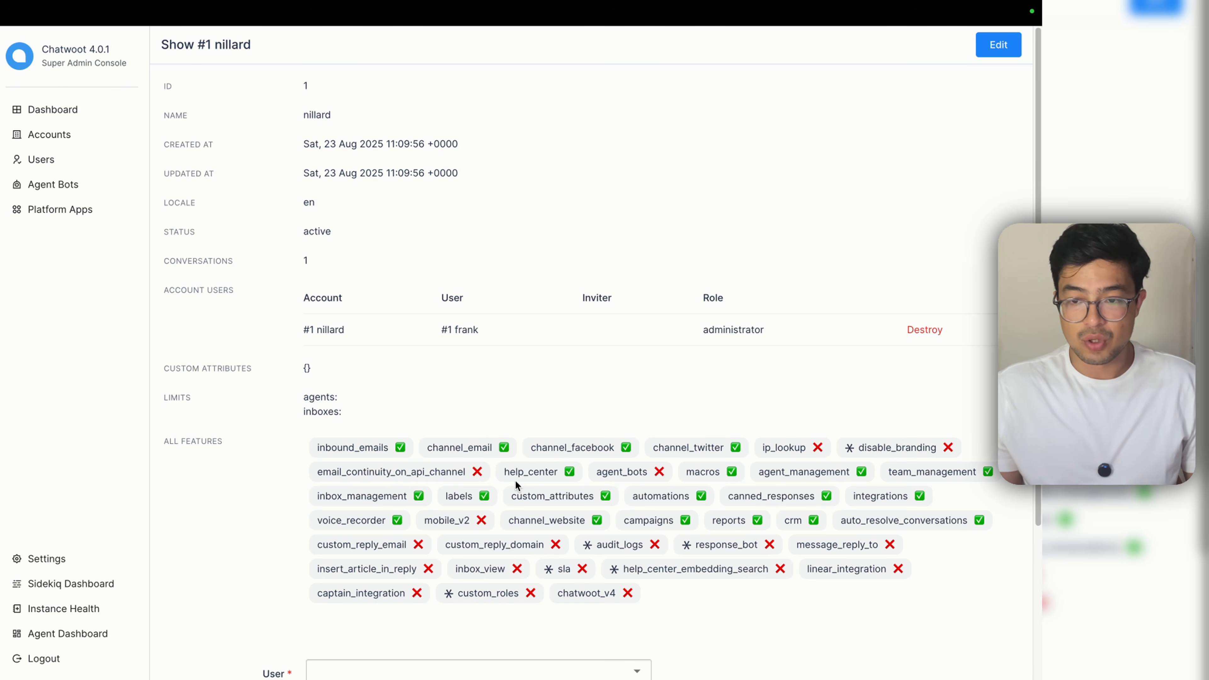
left_click(1005, 53)
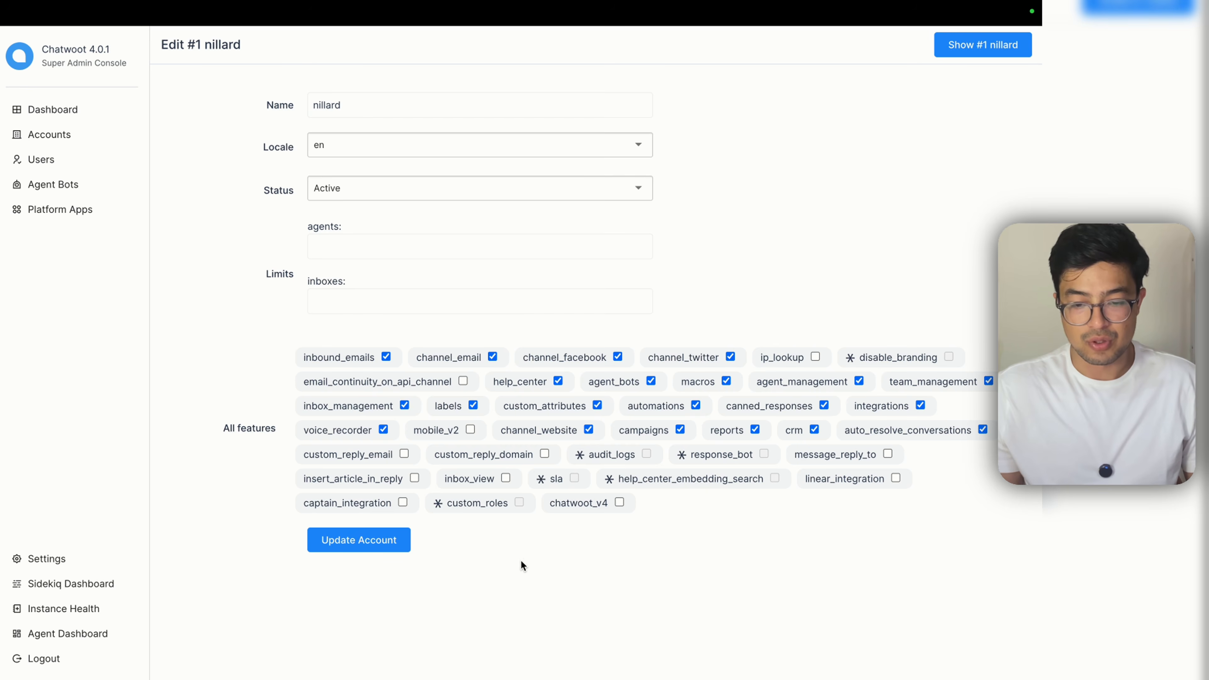
left_click(359, 542)
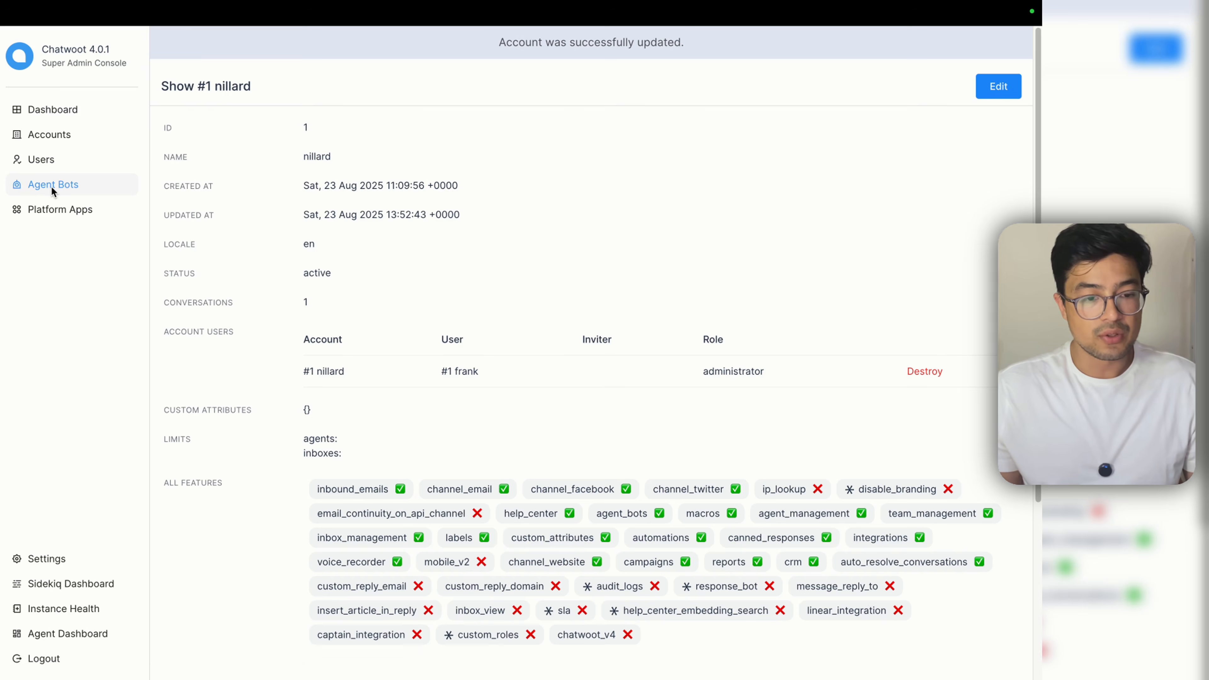
left_click(53, 185)
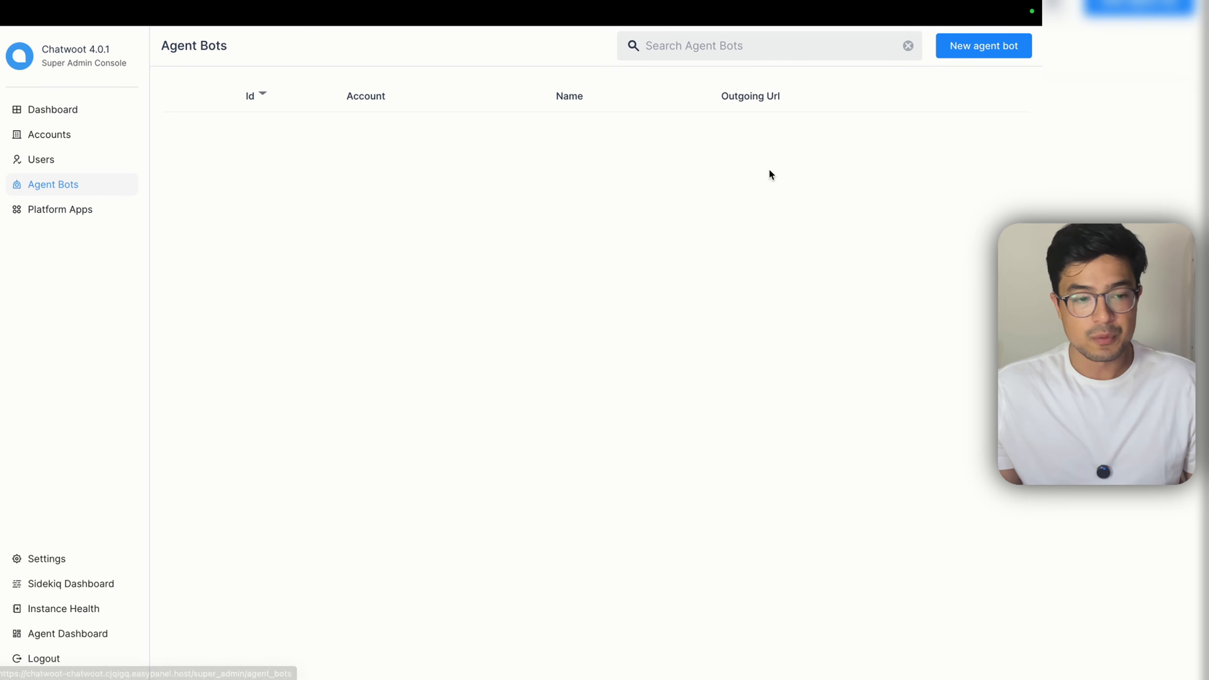
left_click(969, 50)
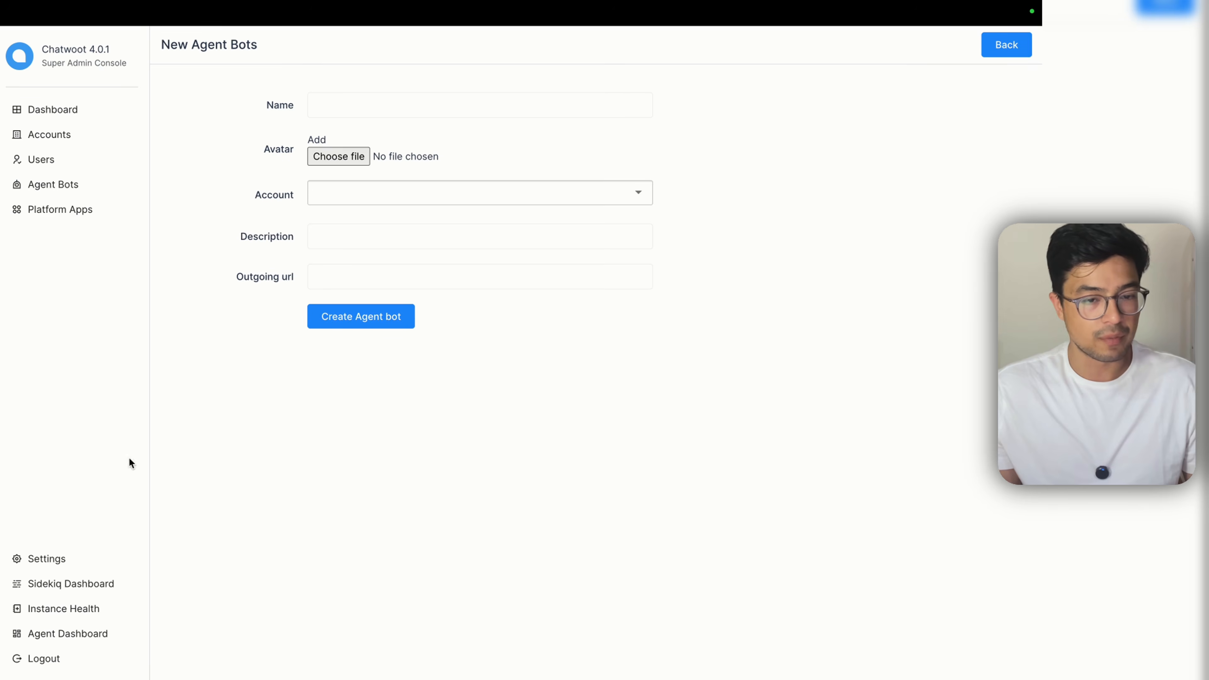
Step: Name the new agent bot 'edubot', leaving the avatar empty
left_click(363, 193)
key("Escape")
left_click(342, 104)
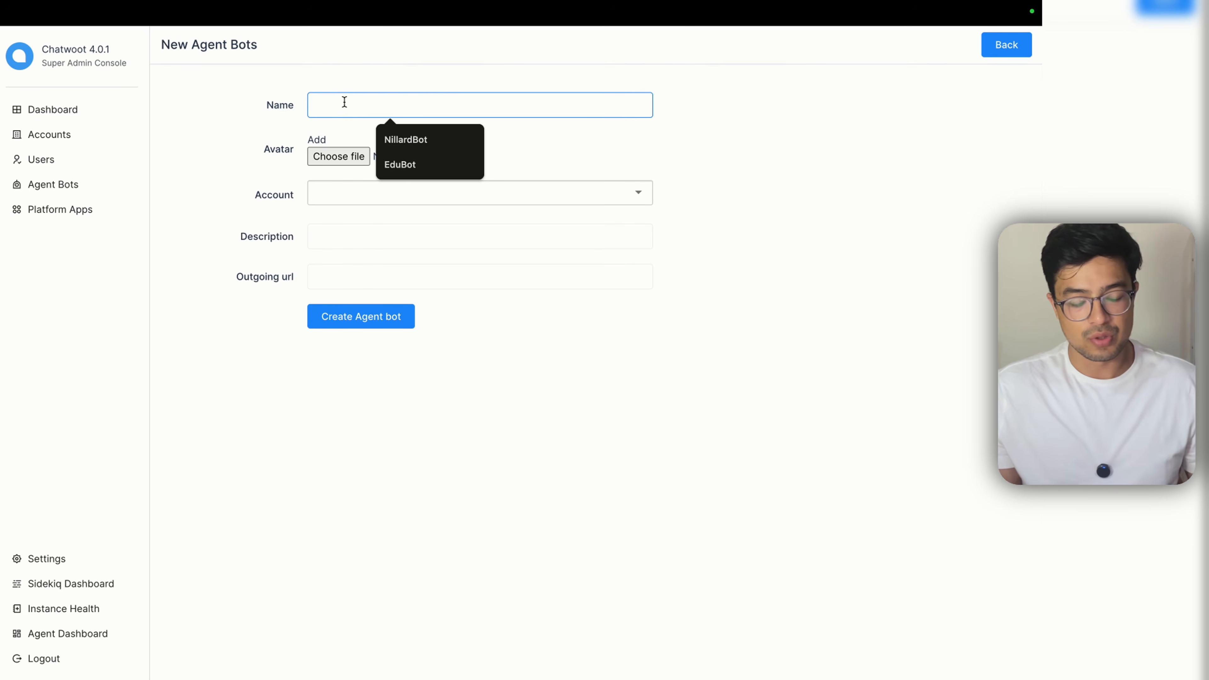
type("edubot")
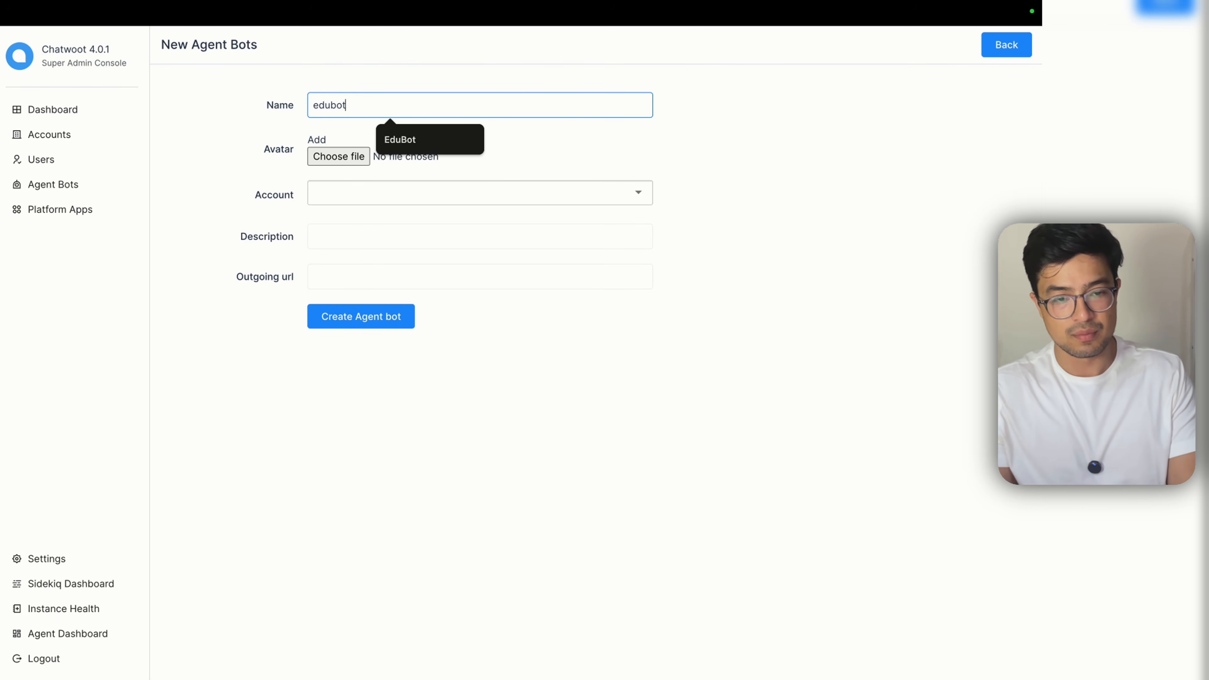
key("Tab")
key("space")
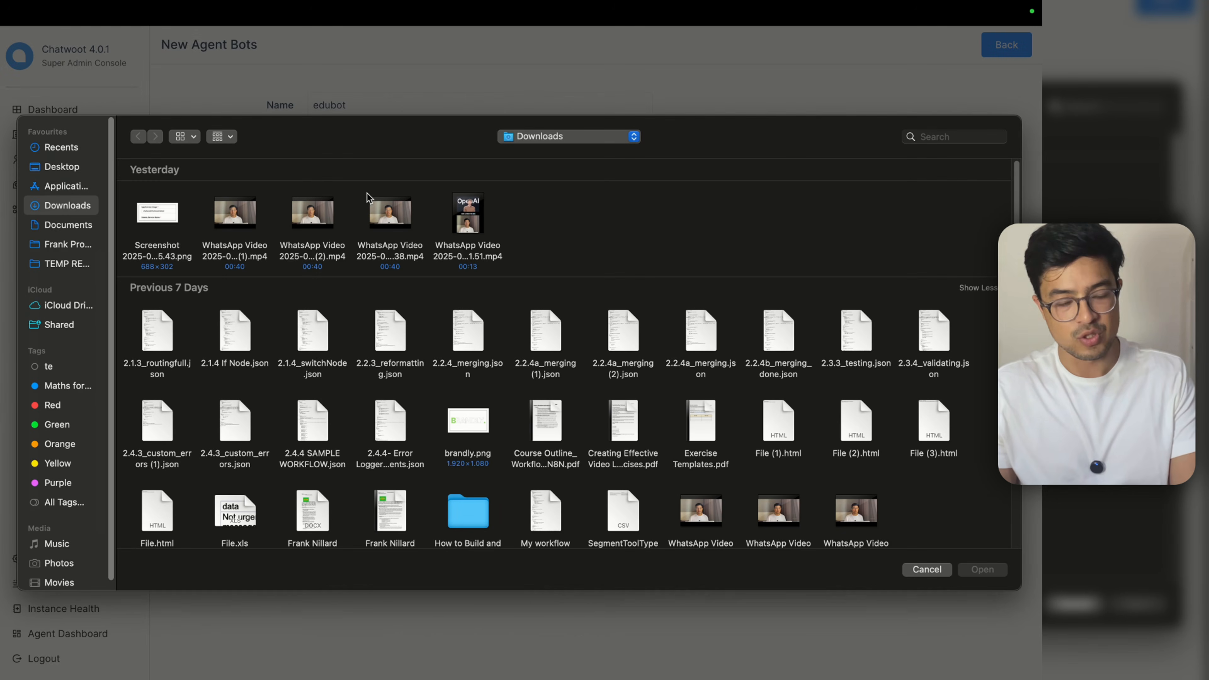
key("Escape")
Step: Assign the bot to account #1 and give it the description 'Education Bot'
left_click(320, 190)
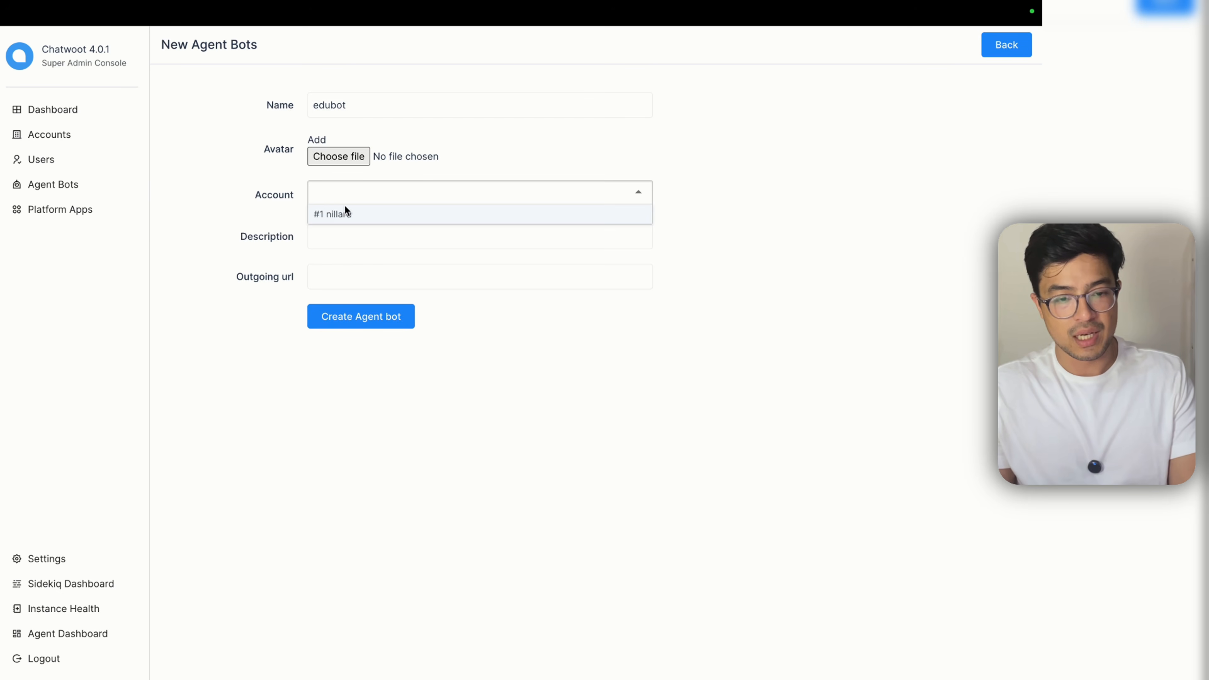
left_click(346, 213)
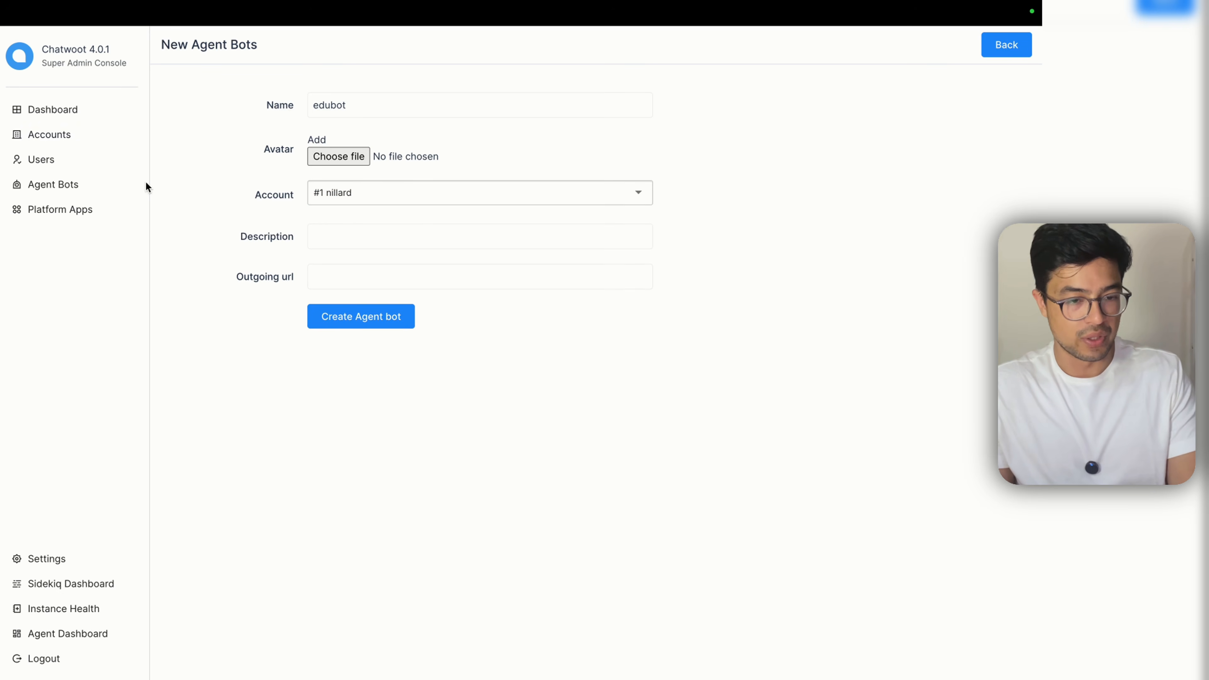
left_click(362, 241)
type("Education B")
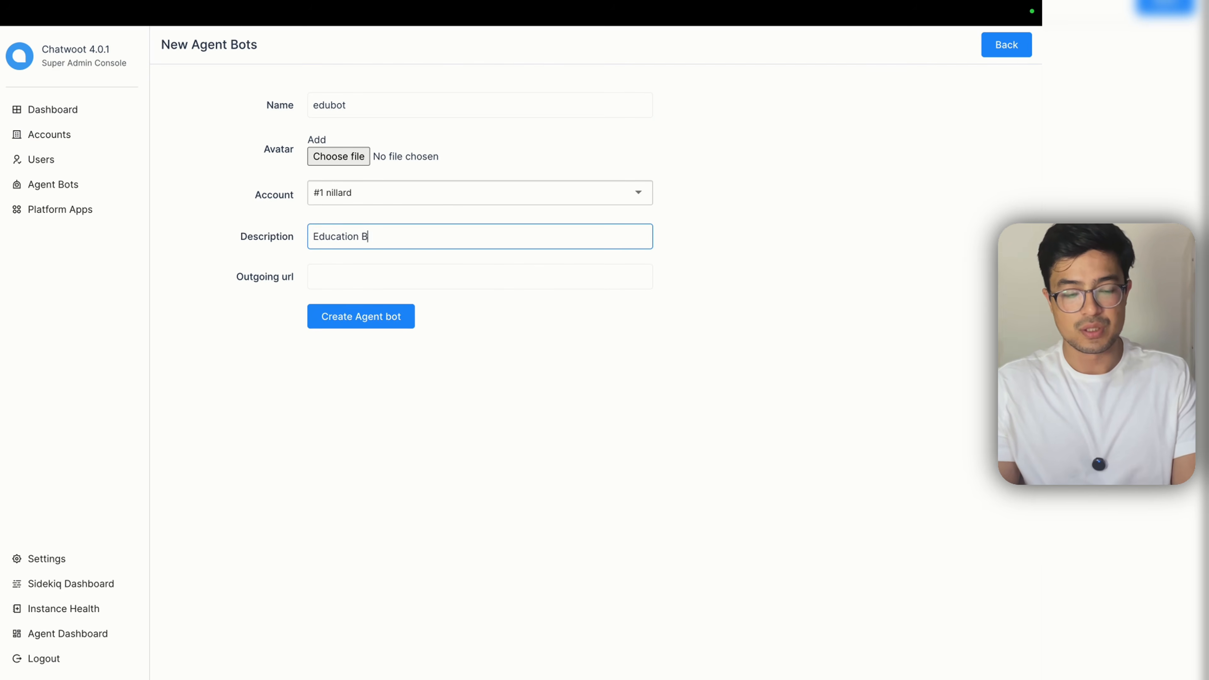
type("ot")
key("super+Tab")
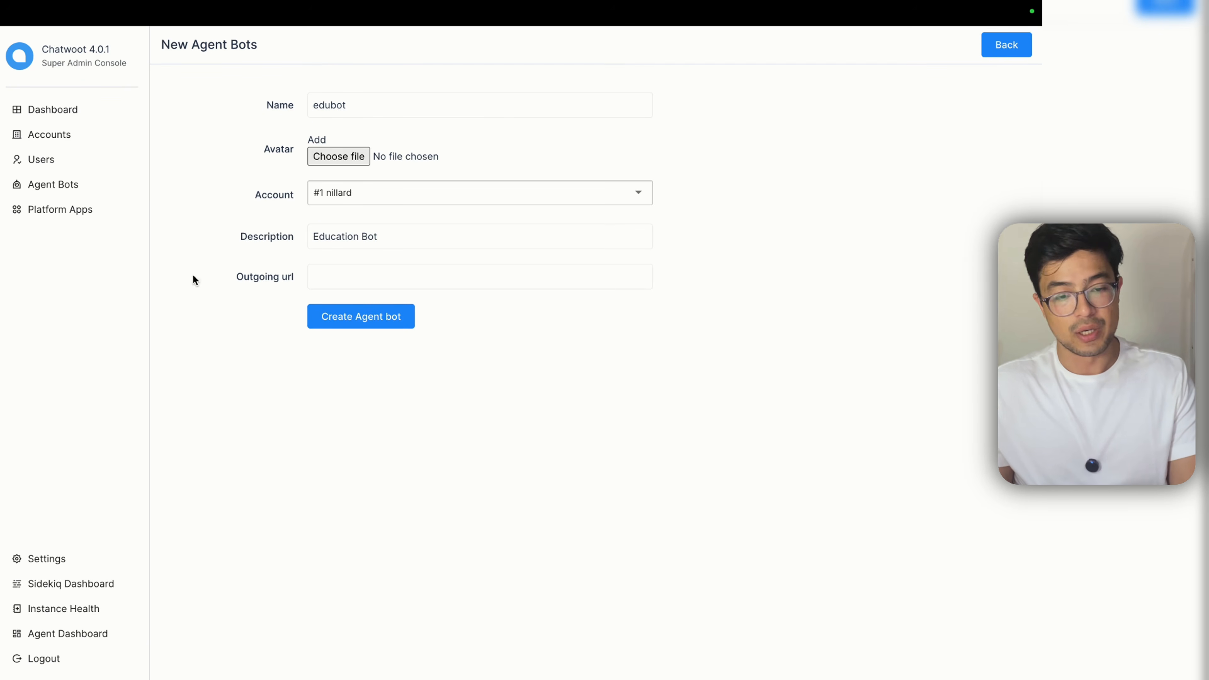
Step: Fill the outgoing URL with the n8n Webhook node's production webhook URL
left_click(473, 281)
mouse_move(475, 6)
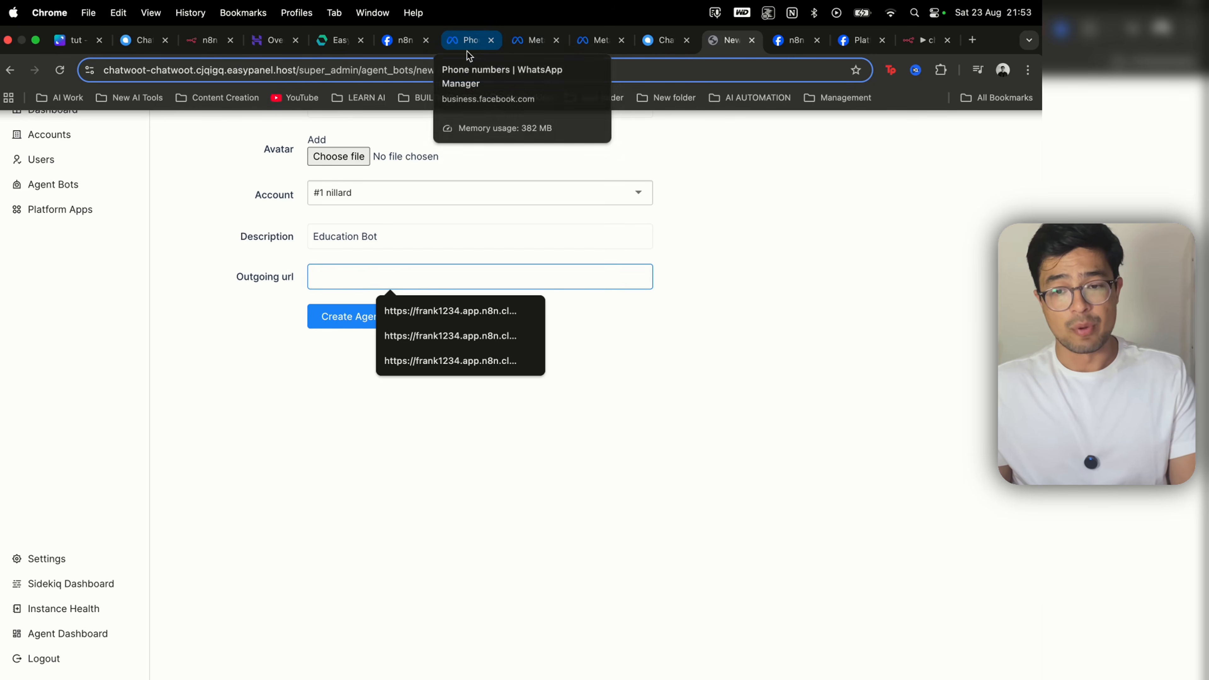
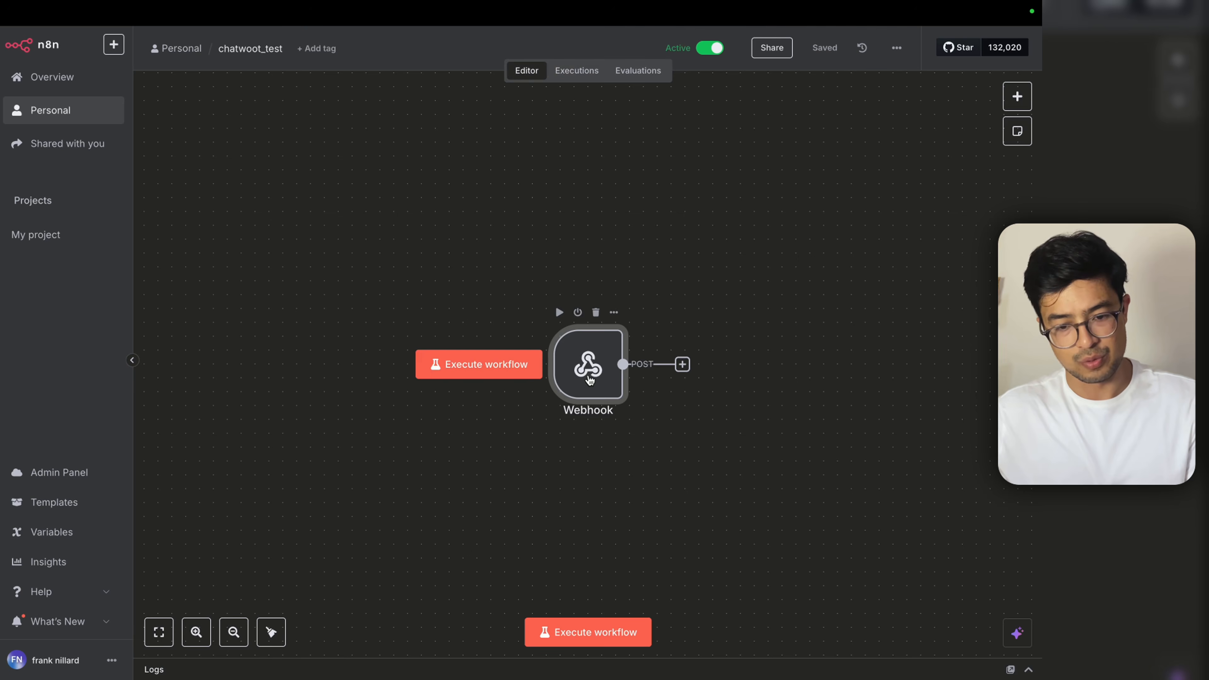
double_click(589, 379)
left_click(373, 143)
left_click(362, 180)
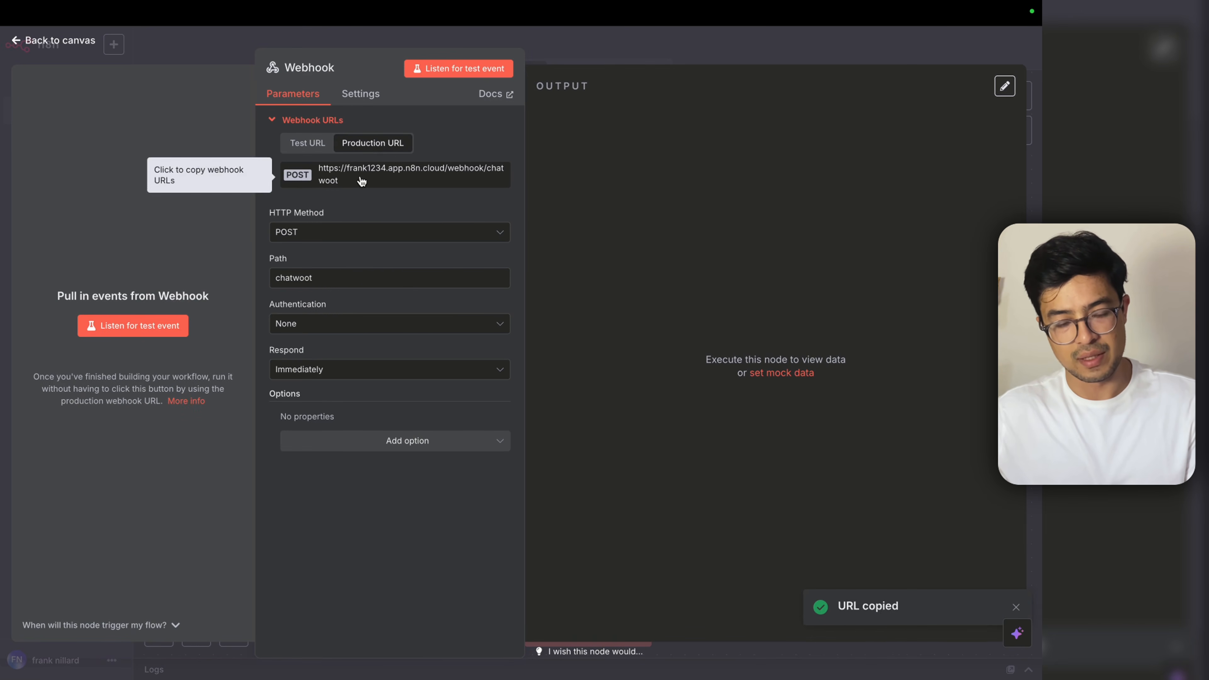
mouse_move(768, 31)
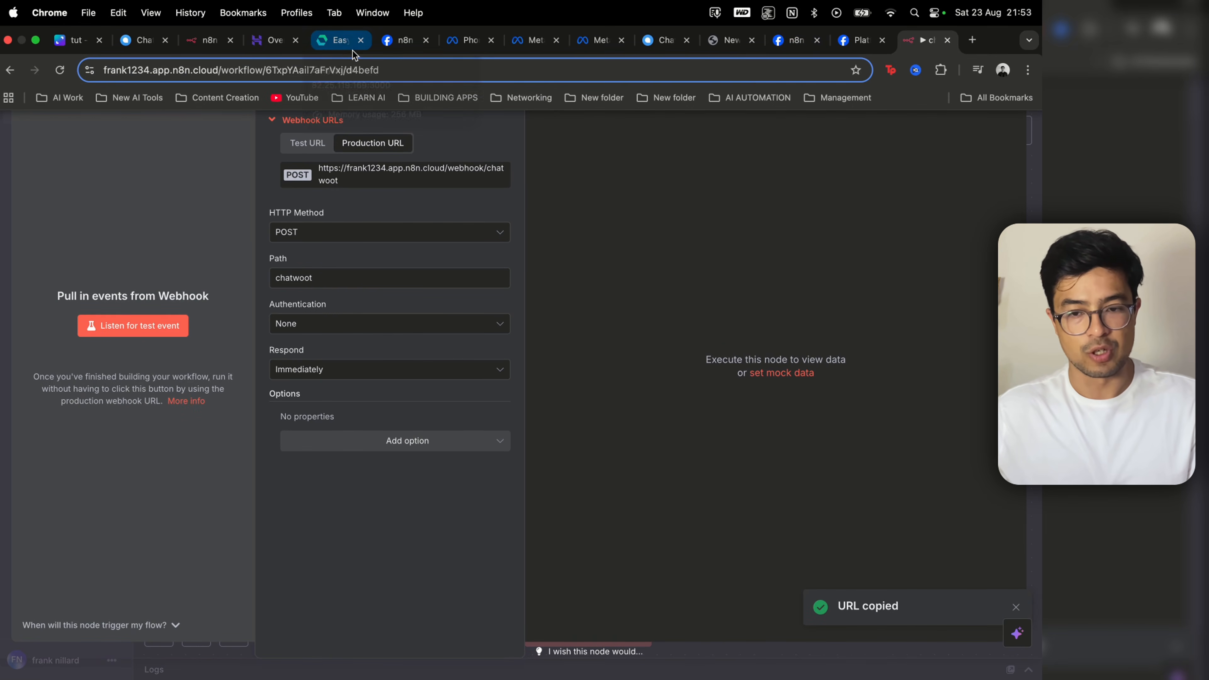
Step: Check the pasted outgoing URL and create the edubot agent bot
left_click(663, 40)
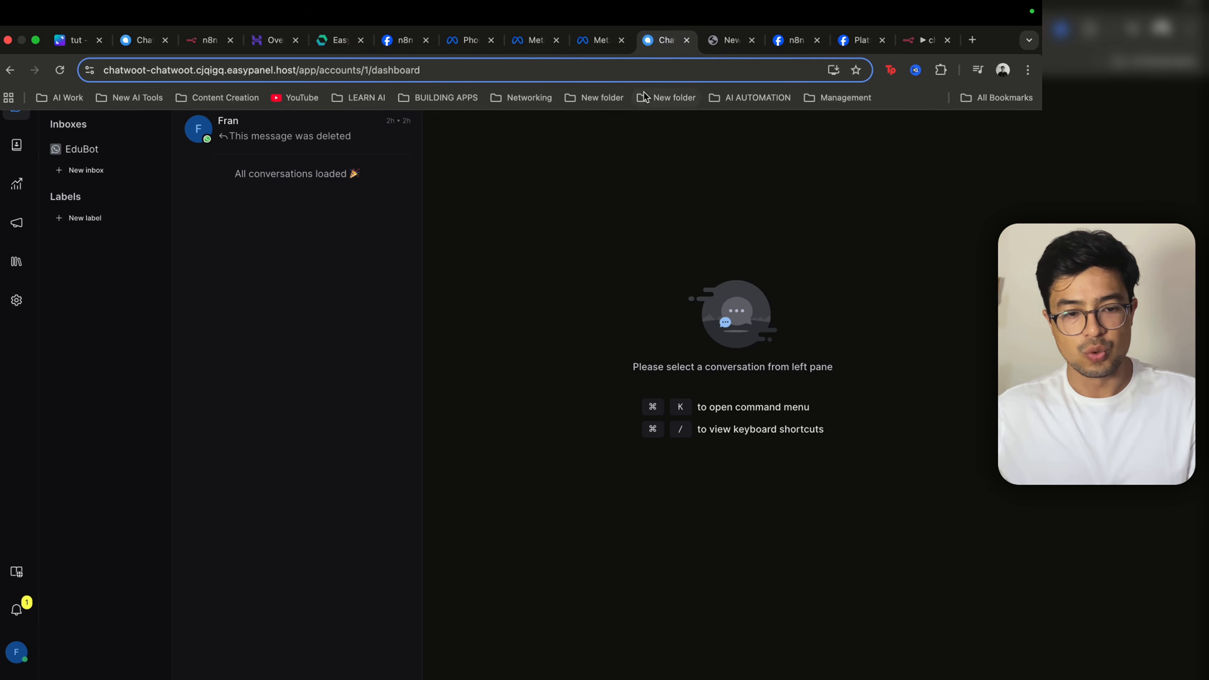
left_click(730, 44)
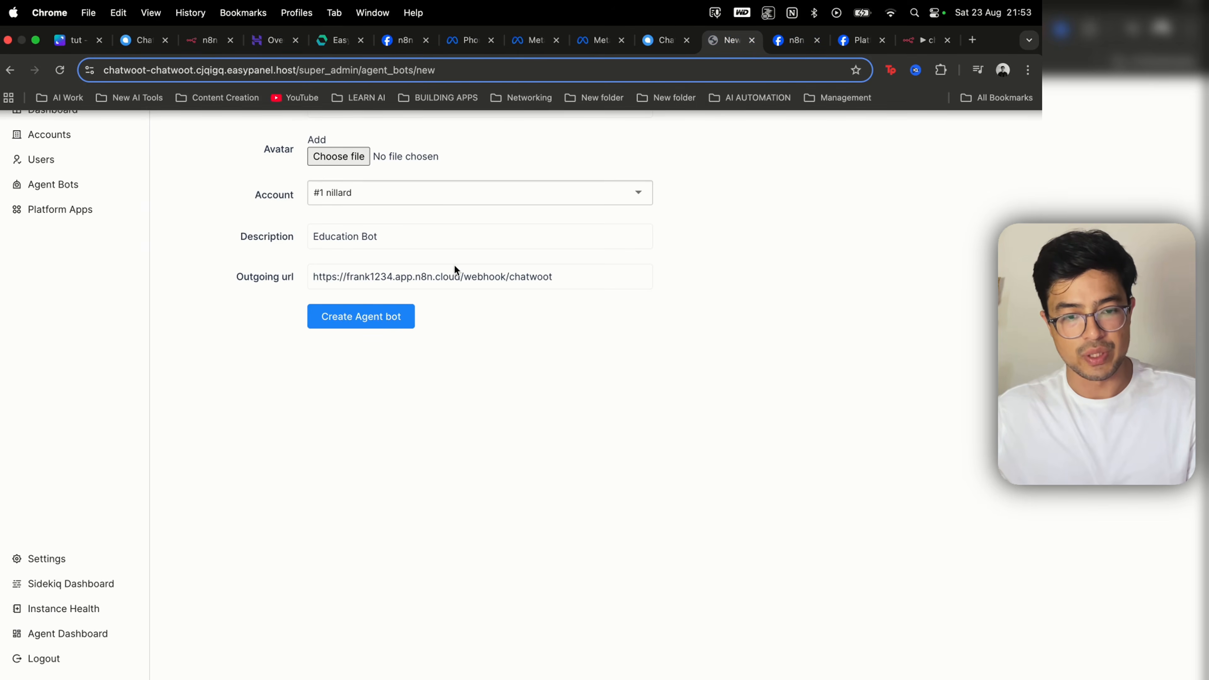
left_click_drag(313, 275, 583, 286)
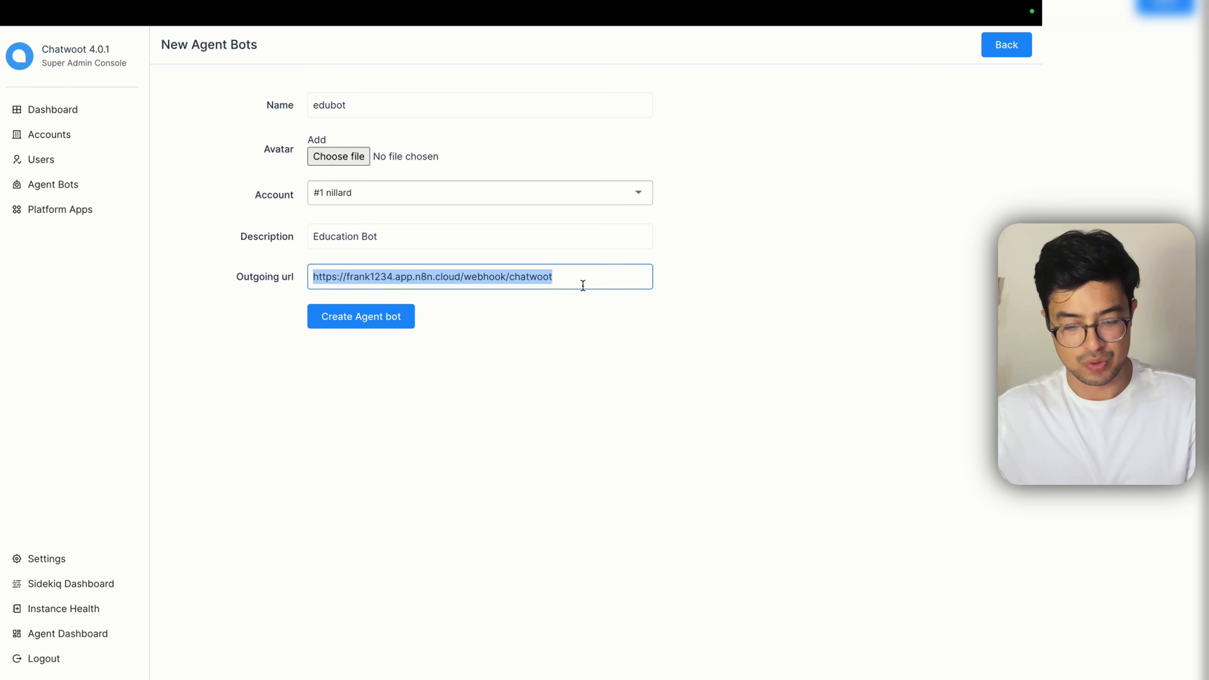
left_click(582, 286)
left_click(391, 327)
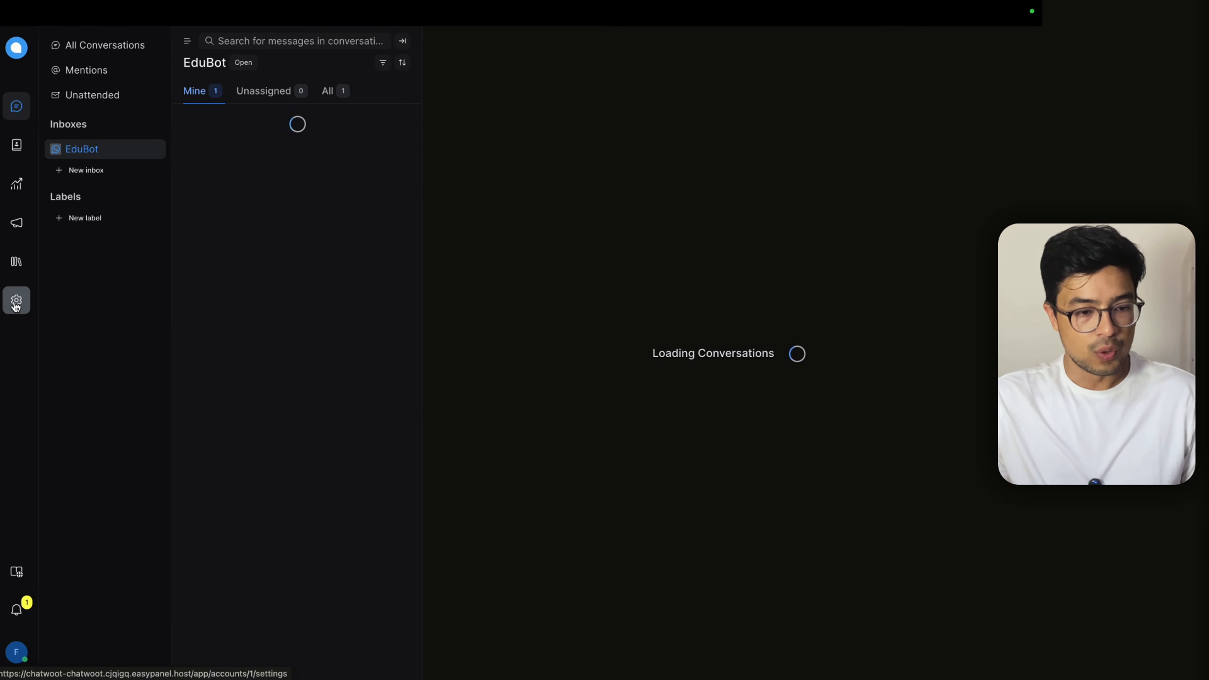
Step: Go to the EduBot inbox's bot configuration in the account settings
left_click(16, 305)
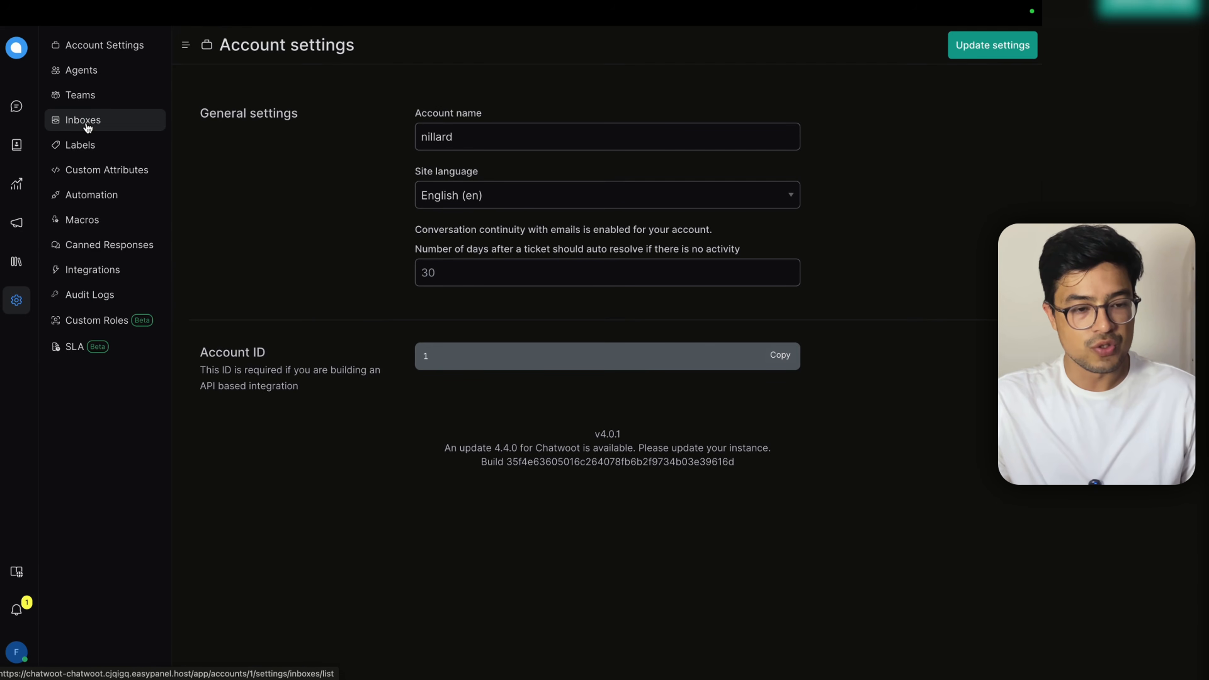
left_click(84, 124)
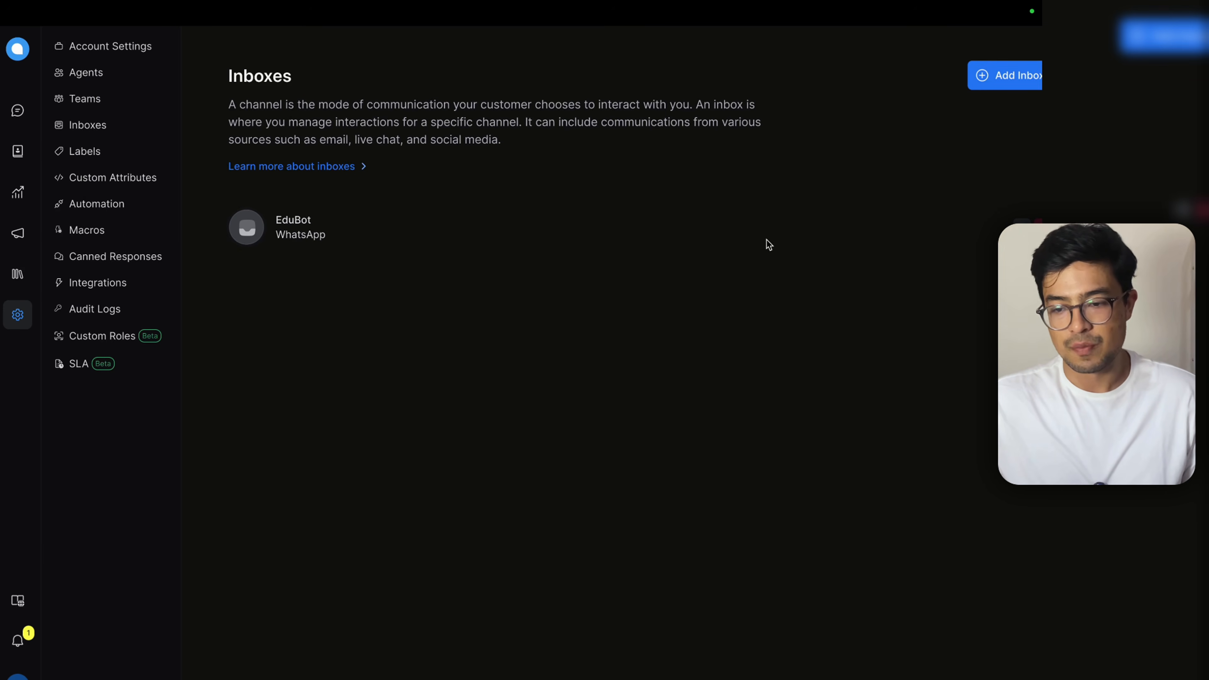
left_click(1024, 226)
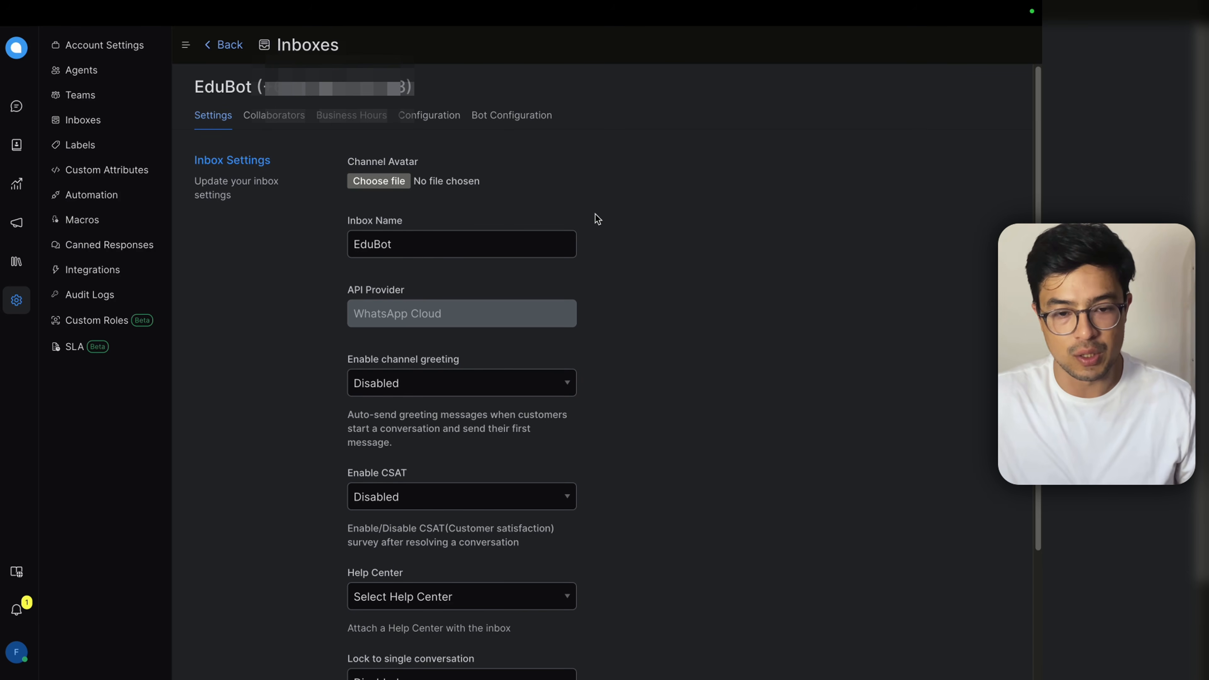
left_click(528, 117)
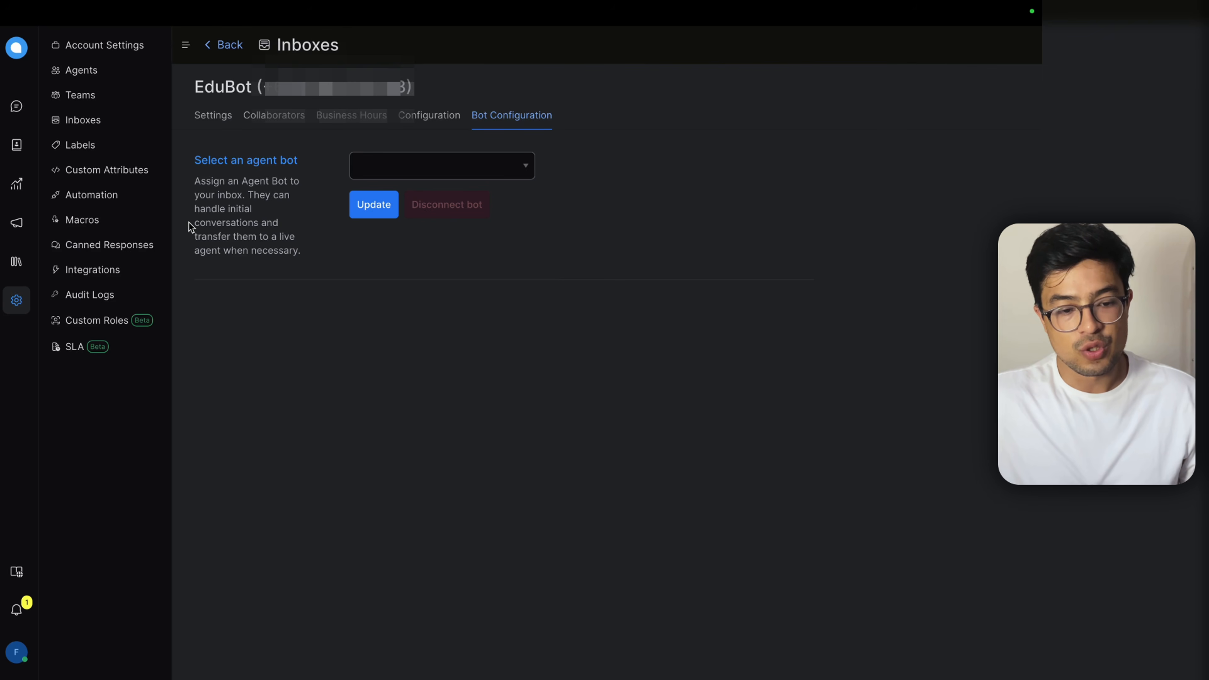
Step: Connect agent bot edubot to the EduBot inbox and save it
mouse_move(189, 223)
left_mouse_down()
mouse_move(295, 230)
mouse_move(202, 237)
left_mouse_up()
left_click_drag(314, 256, 197, 236)
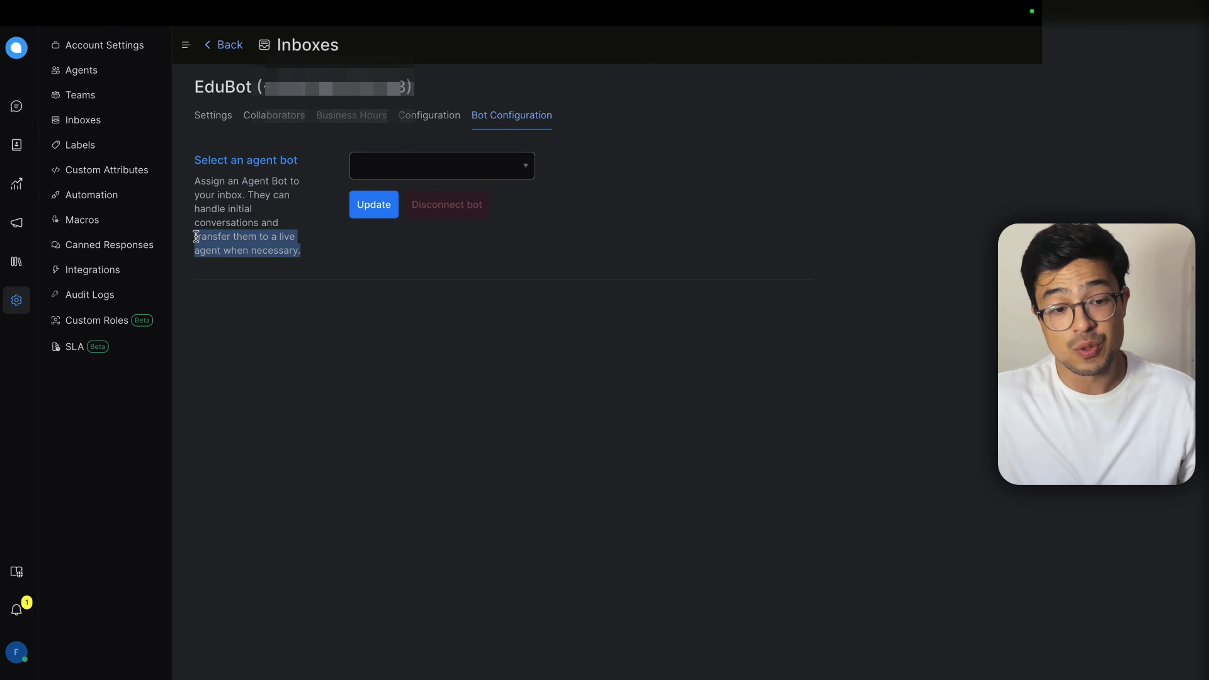
left_click(314, 259)
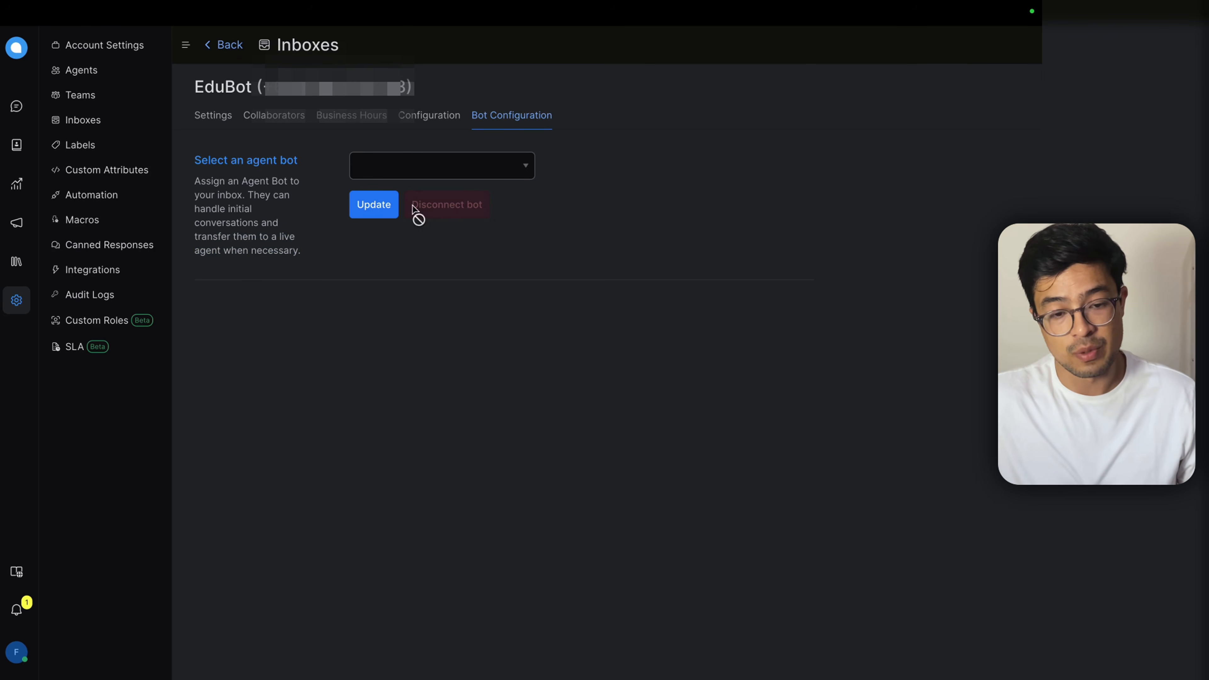
left_click(452, 171)
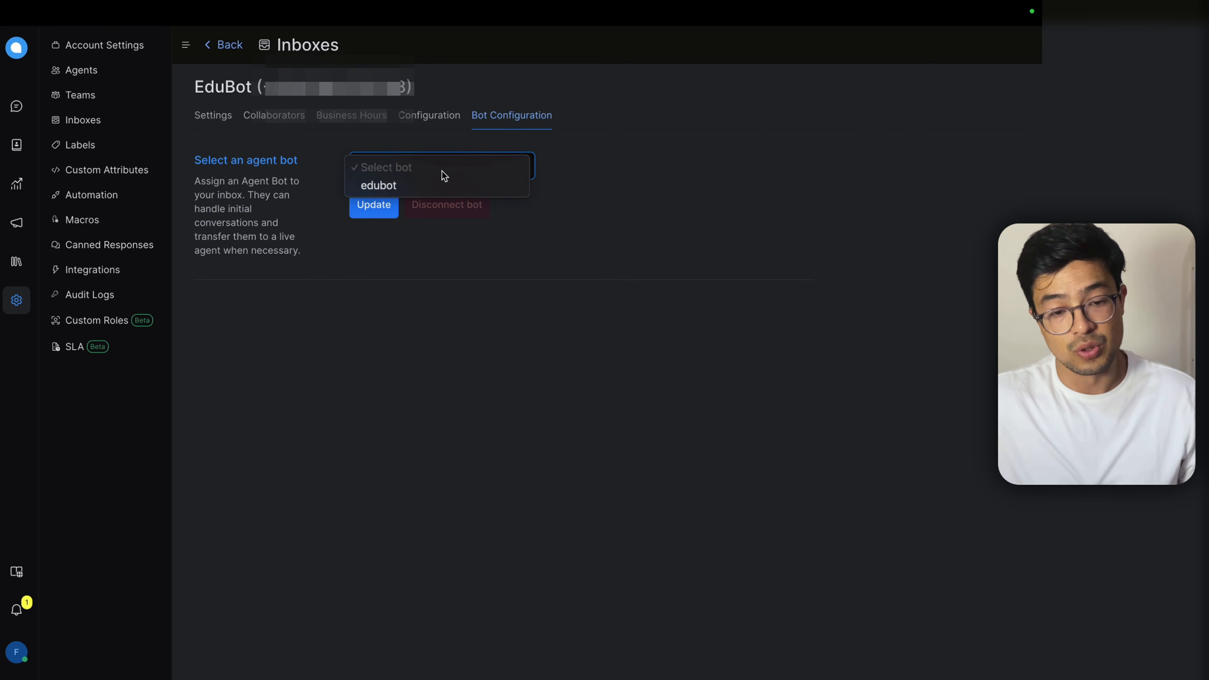
left_click(437, 185)
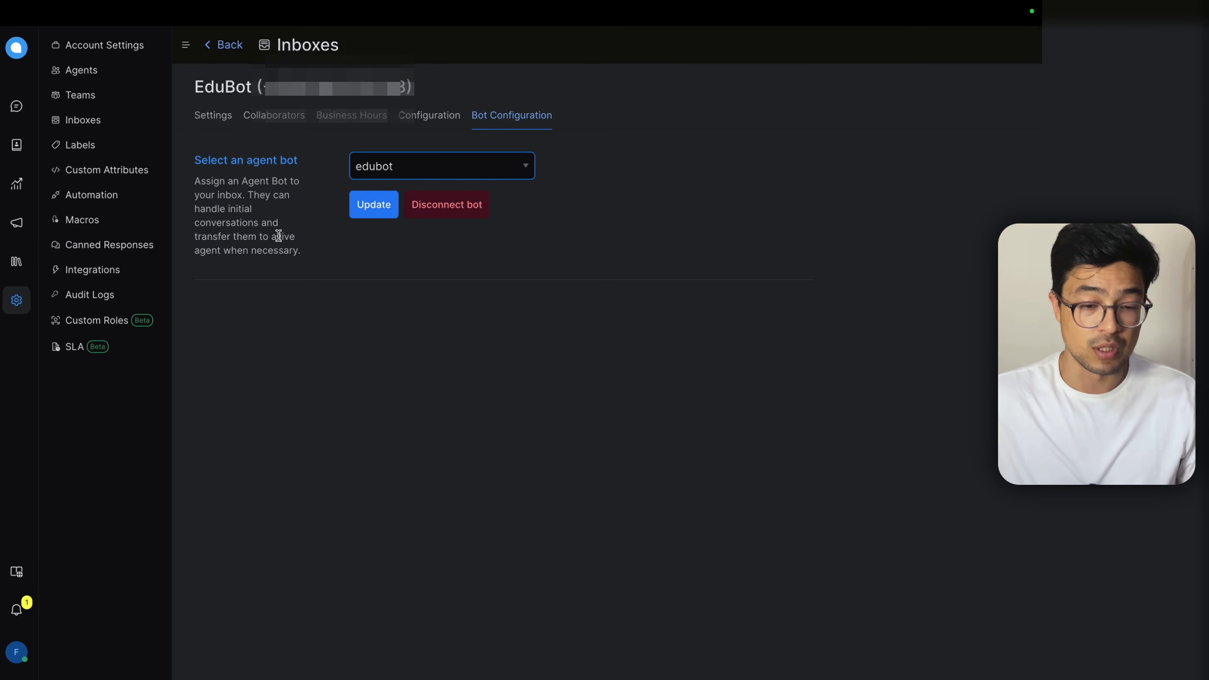
left_click(354, 211)
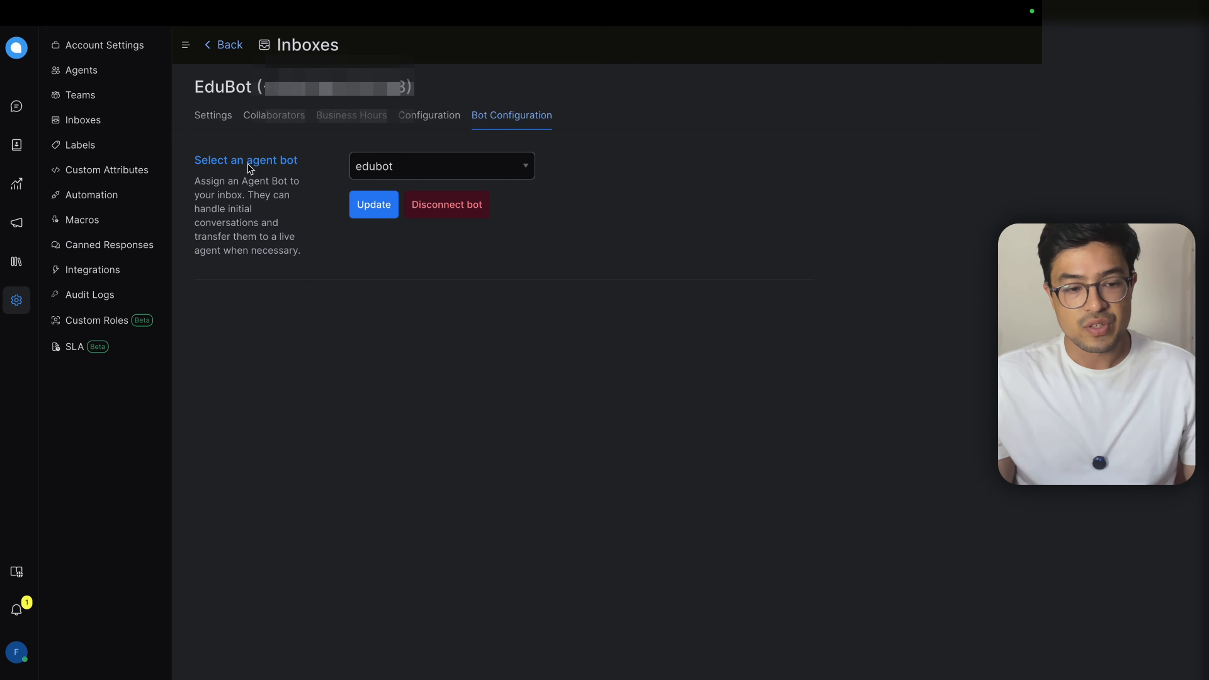
Step: Filter the conversations view to the EduBot inbox only
left_click(16, 106)
left_click(112, 150)
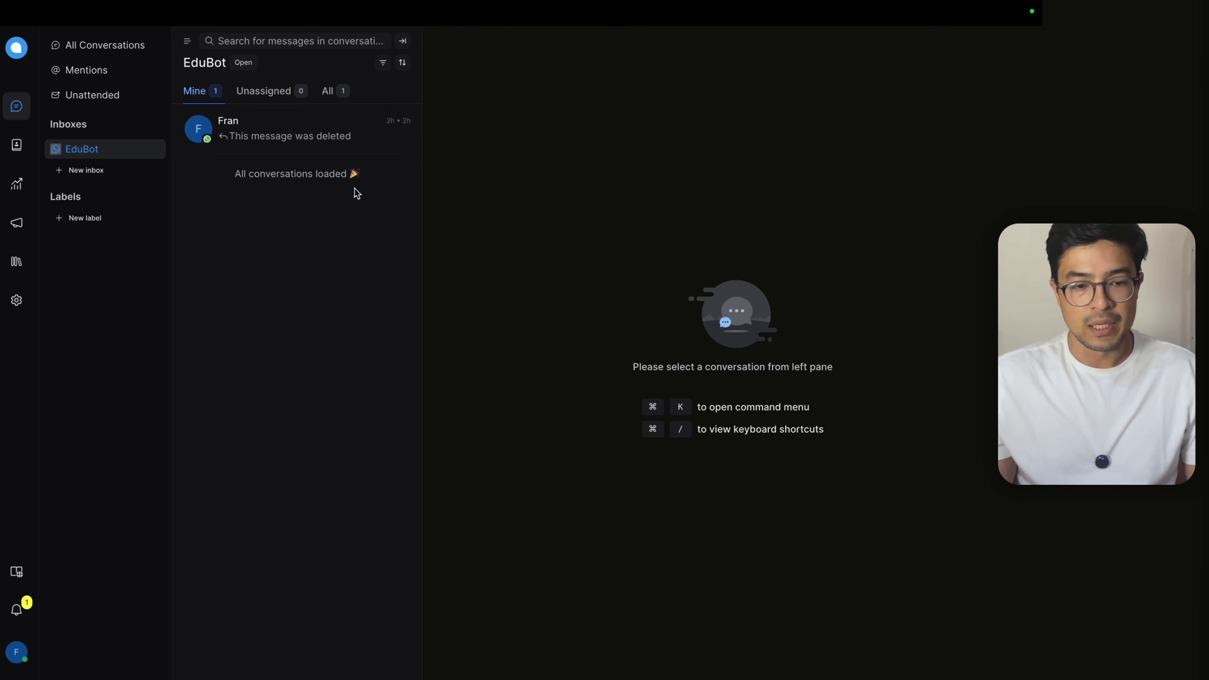
mouse_move(562, 101)
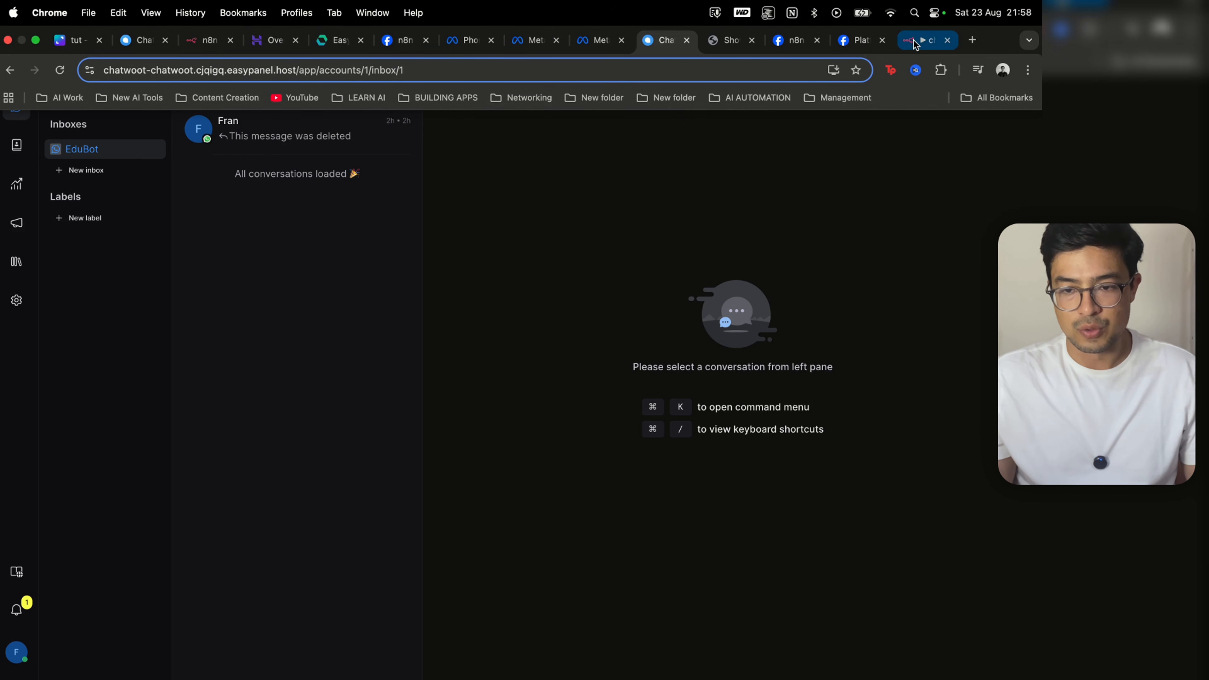
left_click(923, 40)
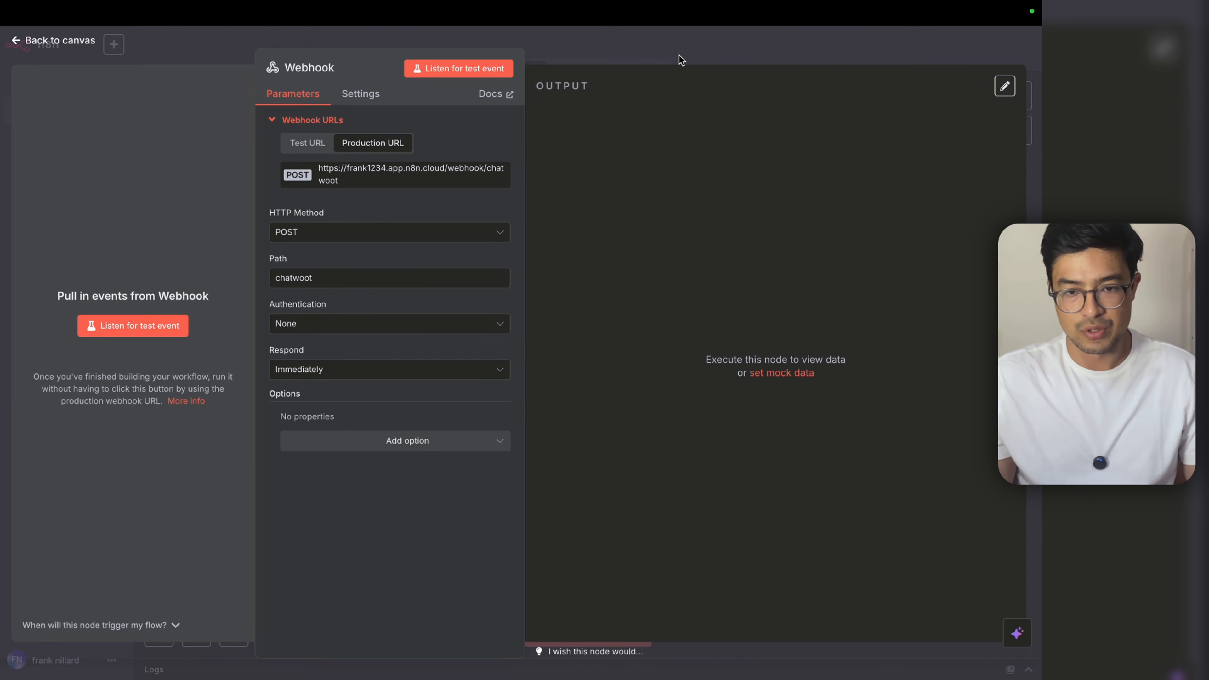
Step: Close the Webhook settings and view the workflow's Executions list
left_click(681, 57)
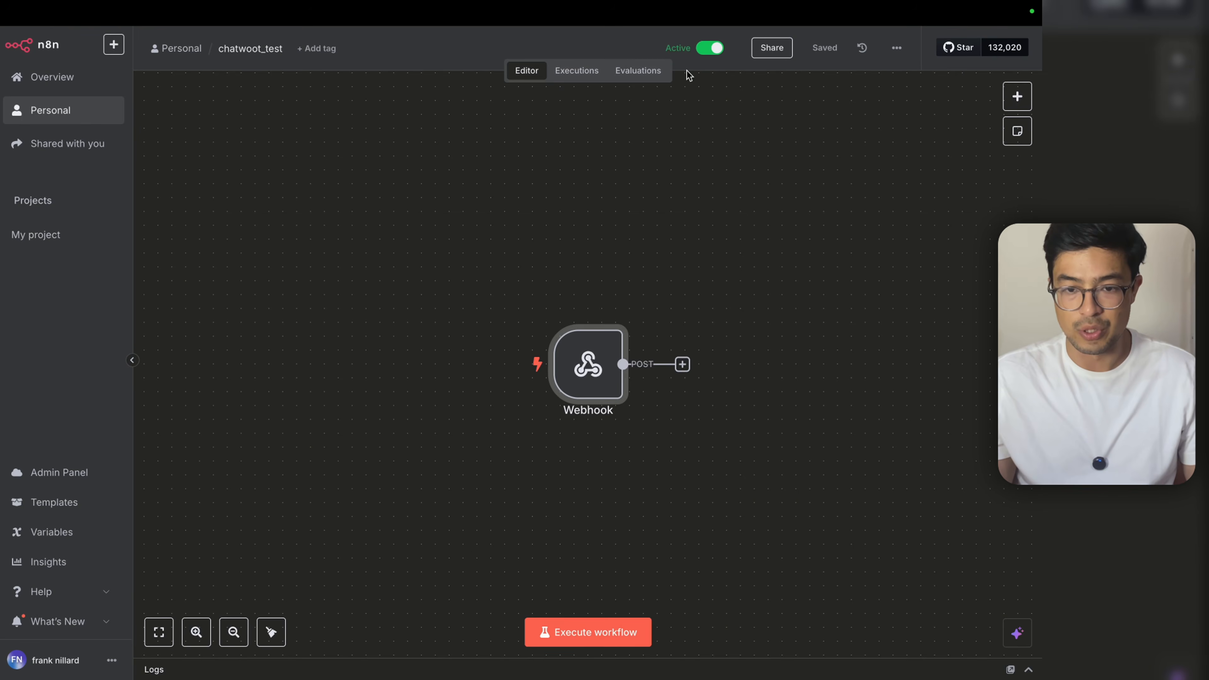
scroll(690, 75, "down", 3)
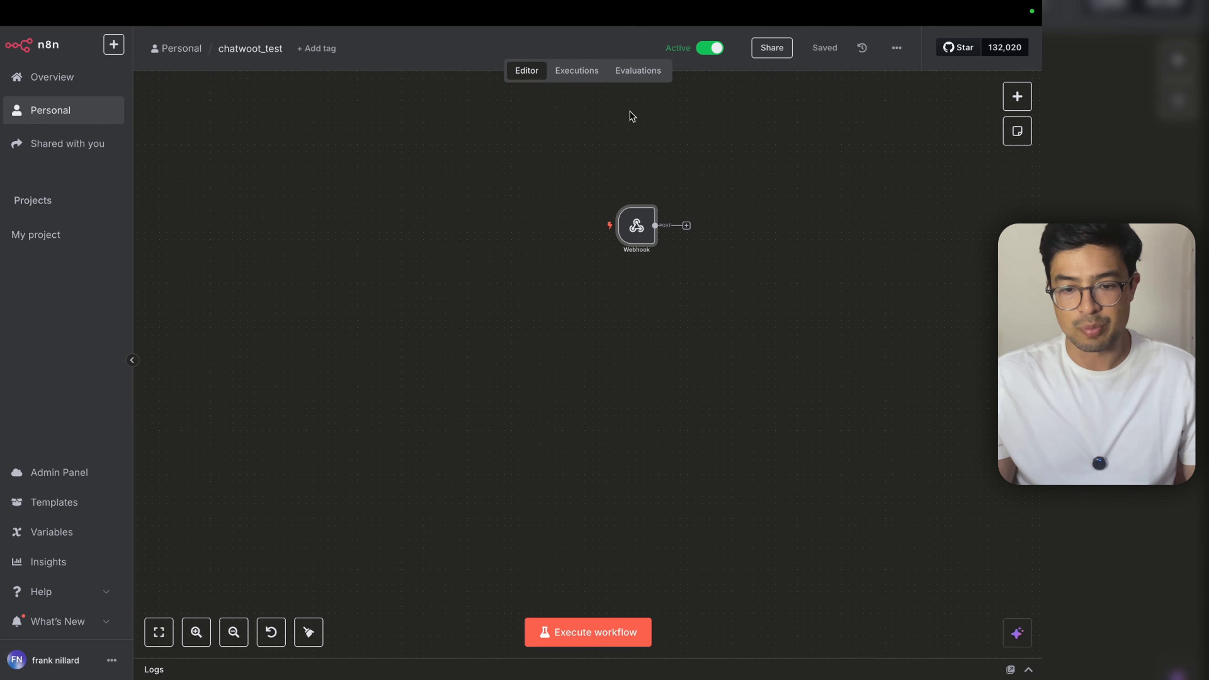
scroll(660, 145, "up", 3)
left_click(578, 72)
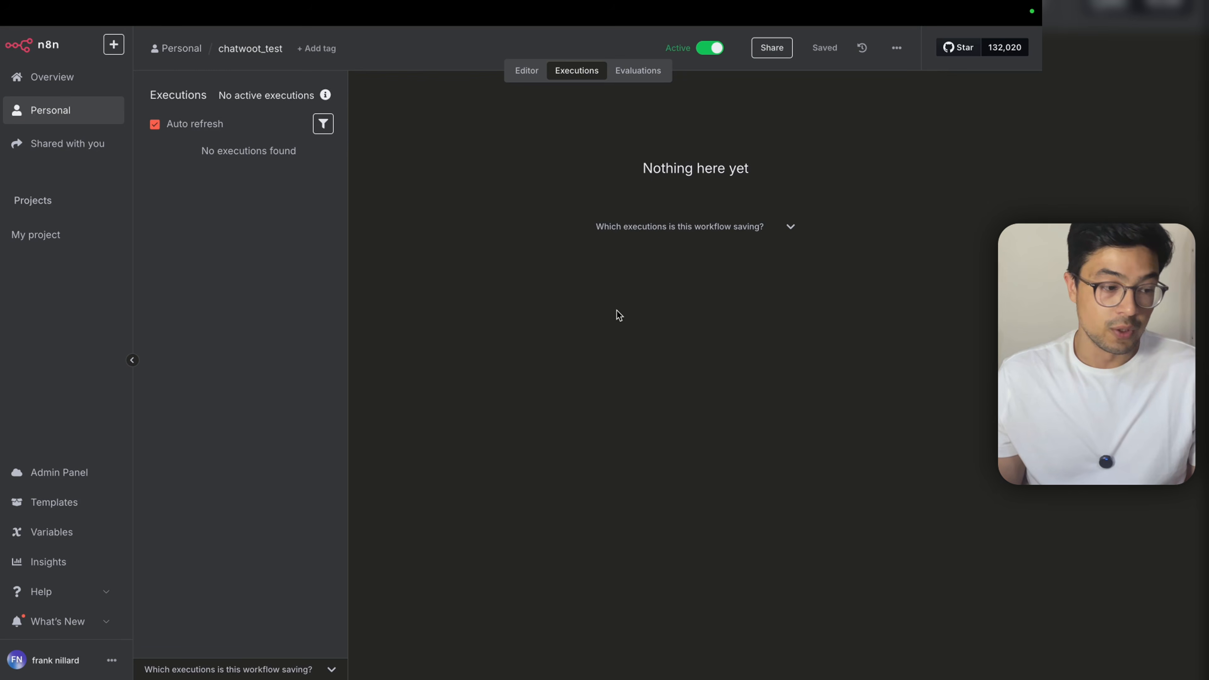
Step: Send the test message 'hey' from WhatsApp
key("ctrl+Left")
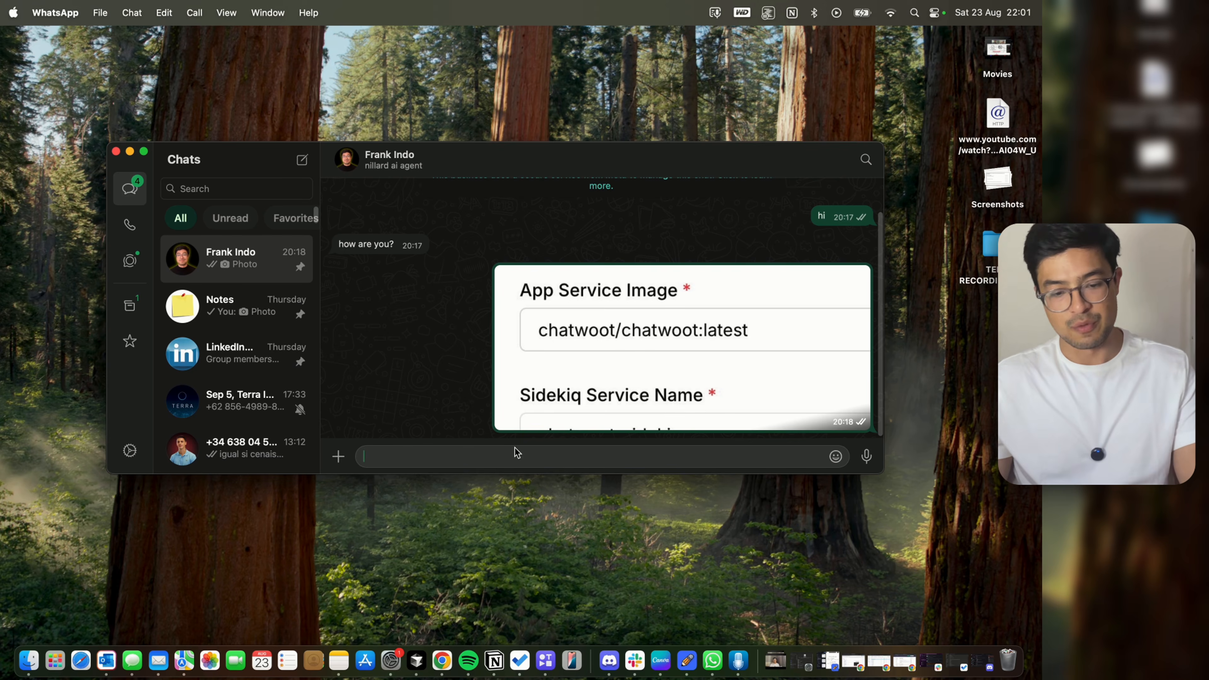
type("hey")
key("Return")
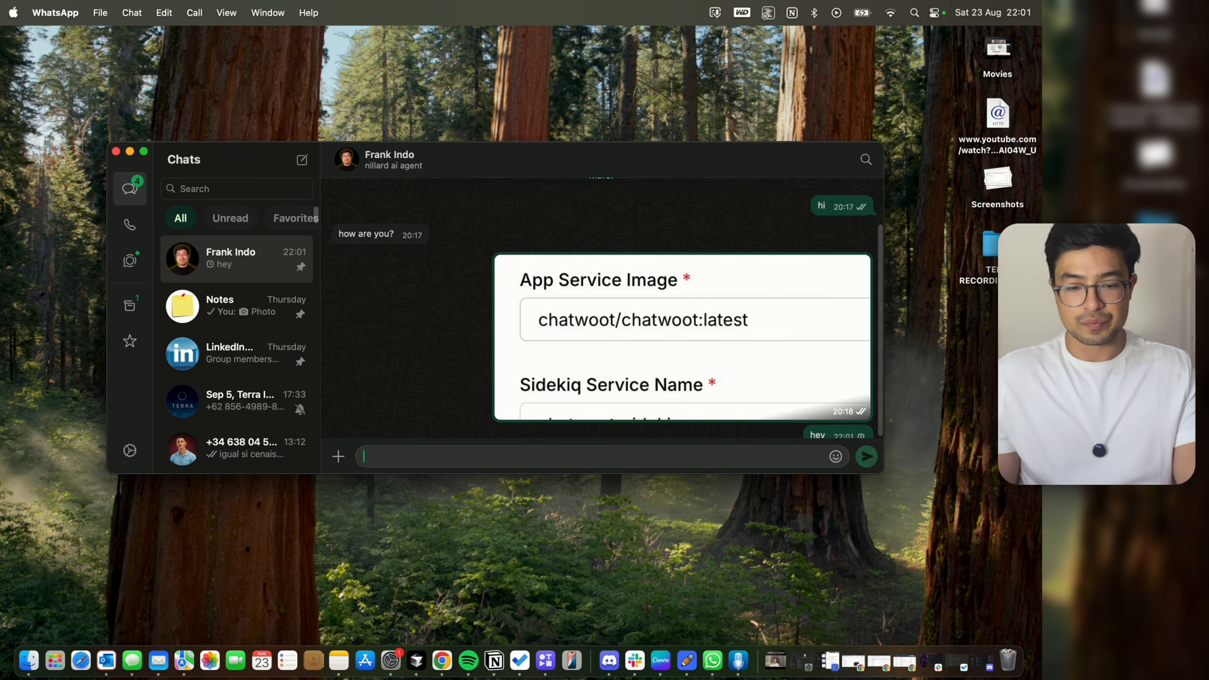
key("ctrl+Right")
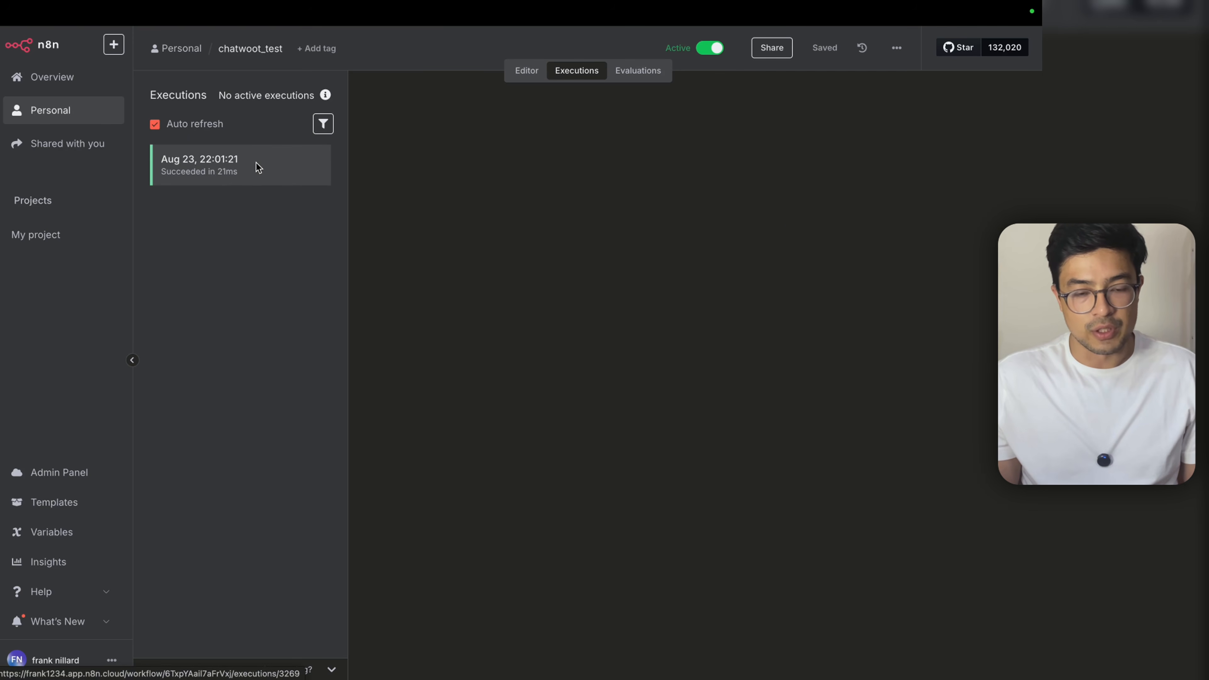
Step: Copy the new run's data to the editor and open the Webhook node
left_click(256, 163)
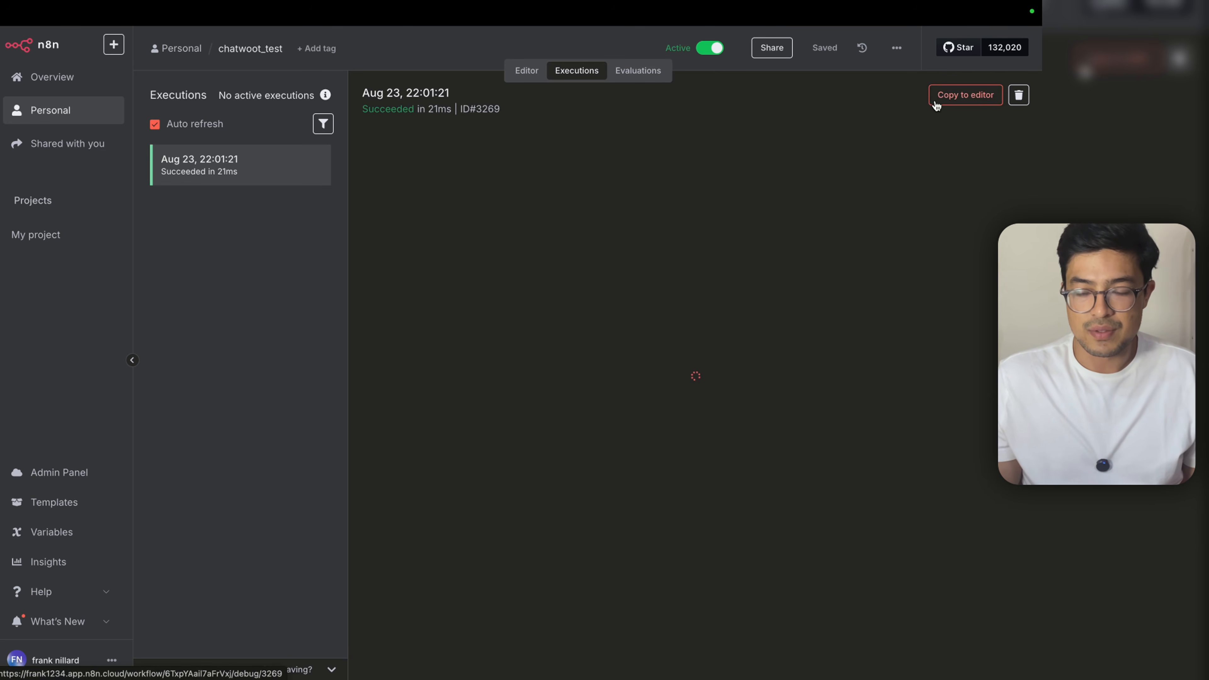
left_click(949, 98)
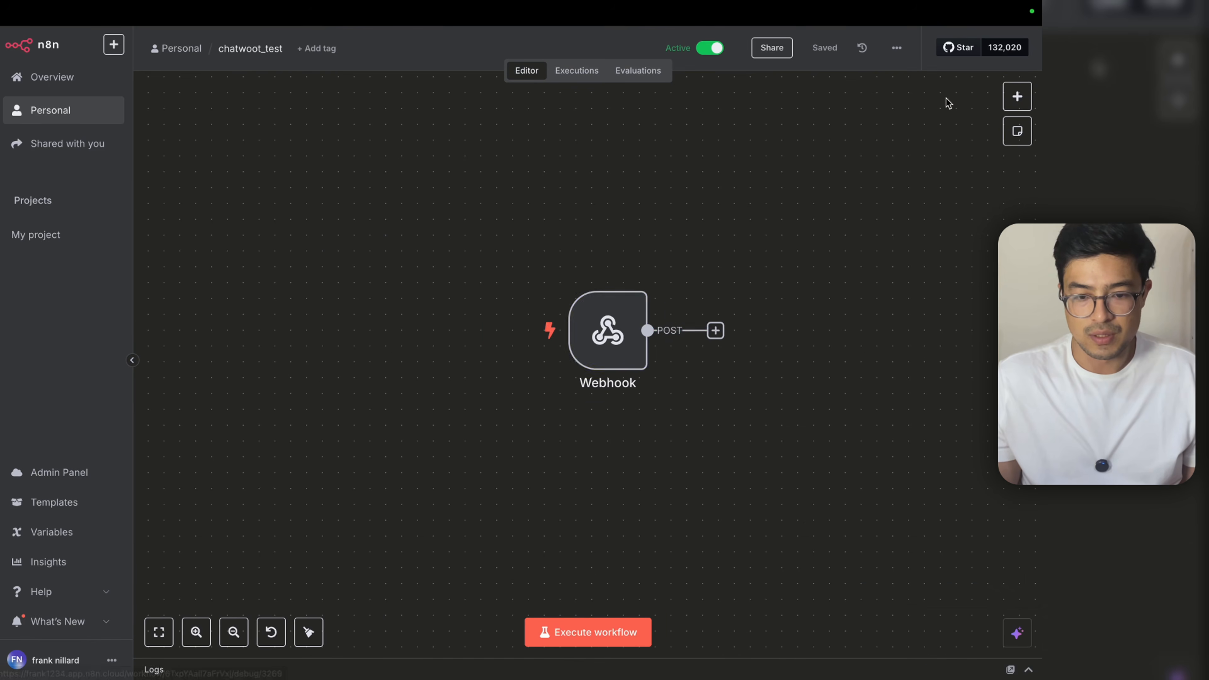
double_click(631, 338)
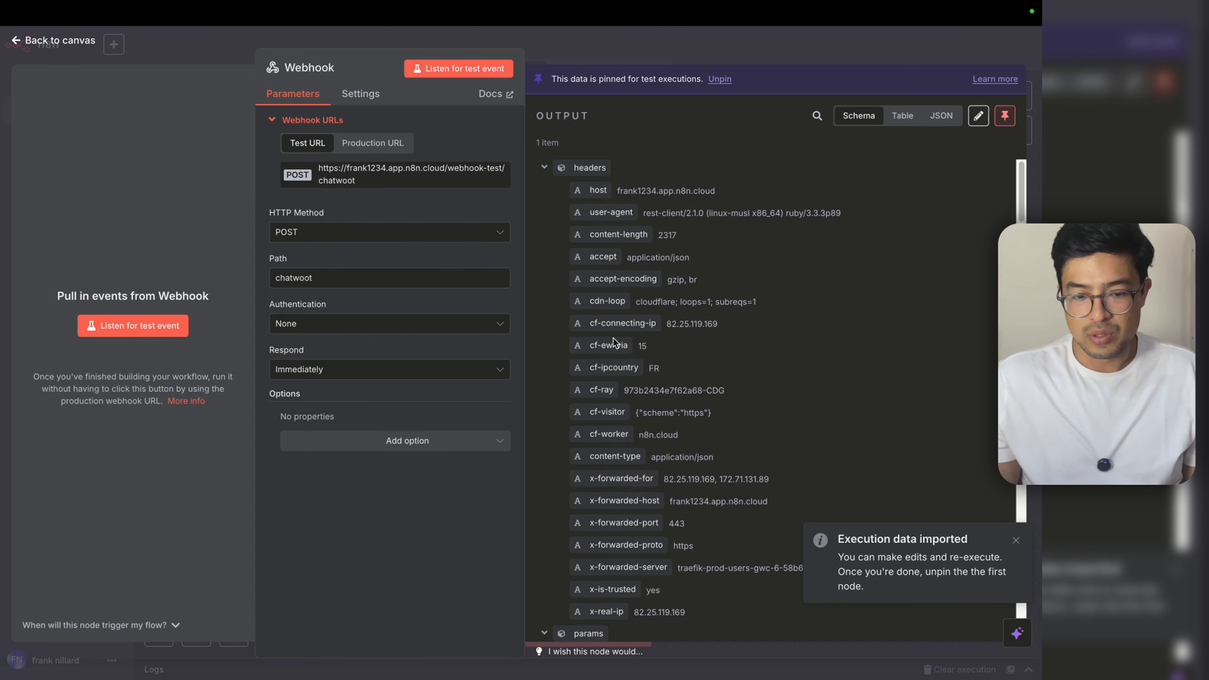
scroll(632, 412, "down", 3)
scroll(633, 413, "down", 5)
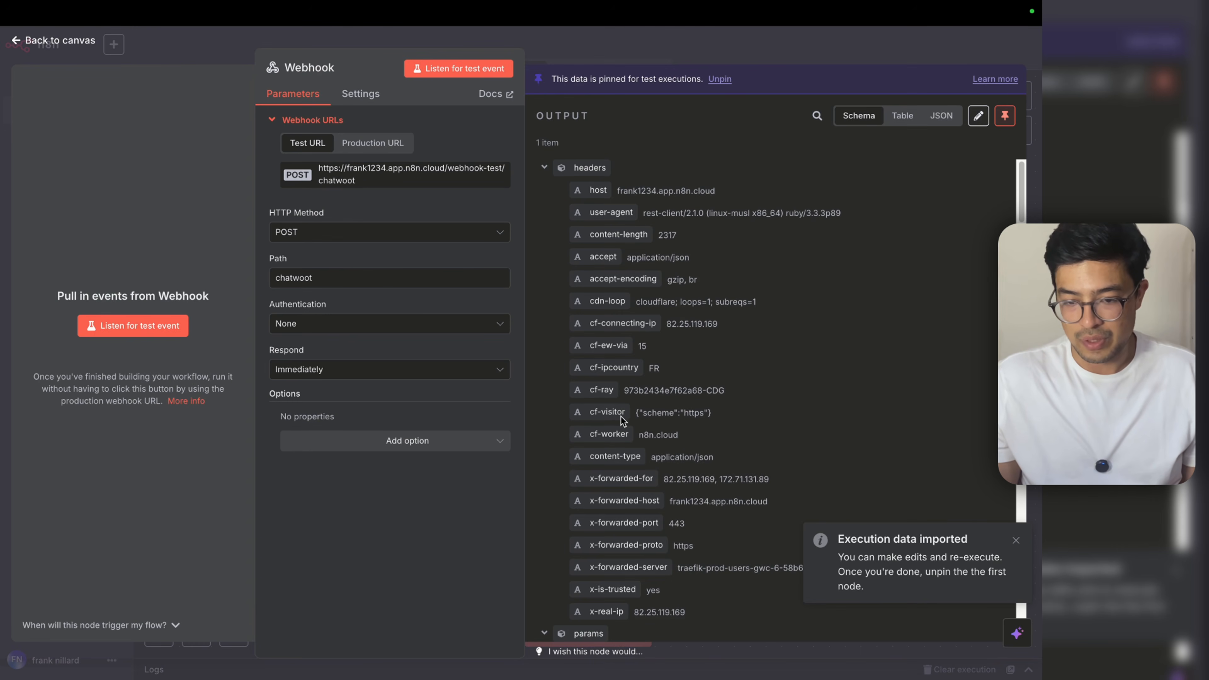
scroll(693, 455, "down", 4)
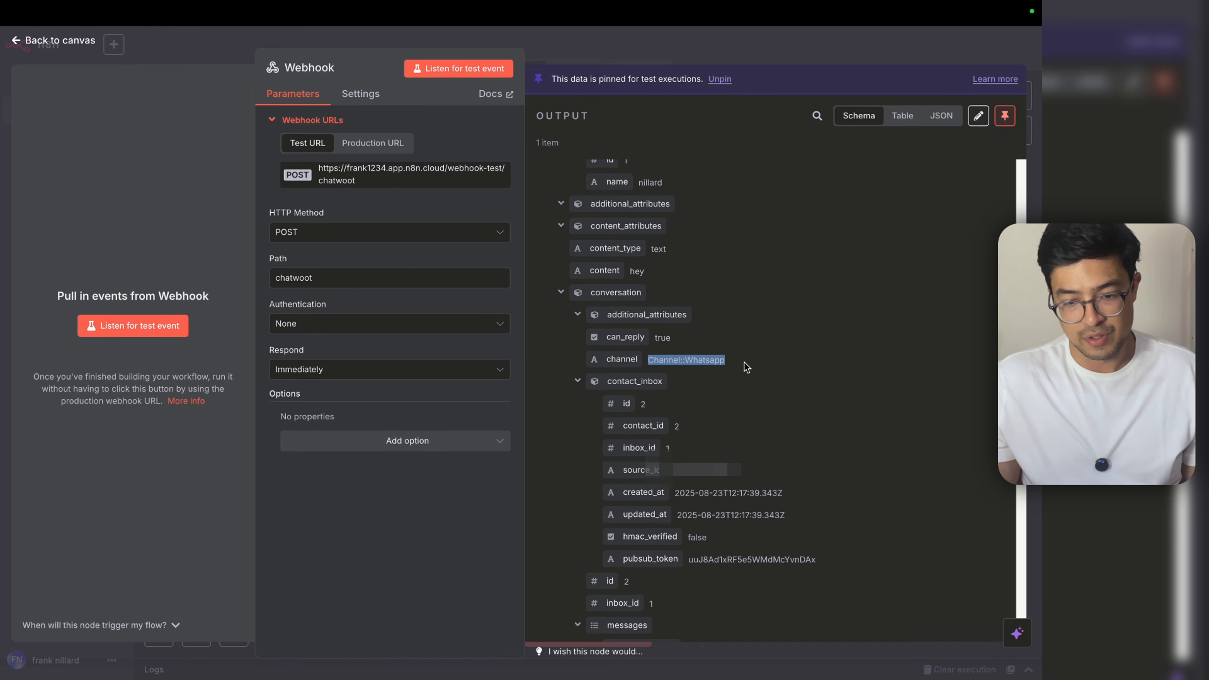
Step: Inspect the pinned output's Channel::Whatsapp channel and custom_attributes fields
left_click_drag(746, 367, 648, 360)
scroll(746, 402, "down", 20)
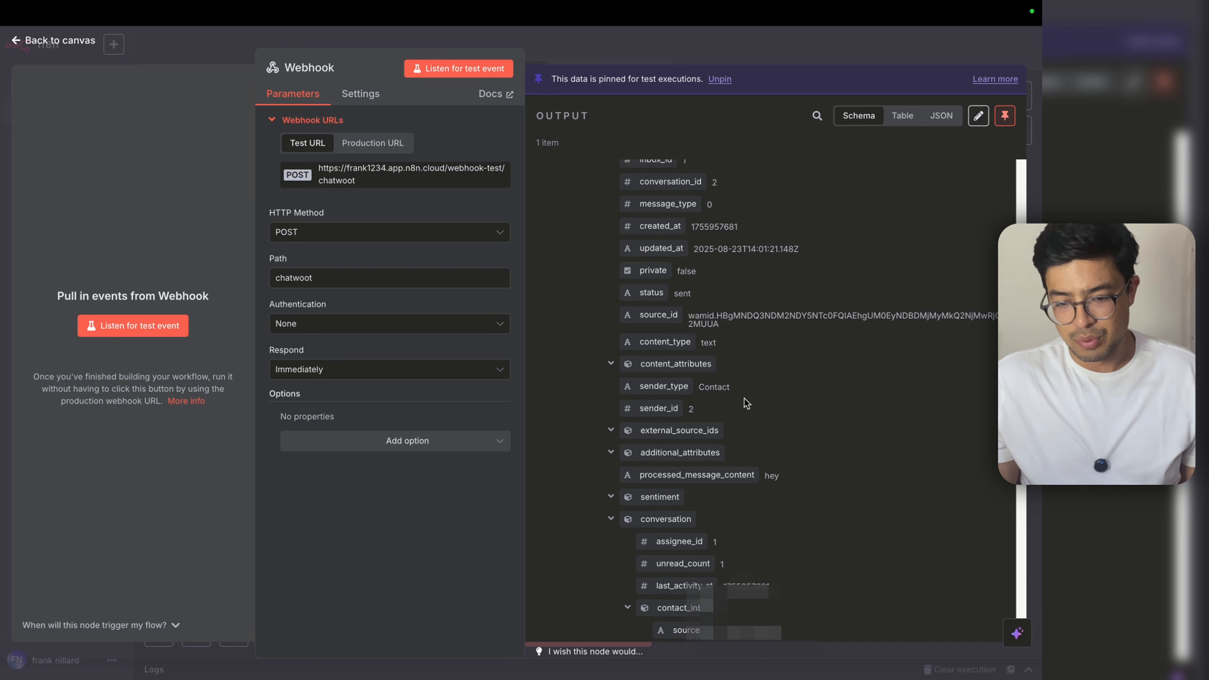
scroll(739, 411, "down", 6)
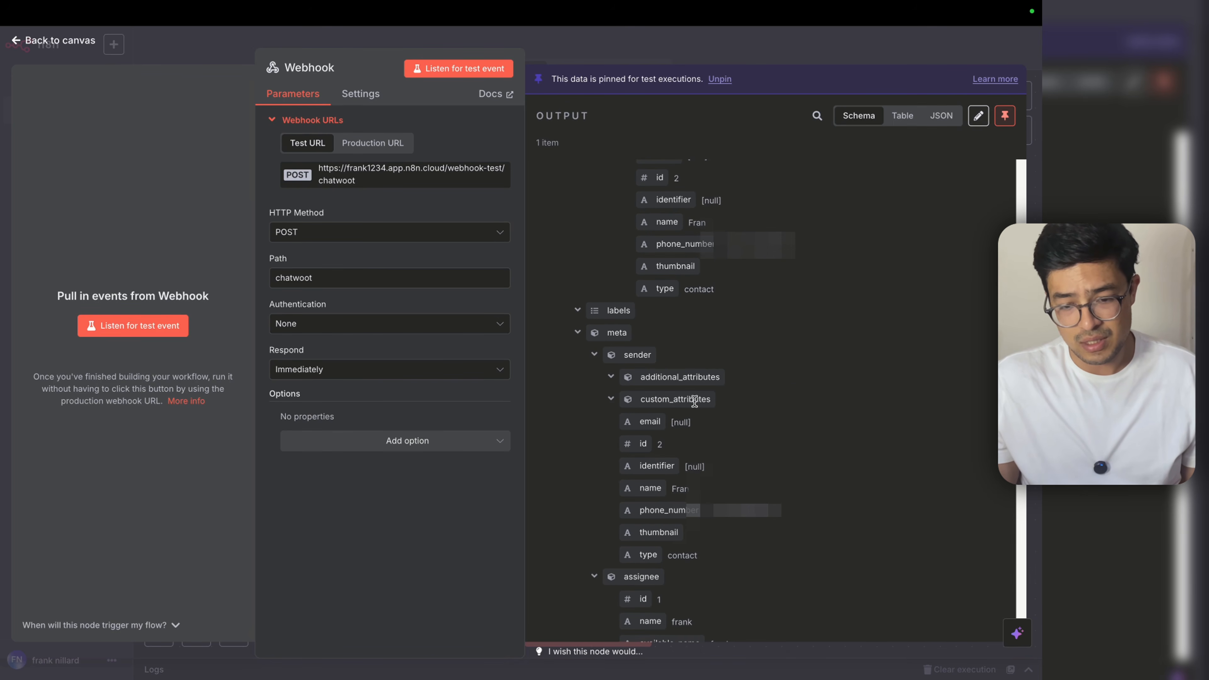
left_click_drag(710, 399, 657, 398)
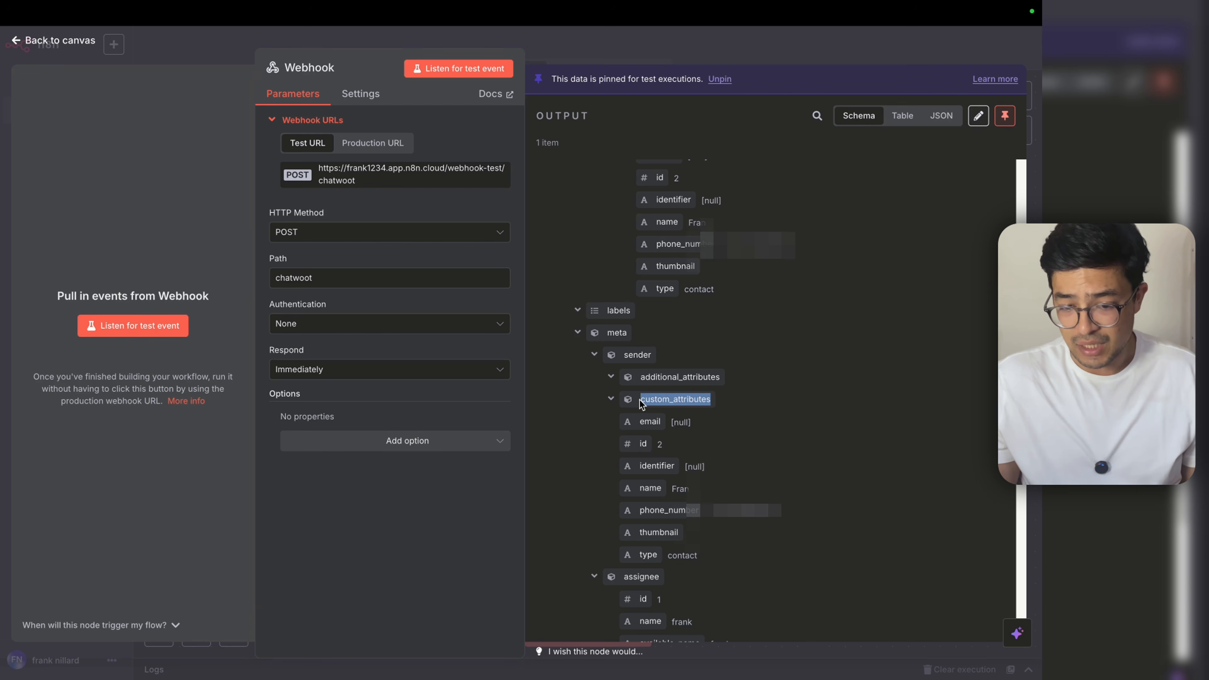
left_click(802, 438)
scroll(788, 435, "down", 7)
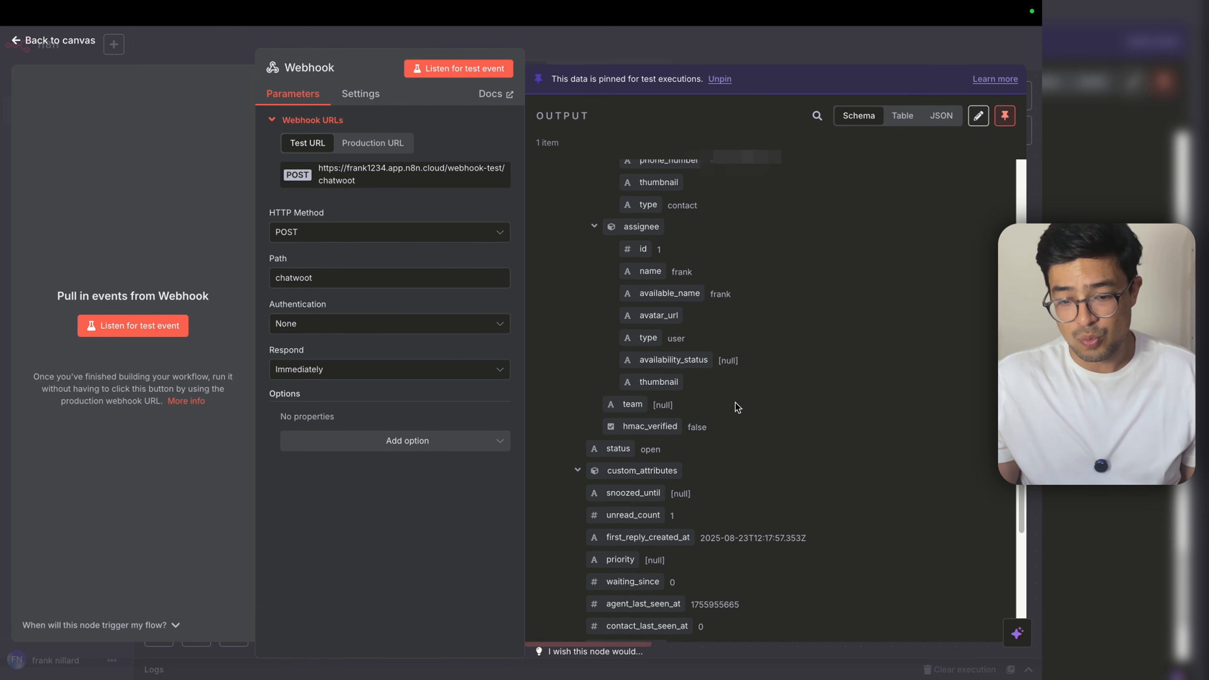
scroll(736, 409, "down", 10)
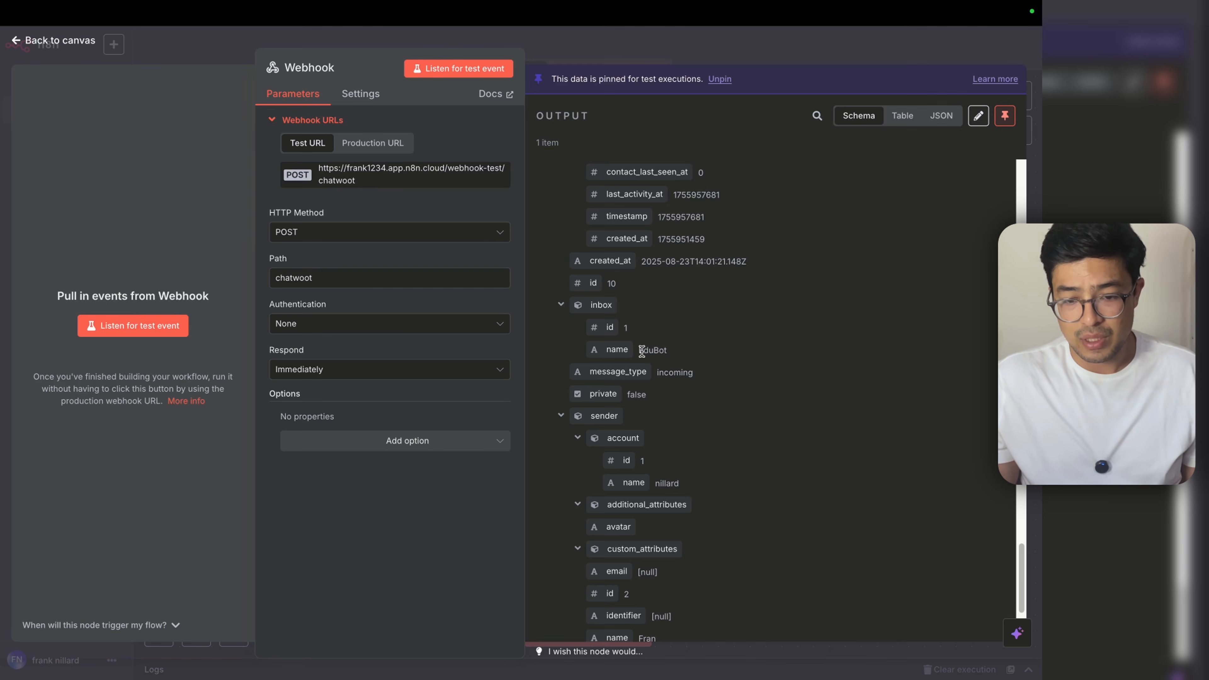
scroll(681, 403, "down", 3)
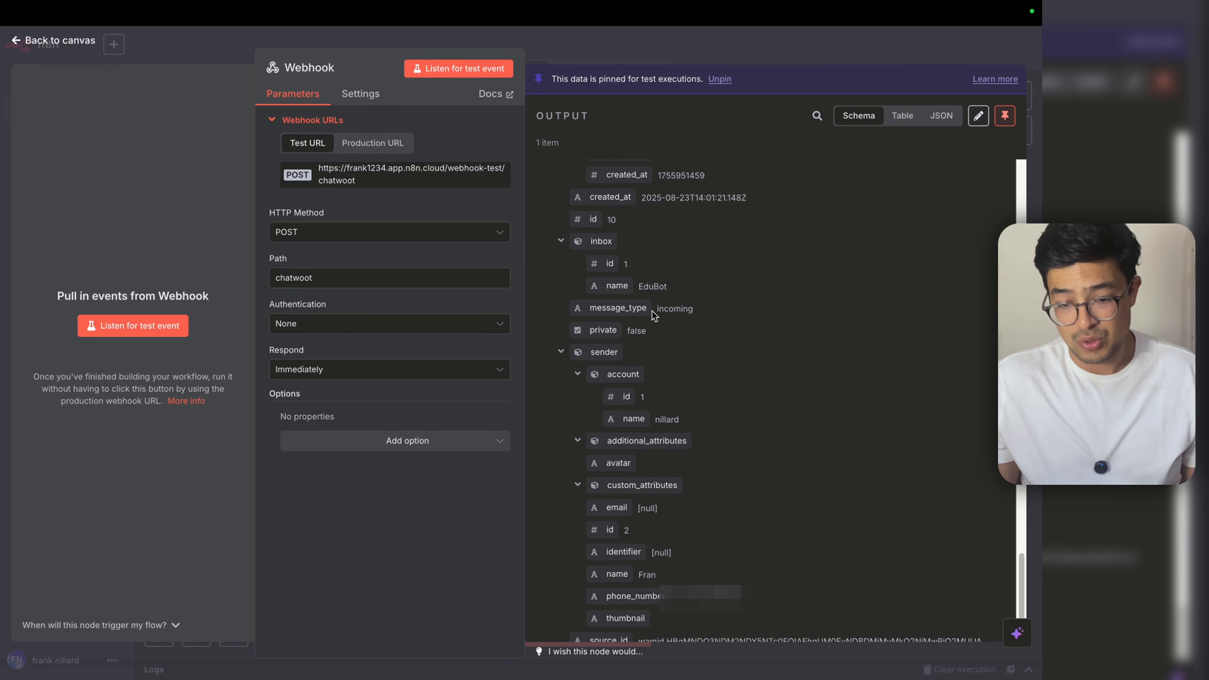
scroll(747, 428, "down", 3)
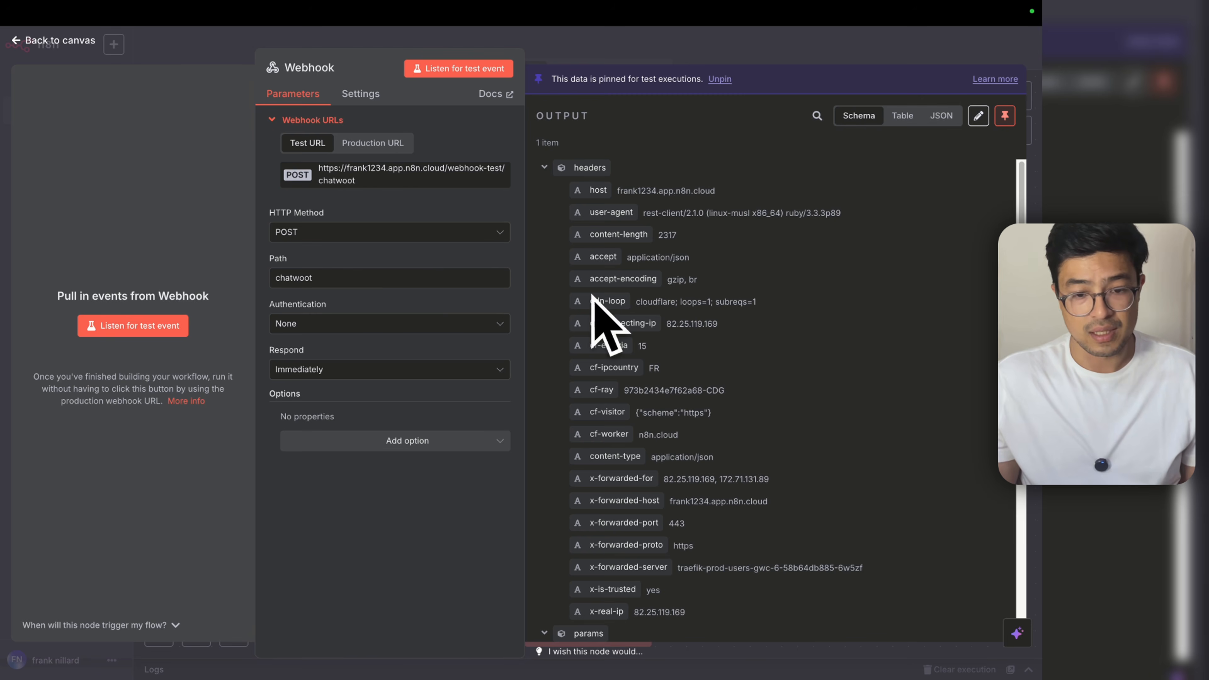
left_click(750, 48)
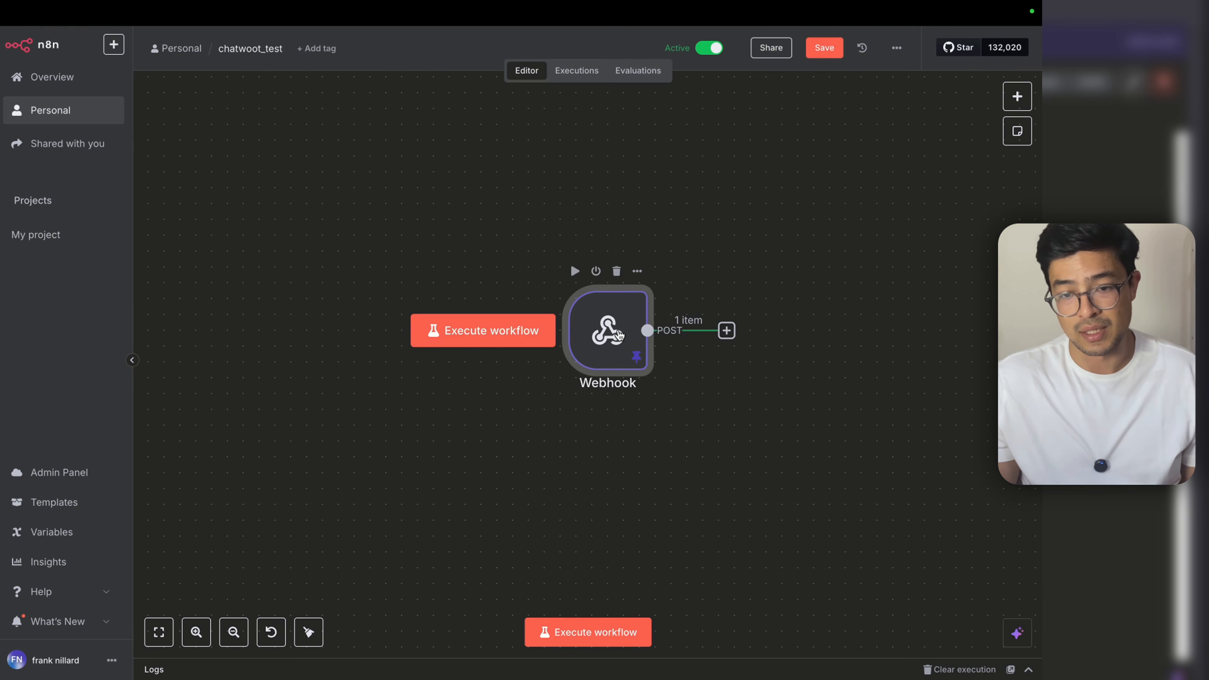
Step: Check the Webhook output's content 'hey' and content_type fields
double_click(623, 325)
scroll(707, 394, "down", 10)
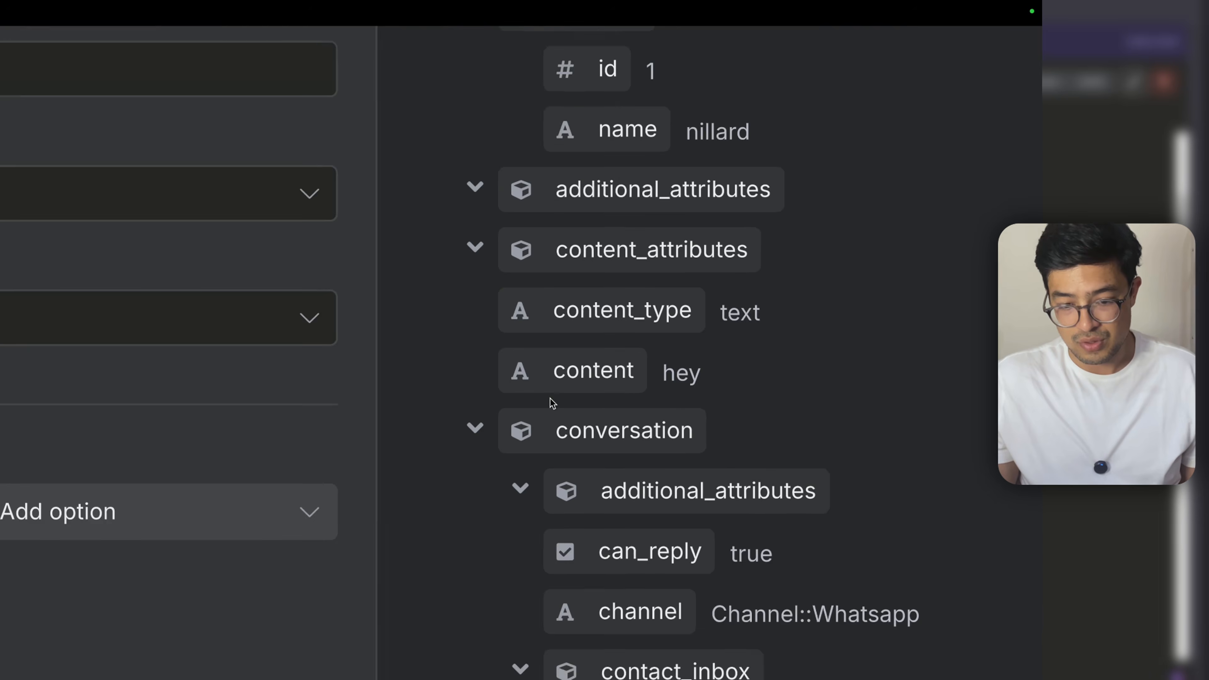
left_click_drag(559, 379, 759, 387)
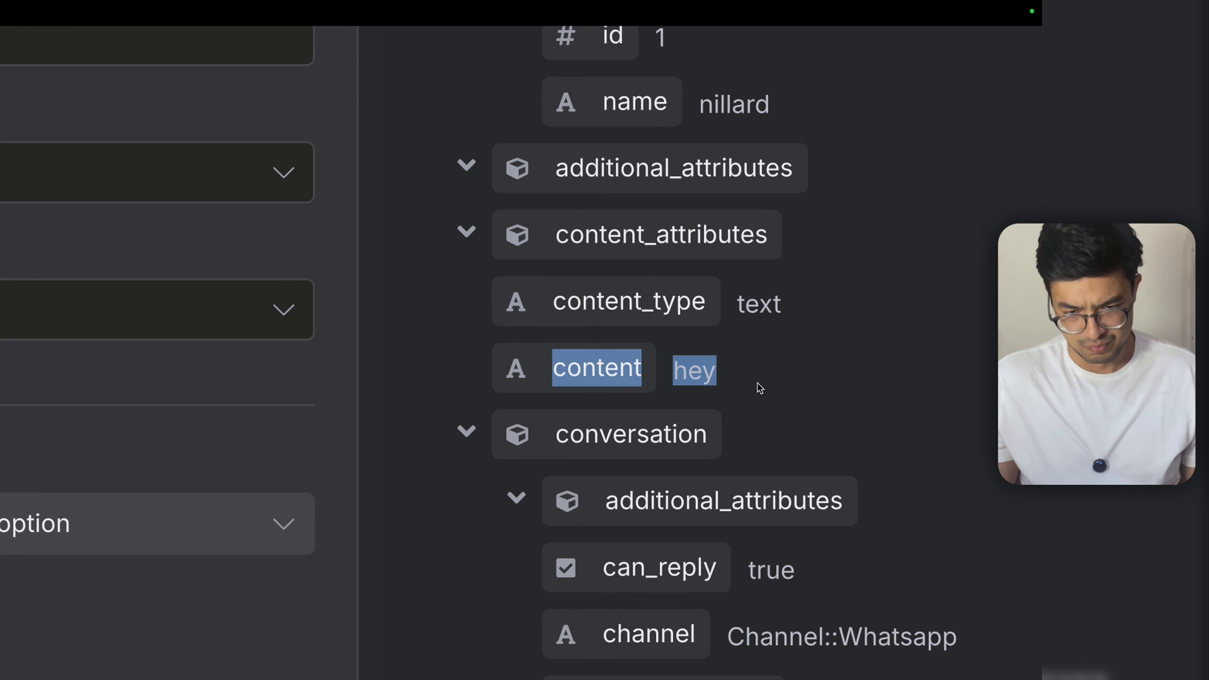
left_click_drag(553, 305, 788, 326)
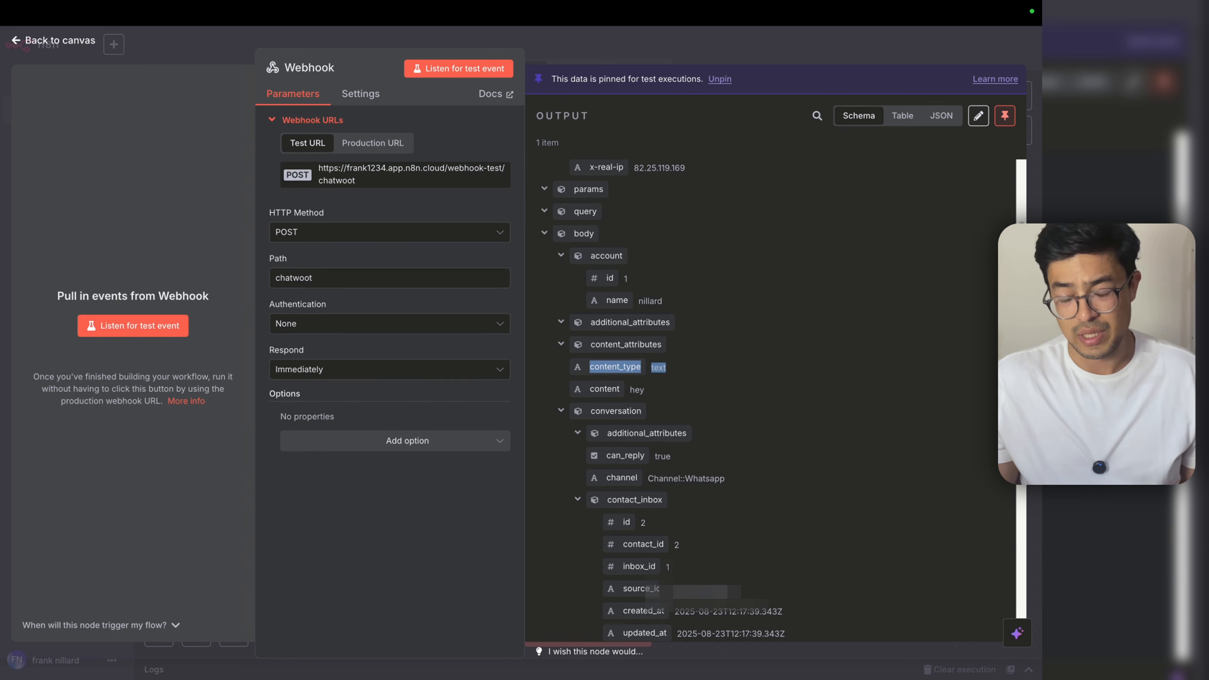
left_click(880, 49)
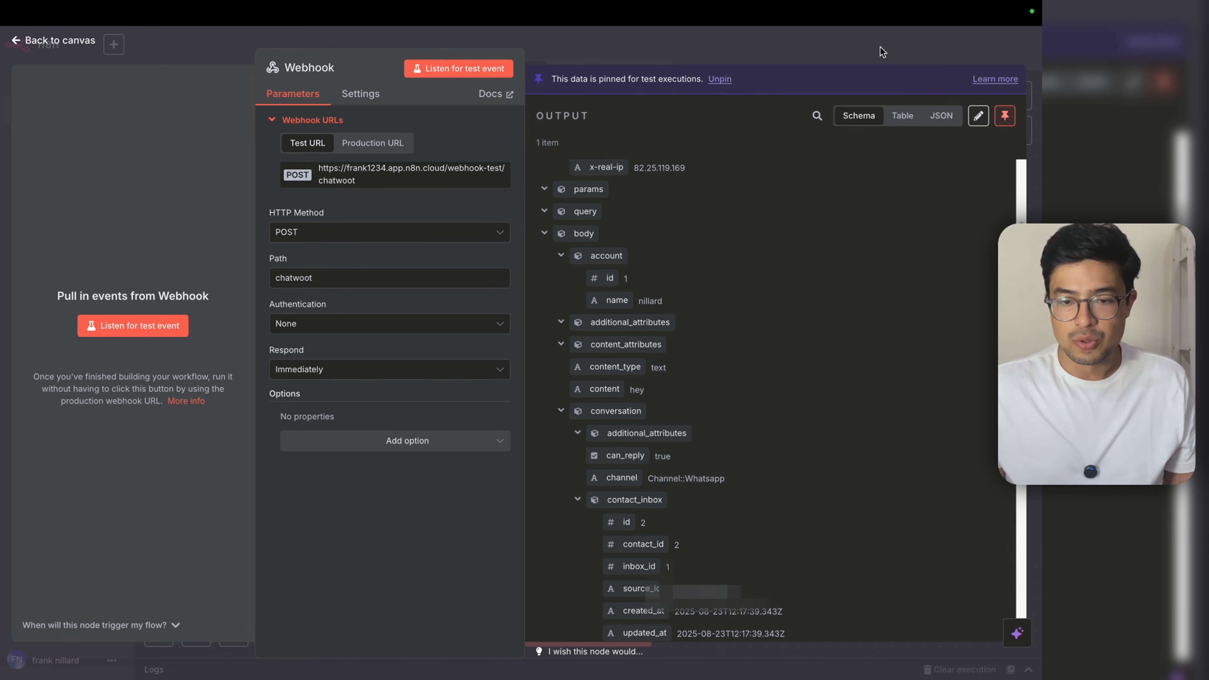
scroll(507, 381, "down", 5)
scroll(604, 371, "up", 8)
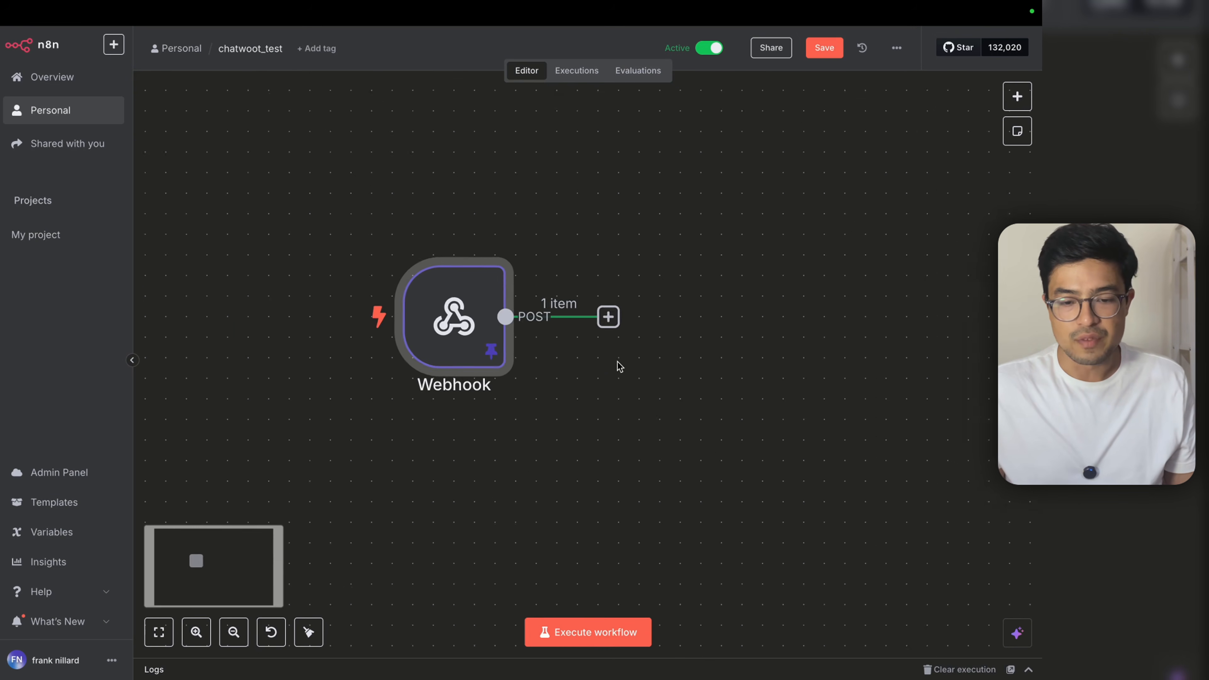
Step: Add an Edit Fields (Set) node after the Webhook with a field named account_id
left_click(608, 315)
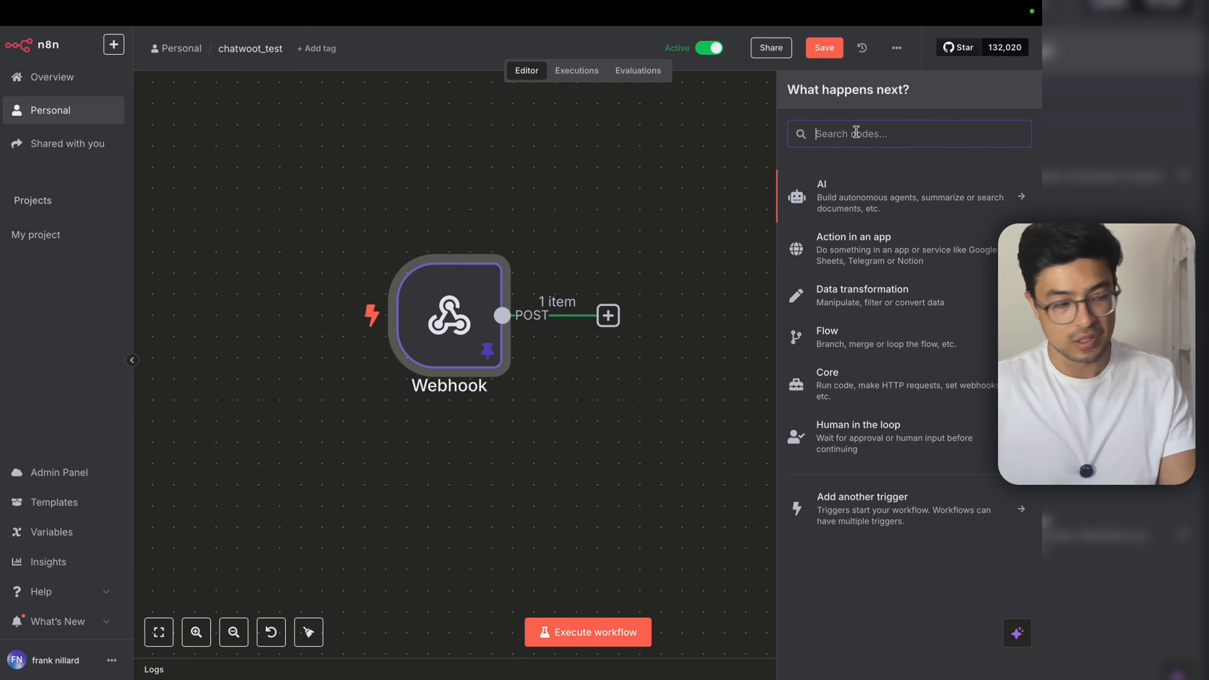
type("set")
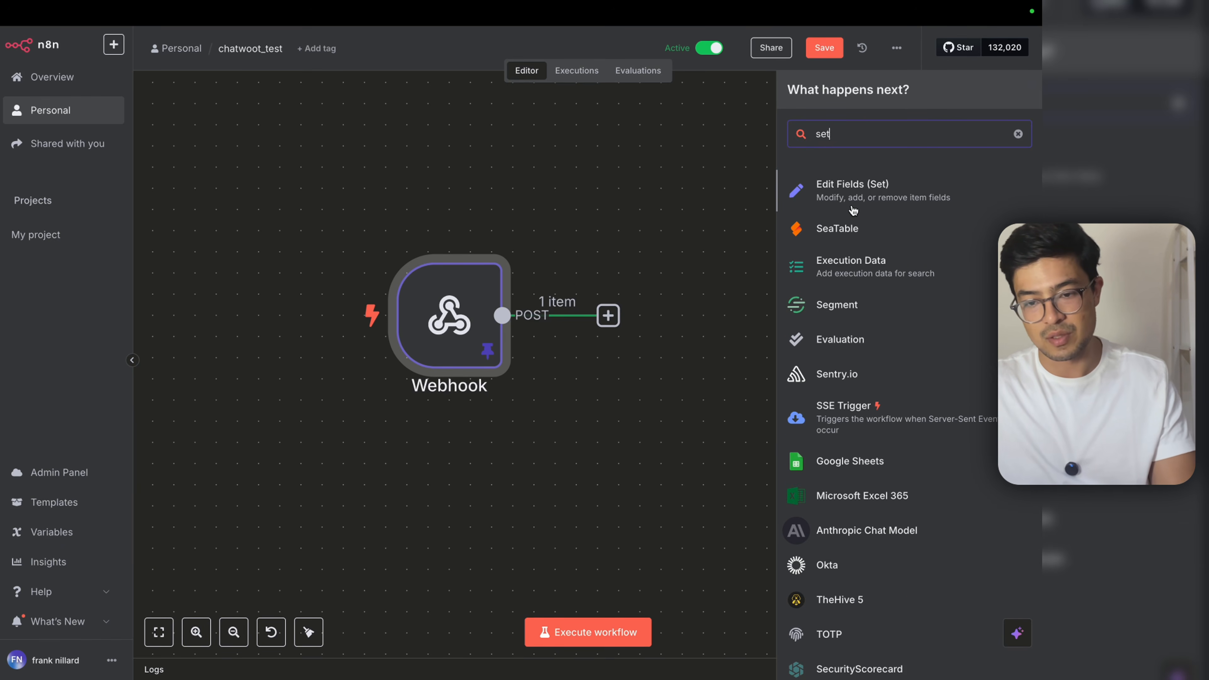
left_click(853, 211)
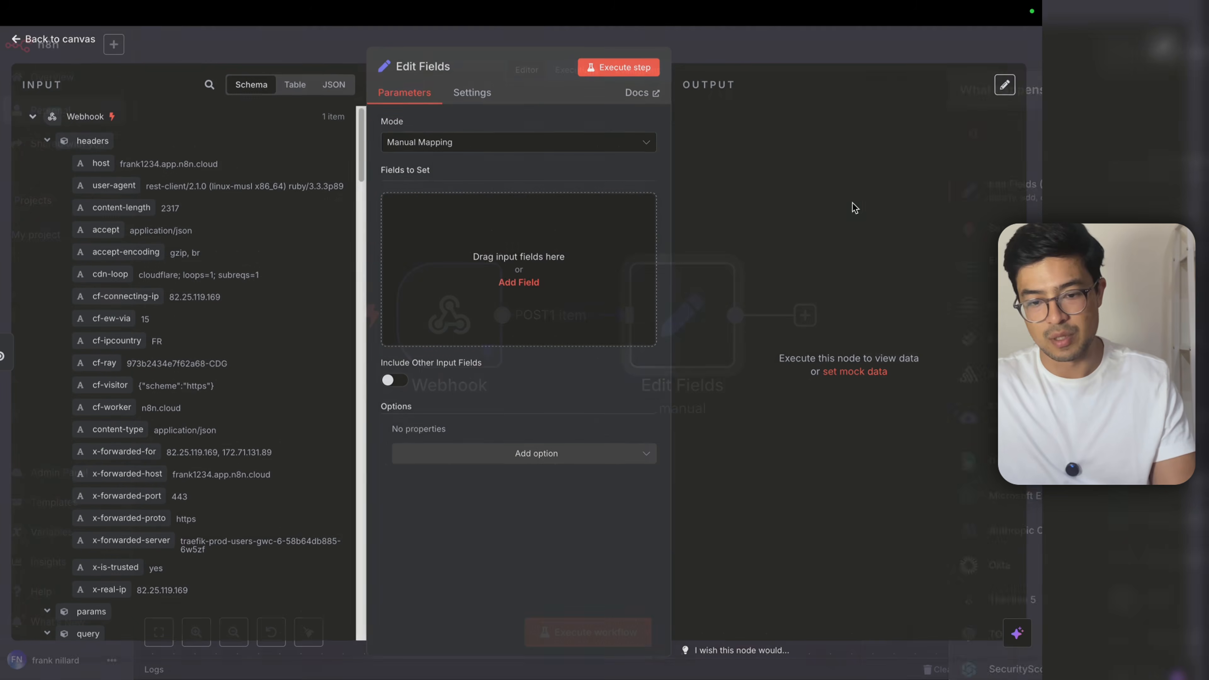
left_click(507, 258)
left_click(478, 214)
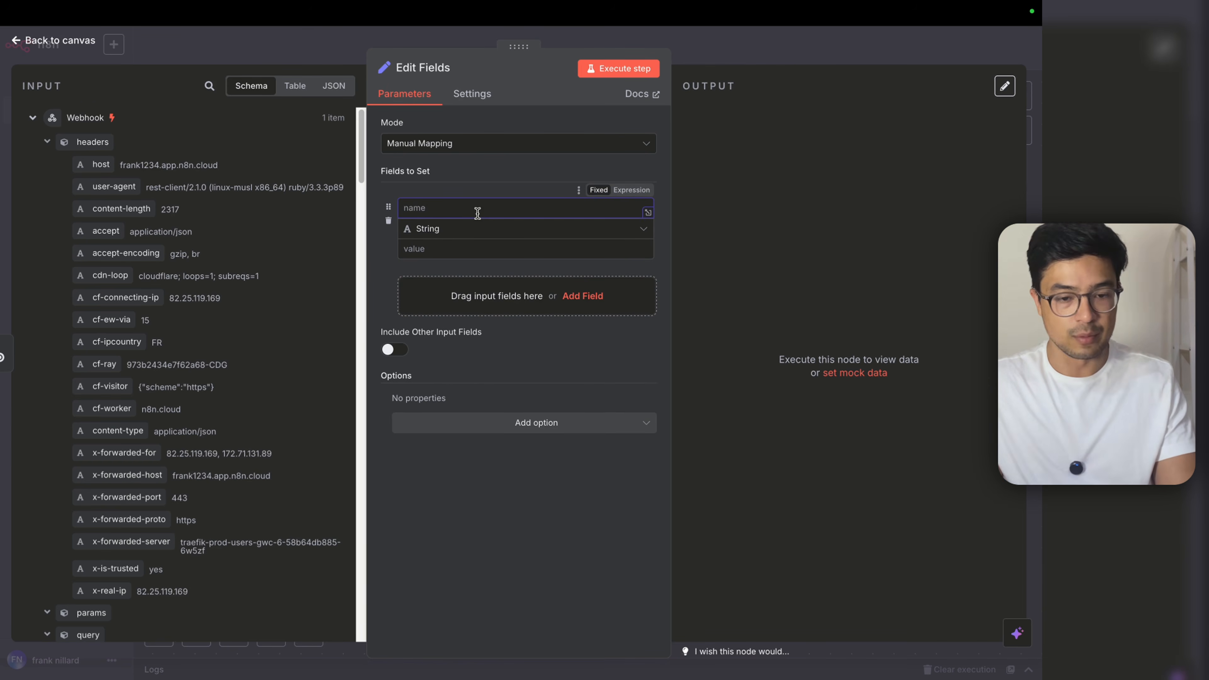
type("account")
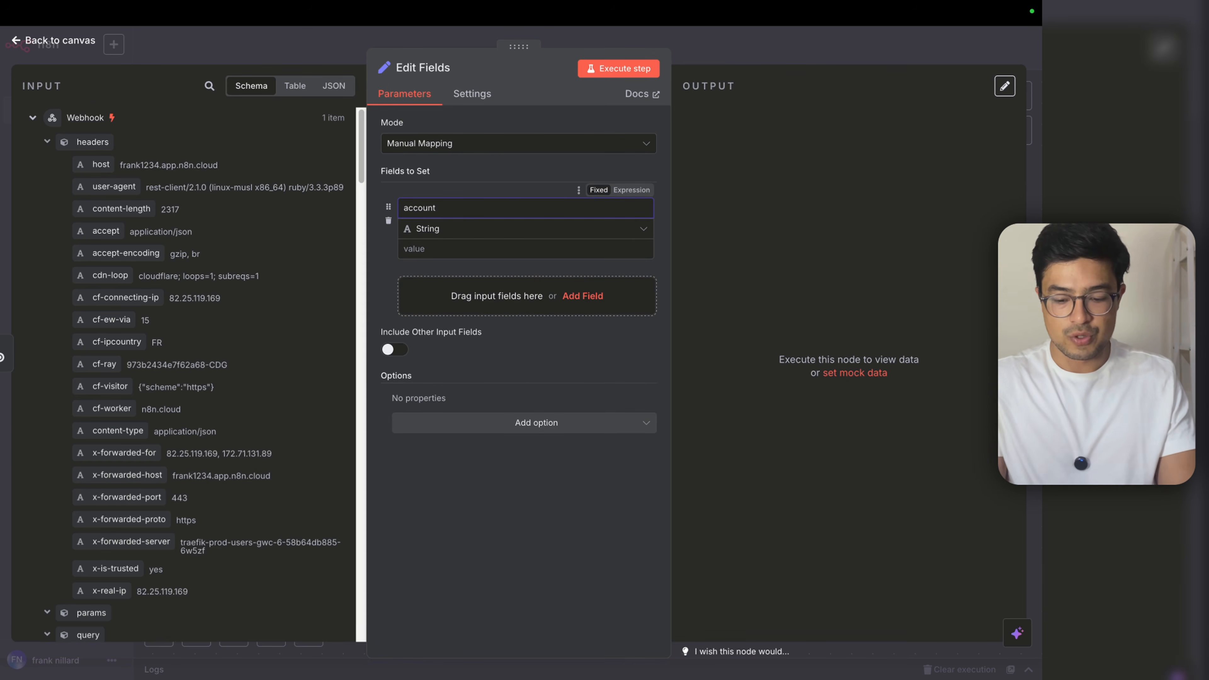
type("_id")
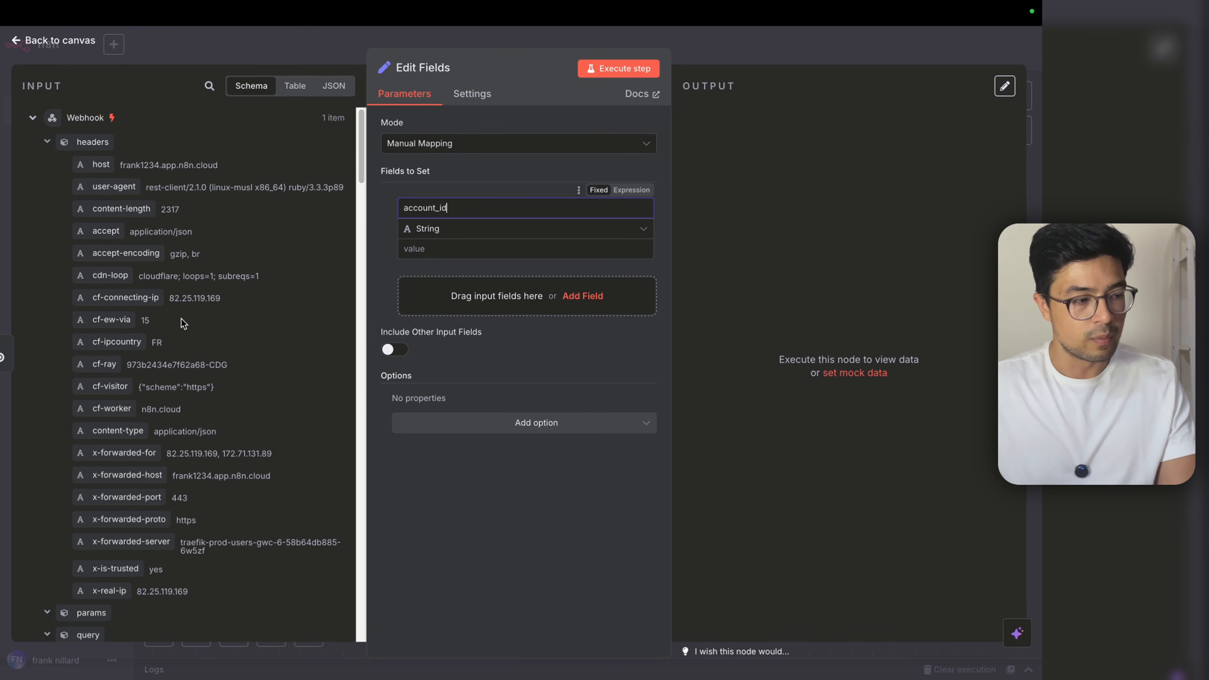
Step: Map messages[0].account_id into account_id's value and add a second field
scroll(183, 323, "down", 5)
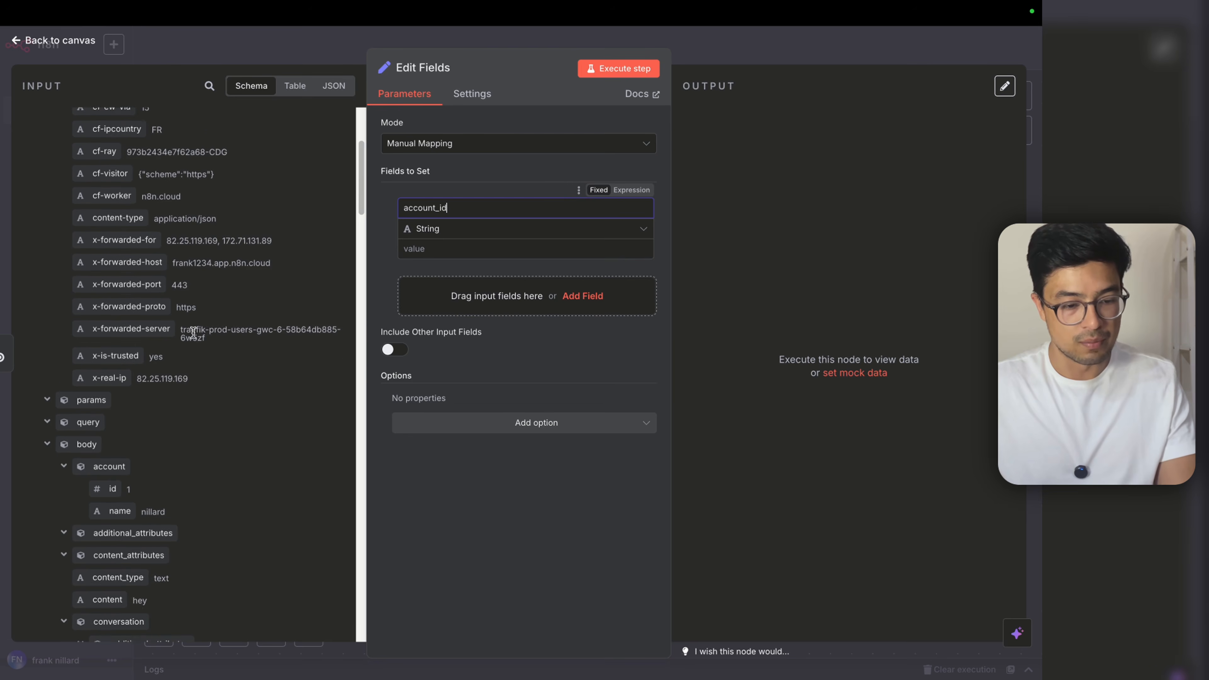
scroll(193, 332, "down", 5)
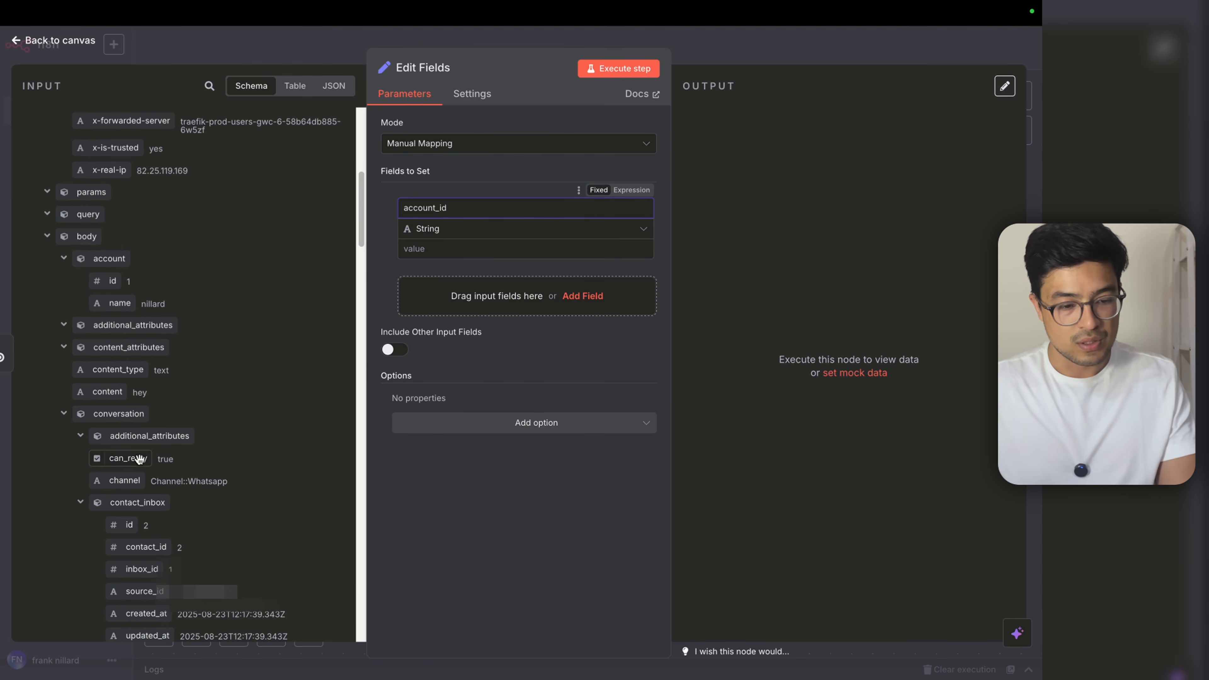
scroll(139, 458, "down", 3)
scroll(132, 423, "down", 8)
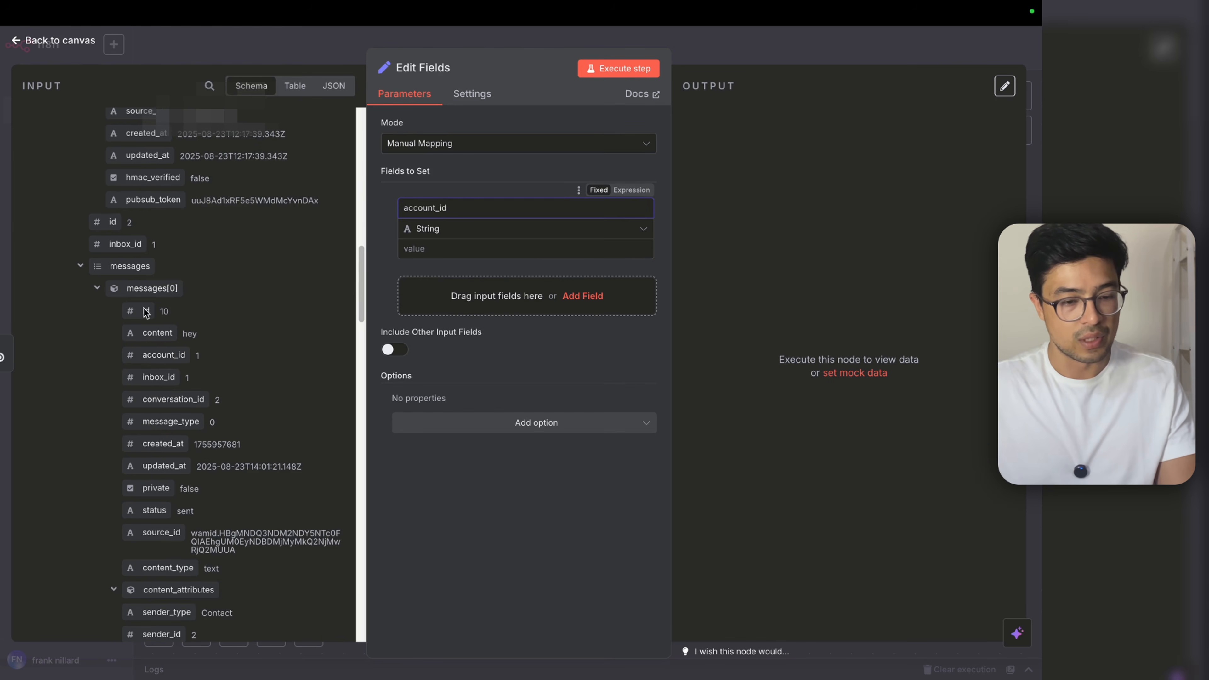
left_click_drag(164, 355, 409, 261)
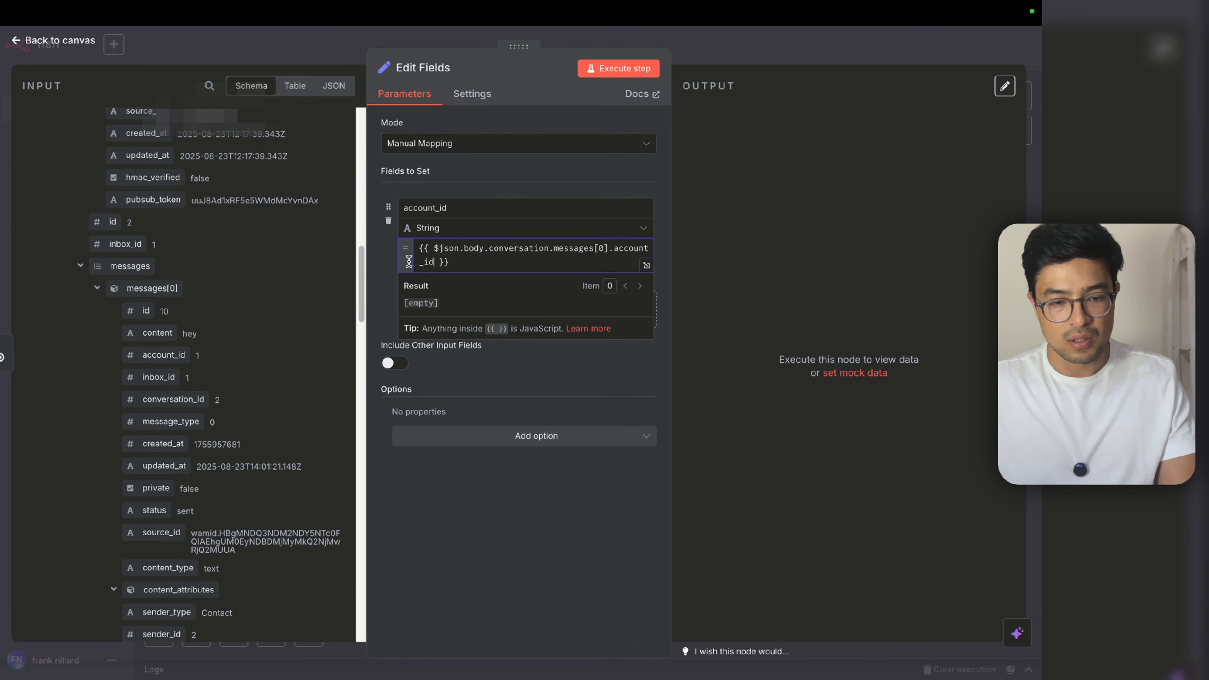
left_click(382, 275)
left_click(513, 331)
left_click(502, 313)
Step: Name the field conversation_id and map the message's conversation_id into it
type("convers")
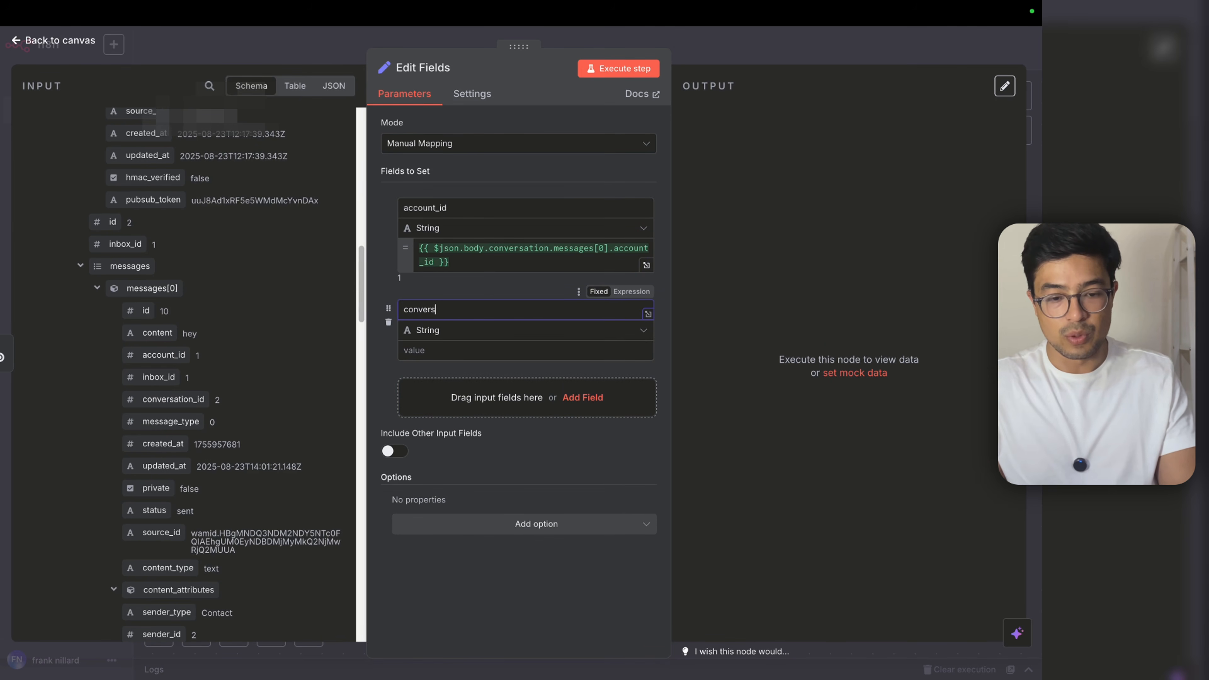
type("ation_")
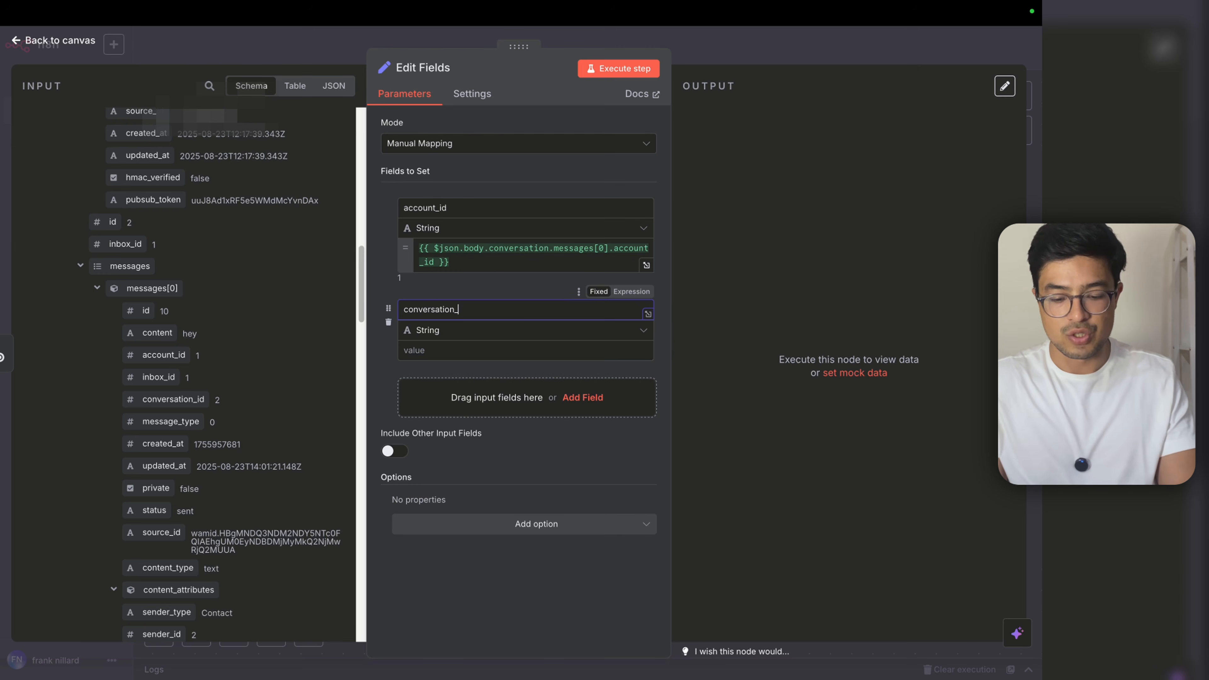
type("id")
key("Tab")
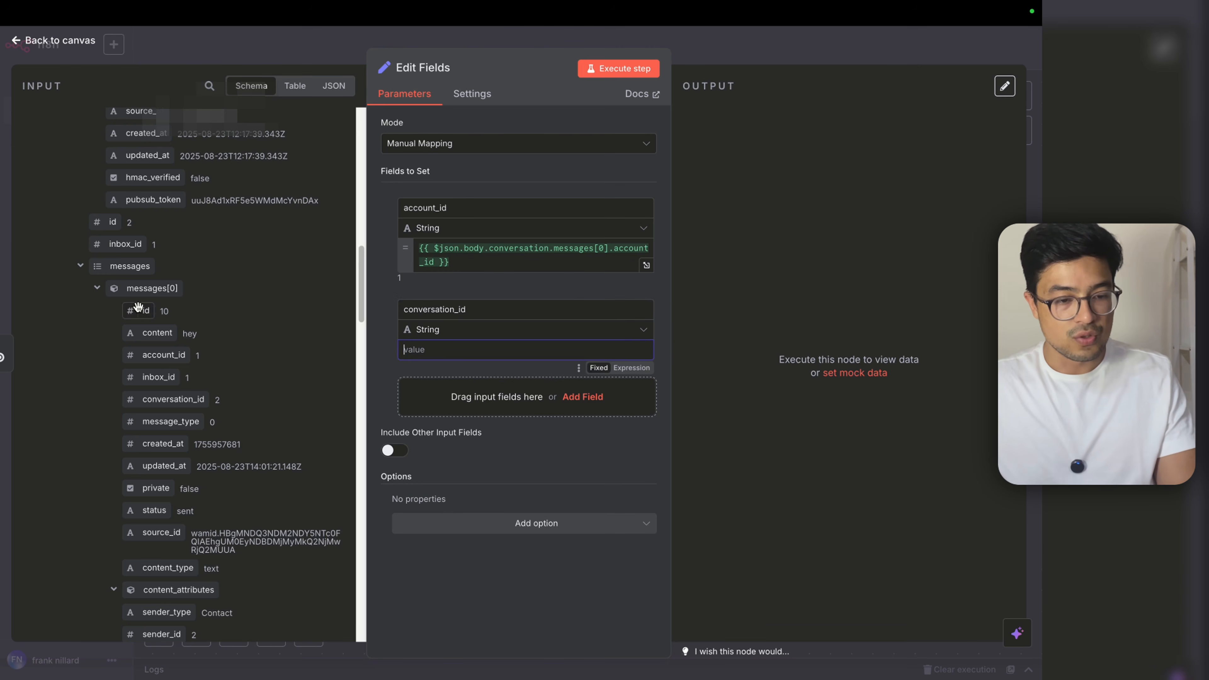
scroll(157, 357, "down", 5)
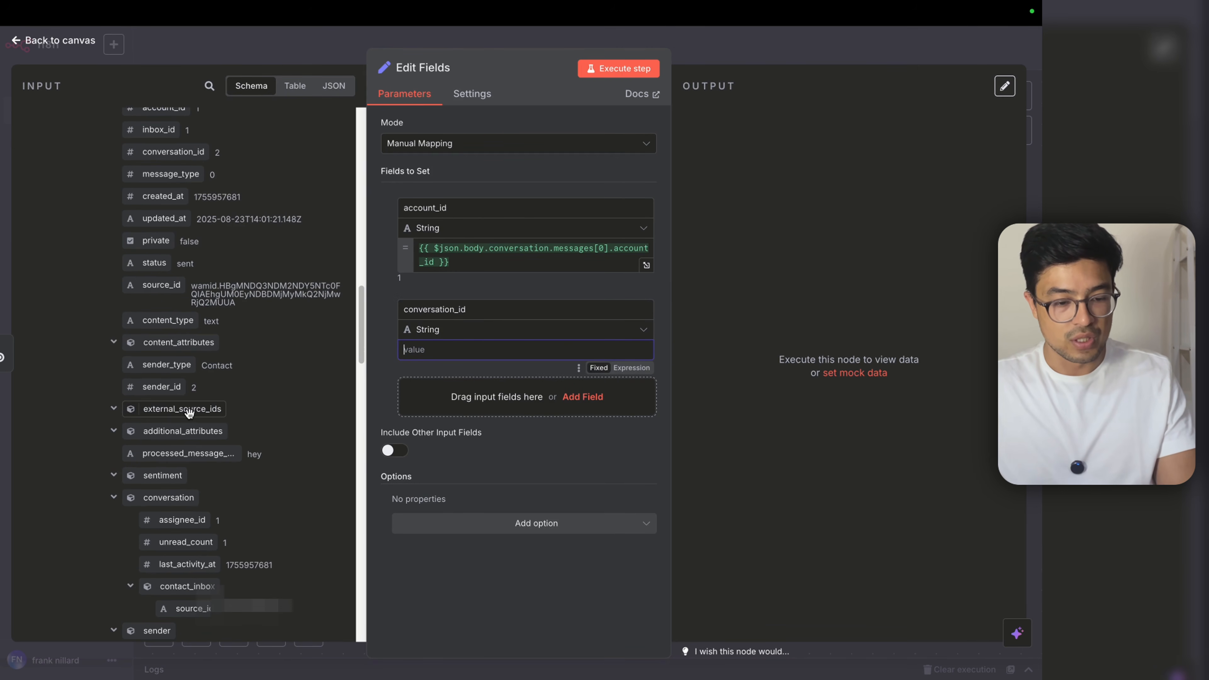
scroll(190, 415, "down", 2)
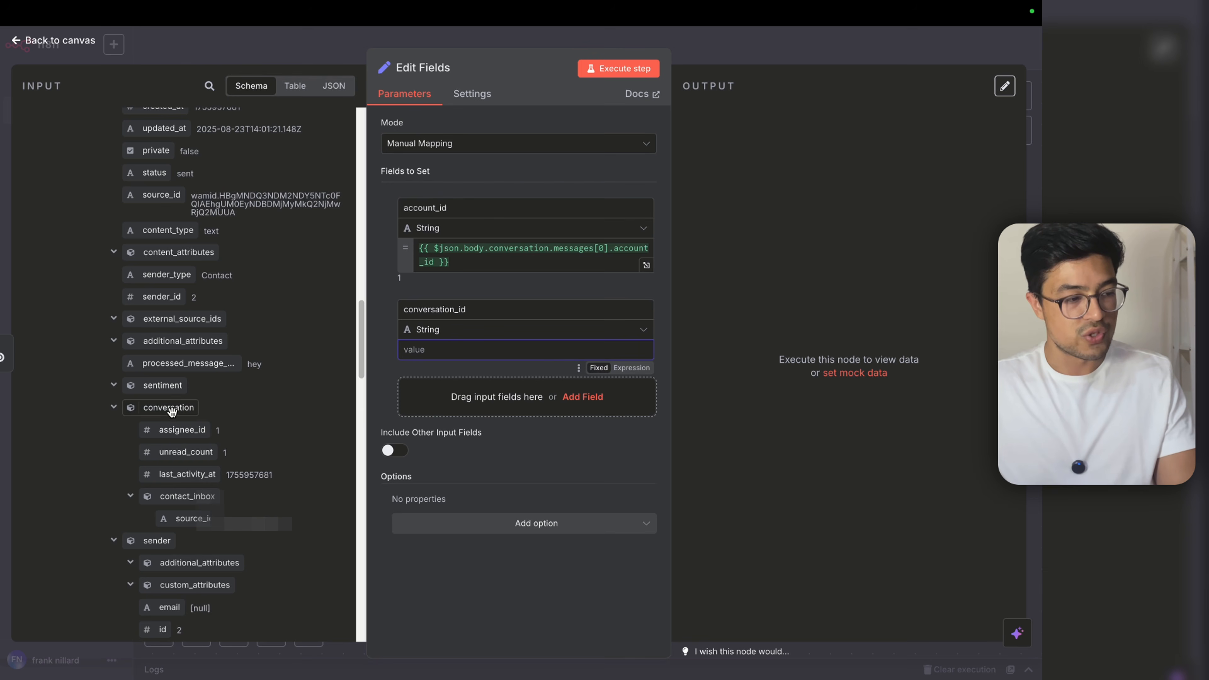
scroll(203, 426, "up", 4)
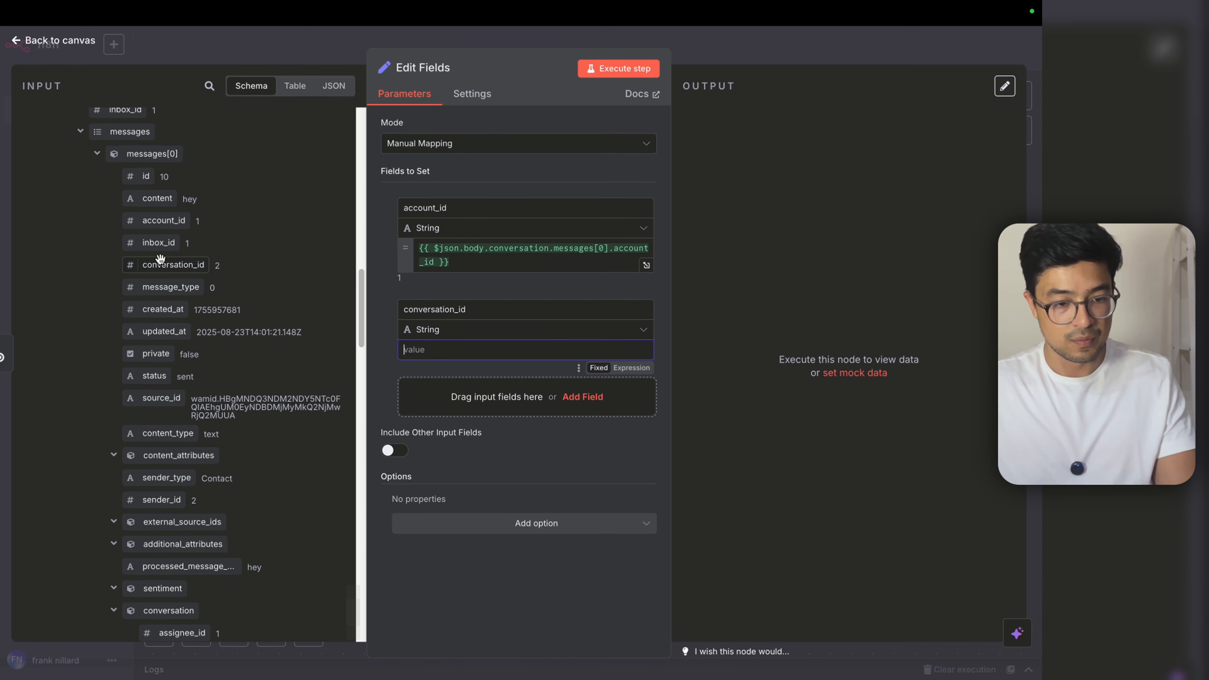
left_click_drag(164, 264, 505, 358)
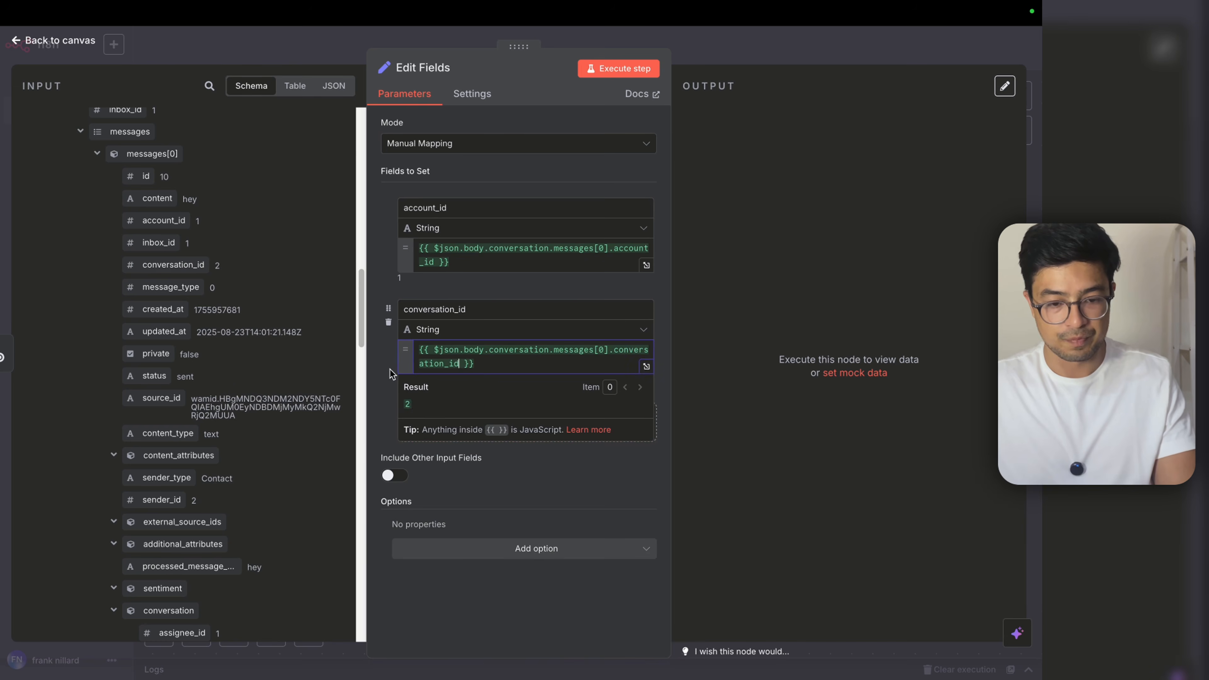
Step: Add a message_type field mapped from the incoming message_type
left_click(452, 430)
left_click(452, 417)
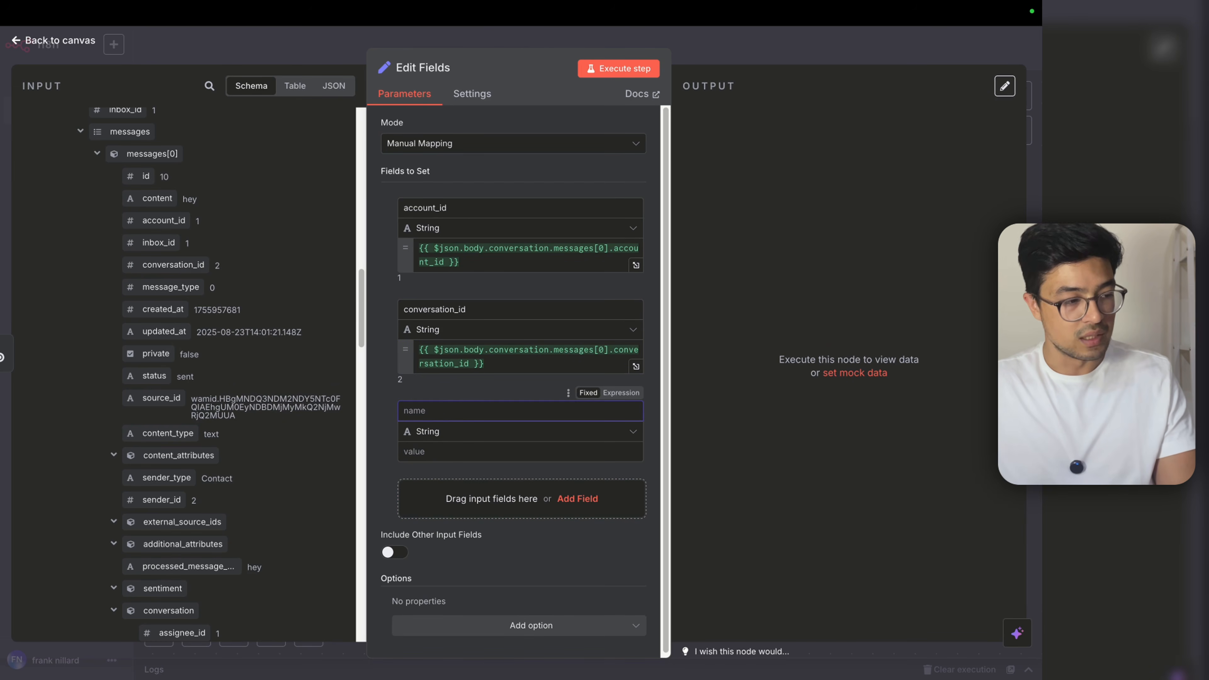
type("messa")
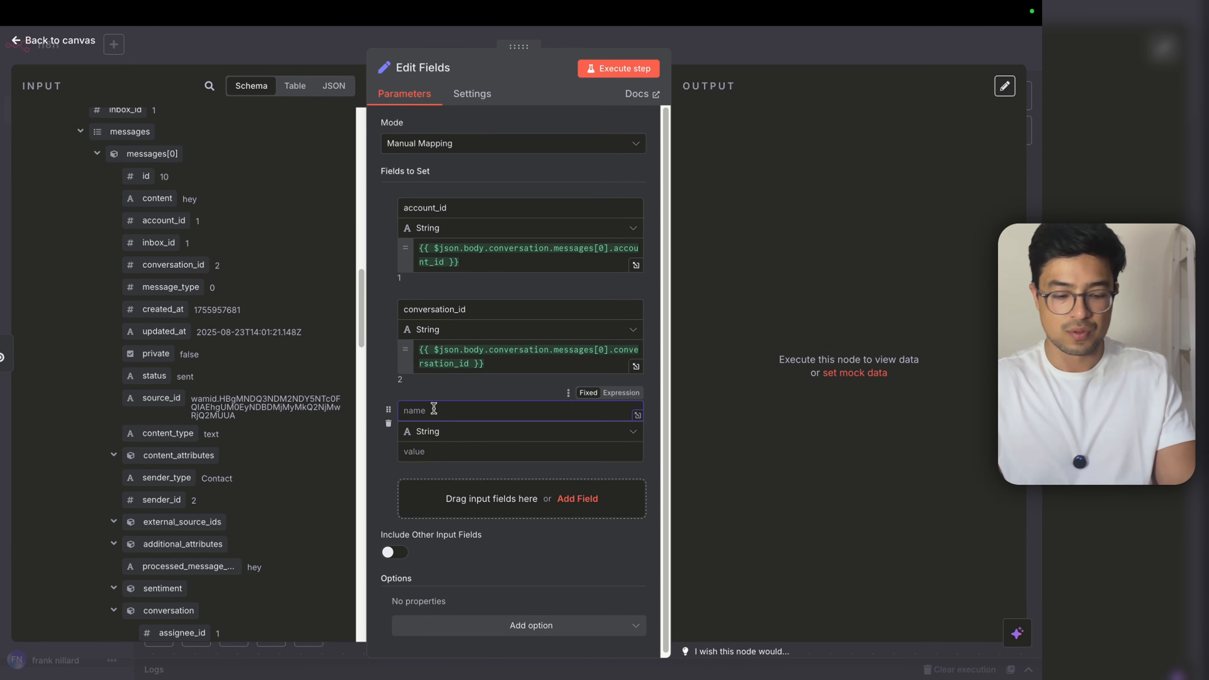
type("ge_type")
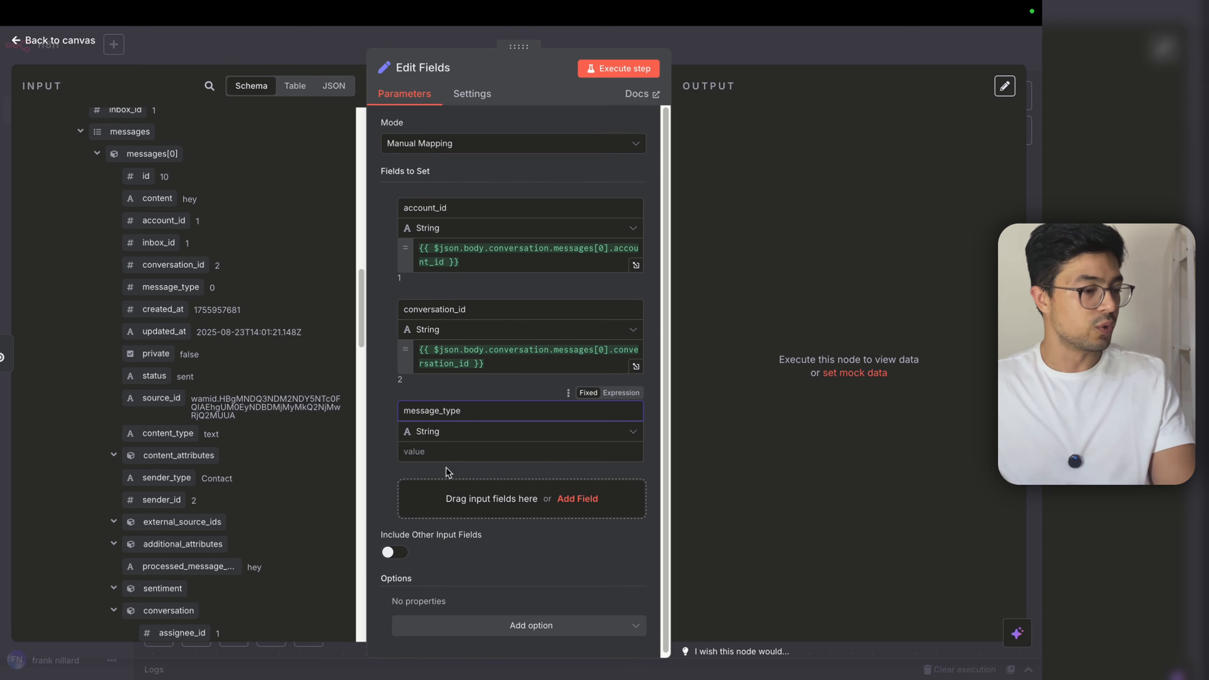
left_click(428, 460)
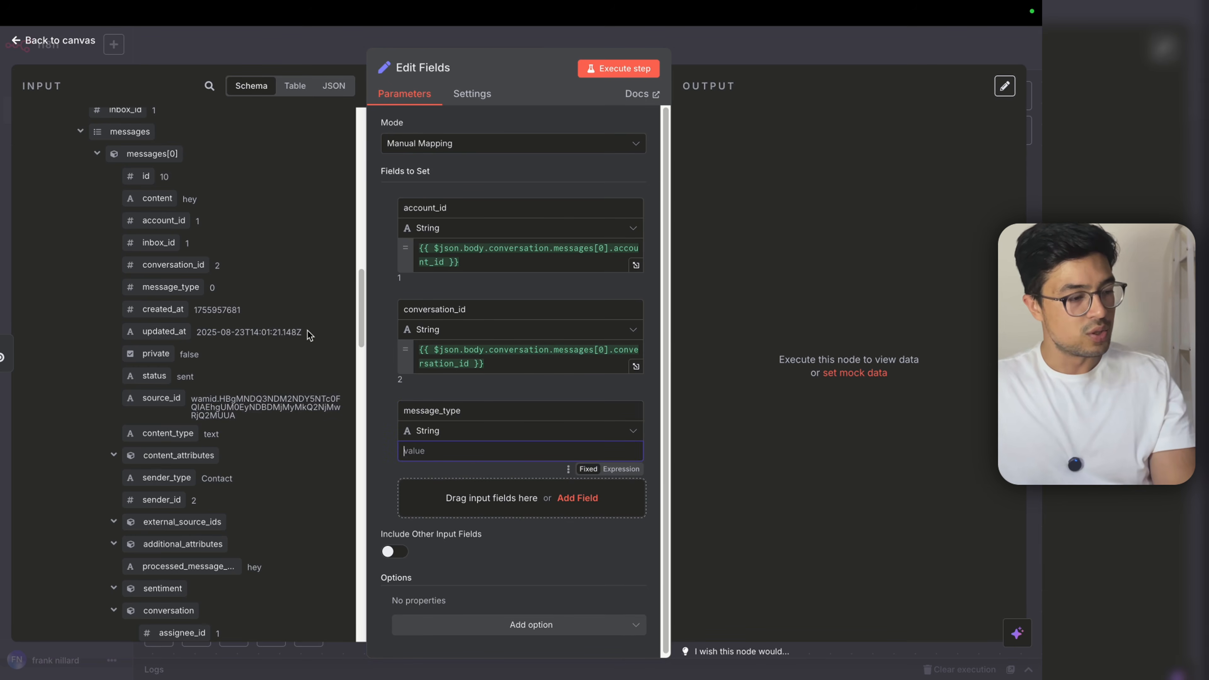
left_click(205, 365)
scroll(162, 367, "down", 15)
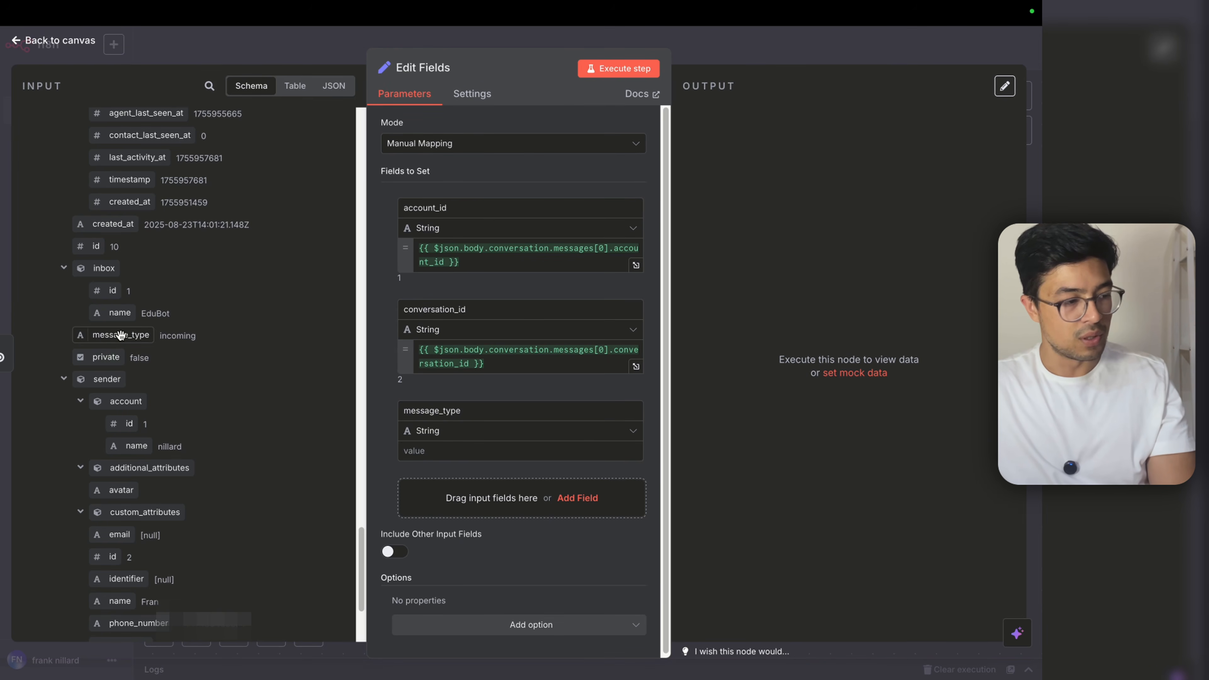
left_click_drag(122, 337, 389, 454)
Step: Add a user_name field mapped from the sender's name
left_click(457, 498)
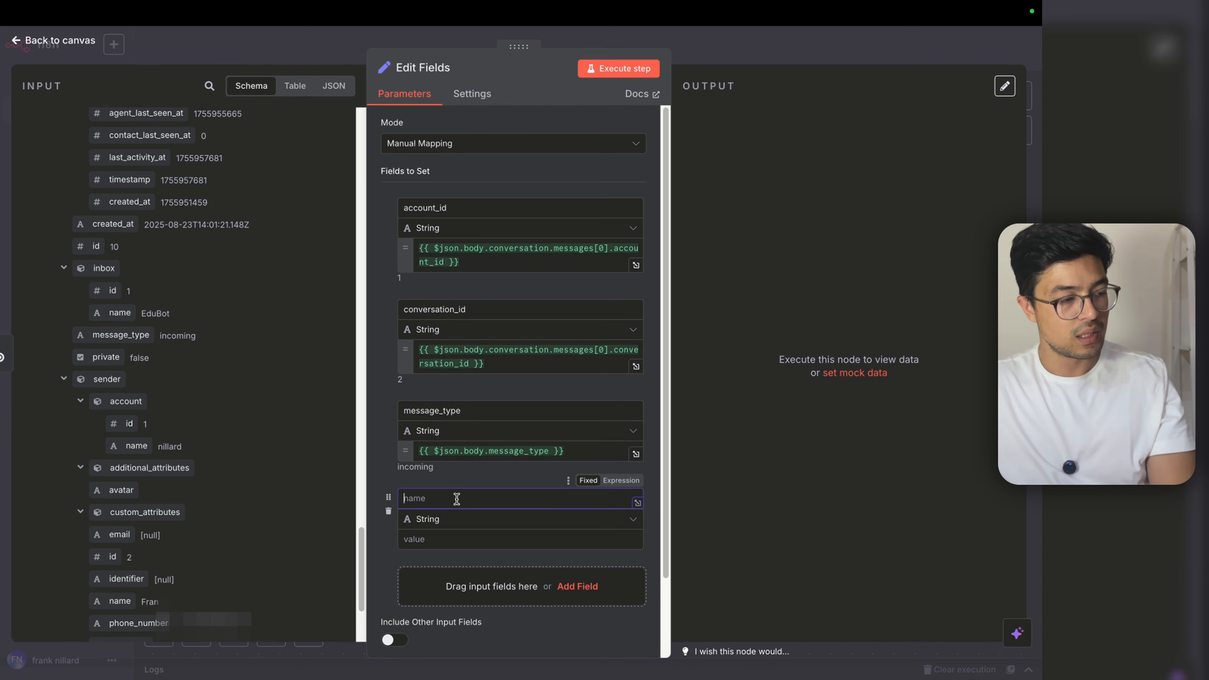
type("user")
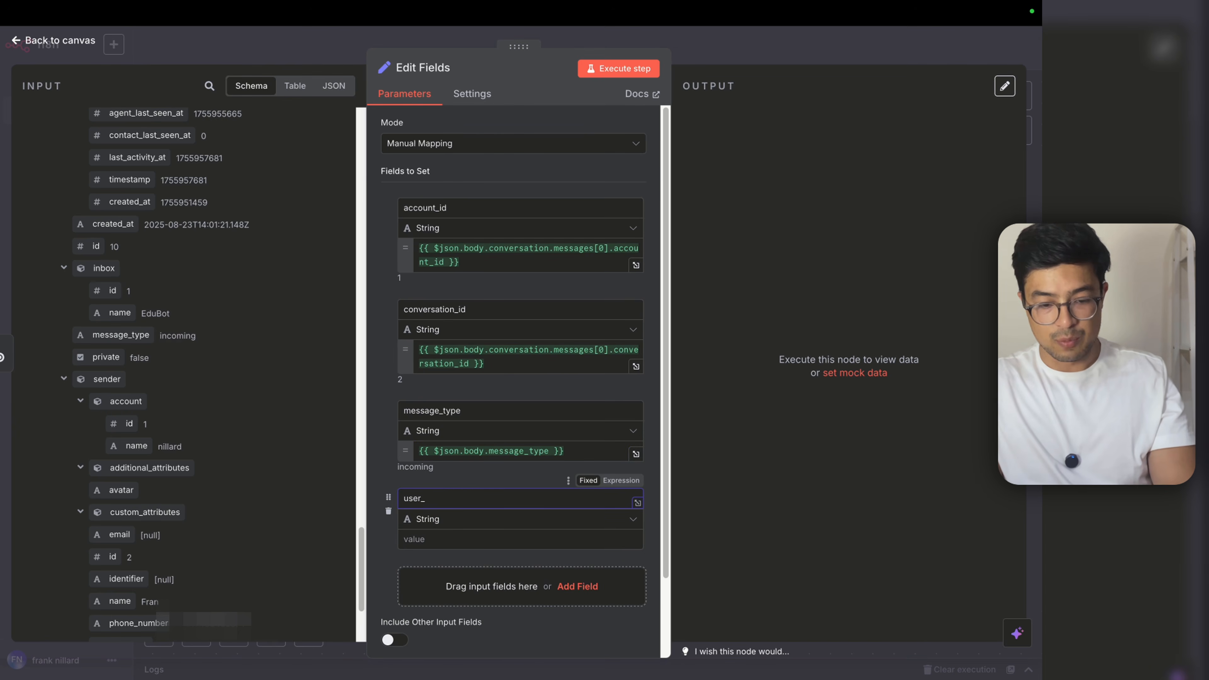
type("_name")
scroll(191, 381, "down", 2)
left_click_drag(119, 555, 457, 540)
scroll(191, 460, "up", 2)
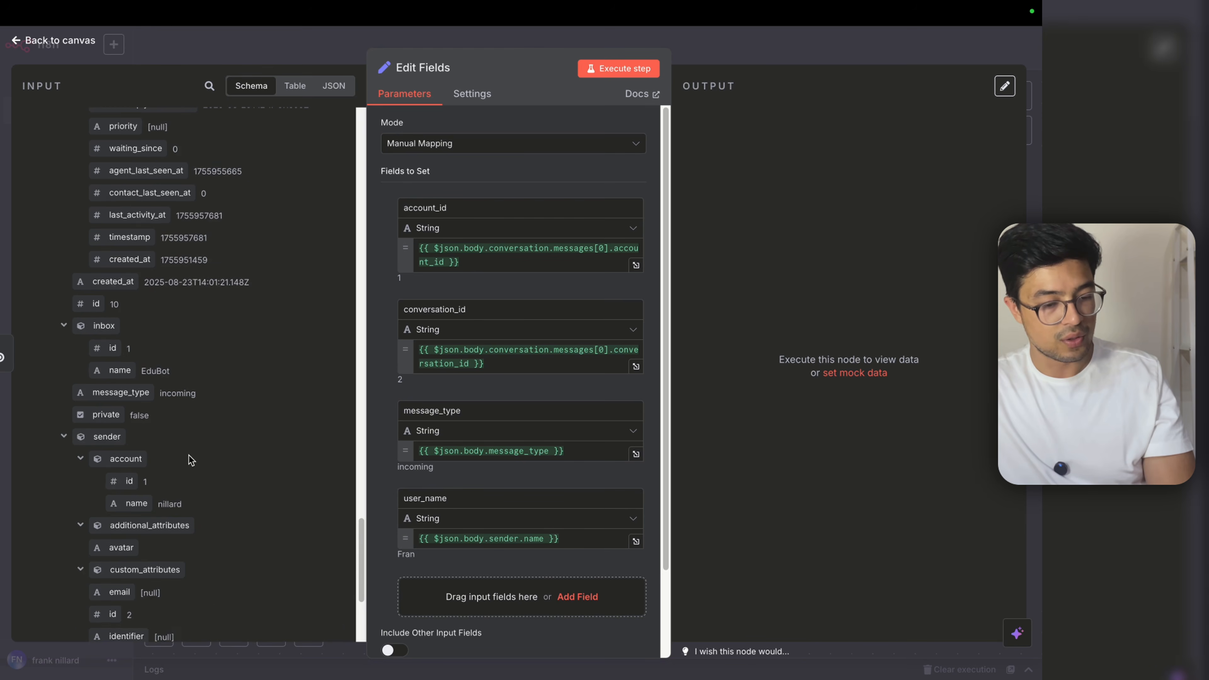
Step: Add a user_number field mapped from the sender's number
left_click(446, 591)
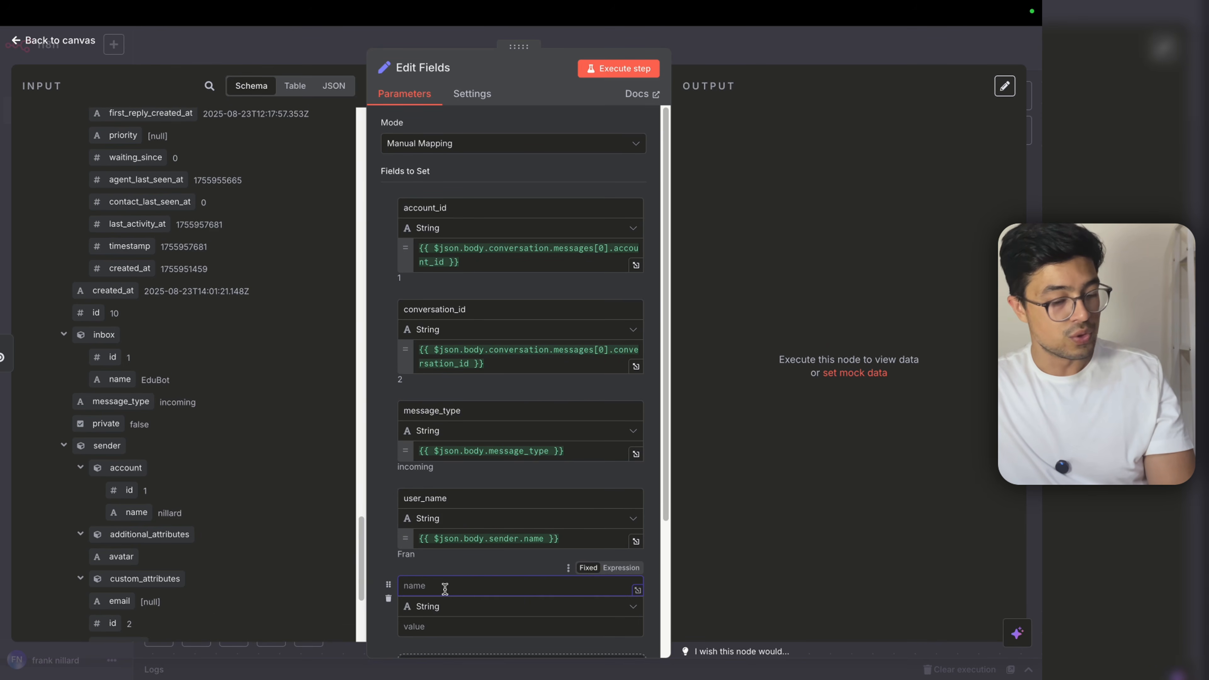
type("user_number")
key("Tab")
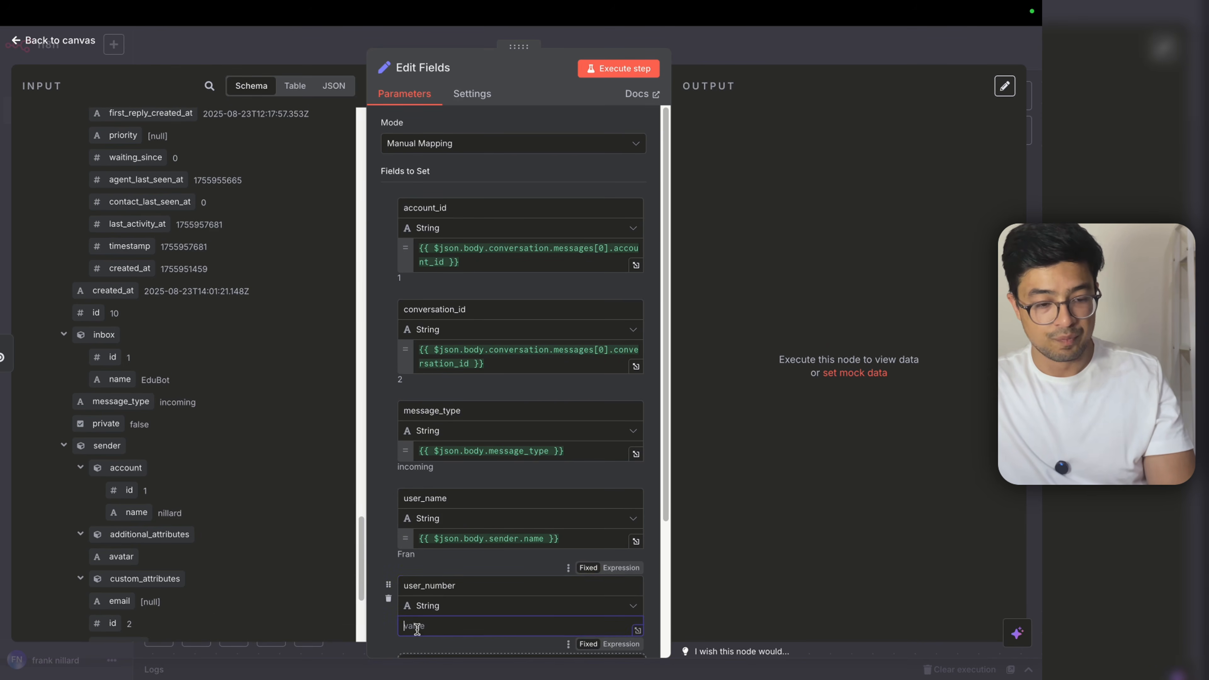
scroll(176, 424, "up", 1)
scroll(176, 424, "down", 3)
scroll(176, 424, "down", 2)
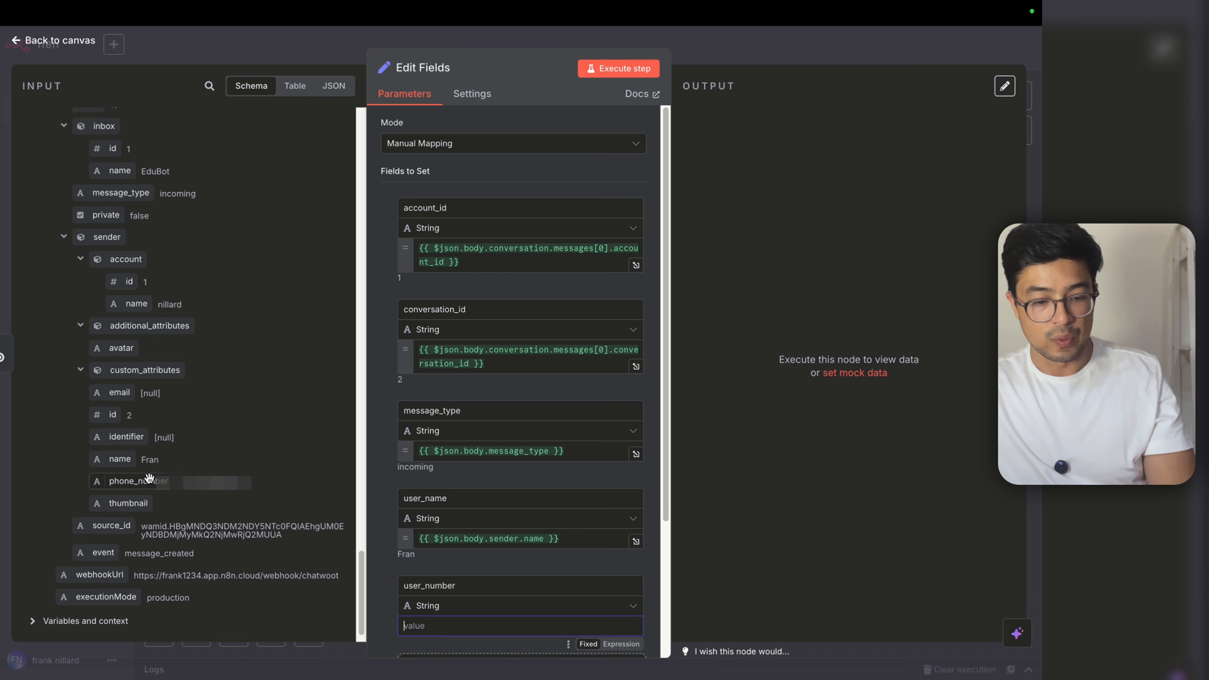
left_click_drag(140, 481, 498, 626)
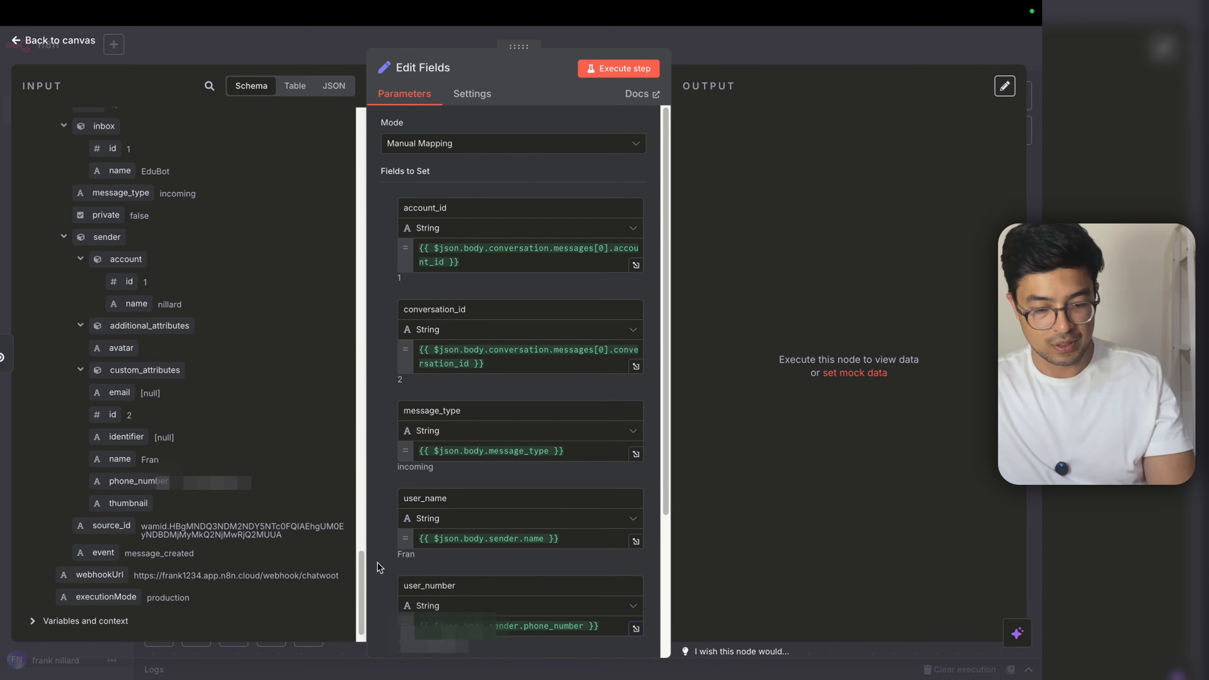
Step: Test the Edit Fields step on the webhook data, producing 1 item, then return to canvas
scroll(377, 562, "down", 1)
scroll(404, 581, "down", 4)
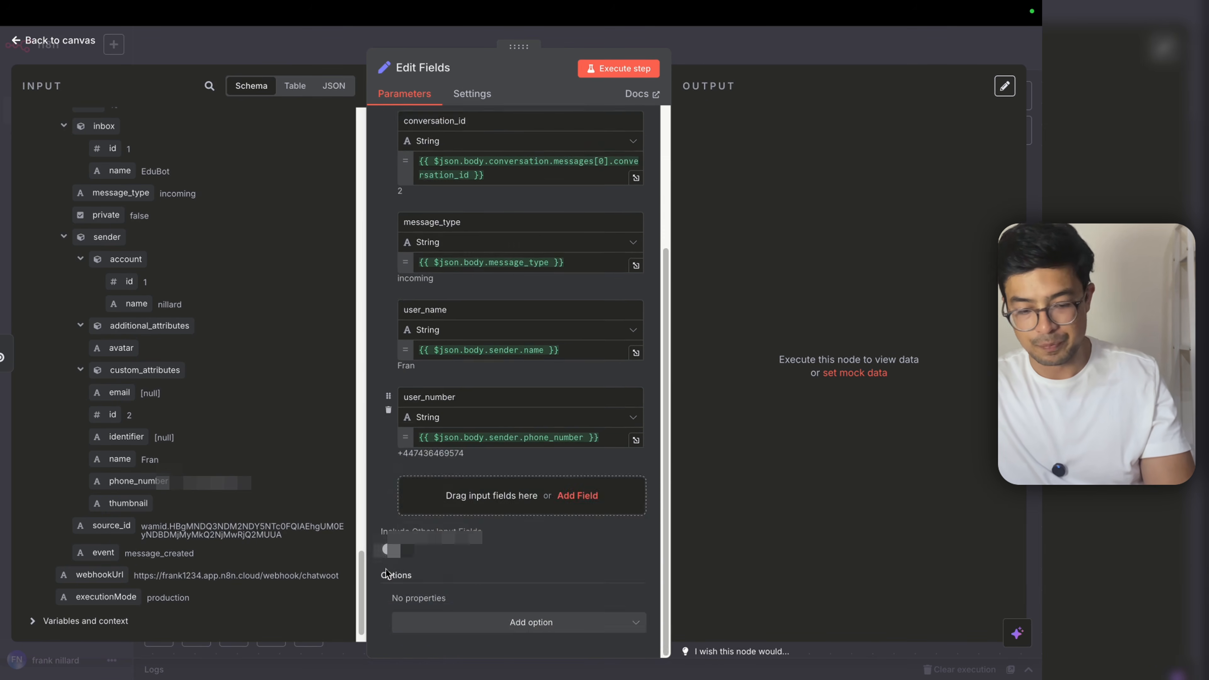
scroll(419, 591, "up", 4)
scroll(434, 599, "down", 1)
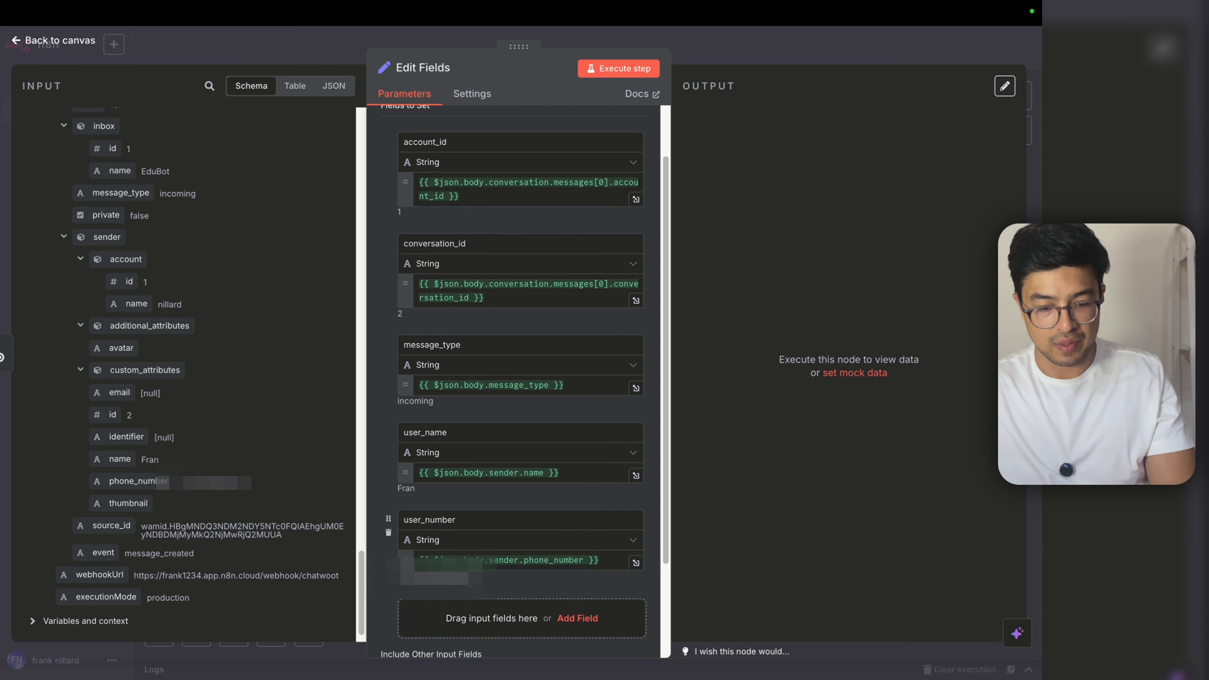
scroll(443, 542, "up", 3)
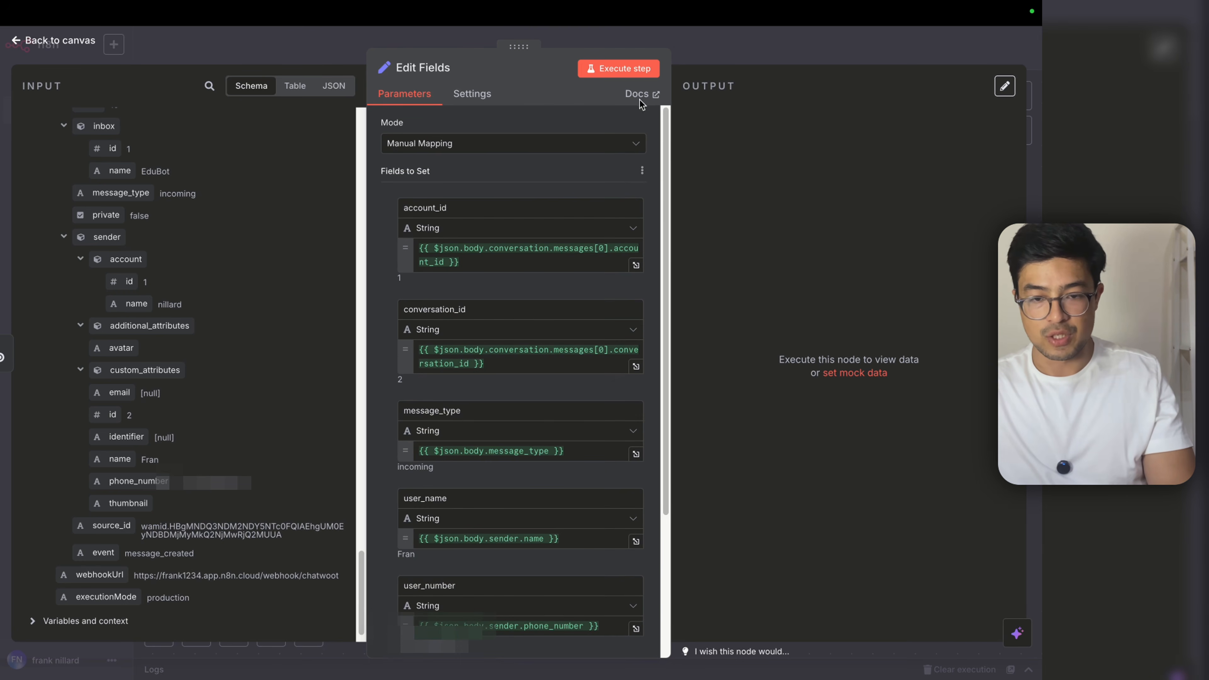
left_click(619, 68)
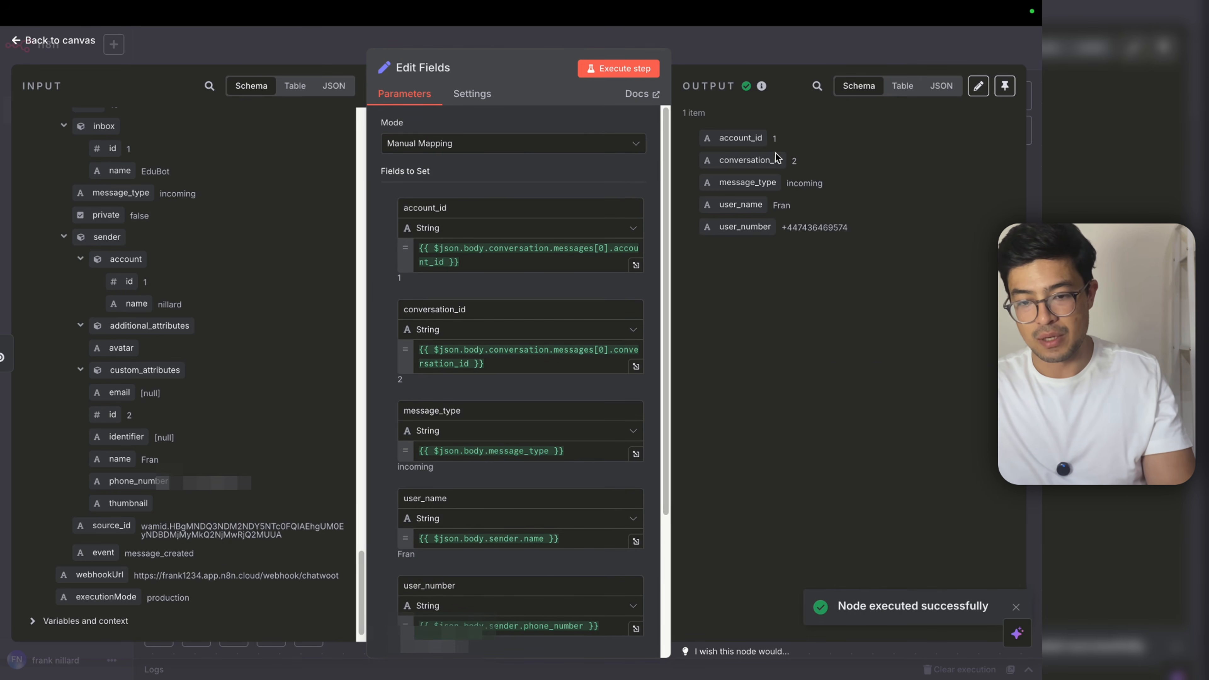
left_click(792, 60)
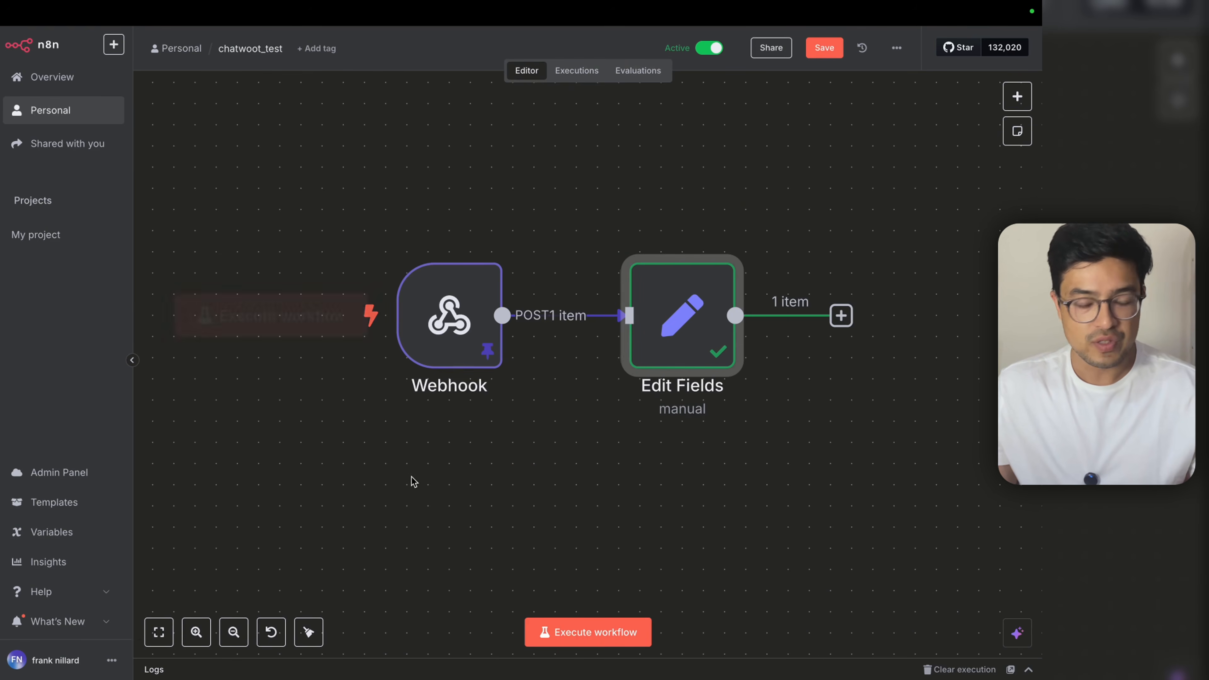
scroll(348, 456, "down", 5)
Step: Insert a Switch node after Edit Fields and start filling its first rule's value
scroll(521, 430, "up", 5)
scroll(548, 439, "down", 5)
scroll(637, 427, "up", 4)
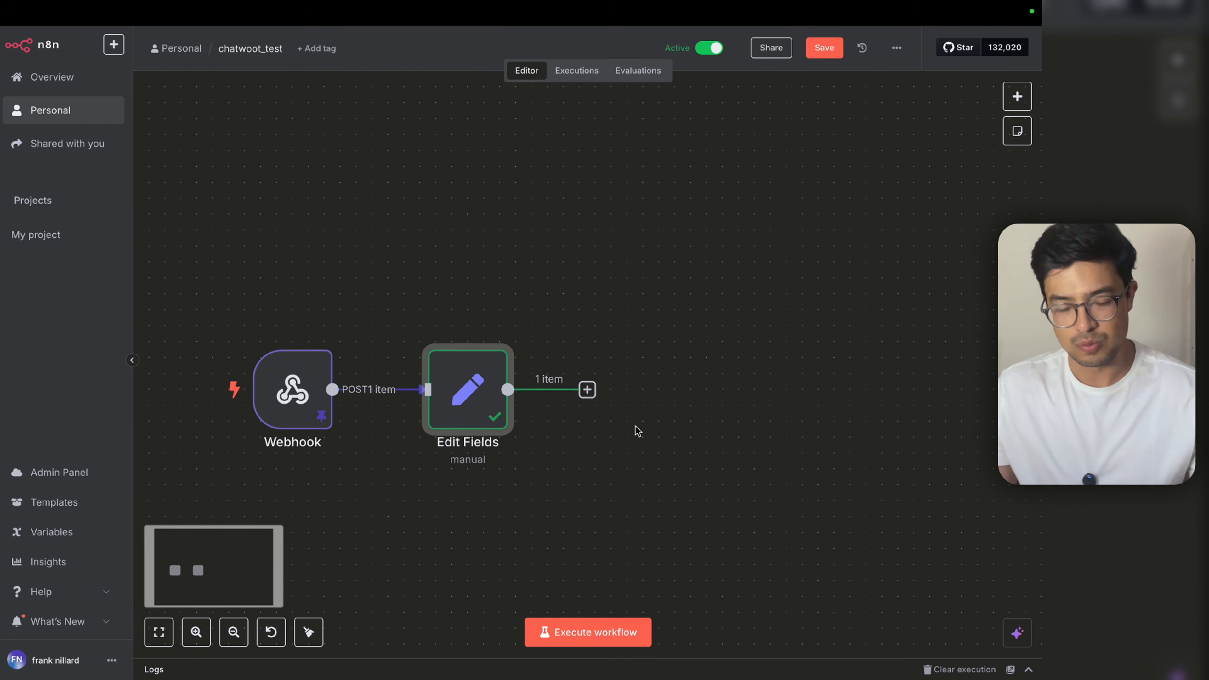
left_click(585, 384)
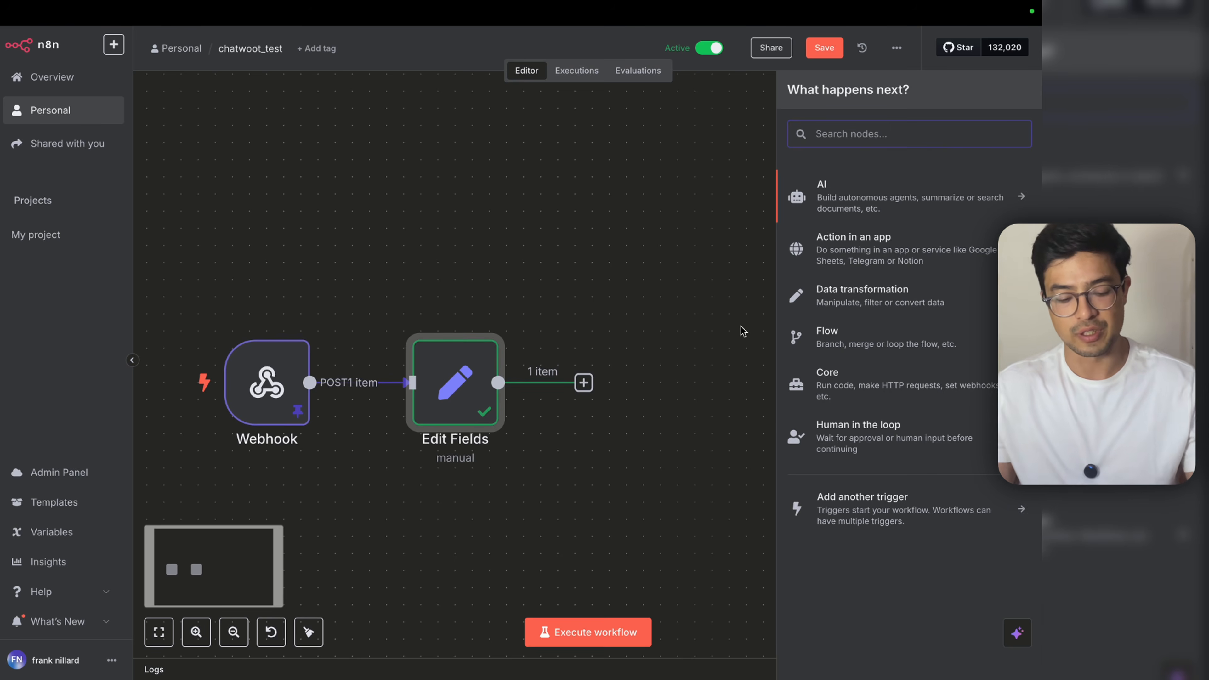
type("switch")
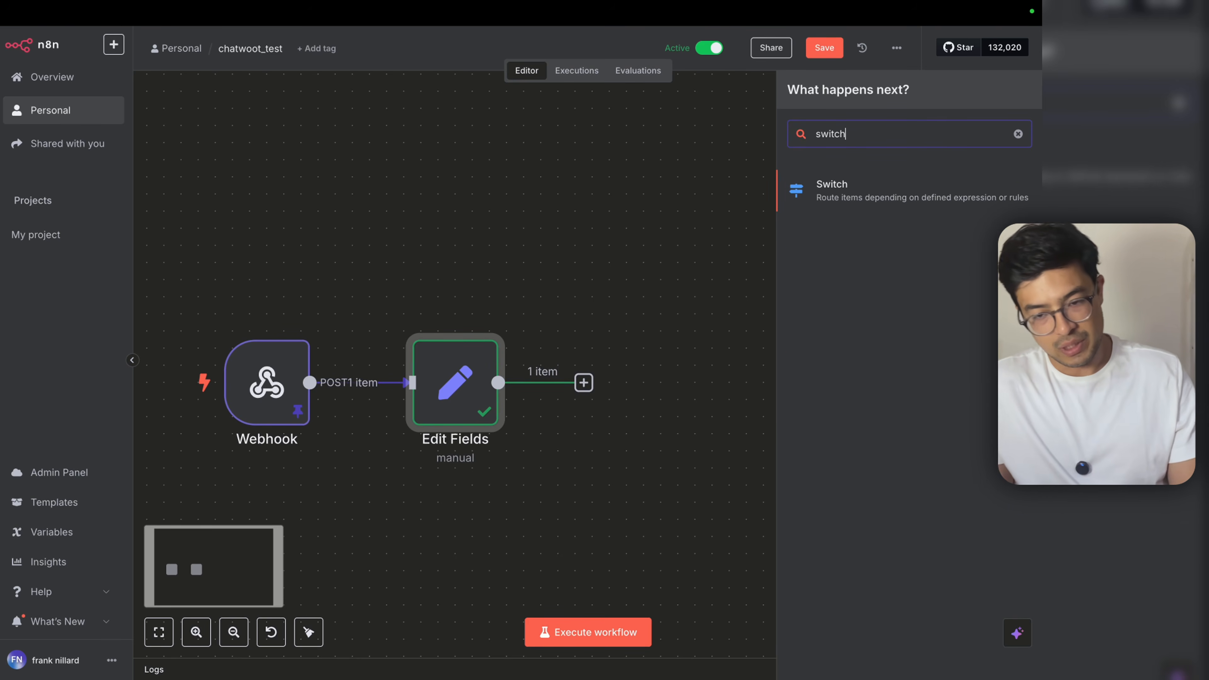
left_click(863, 191)
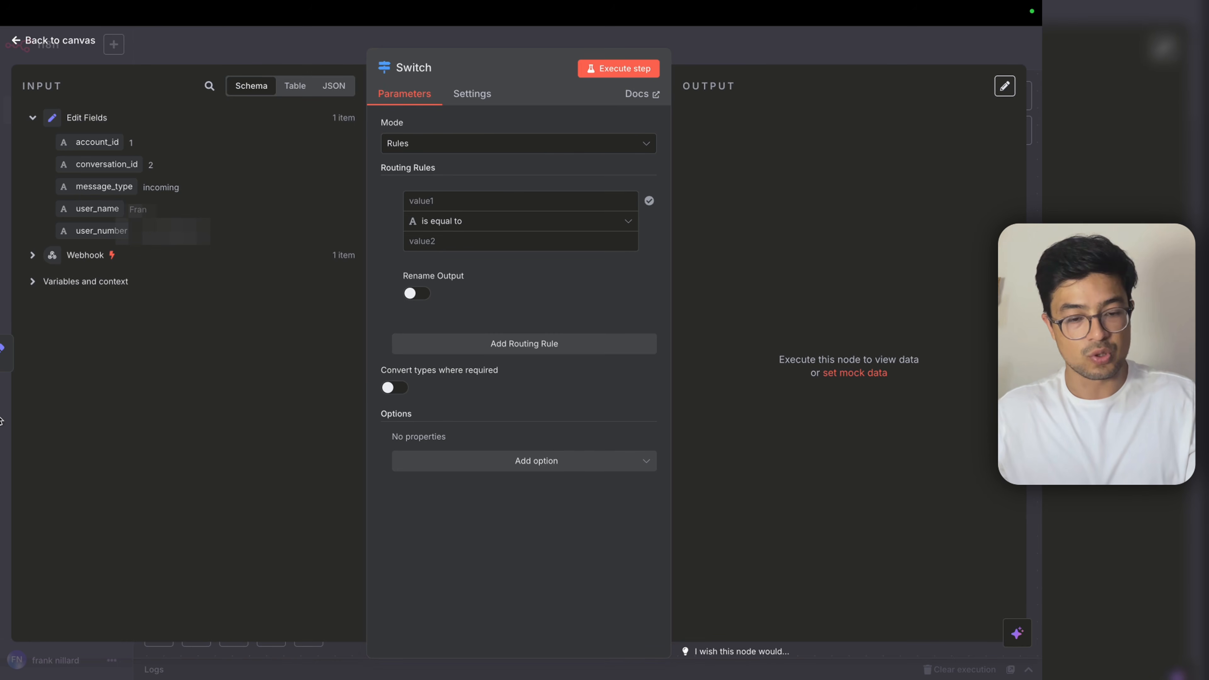
left_click(477, 201)
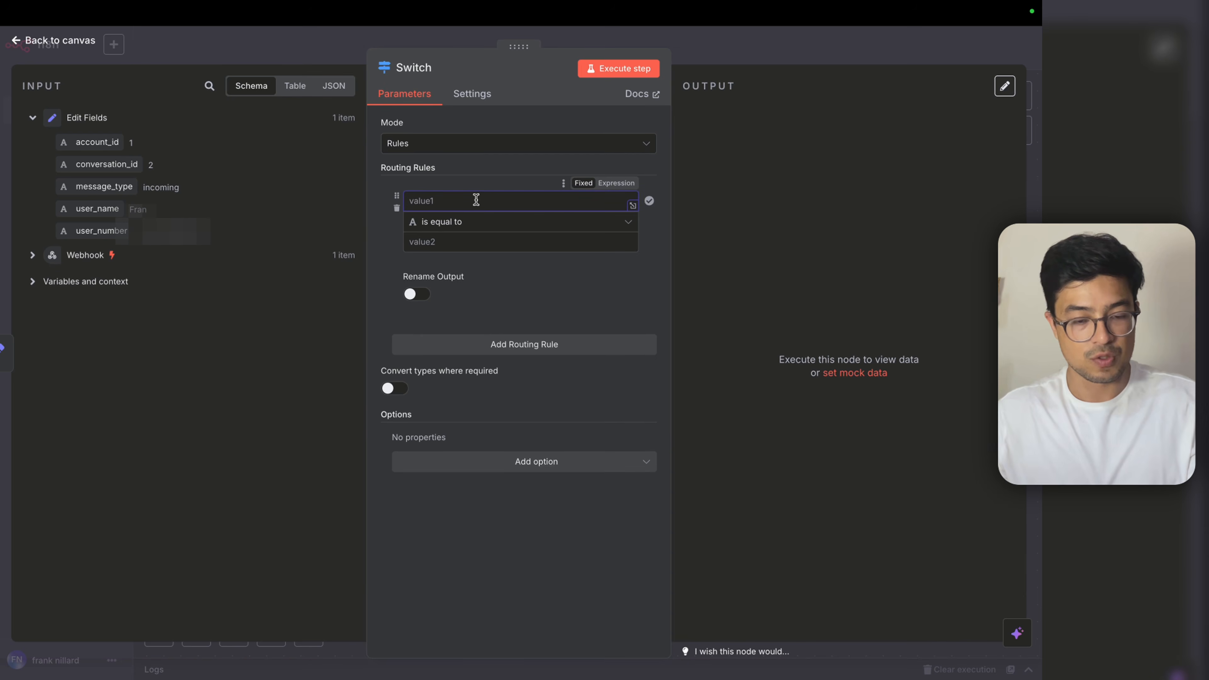
Step: Add a first rule where message_type equals 'incoming', with its output named Incoming
left_click_drag(115, 188, 471, 205)
left_click(466, 324)
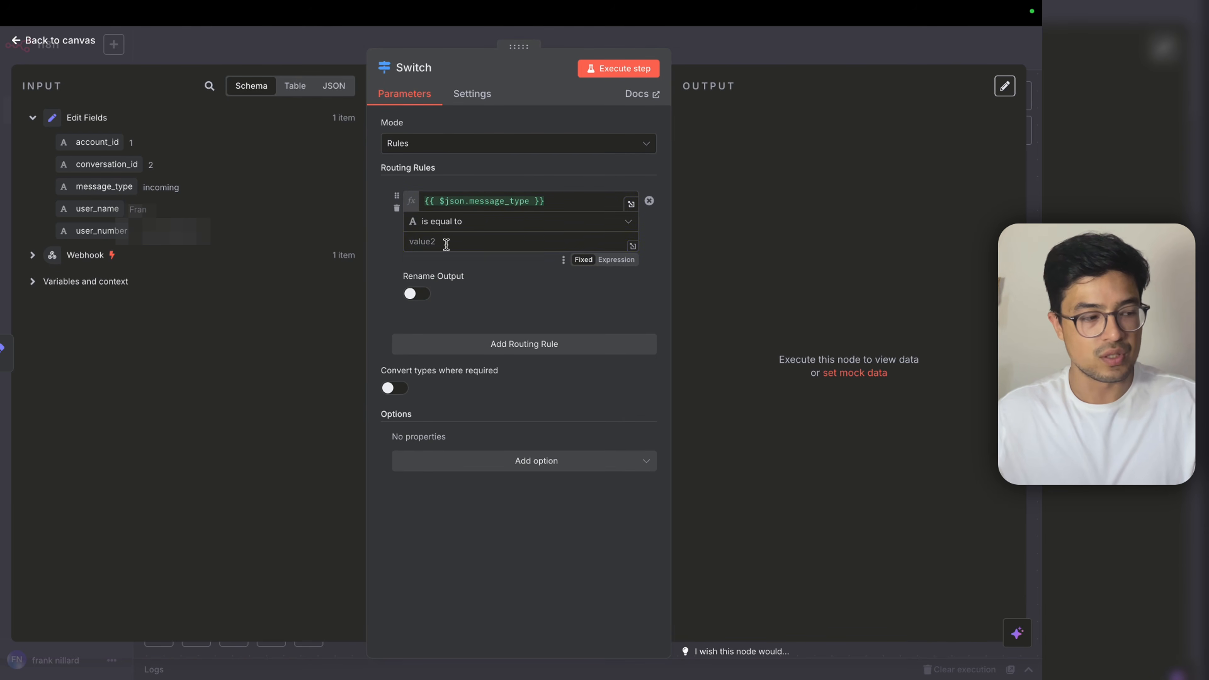
left_click(446, 244)
type("incoming")
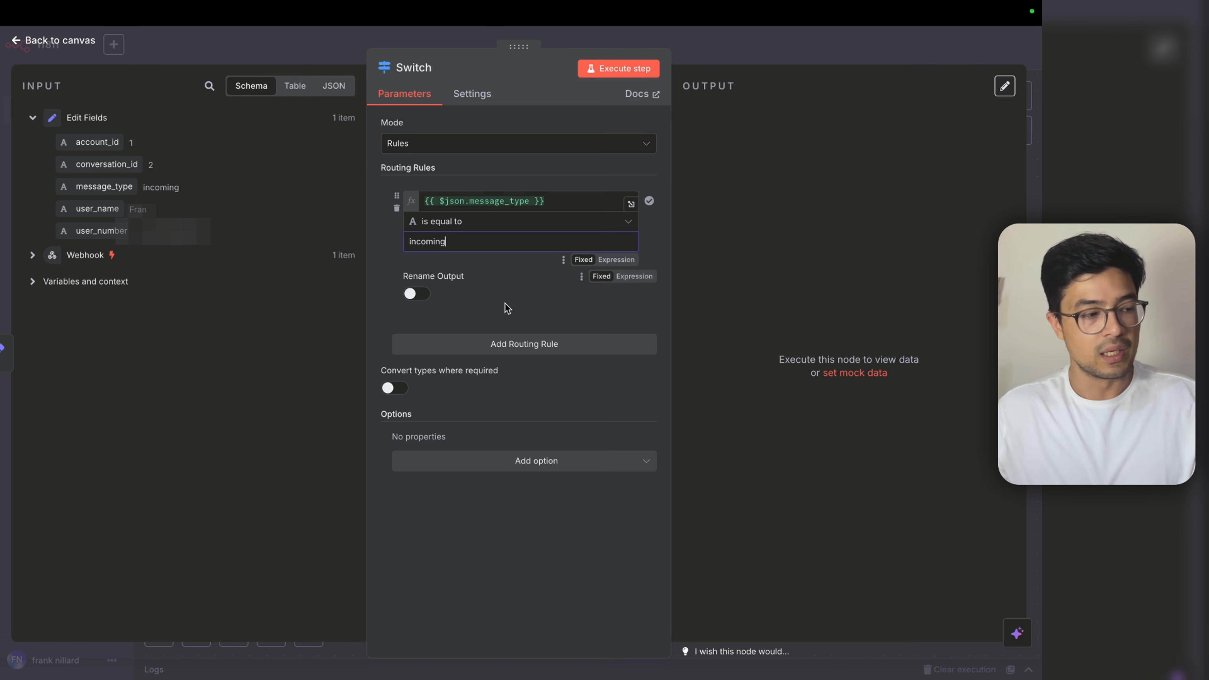
left_click(417, 294)
type("Incoming")
left_click(379, 341)
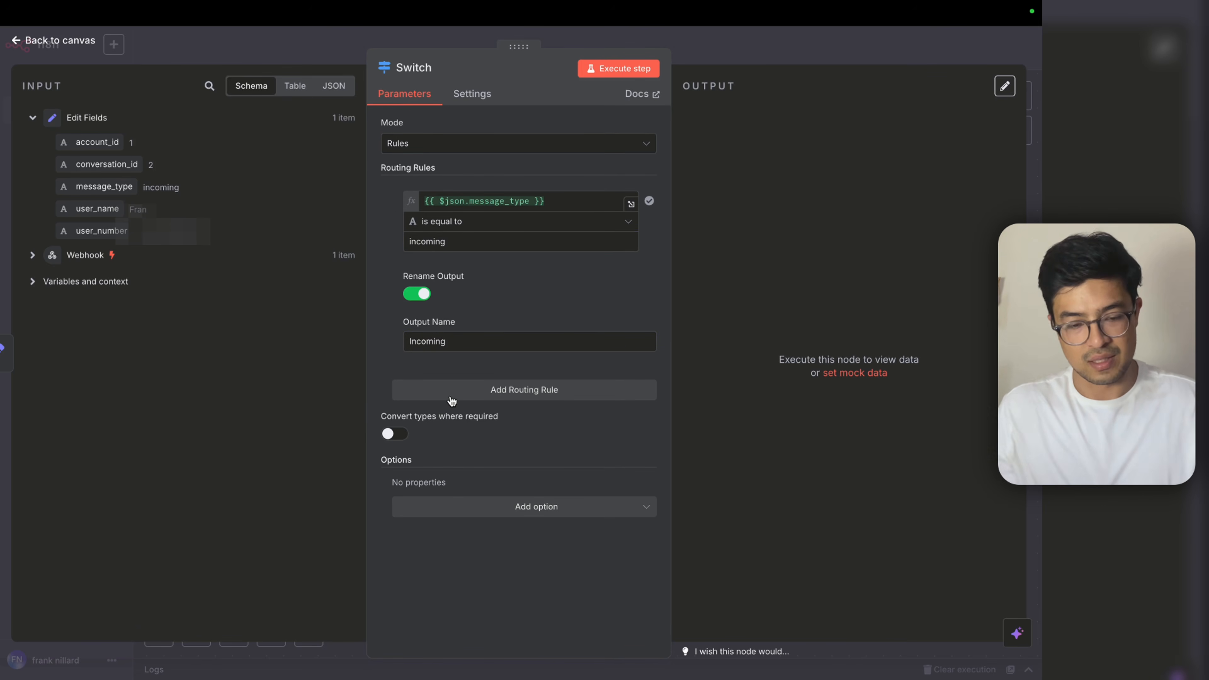
Step: Add a second rule where message_type equals 'outgoing', removing the extra blank rule
left_click(478, 398)
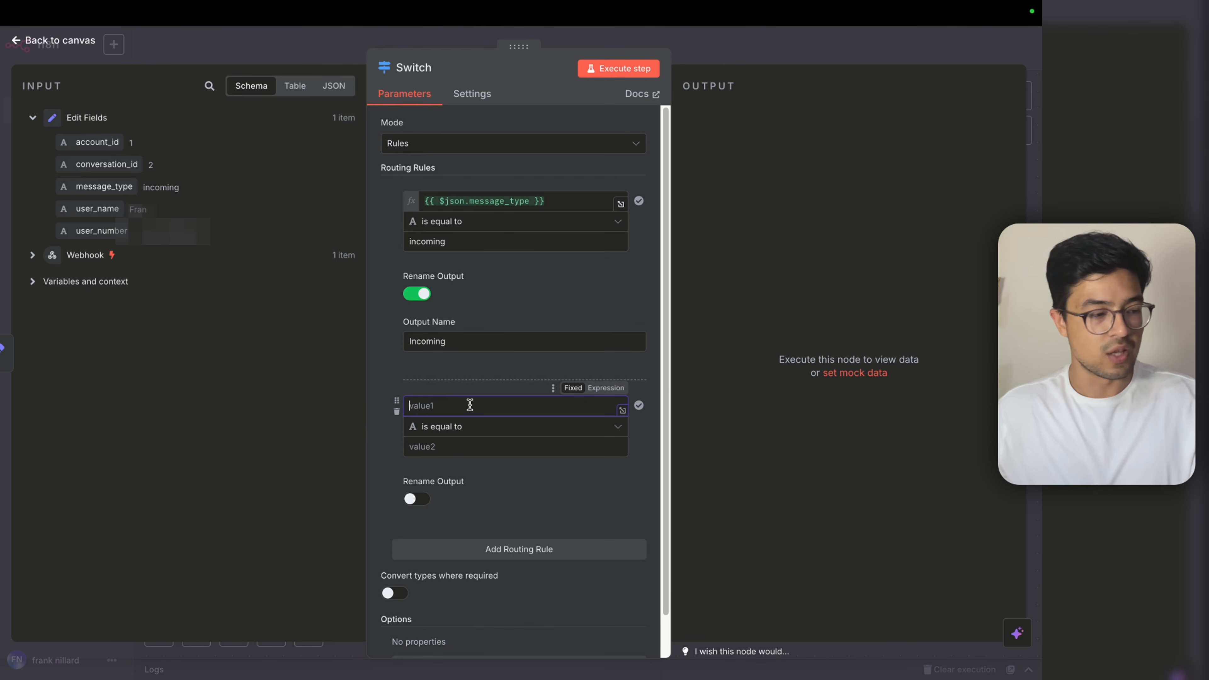
left_click_drag(113, 188, 504, 406)
left_click(435, 446)
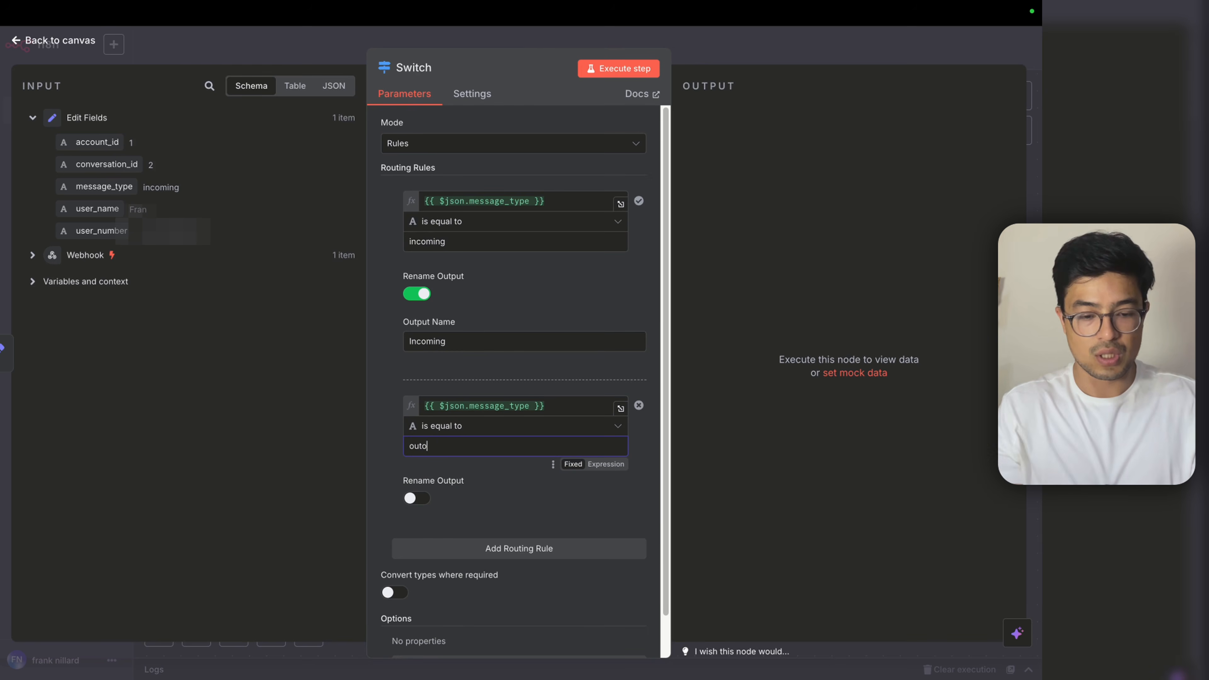
type("outgoing")
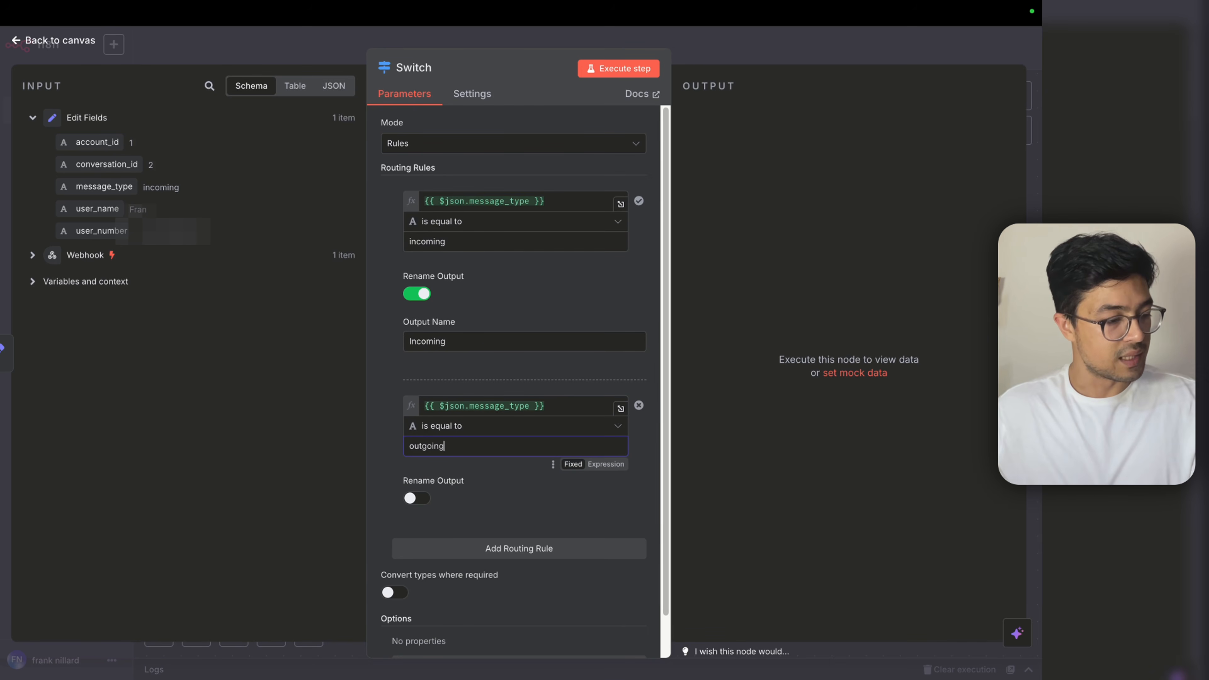
key("Tab")
left_click(426, 450)
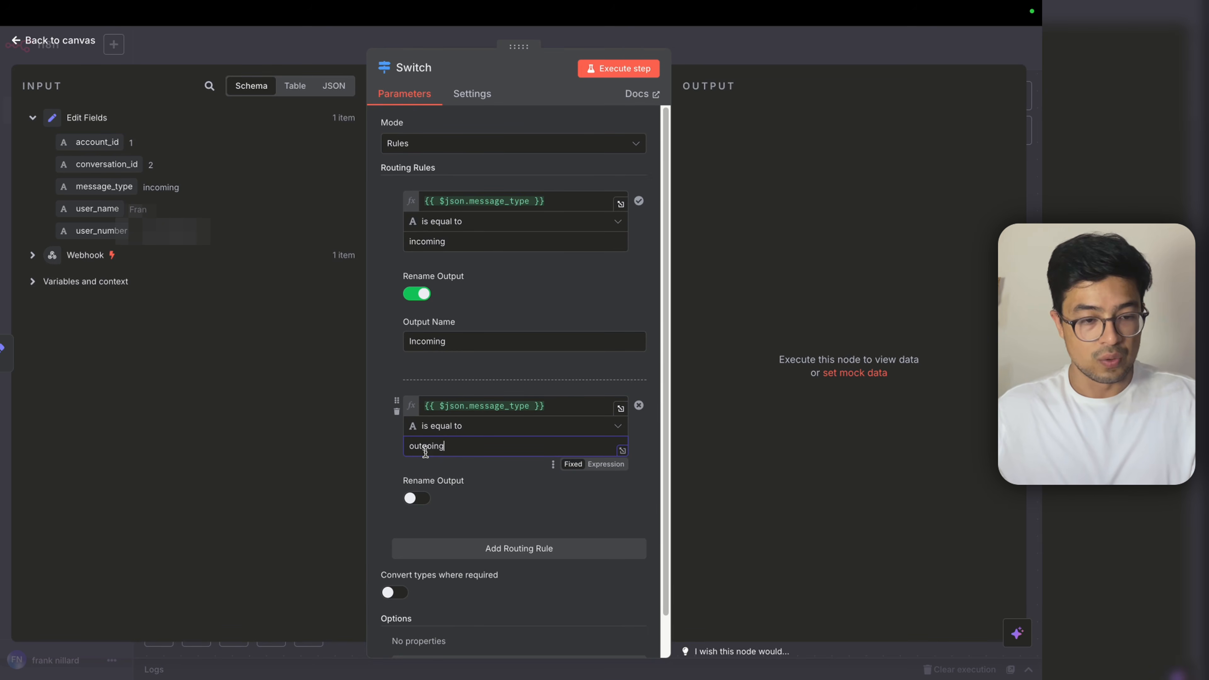
left_click(466, 547)
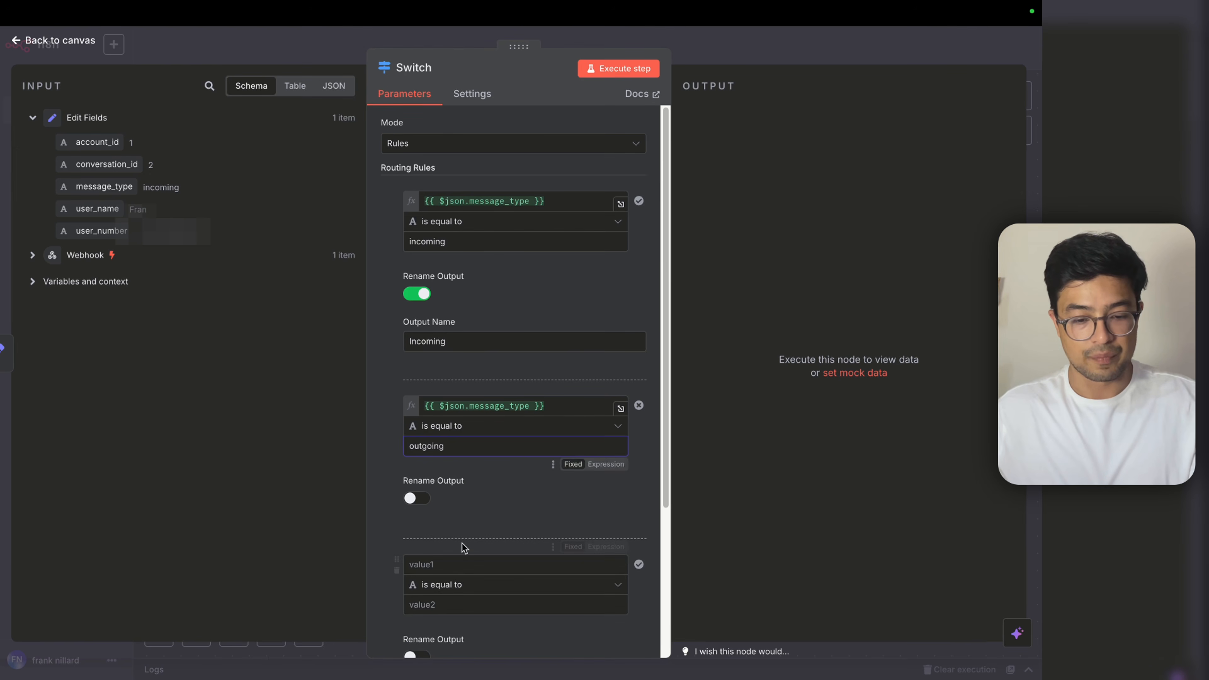
left_click(396, 570)
Step: Name the second rule's output Outgoing
left_click(417, 499)
left_click(443, 545)
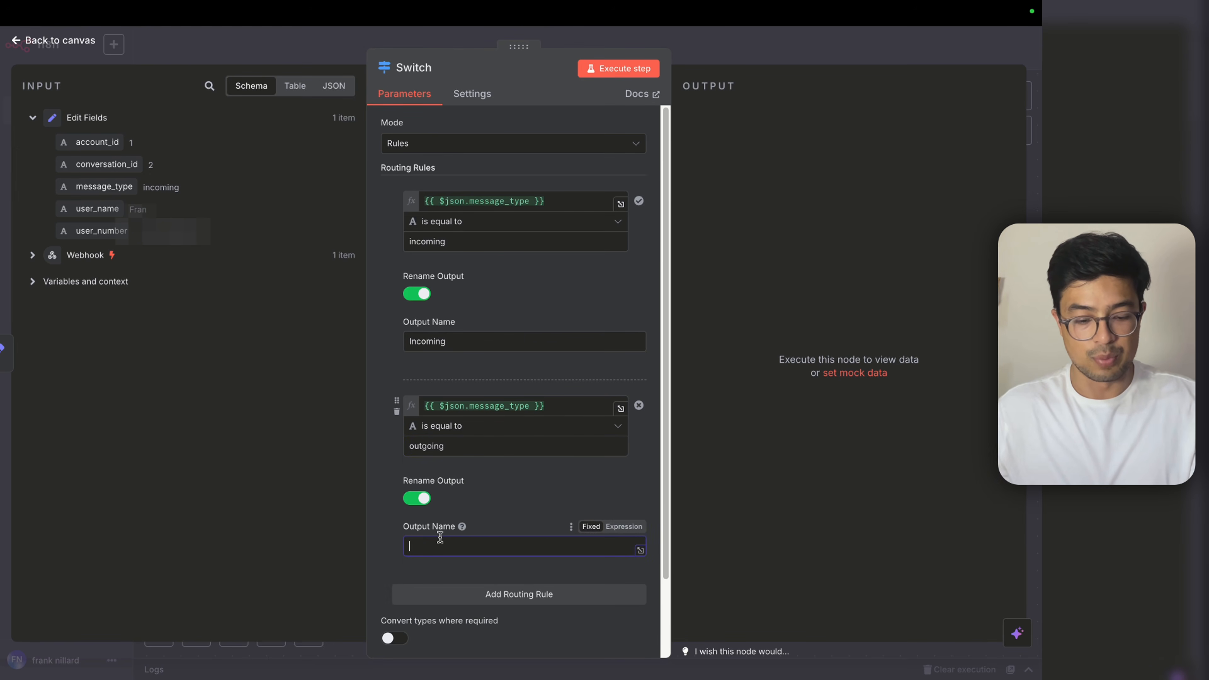
type("Outgoing")
left_click(400, 488)
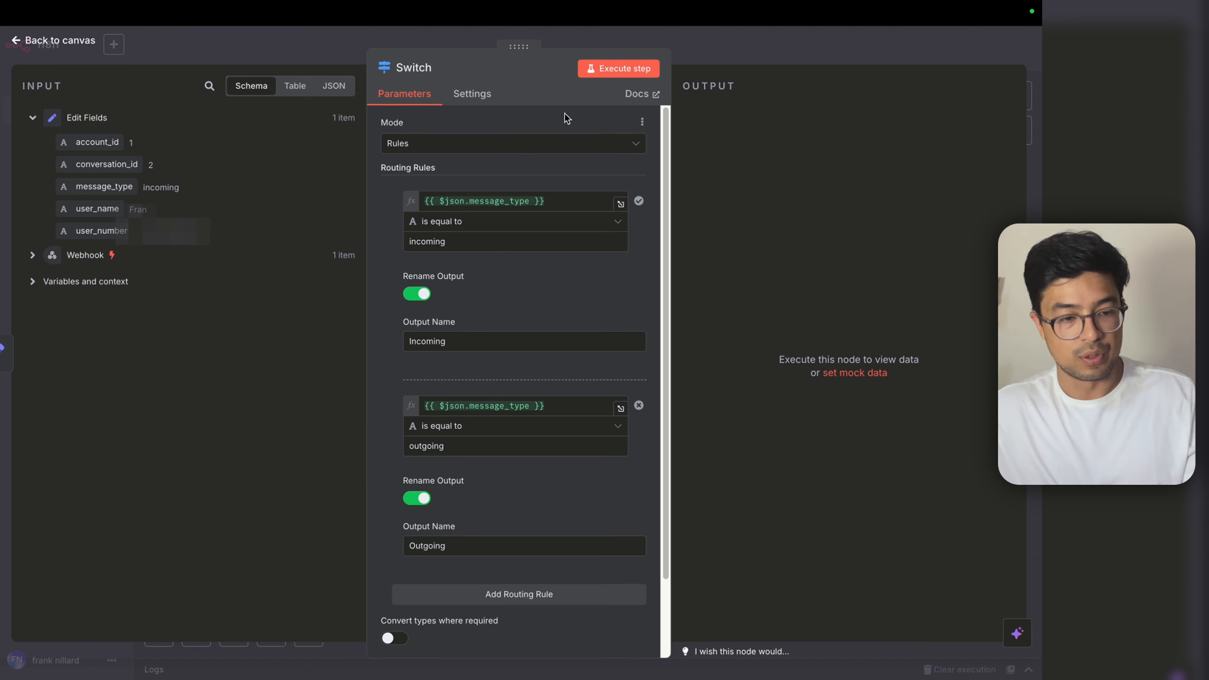
Step: Test the Switch node, confirming one item routes to the Incoming output
left_click(619, 68)
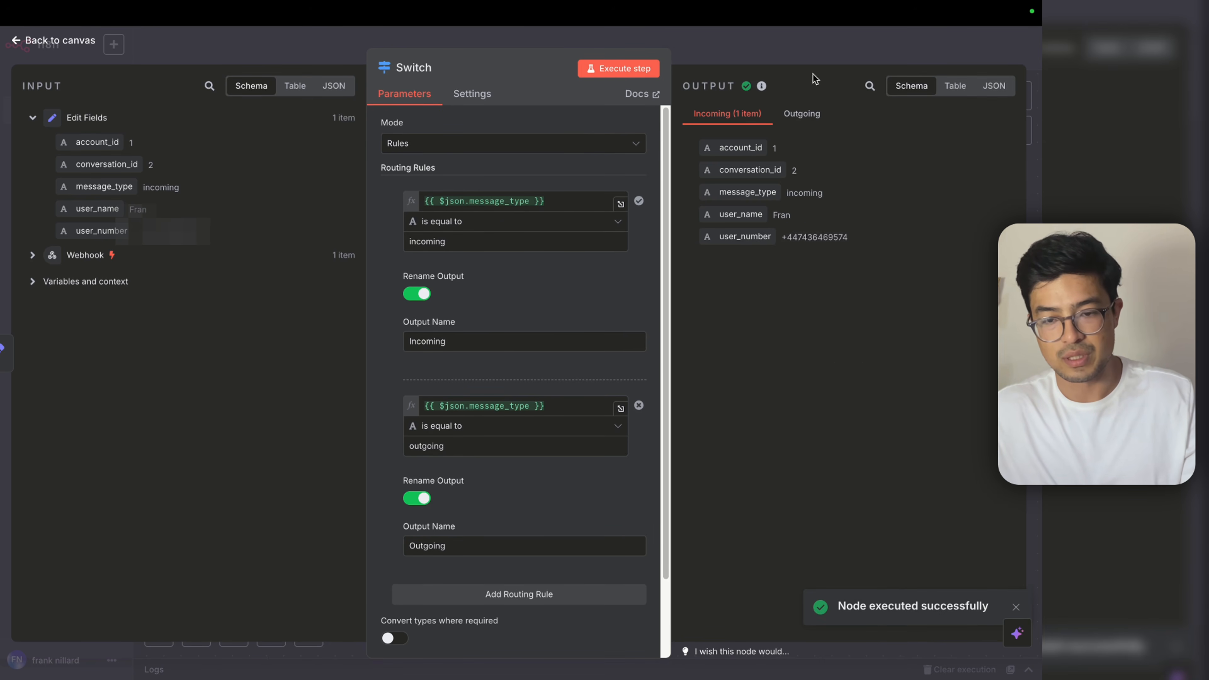
key("Escape")
scroll(497, 377, "up", 3)
scroll(619, 395, "right", 3)
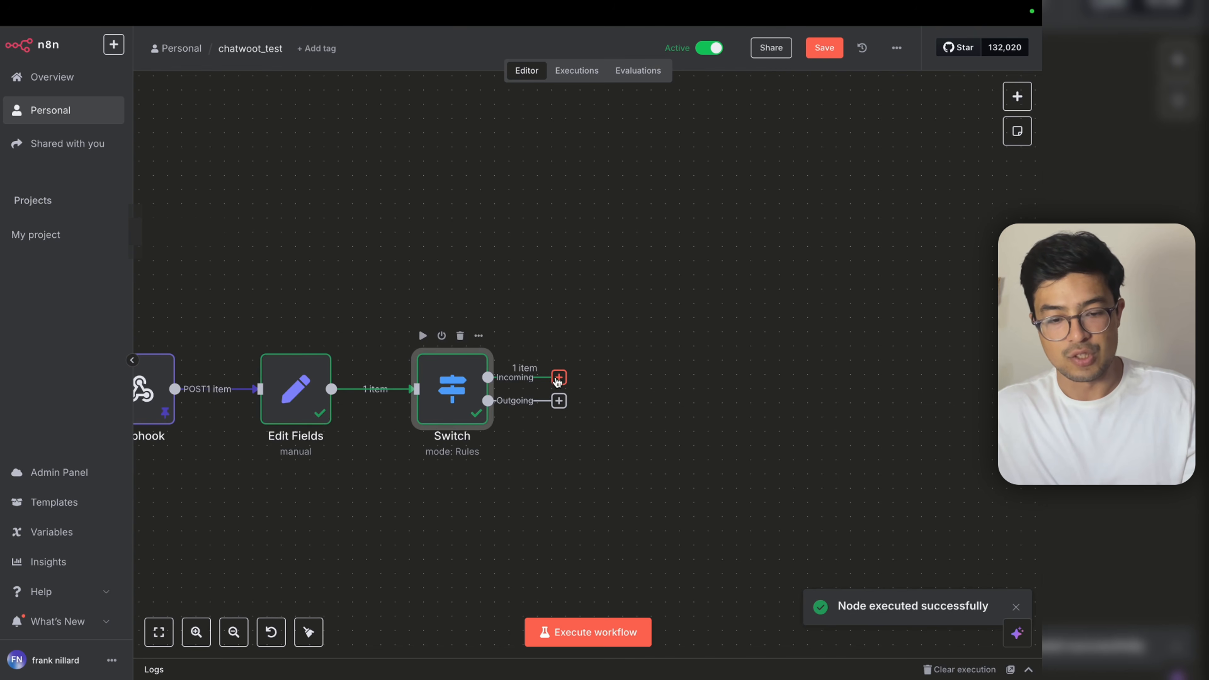
left_click(559, 377)
Step: Add an AI Agent after the Incoming output with the prompt source set to Define below
left_click(865, 202)
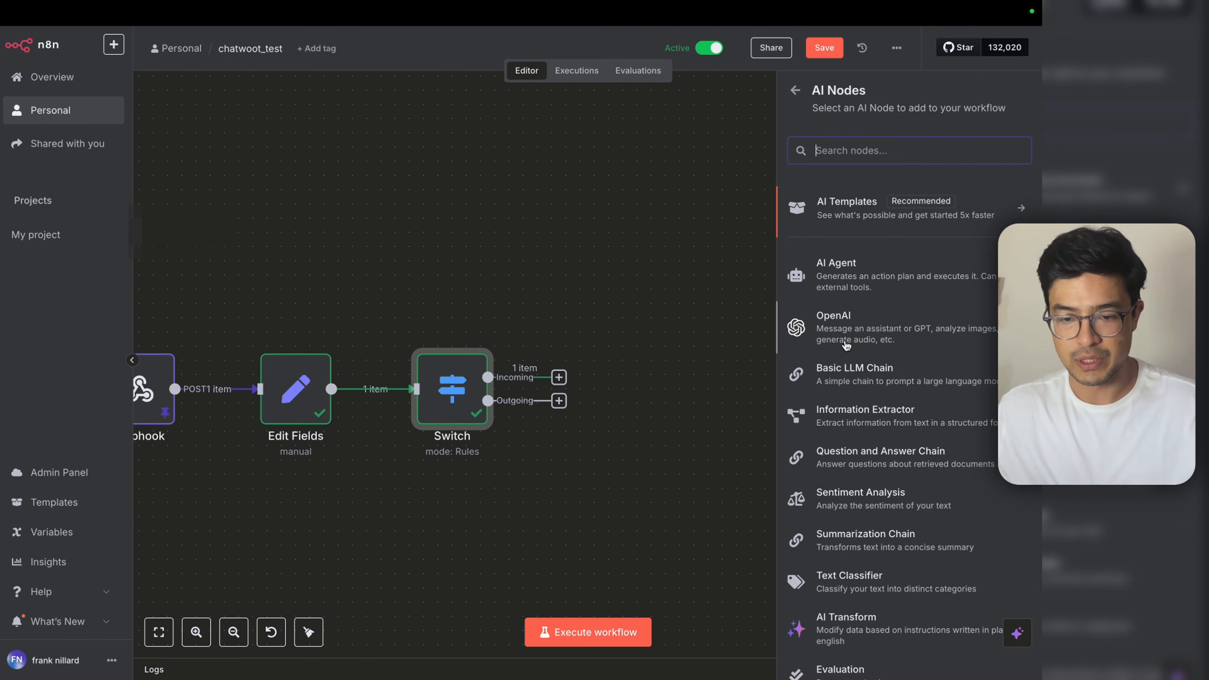
left_click(874, 271)
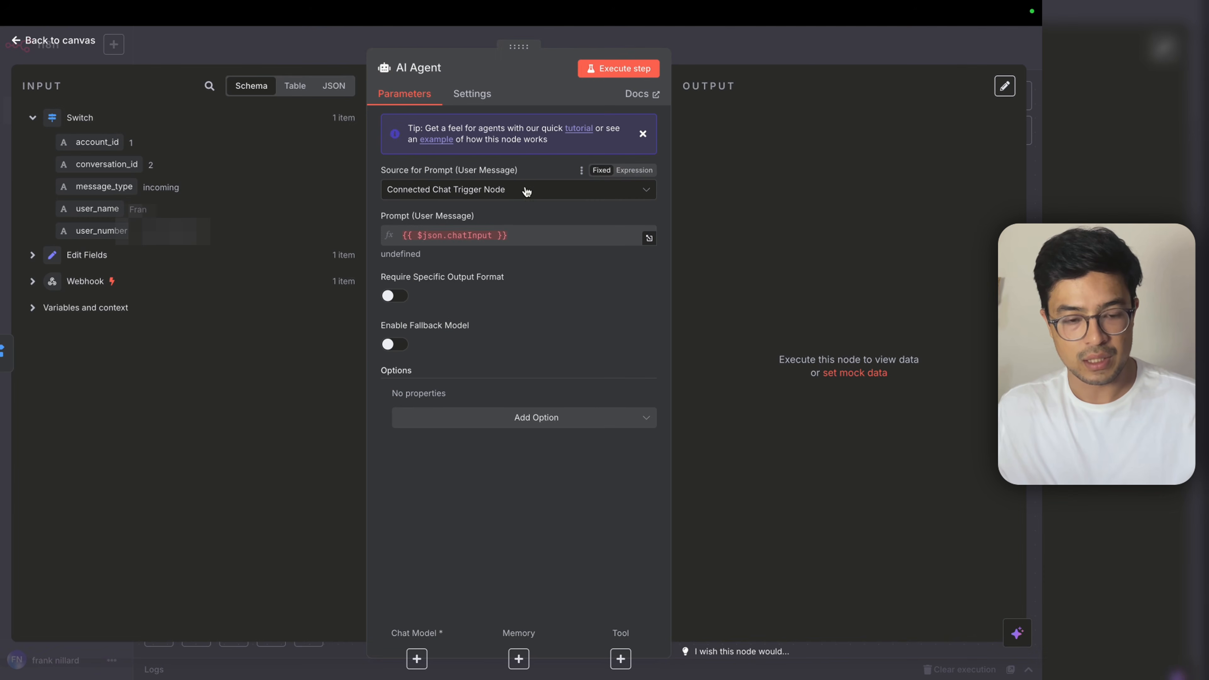
left_click(447, 190)
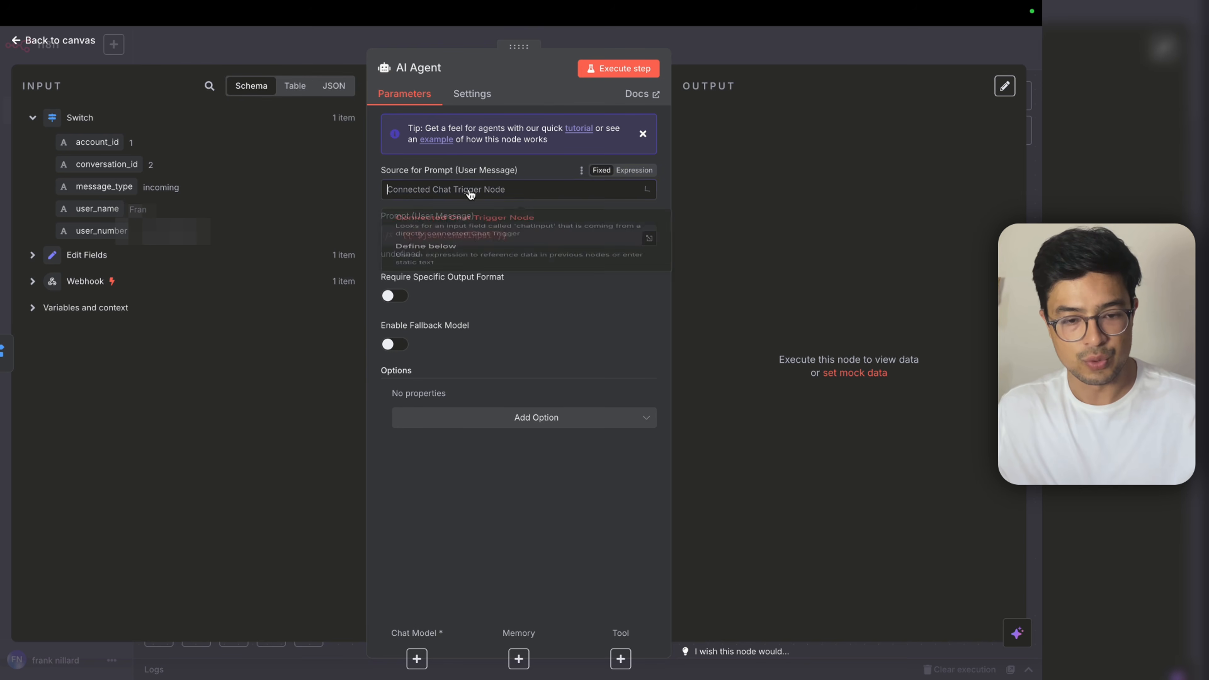
left_click(452, 268)
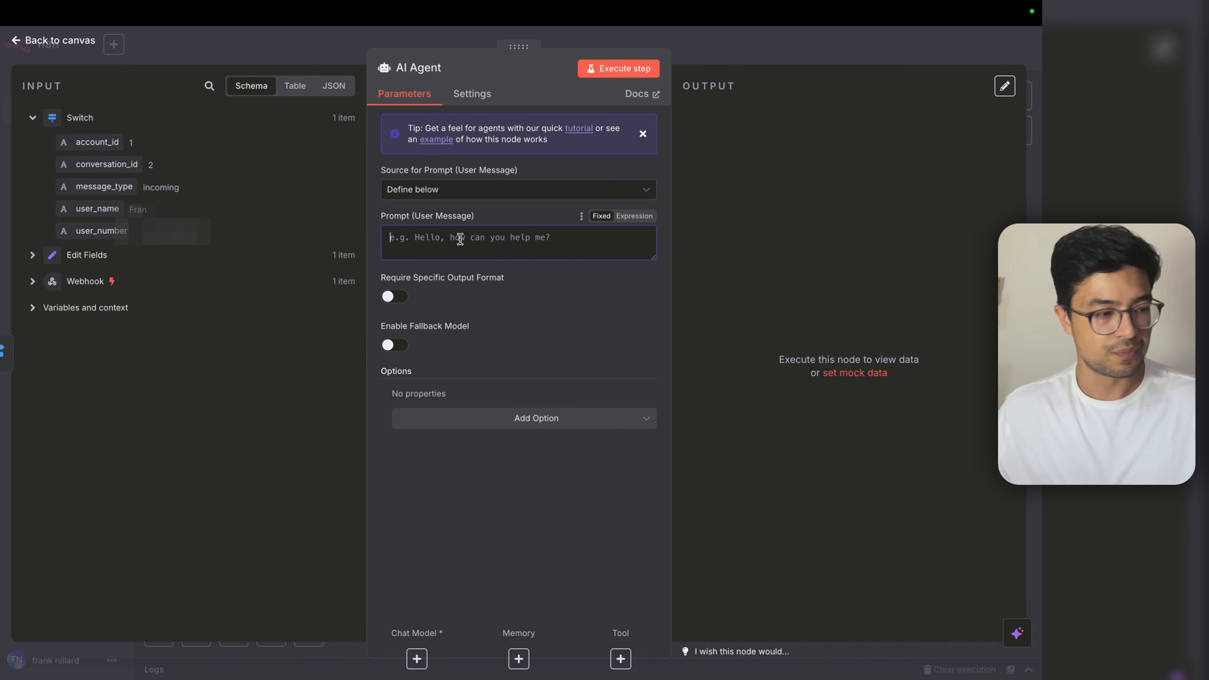
Step: Write 'user_number:' and 'user_name:' prompt lines mapped to the user_number and user_name fields
type("user numbe")
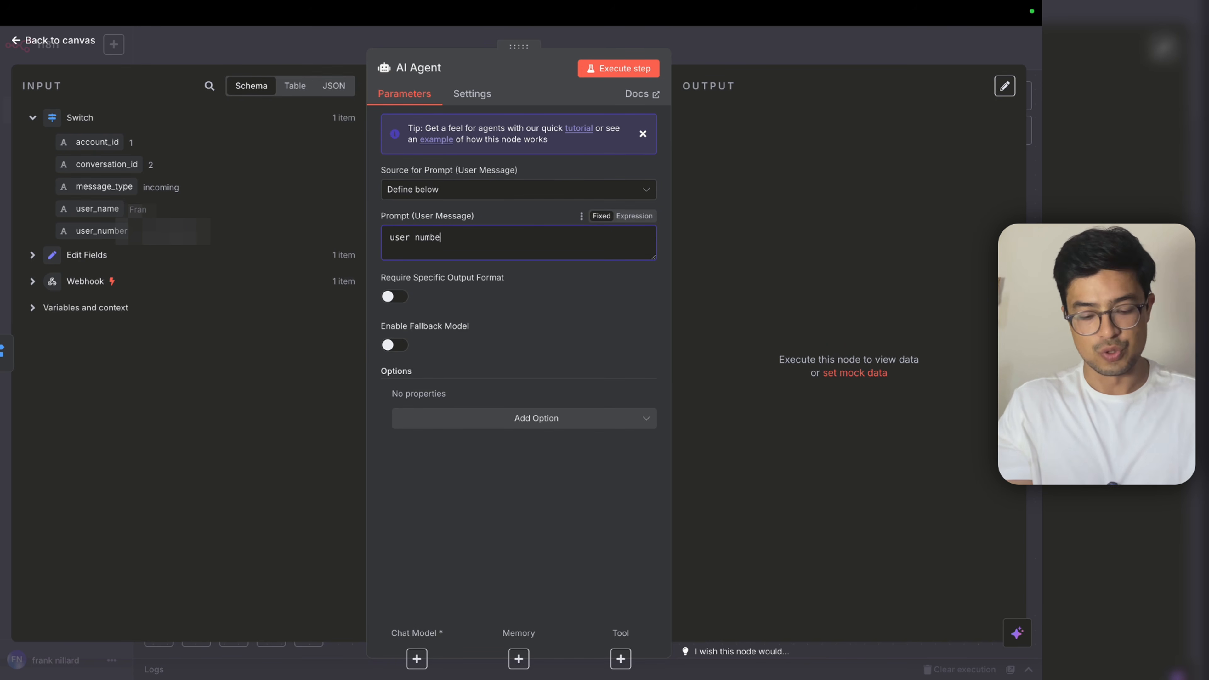
key("BackSpace")
key("BackSpace")
key("BackSpace")
key("BackSpace")
type("r:")
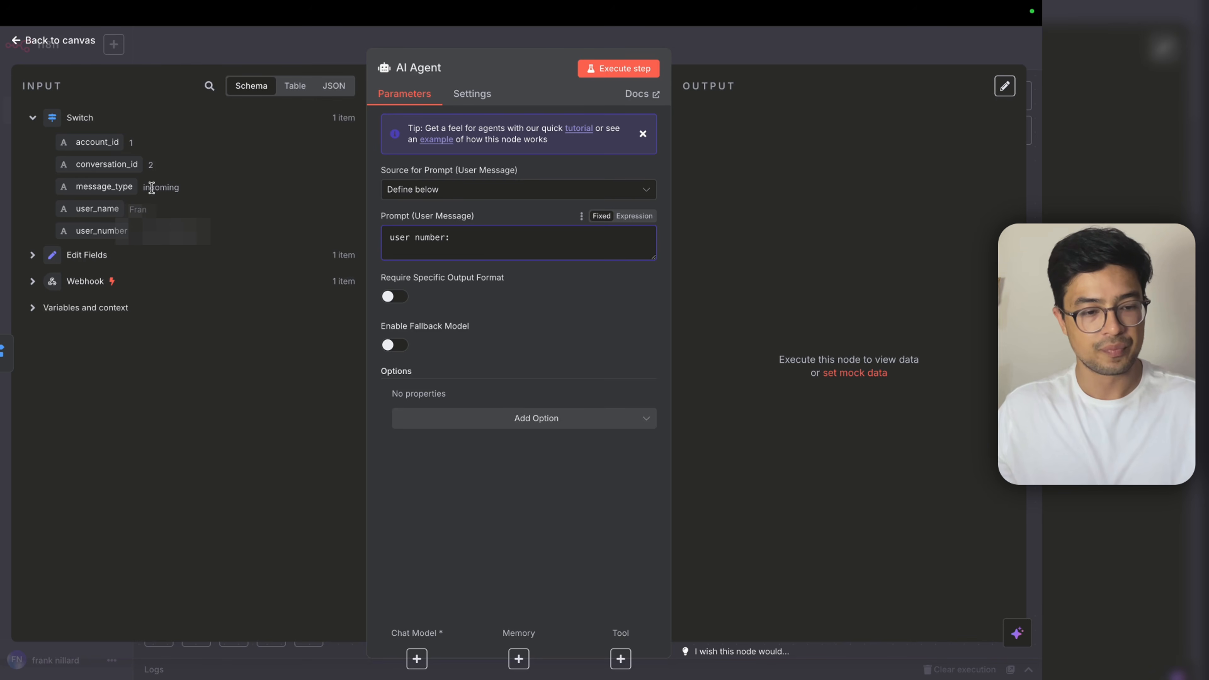
left_click_drag(101, 231, 497, 240)
key("Return")
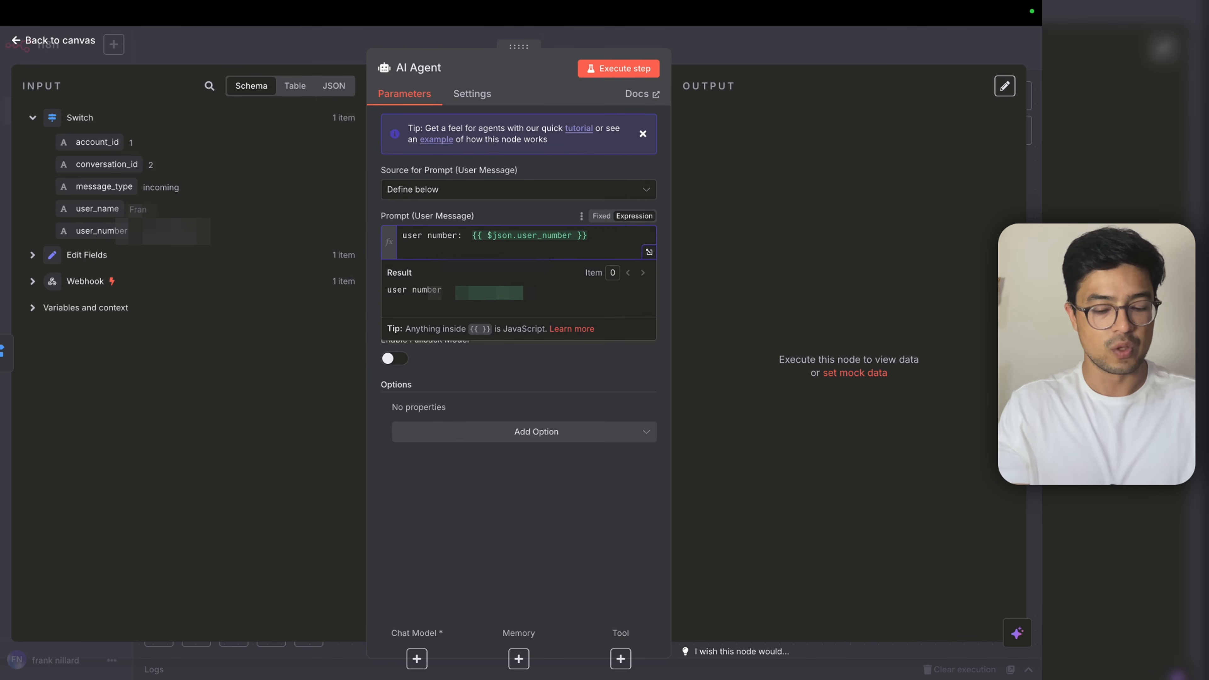
key("BackSpace")
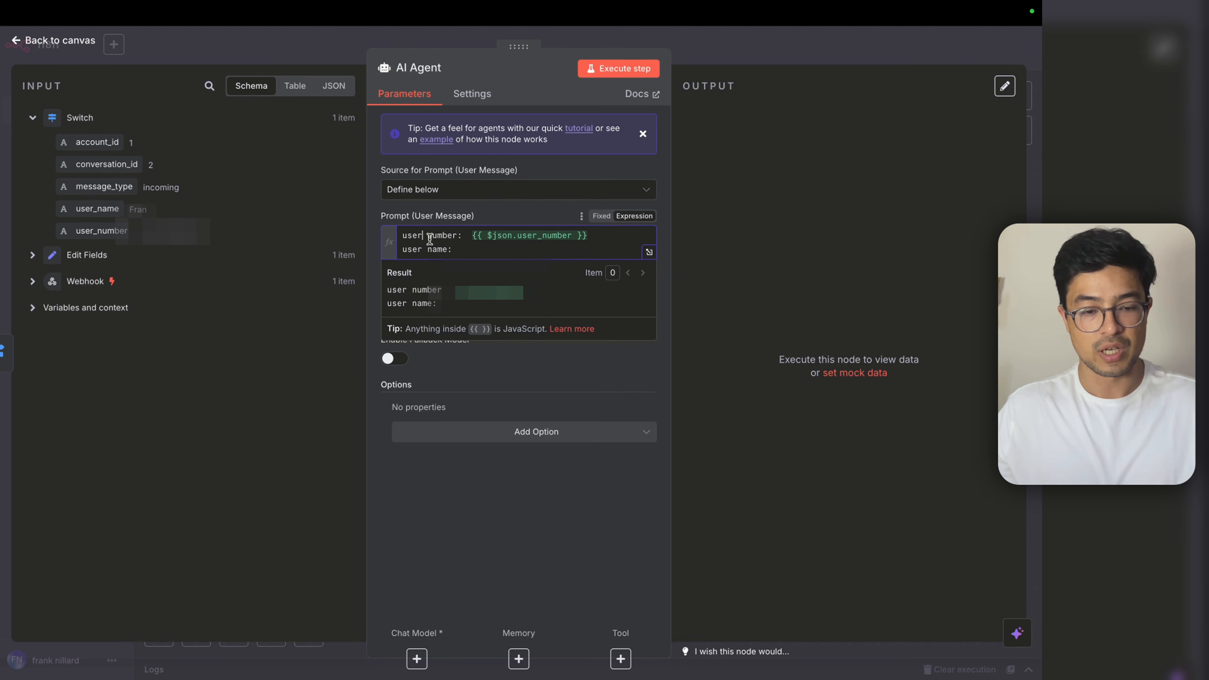
key("BackSpace")
type("_")
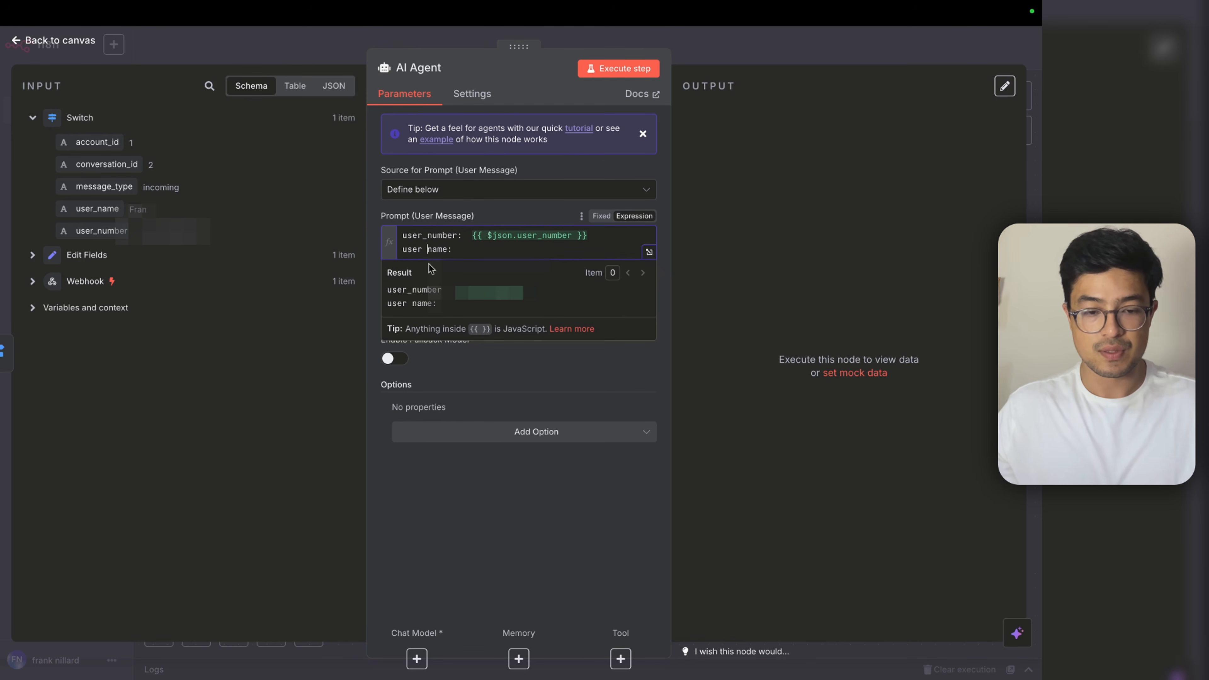
key("BackSpace")
key("BackSpace")
type("_")
left_click(460, 257)
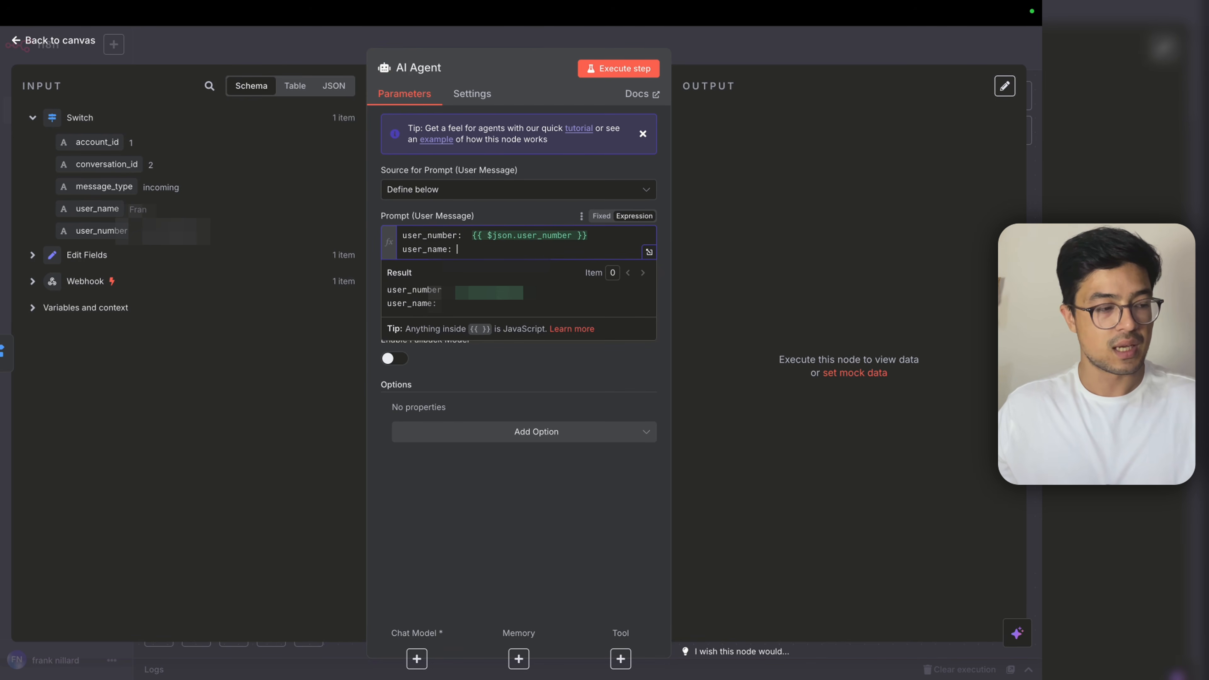
left_click_drag(97, 209, 455, 249)
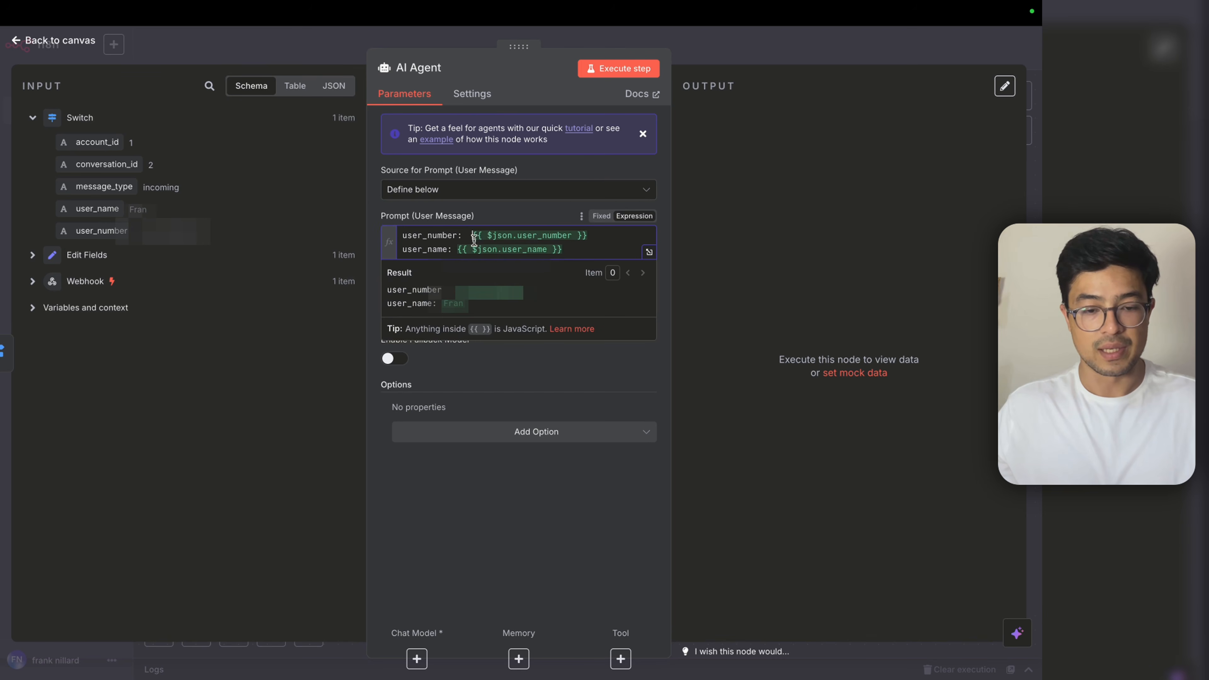
Step: Tidy the prompt spacing and add a third 'user_message:' line
left_click(468, 235)
key("BackSpace")
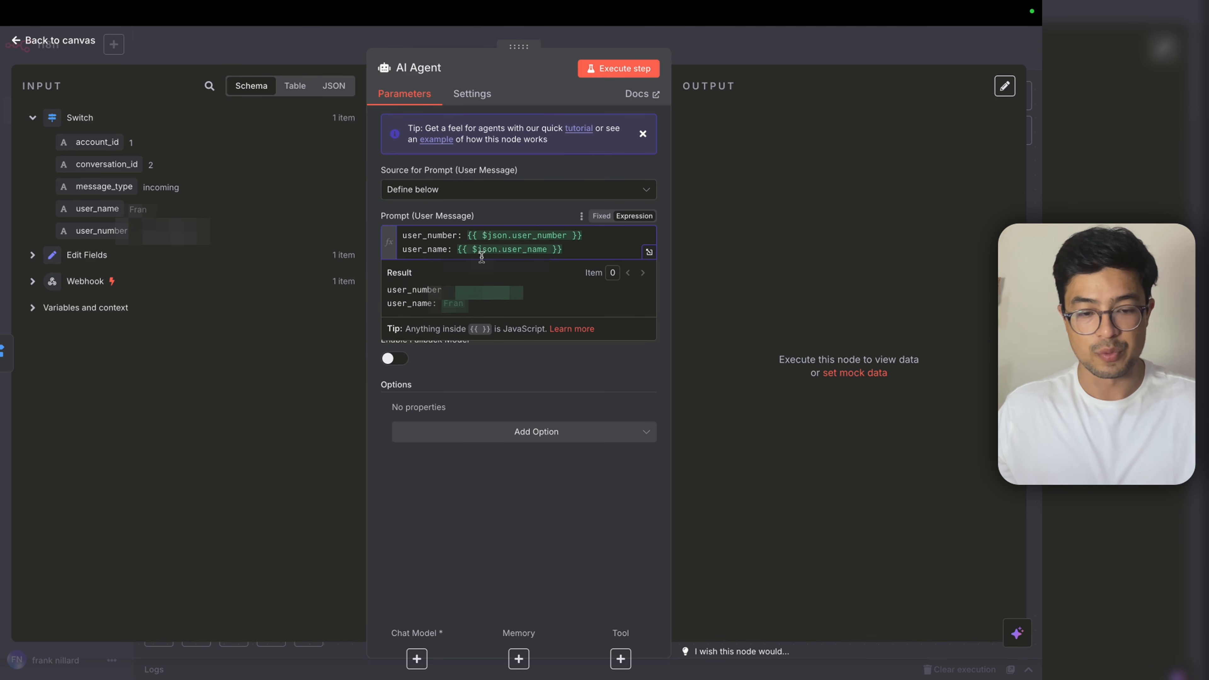
key("Return")
type("user_")
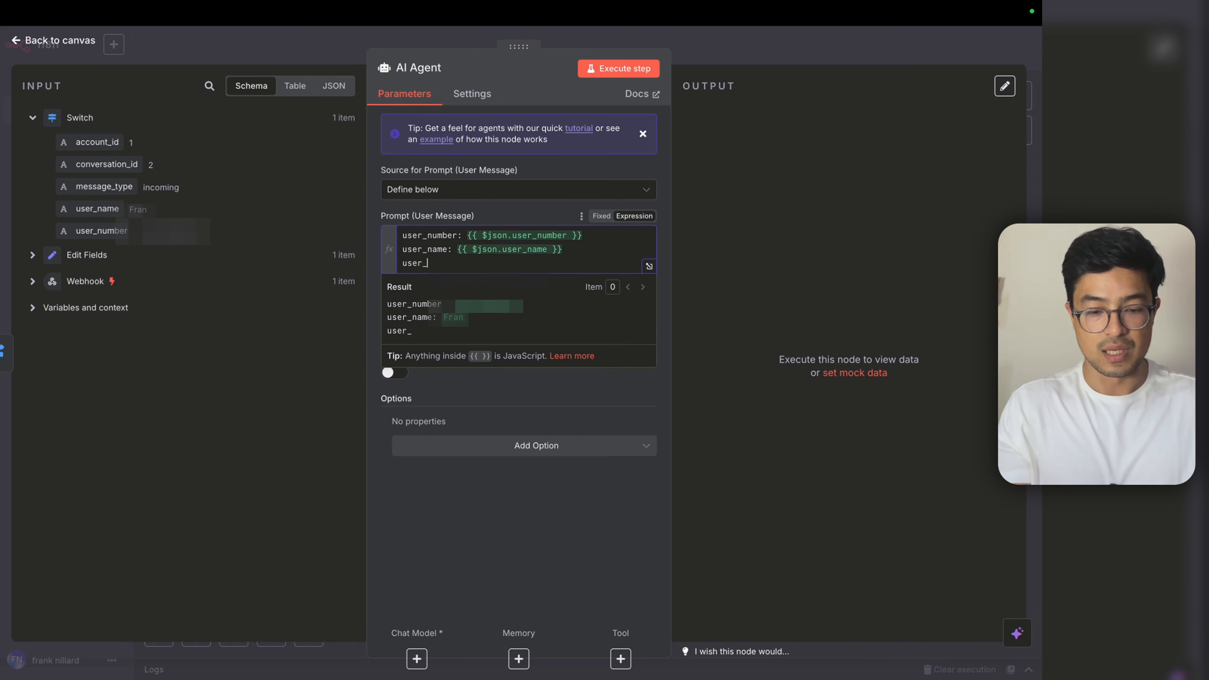
type("message:")
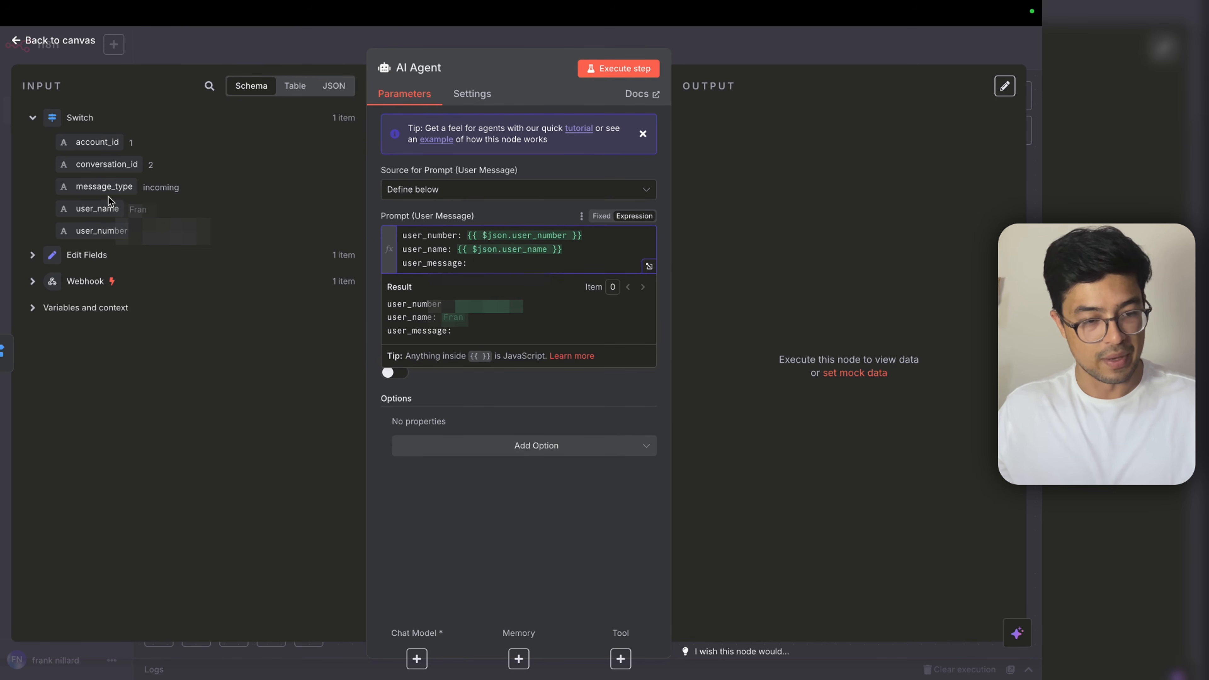
left_click(822, 56)
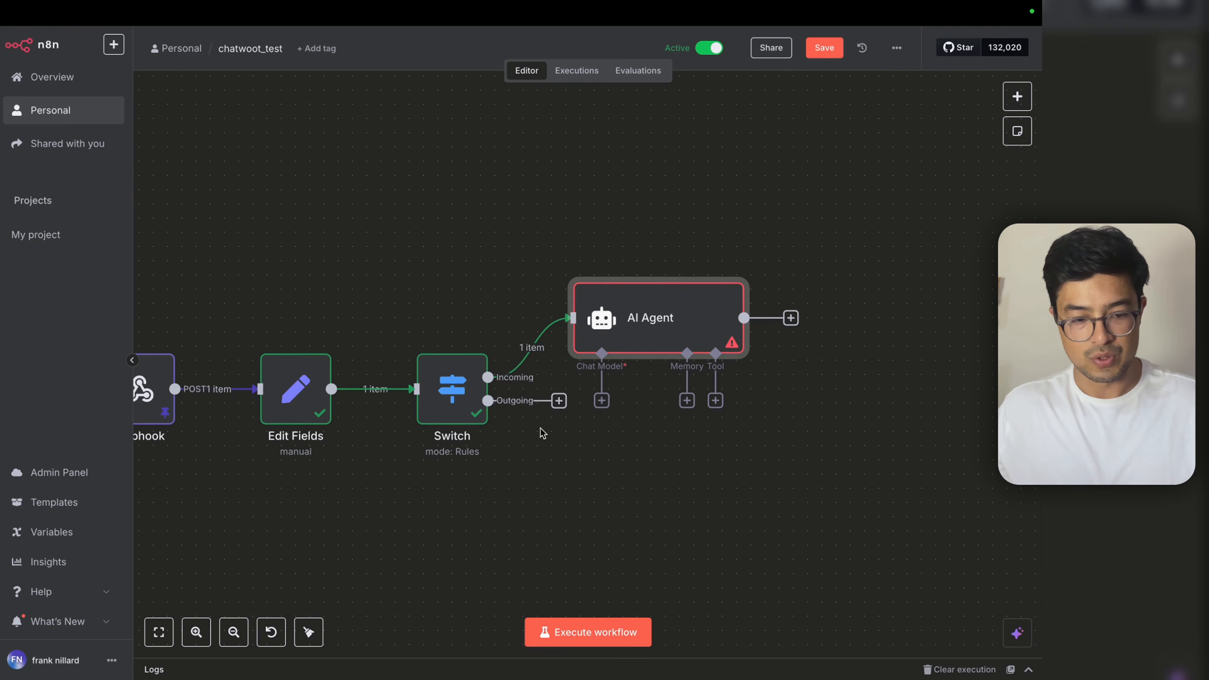
Step: Add a user_message field to Edit Fields, filled with the incoming message content
double_click(351, 391)
scroll(497, 435, "down", 5)
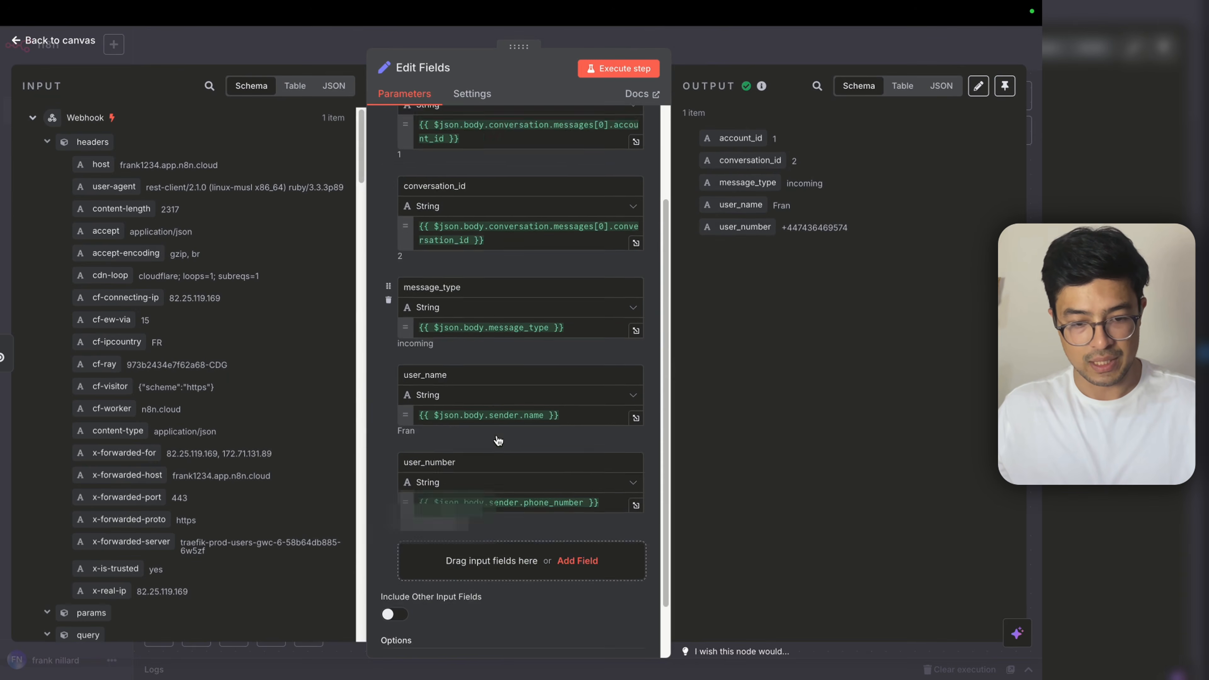
left_click(578, 495)
type("user_message")
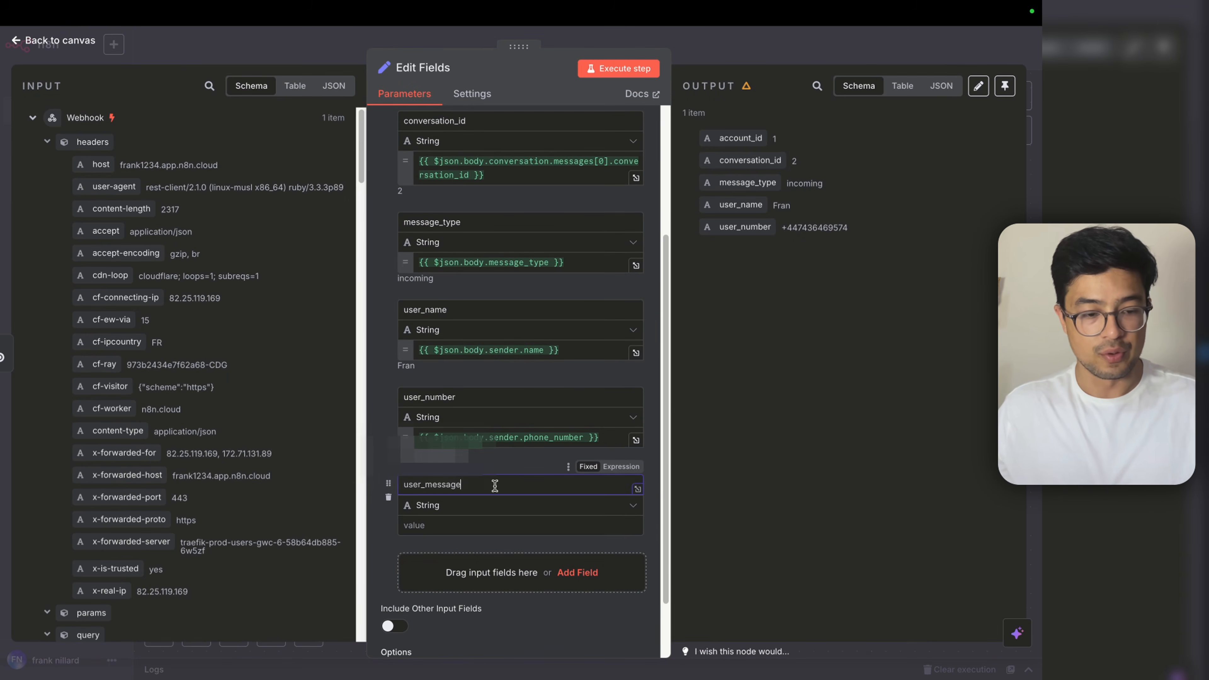
scroll(255, 467, "down", 6)
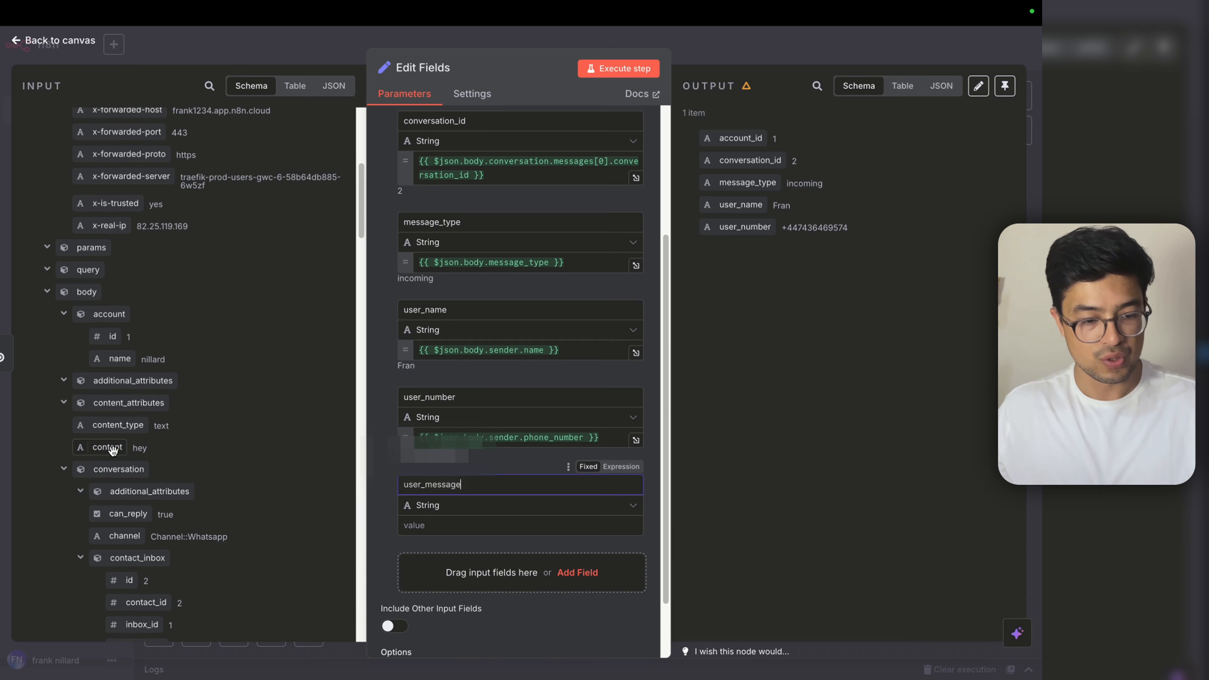
left_click_drag(107, 447, 476, 525)
Step: Rerun up to Edit Fields and map user_message into the prompt's 'user_message:' line
key("Escape")
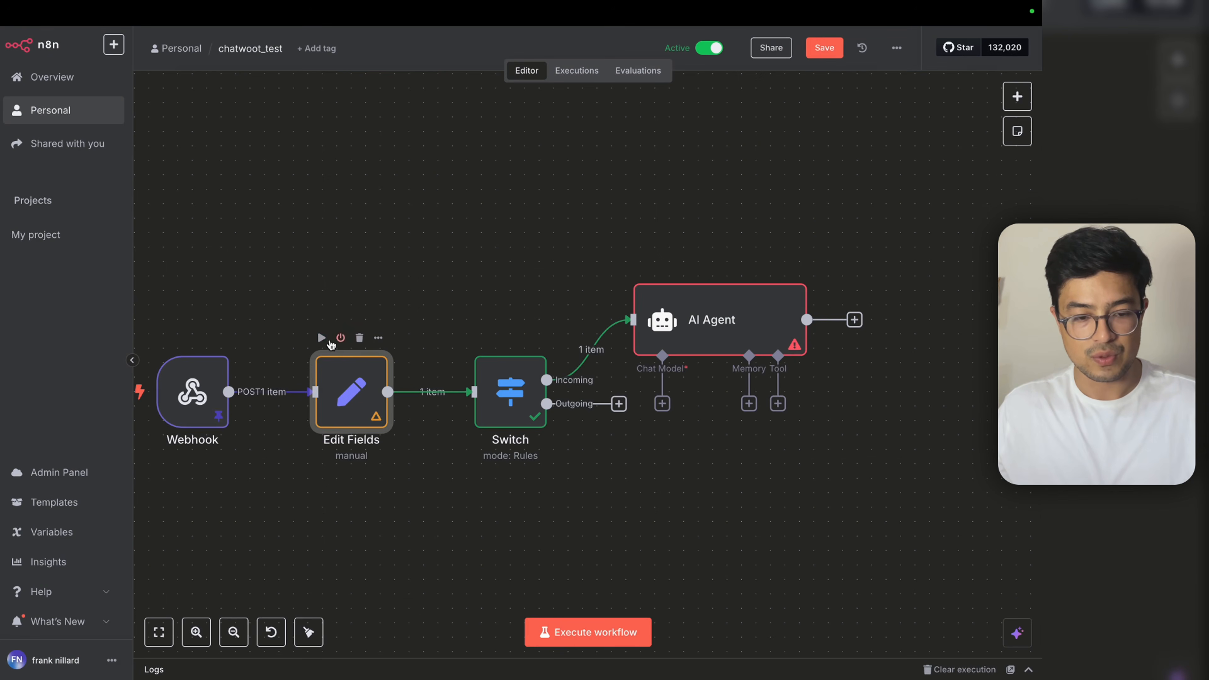
left_click(320, 339)
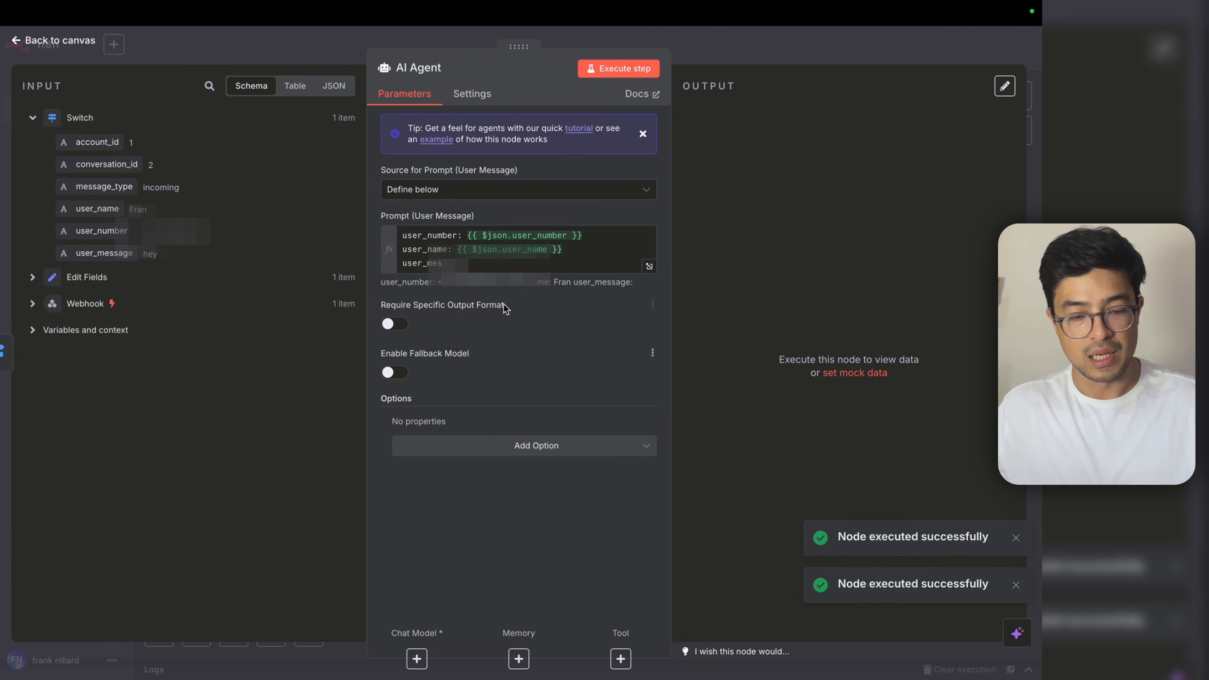
left_click(520, 267)
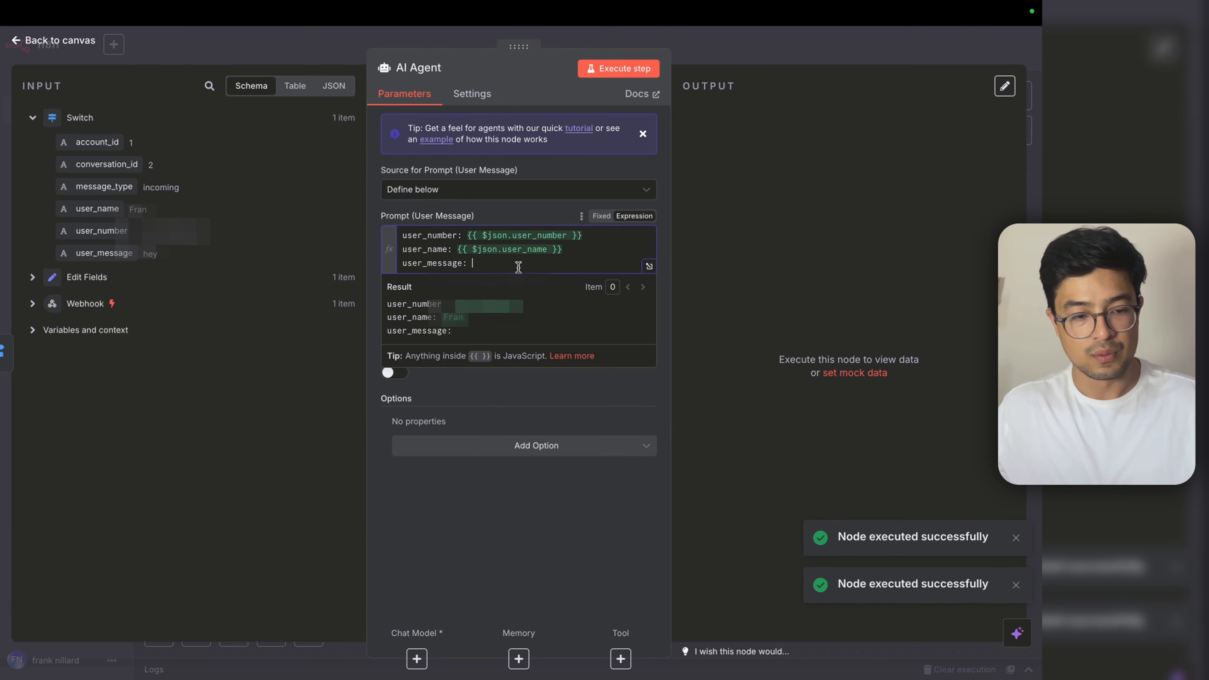
left_click_drag(111, 254, 498, 267)
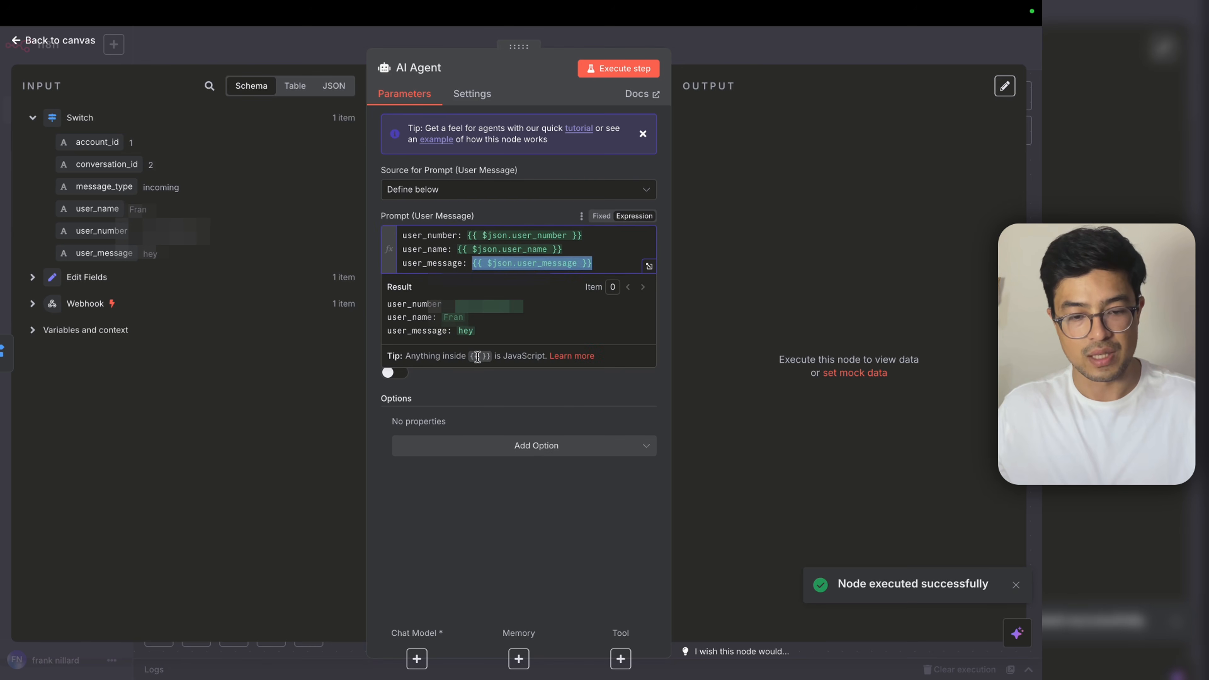
Step: Add a System Message casting the agent as a sales assistant receiving a messaging user's information
left_click(476, 445)
left_click(457, 479)
left_click(536, 451)
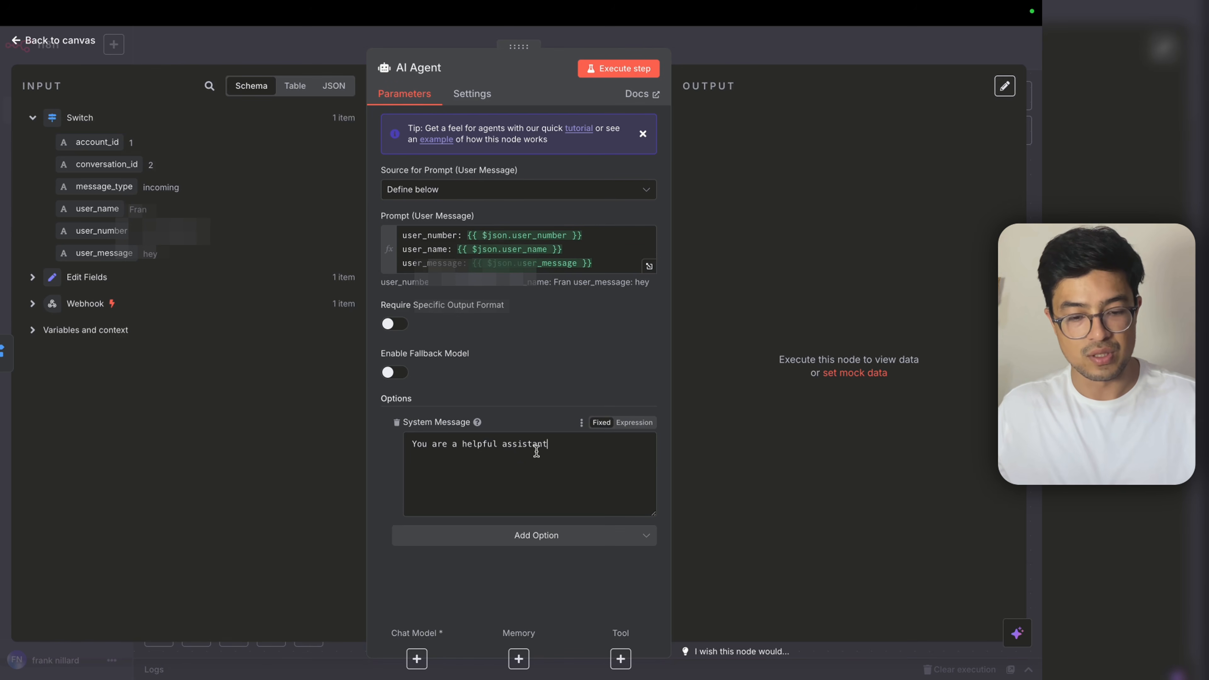
left_click_drag(547, 445, 458, 445)
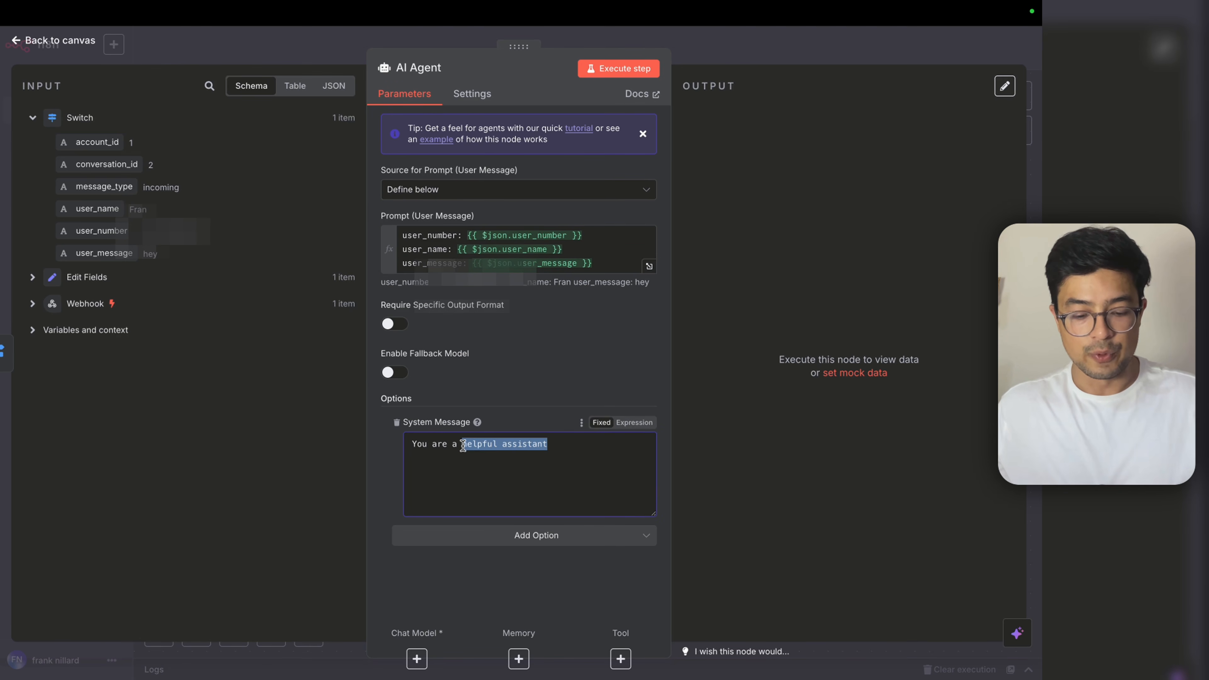
type("selas")
key("BackSpace")
key("BackSpace")
key("BackSpace")
key("BackSpace")
key("BackSpace")
type("sales assist")
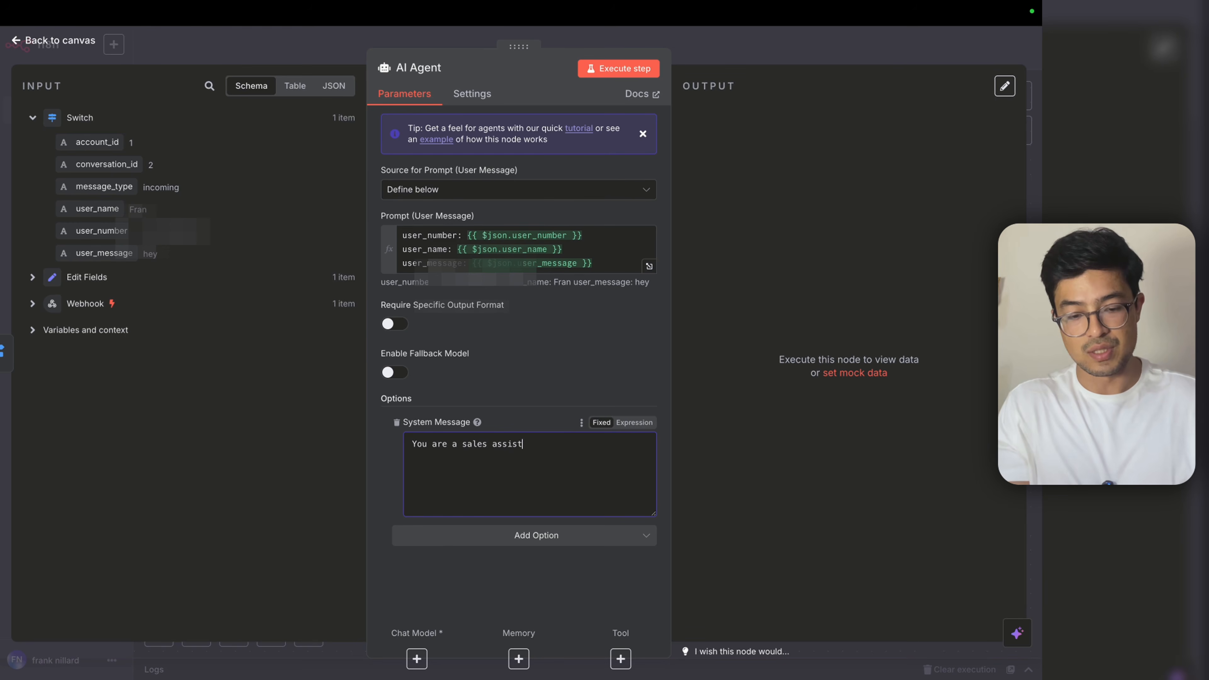
type("ant and you are going to re")
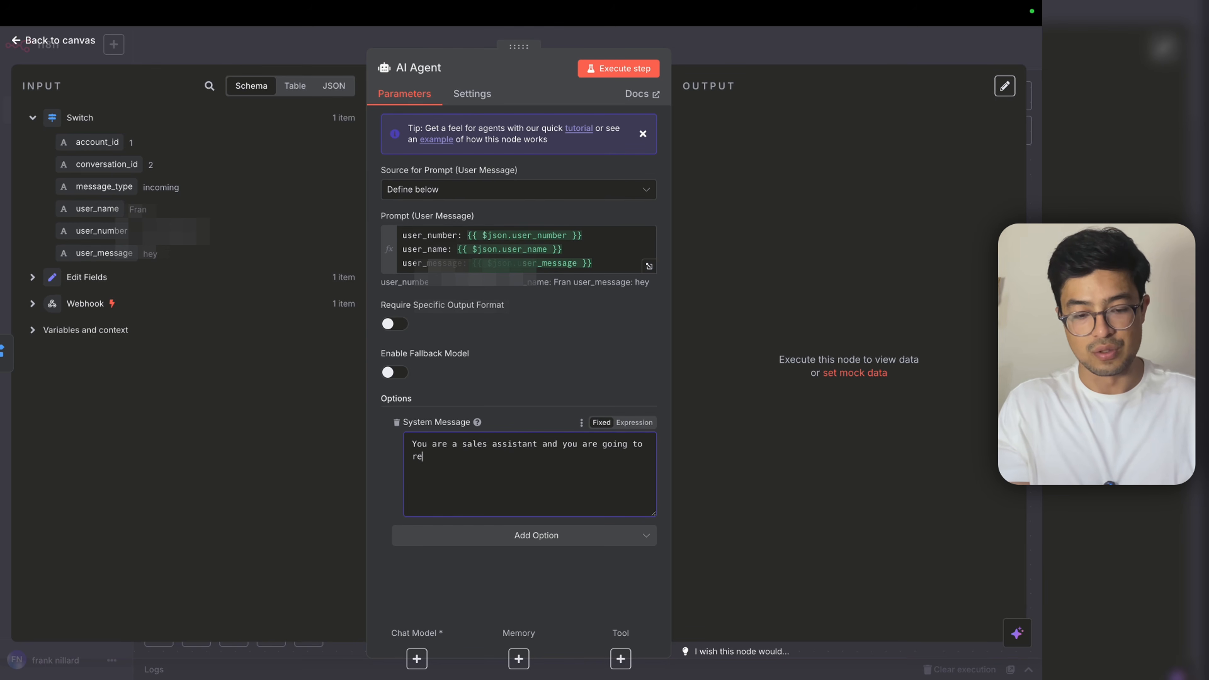
type("cieve information from a us")
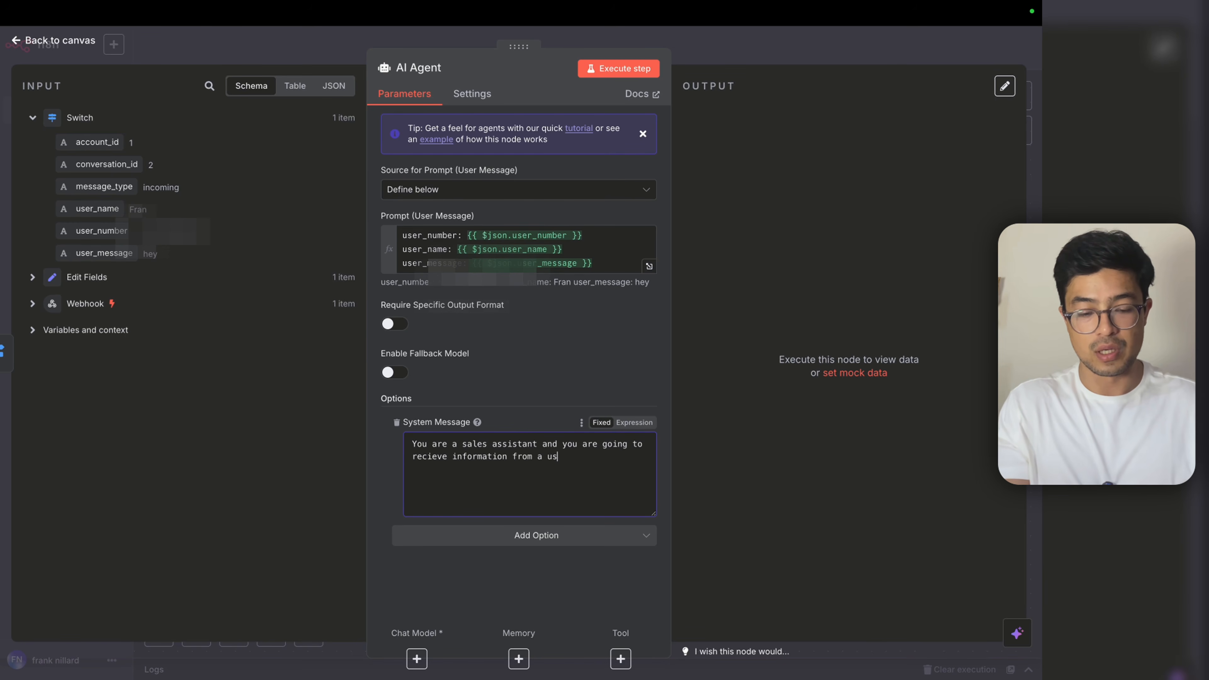
type("er that is messaging")
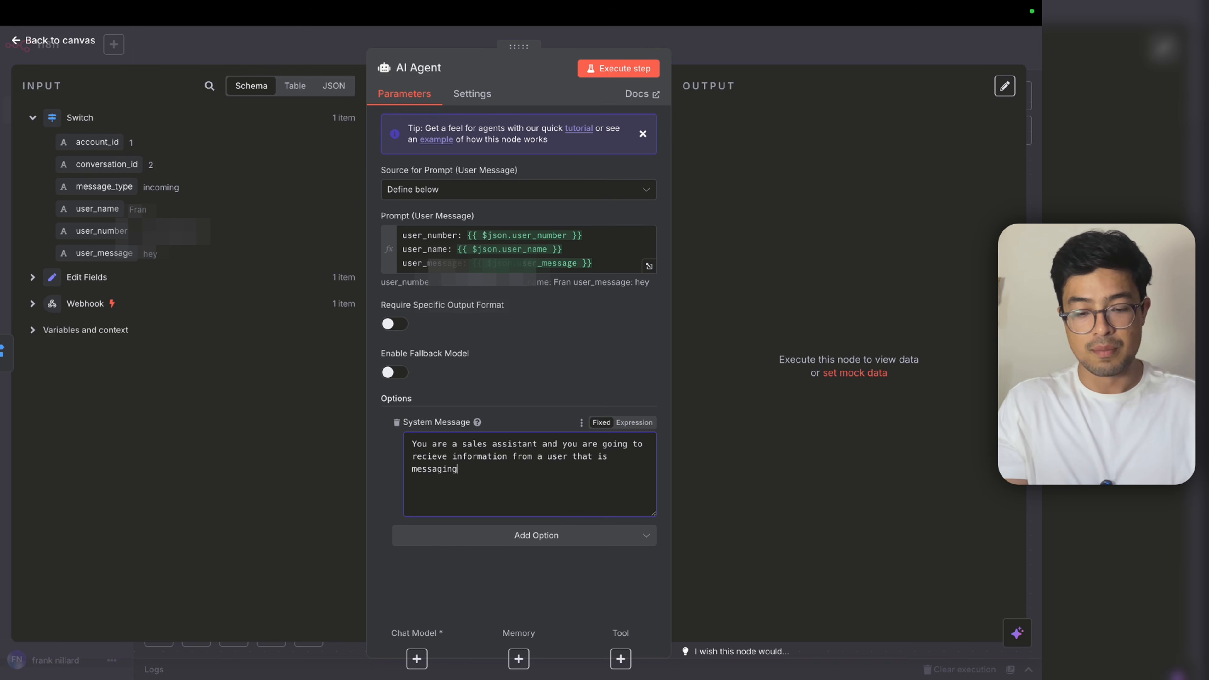
type(" you.")
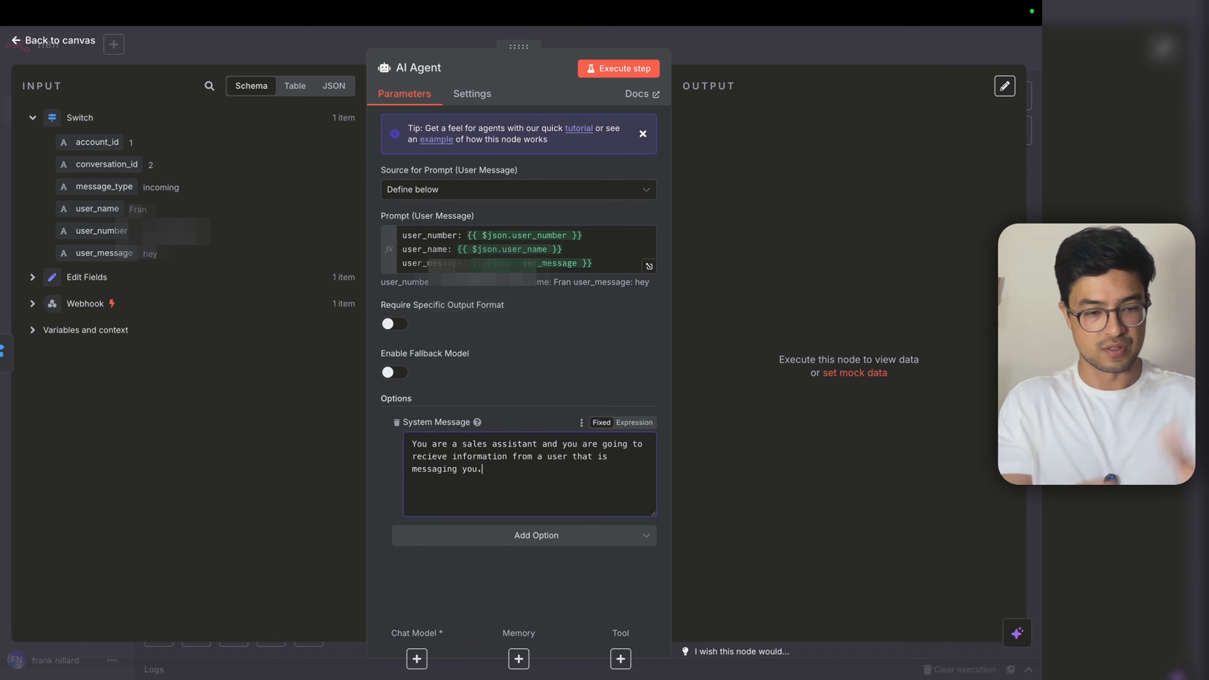
key("Return")
type("You wi")
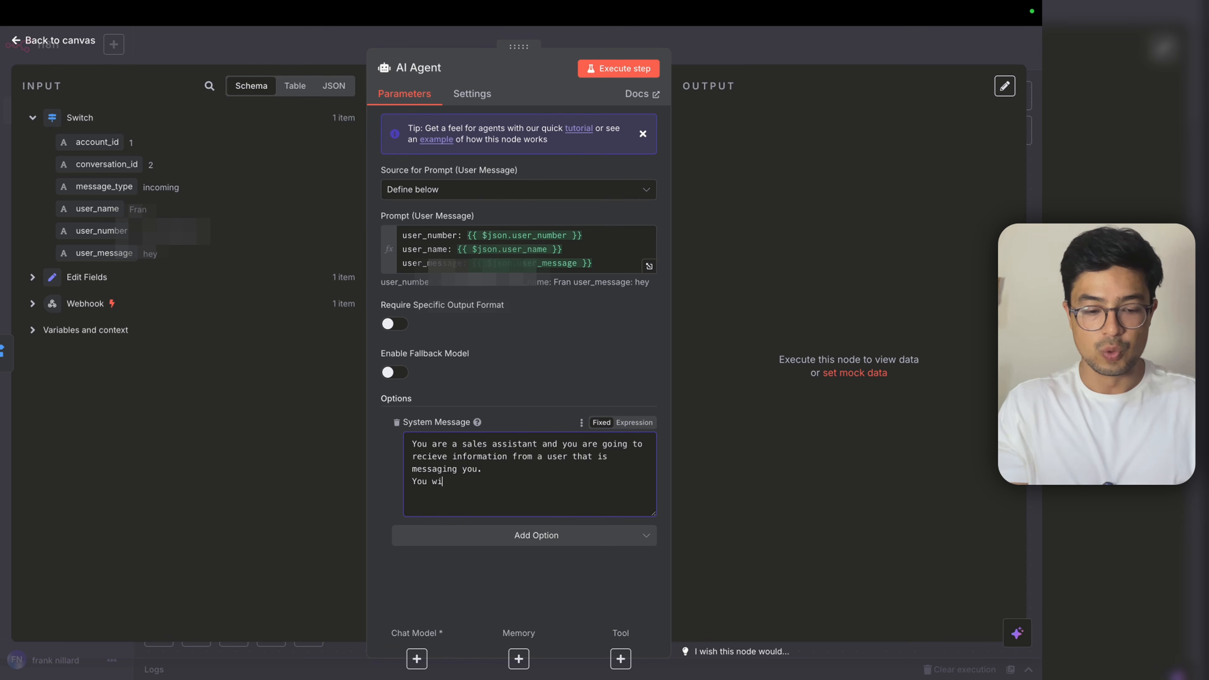
type("ll recieve")
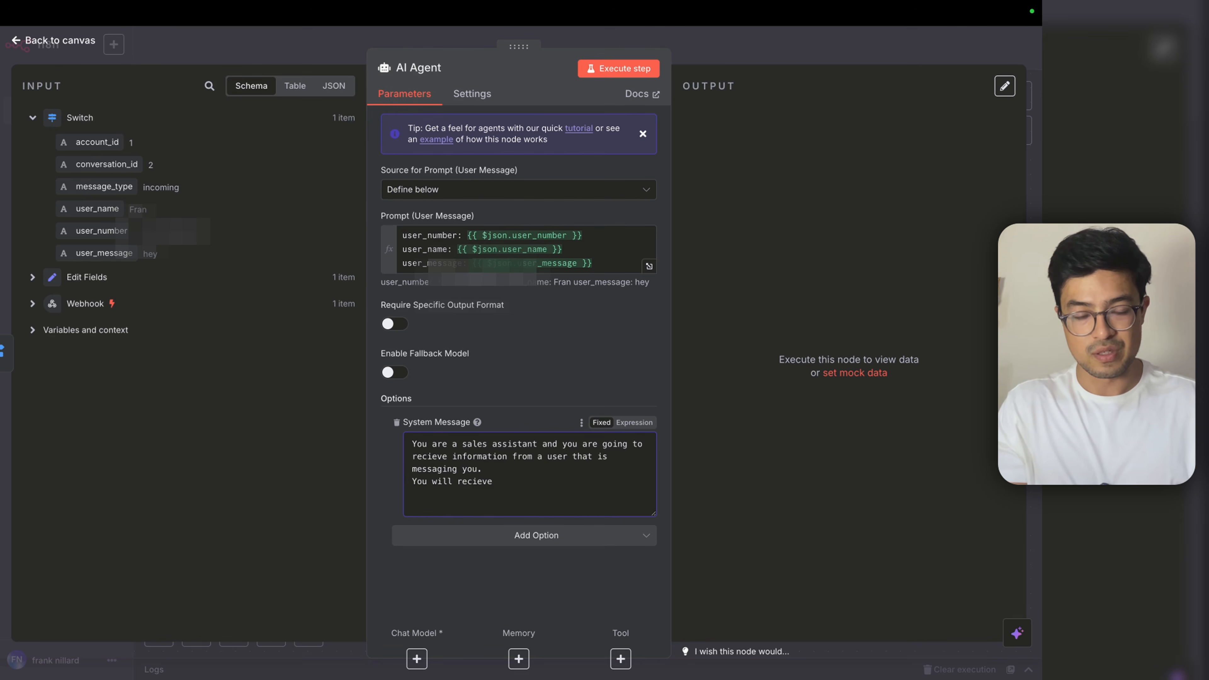
key("BackSpace")
key("BackSpace")
key("BackSpace")
key("BackSpace")
type("eive a user n")
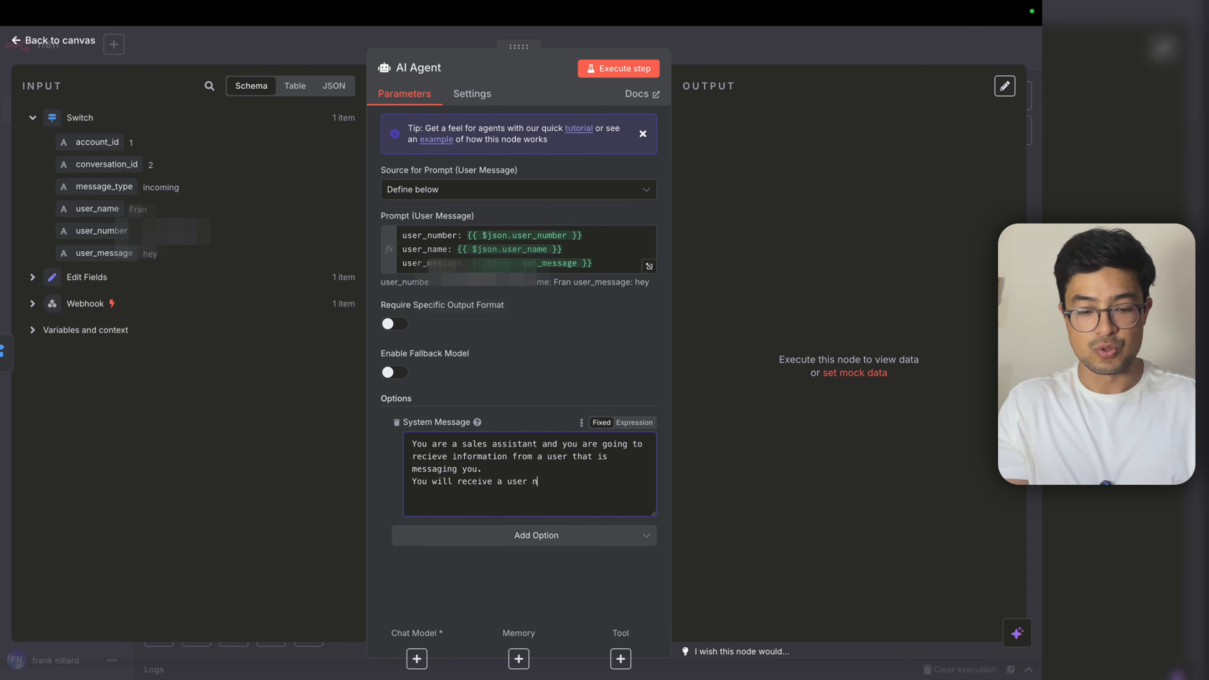
type("umber")
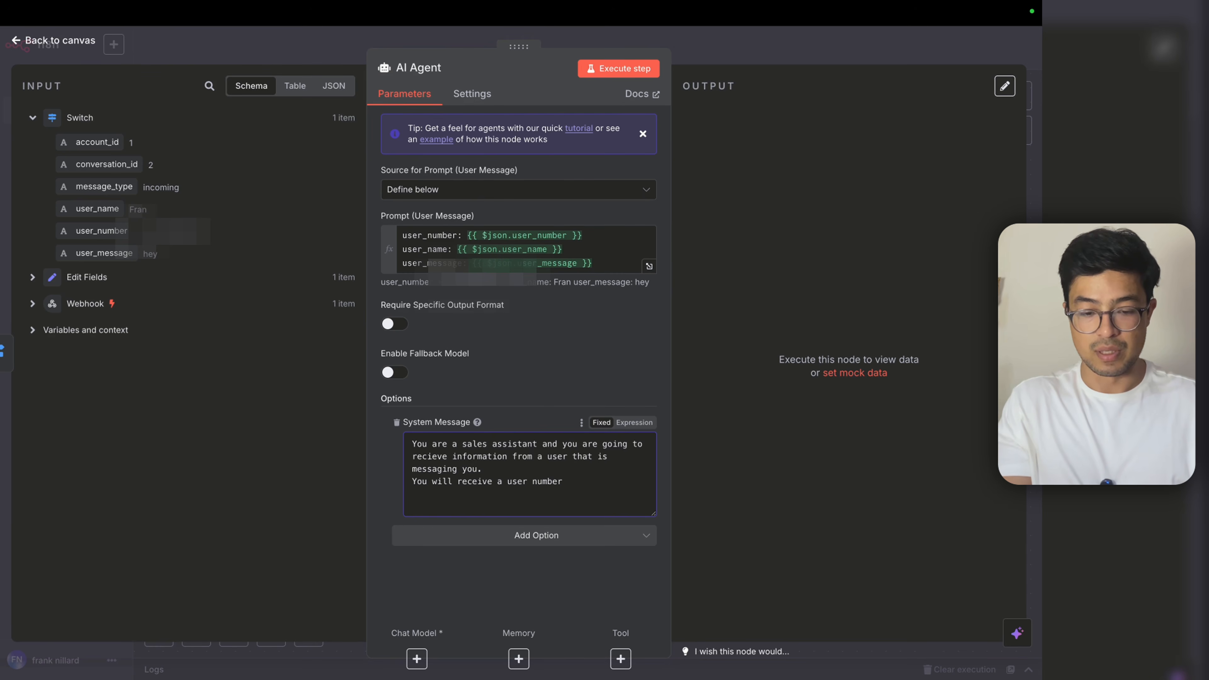
type(" (u")
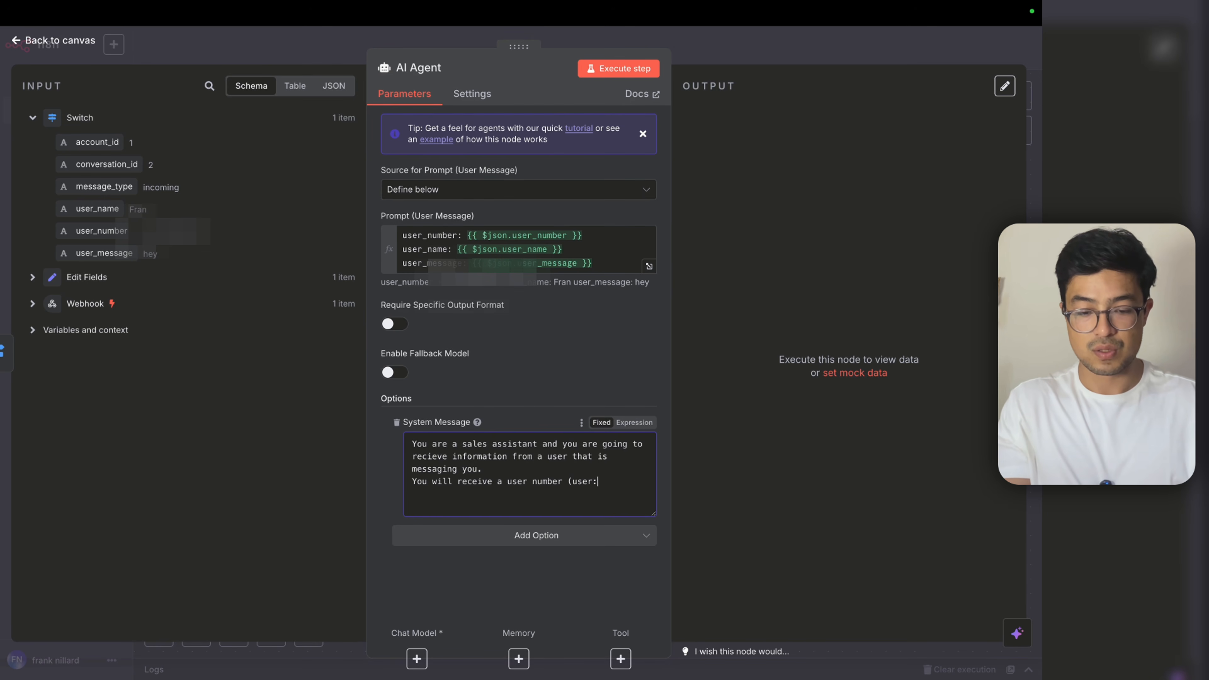
type("ser_number) a user_")
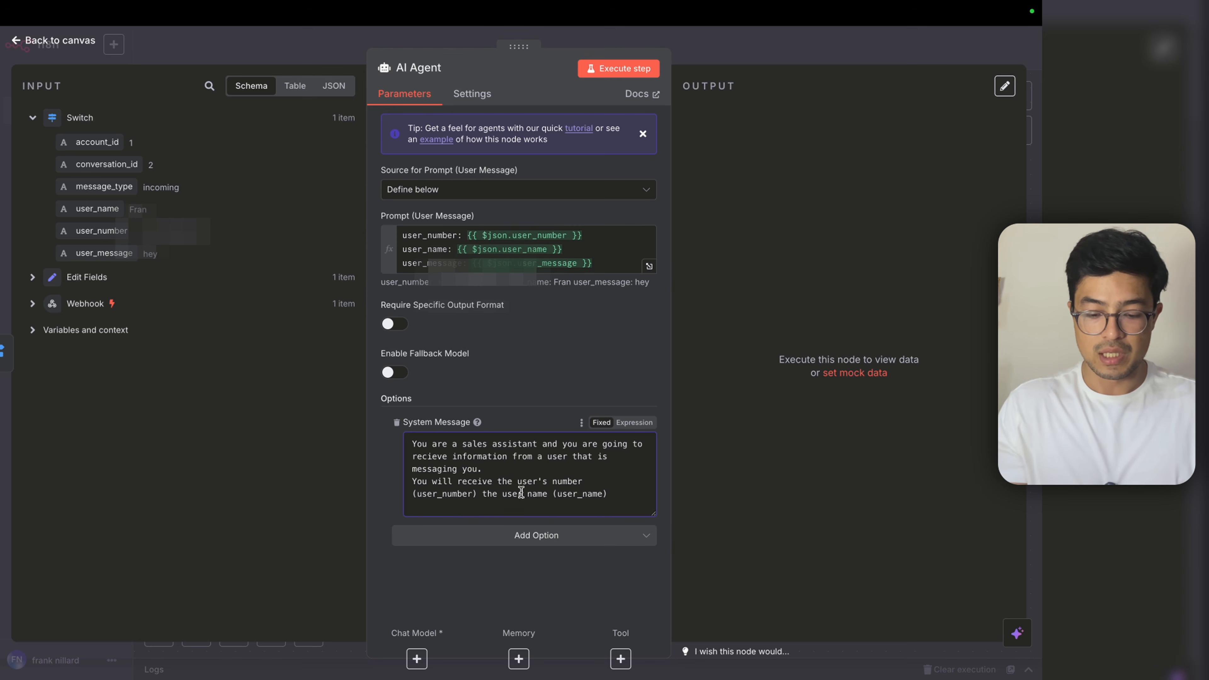
Step: Finish the system message covering user number, name and message, and solving the user's pain point
left_click(521, 492)
type("'s")
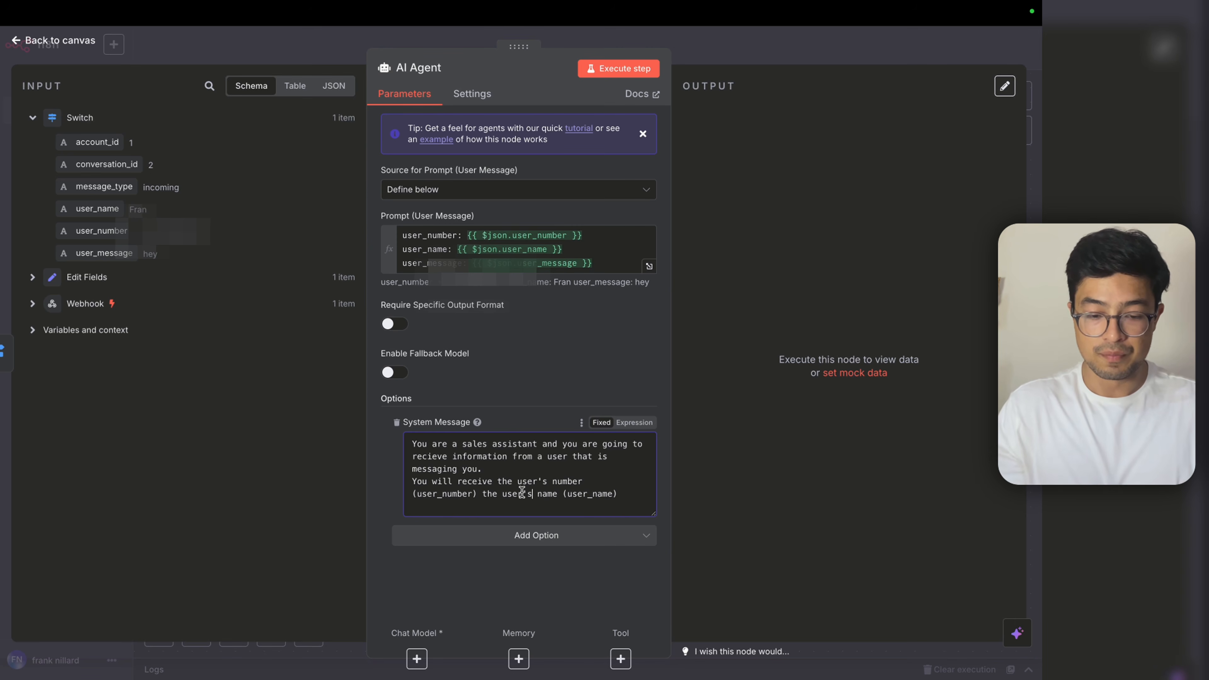
key("End")
type("and the user0")
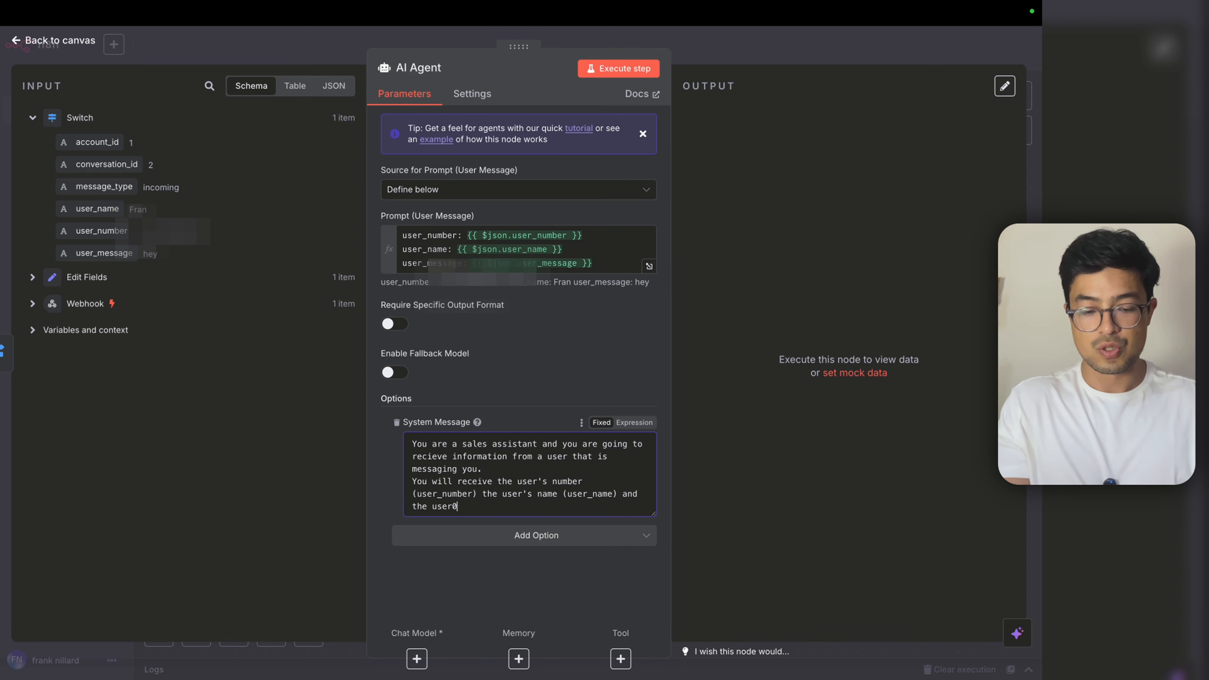
key("BackSpace")
type("'s message (user_message")
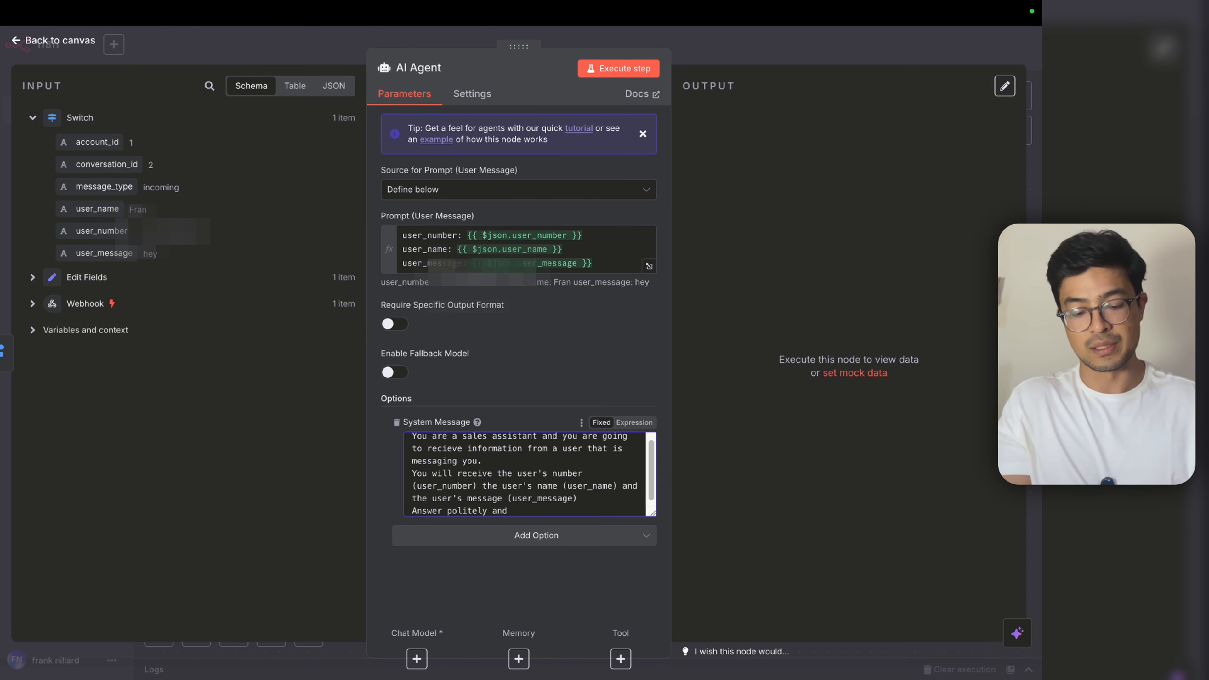
type("you sol")
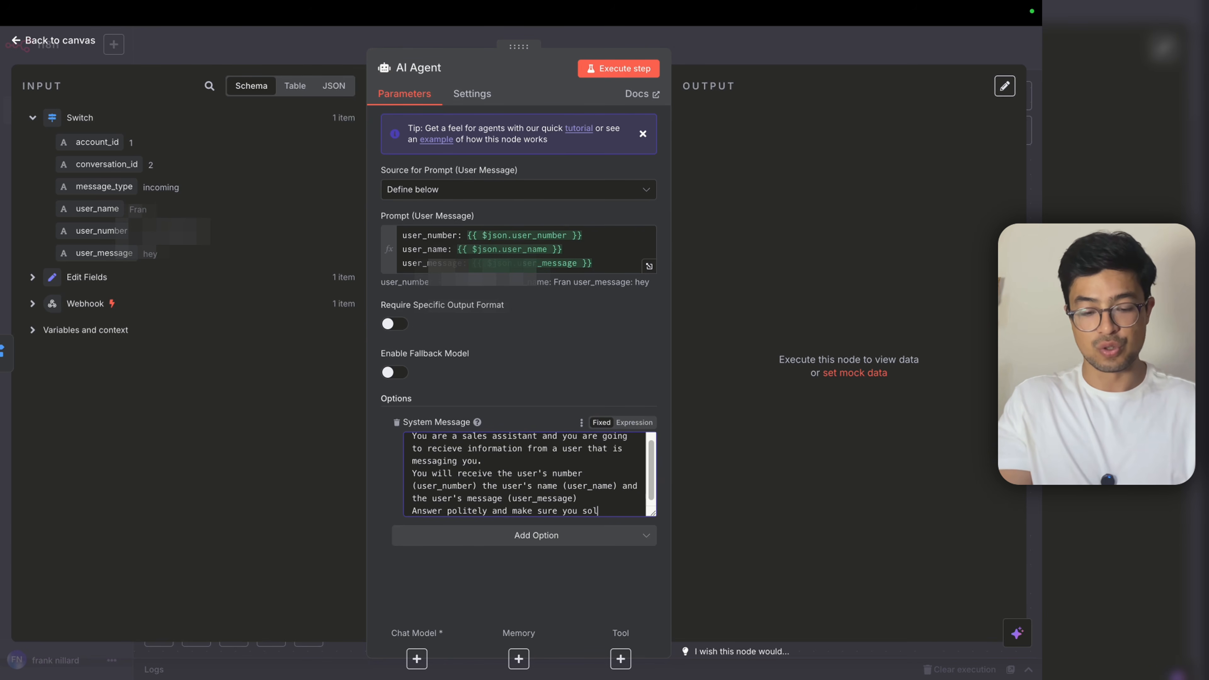
type("ve the user's paint")
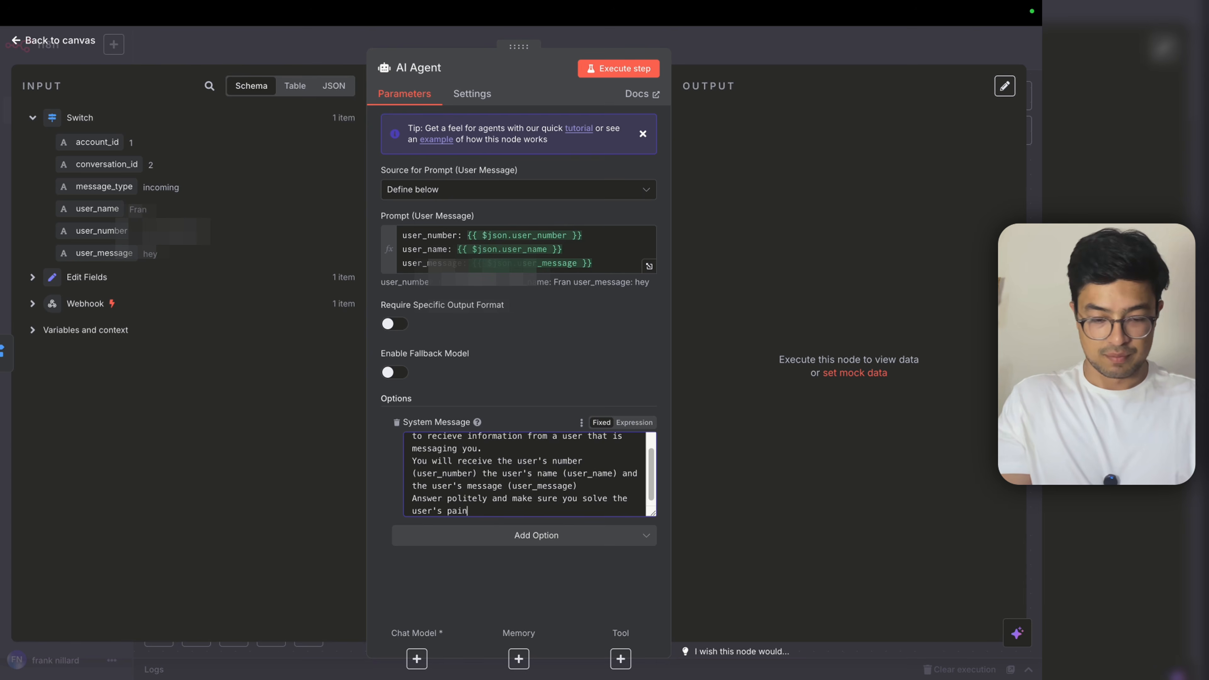
key("BackSpace")
key("BackSpace")
type("point.")
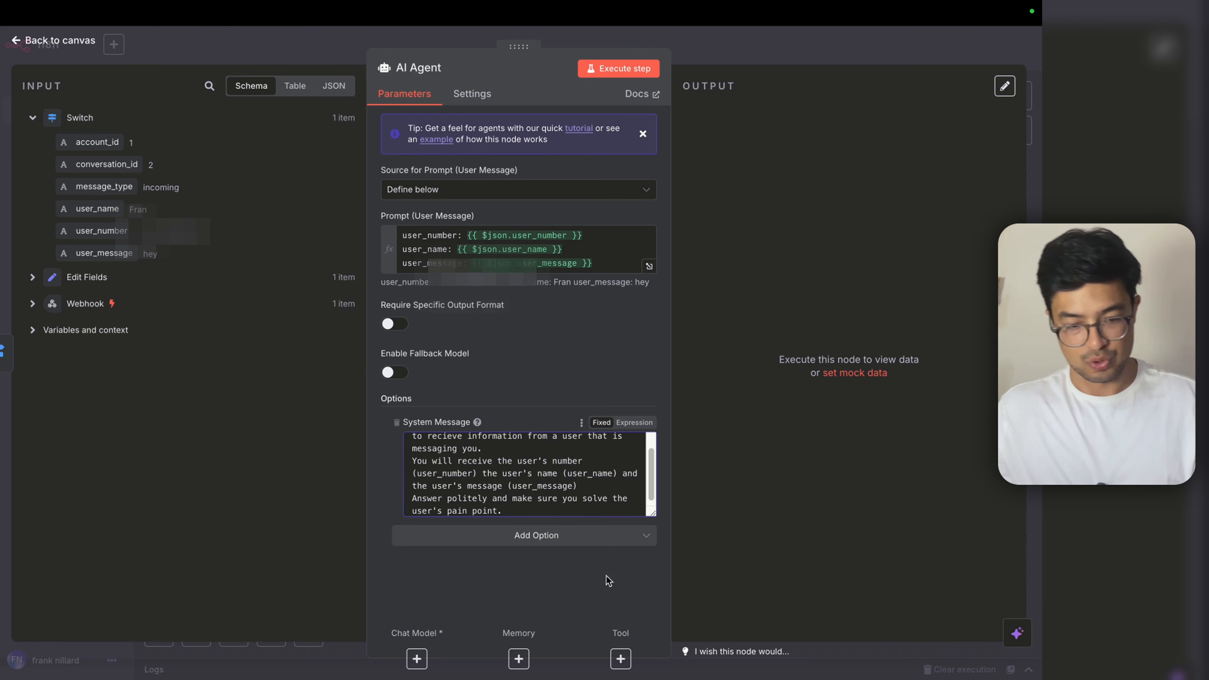
scroll(491, 502, "up", 2)
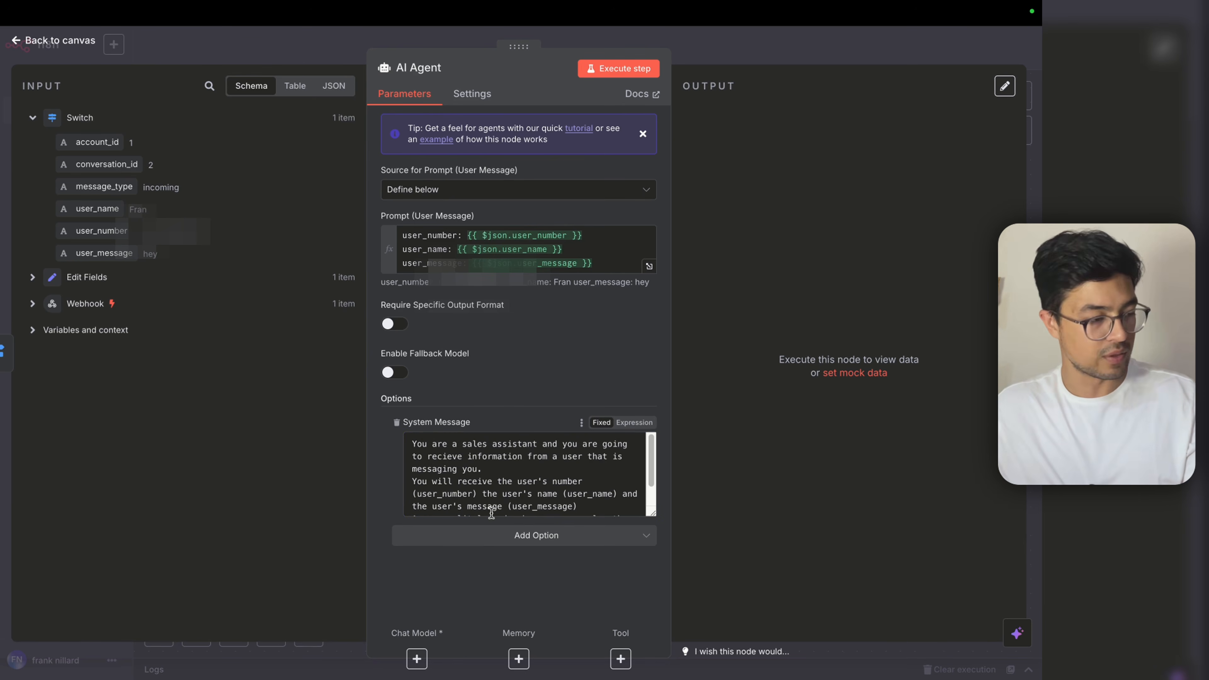
scroll(494, 508, "down", 2)
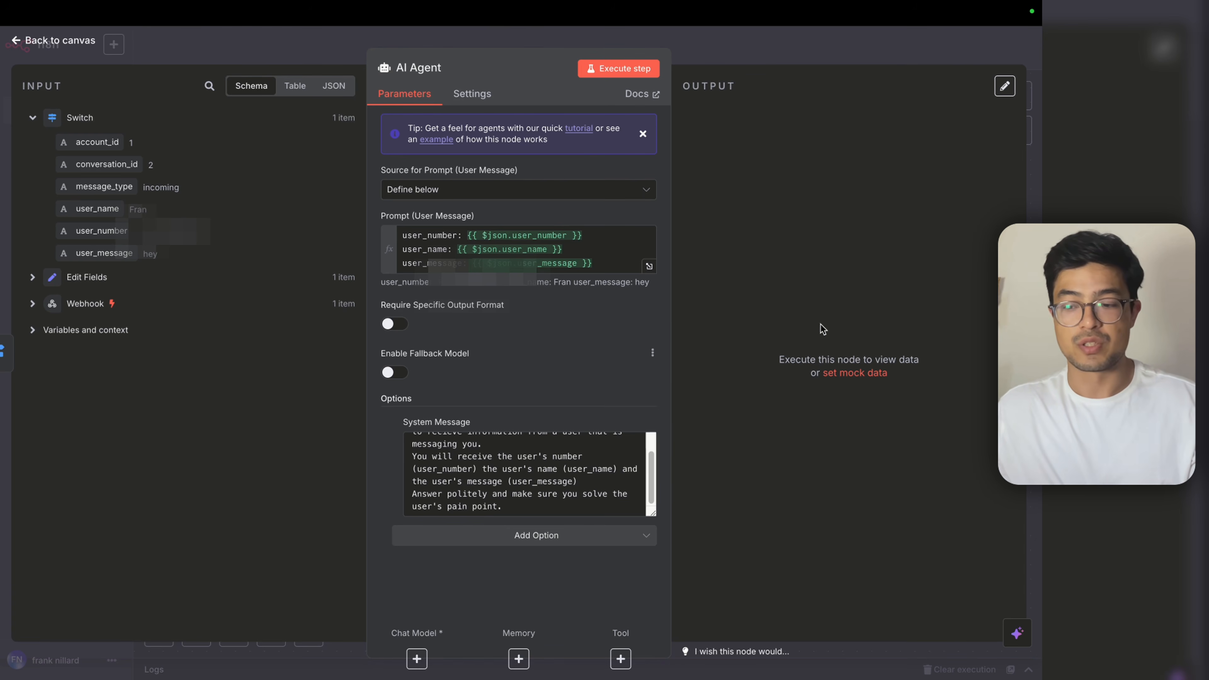
left_click(794, 52)
Step: Attach an OpenAI Chat Model (gpt-4.1-mini) to the AI Agent and add Simple Memory
scroll(684, 462, "up", 3)
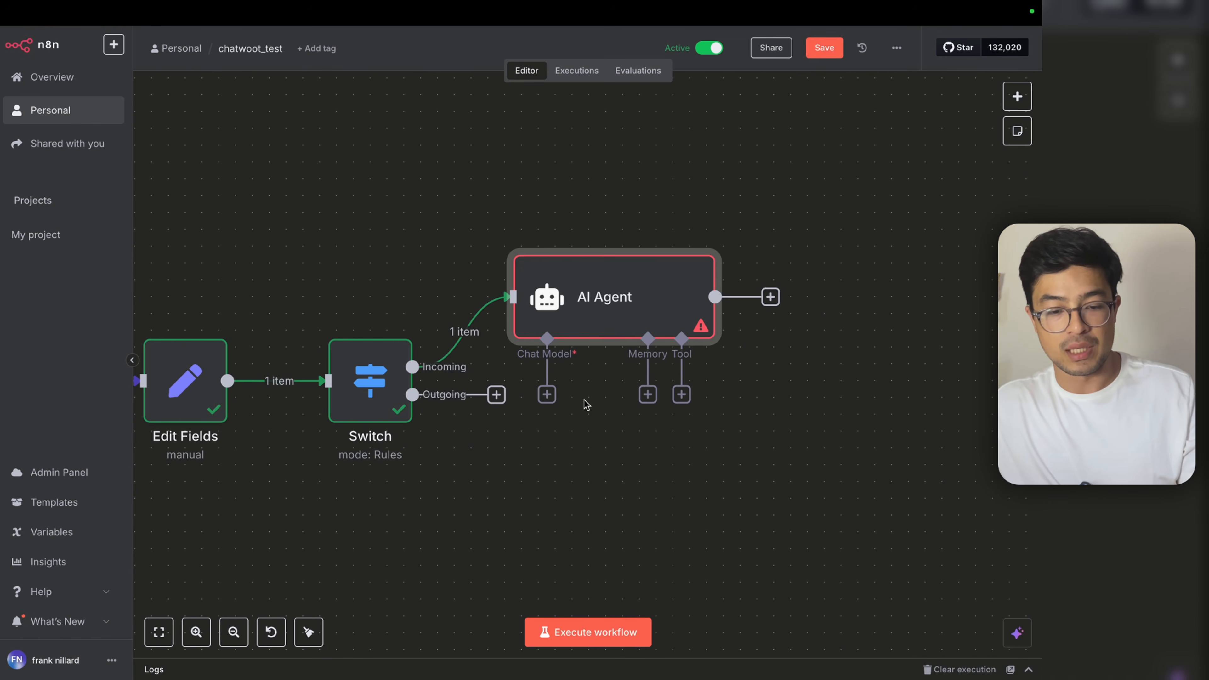
left_click(547, 394)
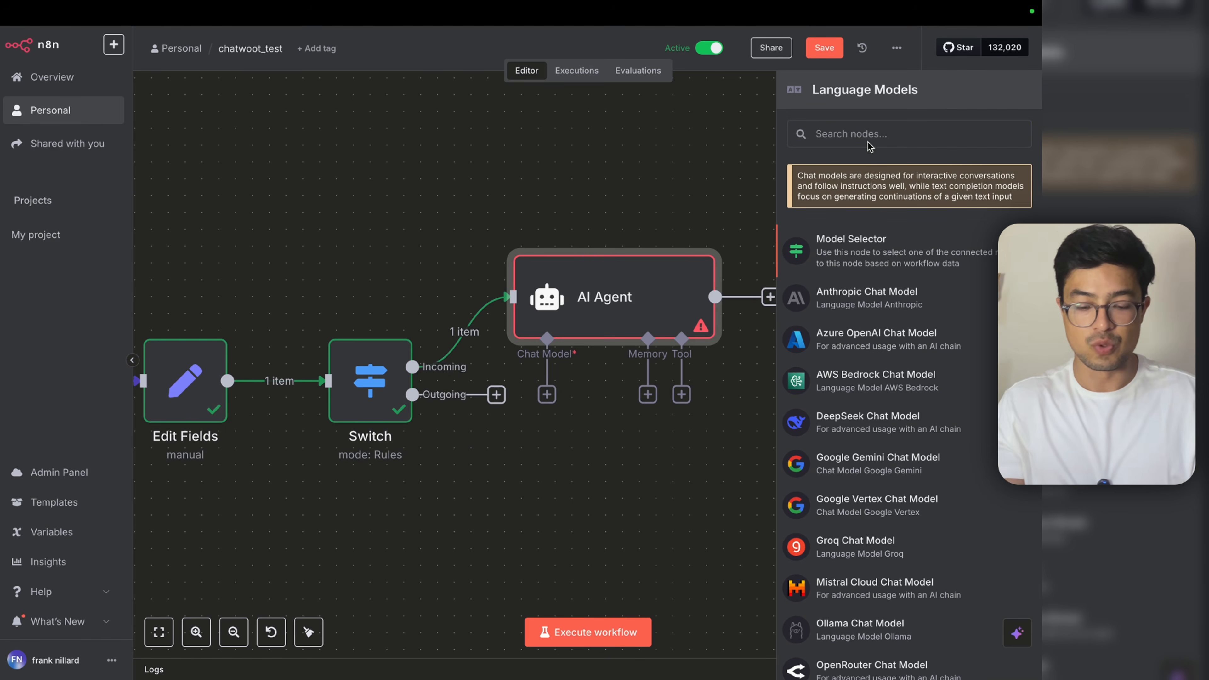
type("openai")
left_click(846, 185)
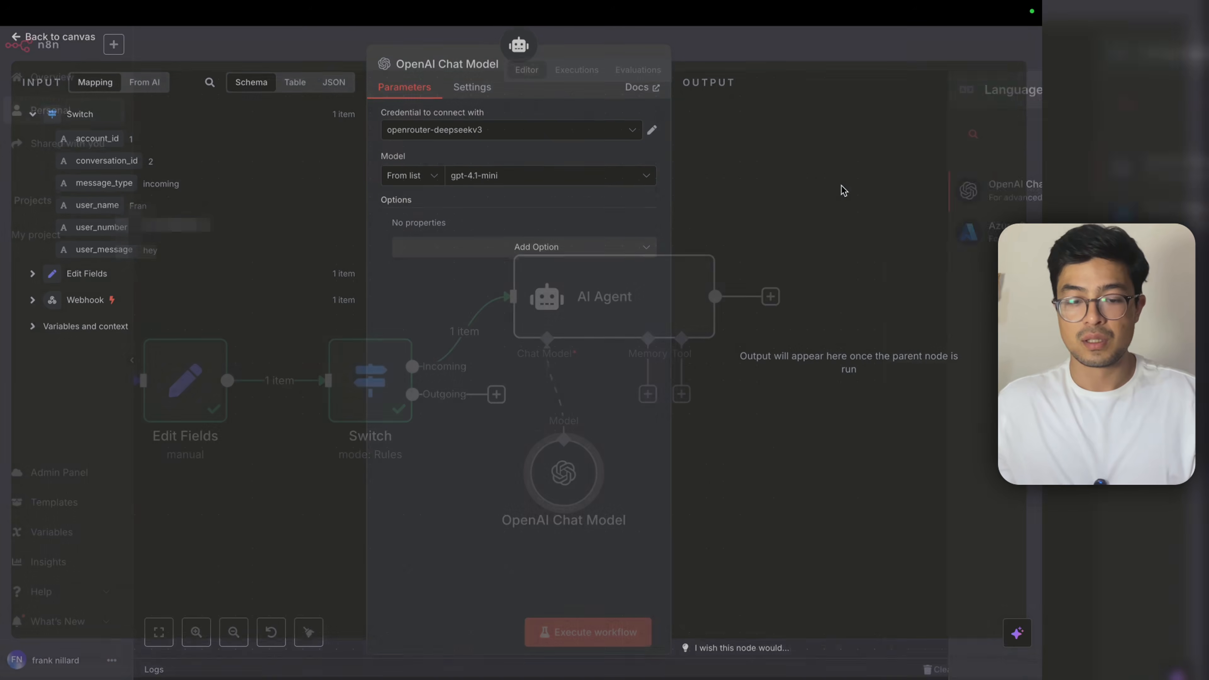
left_click(834, 49)
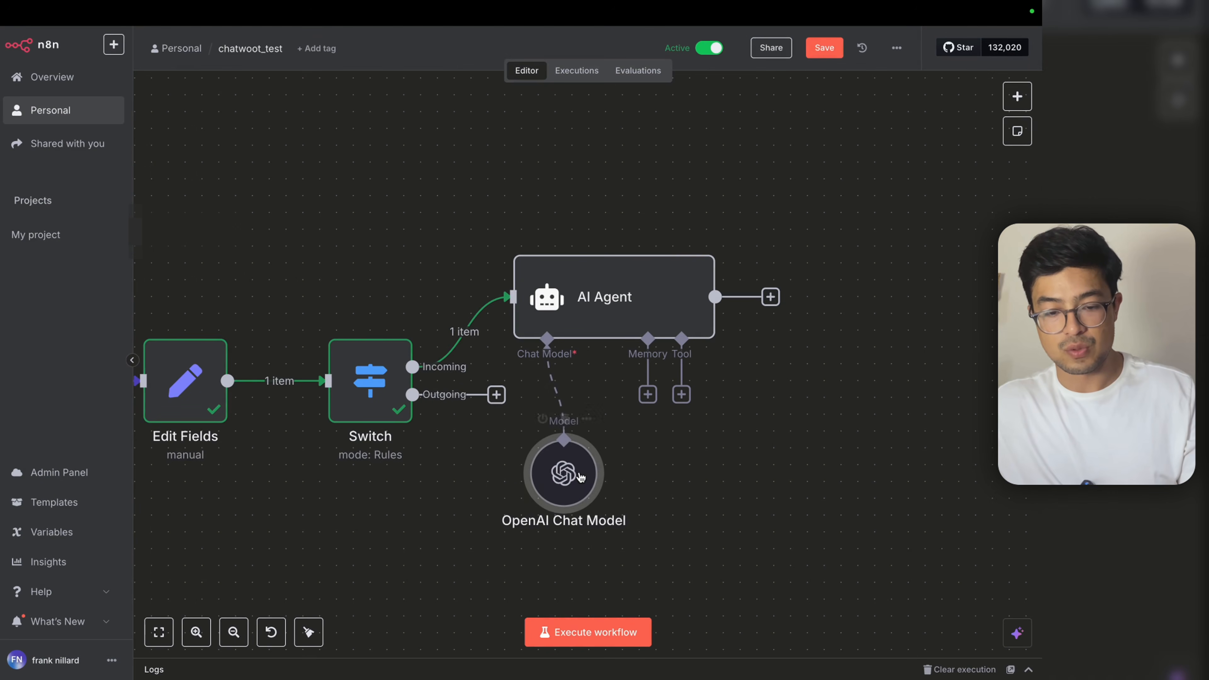
left_click(648, 394)
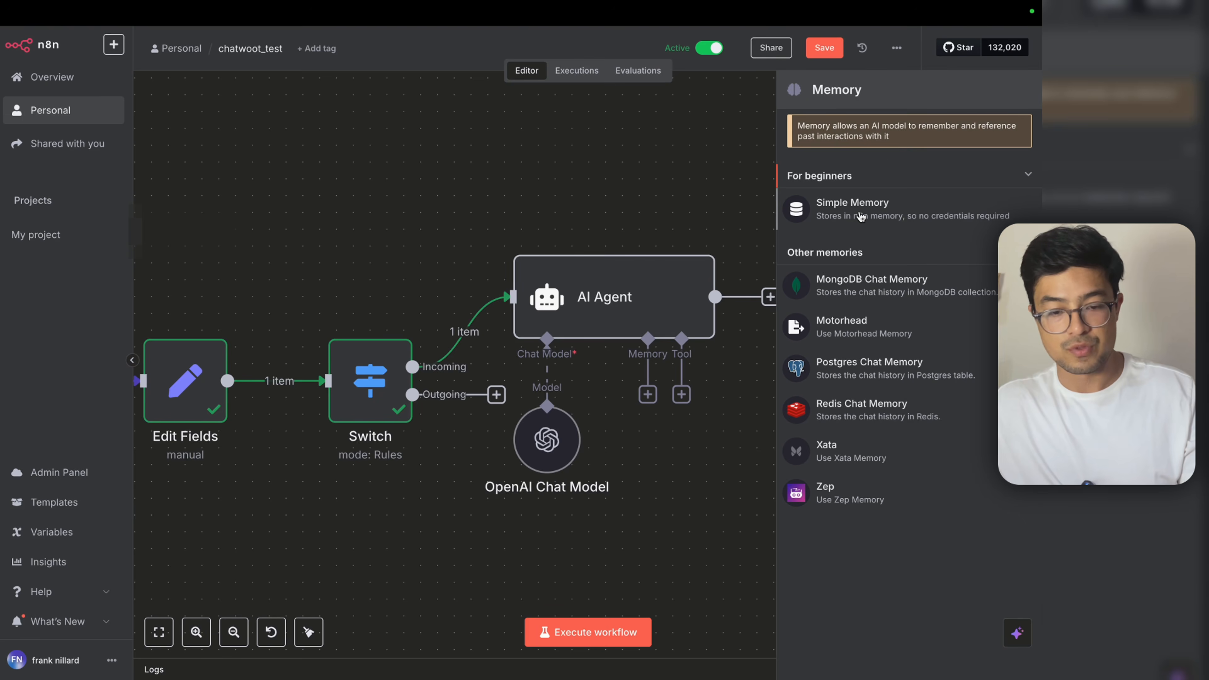
left_click(857, 215)
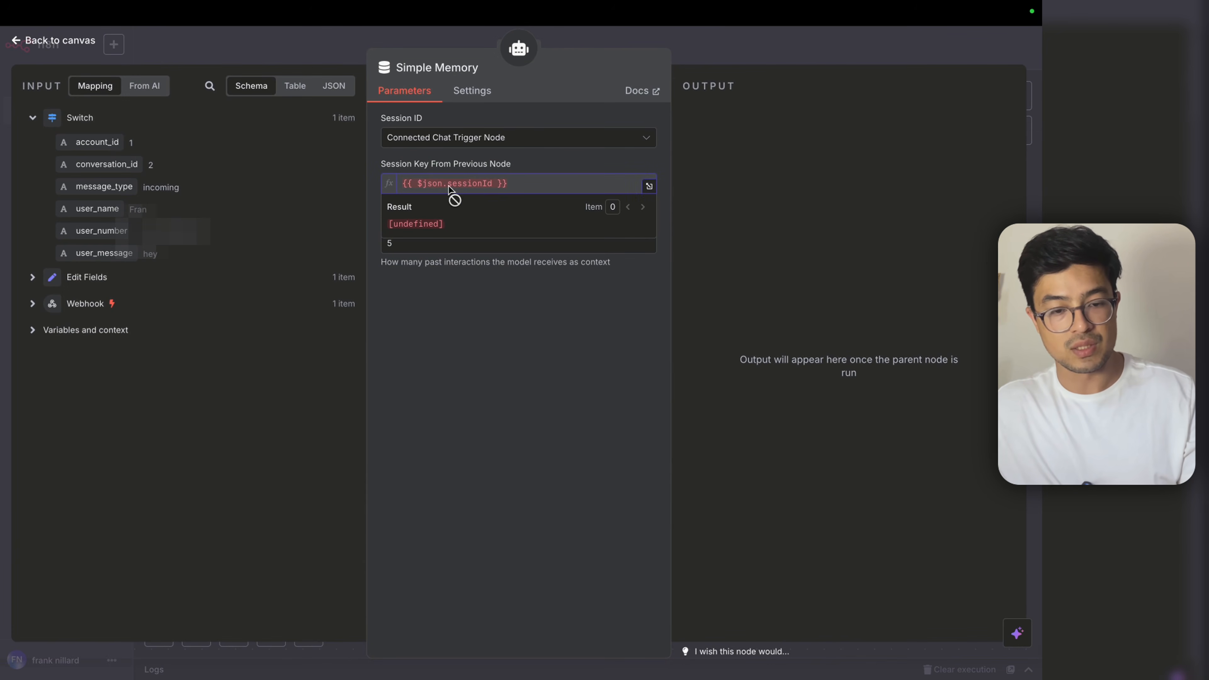
Step: Set the Simple Memory session key to the user_number expression and context window length to 10
left_click(483, 138)
left_click(503, 297)
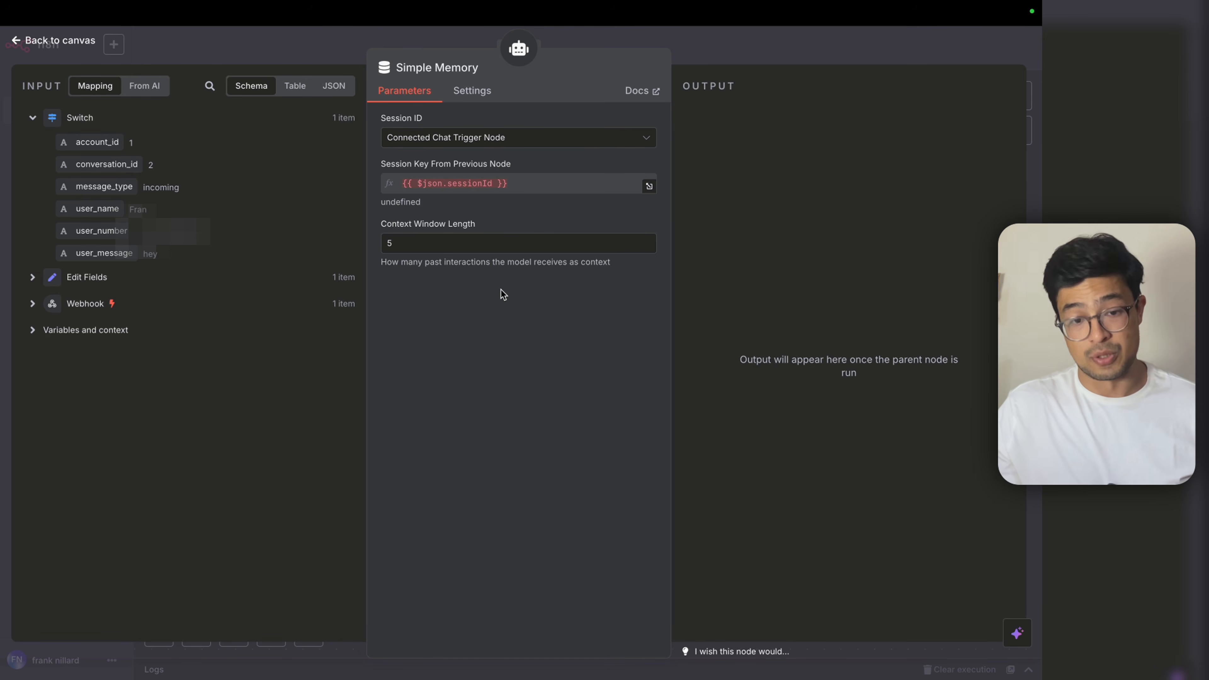
left_click(526, 143)
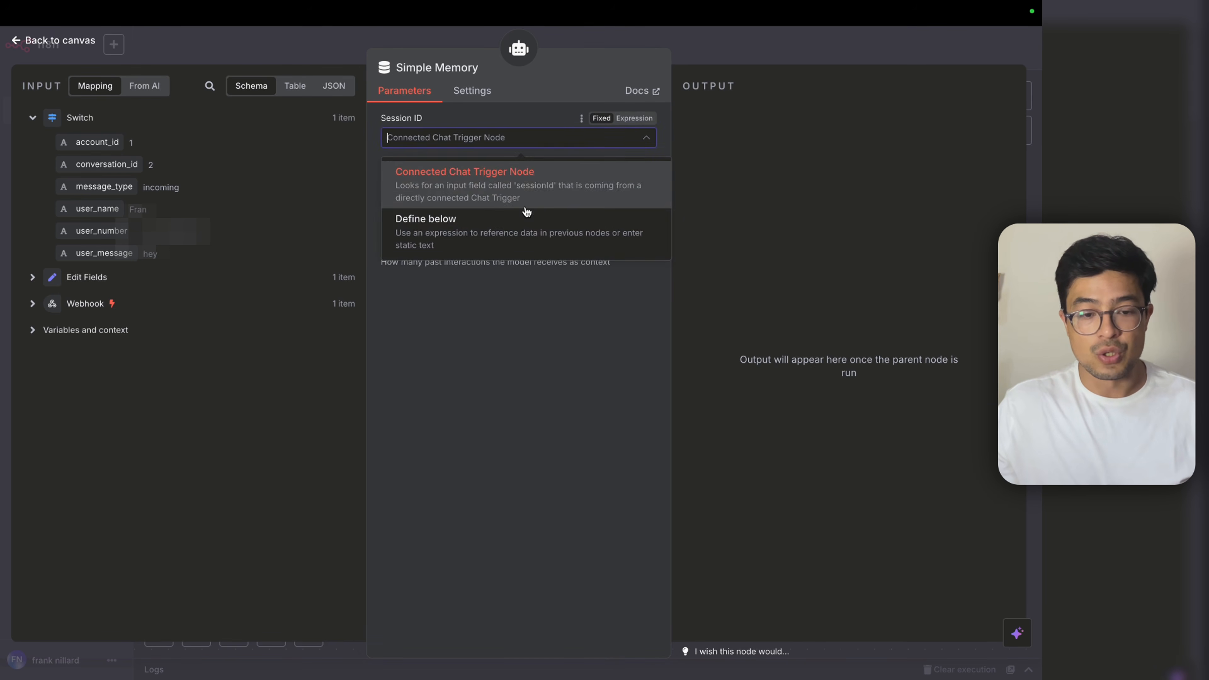
left_click(512, 288)
left_click(505, 183)
type("{{ $json.user_number }}")
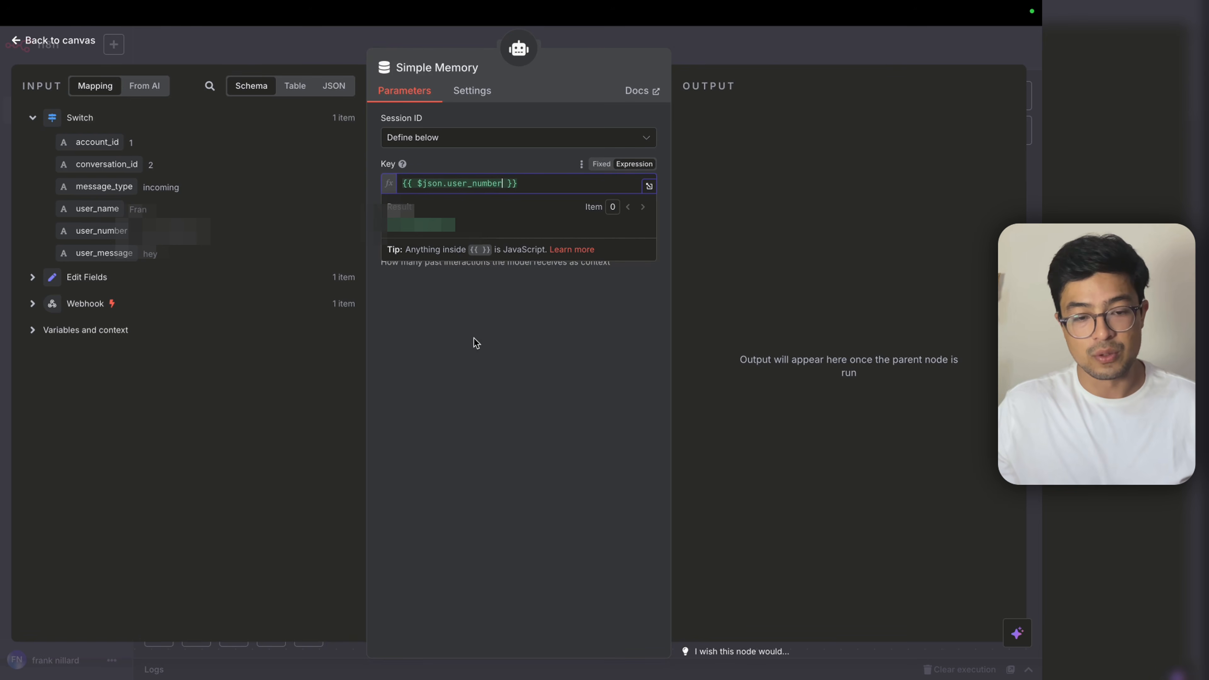
left_click(472, 300)
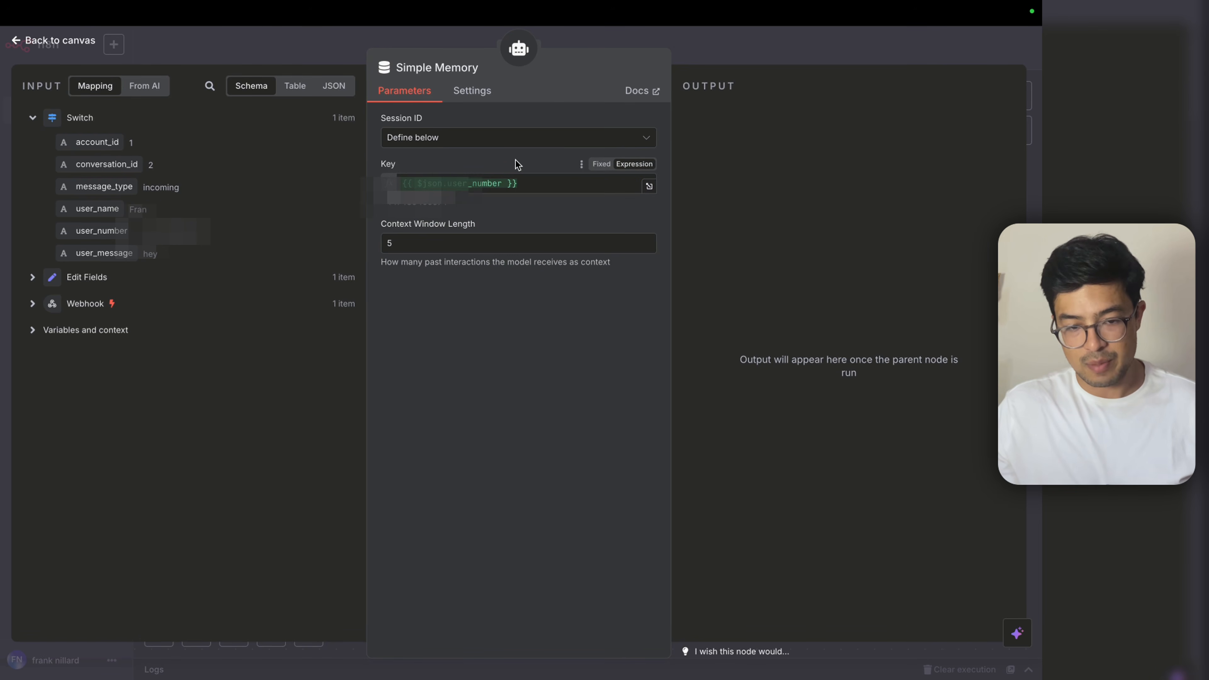
double_click(519, 243)
type("10")
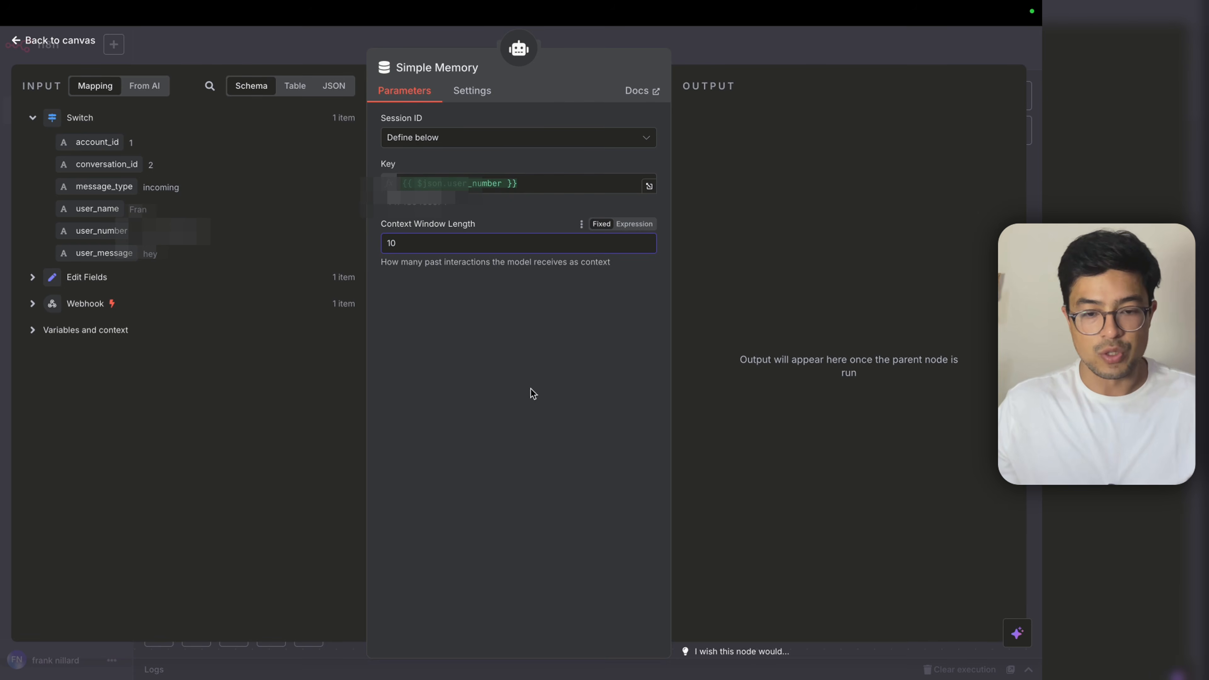
Step: Move the memory and chat model nodes lower beneath the AI Agent and save the workflow
left_click(811, 58)
left_click_drag(662, 461, 646, 563)
left_click_drag(548, 443, 531, 527)
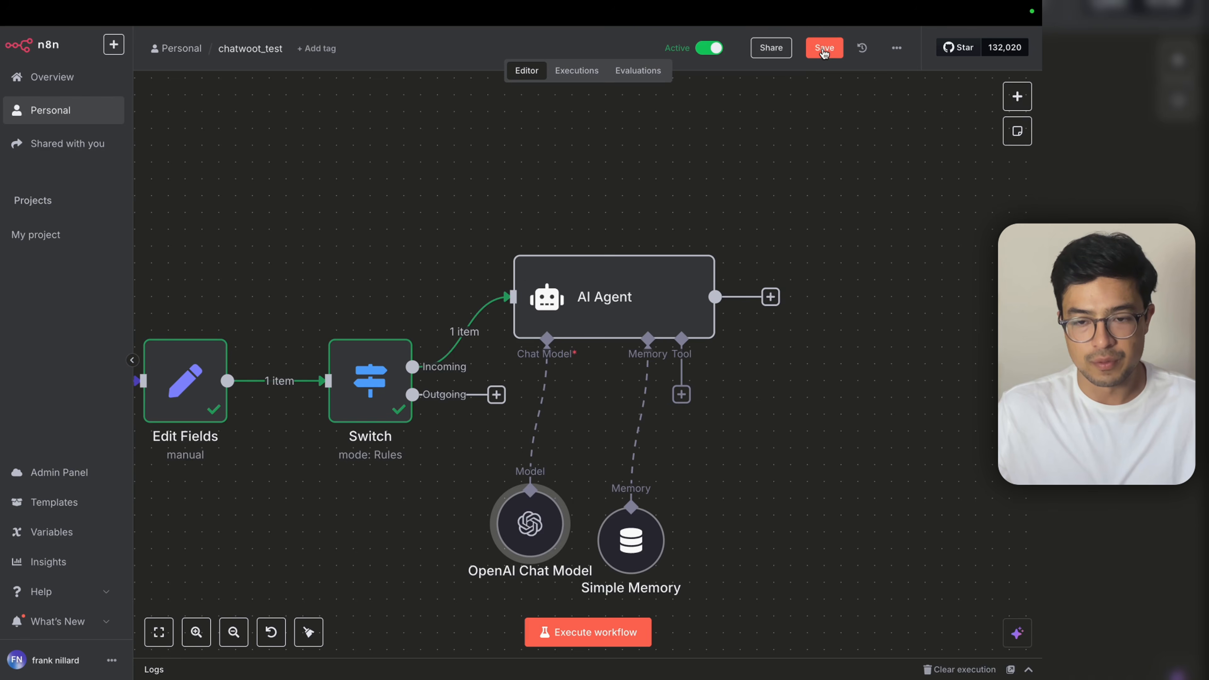
left_click(824, 48)
scroll(616, 329, "down", 3)
Step: Reposition the AI Agent, Simple Memory and OpenAI Chat Model nodes neatly on the canvas
left_click_drag(770, 518, 559, 268)
left_click_drag(601, 322, 625, 355)
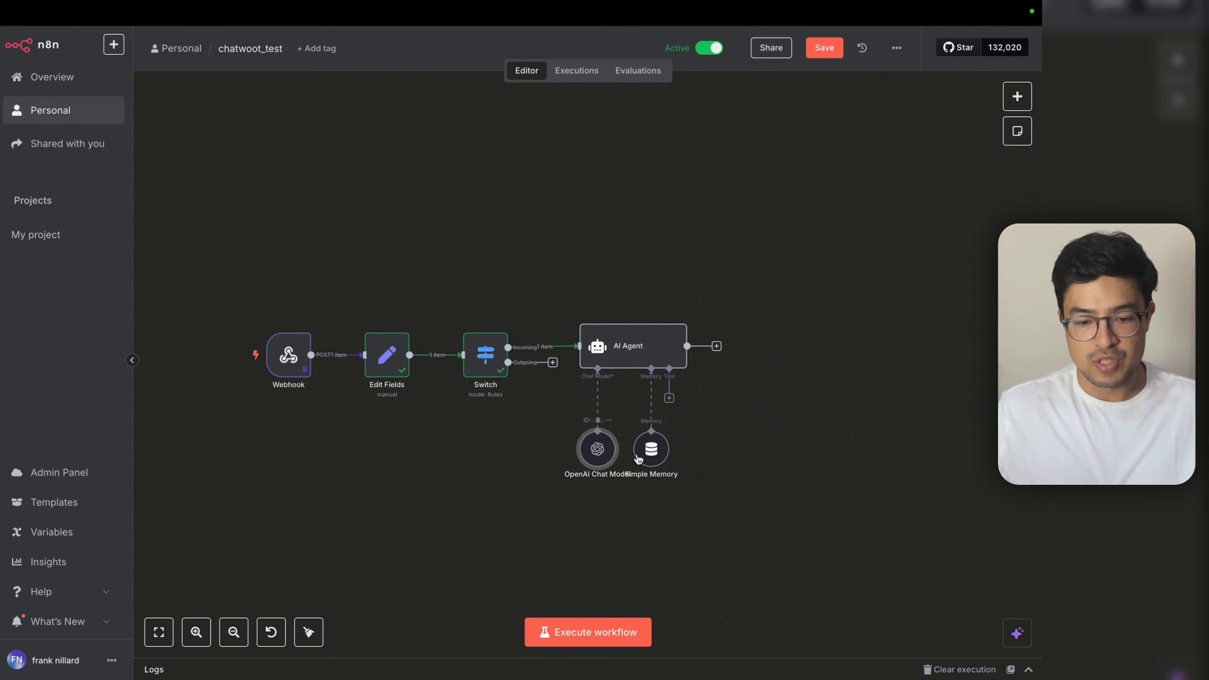
left_click_drag(653, 456, 662, 456)
left_click(771, 472)
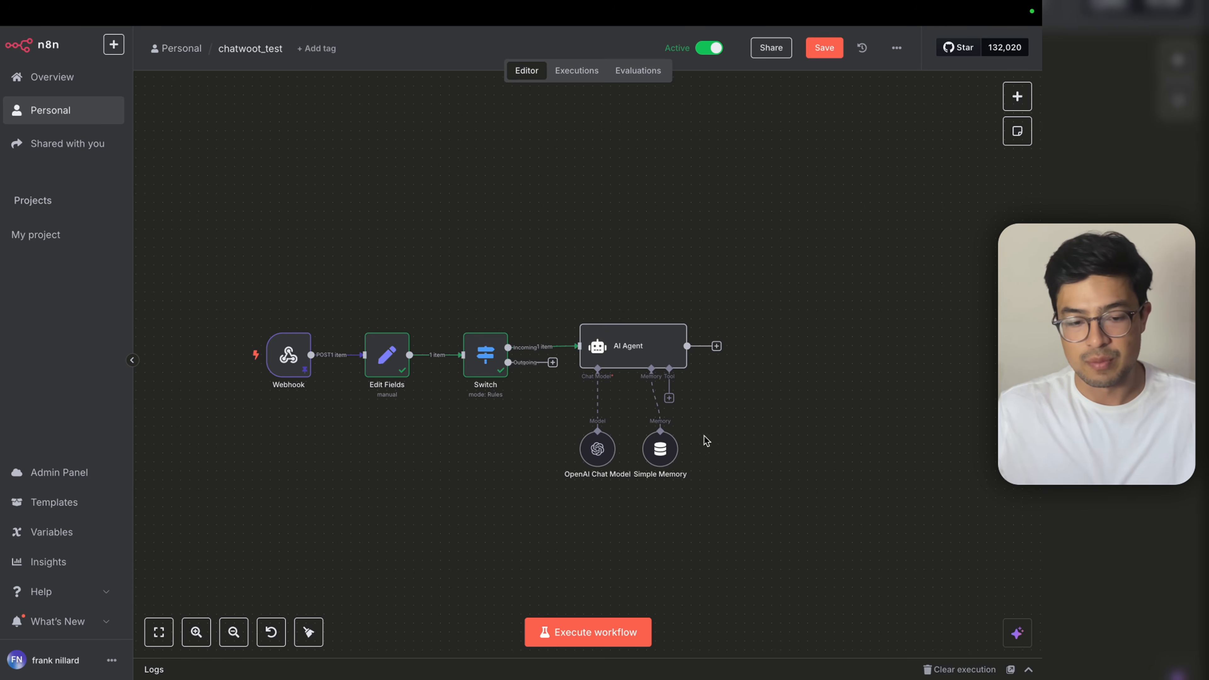
Step: Add an HTTP Request node after the AI Agent
key("Tab")
type("http")
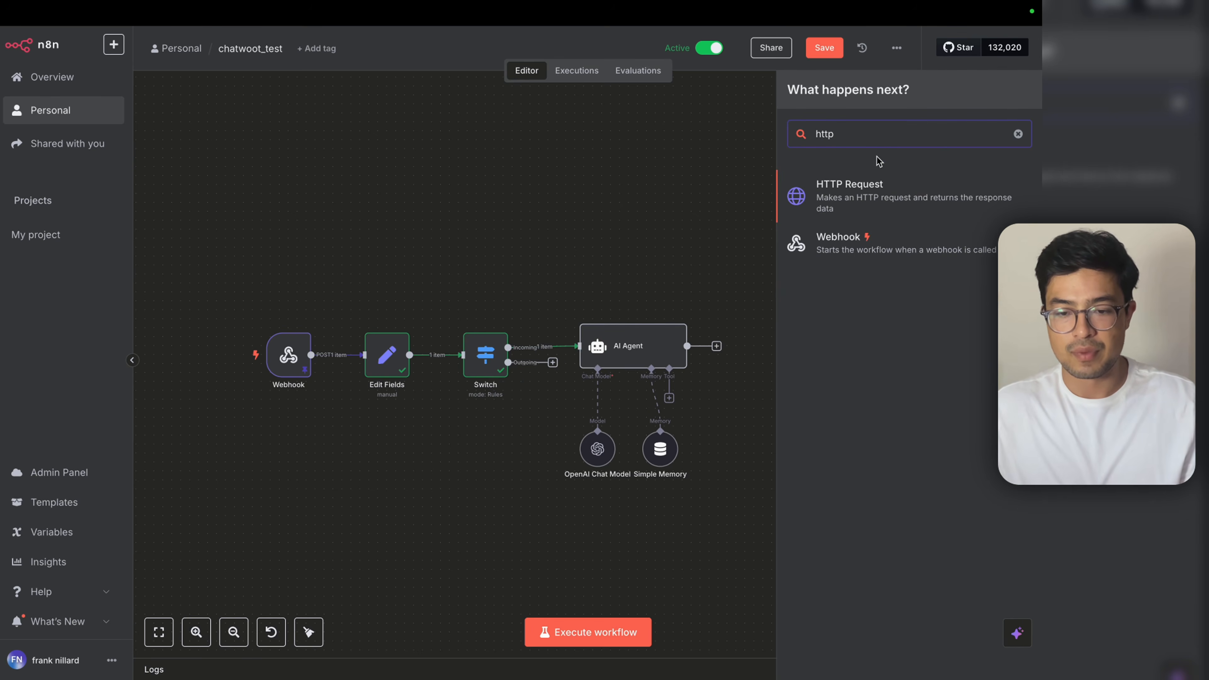
left_click(818, 198)
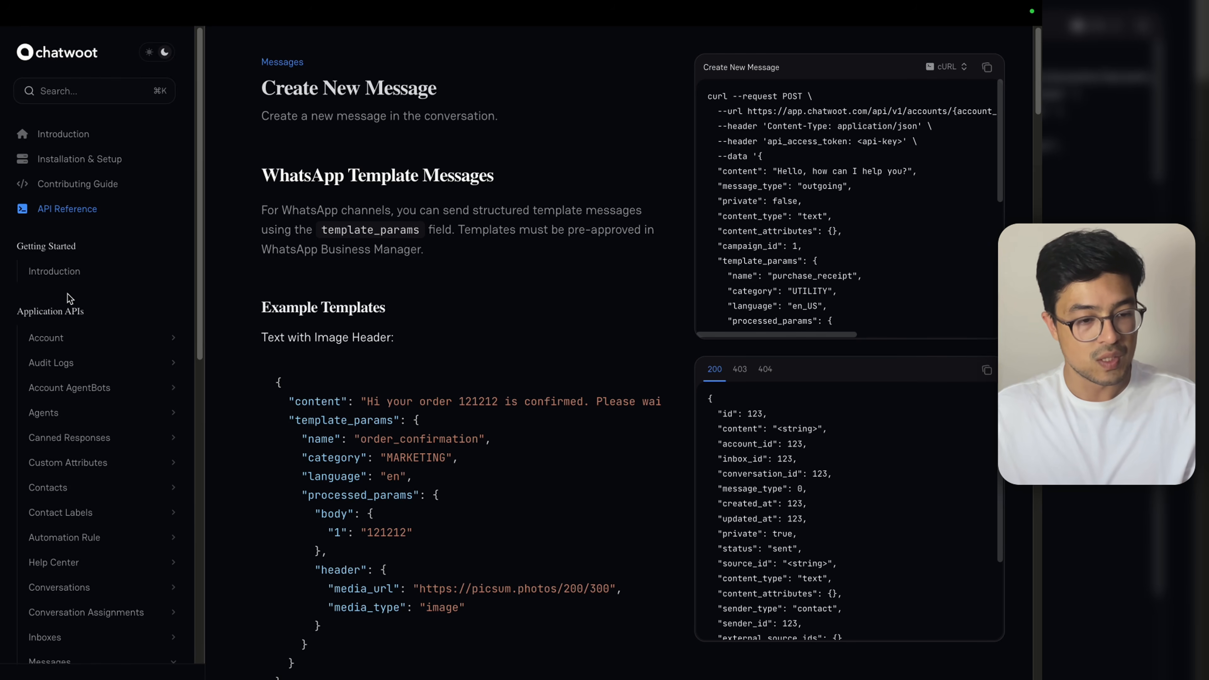
Step: Copy the Create New Message endpoint path from the Chatwoot API docs
scroll(92, 371, "down", 7)
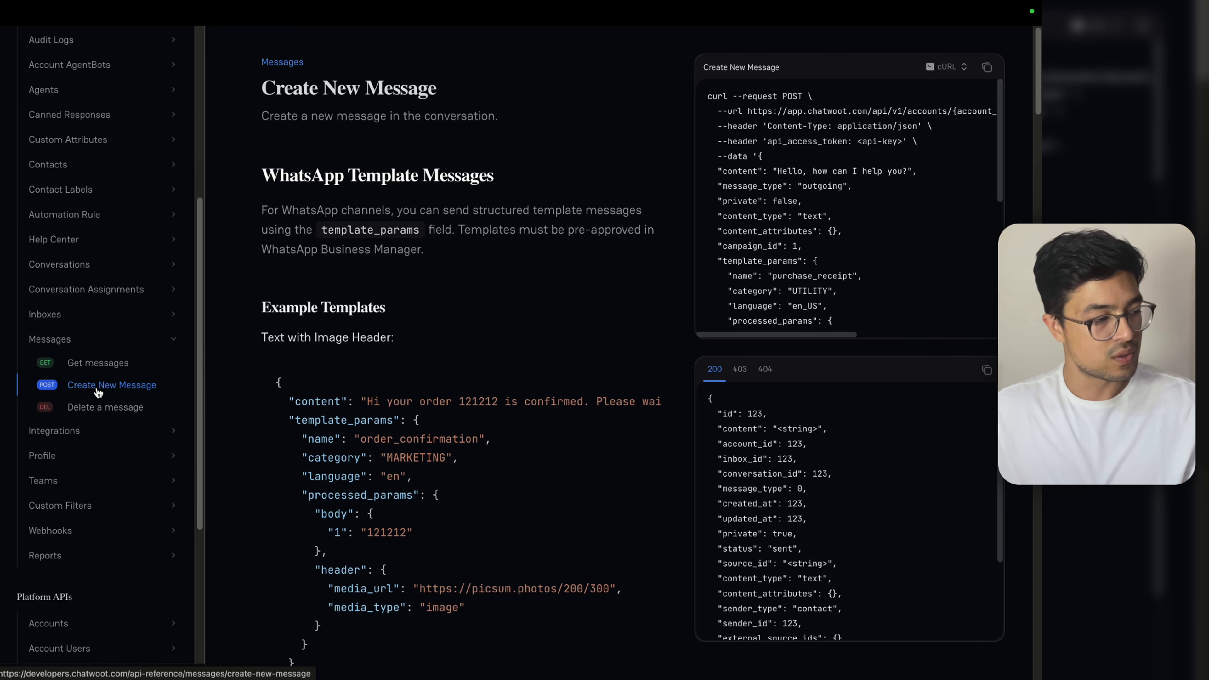
scroll(457, 414, "down", 15)
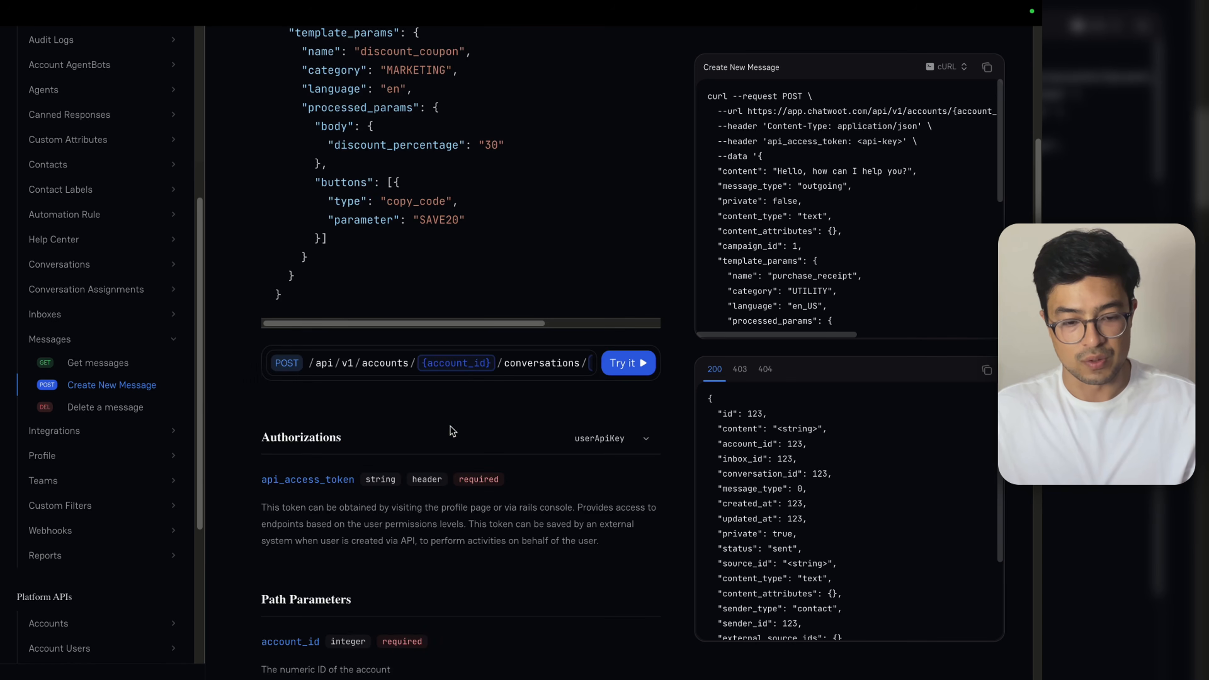
scroll(432, 441, "up", 2)
scroll(442, 422, "down", 1)
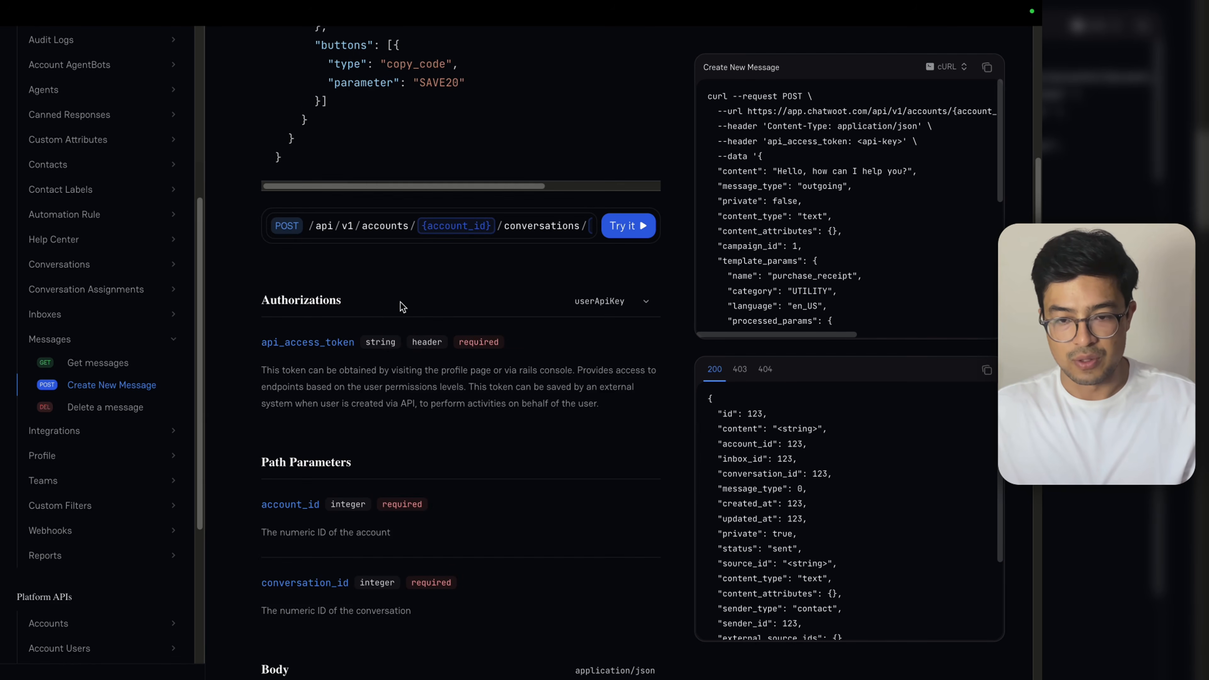
scroll(541, 228, "up", 1)
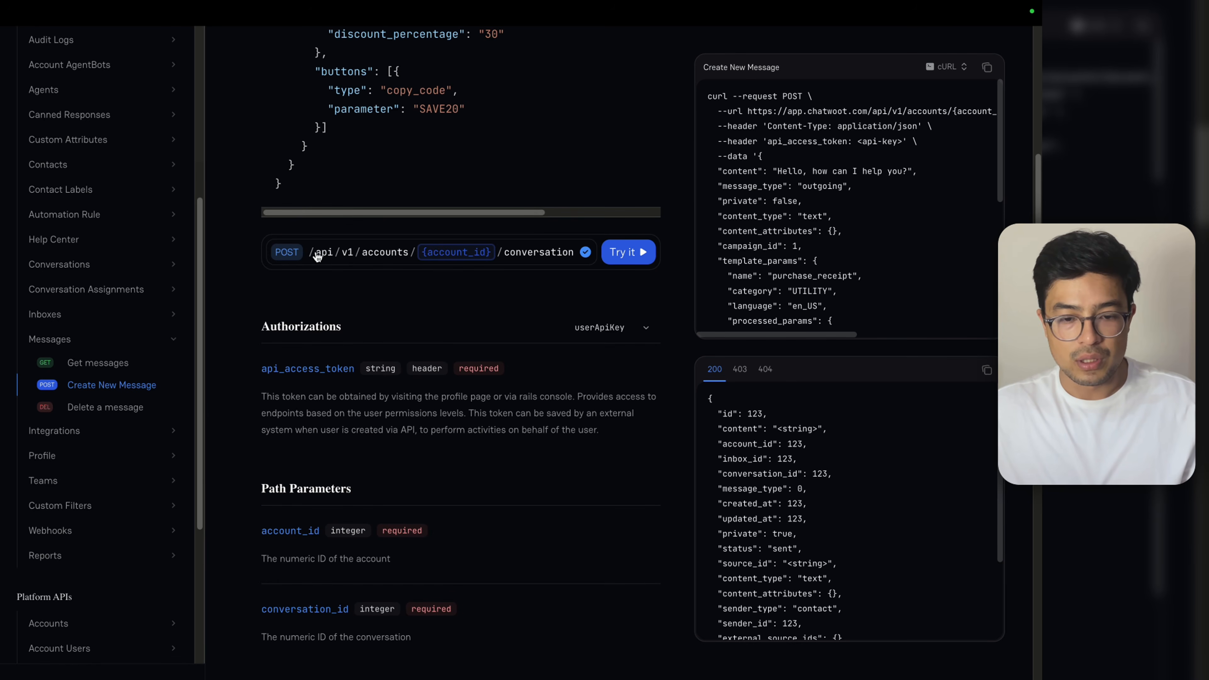
left_click_drag(313, 256, 598, 260)
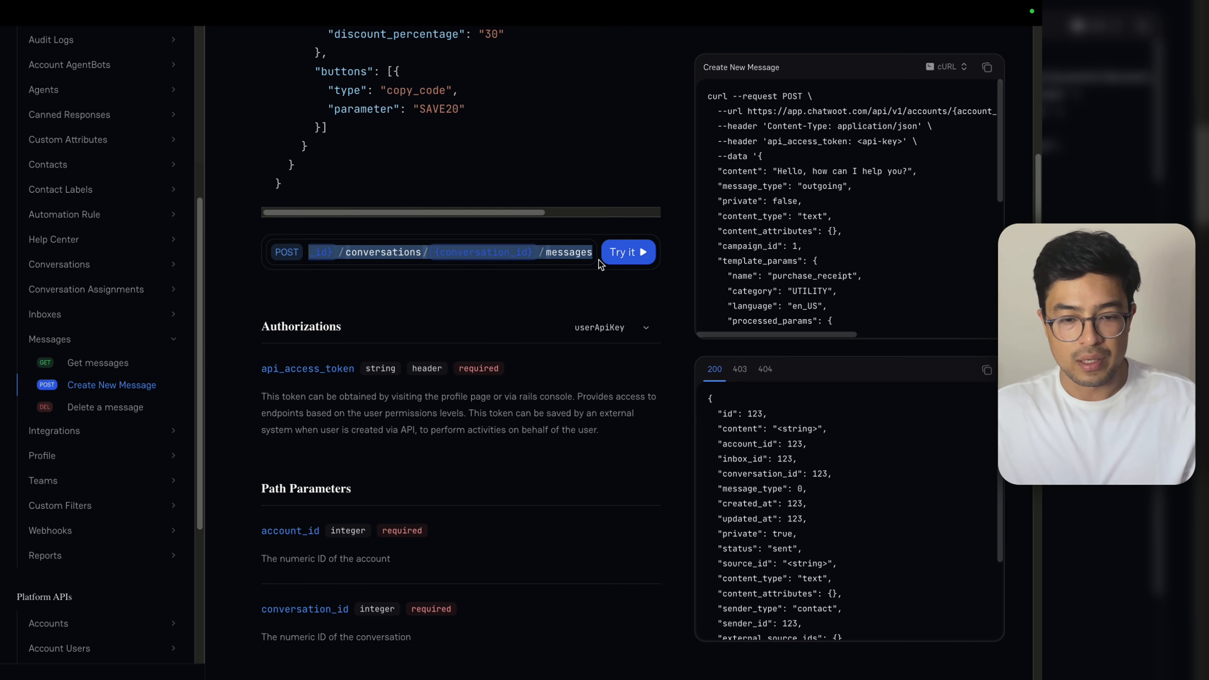
left_click(582, 261)
left_click(590, 257)
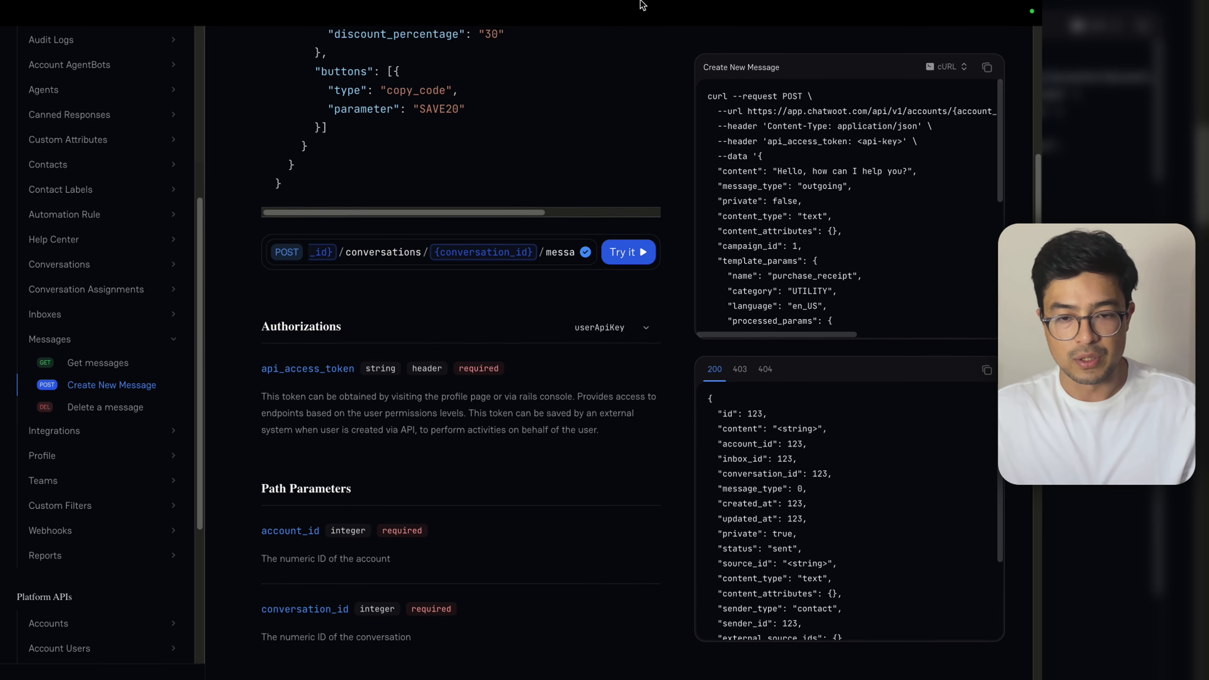
Step: Set the HTTP Request to POST with the pasted messages endpoint as an expression URL
mouse_move(643, 5)
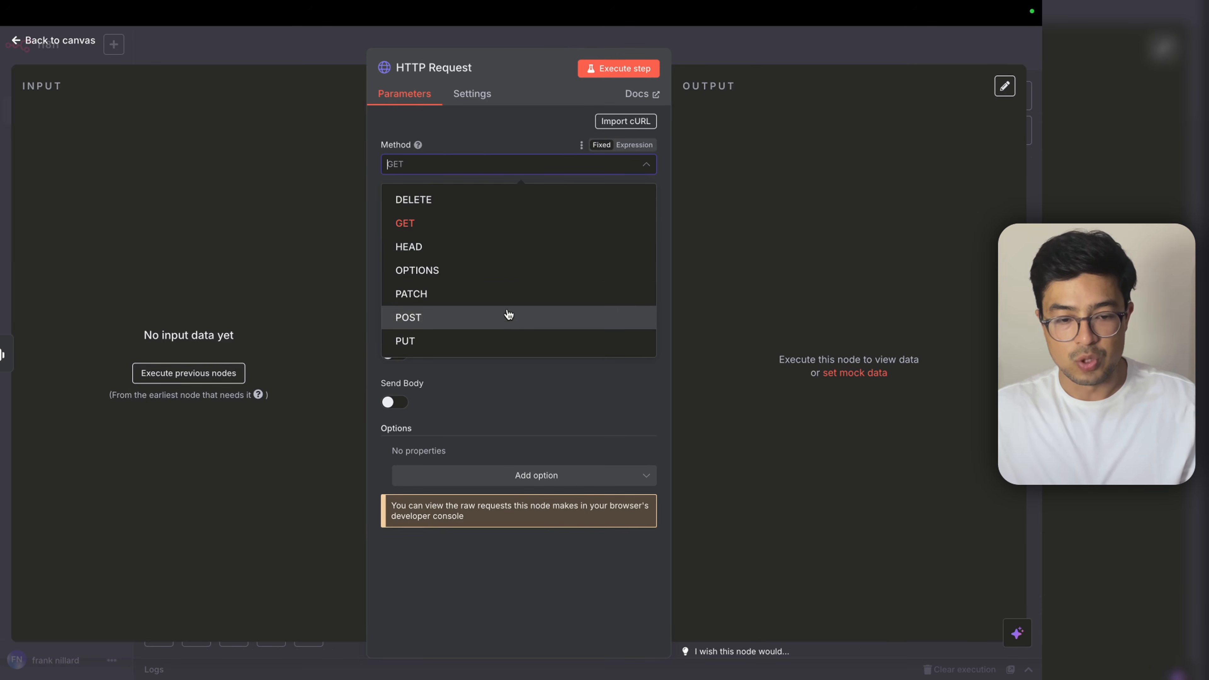
left_click(509, 317)
mouse_move(866, 5)
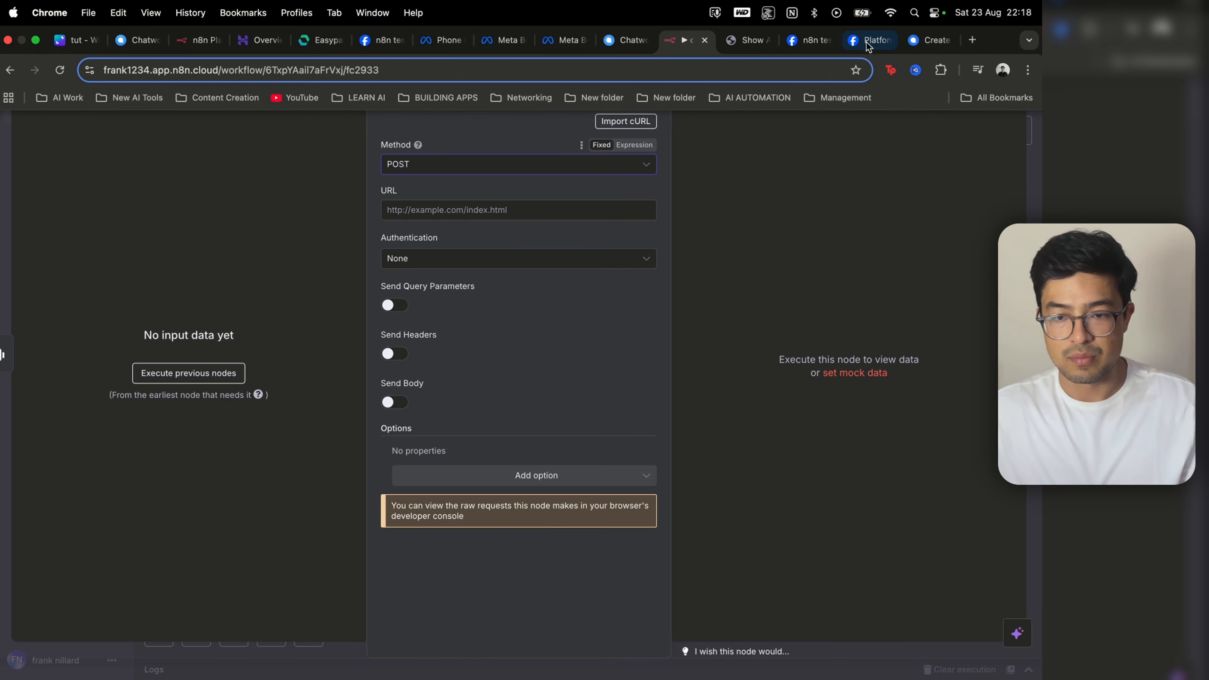
left_click(922, 42)
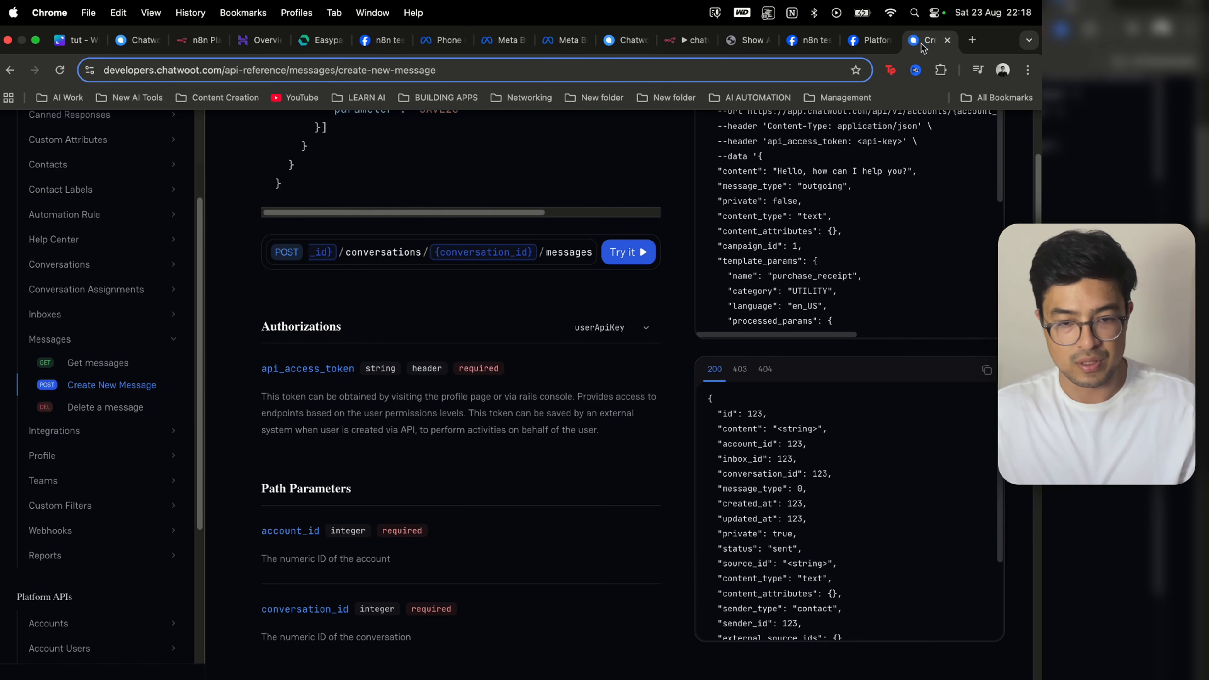
left_click(684, 41)
left_click(476, 214)
key("super+v")
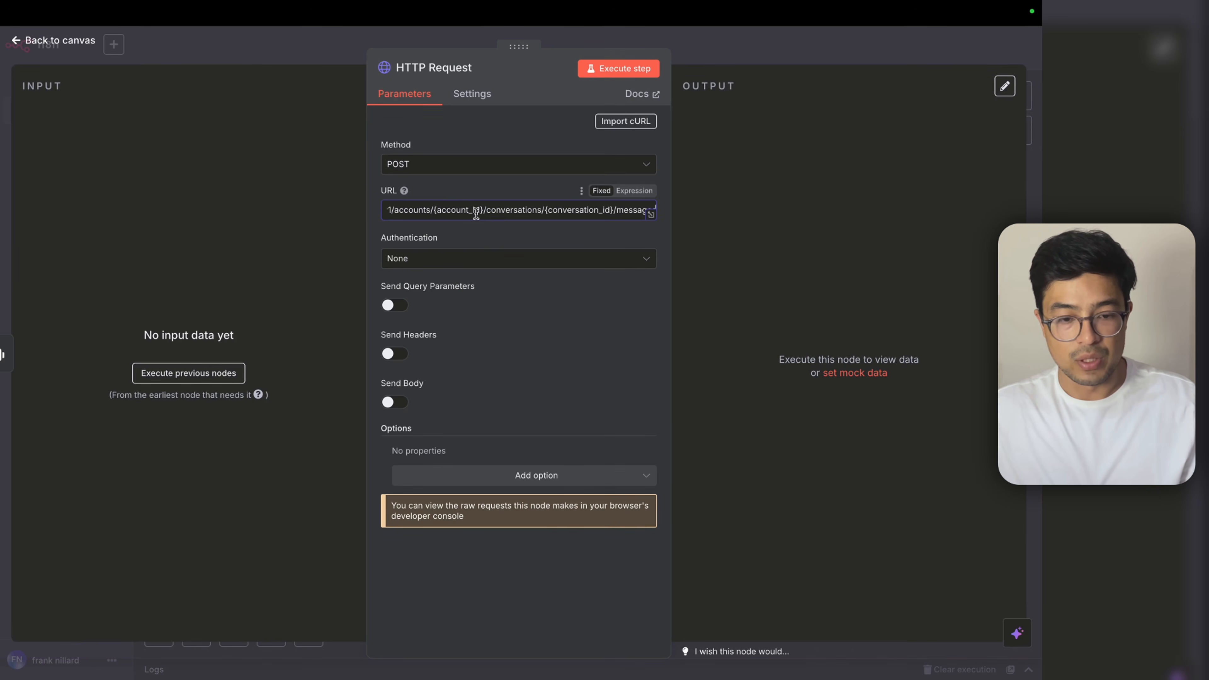
left_click(634, 191)
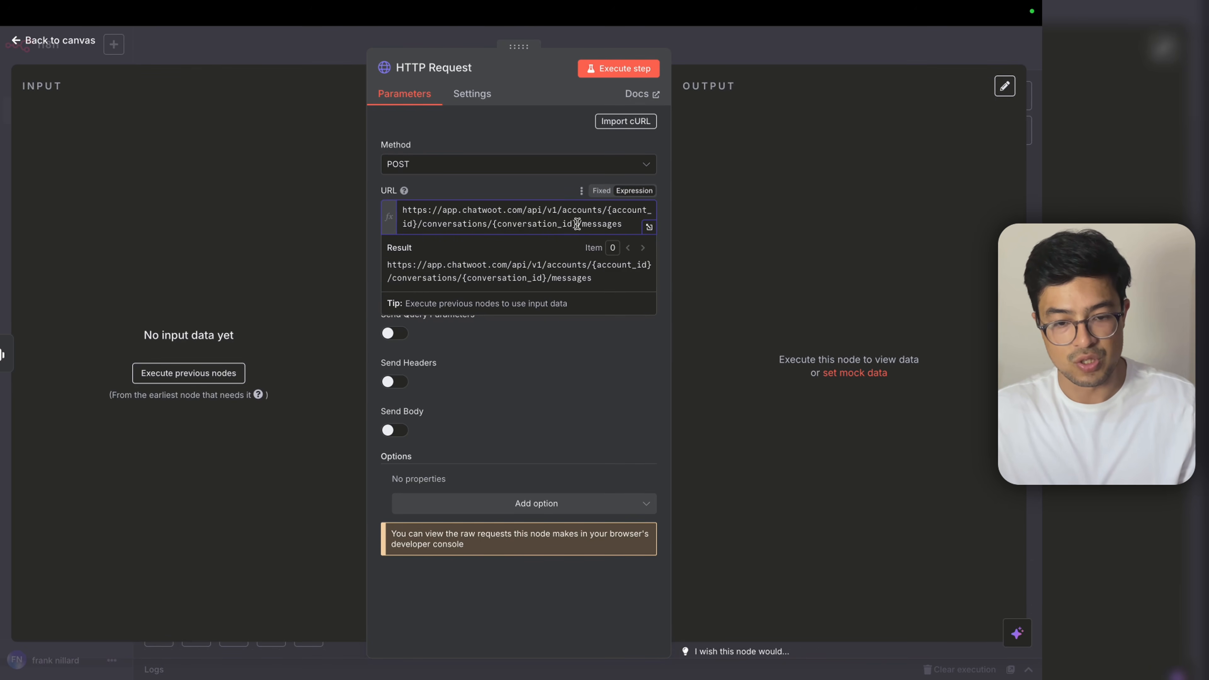
left_click_drag(577, 224, 493, 224)
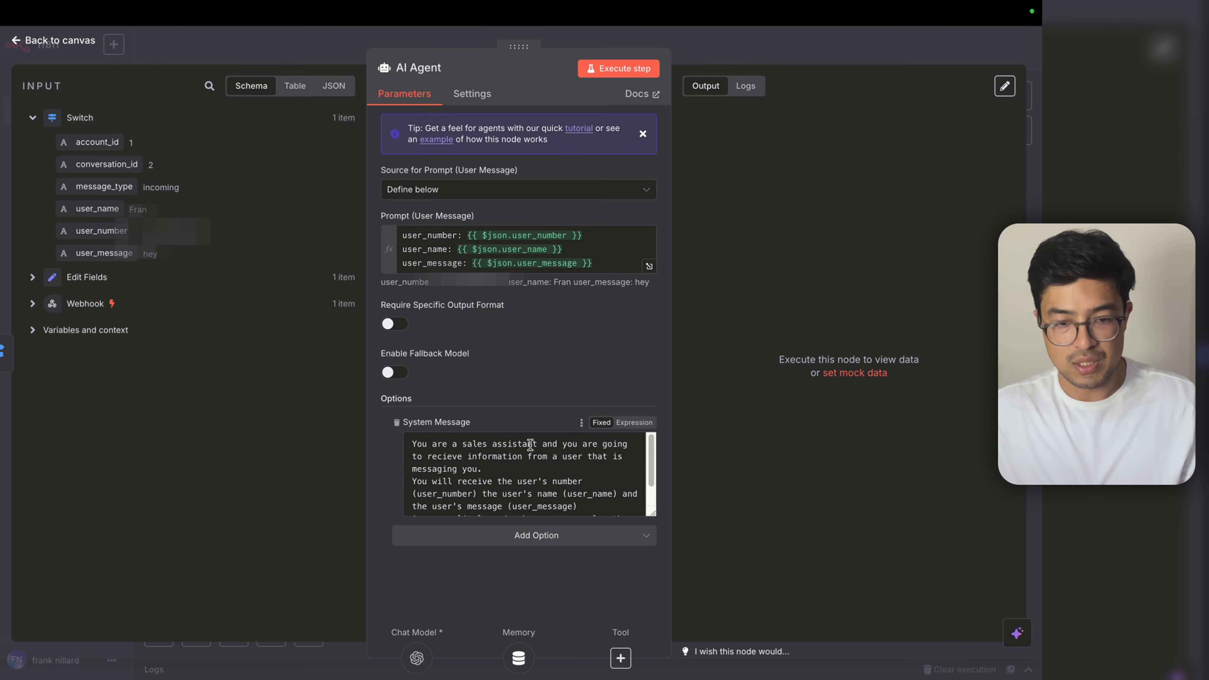
Step: Test-run the AI Agent, then choose a different OpenAI credential for the chat model
left_click(618, 68)
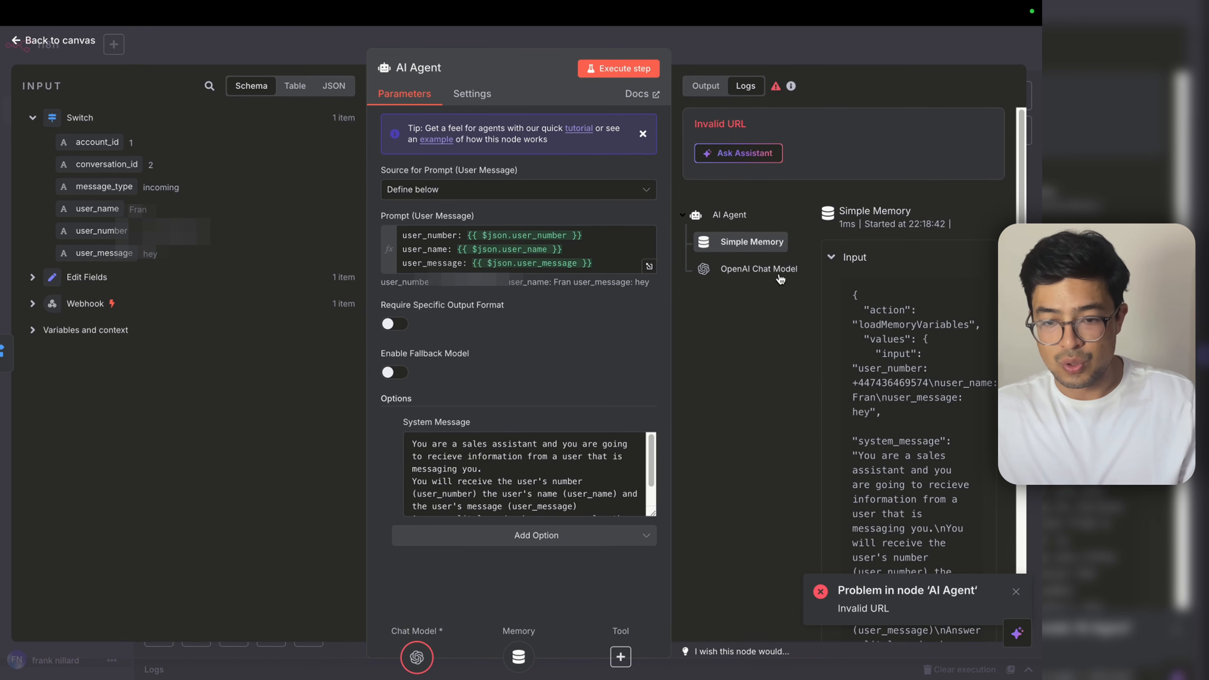
key("Escape")
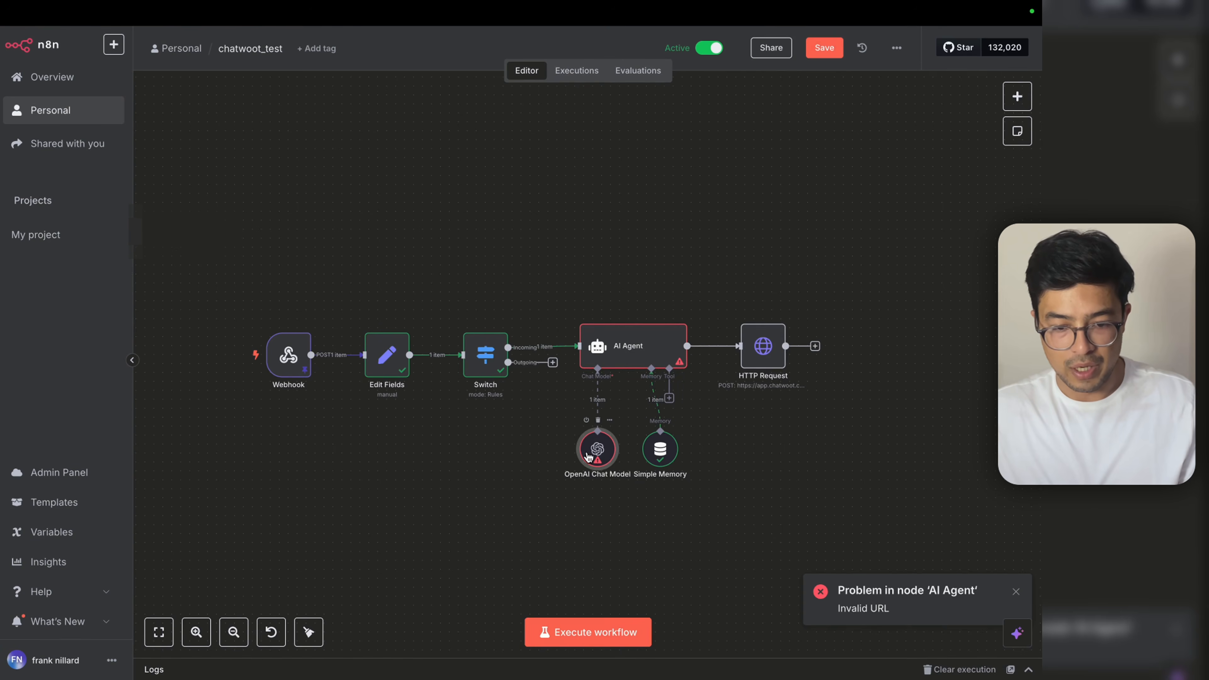
double_click(596, 447)
left_click(495, 133)
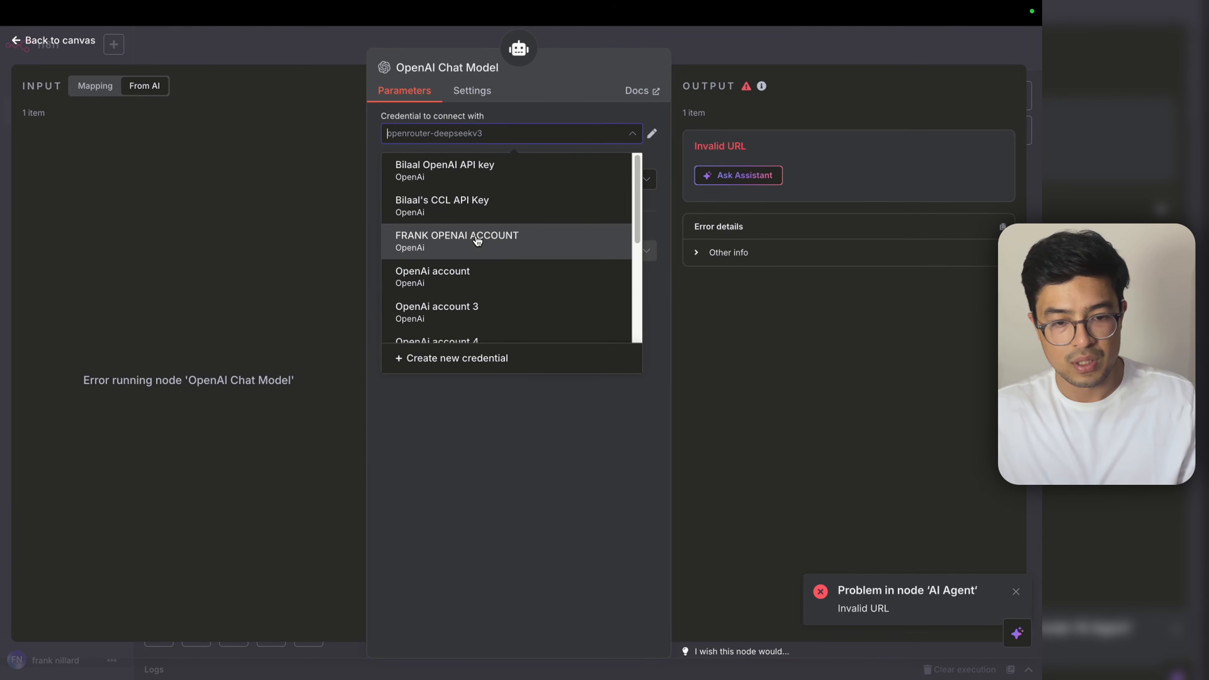
key("Escape")
Step: Rerun the AI Agent and confirm it now returns a greeting reply
double_click(652, 350)
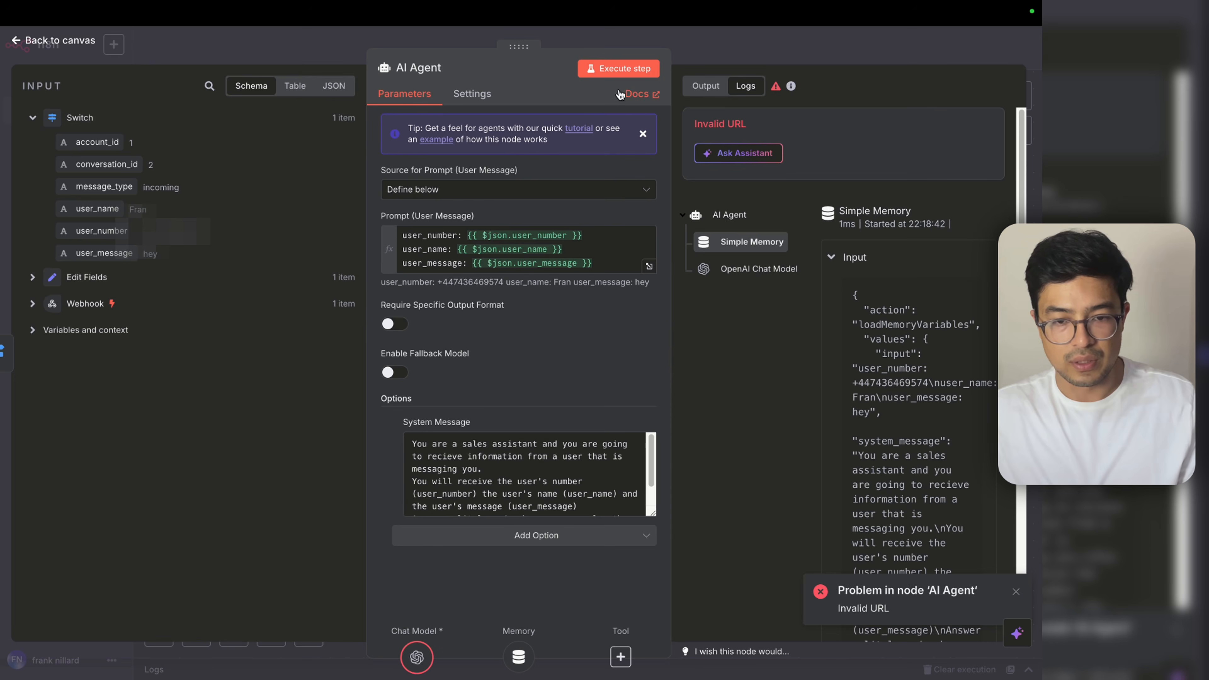
left_click(620, 69)
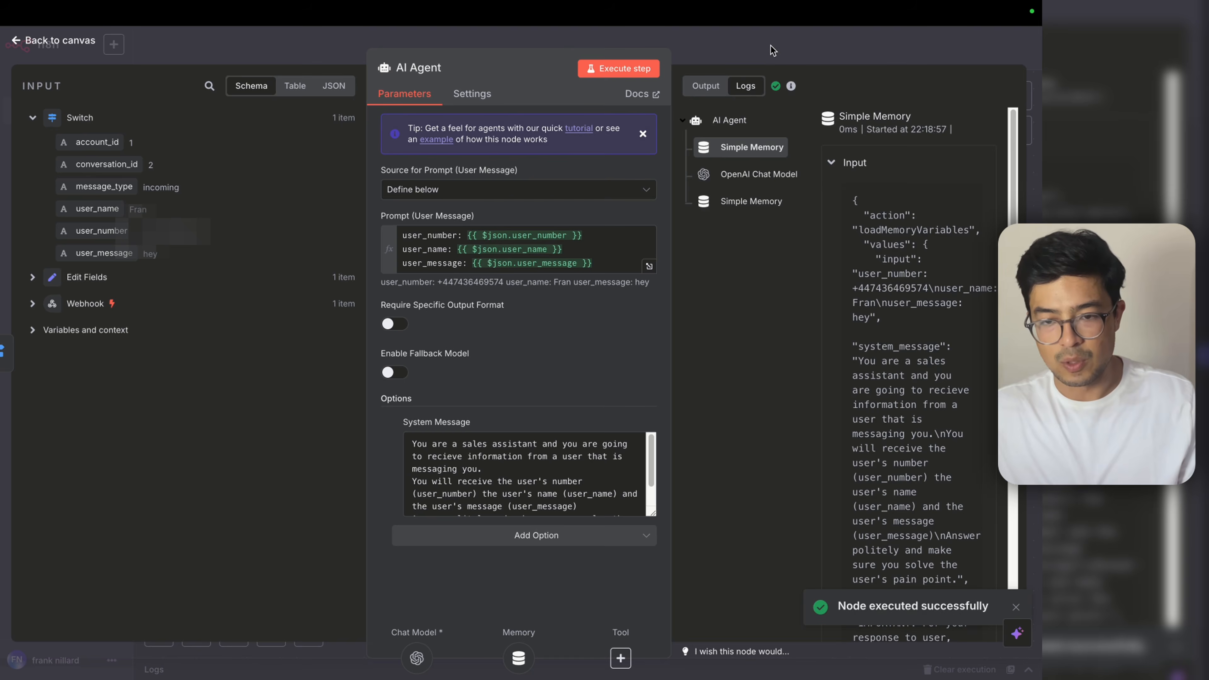
key("Escape")
double_click(661, 335)
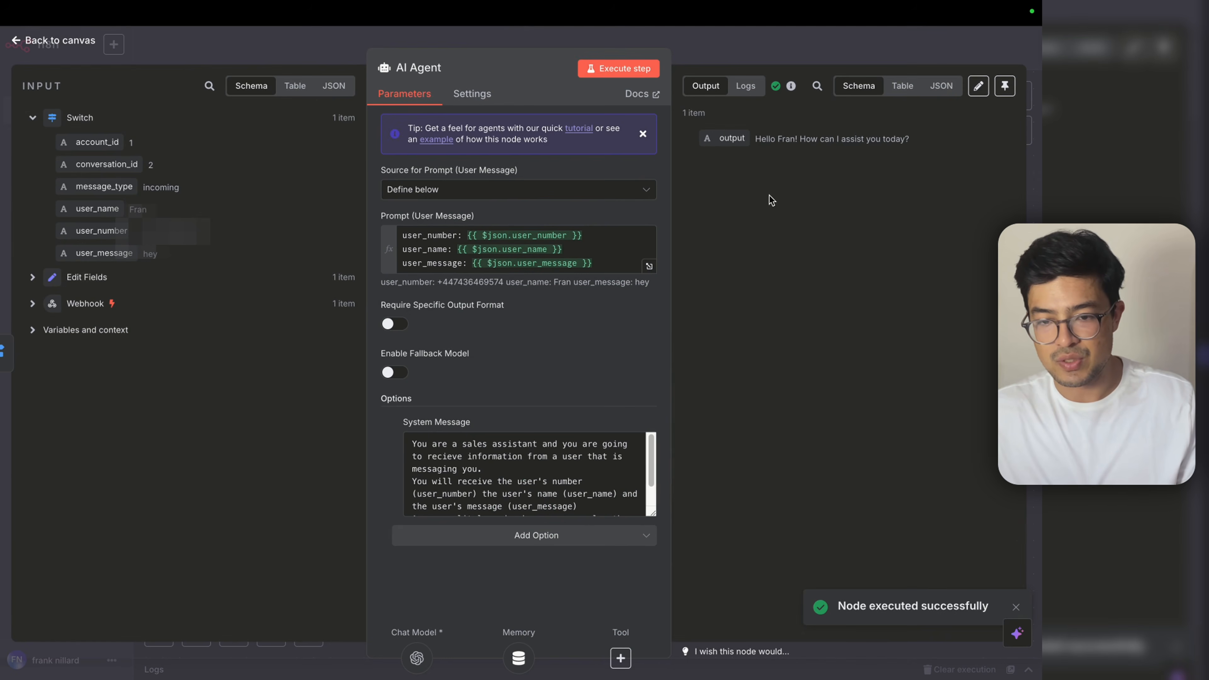
left_click_drag(760, 139, 908, 164)
key("Escape")
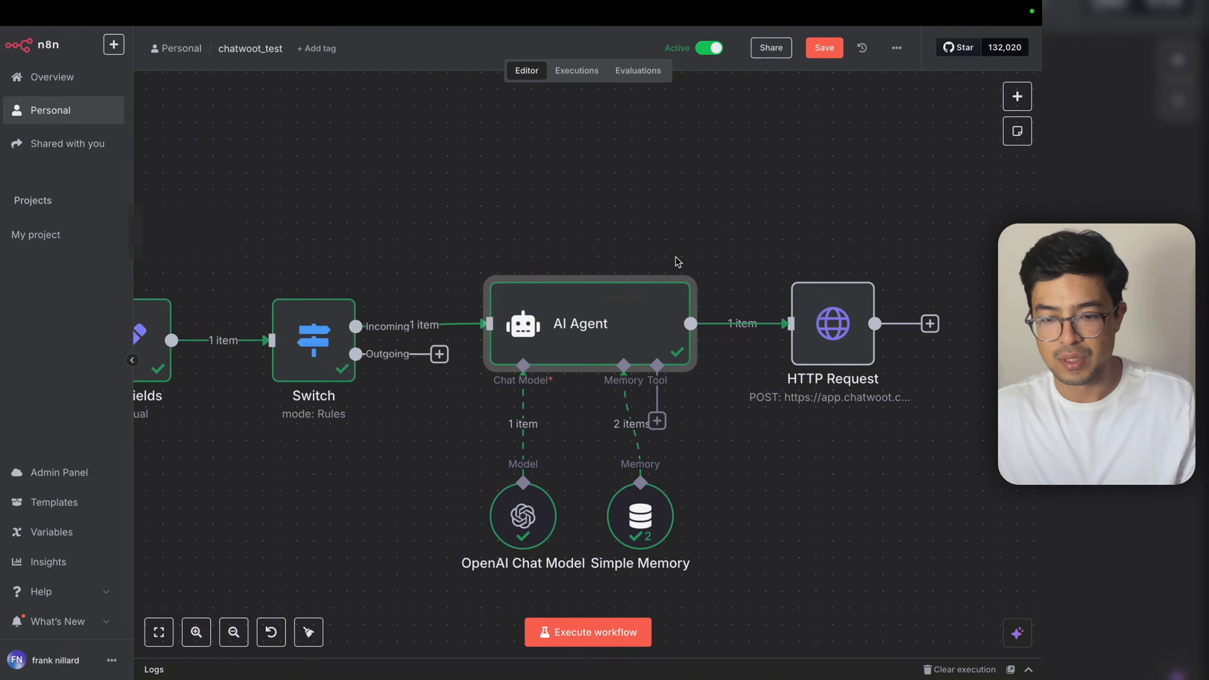
scroll(775, 346, "right", 3)
double_click(774, 346)
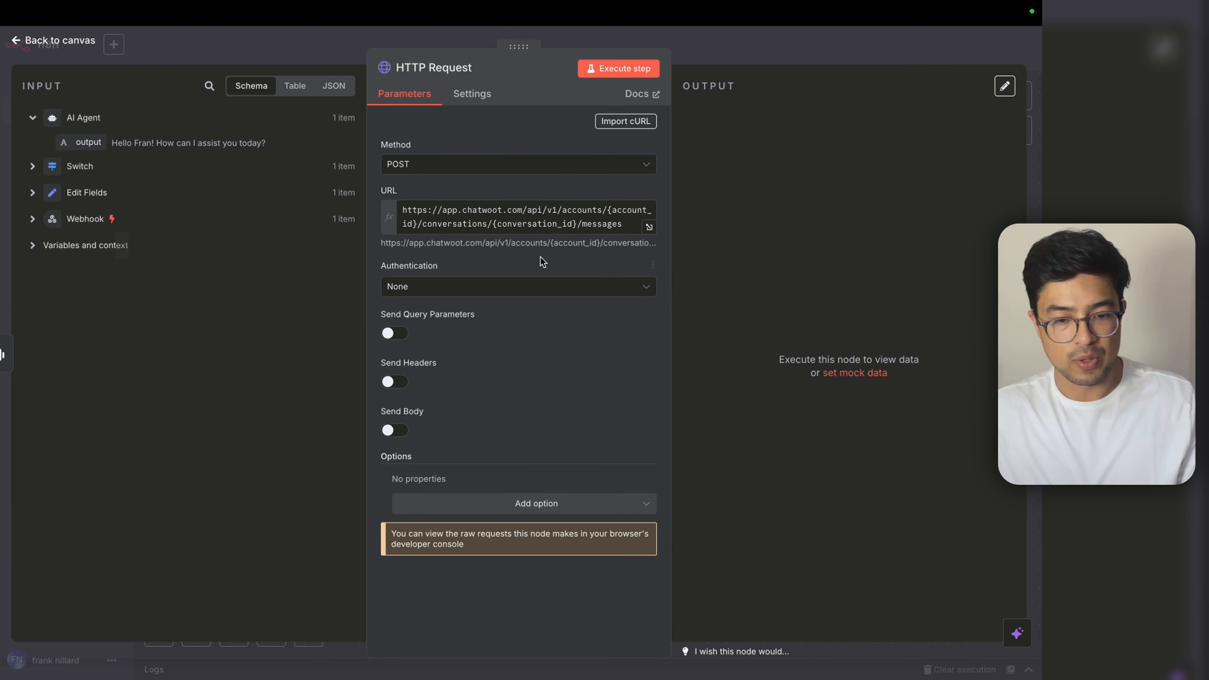
Step: Replace the app.chatwoot.com base of the request URL with the self-hosted Chatwoot address
left_click(34, 166)
left_click(32, 326)
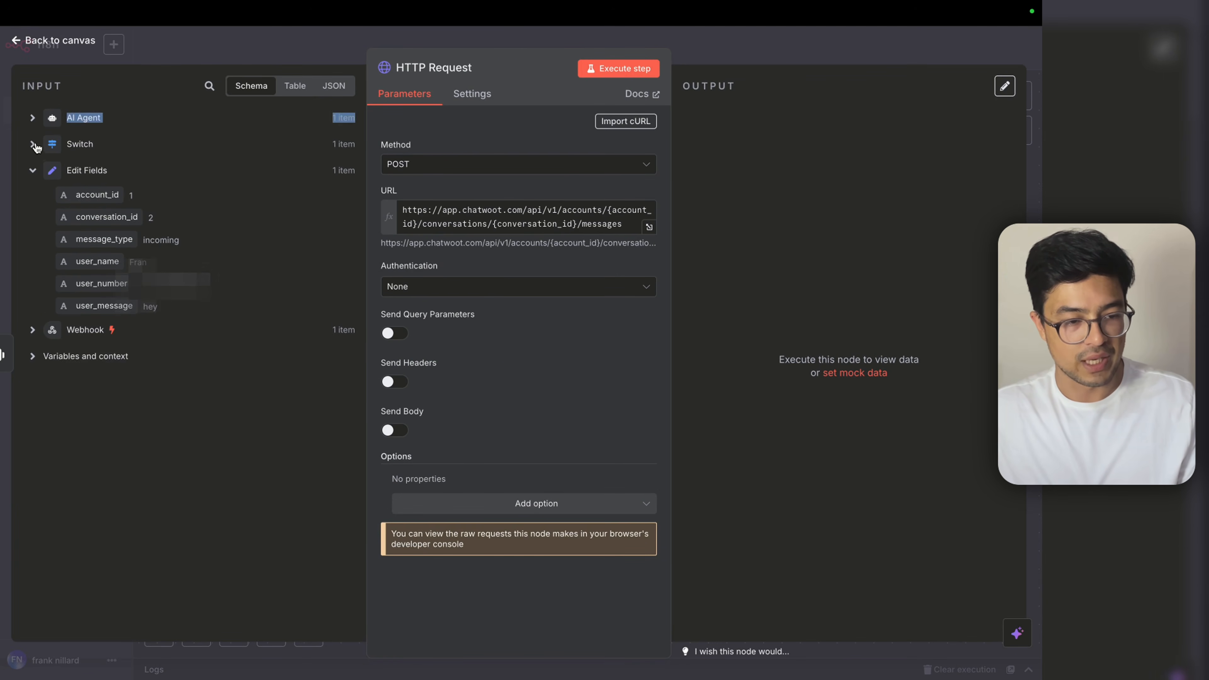
left_click_drag(523, 210, 403, 211)
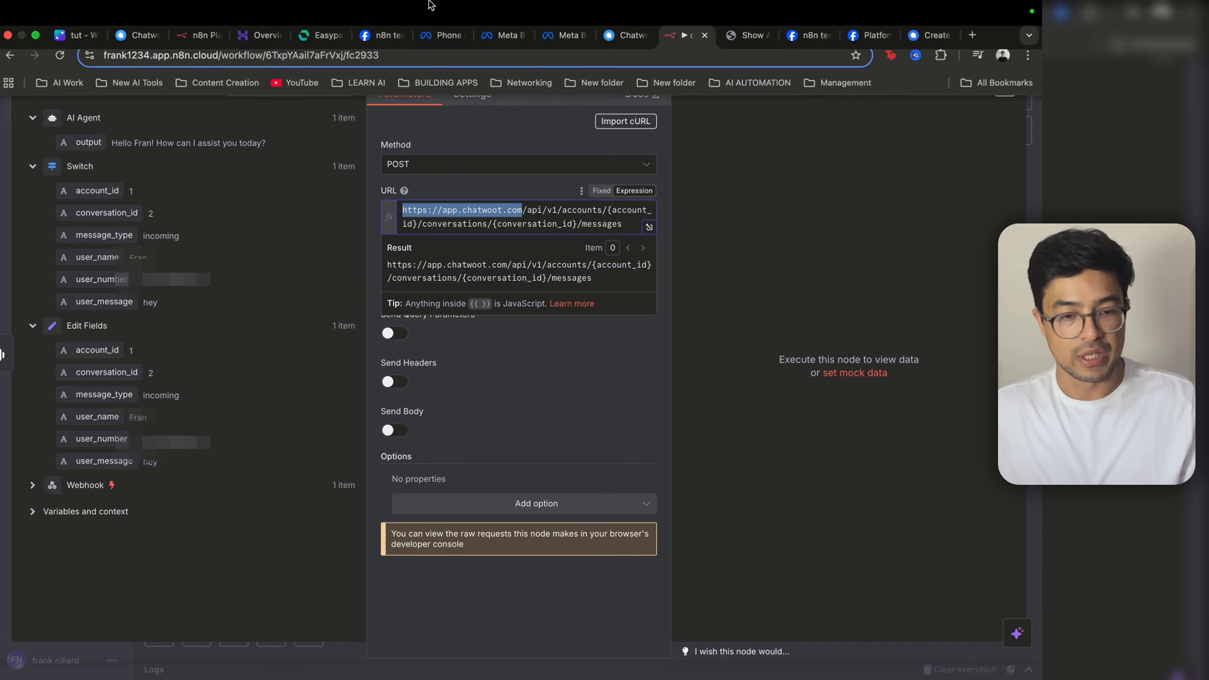
key("ctrl+shift+Tab")
left_click(242, 71)
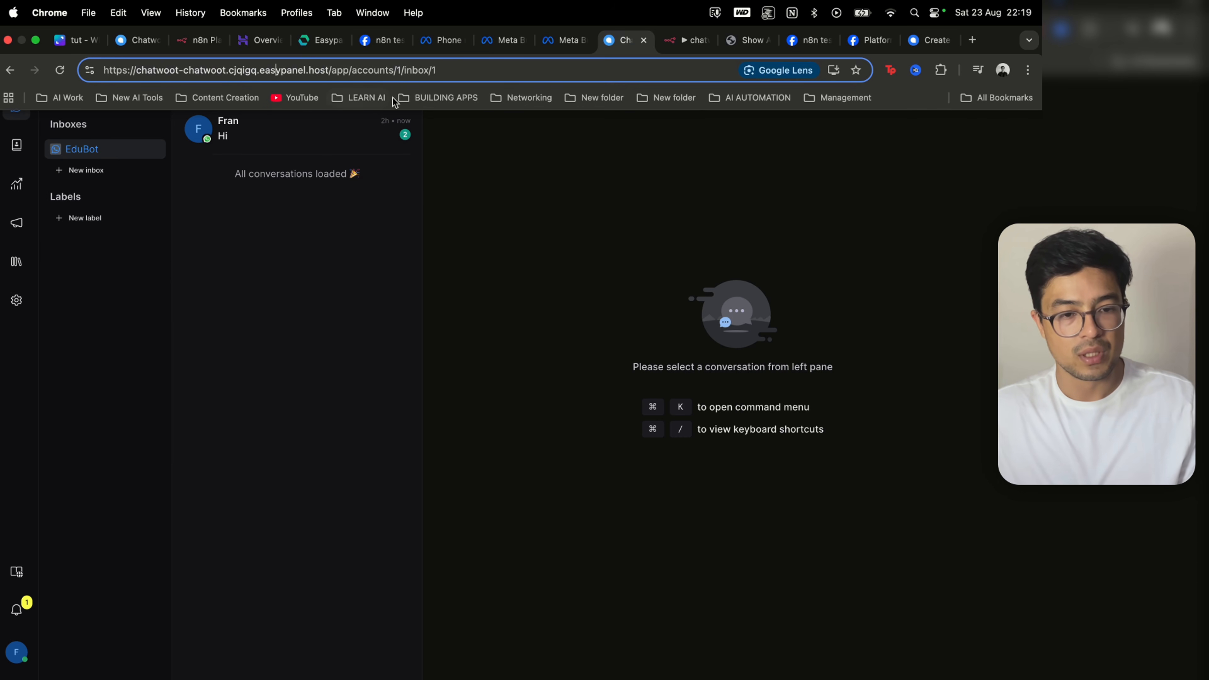
left_click_drag(328, 70, 97, 70)
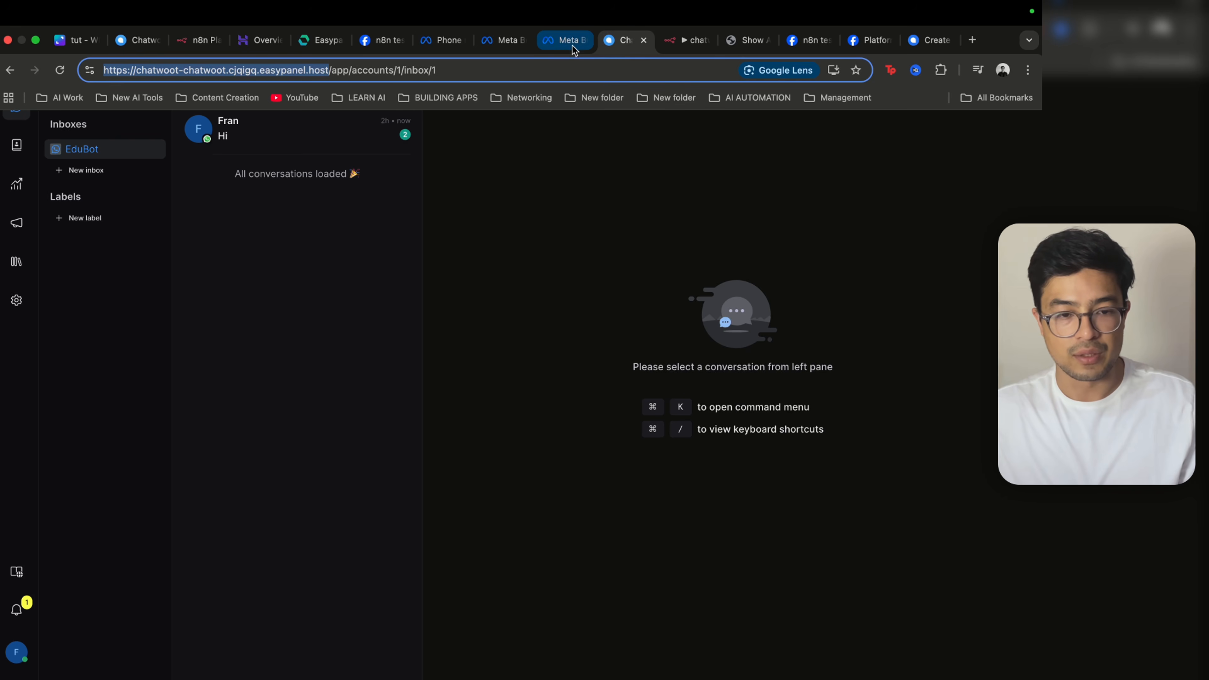
left_click(671, 46)
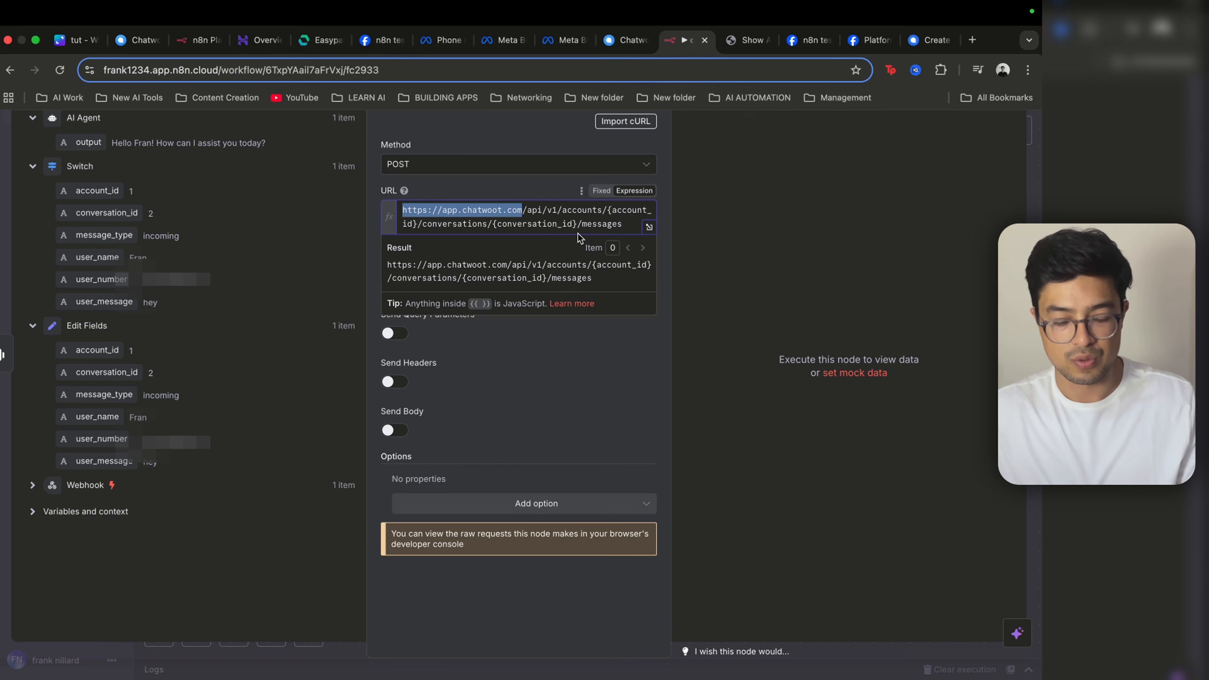
key("super+v")
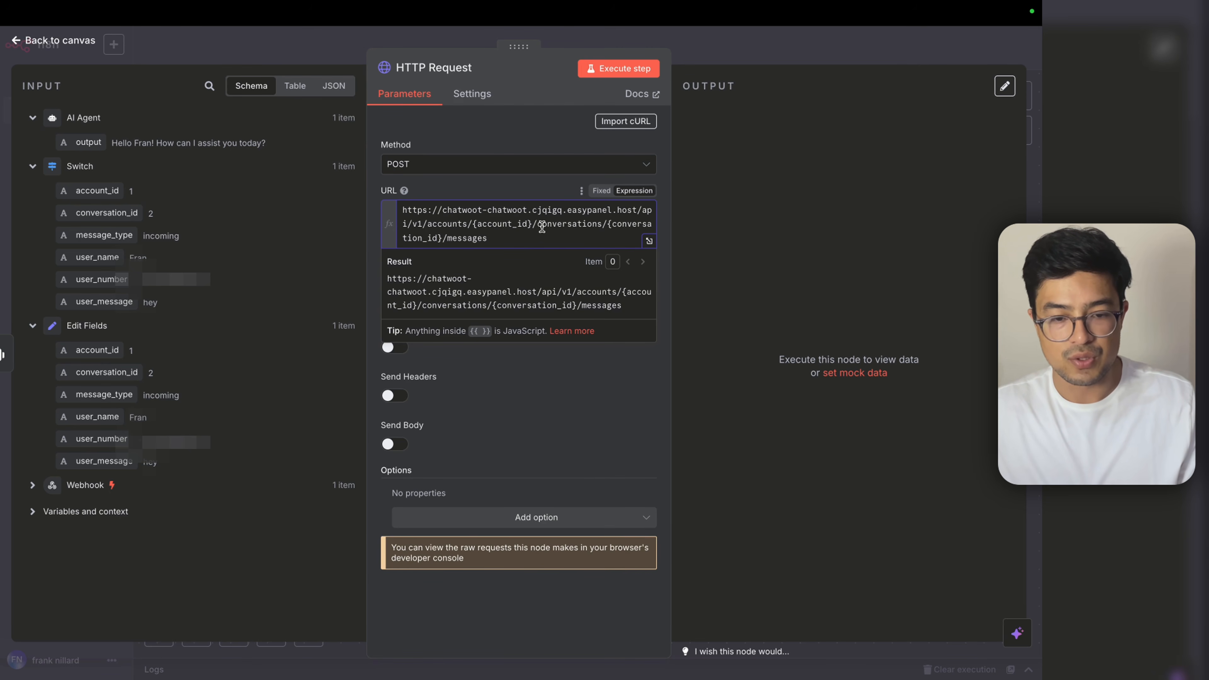
Step: Replace the {account_id} URL placeholder with the Switch node's account_id field
left_click_drag(534, 224, 472, 224)
key("BackSpace")
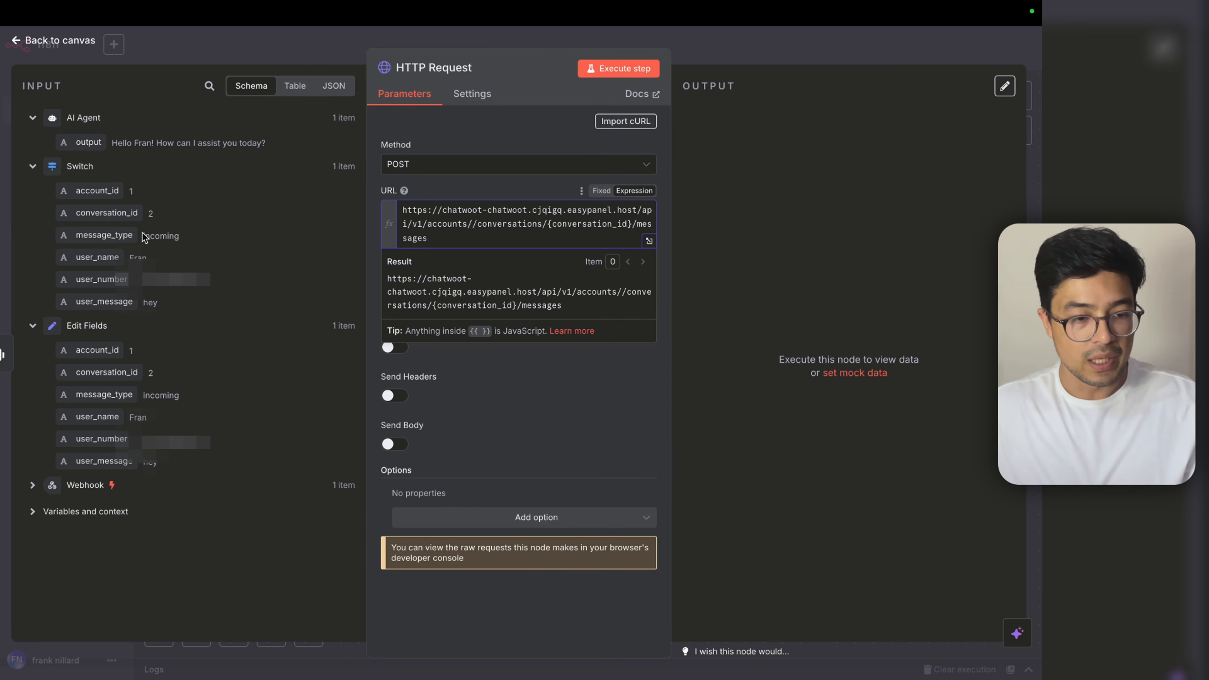
left_click_drag(109, 195, 473, 228)
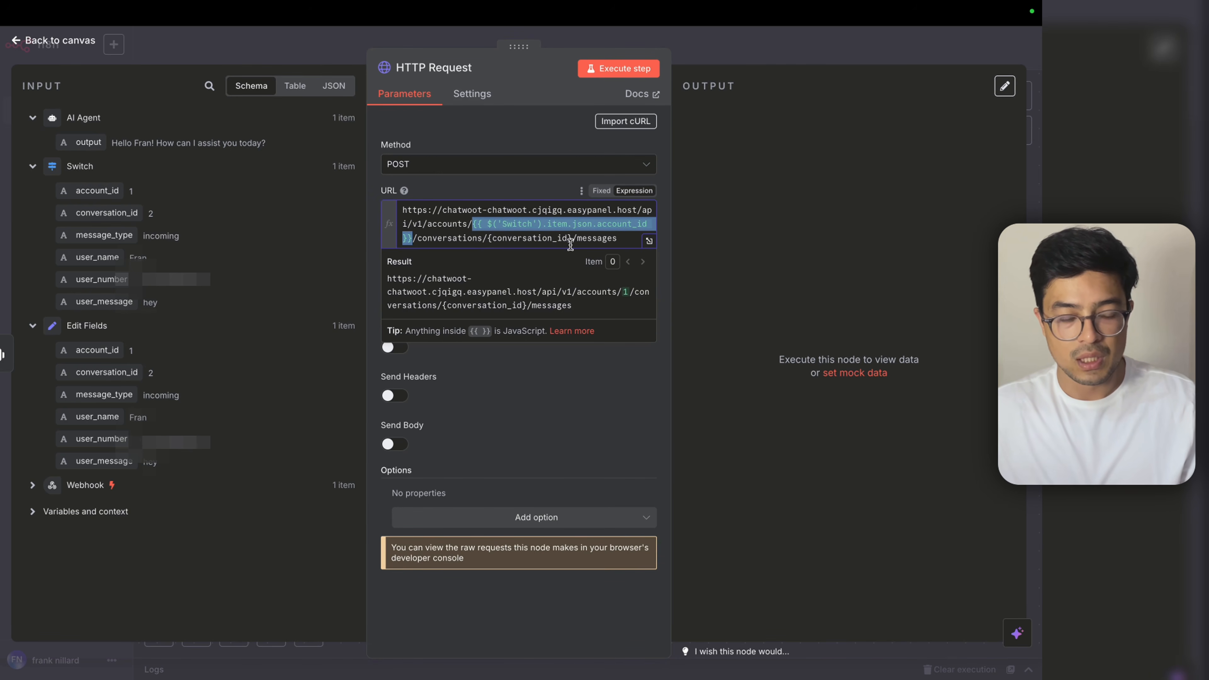
key("BackSpace")
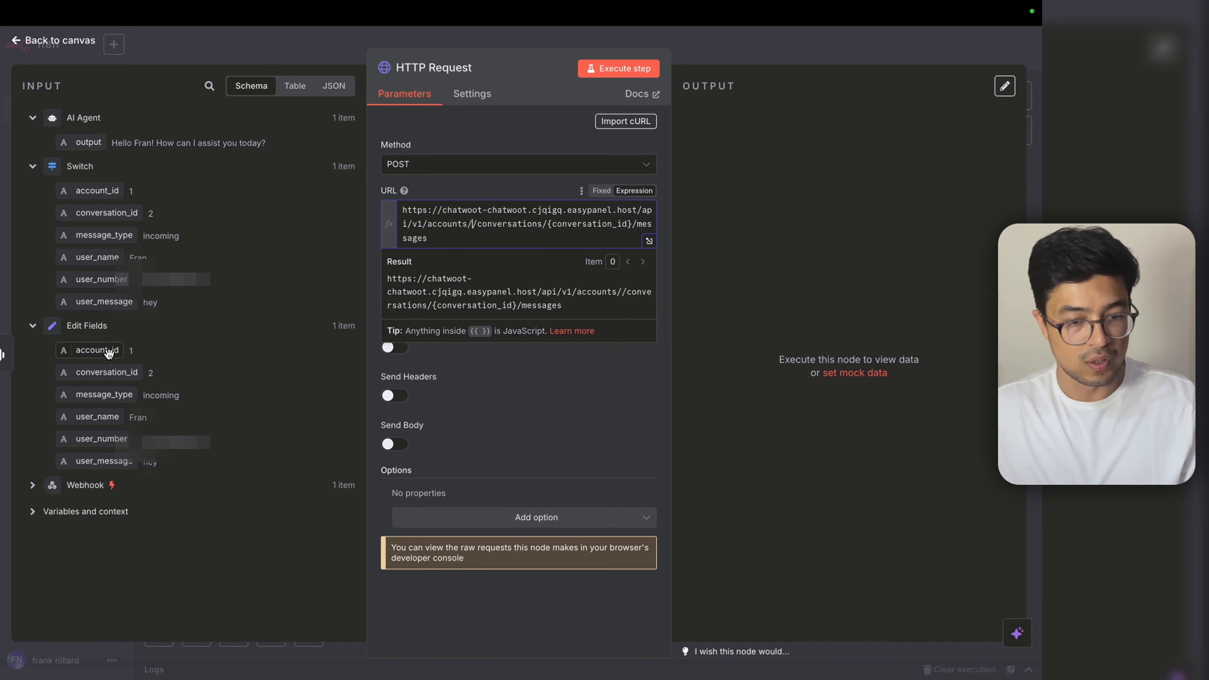
left_click_drag(109, 352, 473, 228)
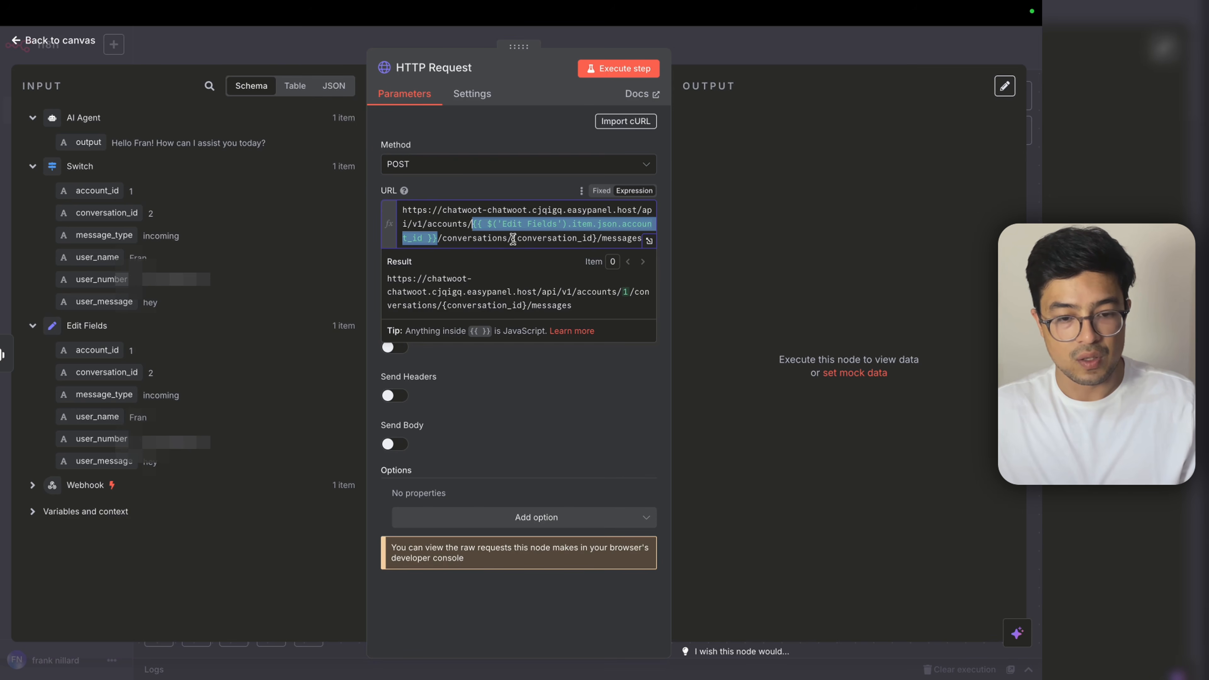
key("BackSpace")
left_click_drag(97, 191, 493, 228)
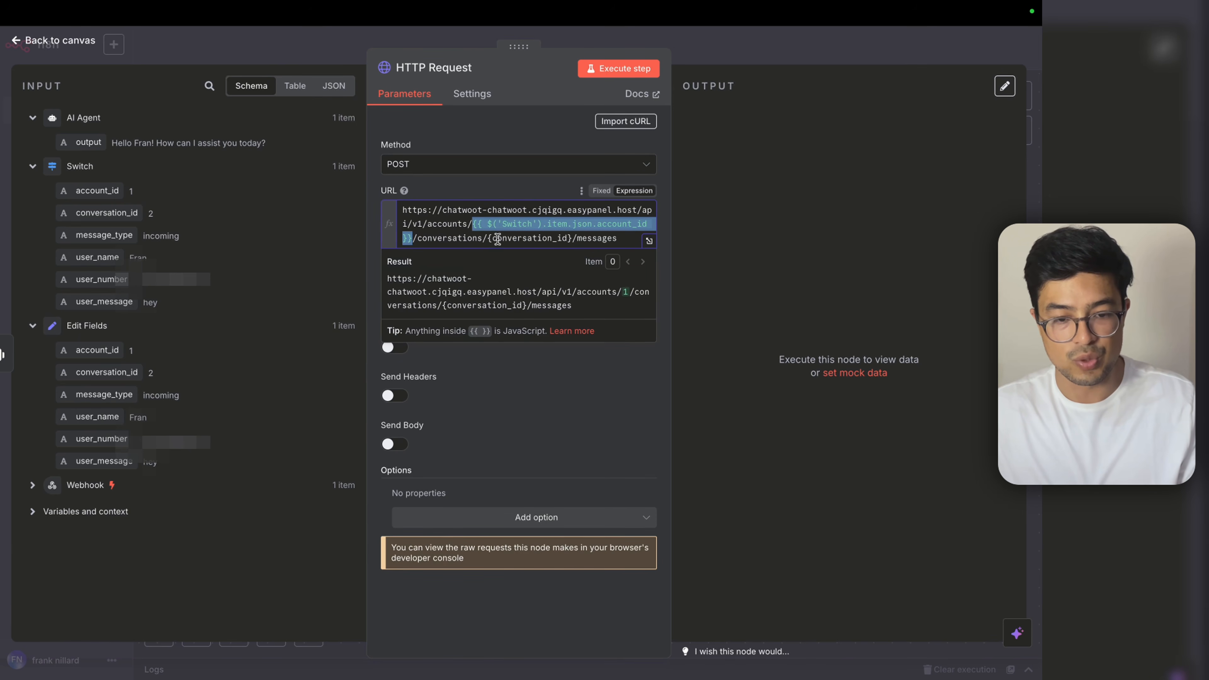
Step: Replace the {conversation_id} URL placeholder with the Switch node's conversation_id field
left_click_drag(488, 238, 572, 238)
key("BackSpace")
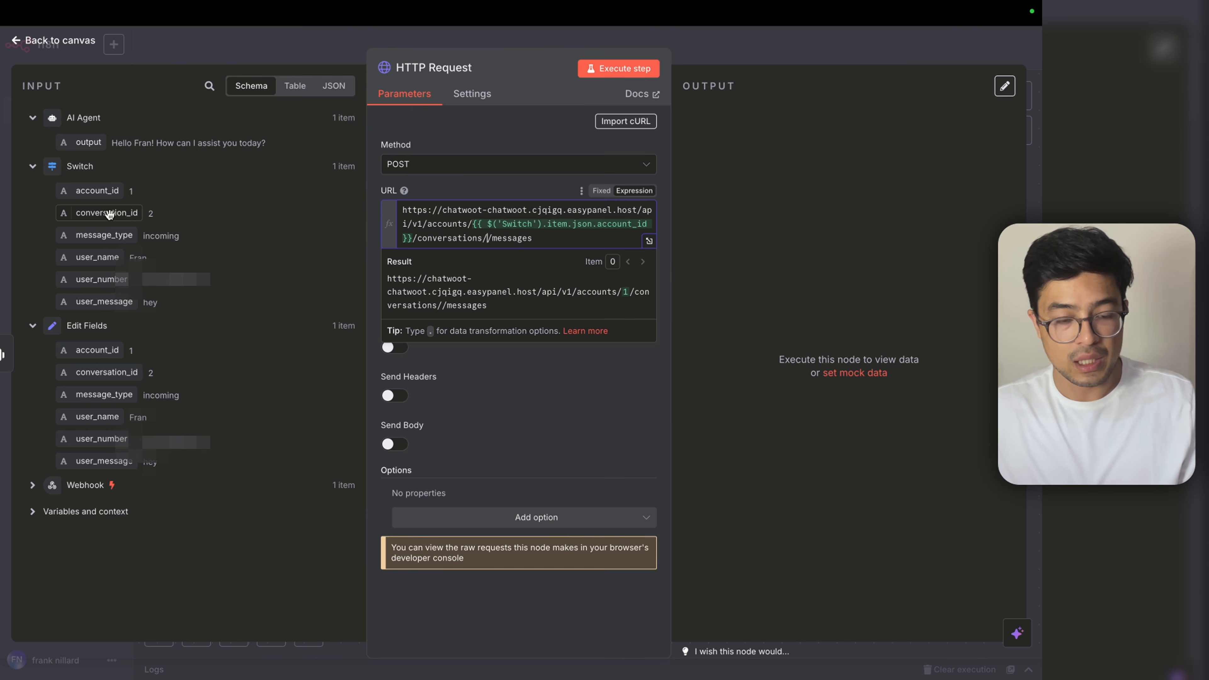
left_click_drag(108, 214, 537, 269)
left_click(520, 254)
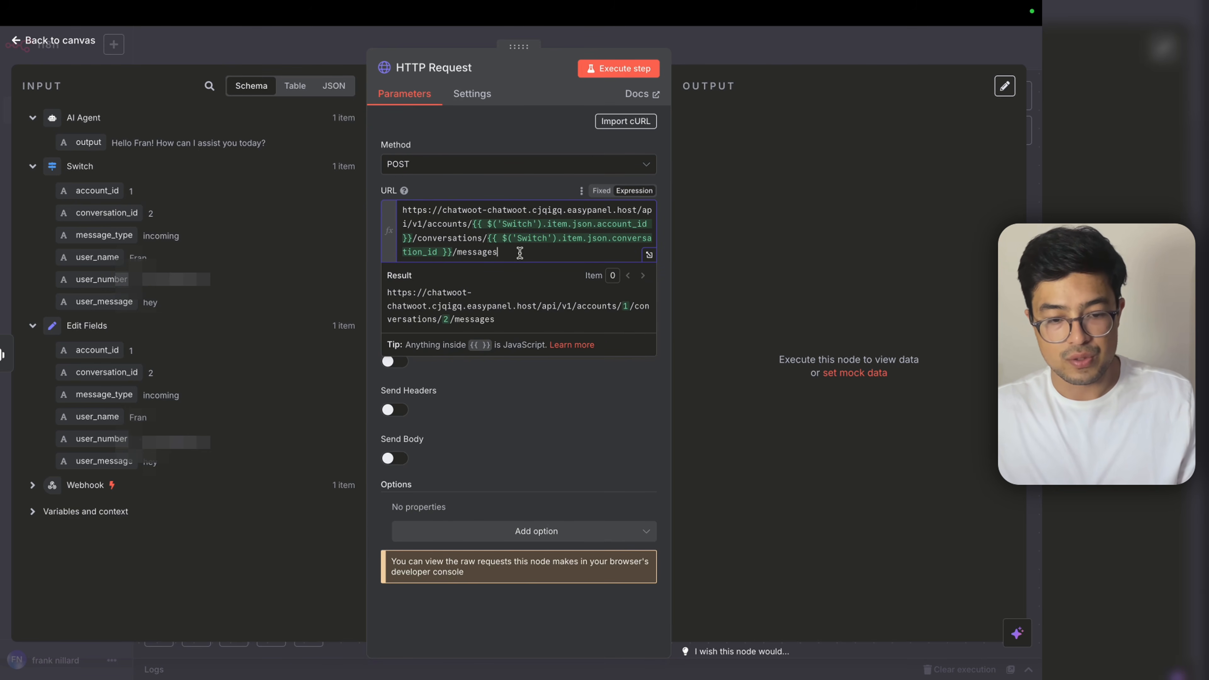
left_click(575, 401)
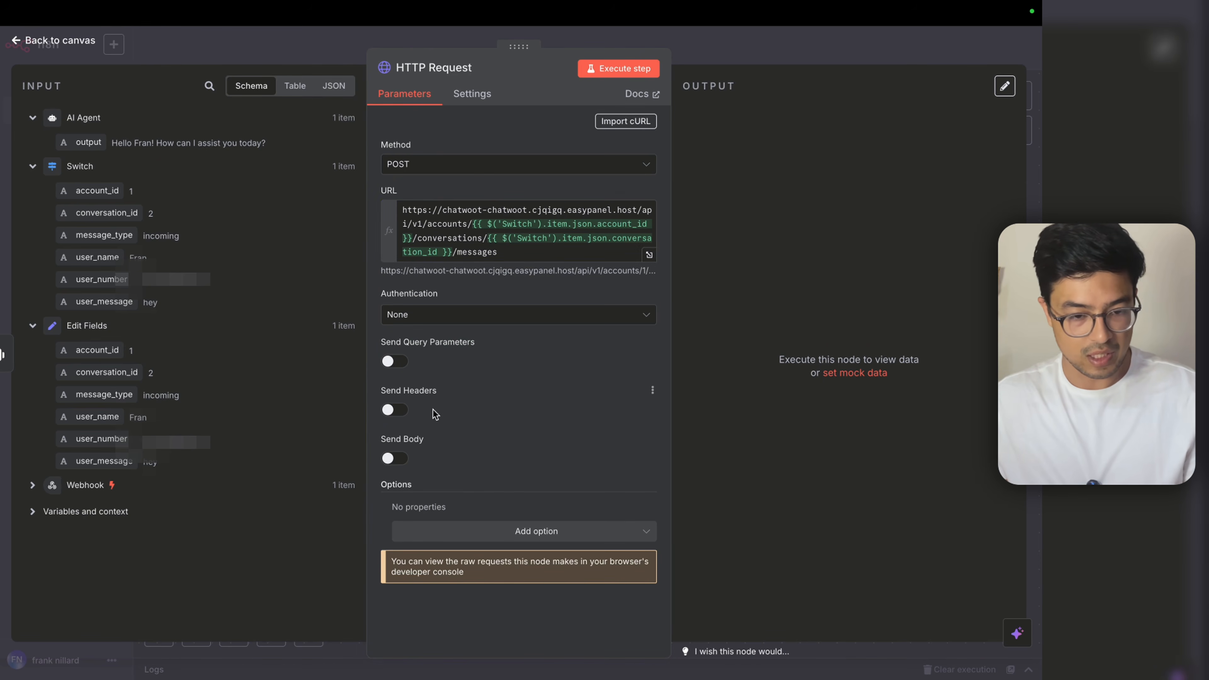
Step: Look up the required request headers in Chatwoot's Create New Message API docs
mouse_move(499, 4)
left_click(927, 46)
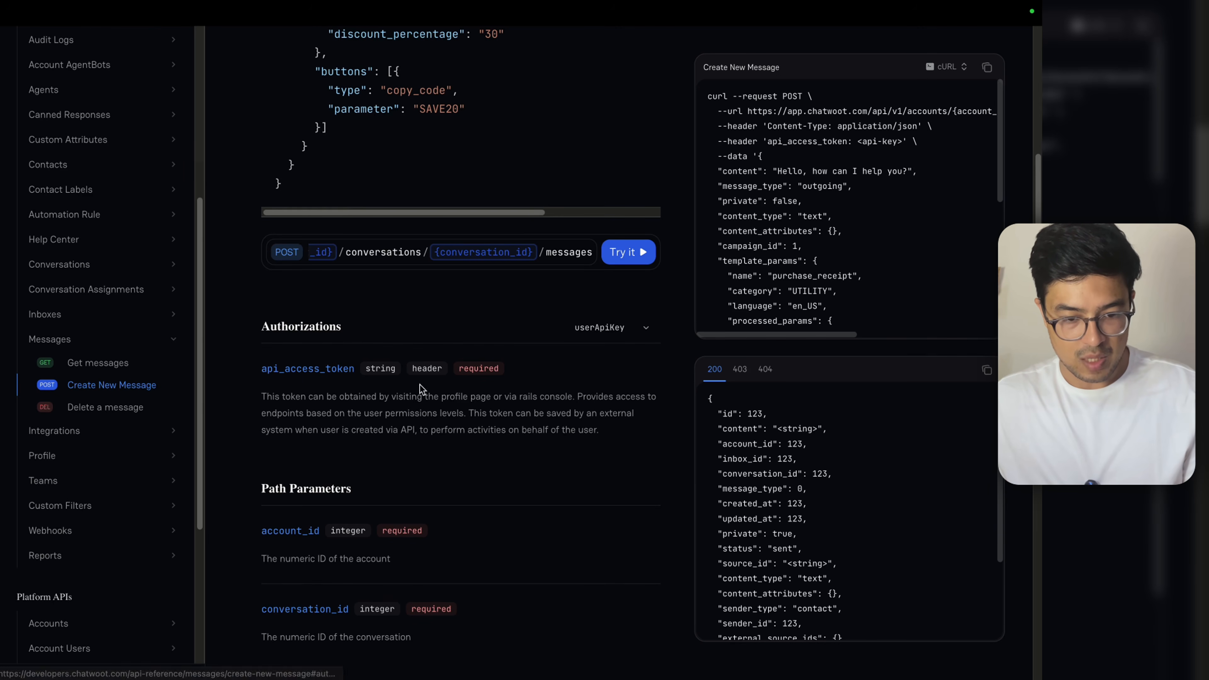
scroll(454, 355, "down", 1)
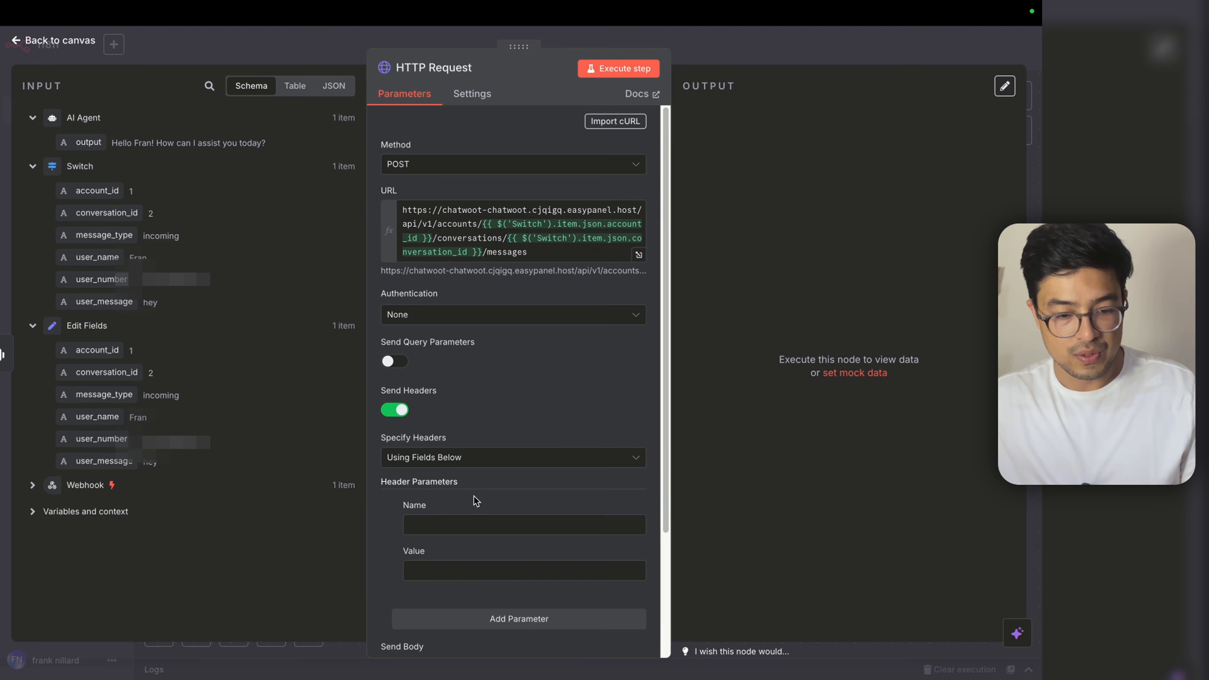
scroll(475, 501, "down", 1)
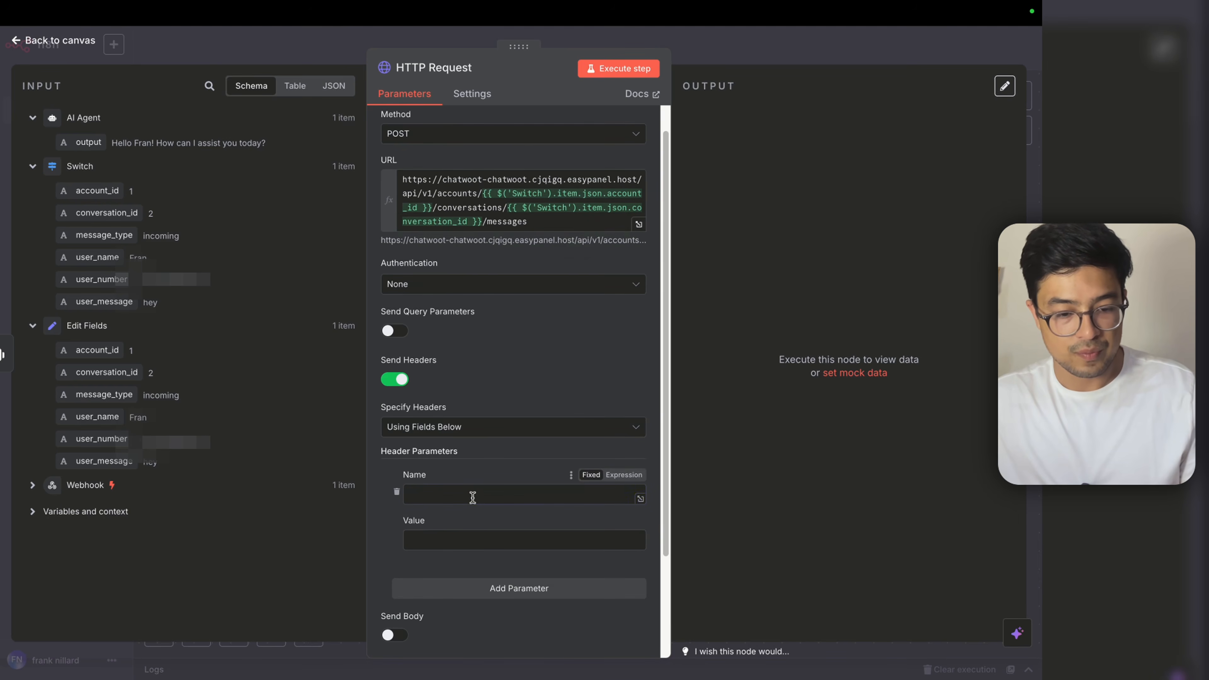
type("api:")
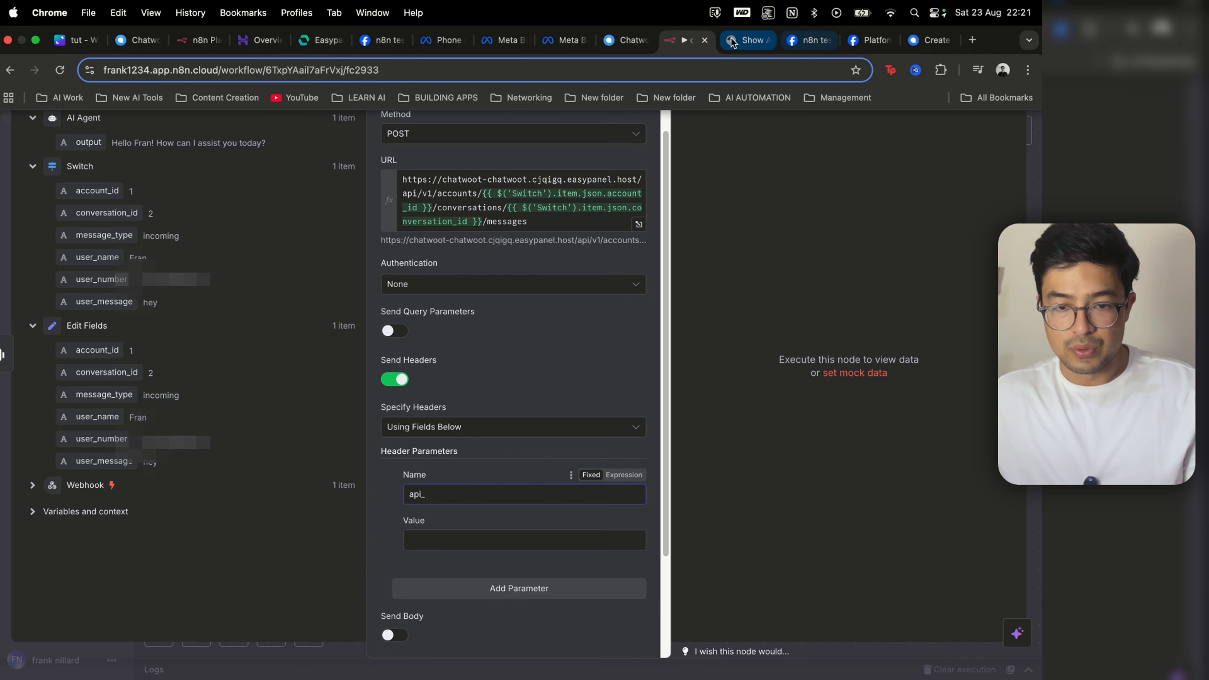
left_click(920, 41)
key("ctrl+super+f")
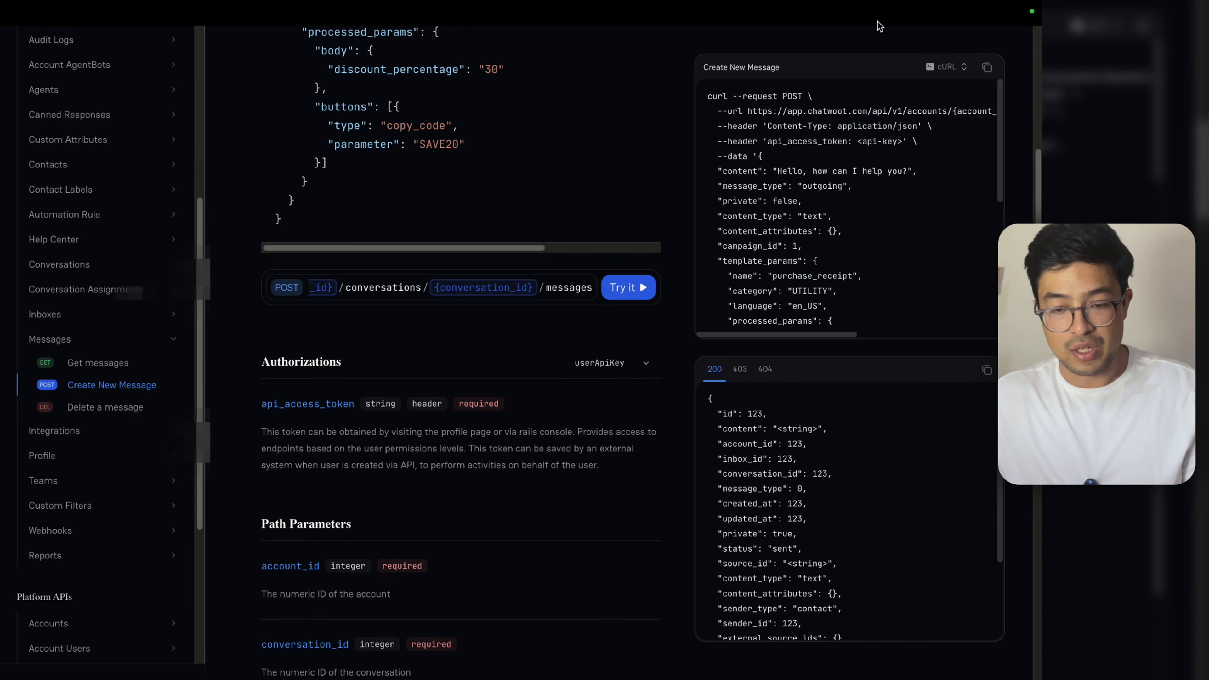
mouse_move(885, 3)
left_click(701, 47)
Step: Add a Content-Type header with value application/json, using the header name copied from the docs
key("BackSpace")
key("BackSpace")
key("BackSpace")
key("BackSpace")
type("contet")
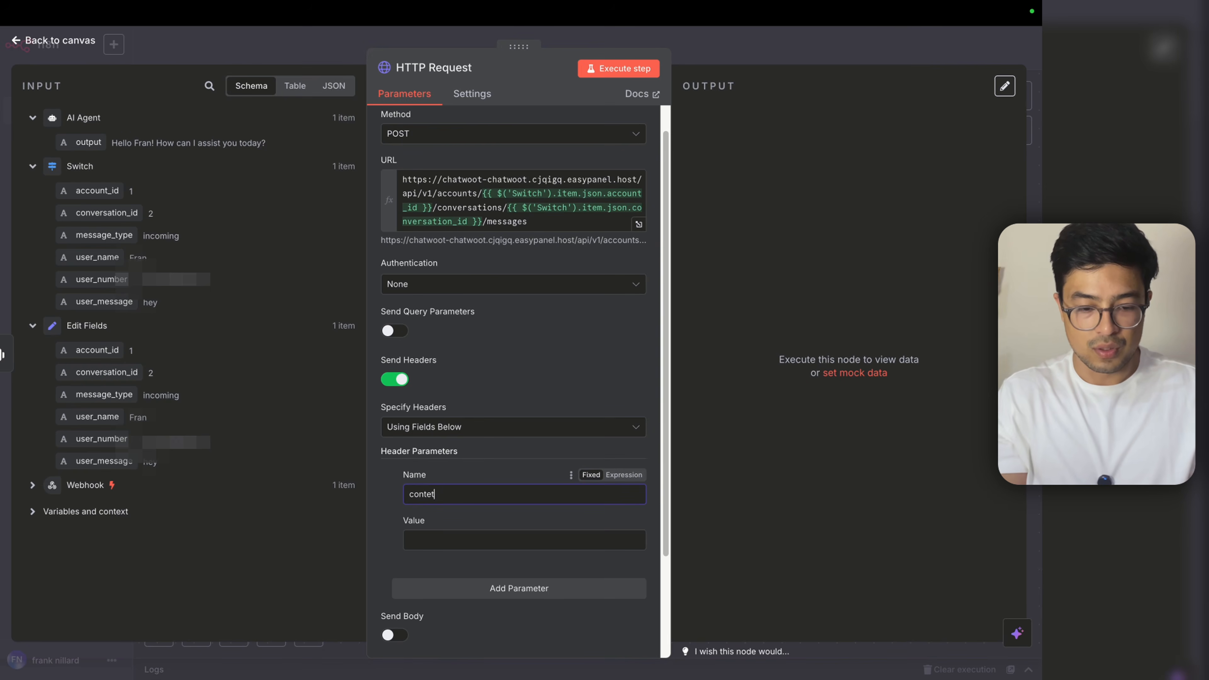
key("BackSpace")
type("nt_type")
key("Tab")
type("applica")
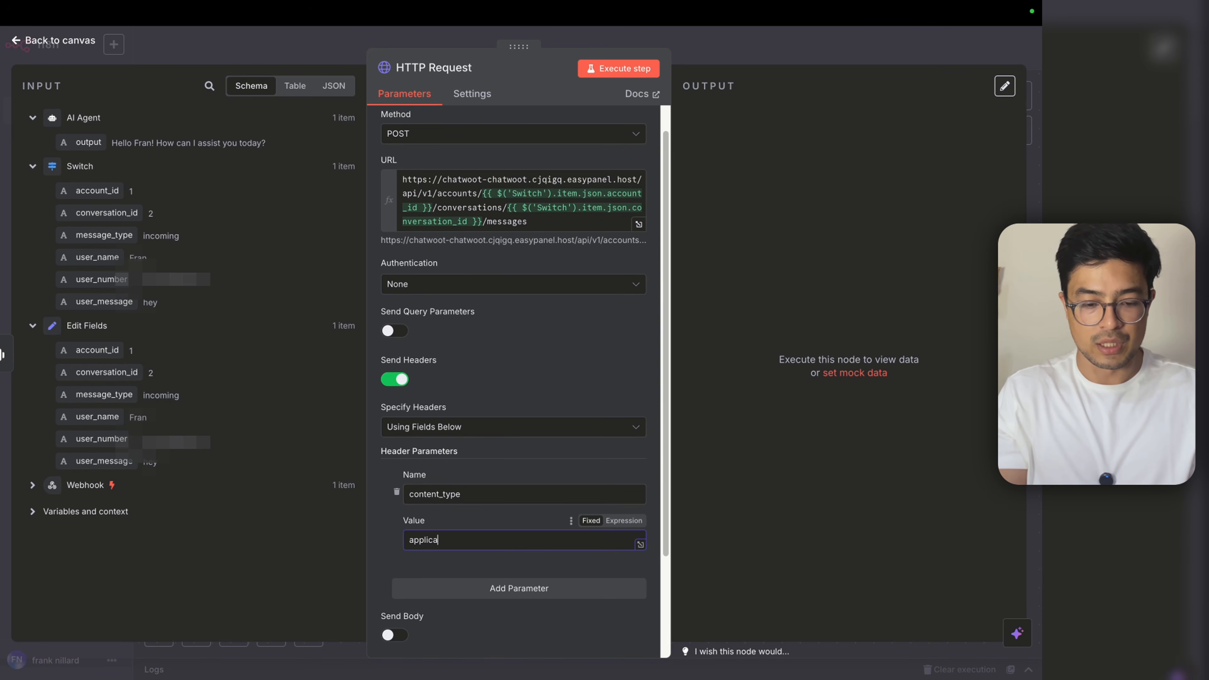
type("tion/json")
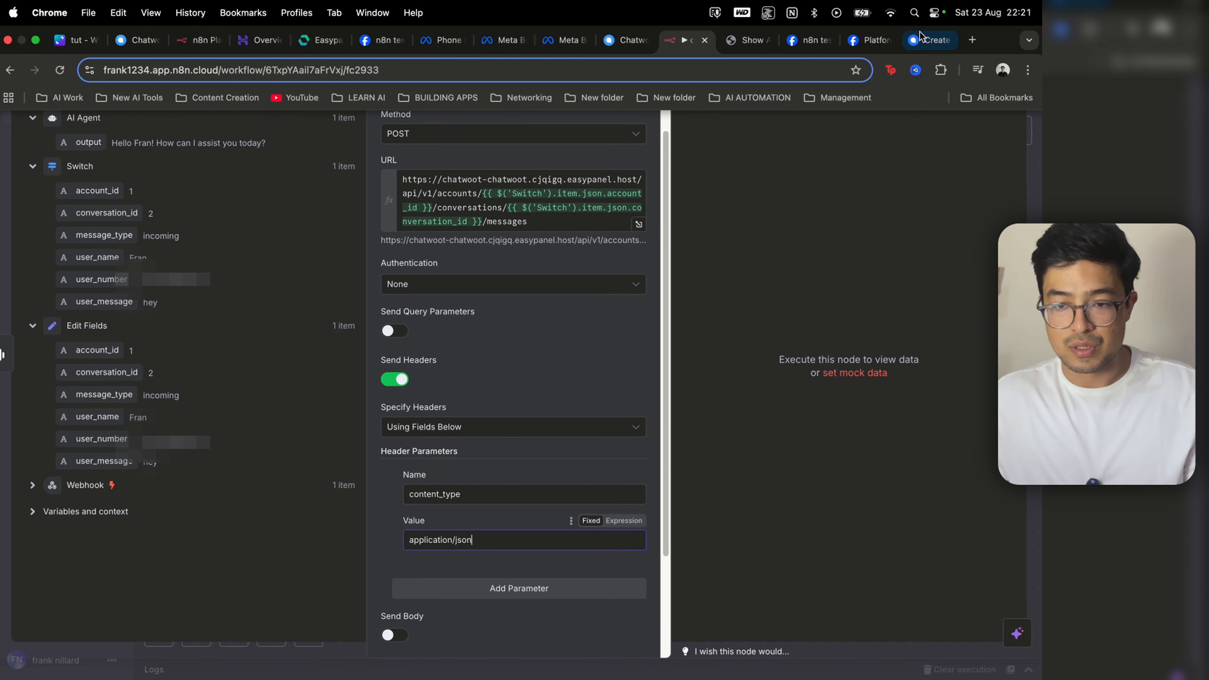
left_click(922, 38)
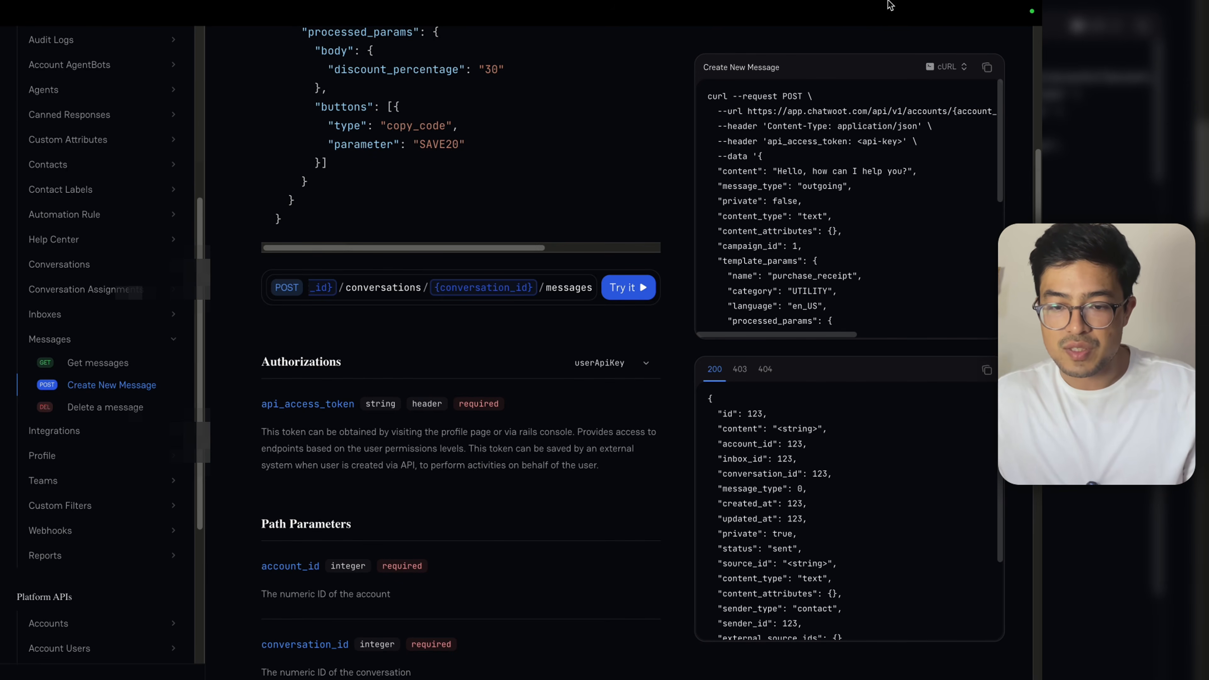
left_click_drag(829, 127, 766, 126)
key("super+c")
left_click(676, 40)
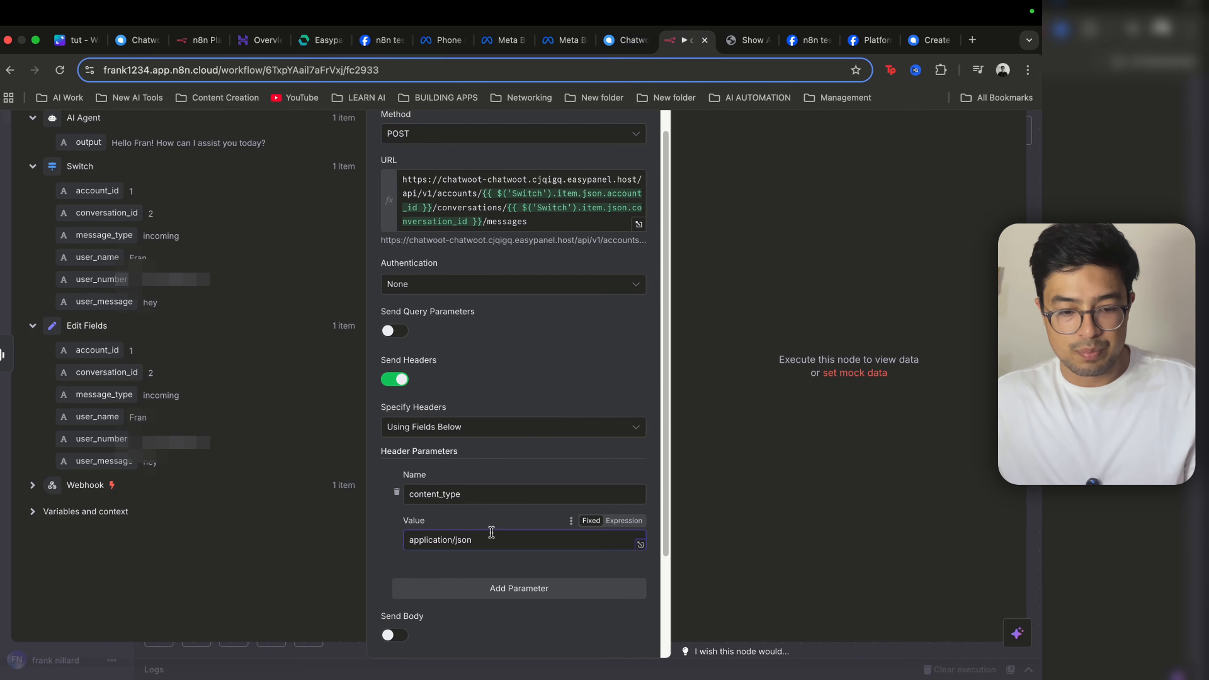
left_click_drag(490, 495, 407, 496)
key("super+v")
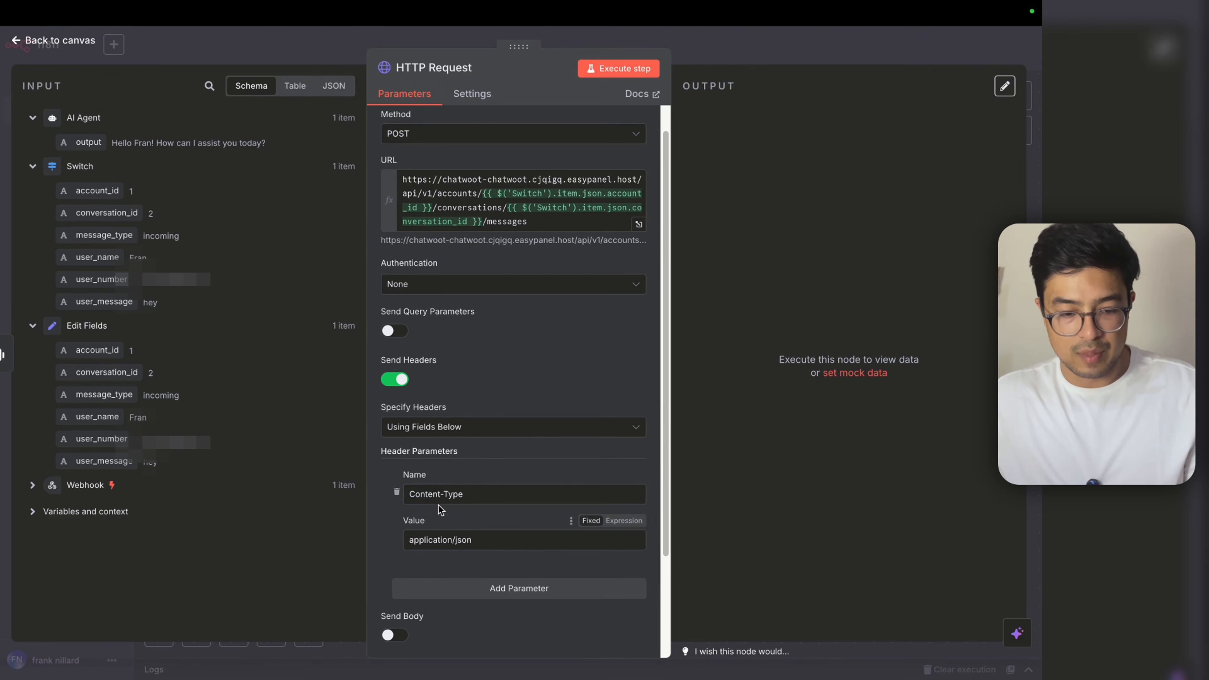
Step: Add a second header named api_access_token, its value left empty for now
scroll(471, 524, "down", 3)
left_click(488, 462)
type("api")
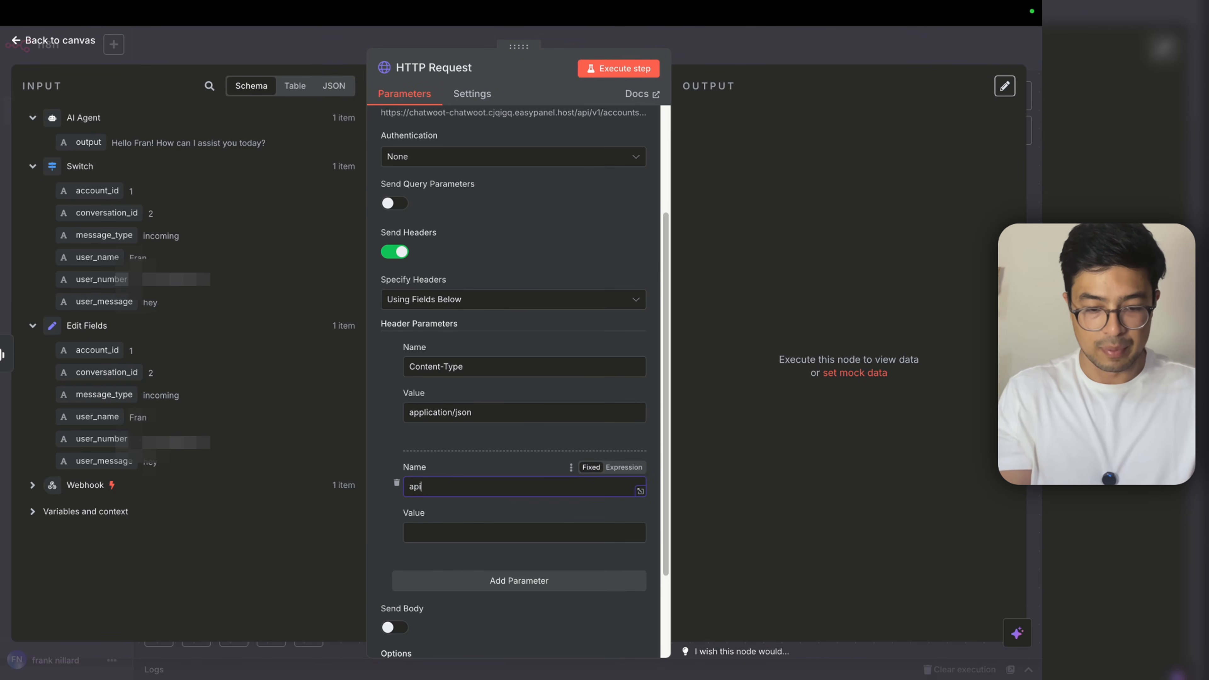
type("_accesss_token")
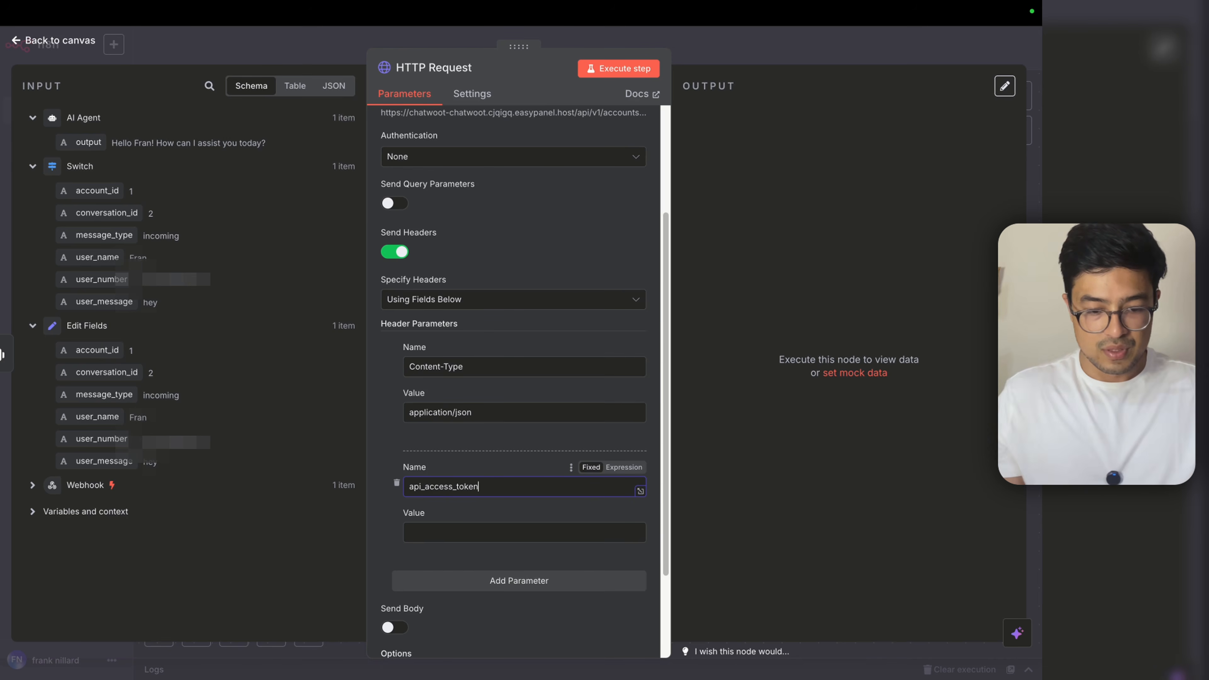
key("Tab")
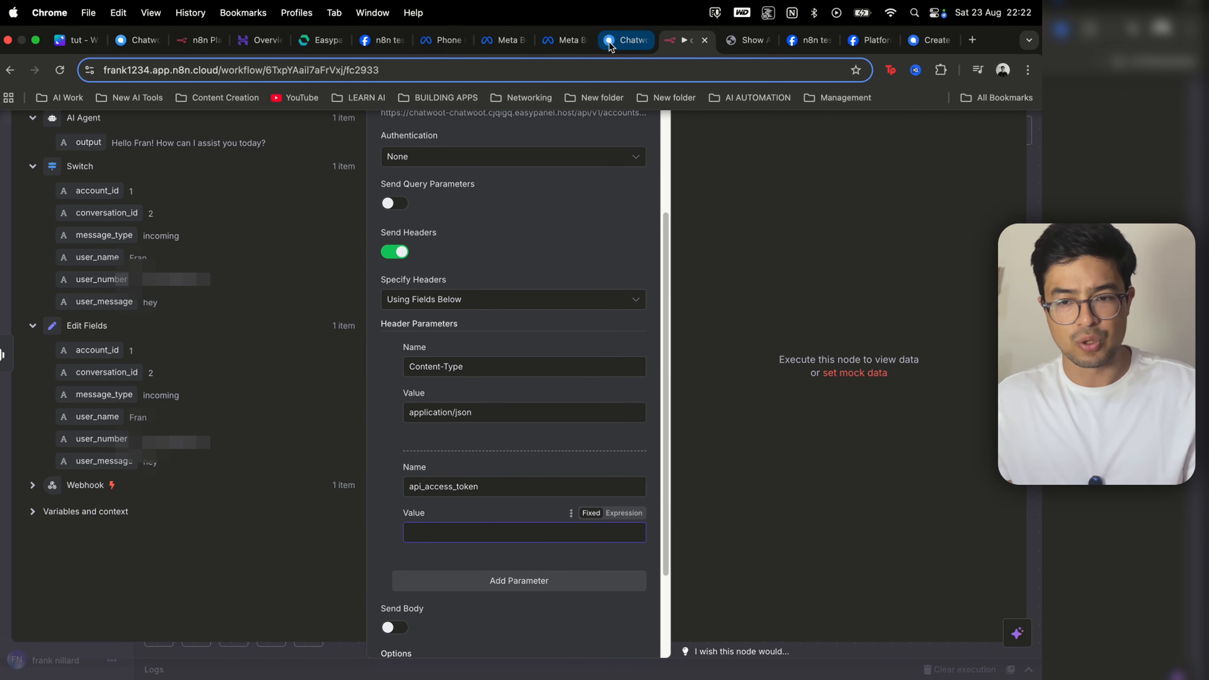
left_click(920, 47)
left_click(625, 41)
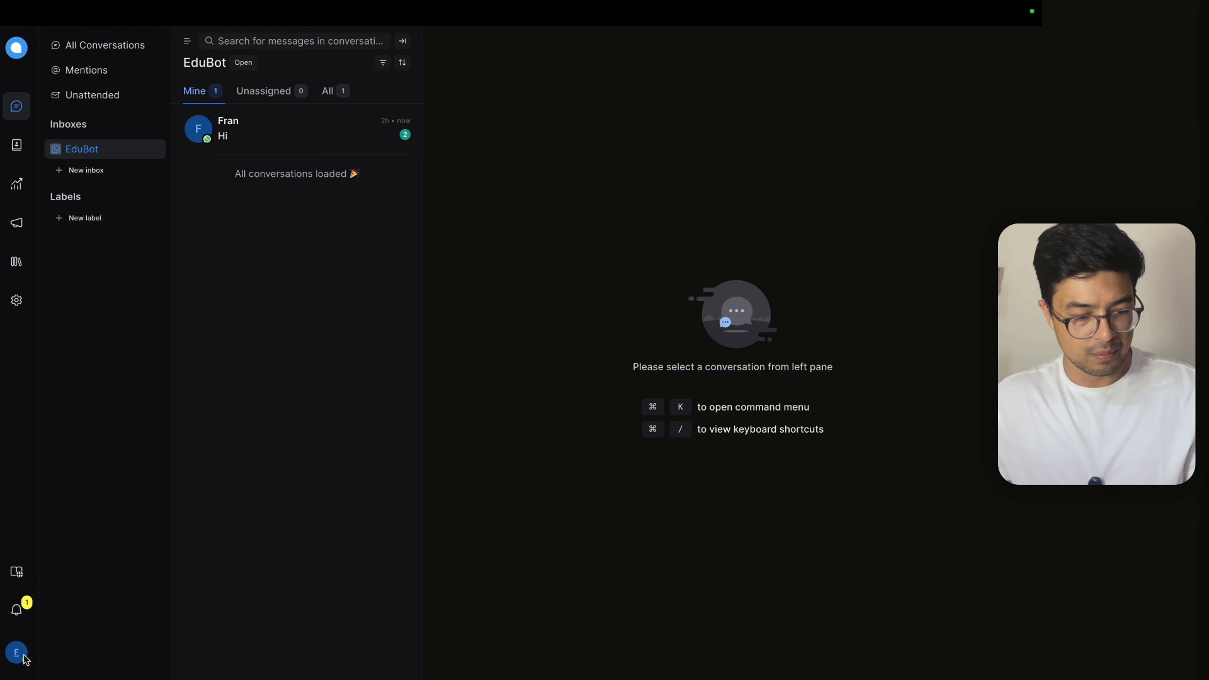
Step: Open the edubot agent bot under Agent Bots in Chatwoot's Super Admin console to get its access token
left_click(14, 653)
left_click(60, 592)
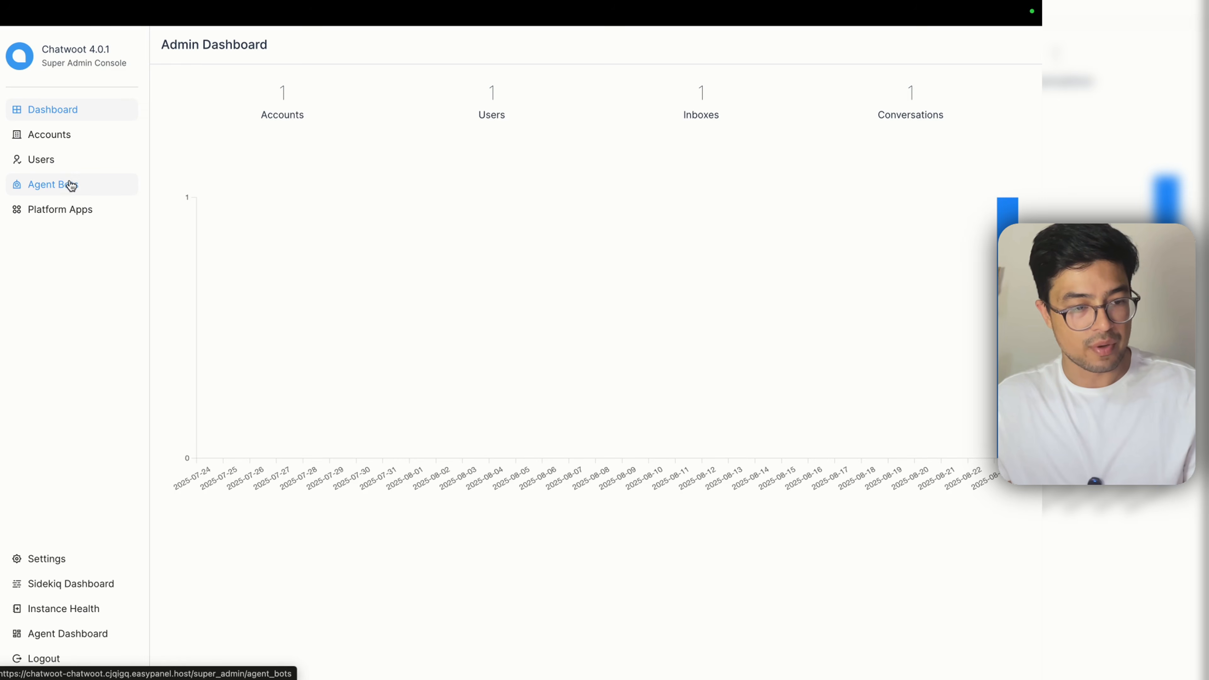
left_click(69, 184)
left_click(826, 126)
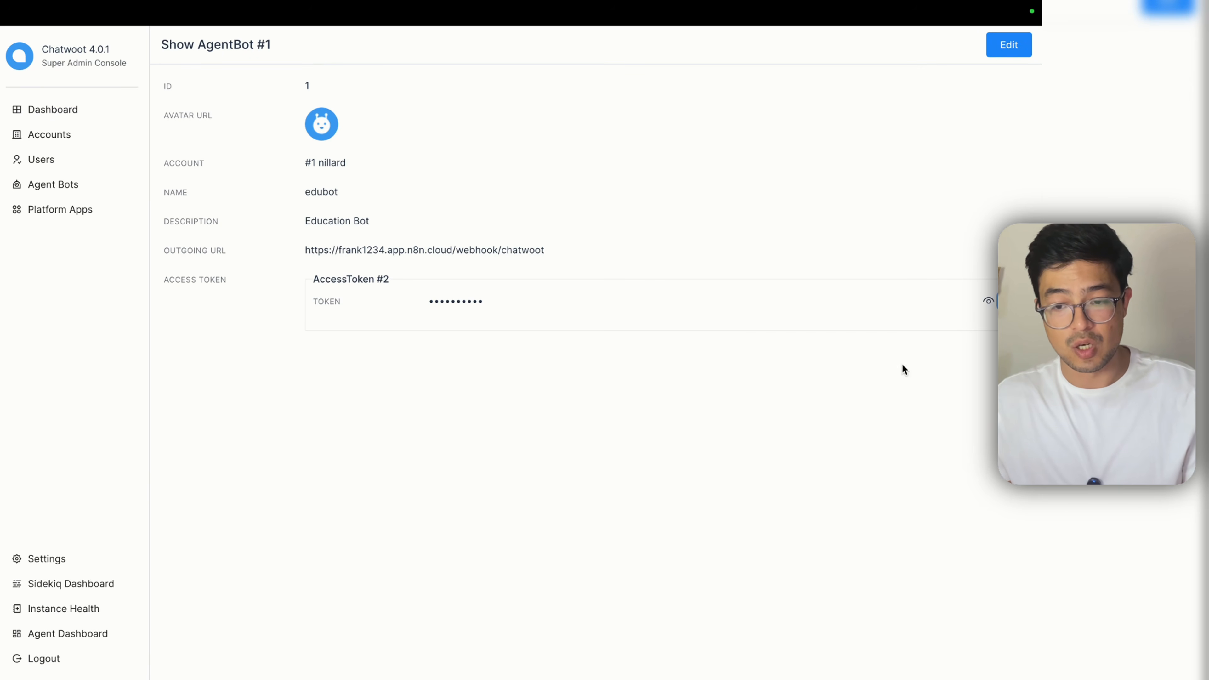
mouse_move(595, 3)
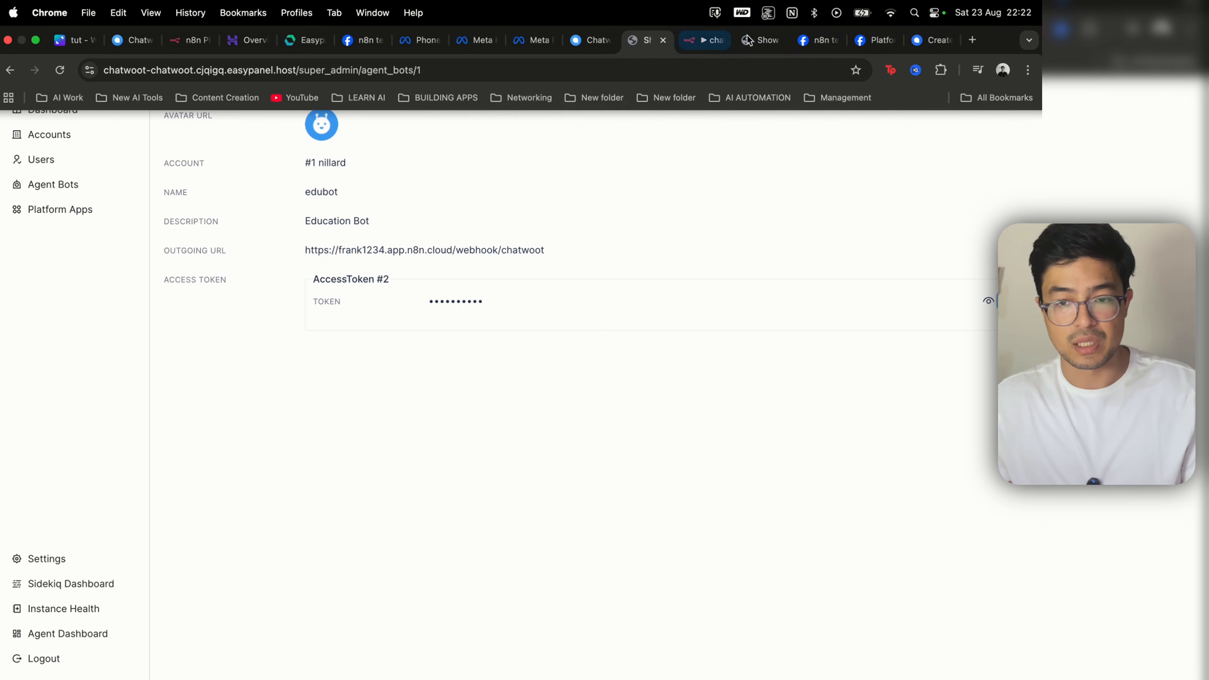
left_click(710, 40)
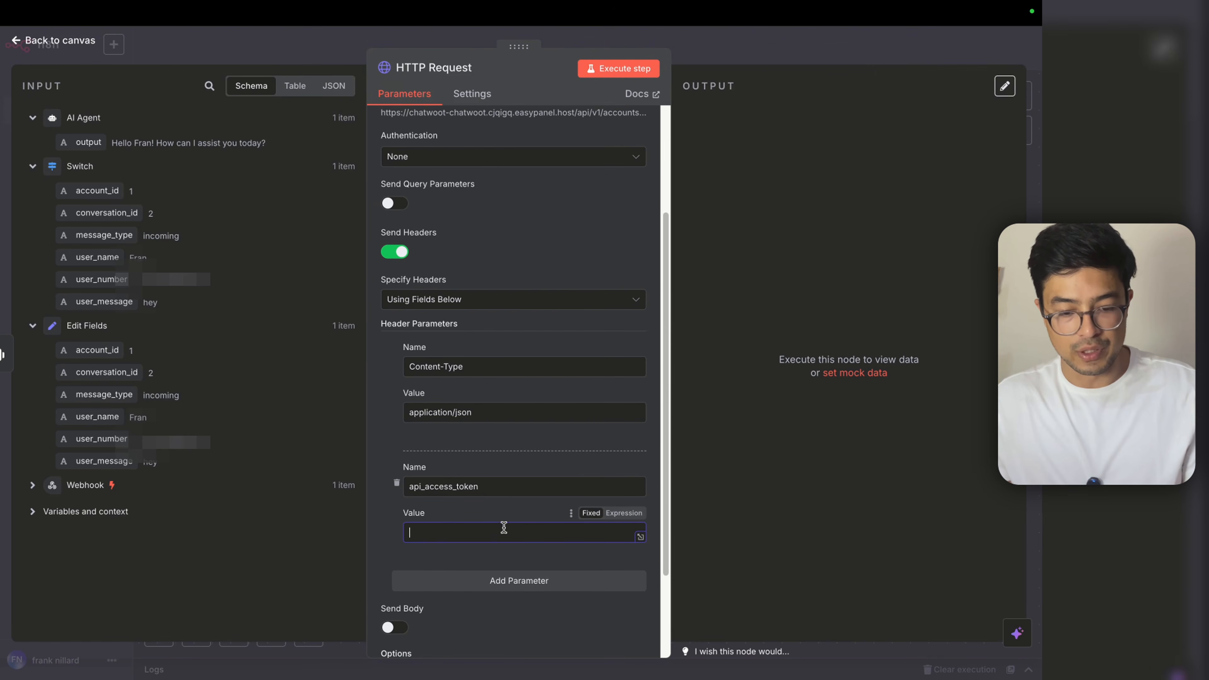
Step: Paste the edubot access token as the api_access_token header value
key("super+v")
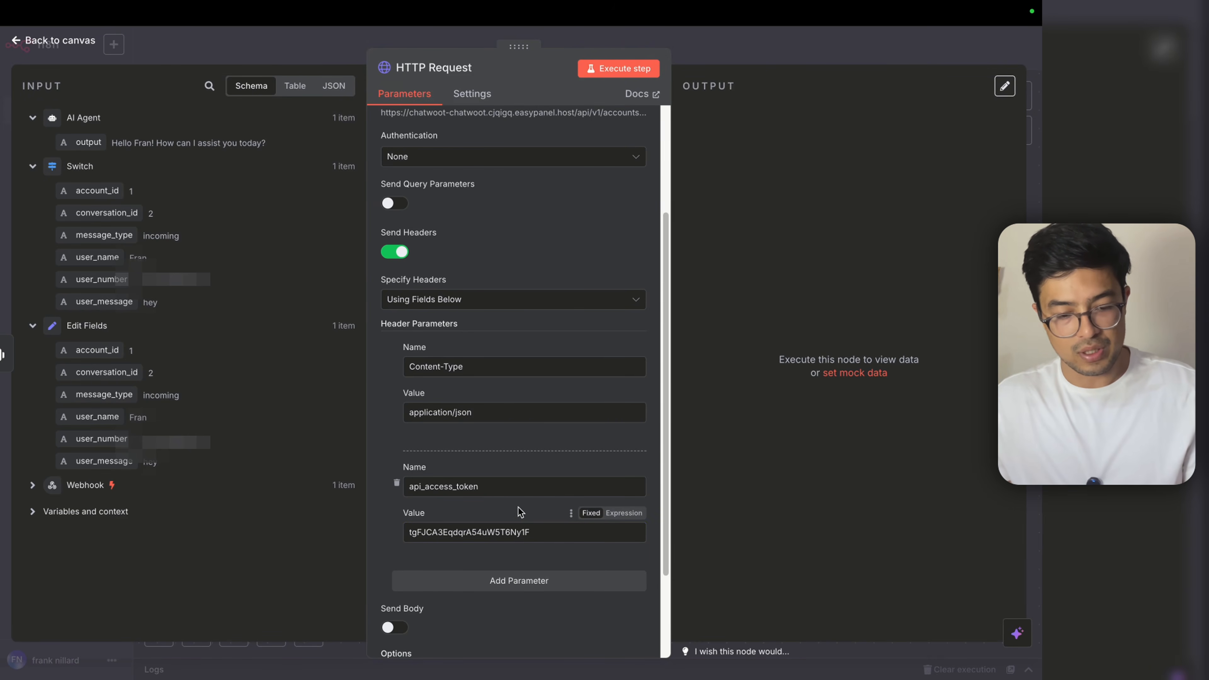
scroll(529, 508, "down", 3)
scroll(529, 507, "up", 5)
scroll(529, 510, "down", 5)
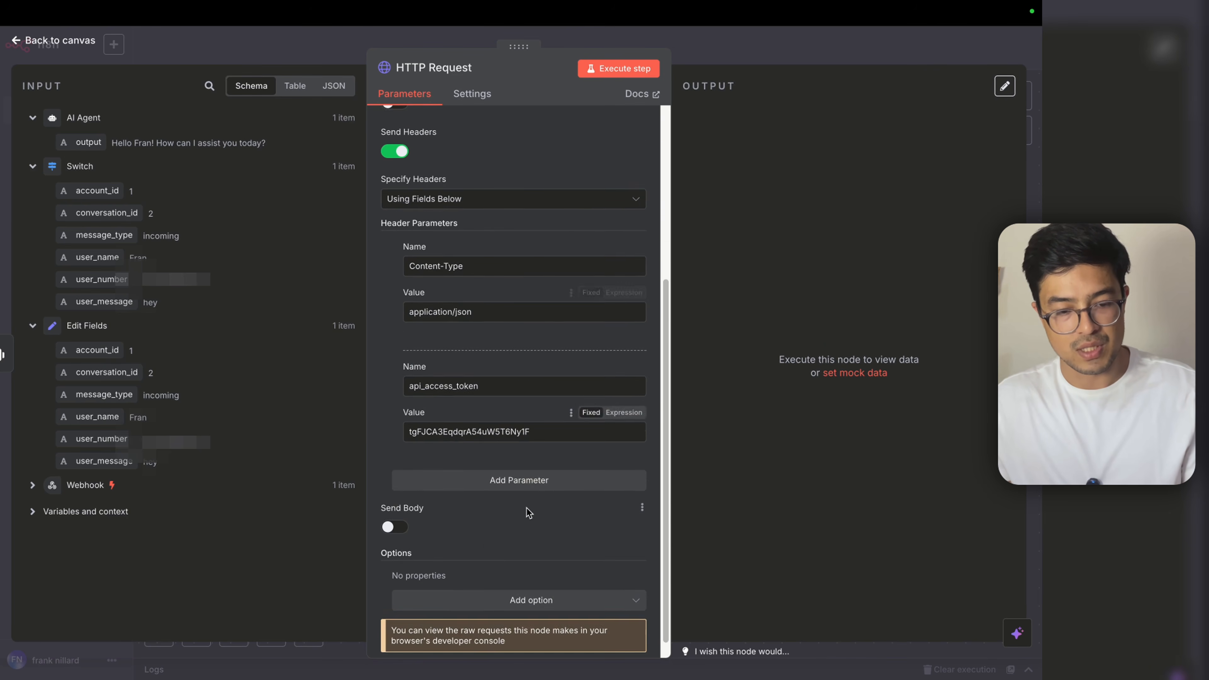
scroll(529, 514, "up", 2)
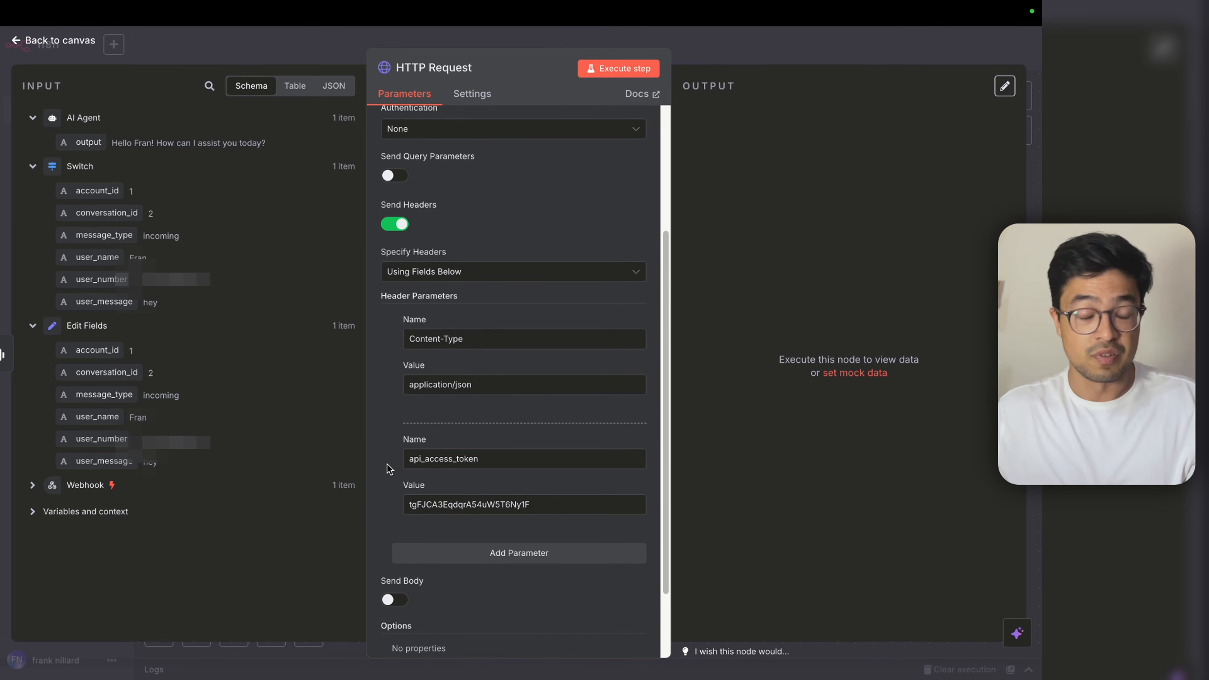
scroll(389, 466, "down", 2)
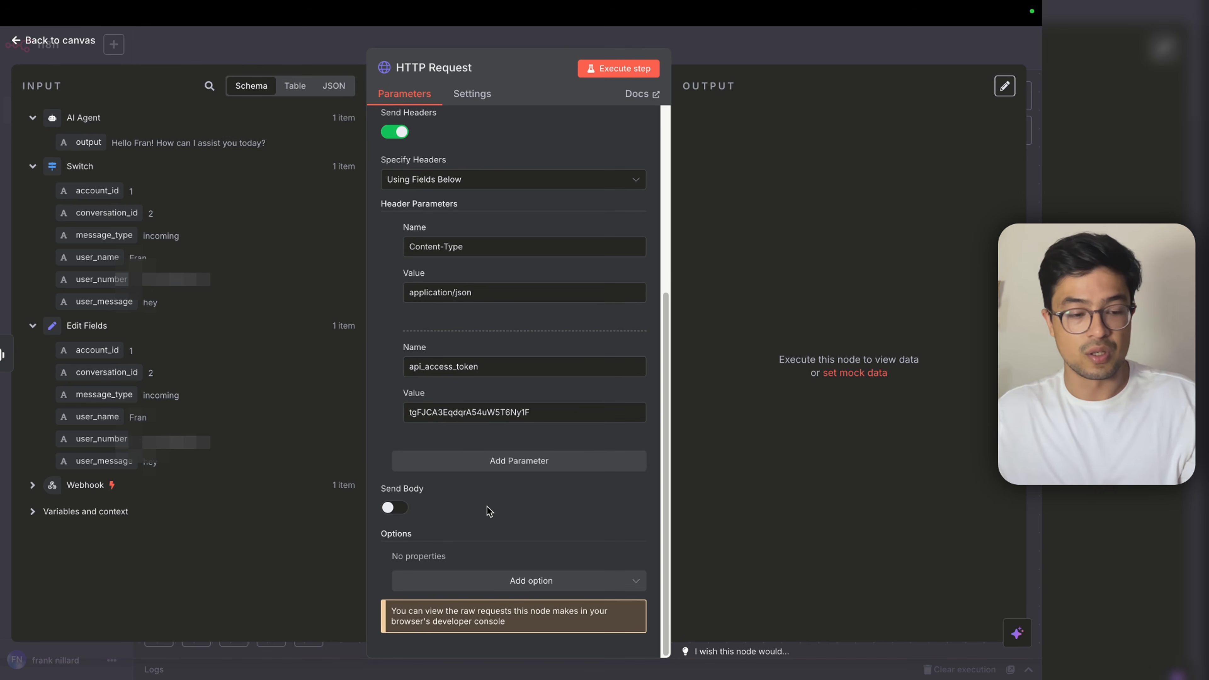
Step: Turn on Send Body so the request sends a JSON body from fields below
left_click(400, 509)
scroll(428, 537, "down", 3)
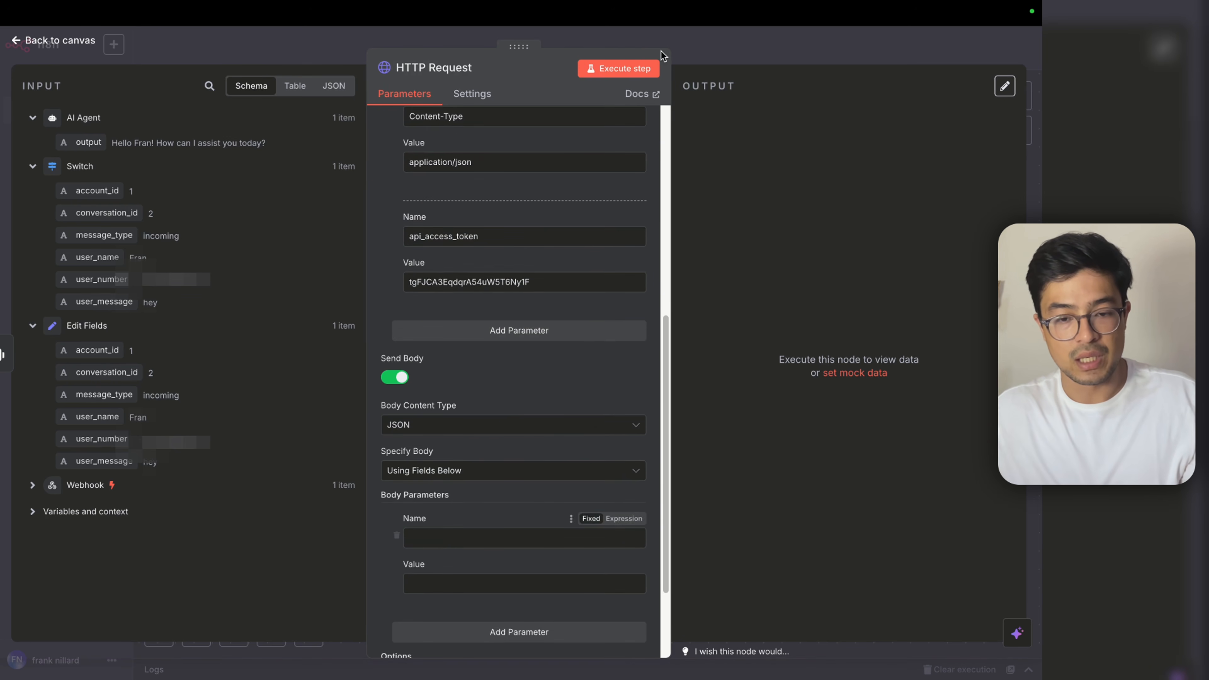
left_click(921, 44)
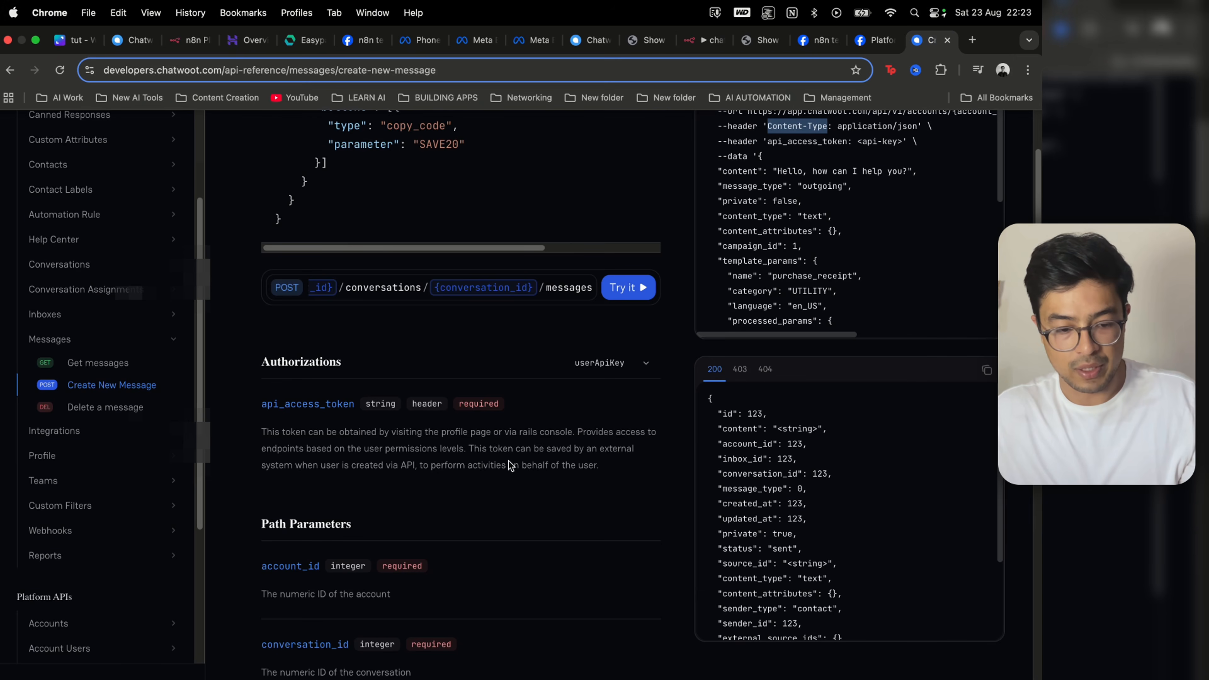
Step: Read the Create New Message path parameters and find the required 'content' key in the cURL sample
scroll(476, 428, "down", 2)
left_click_drag(276, 393, 490, 536)
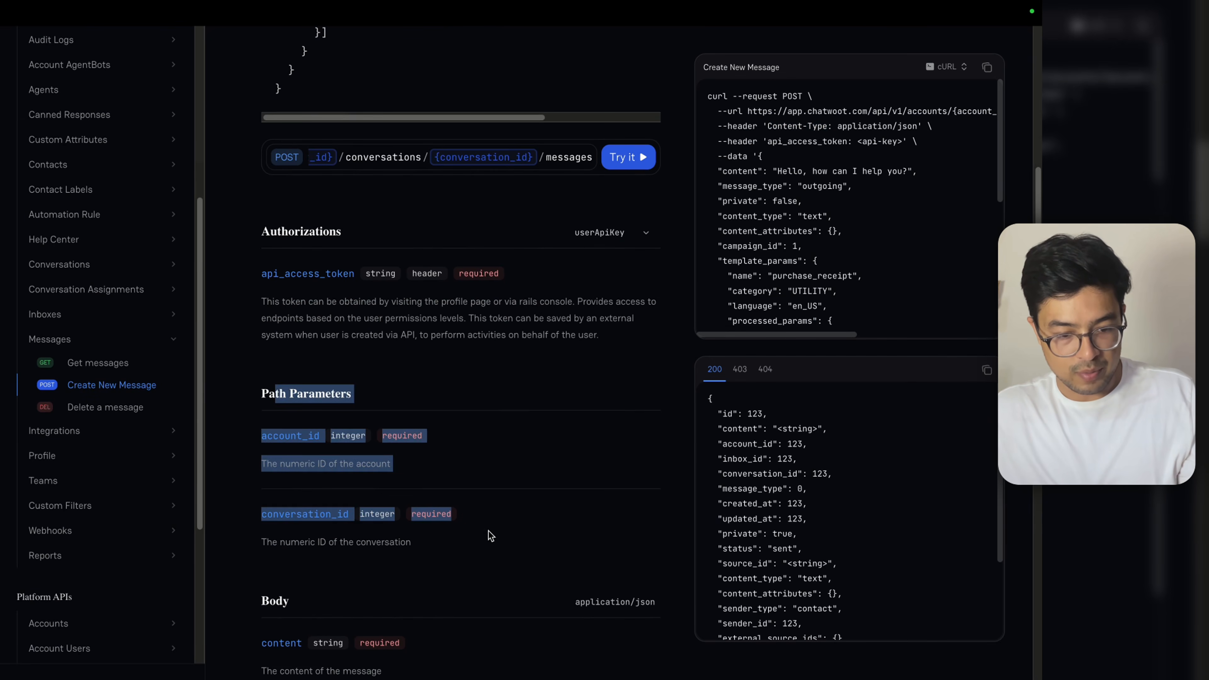
left_click(490, 536)
scroll(375, 295, "up", 3)
scroll(448, 441, "down", 5)
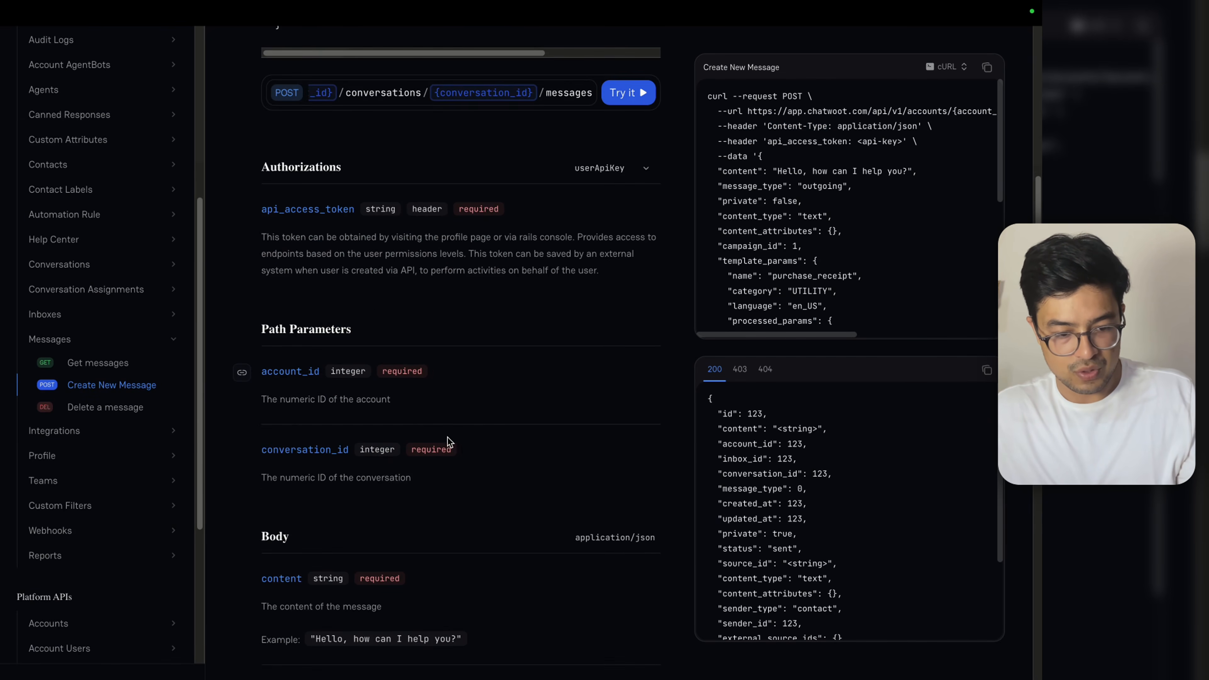
scroll(447, 441, "down", 5)
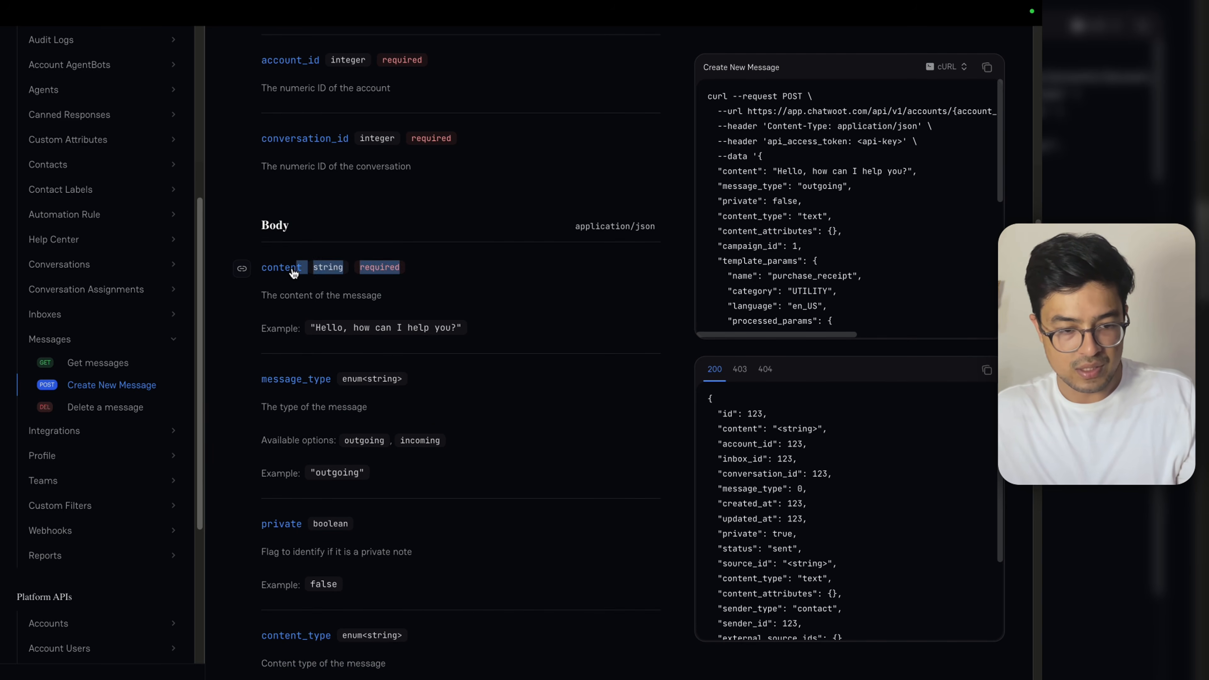
scroll(815, 274, "up", 1)
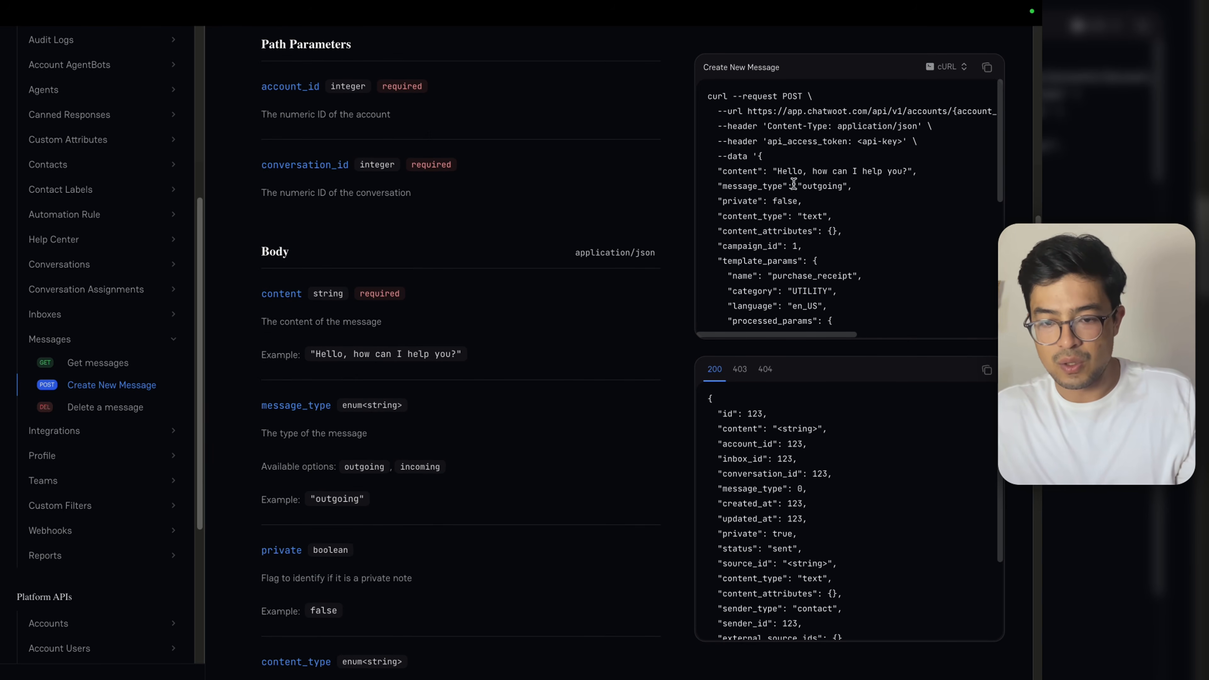
left_click_drag(723, 170, 871, 172)
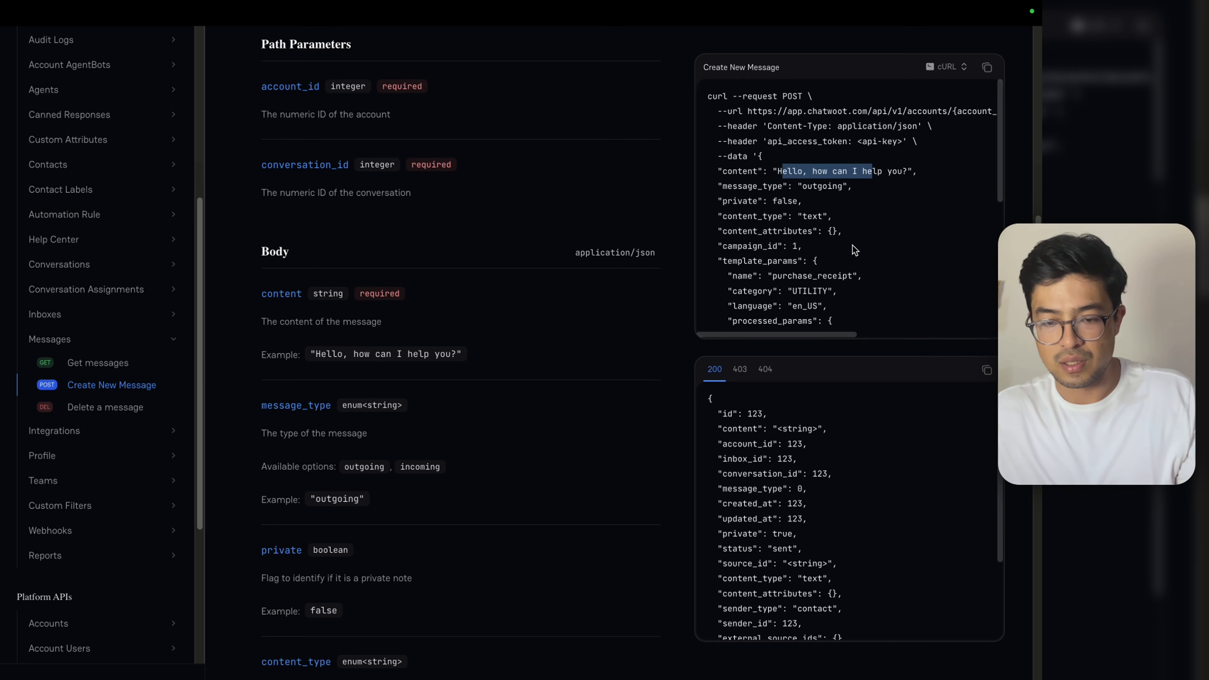
left_click(689, 42)
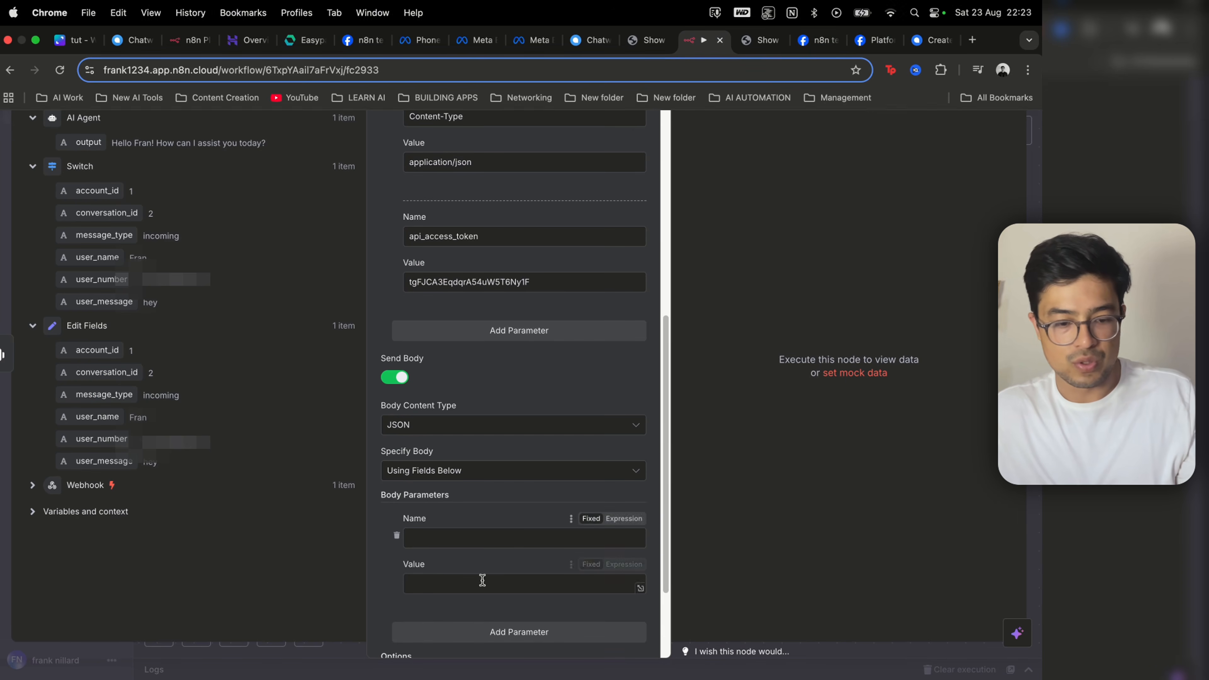
Step: Map body parameter 'content' to the AI Agent output and test-run the request, creating Chatwoot message 12
type("content")
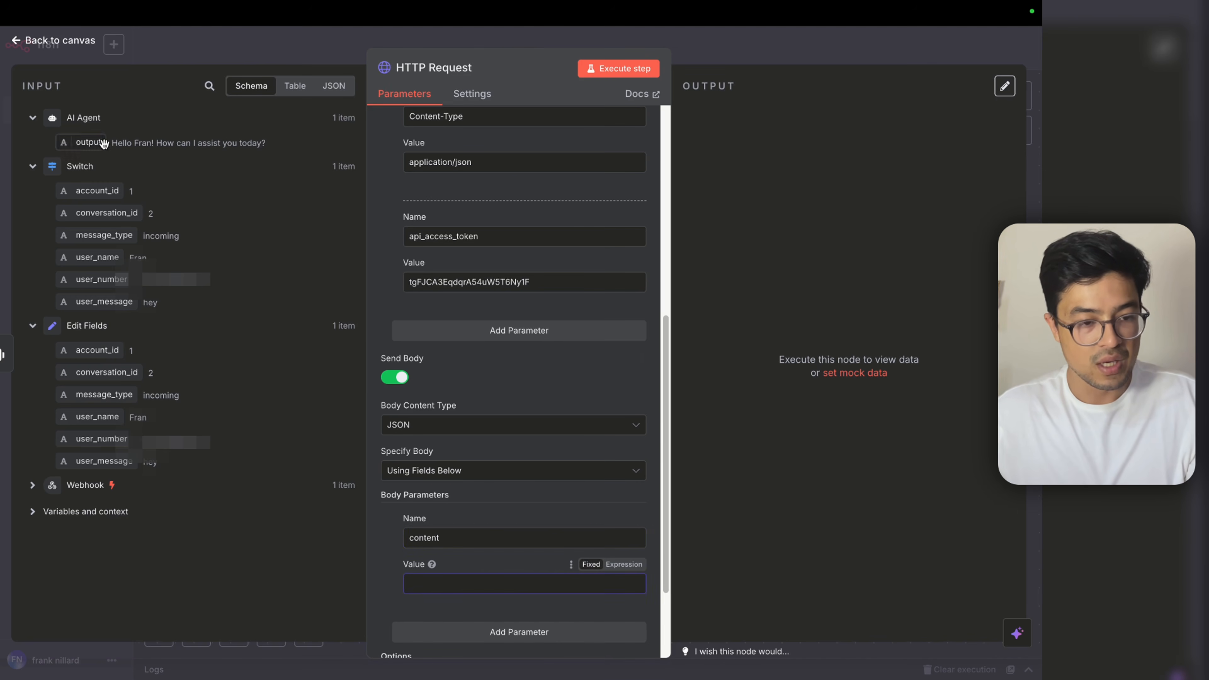
left_click_drag(88, 142, 514, 587)
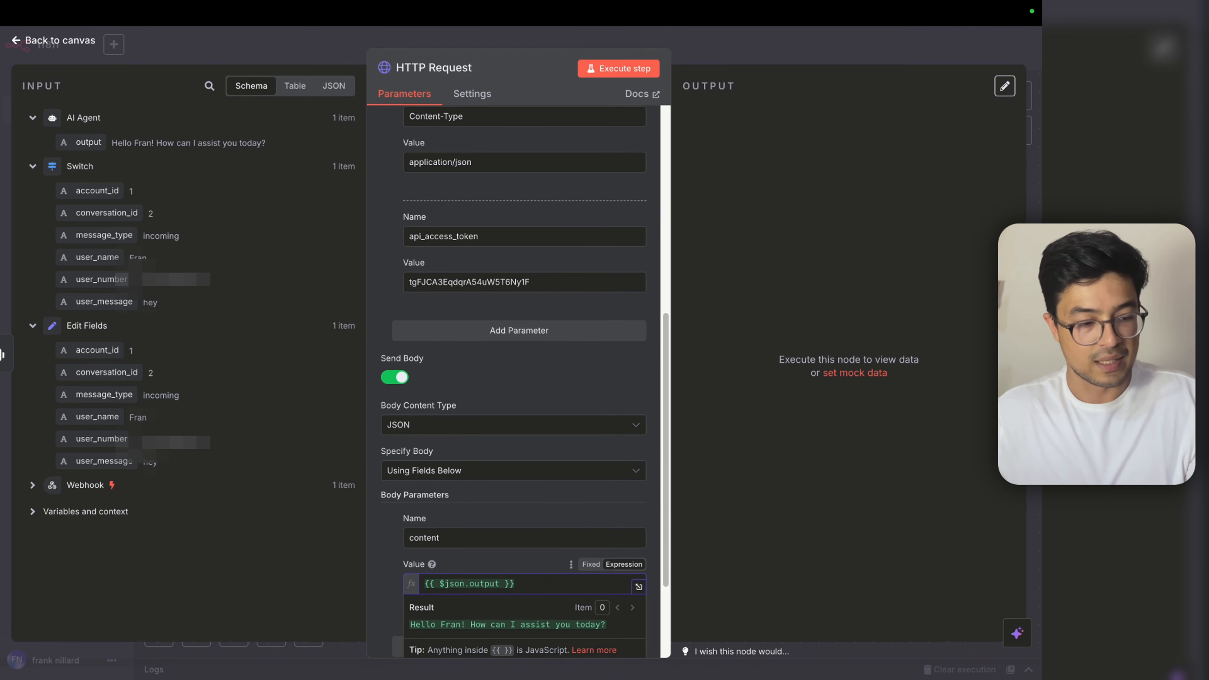
scroll(512, 505, "down", 1)
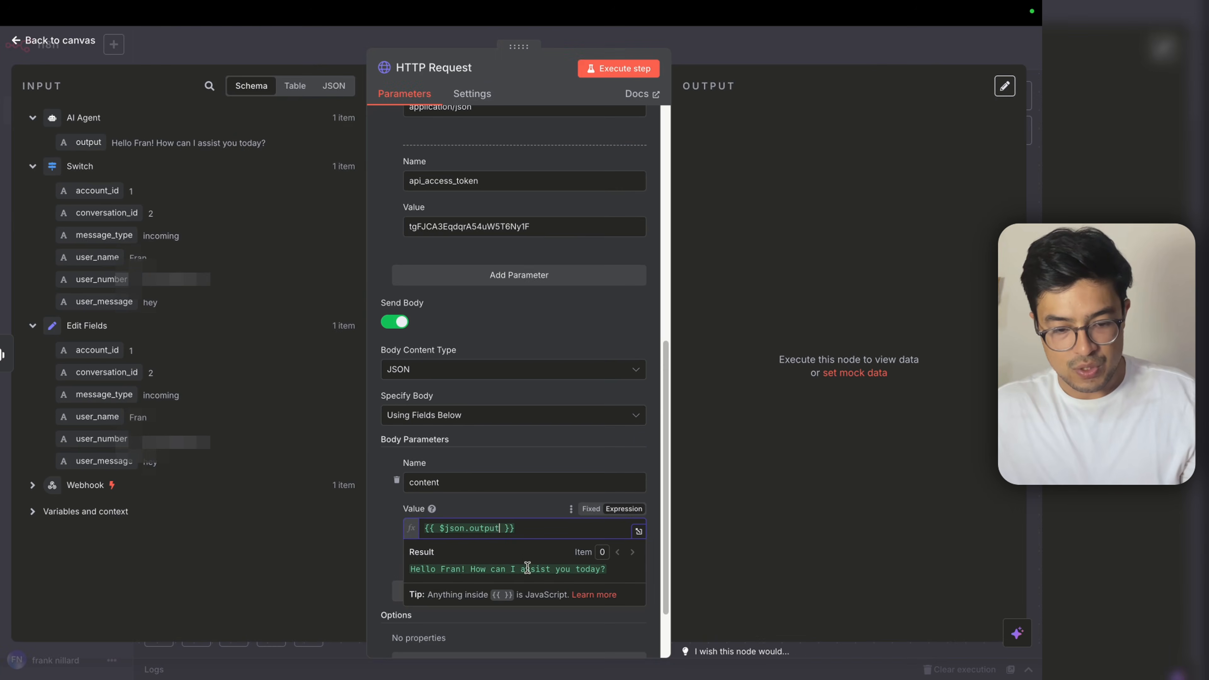
left_click(401, 527)
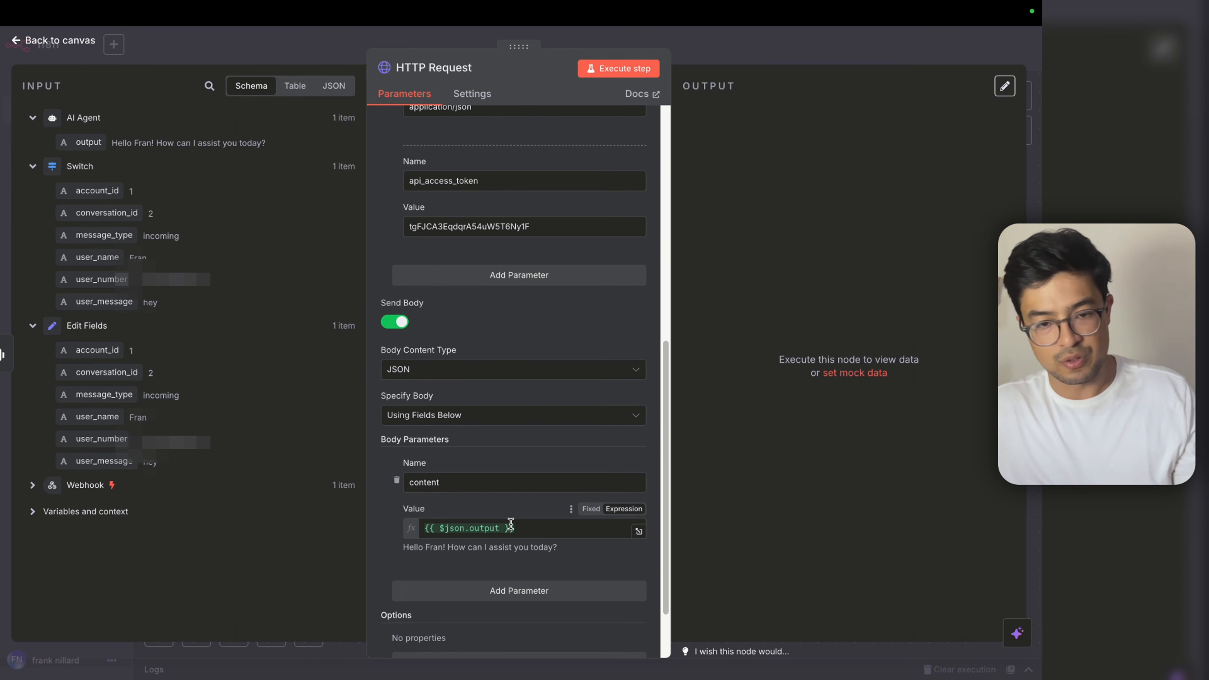
left_click(619, 68)
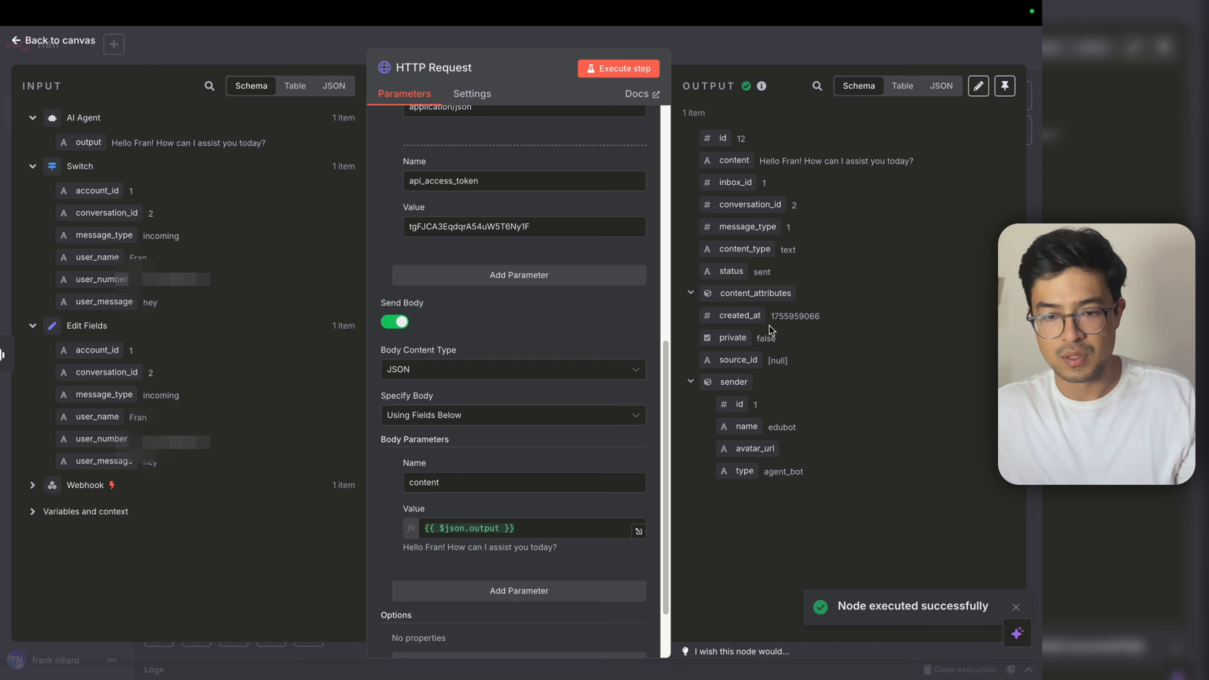
left_click(778, 62)
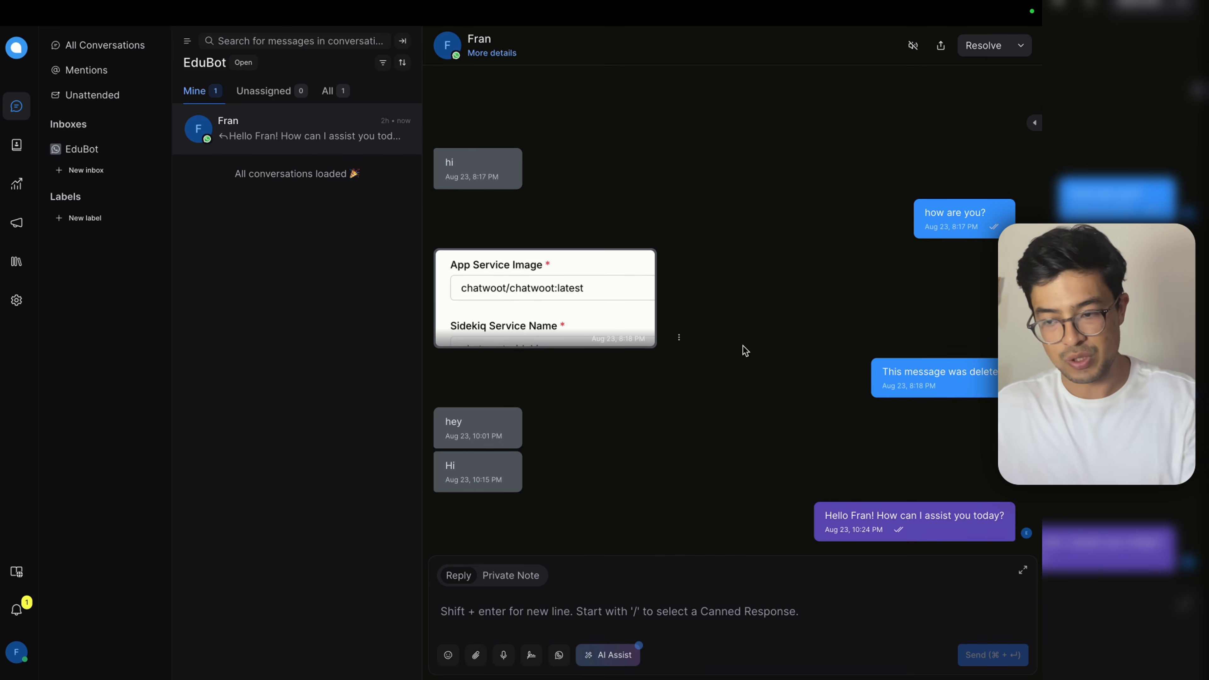
Step: Switch to the desktop space showing the WhatsApp chat with the AI greeting
key("ctrl+Left")
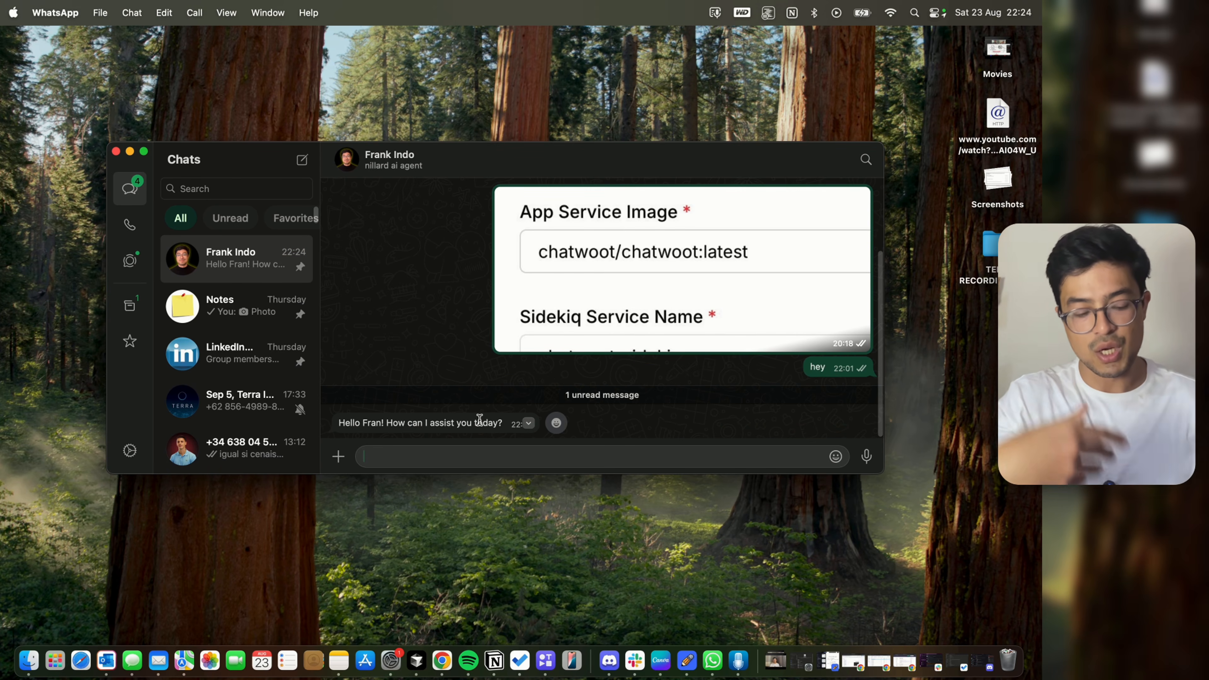
Step: Fit and save the chatwoot_test workflow in n8n, then return to the WhatsApp message box
key("ctrl+Right")
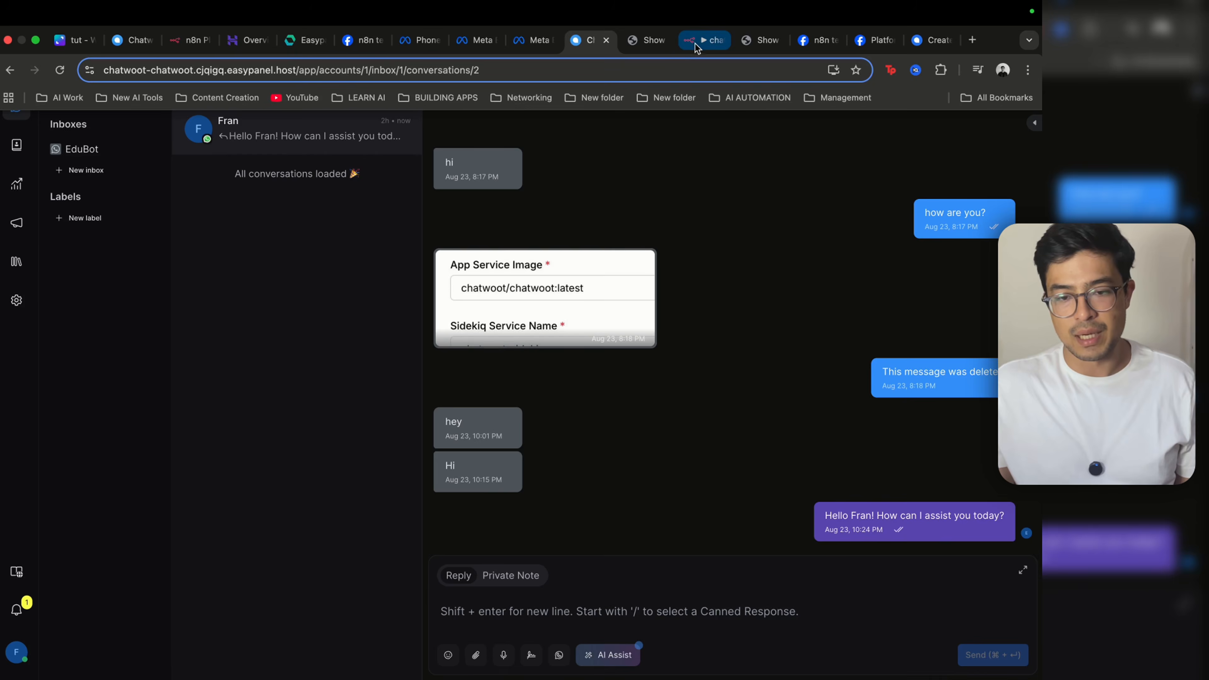
left_click(695, 42)
key("ctrl+super+f")
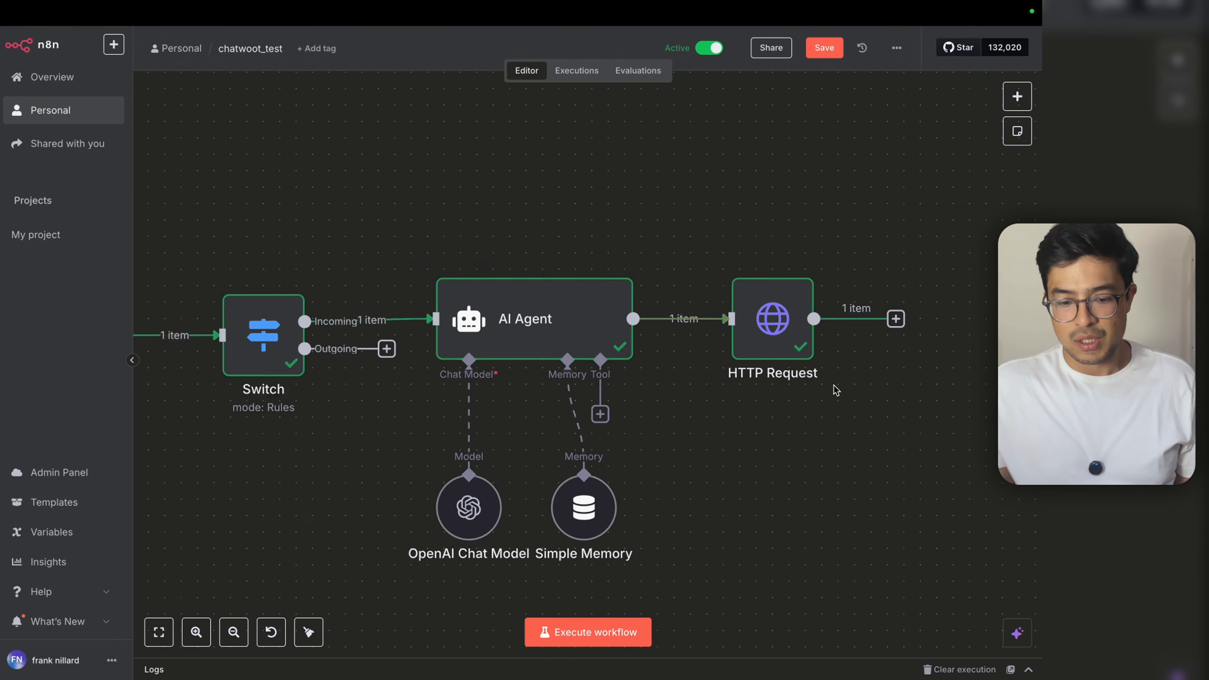
key("1")
key("ctrl+s")
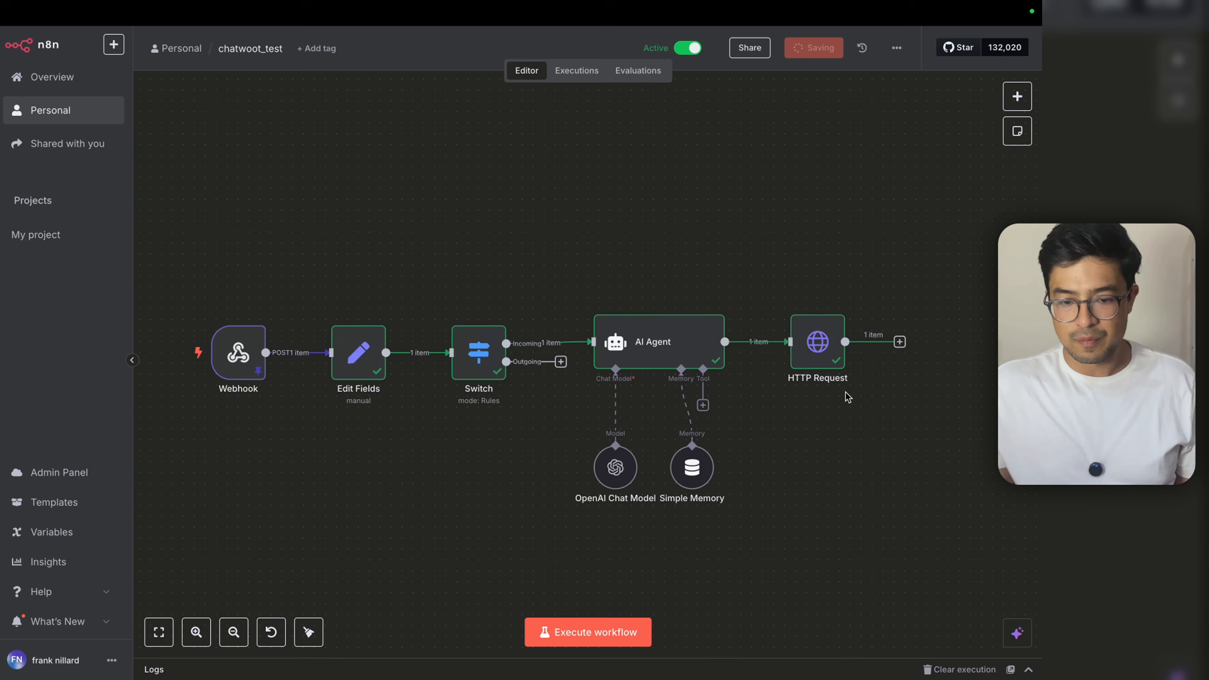
scroll(846, 397, "down", 2)
scroll(763, 382, "up", 1)
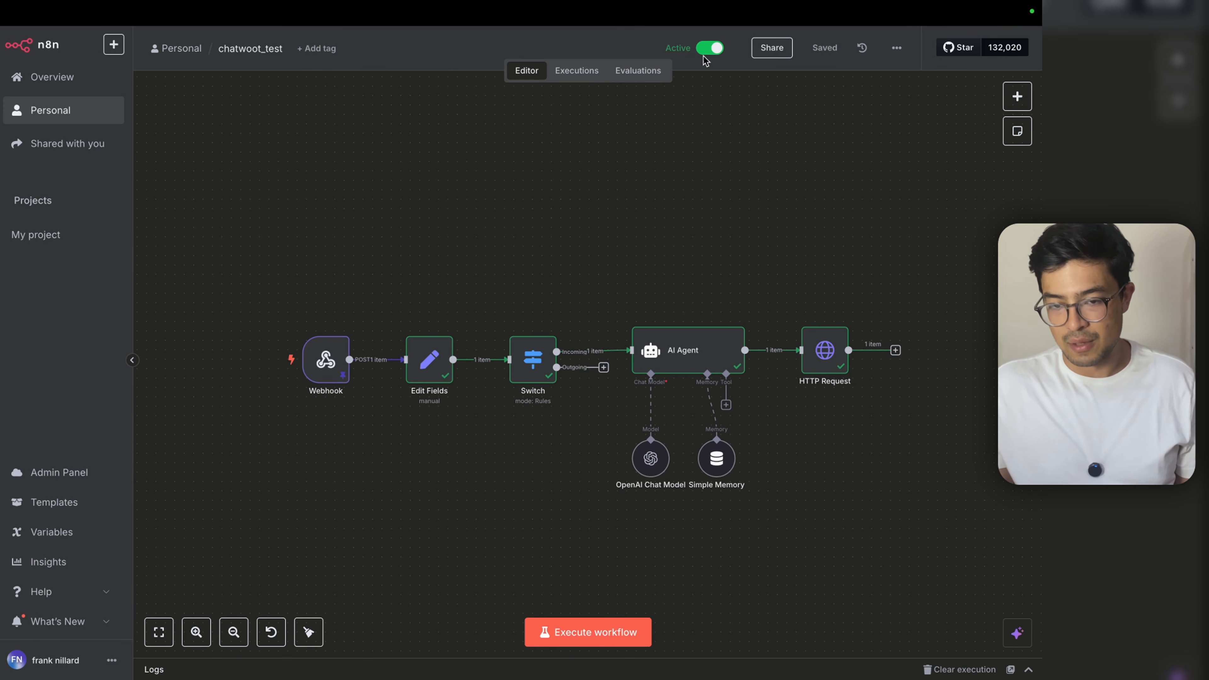
key("ctrl+Left")
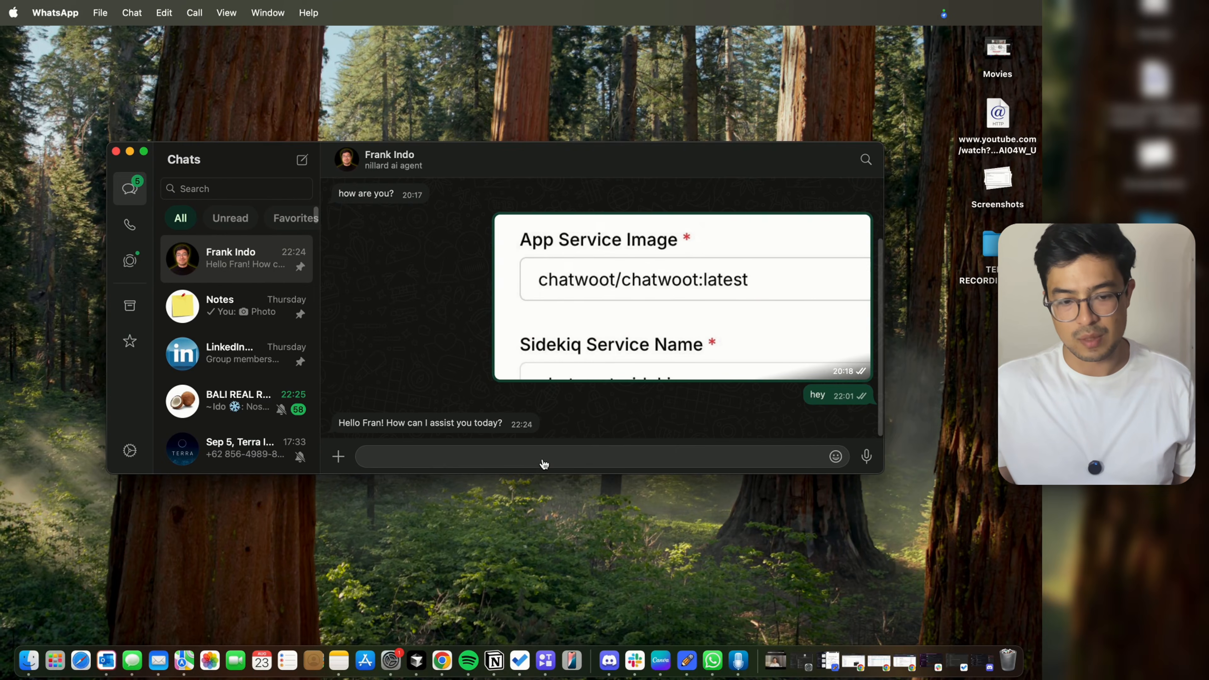
left_click(542, 459)
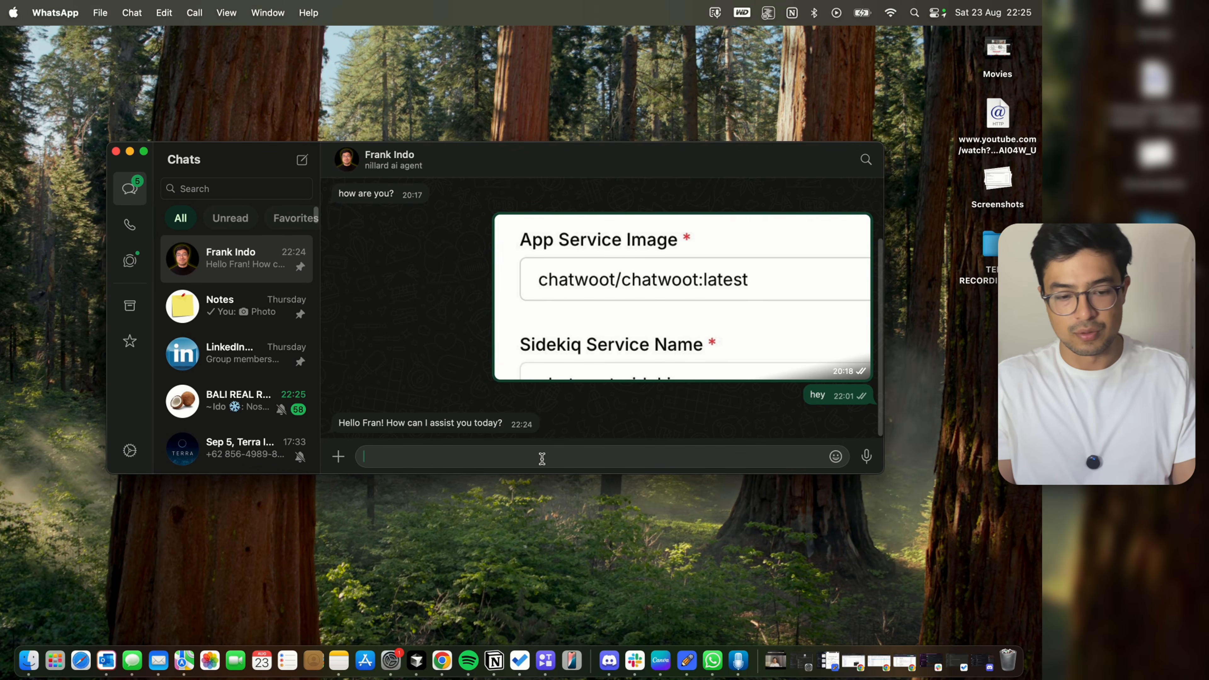
Step: Send 'i have a dog that is blue, is that a bad thing?' and enlarge the chat to read the reply
type("i have a dog that is blue, ")
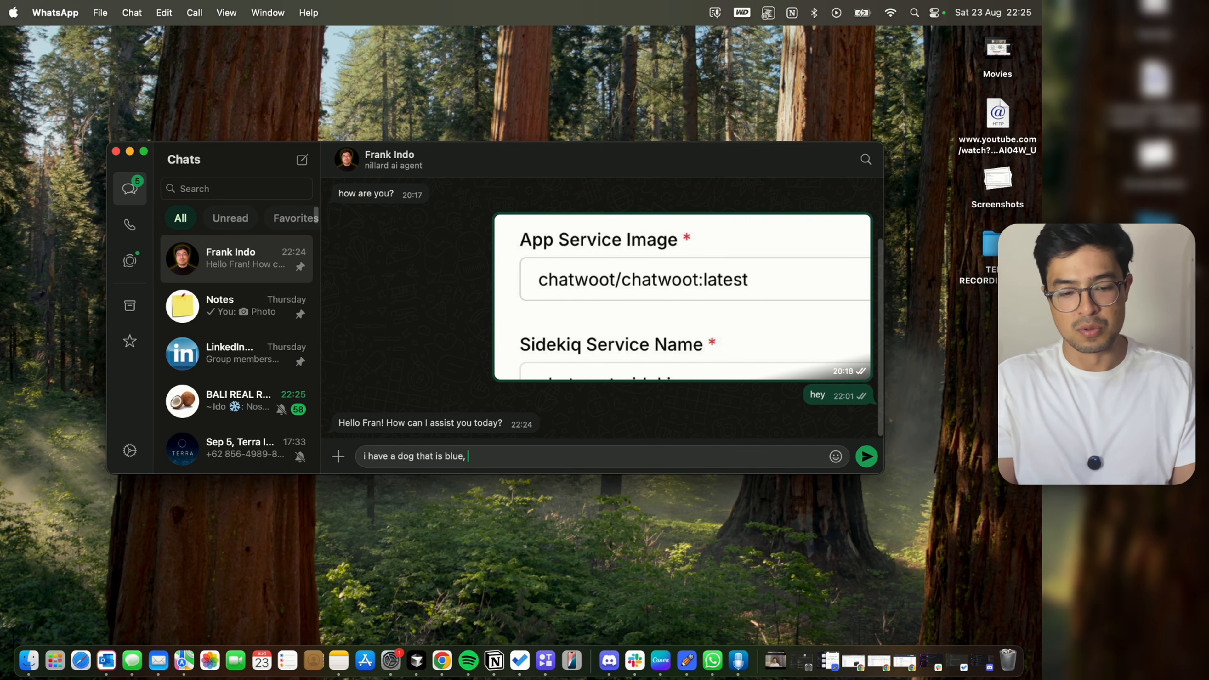
type("is that a bad thing?")
key("Return")
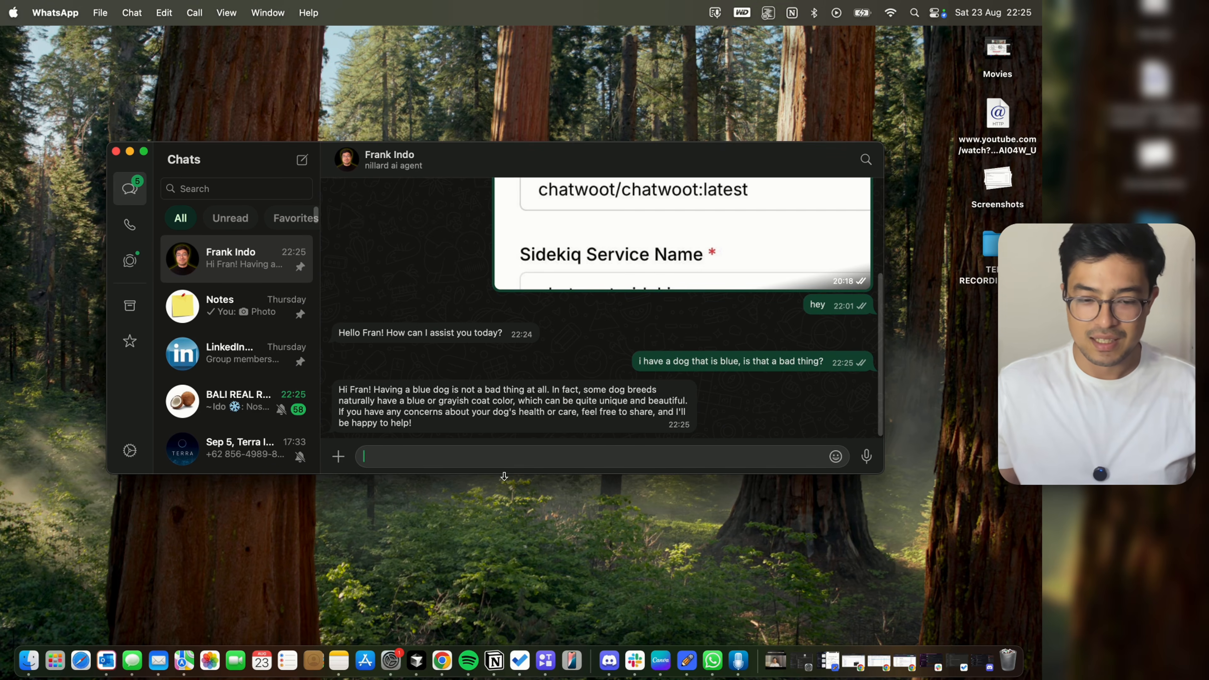
left_click_drag(879, 467, 912, 569)
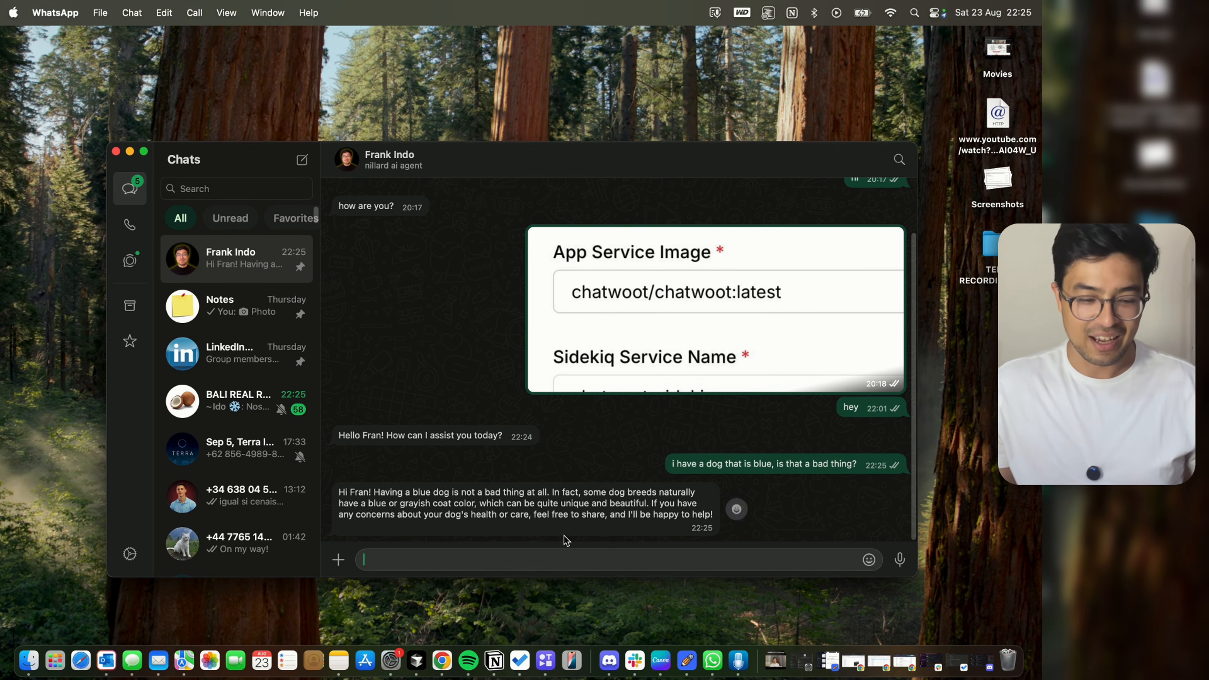
key("super+plus")
key("super+plus")
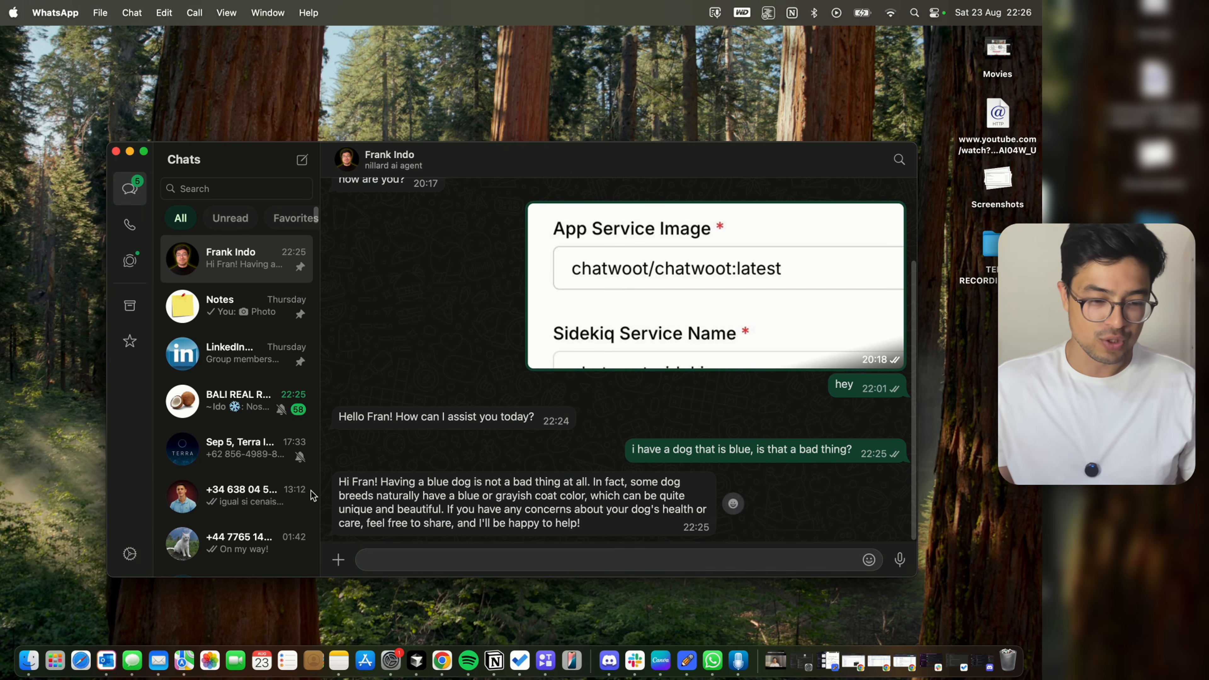
left_click_drag(916, 576, 907, 473)
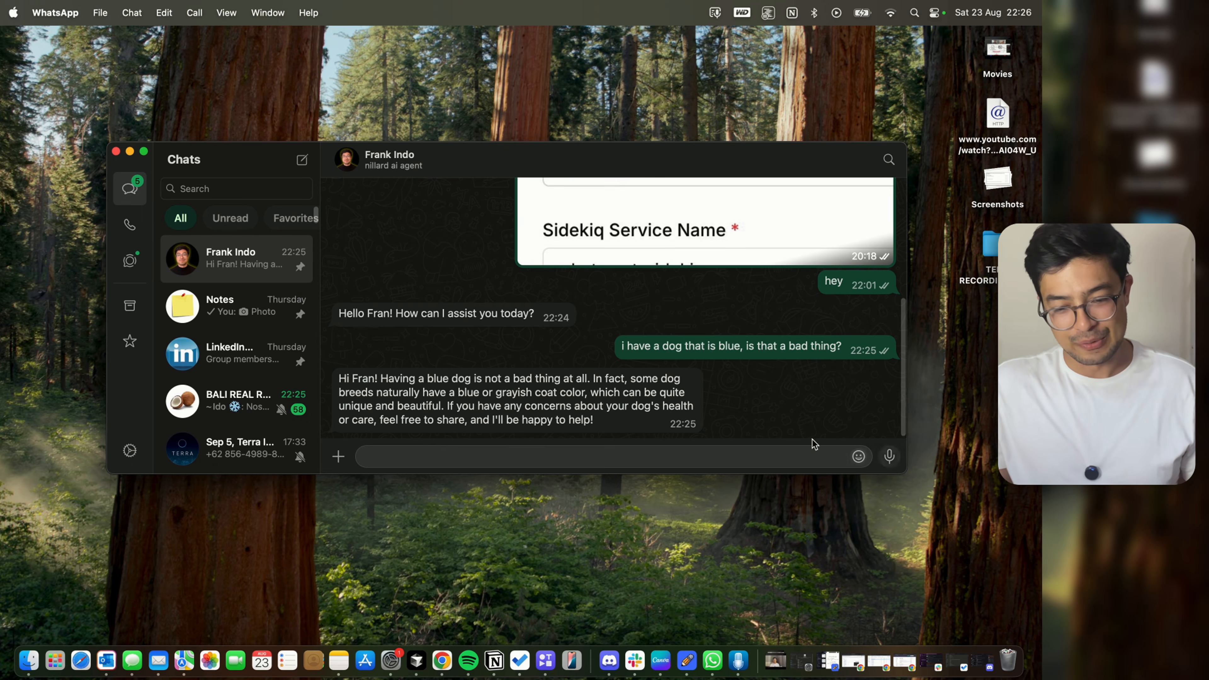
Step: Send the follow-up message 'ok great, ill hand'
left_click(567, 451)
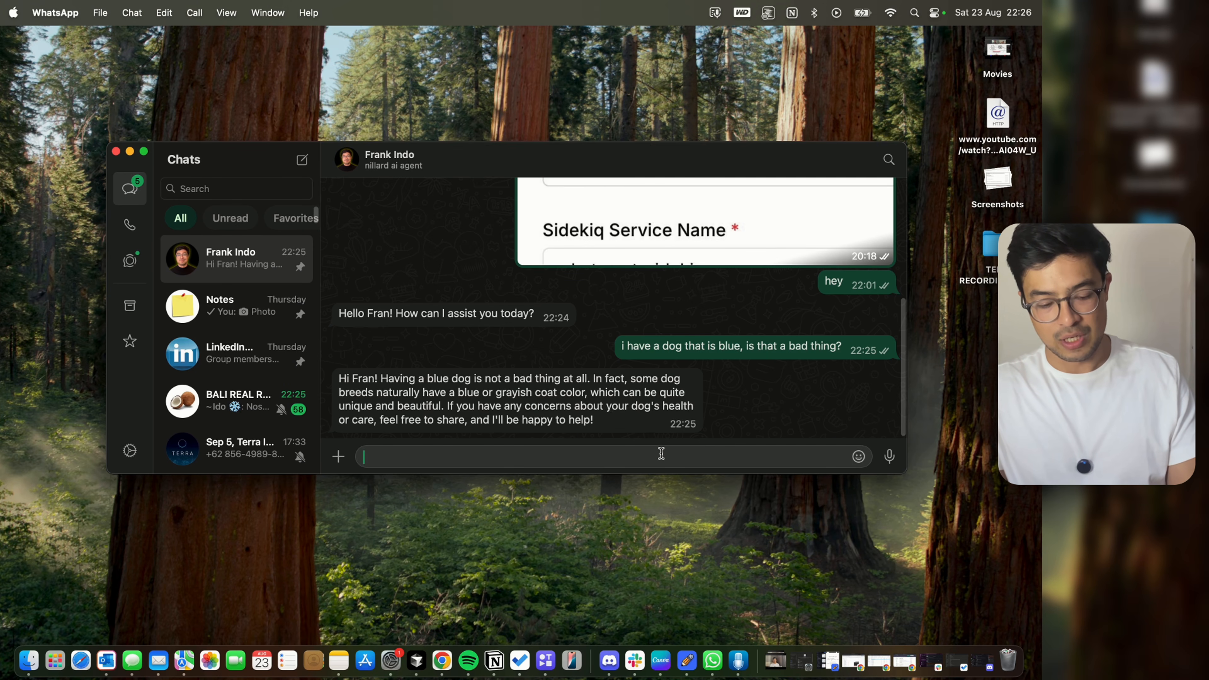
type("ok great, ill handle that on my side")
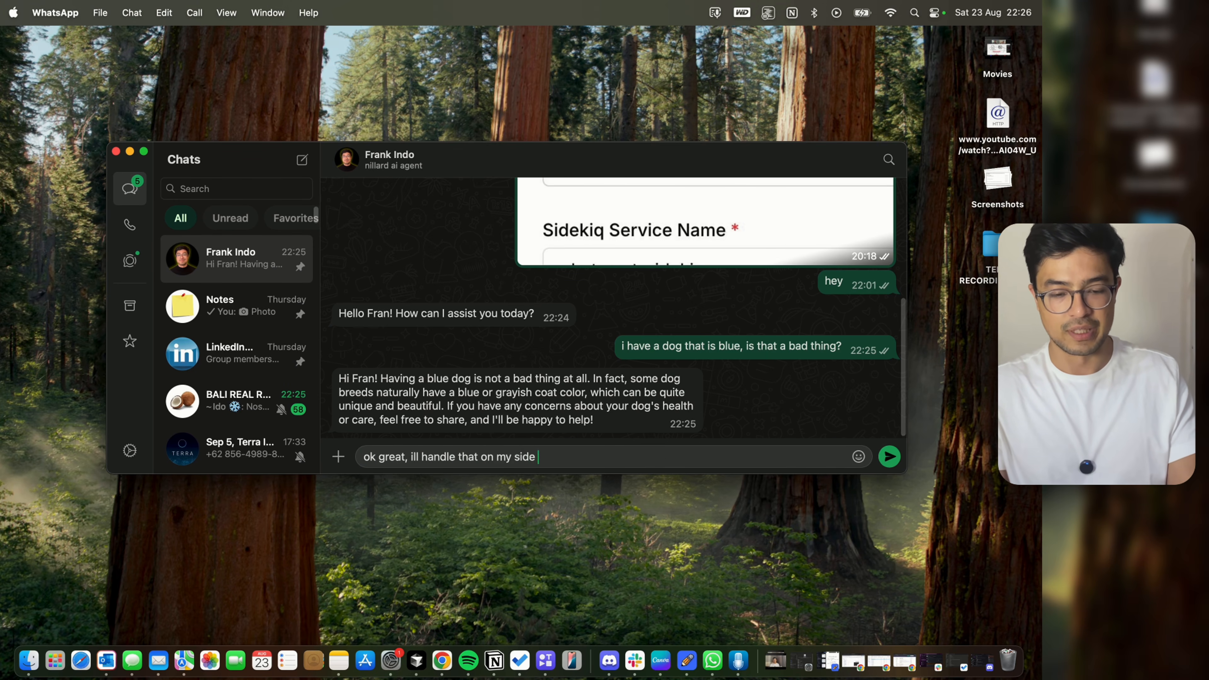
key("Return")
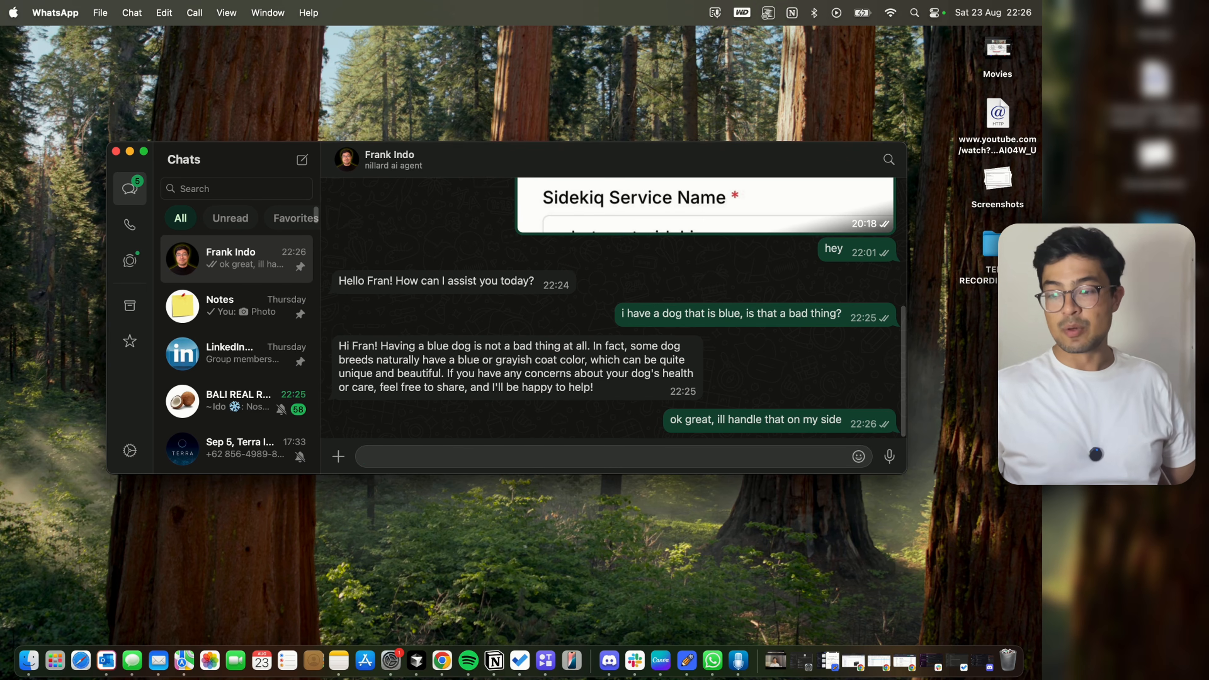